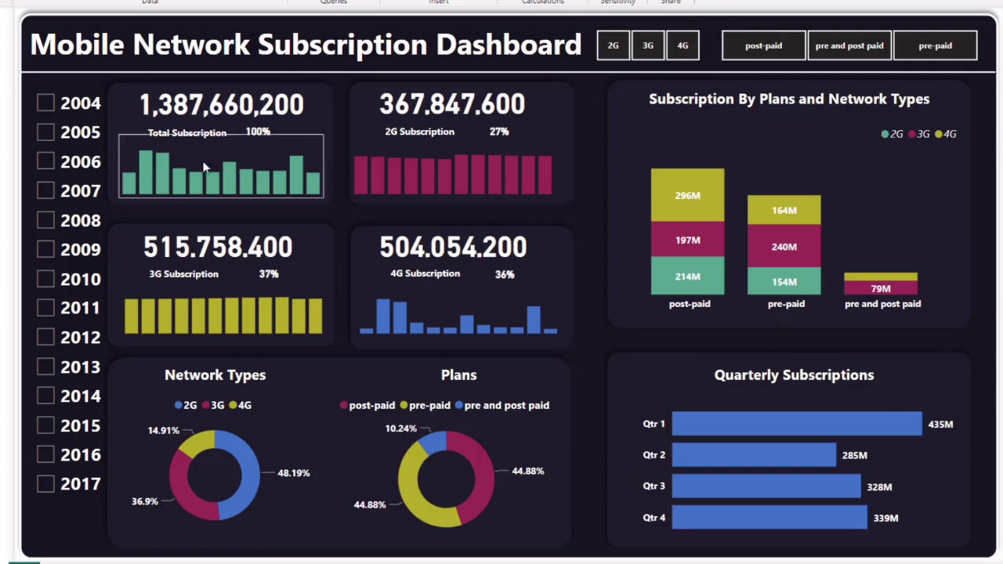
- Filter the finished Mobile Network Subscription Dashboard by 2004, 2007, 2012 and 2015 in turn, examine the visuals, and clear the year filter
left_click(46, 103)
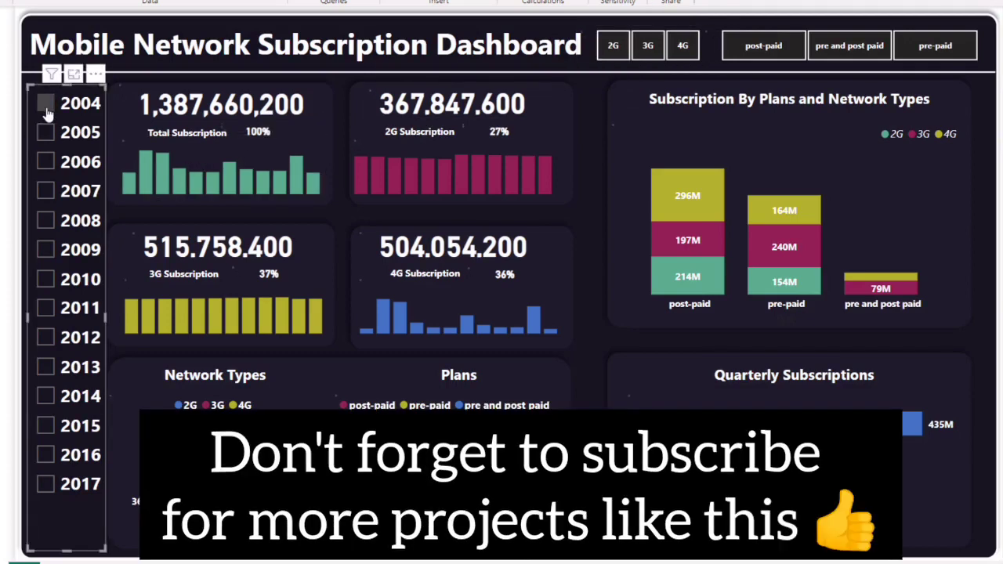
left_click(53, 193)
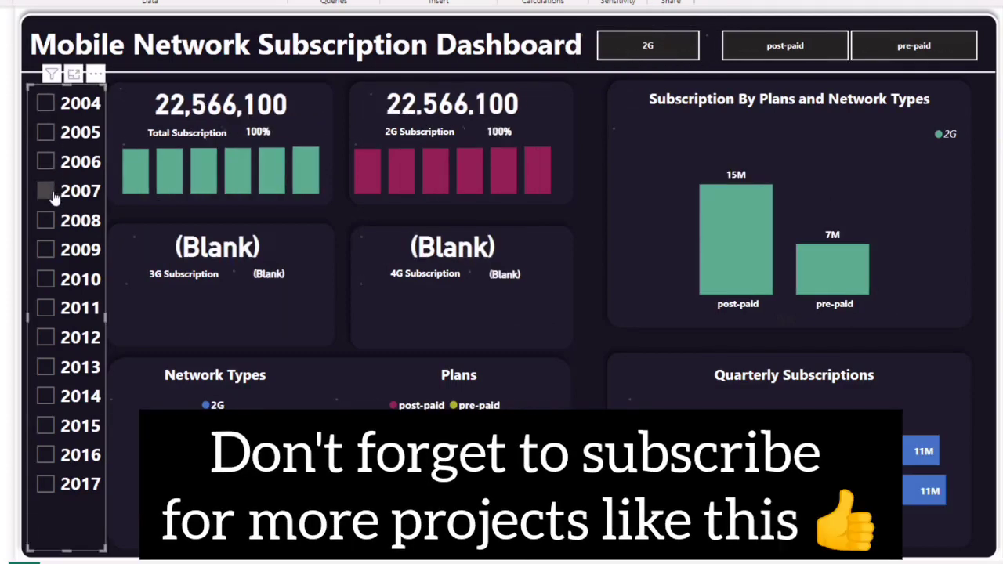
left_click(50, 340)
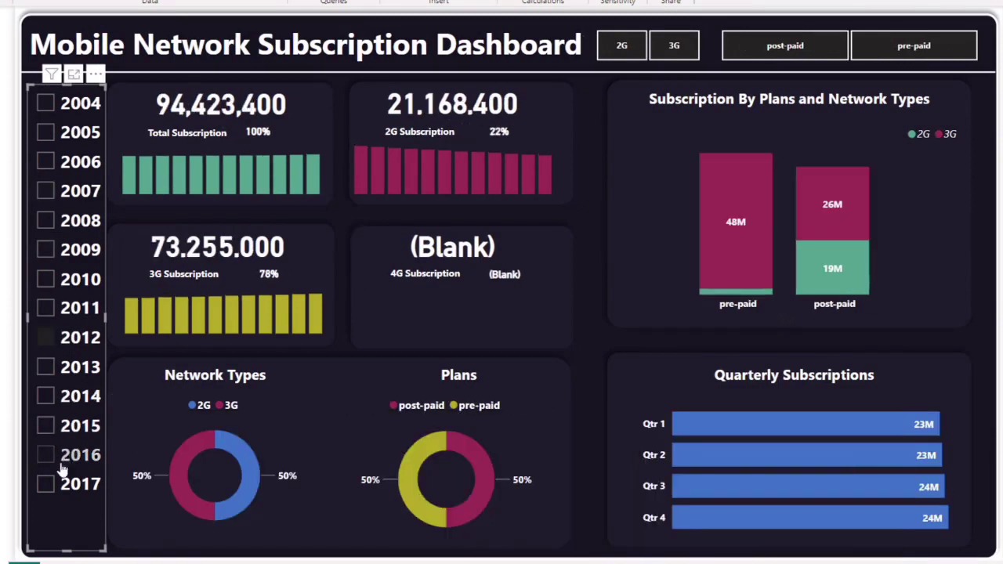
left_click(68, 419)
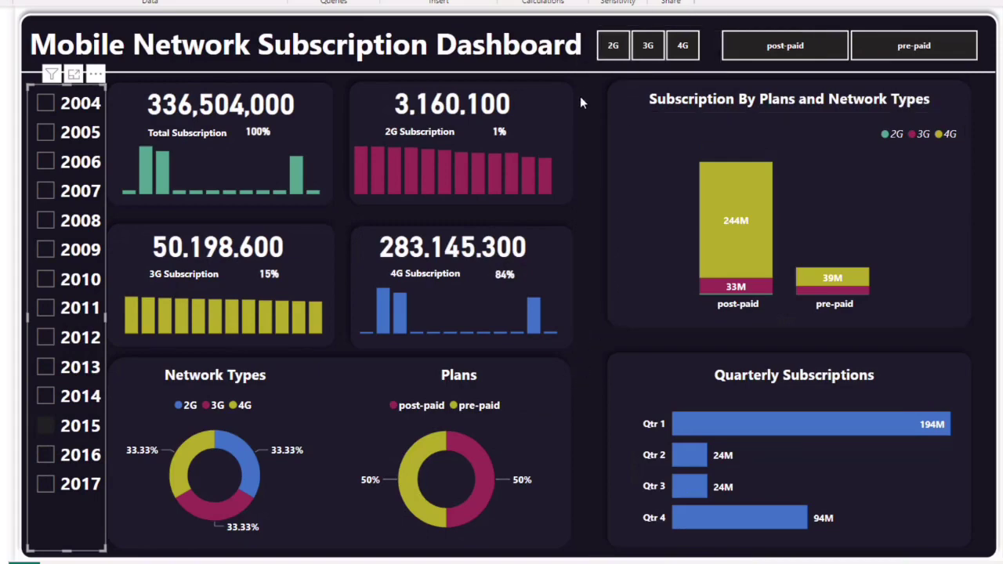
left_click(44, 427)
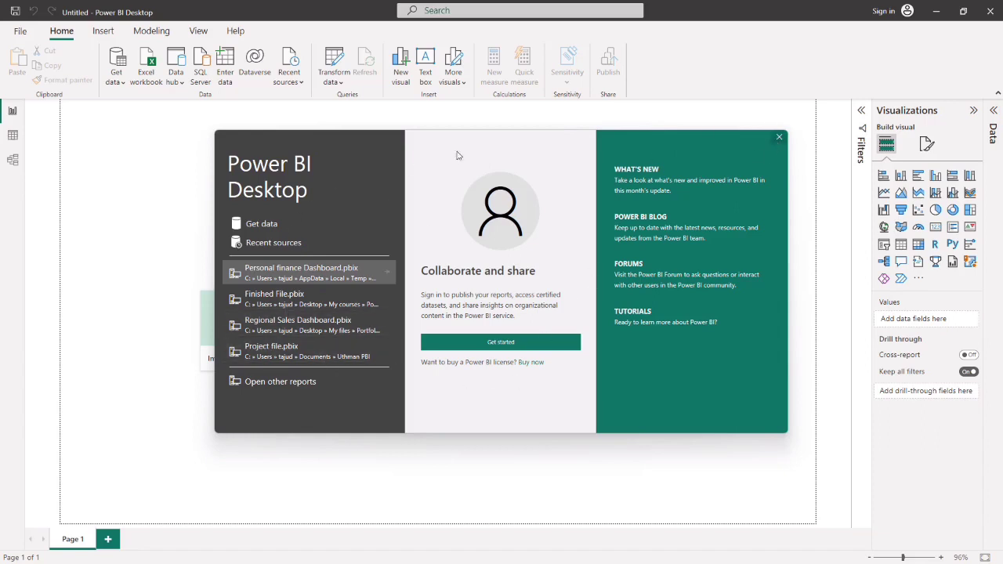
- Close the start screen to reach the blank report
left_click(780, 137)
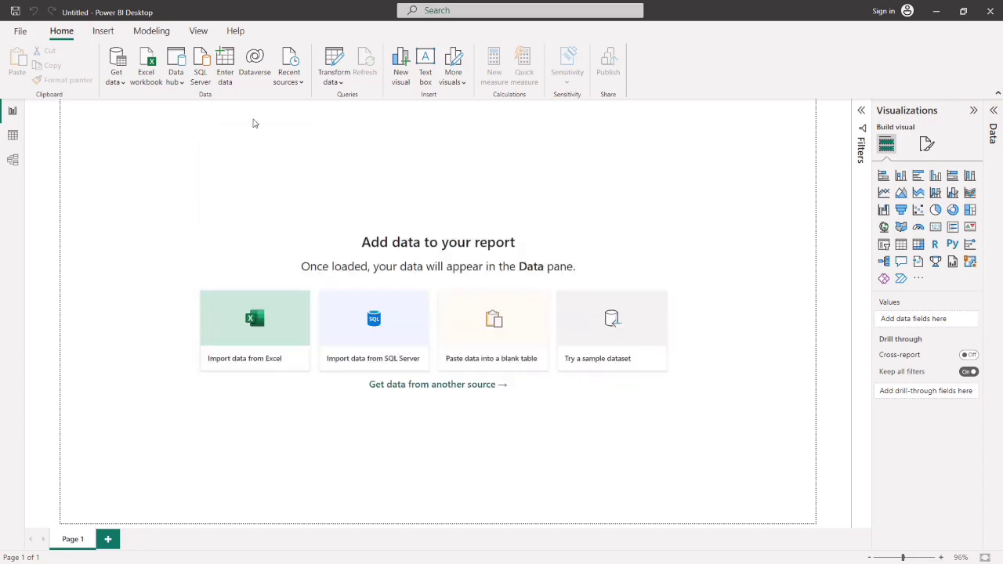
left_click(268, 332)
left_click(489, 7)
left_click(159, 84)
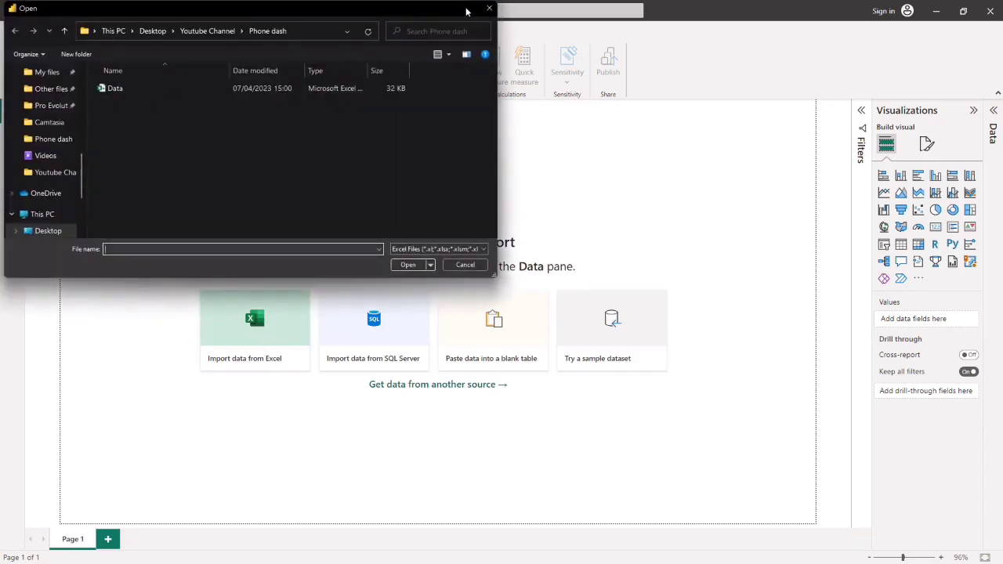
left_click(488, 8)
- Get data from the Excel workbook named Data in the Phone dash folder
left_click(123, 83)
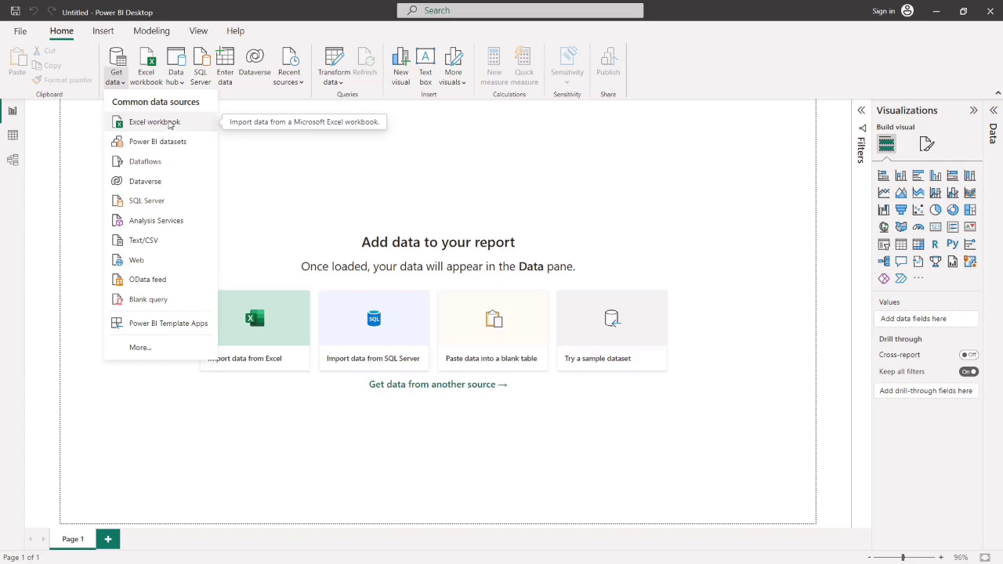
left_click(166, 125)
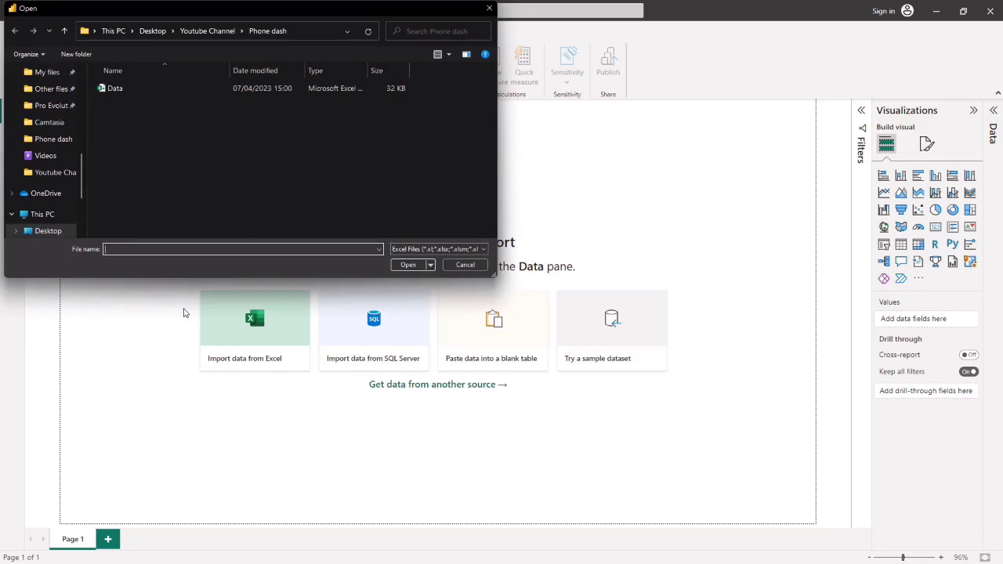
left_click(118, 91)
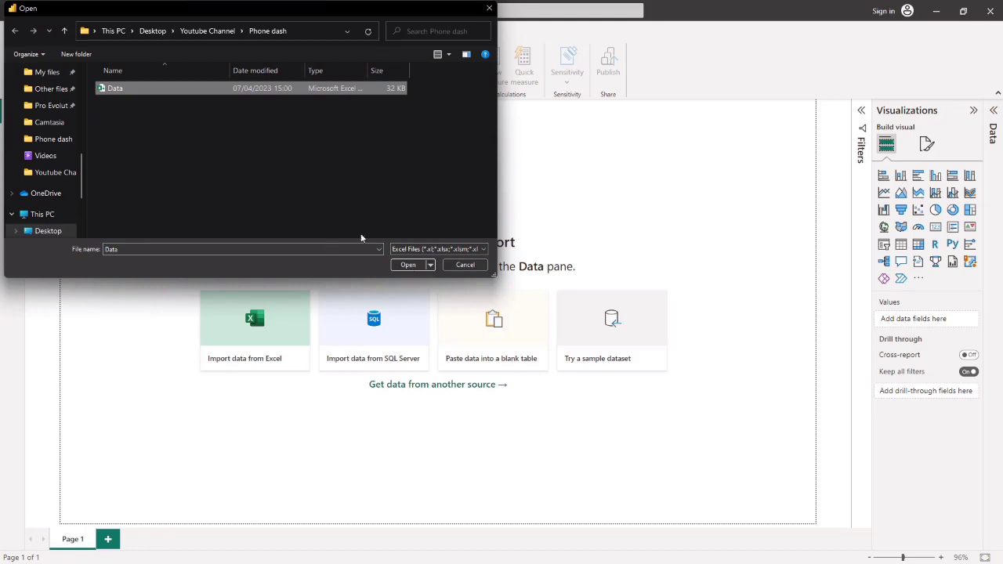
left_click(410, 267)
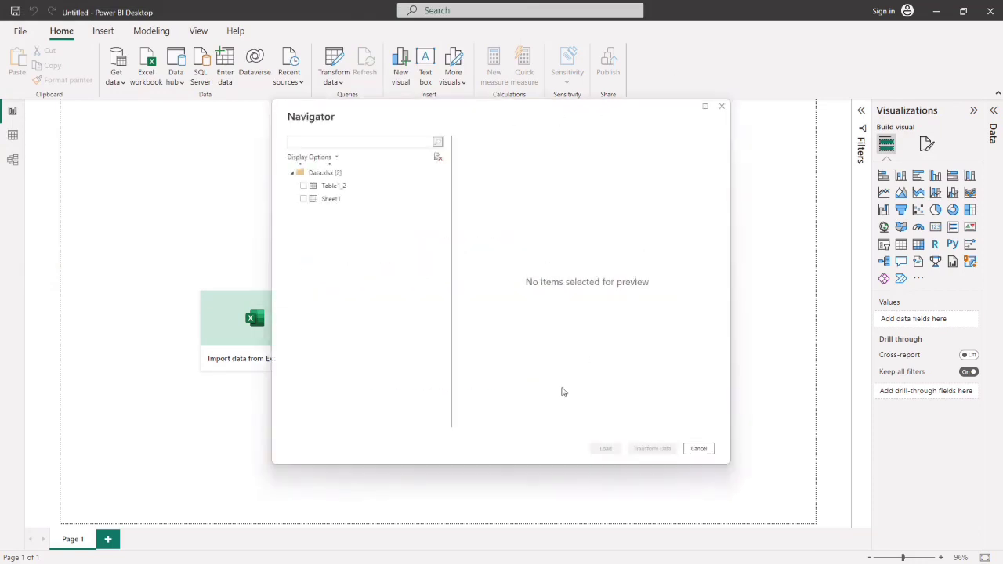
- Compare the previews of Table1_2 and Sheet1 from the Data workbook
left_click(332, 186)
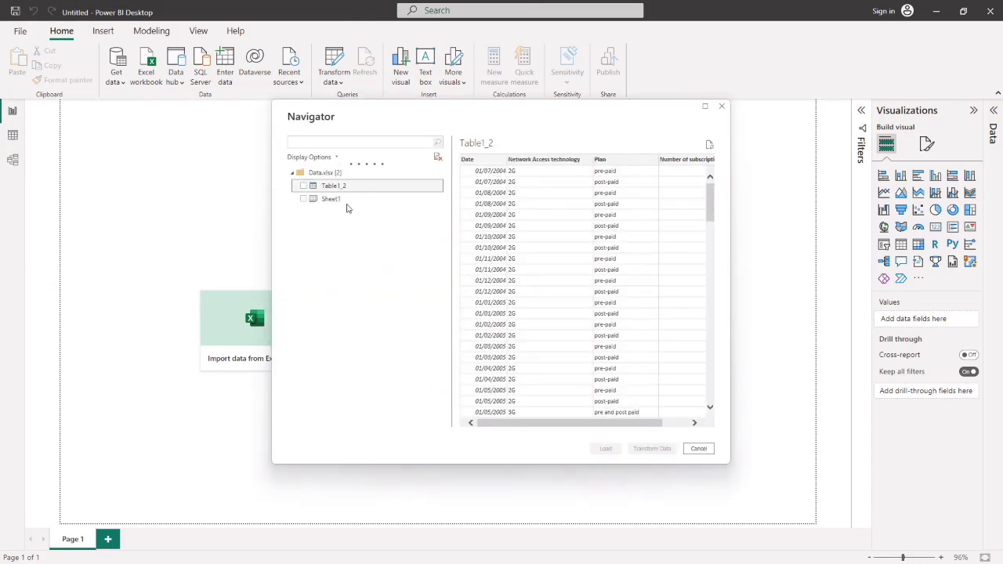
left_click(347, 200)
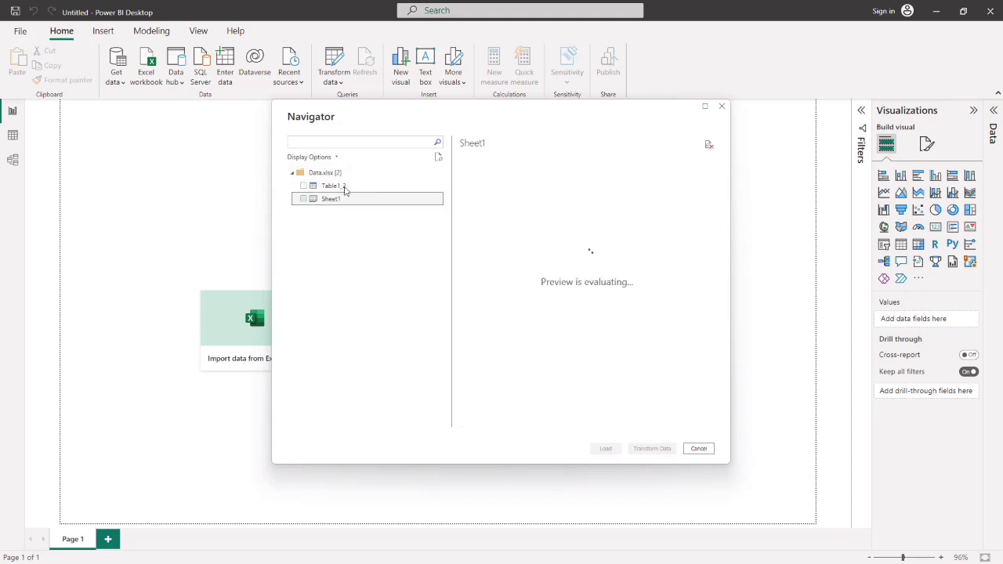
left_click(338, 189)
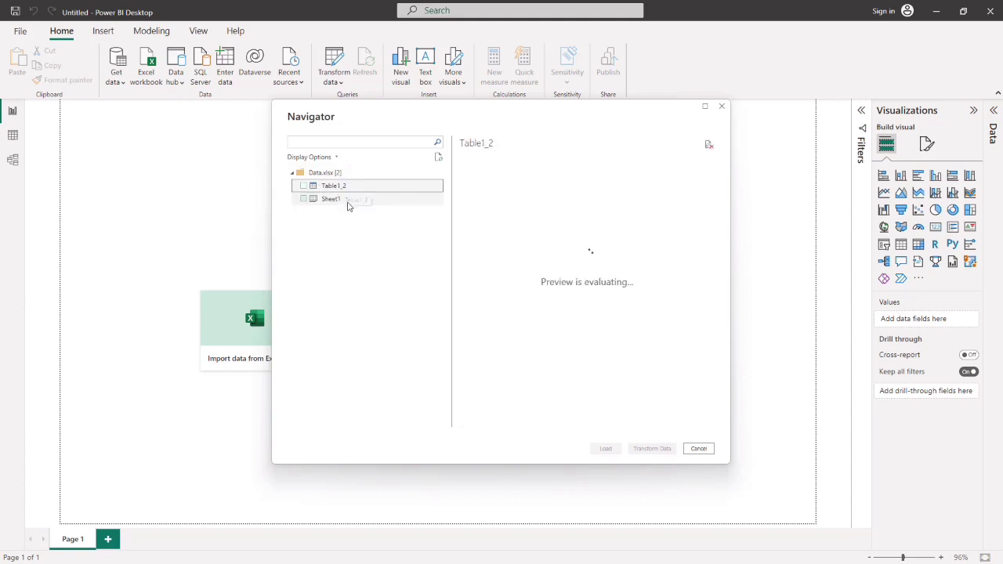
left_click(348, 202)
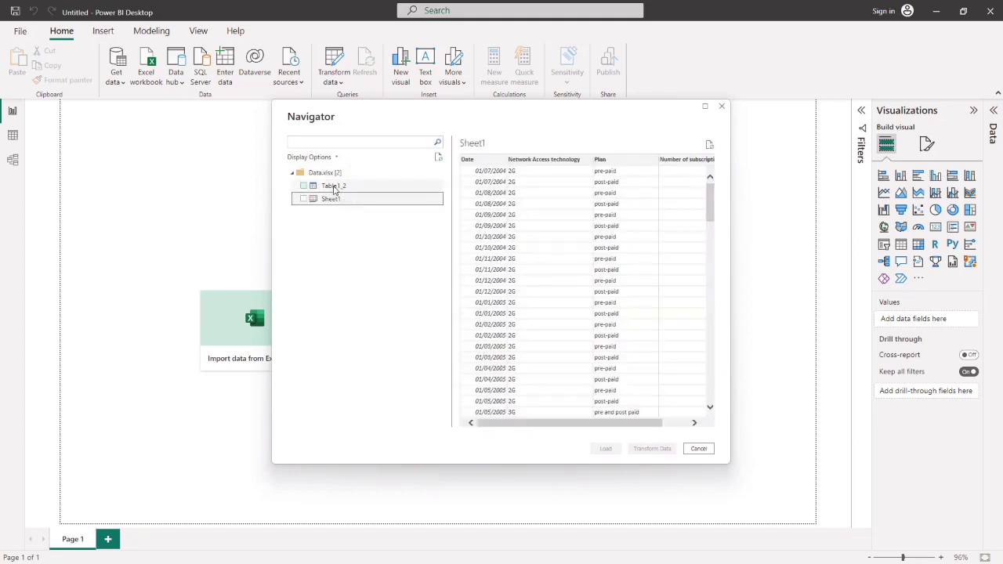
left_click(354, 189)
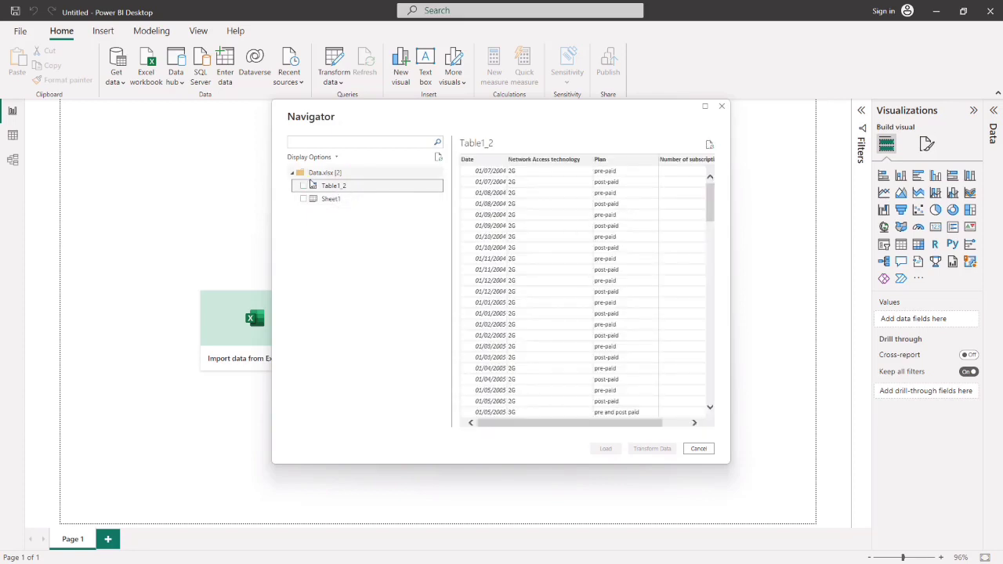
left_click(339, 199)
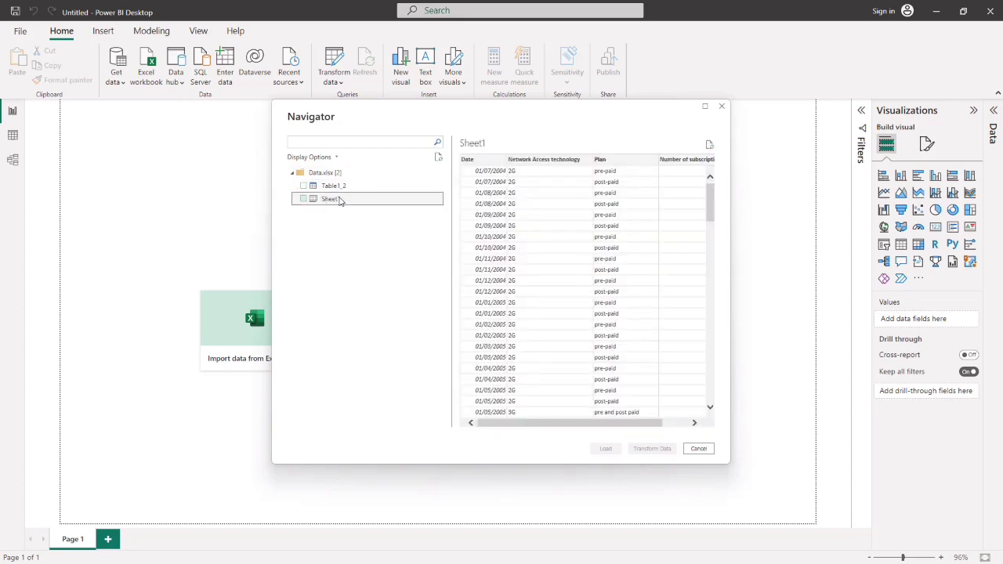
- Select Table1_2 for import, check its columns in the preview, and load it into the report
left_click(304, 186)
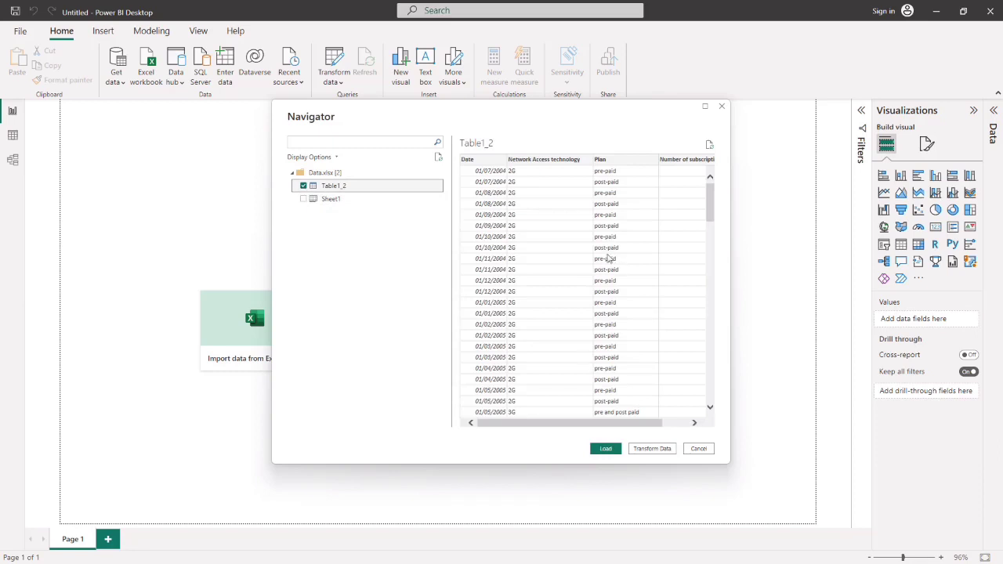
left_click_drag(517, 423, 607, 441)
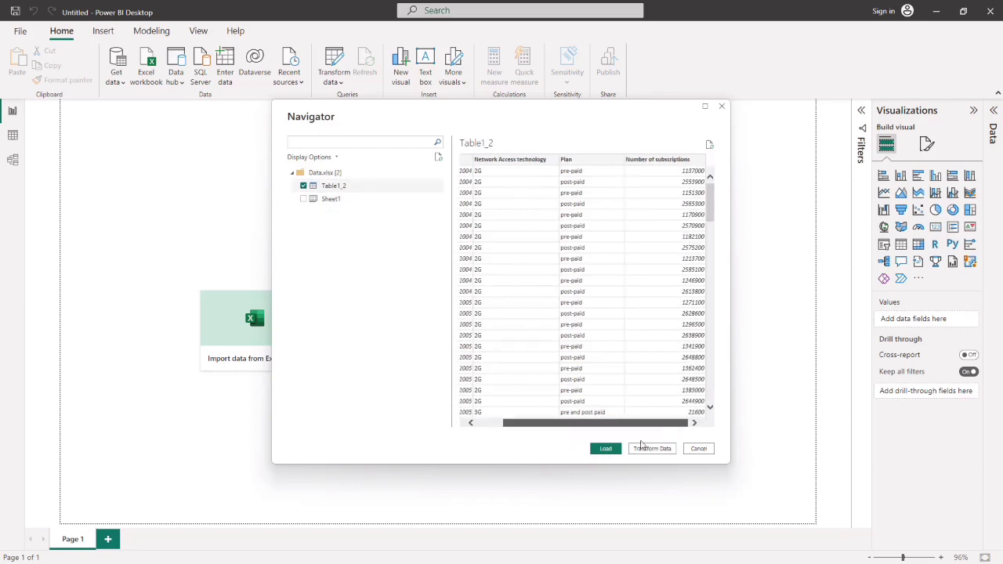
left_click_drag(711, 186, 717, 154)
left_click_drag(515, 427, 475, 433)
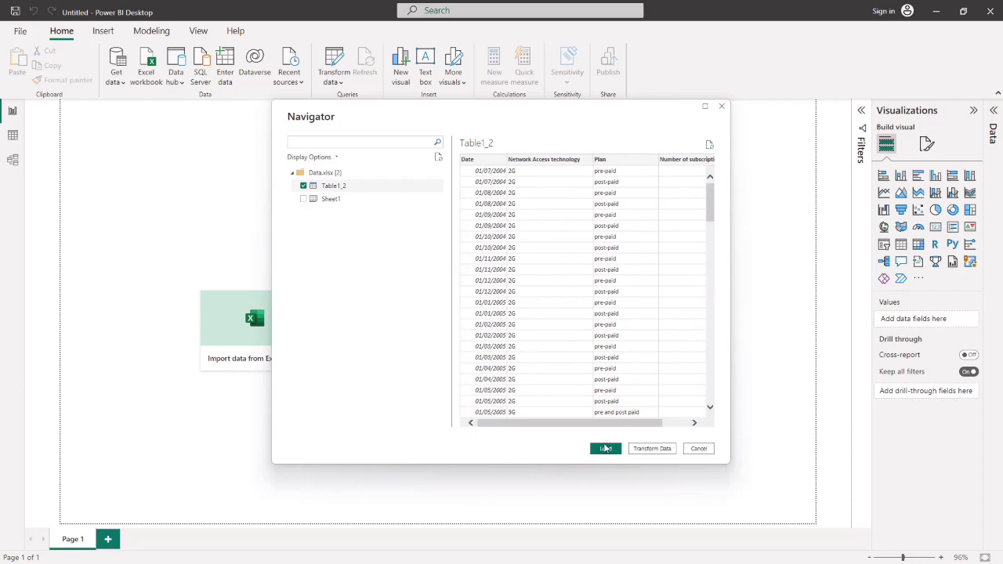
left_click(604, 449)
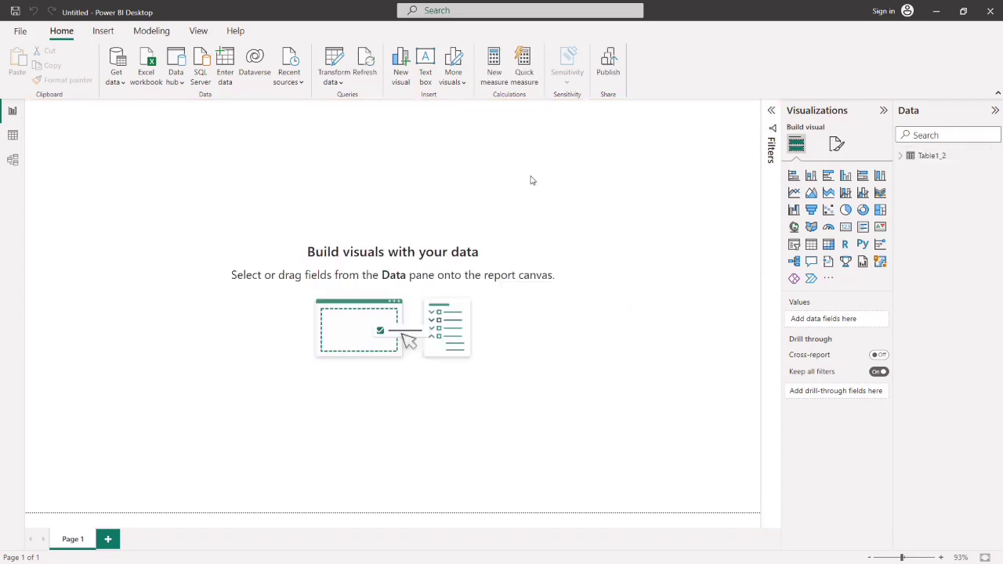
- Rename the loaded table as Subscription Data
double_click(930, 156)
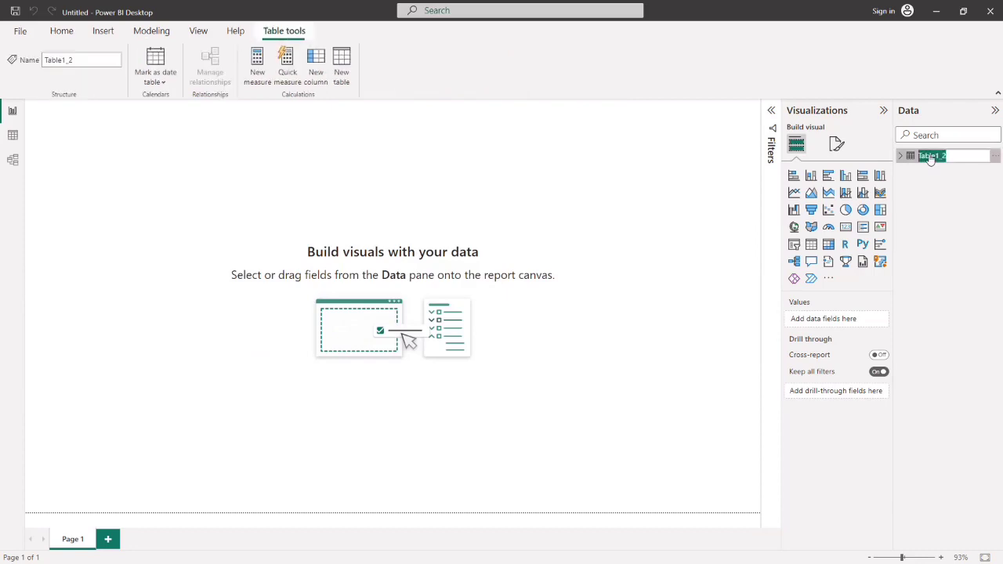
key("BackSpace")
type("Subcrip")
type("tion Day")
type("ta")
key("Return")
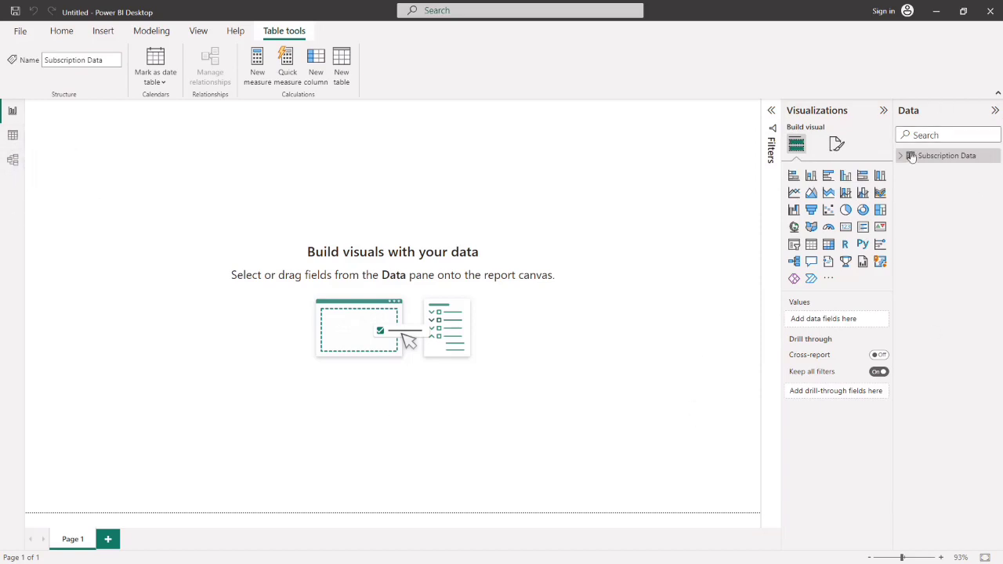
- Examine the Subscription Data rows, checking the Date column and the filter values of Network Access technology, Plan and Number of subscriptions
left_click(13, 136)
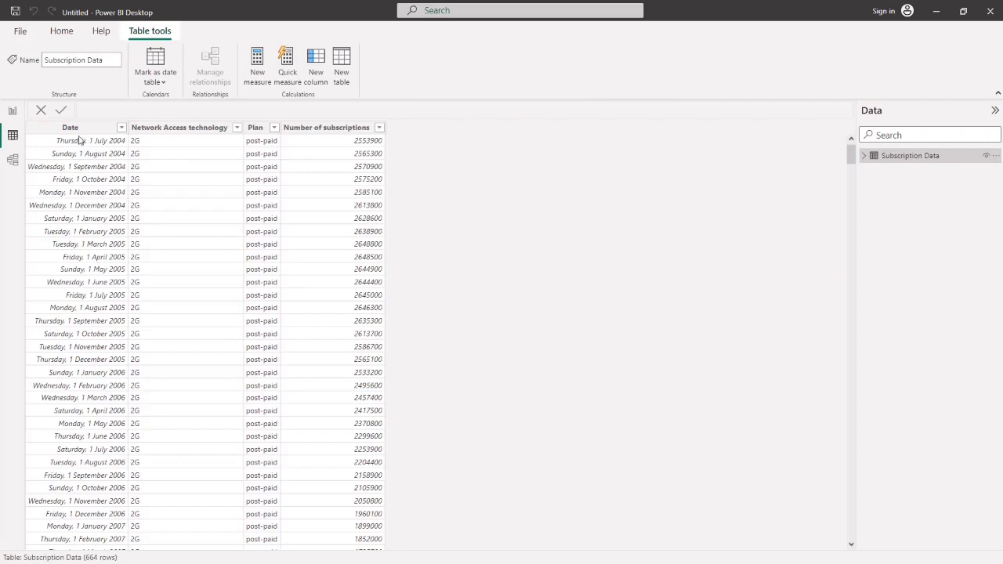
left_click(77, 129)
left_click(180, 130)
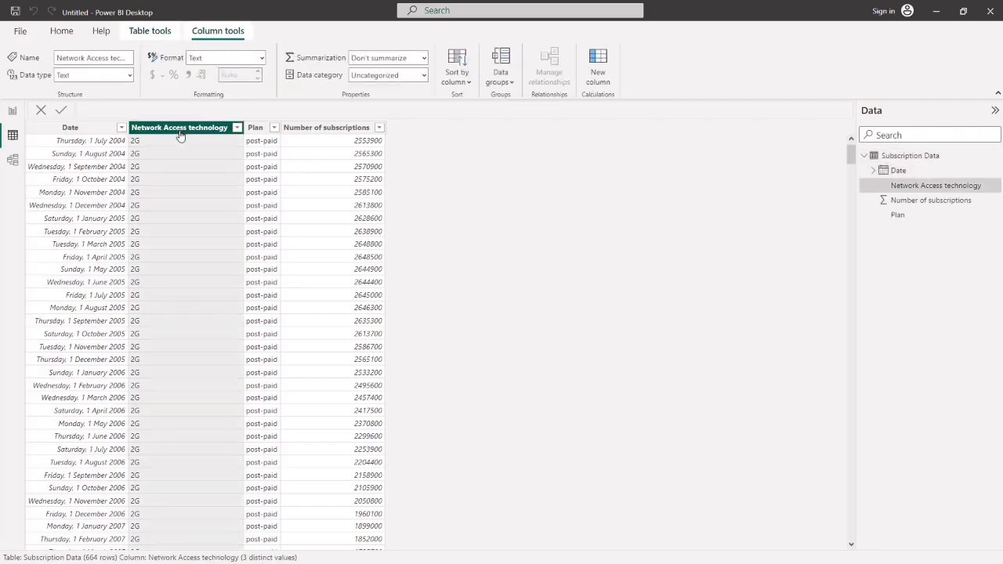
left_click(235, 129)
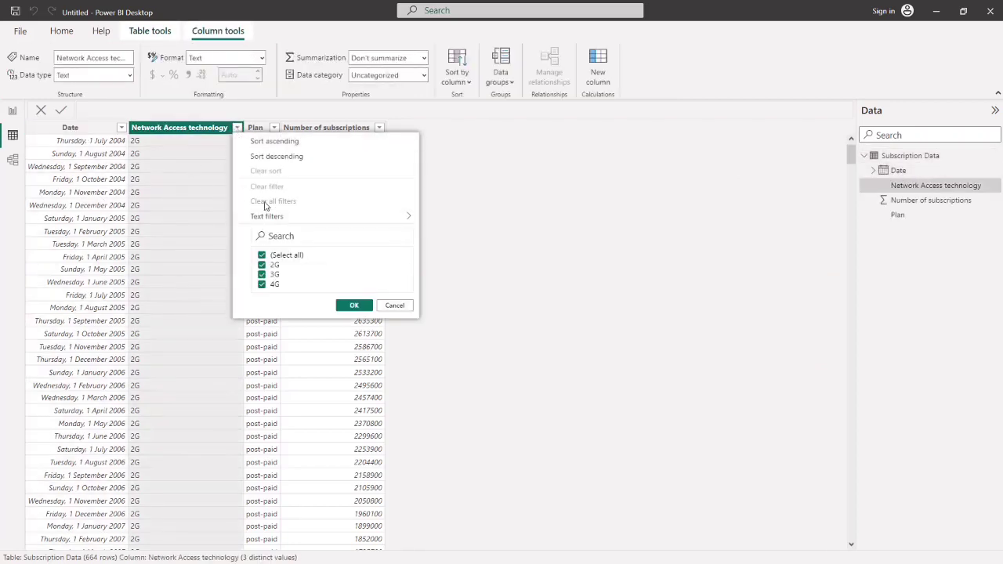
left_click(355, 306)
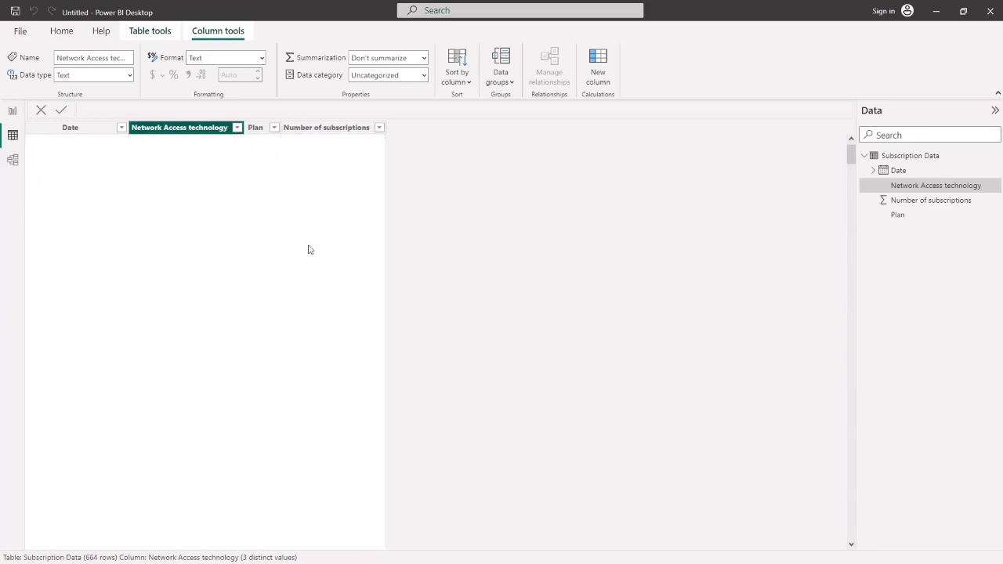
left_click(258, 128)
left_click(274, 127)
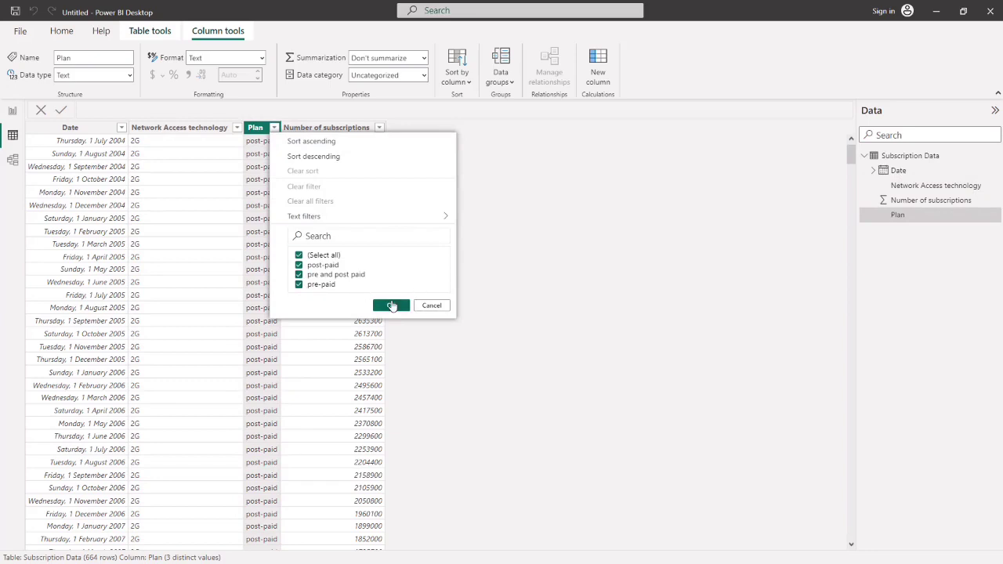
left_click(389, 305)
left_click(380, 127)
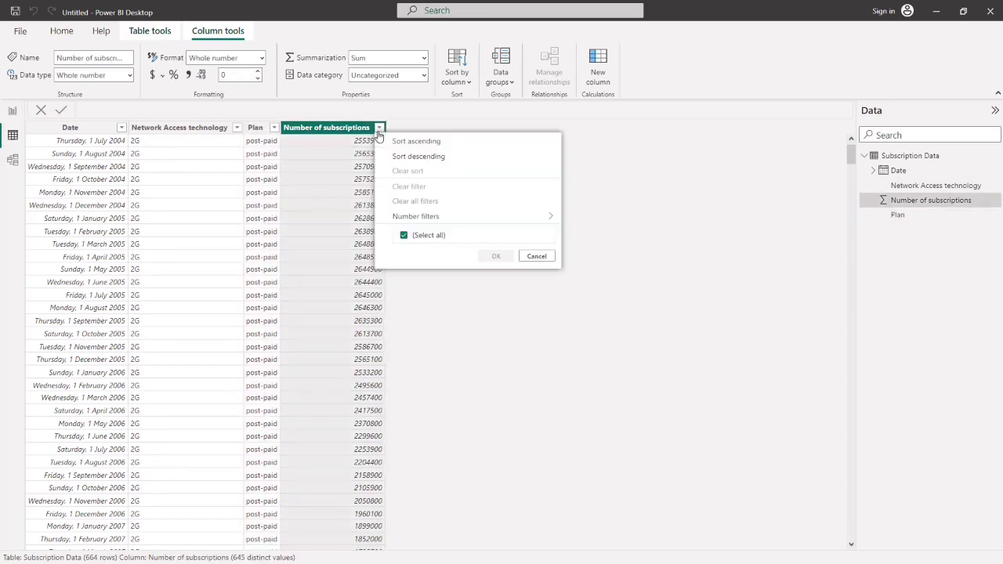
left_click(638, 207)
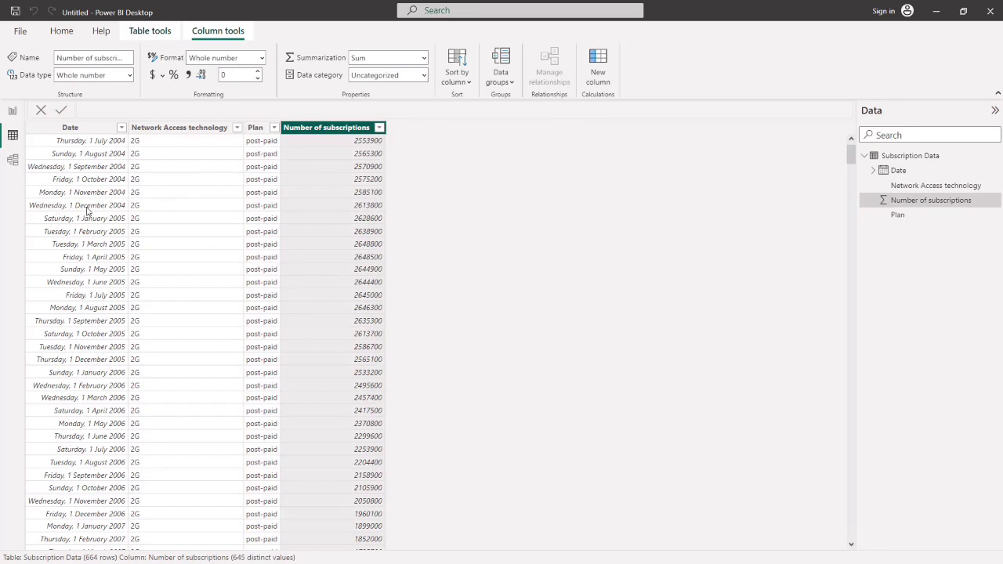
- Create a calculated table named Calendar Table using CALENDARAUTO()
left_click(865, 155)
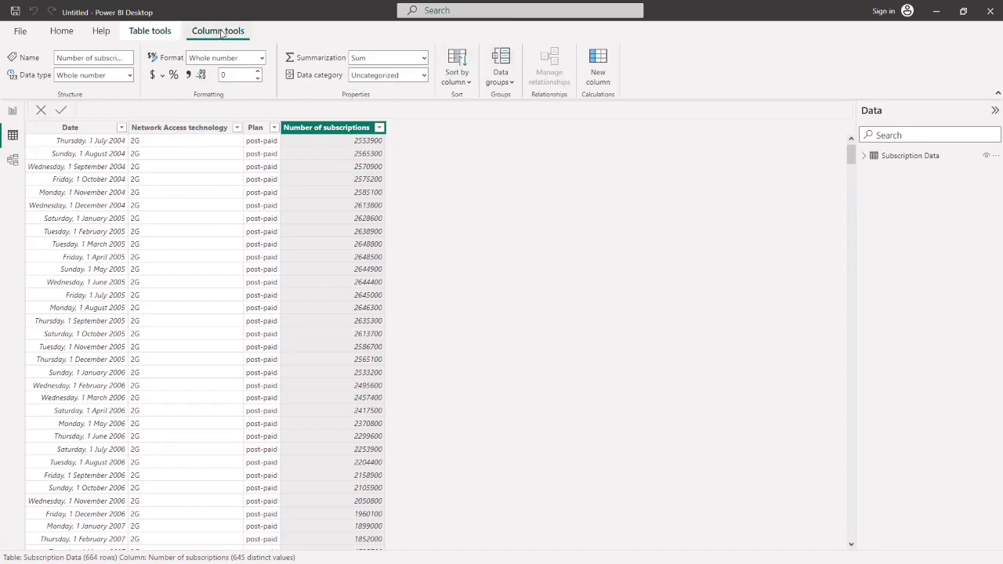
left_click(105, 32)
left_click(149, 32)
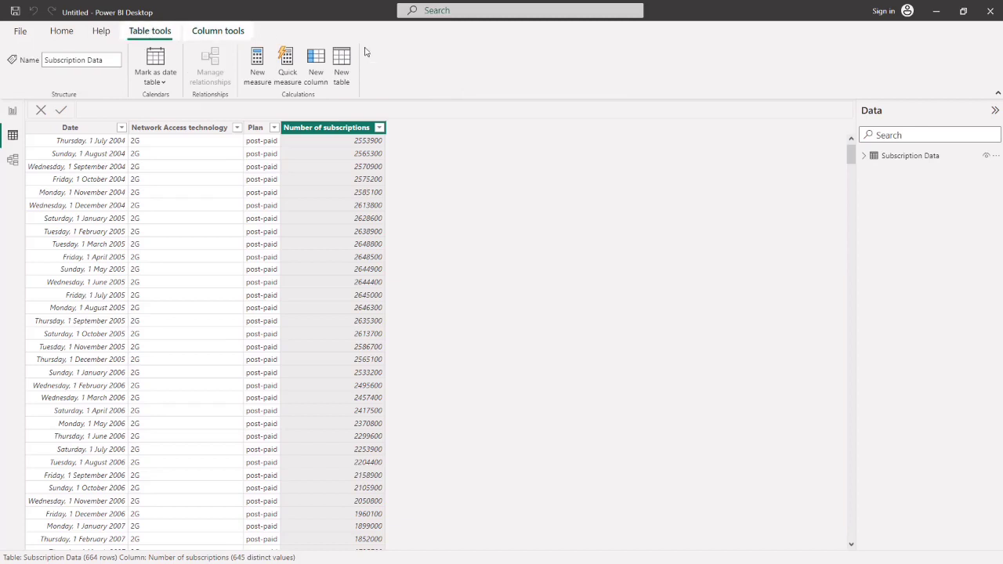
left_click(346, 77)
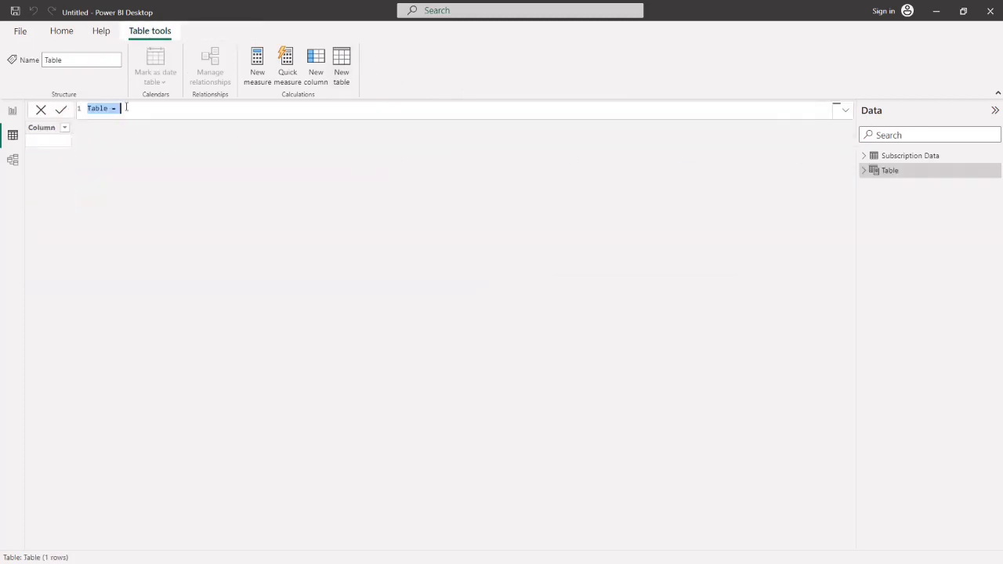
key("BackSpace")
type("Calendar Table = cal")
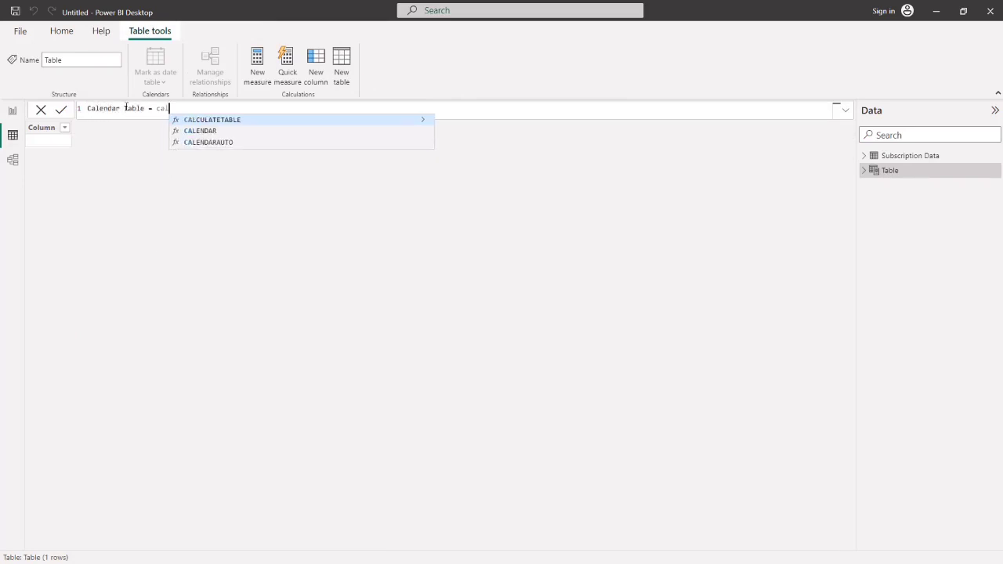
type("endar")
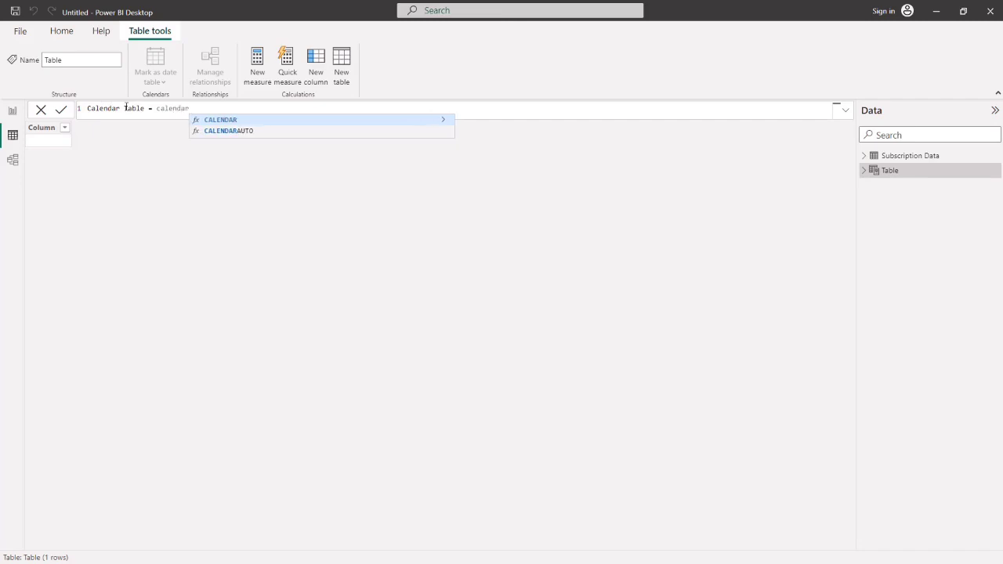
key("Down")
key("Tab")
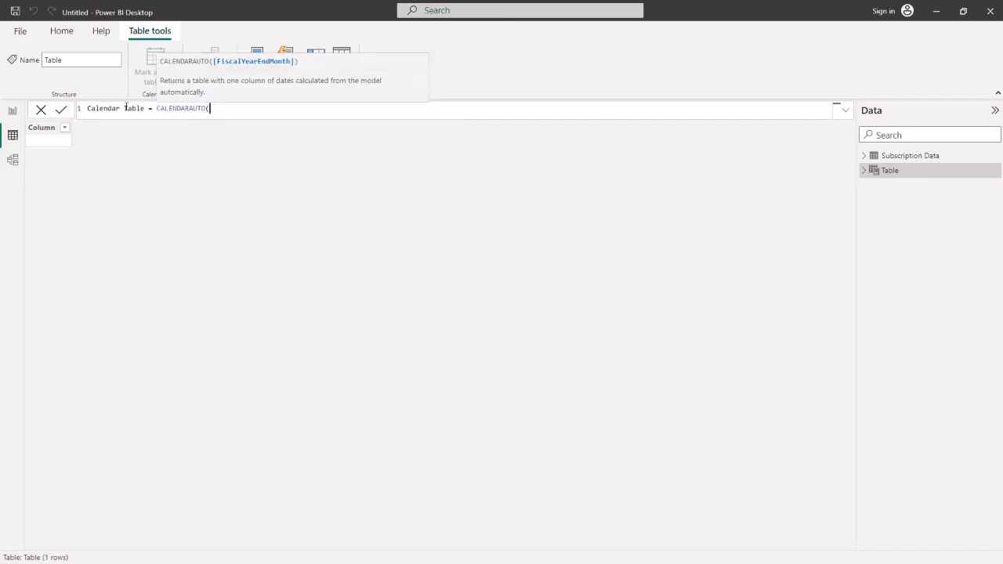
type(")")
key("Return")
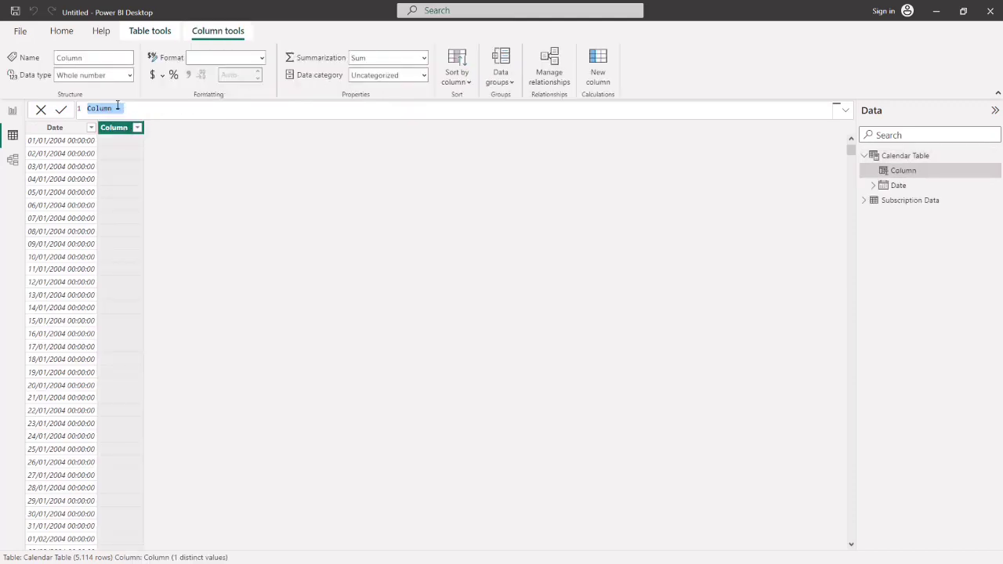
- Begin the formula of a new Month column in Calendar Table with the FORMAT function
type("Month = forma")
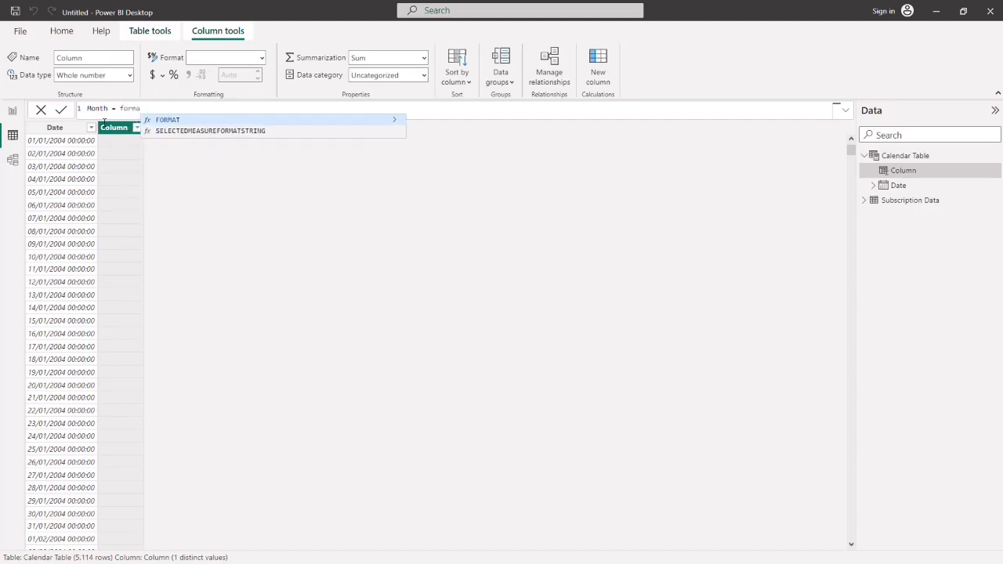
left_click(167, 120)
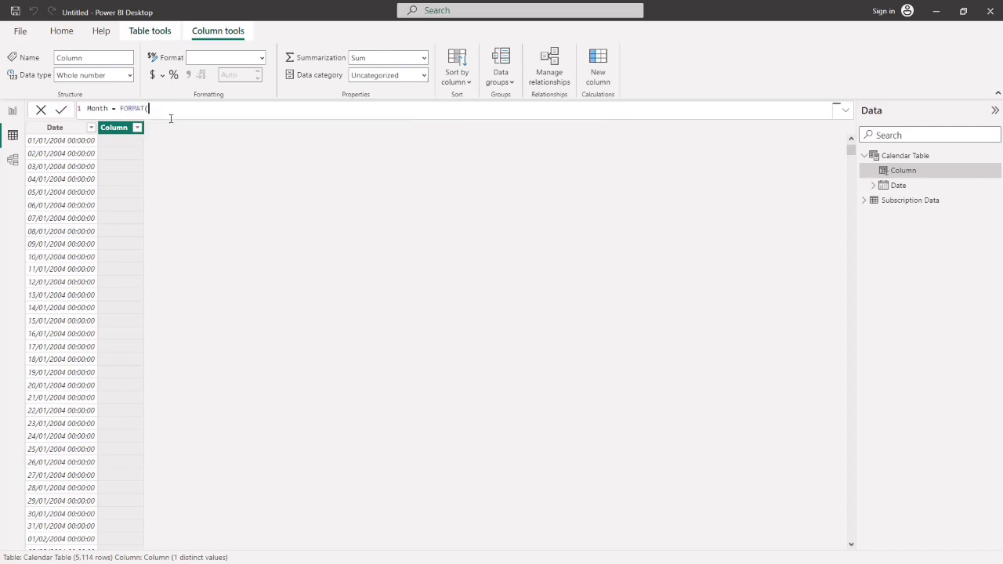
type("cal")
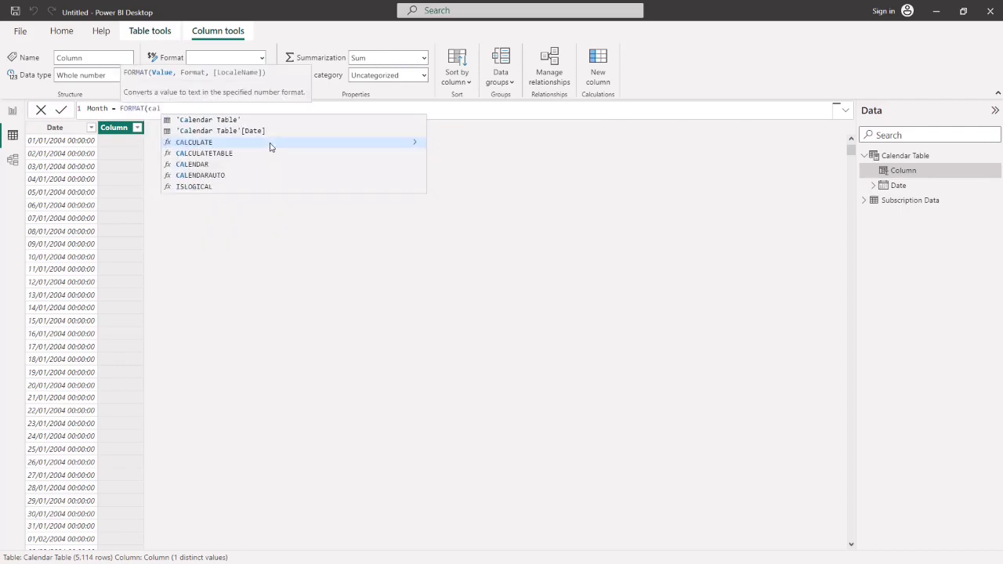
scroll(271, 148, "up", 4)
scroll(270, 147, "down", 3)
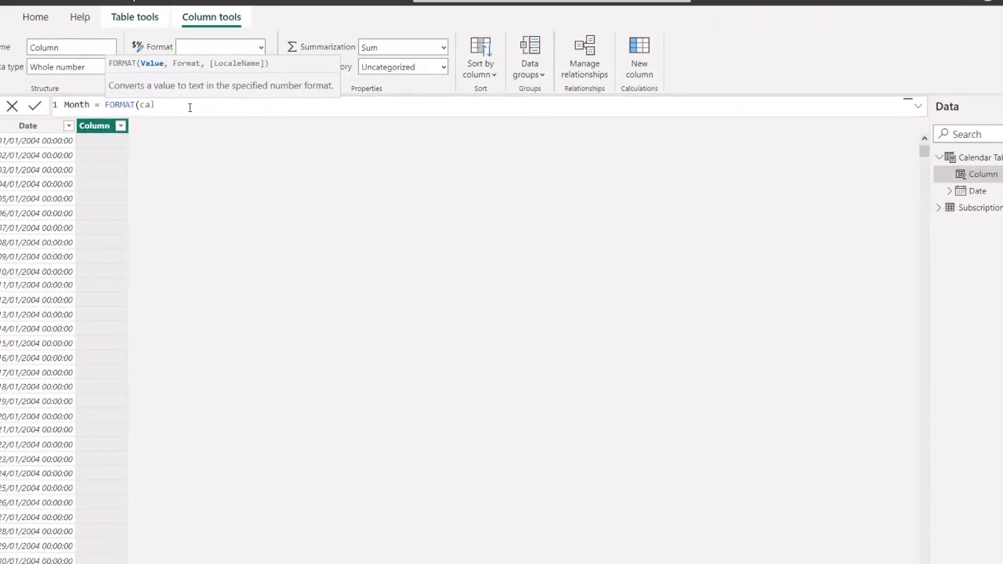
scroll(185, 107, "up", 3)
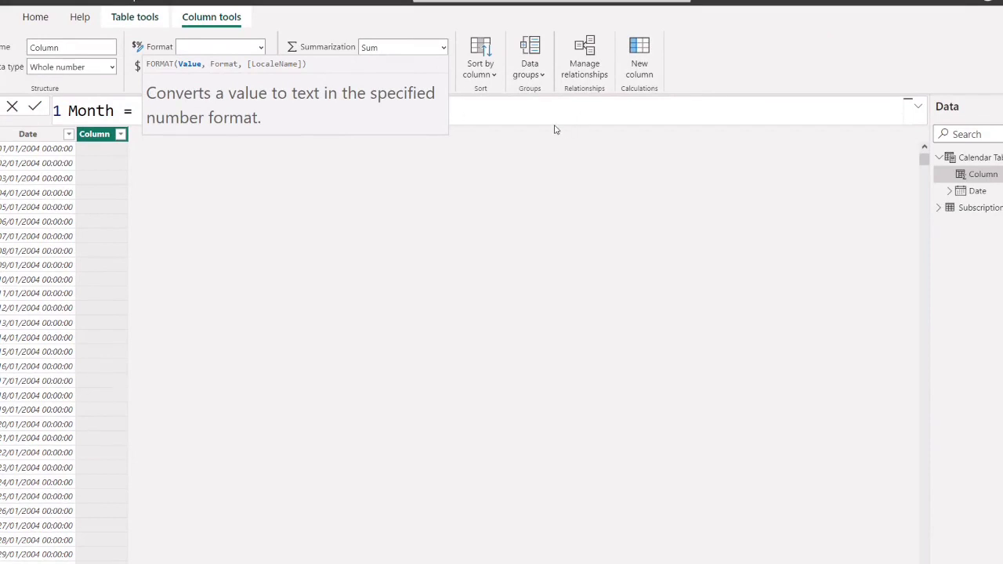
key("BackSpace")
key("BackSpace")
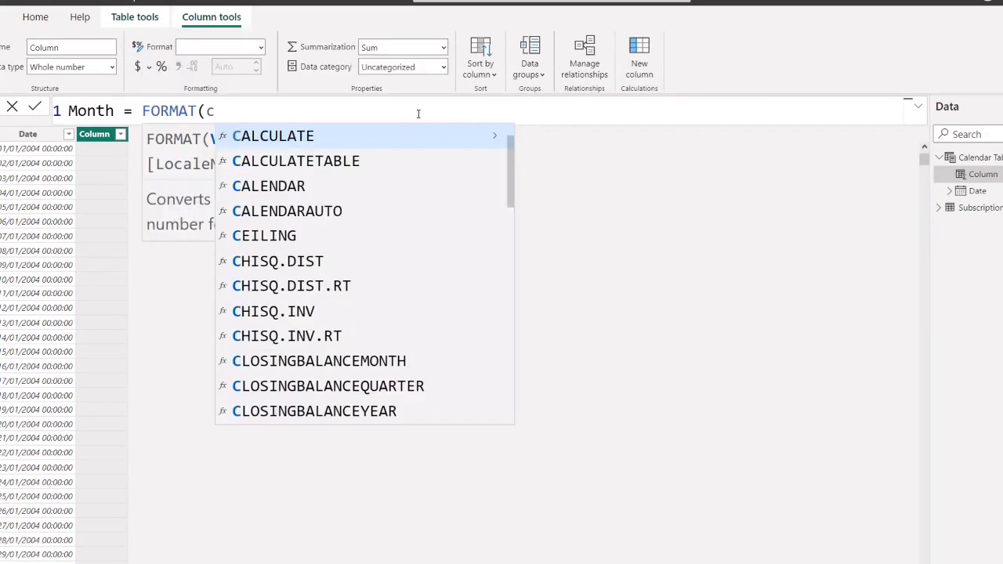
key("BackSpace")
type("date")
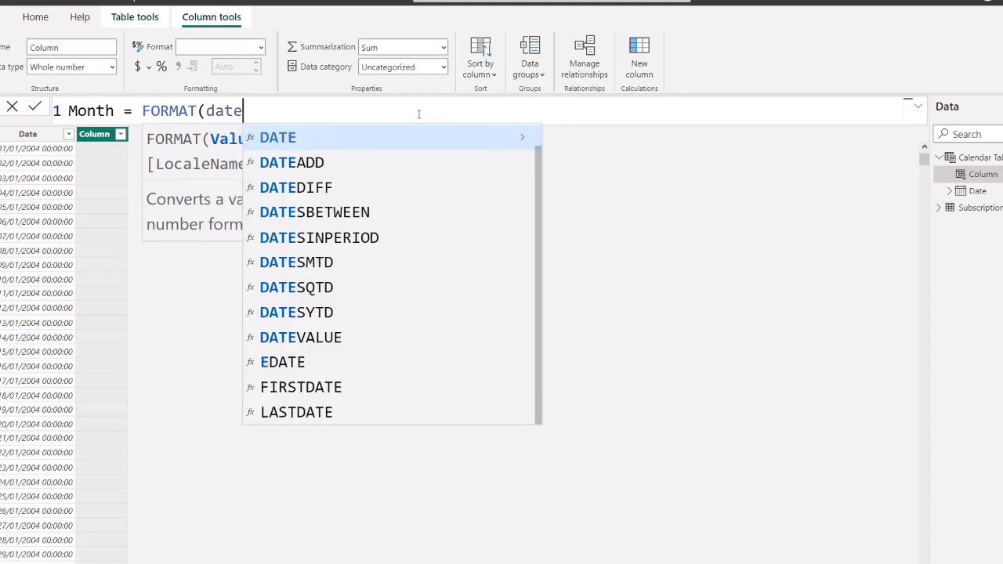
key("BackSpace")
key("BackSpace")
key("BackSpace")
key("BackSpace")
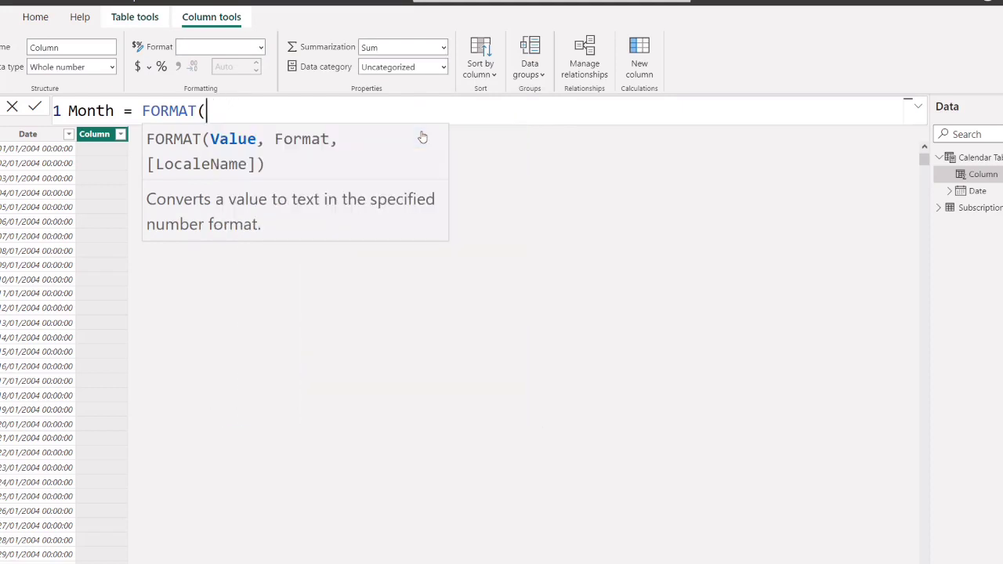
- Complete the Month column formula with 'Calendar Table'[Date] as the value and "mmmm" as the format, and commit it
type("calen")
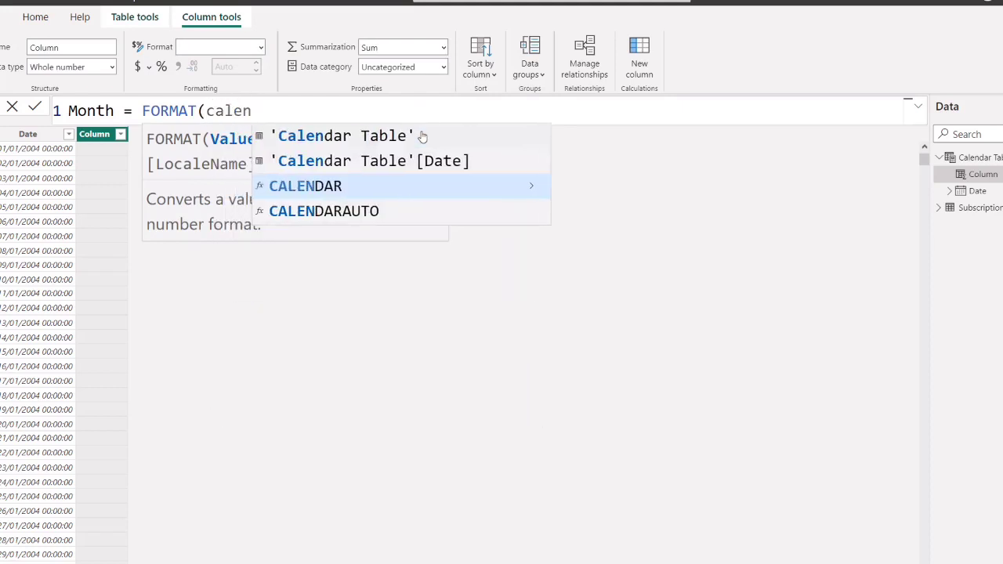
left_click(423, 164)
type(",")
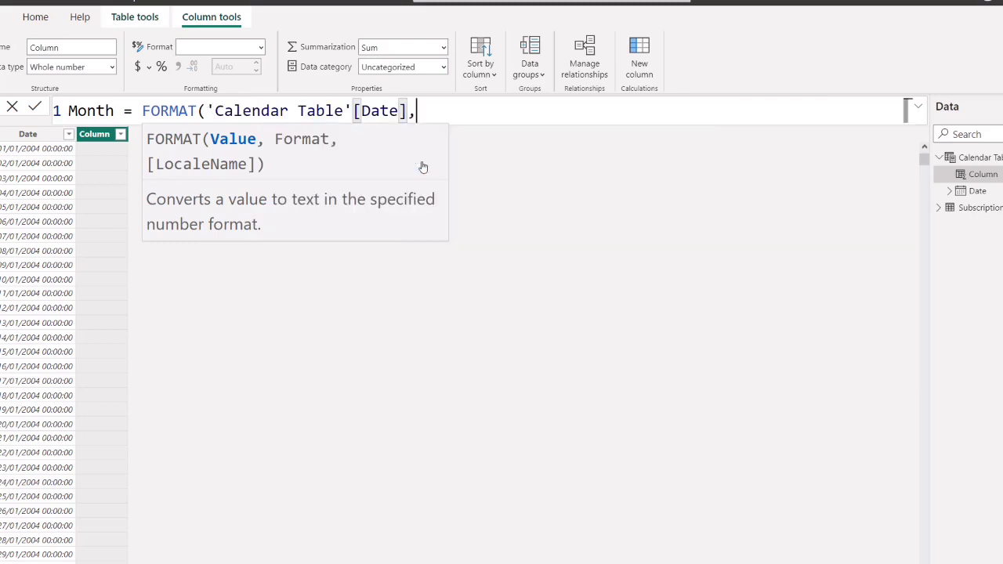
type("\"m")
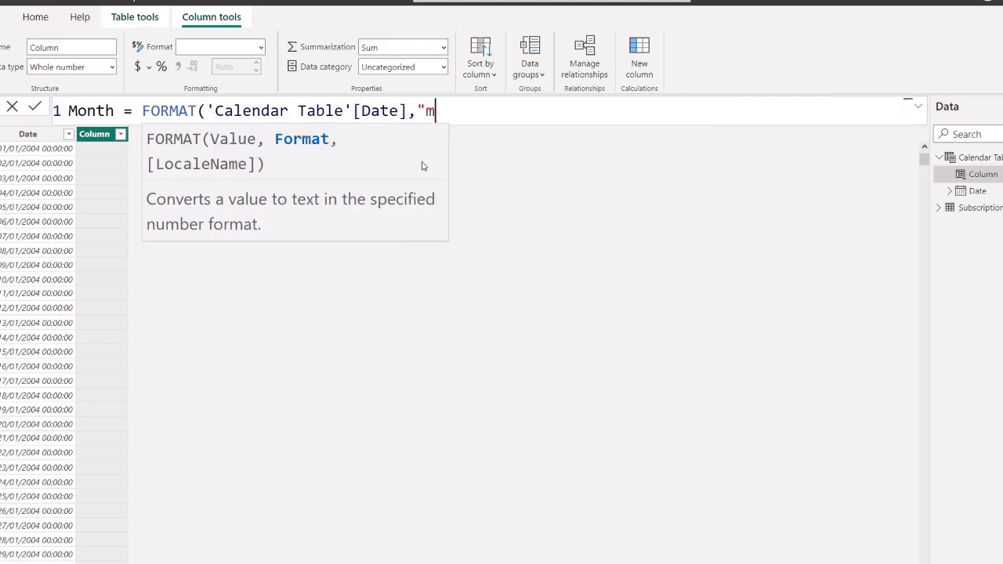
type("mmm\")")
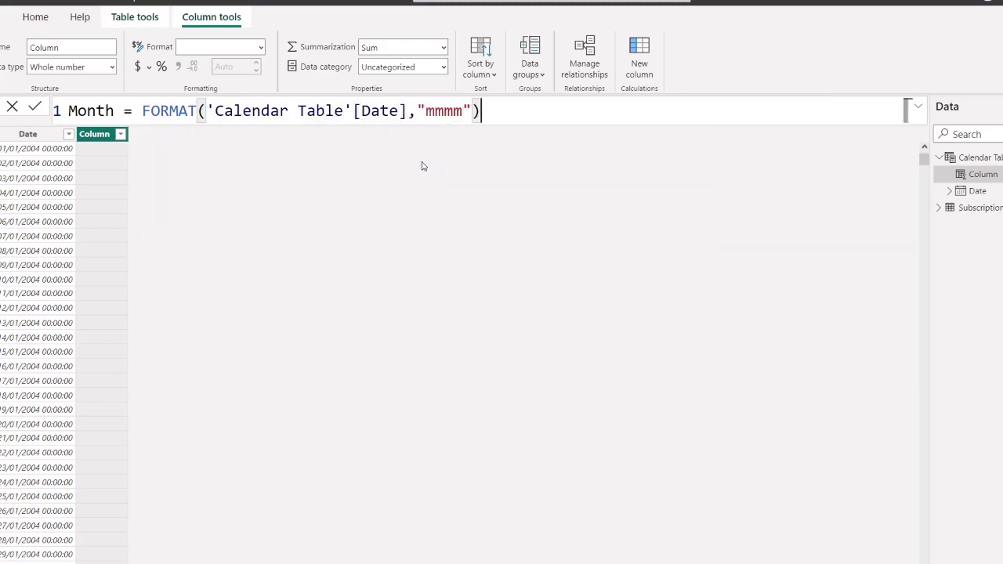
key("Return")
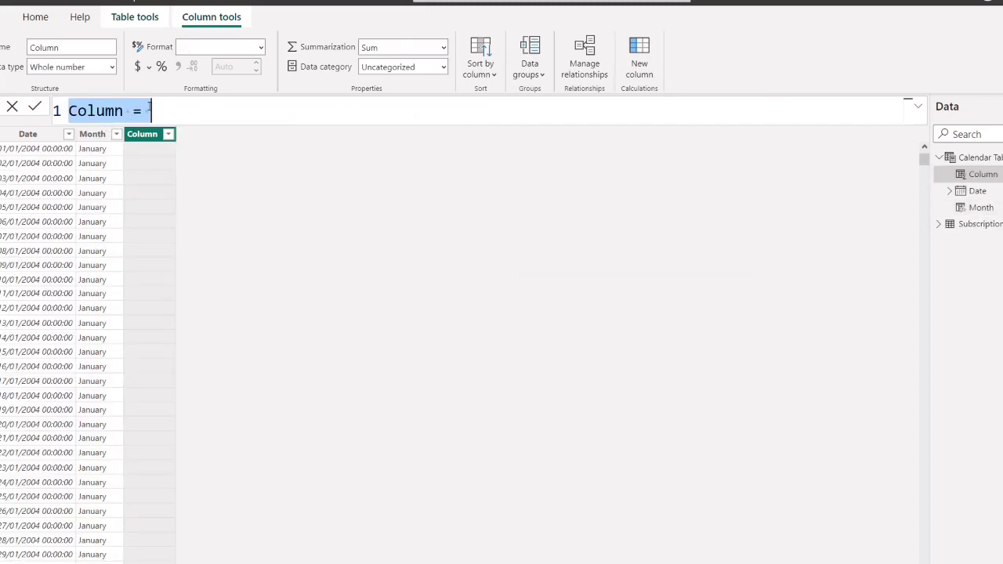
- Define a new Years column in Calendar Table as 'Calendar Table'[Date].[Year] and check its list of filter values
key("BackSpace")
type("Year")
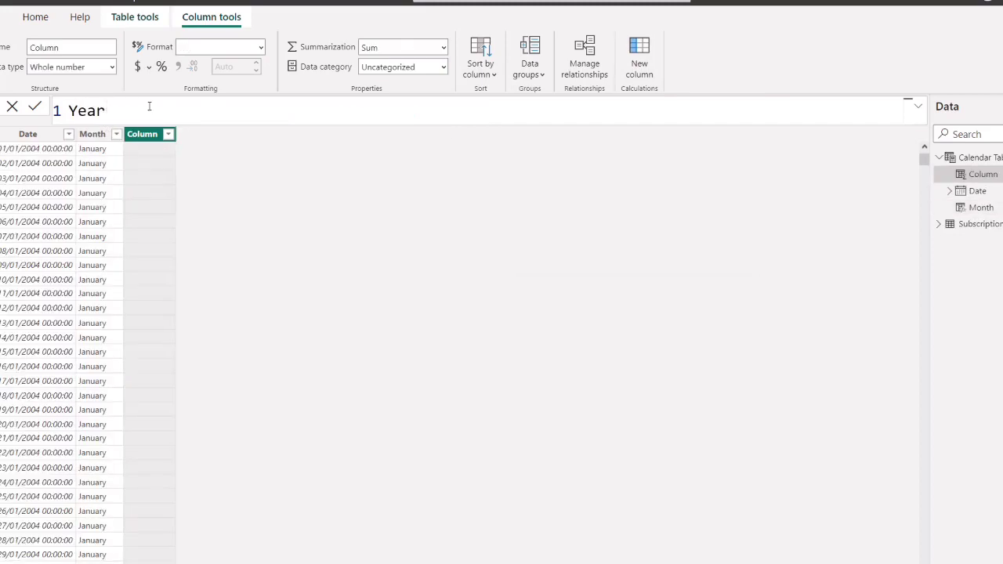
type("s = calen")
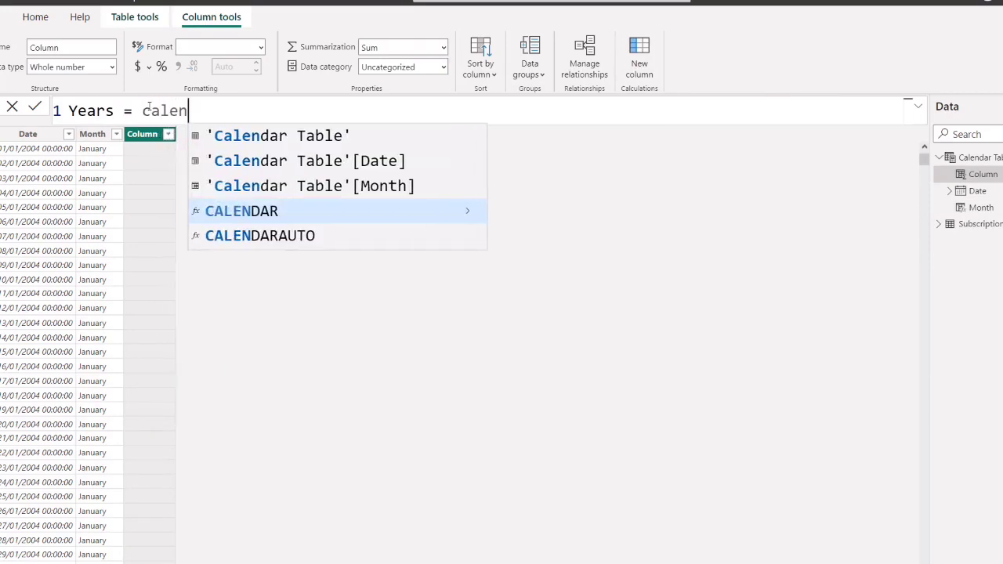
left_click(416, 166)
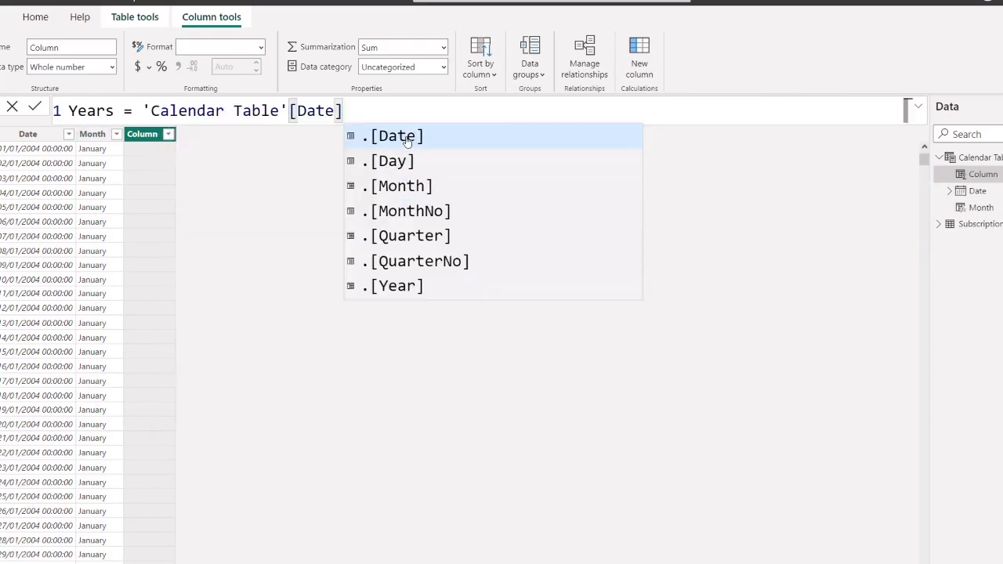
left_click(405, 286)
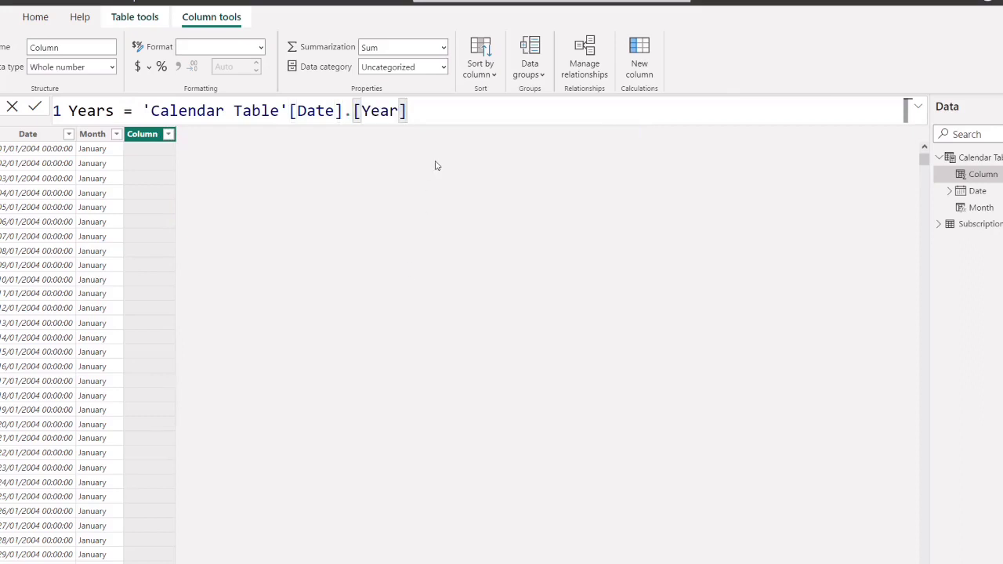
key("Return")
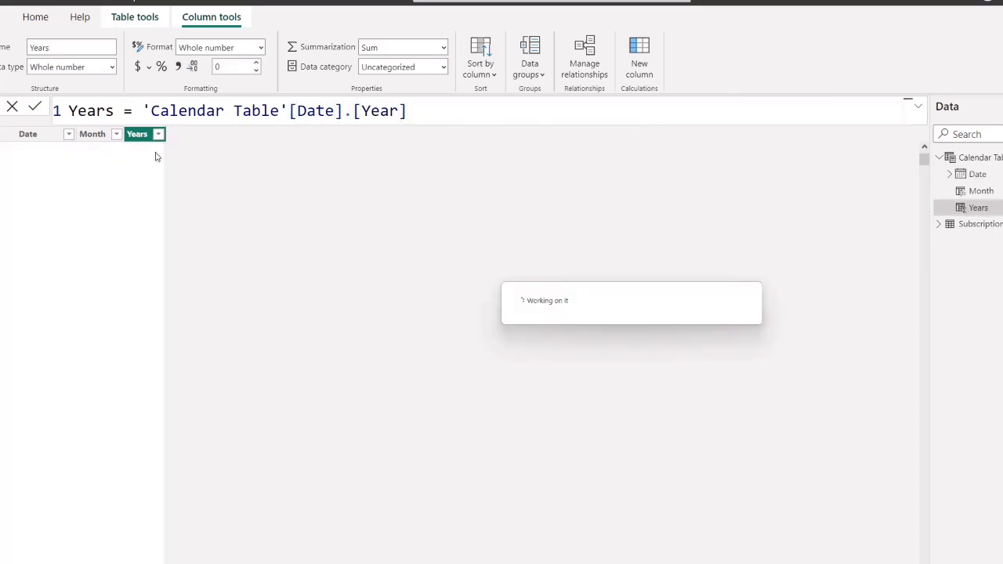
left_click(159, 134)
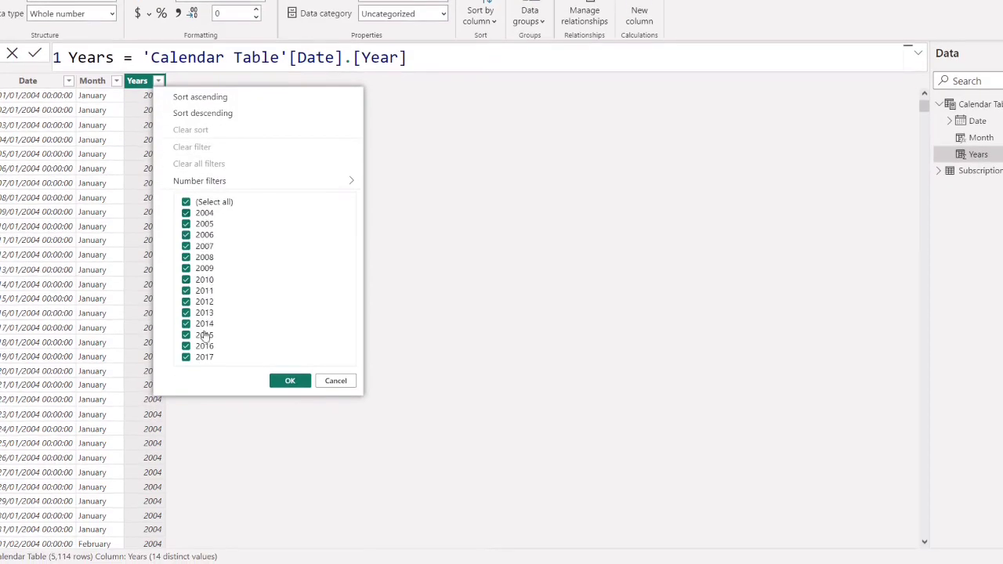
left_click(299, 381)
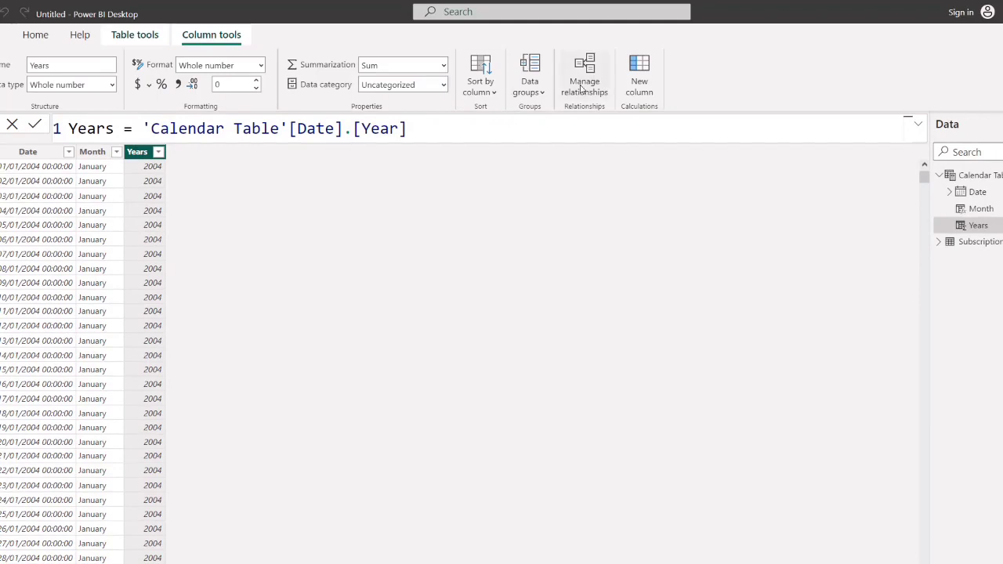
- Add a Quarters column to Calendar Table defined as 'Calendar Table'[Date].[Quarter]
left_click(638, 84)
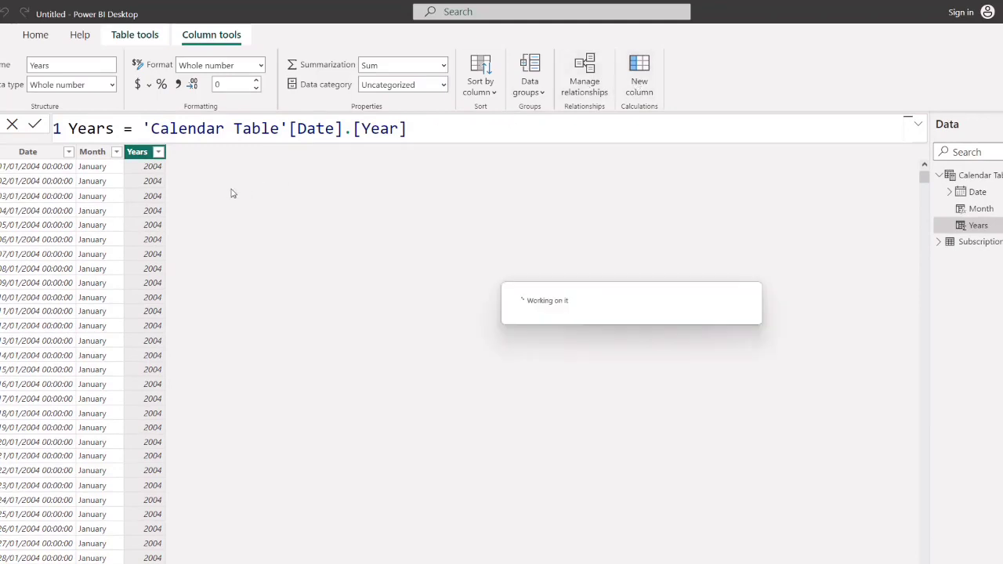
key("BackSpace")
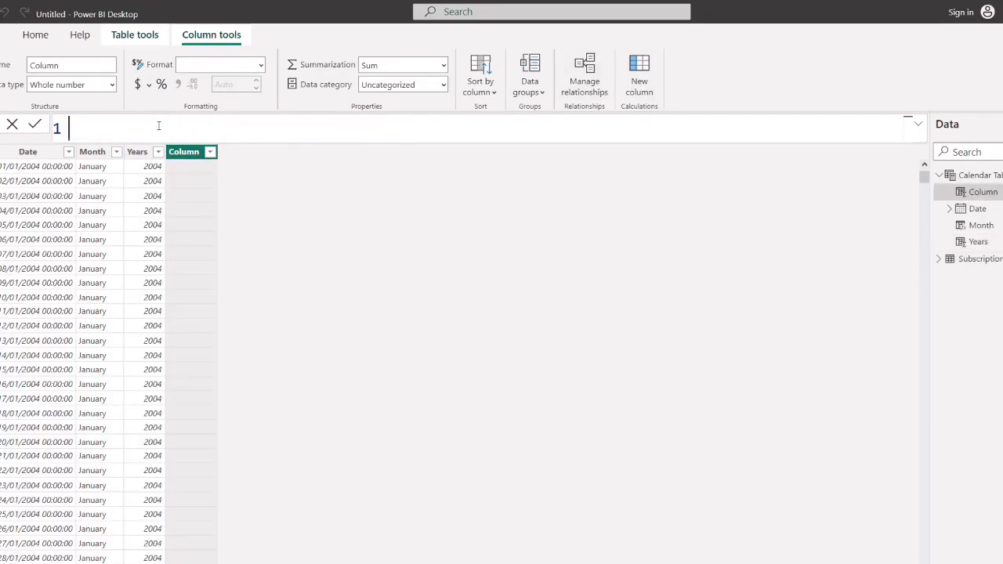
type("Quarter")
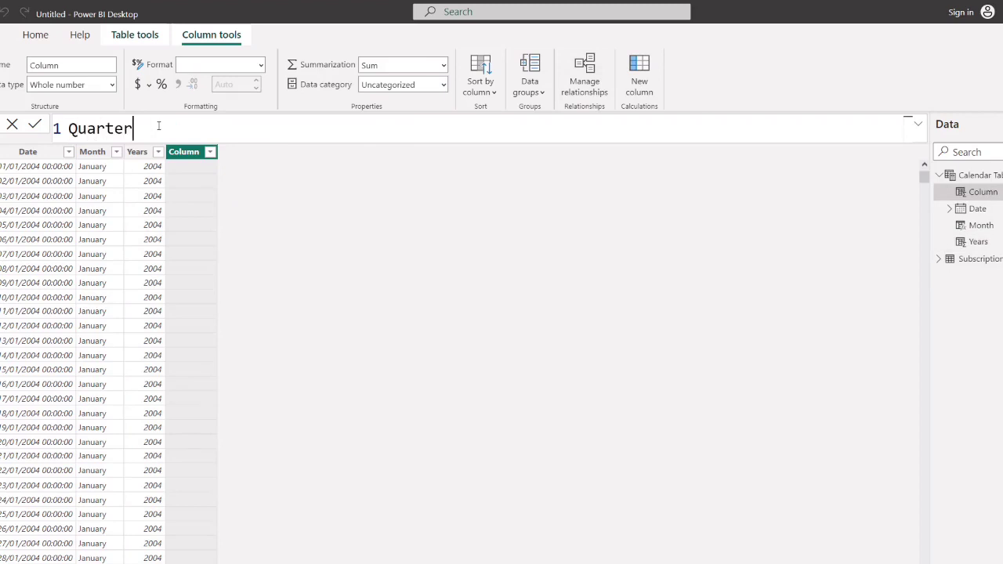
type("s = calenda")
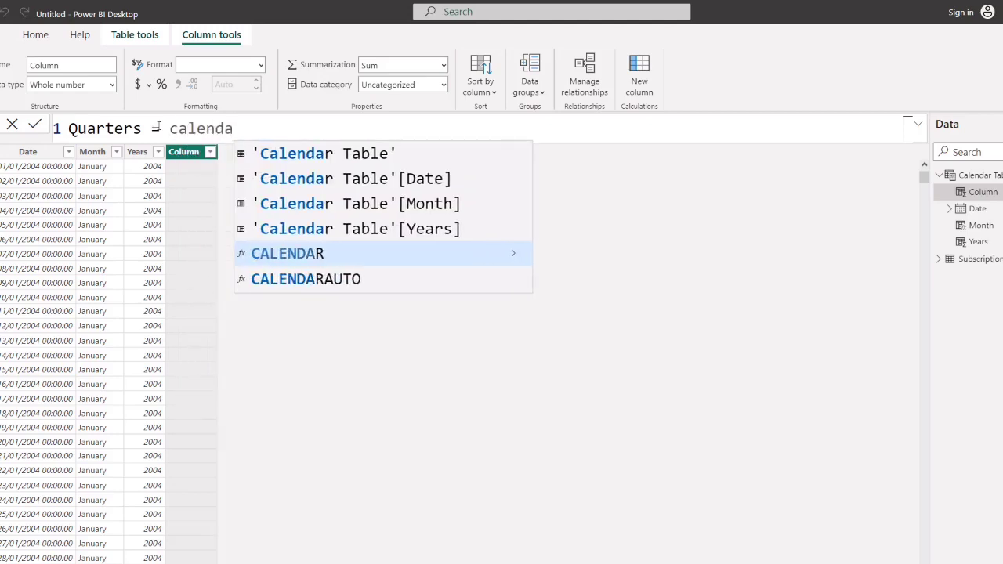
left_click(354, 185)
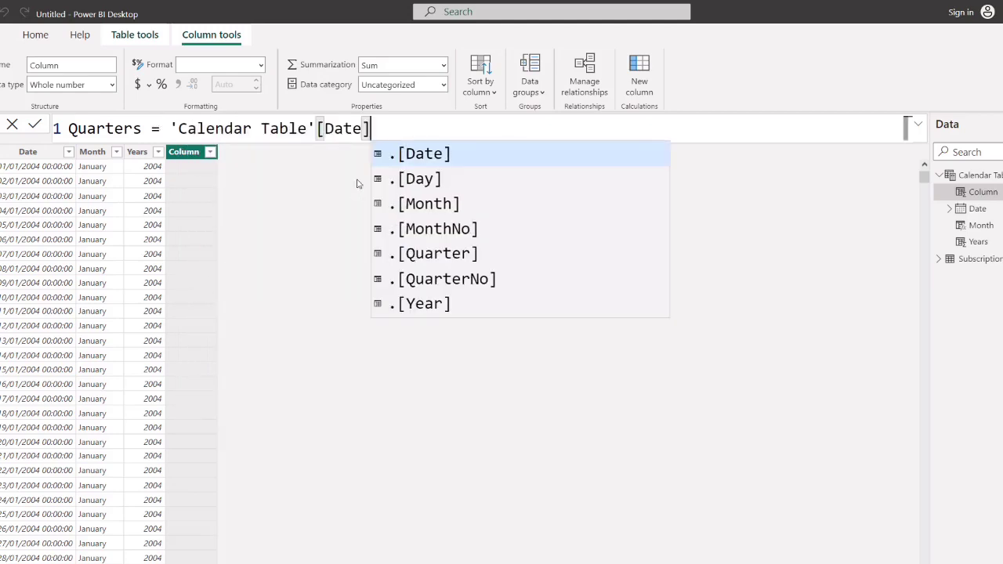
left_click(437, 257)
key("Return")
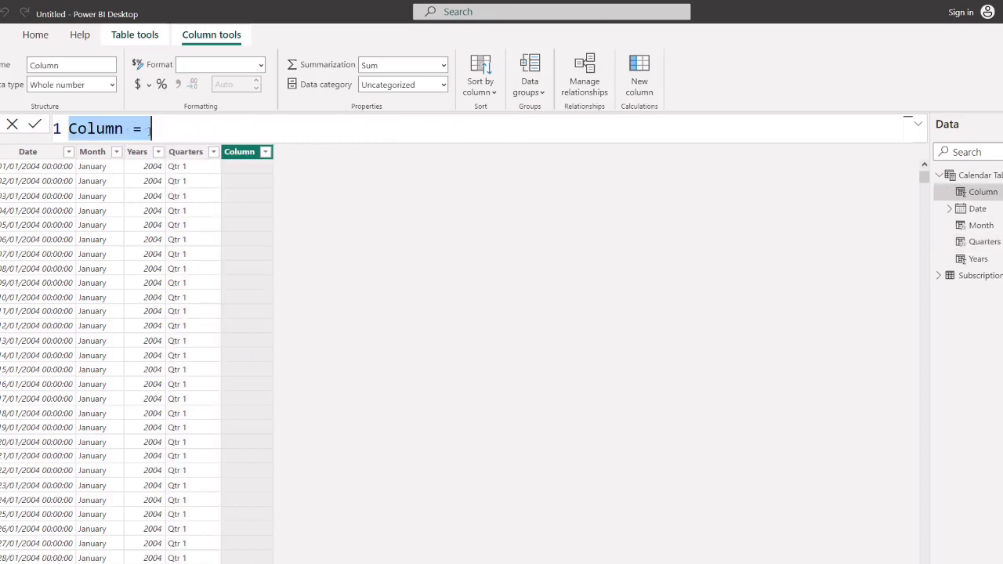
- Define the new column in Calendar Table as Month No = 'Calendar Table'[Date].[MonthNo]
key("BackSpace")
type("M")
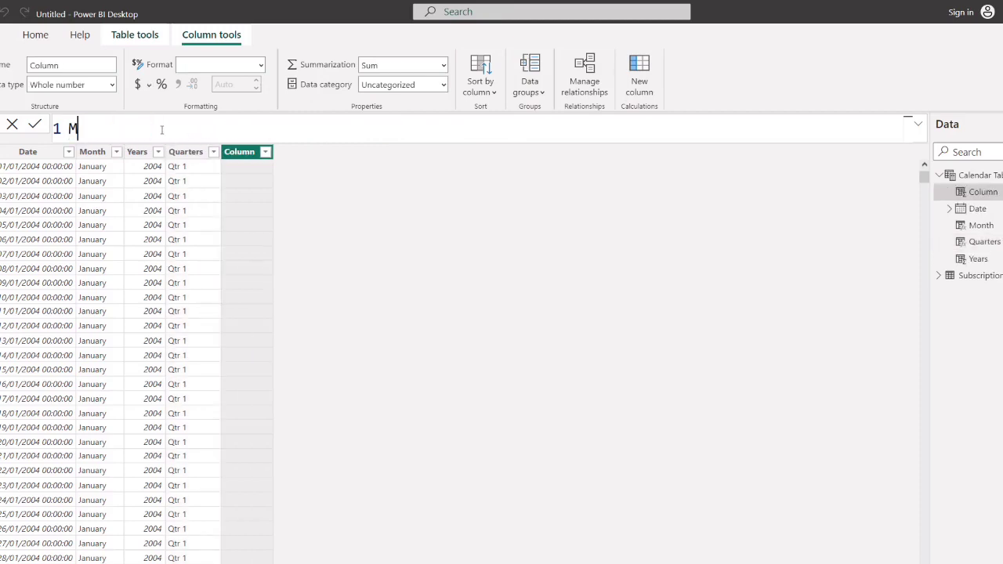
type("onth No = calenda")
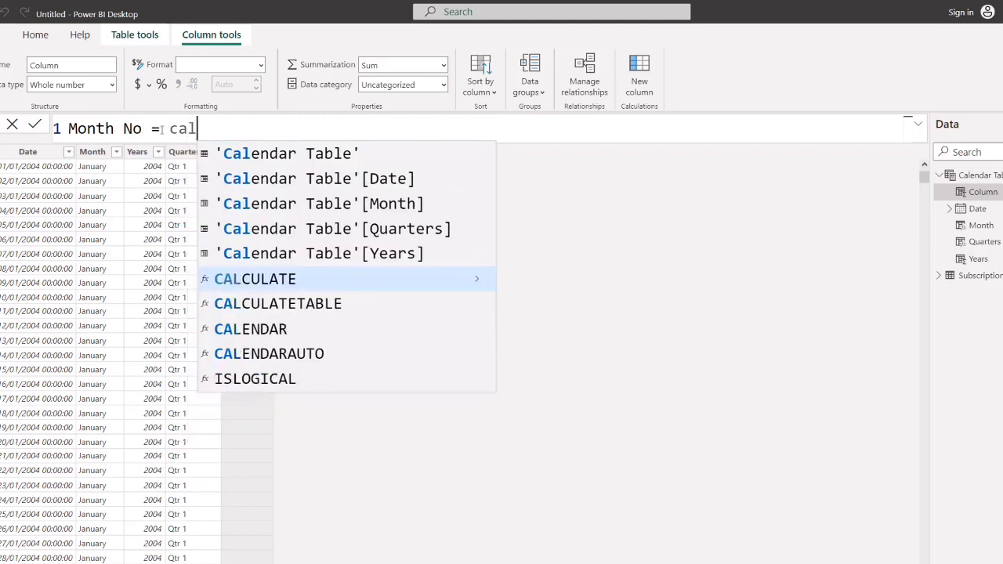
left_click(457, 187)
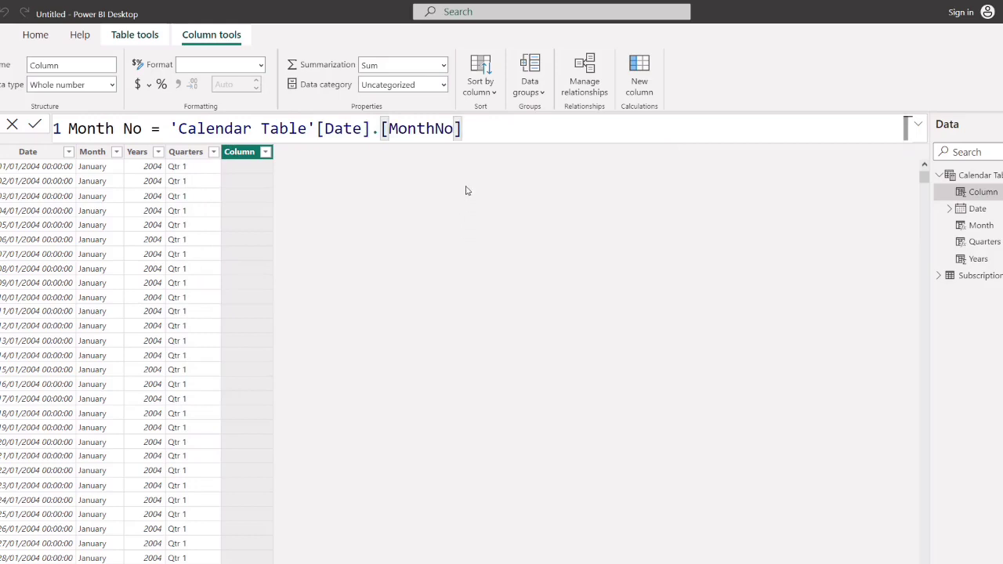
key("Return")
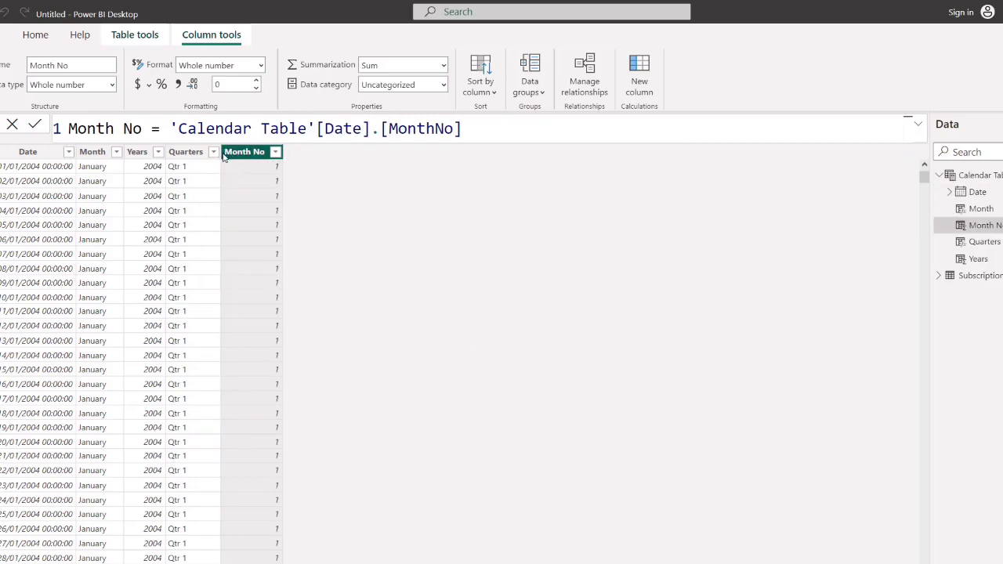
- Sort the Month column of Calendar Table by Month No
left_click(92, 156)
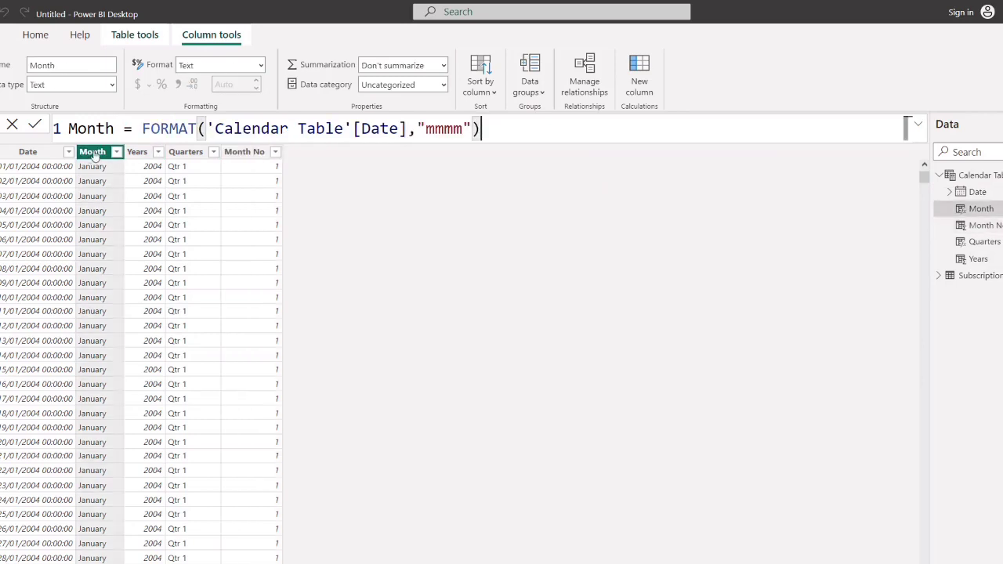
left_click(492, 93)
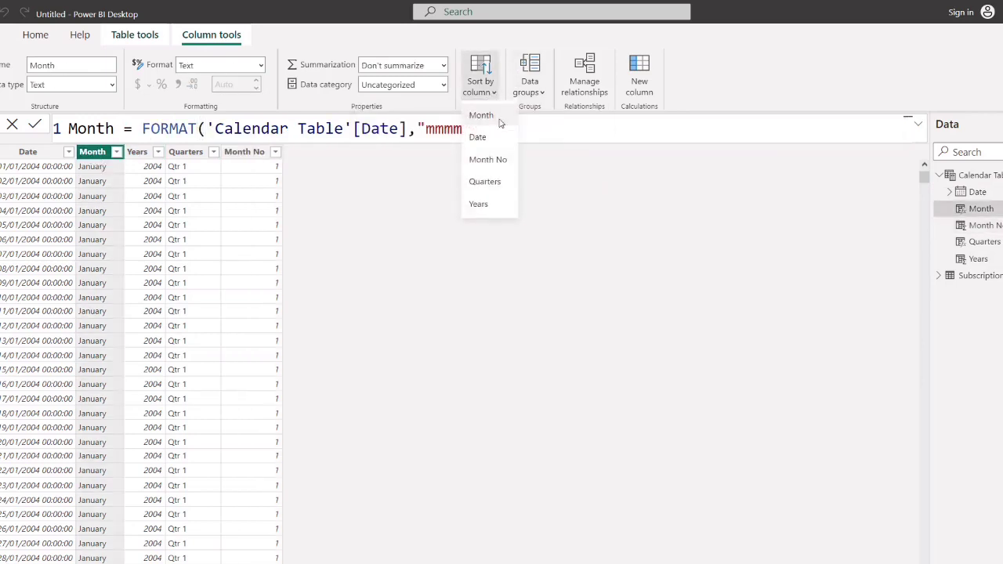
left_click(495, 166)
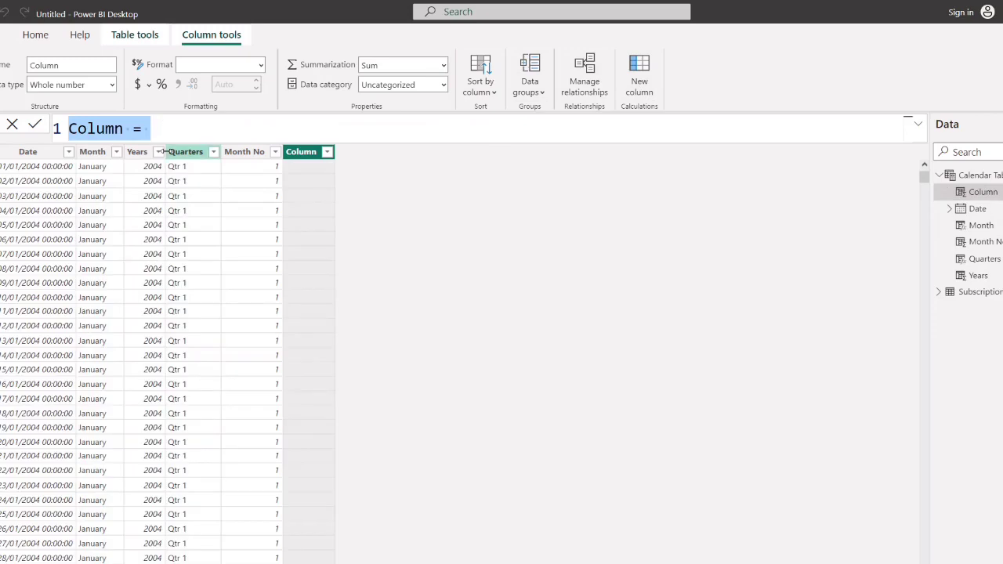
- Add a Quarter No column to Calendar Table defined as 'Calendar Table'[Date].[QuarterNo]
type("Qu")
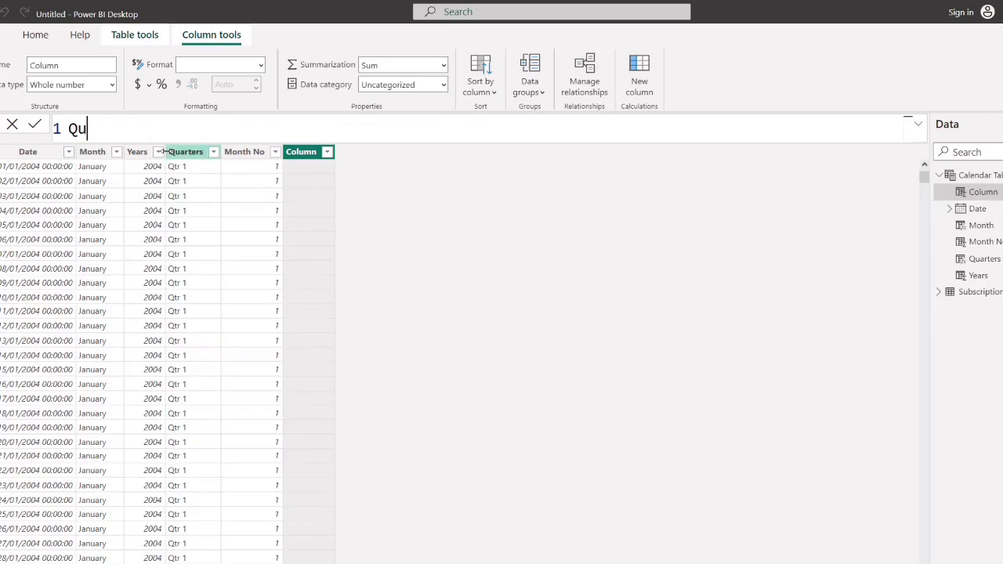
type("arter No = calenda")
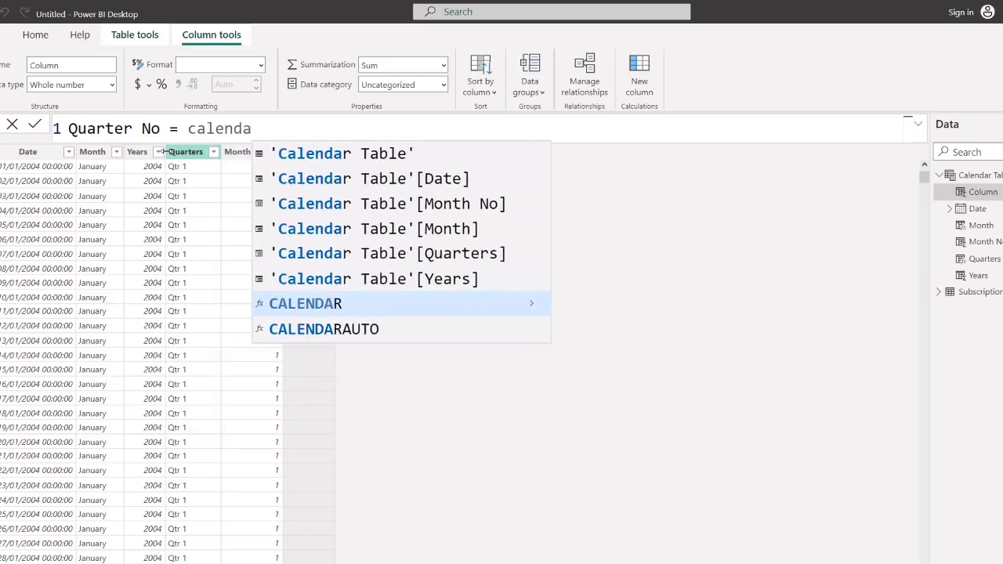
left_click(386, 179)
left_click(521, 280)
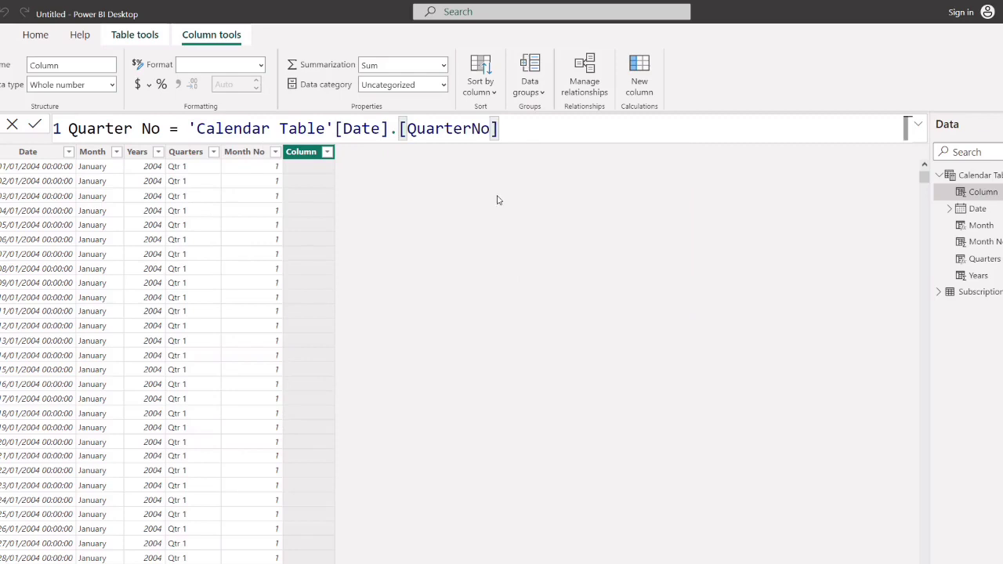
key("Return")
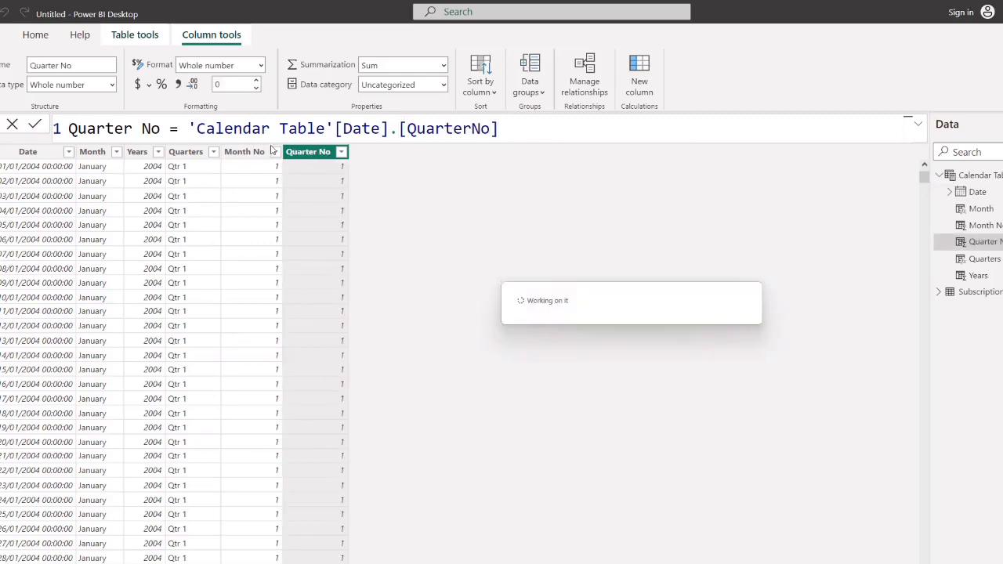
- Sort the Quarters column of Calendar Table by Quarter No
left_click(187, 152)
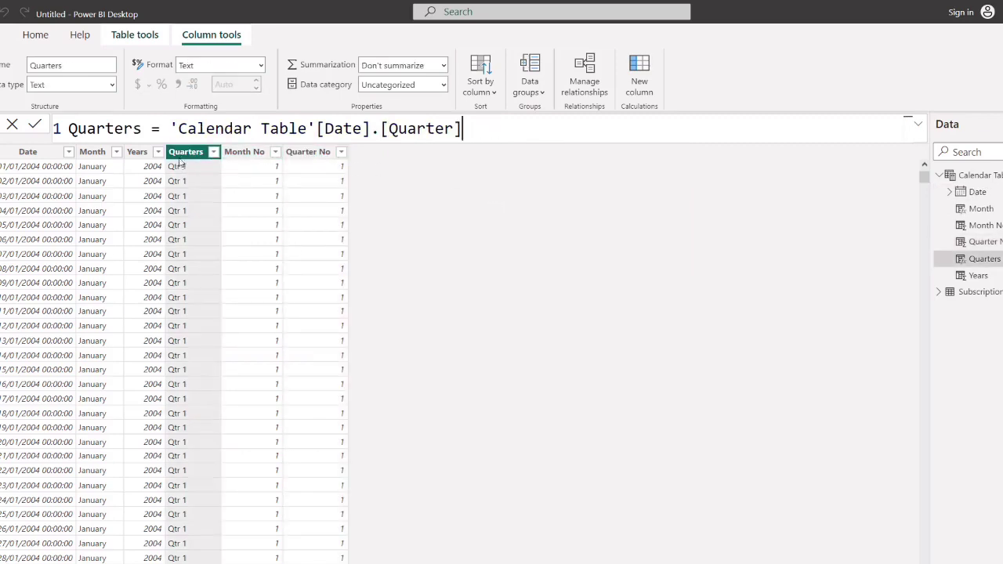
left_click(493, 92)
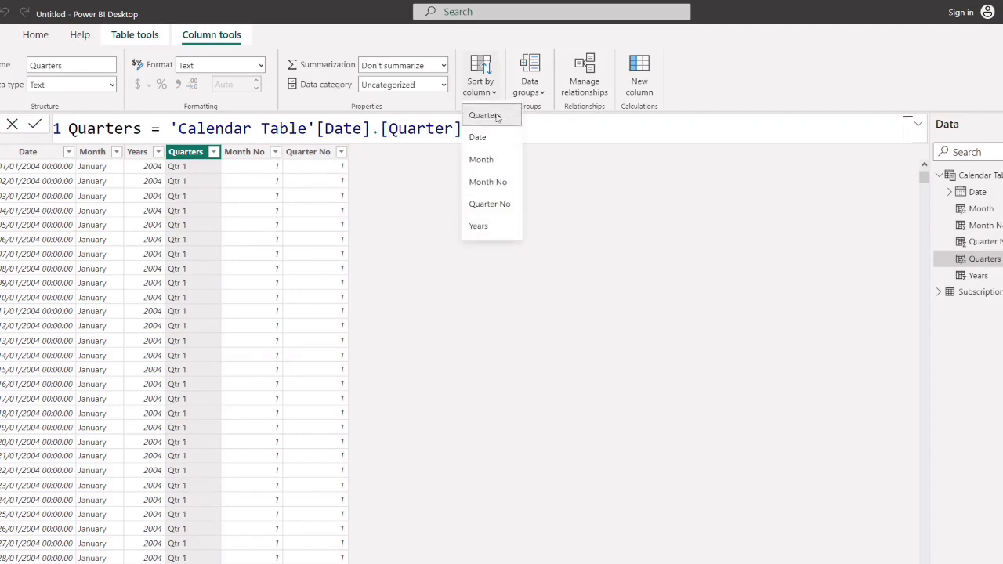
left_click(504, 205)
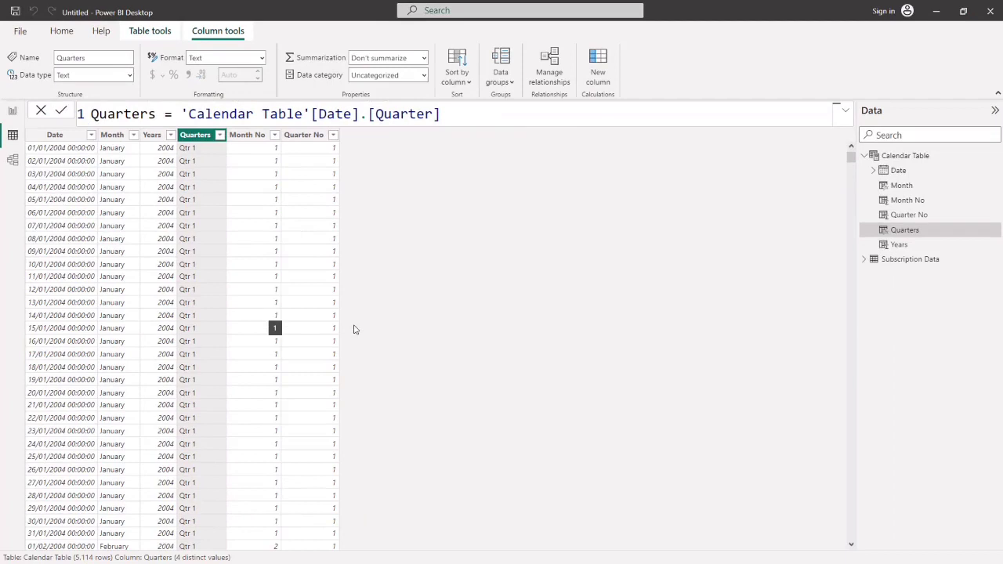
- Switch to the model view and collapse the Data and Properties panes to free up the diagram area
left_click(12, 160)
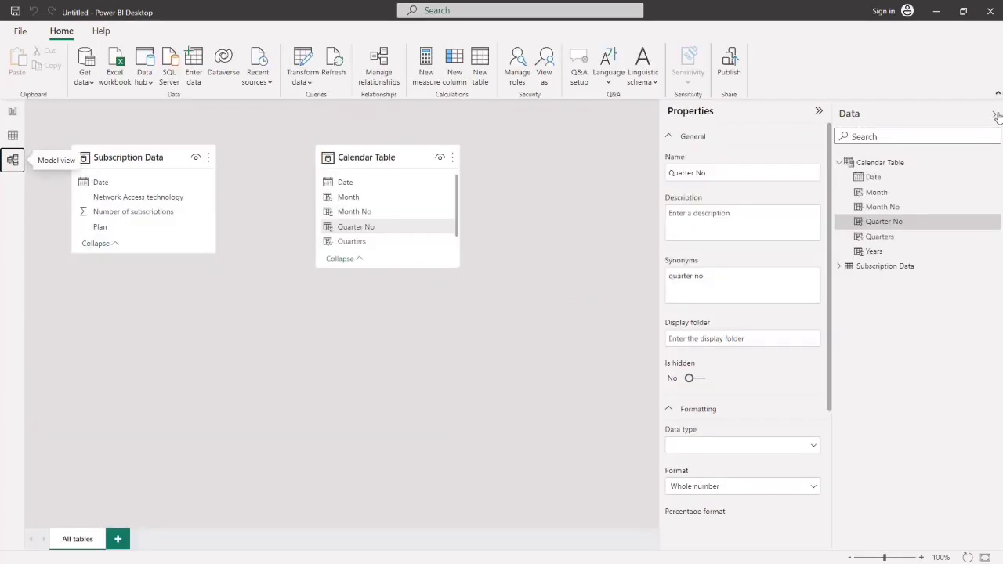
left_click(996, 114)
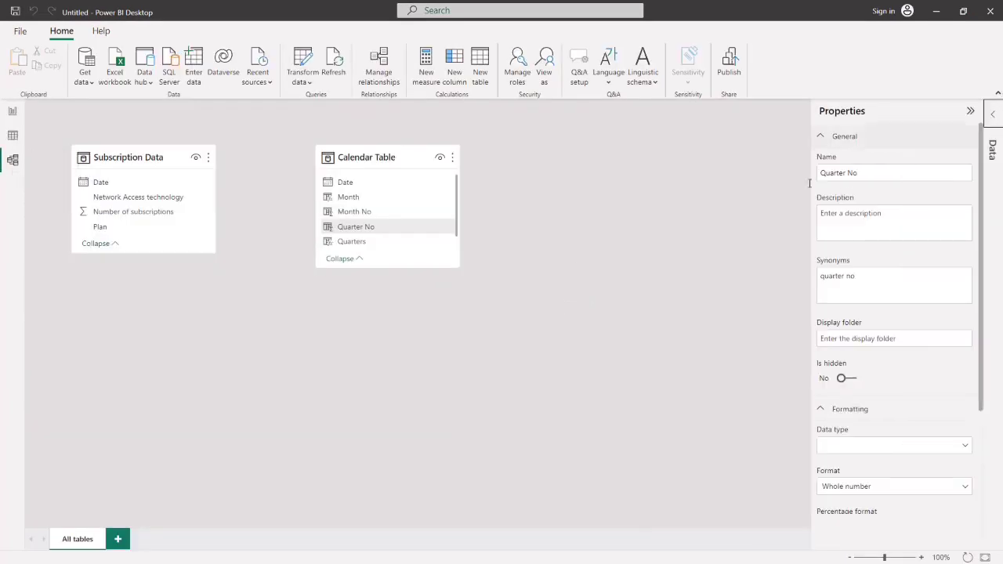
left_click(970, 110)
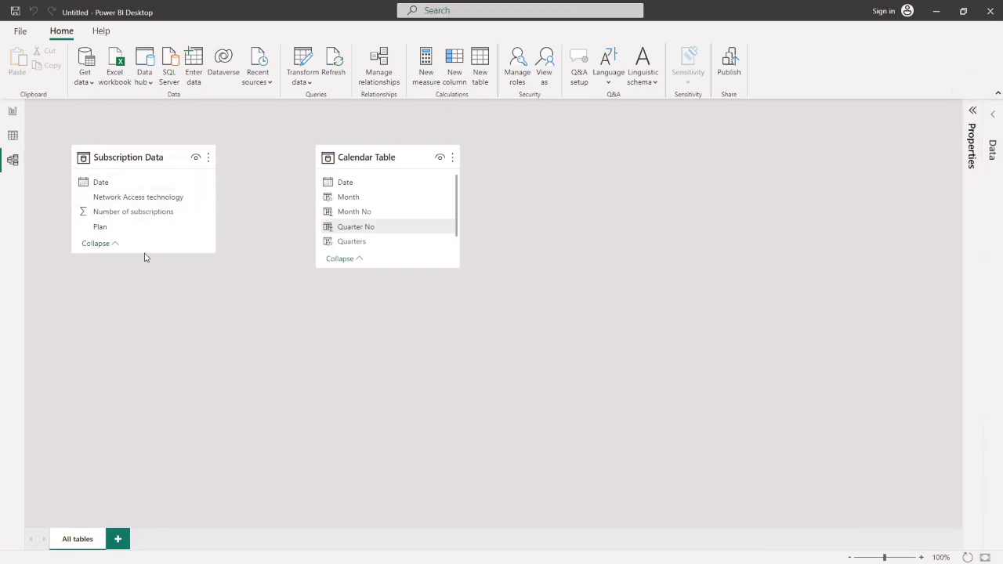
- Enlarge the Subscription Data table, move it to the other side of Calendar Table, and relate the Date fields of both tables
left_click_drag(146, 255, 179, 274)
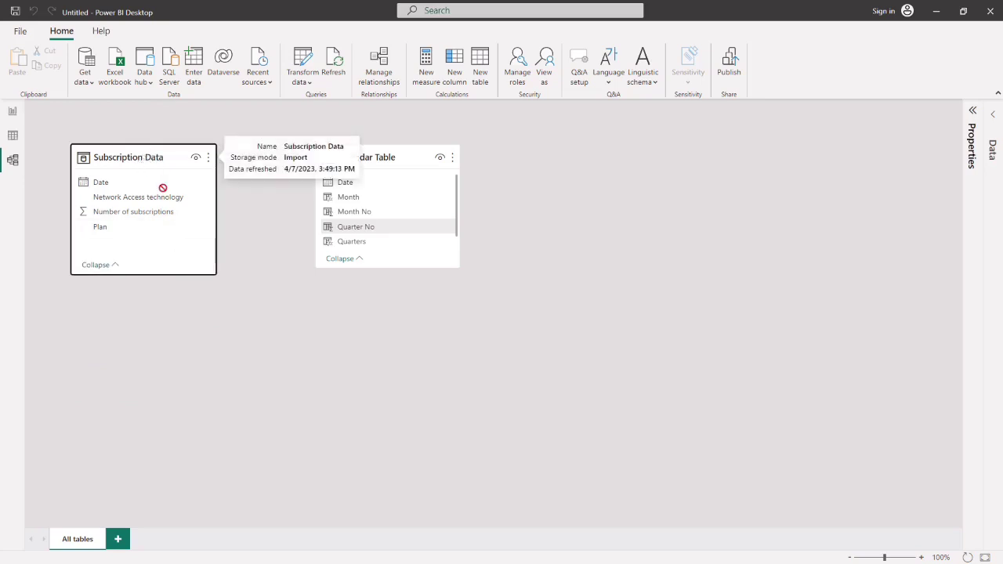
left_click_drag(156, 154, 590, 189)
left_click_drag(351, 187, 549, 223)
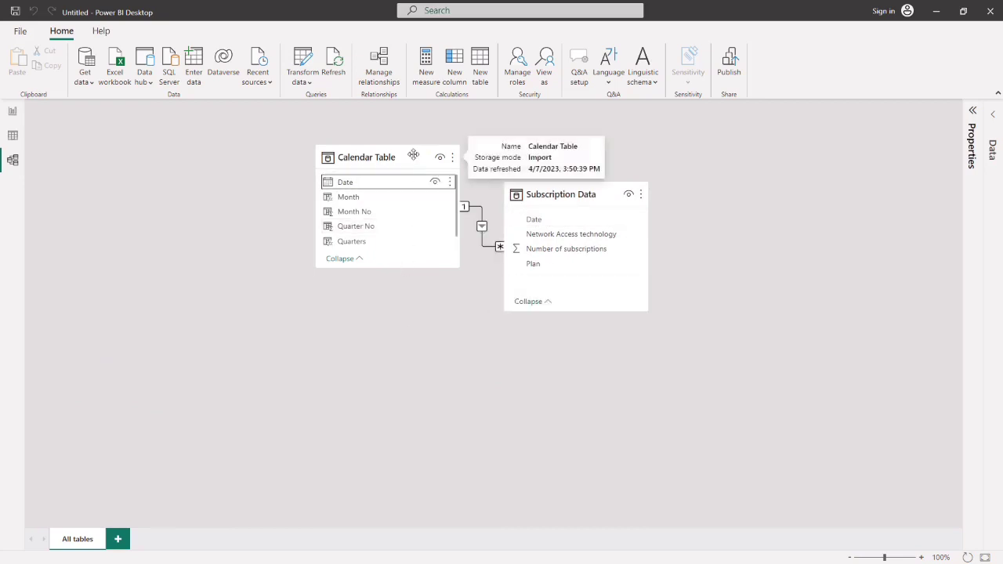
- Space the two related tables apart, extend Calendar Table to show all its fields, and return to the report view
left_click_drag(433, 161, 365, 174)
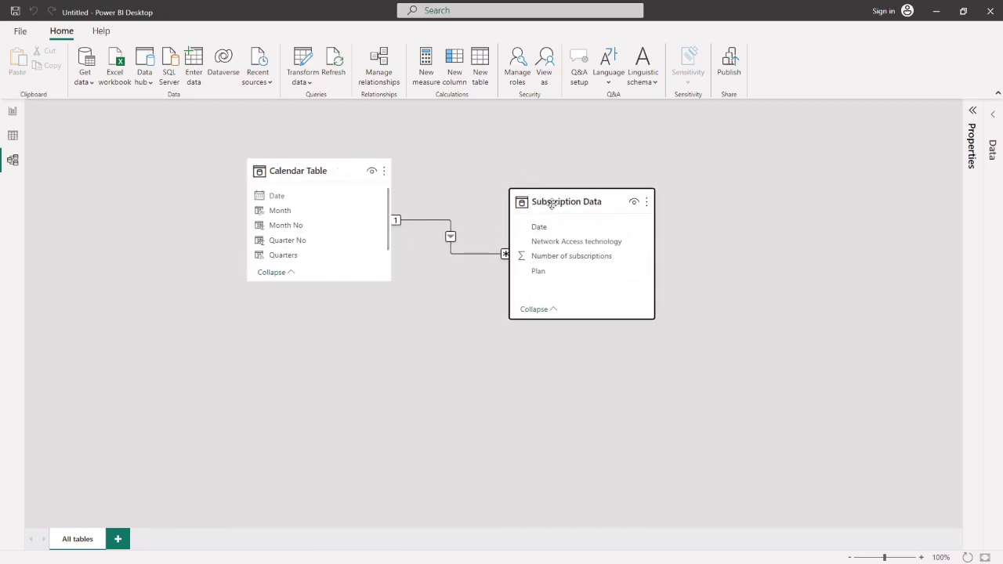
left_click_drag(552, 202, 555, 245)
left_click_drag(317, 171, 312, 192)
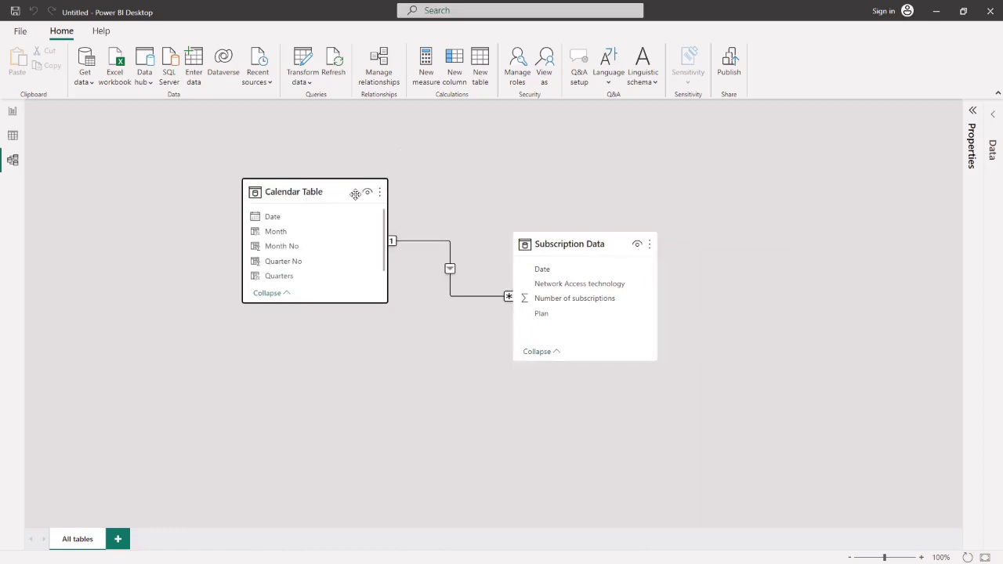
left_click_drag(352, 305, 360, 323)
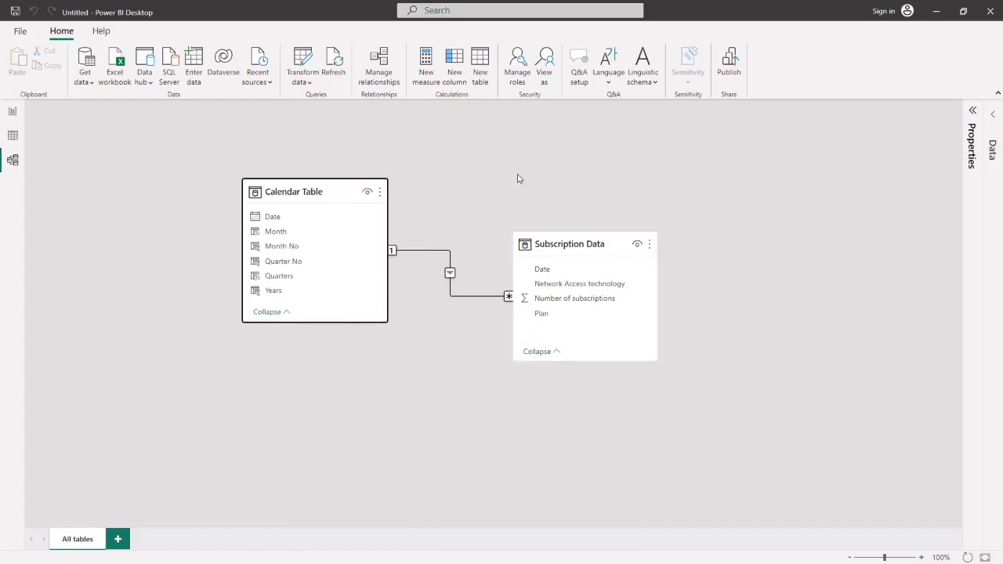
left_click(13, 112)
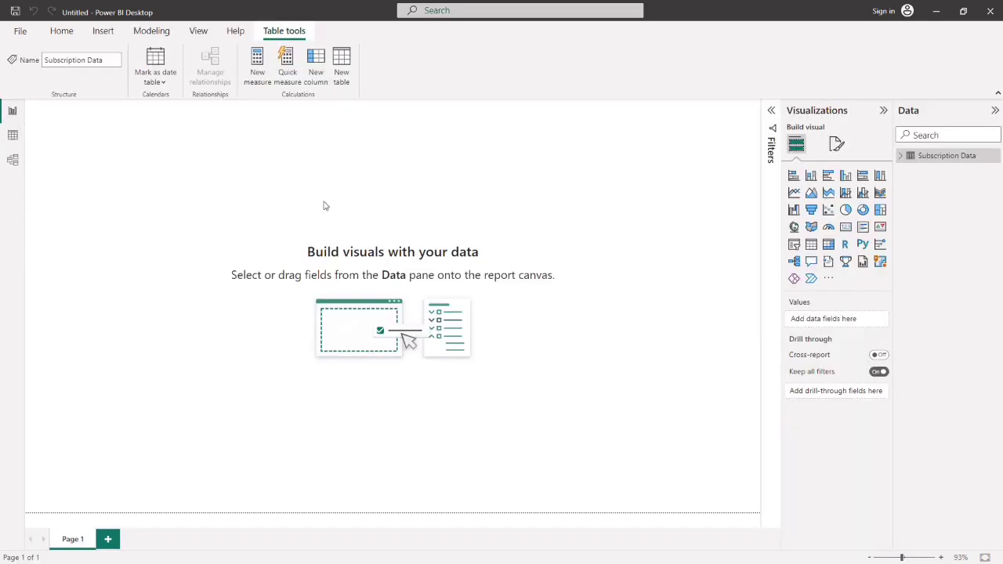
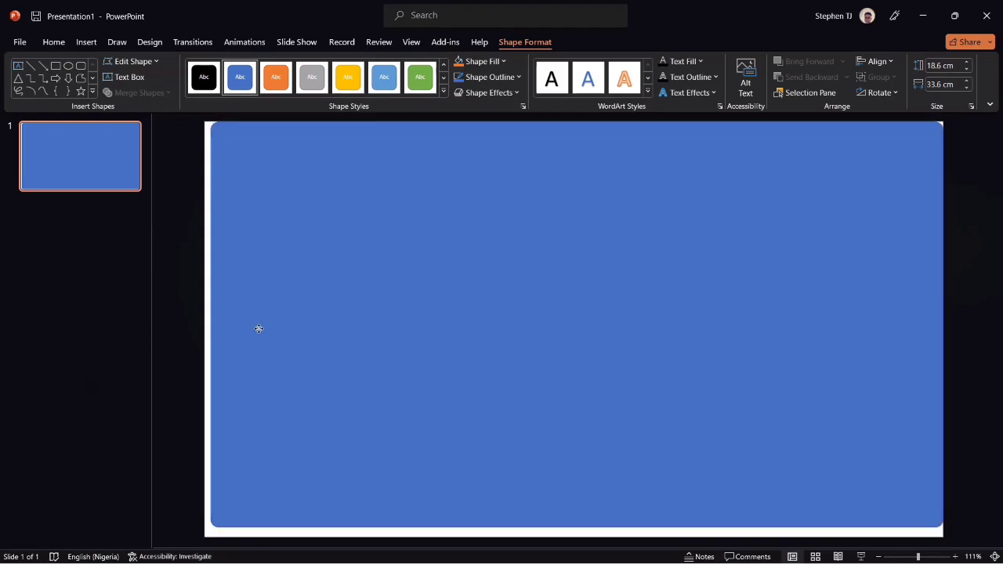
- In PowerPoint, position the large blue rounded rectangle with even upper and lower margins and centre it horizontally on the slide
left_click_drag(686, 275, 685, 271)
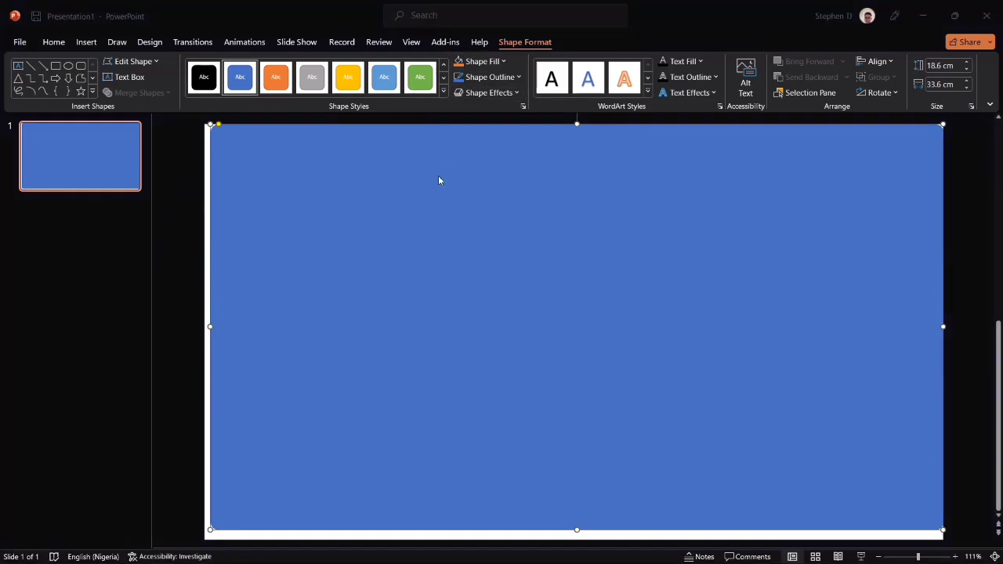
left_click(392, 237)
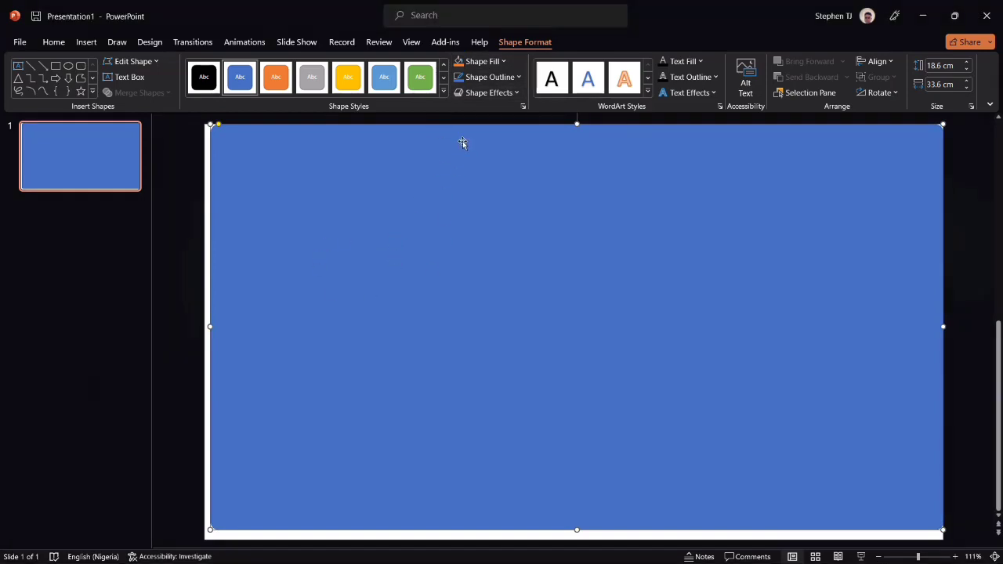
mouse_move(463, 128)
left_mouse_down()
mouse_move(468, 144)
mouse_move(465, 134)
left_mouse_up()
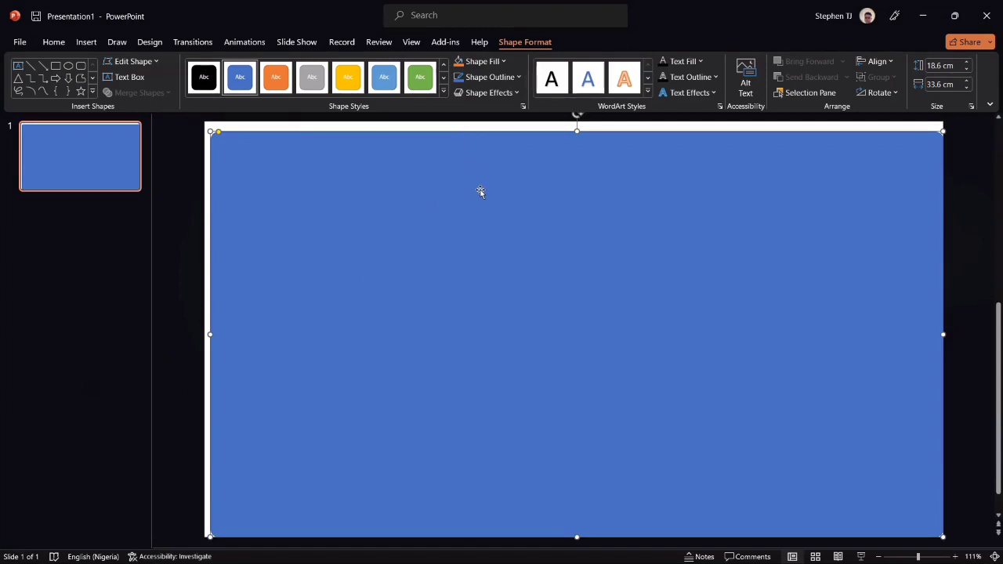
left_click_drag(520, 196, 520, 178)
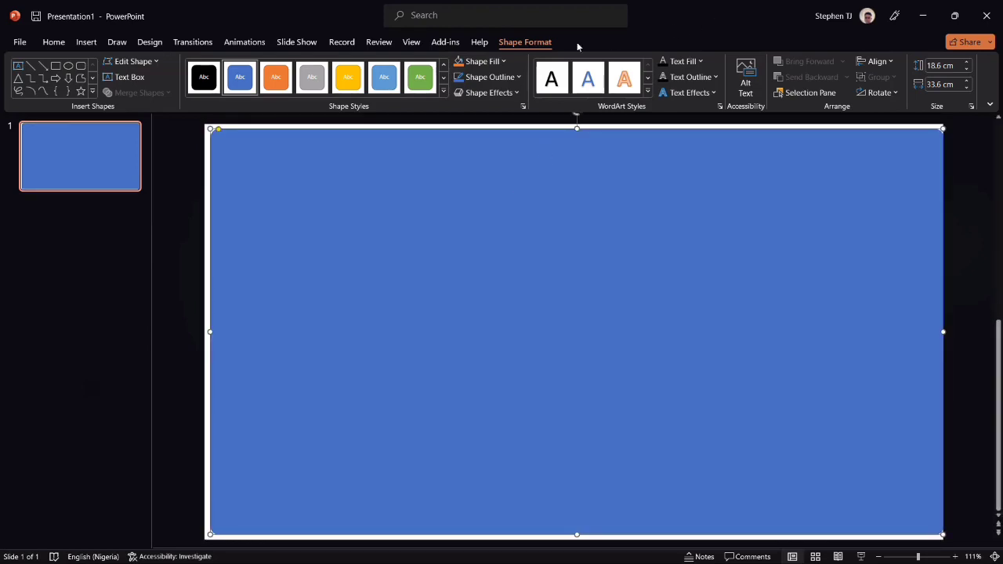
left_click(867, 60)
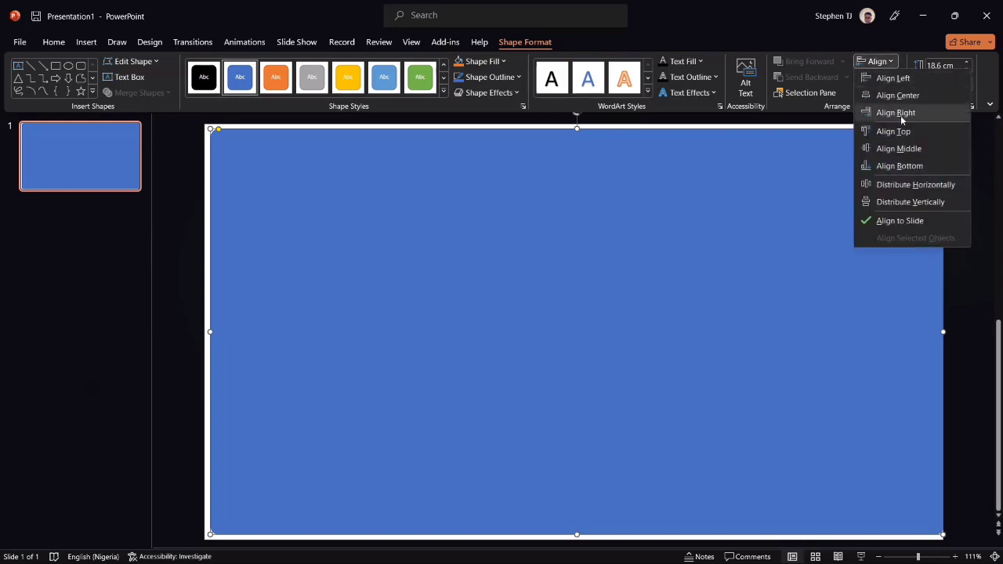
left_click(901, 95)
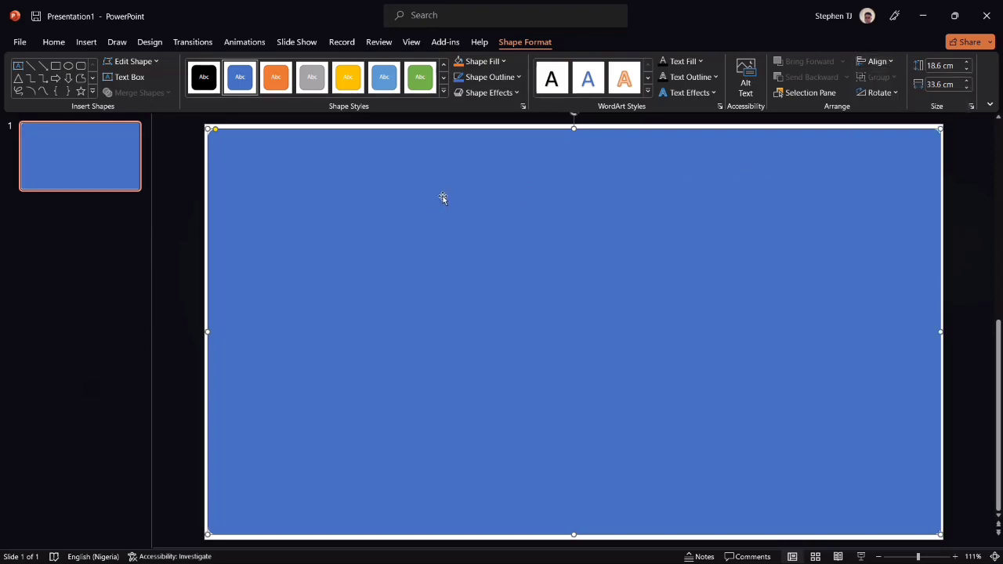
- Give the blue rounded rectangle a white outline with a 3 pt weight
left_click(518, 77)
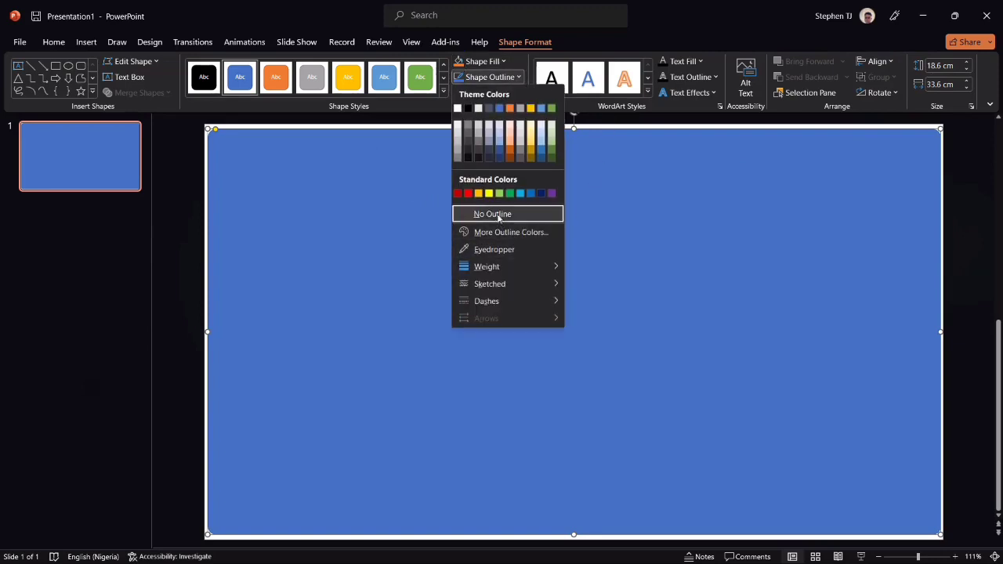
left_click(457, 108)
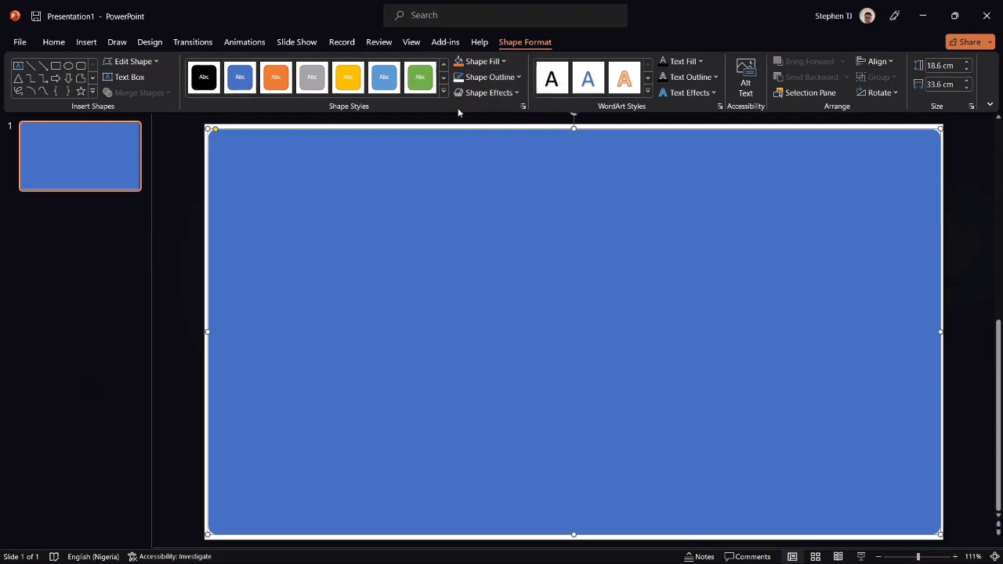
left_click(516, 77)
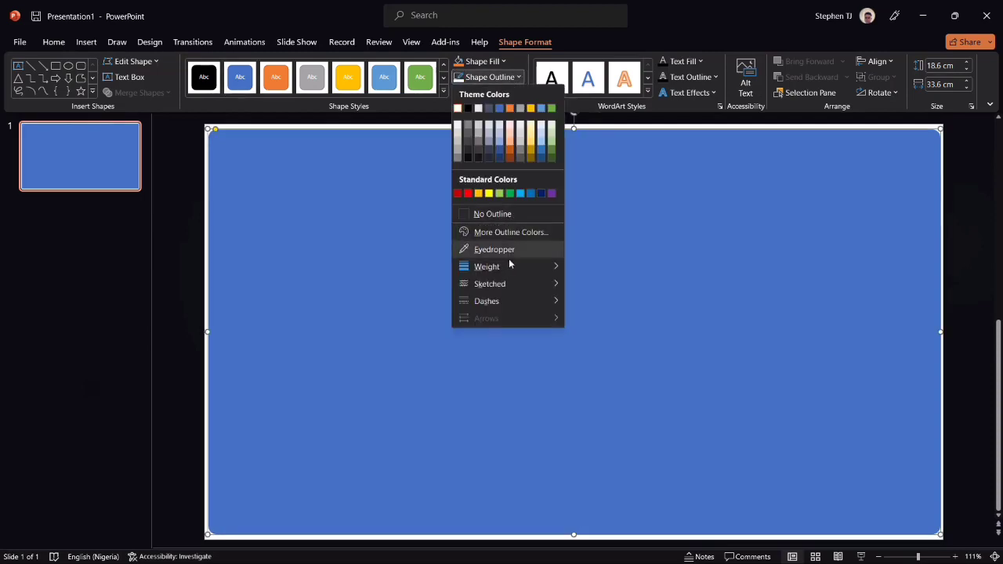
mouse_move(507, 263)
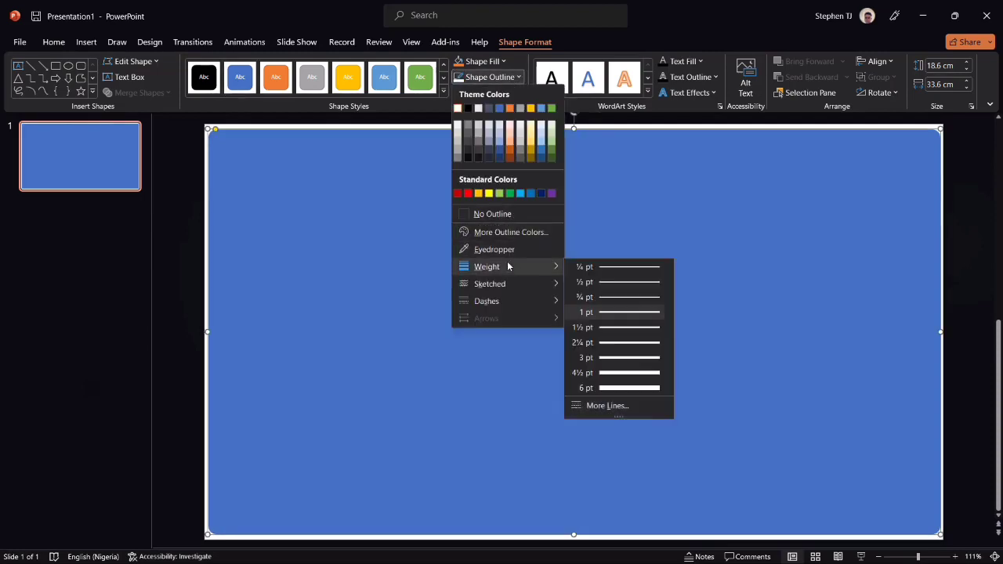
left_click(624, 356)
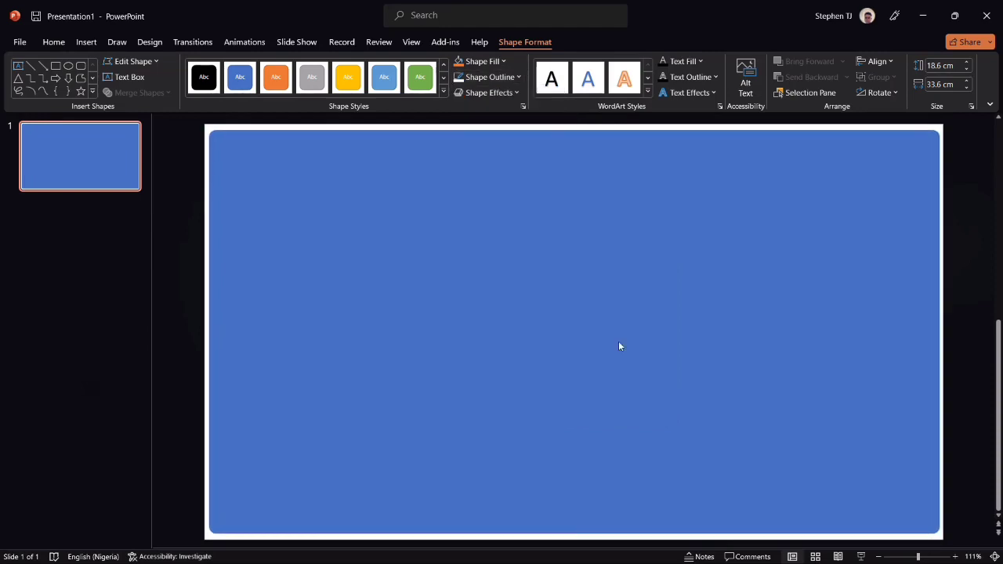
- Shift the large blue rounded rectangle slightly right and down on the slide
left_click(522, 323)
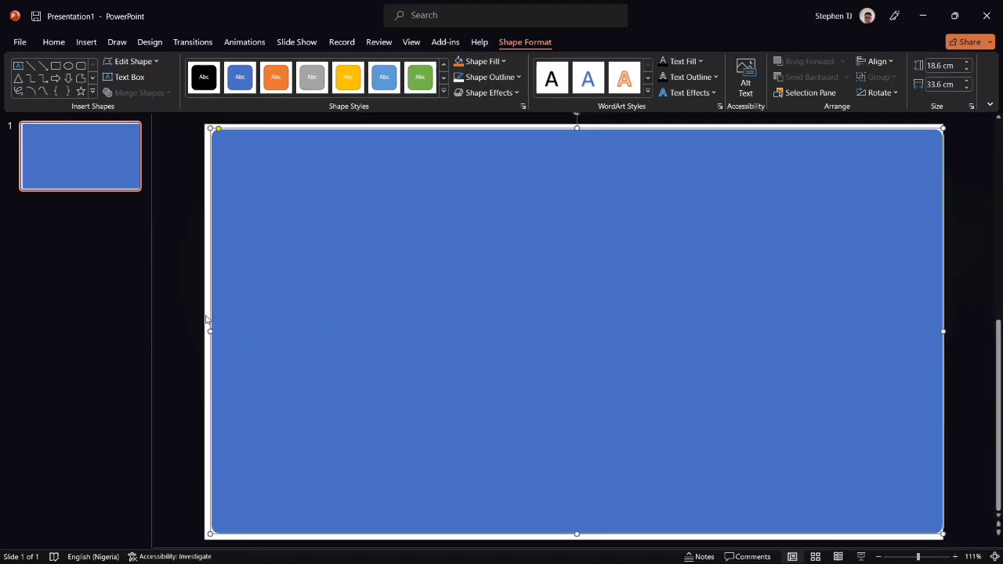
left_click(206, 307)
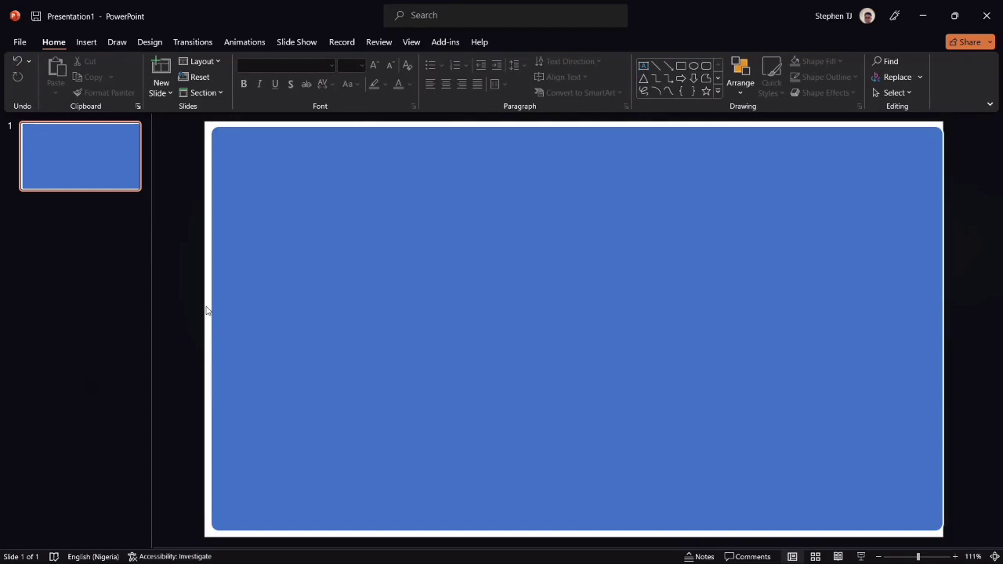
left_click(401, 243)
left_click_drag(401, 242, 412, 242)
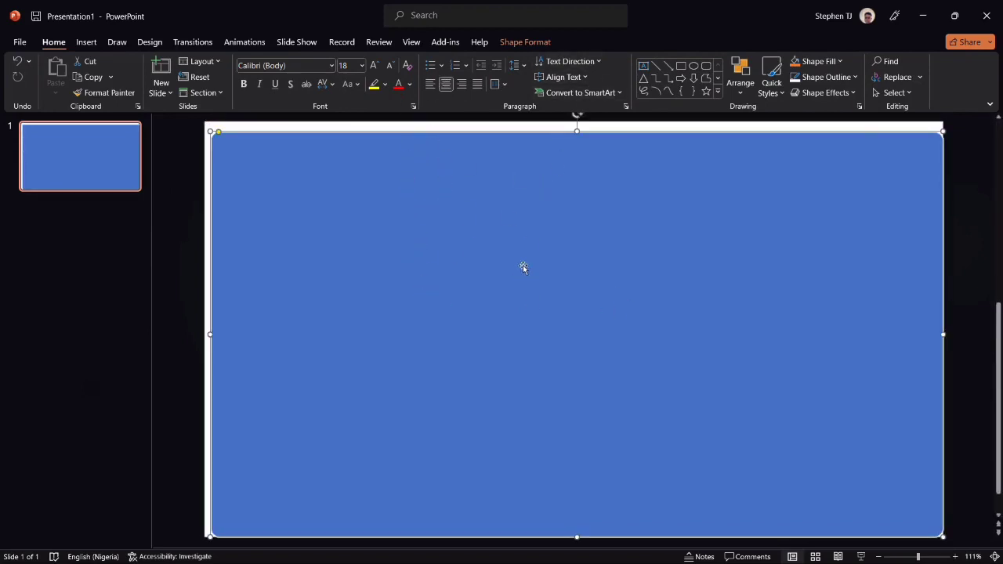
- Fill the large rounded rectangle with the custom colour #16141E
left_click(540, 42)
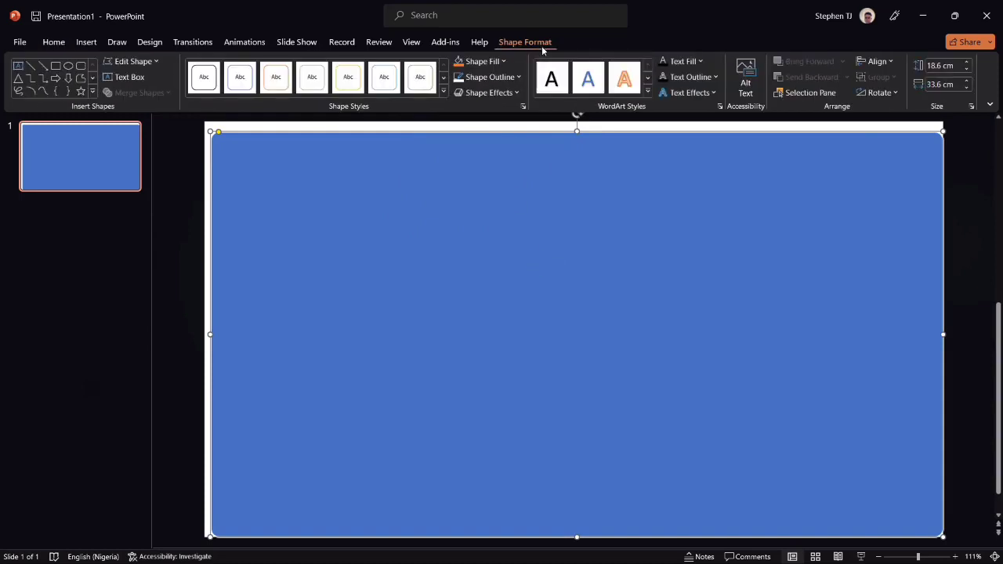
left_click(504, 62)
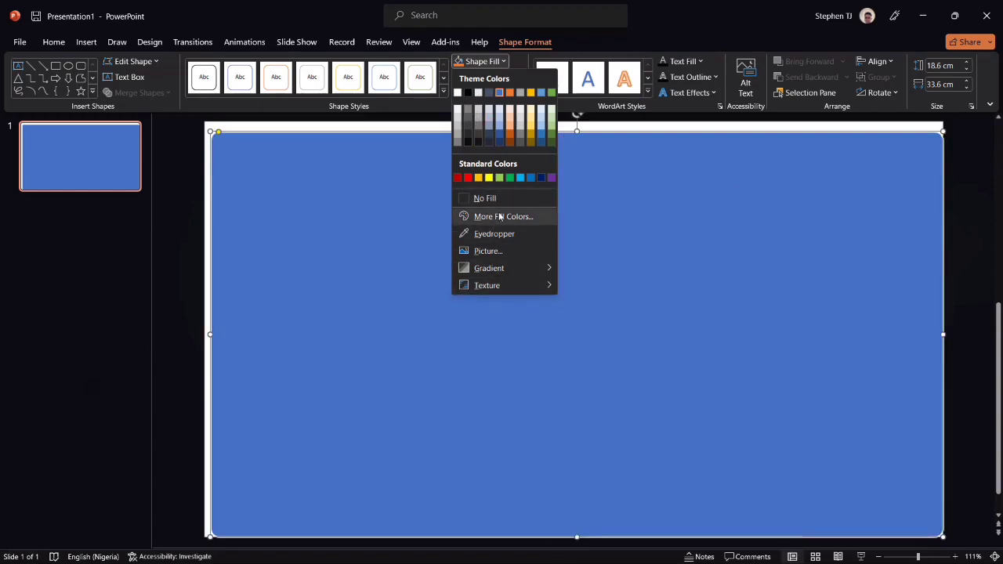
left_click(501, 217)
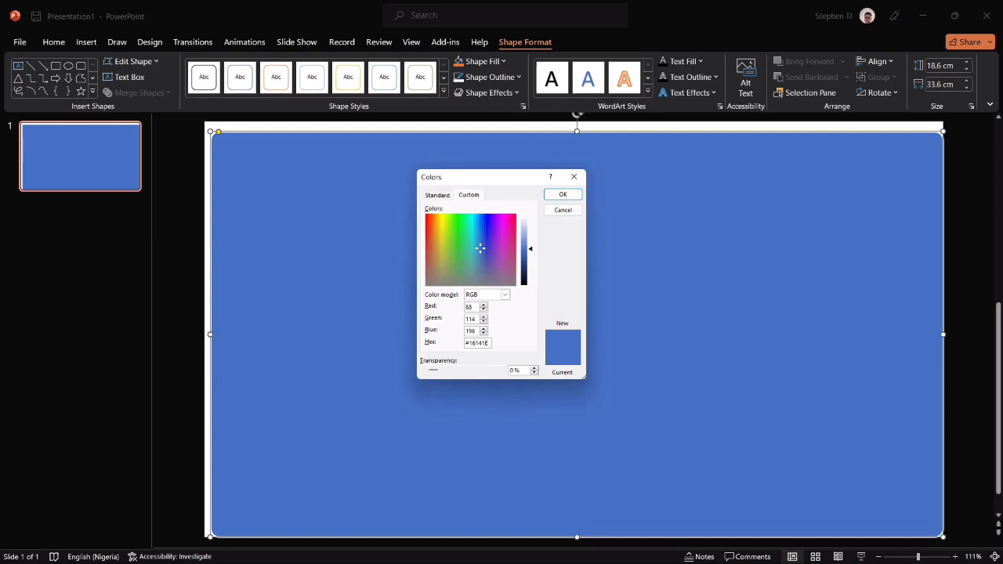
left_click(563, 194)
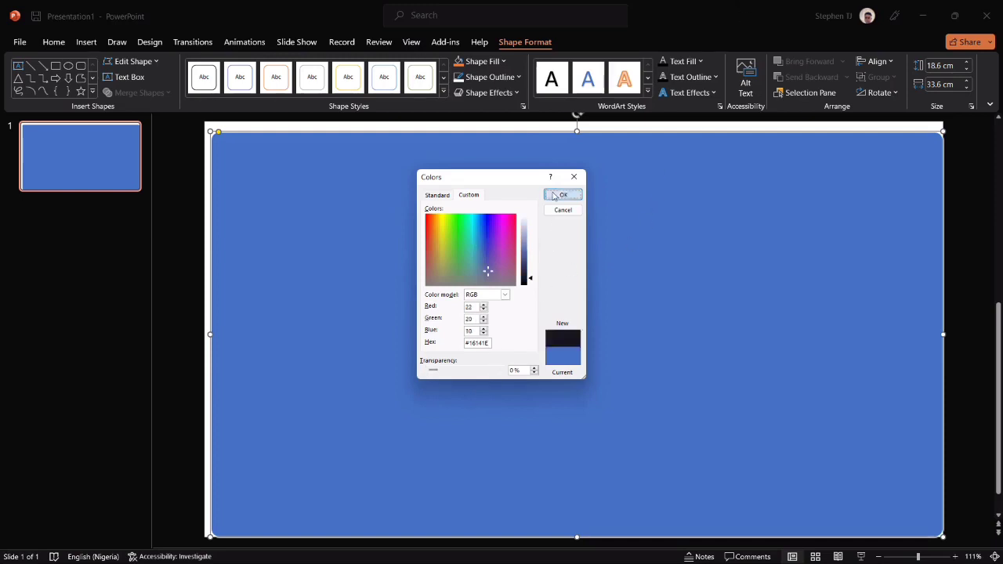
- Move the large dark rectangle against the slide's left edge, keeping its upper and lower margins even
left_click(169, 267)
left_click(345, 265)
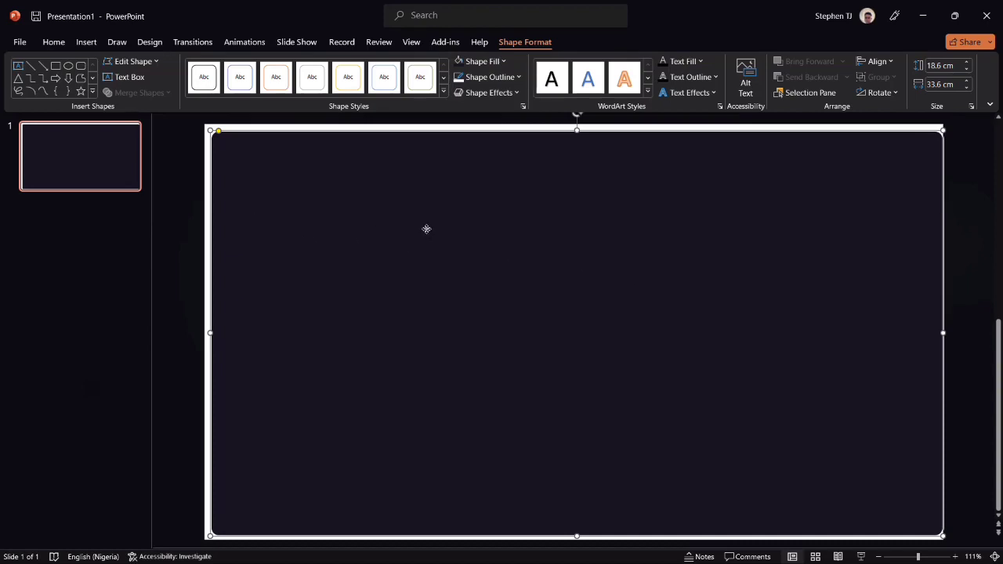
key("Escape")
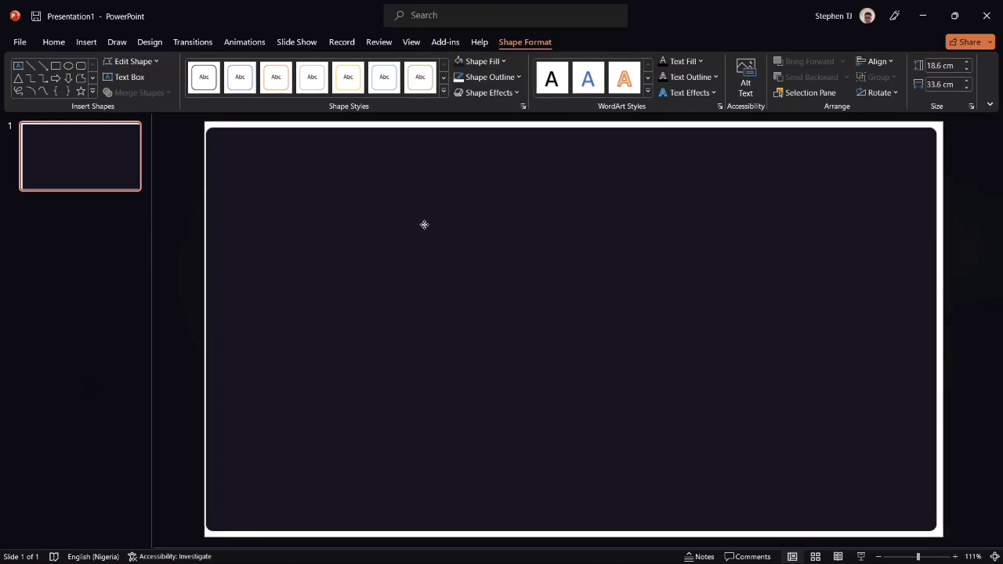
left_click(424, 225)
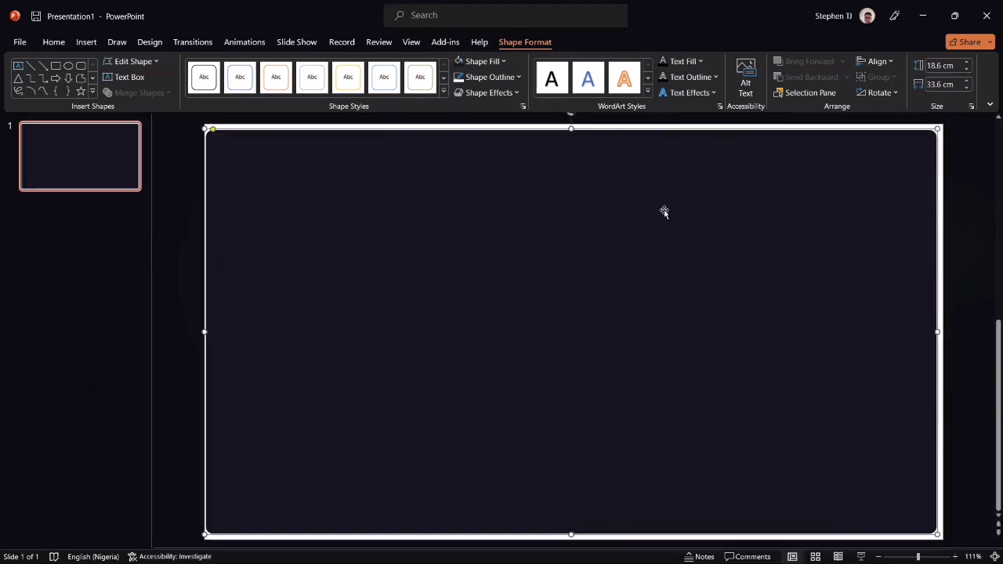
left_click(189, 191)
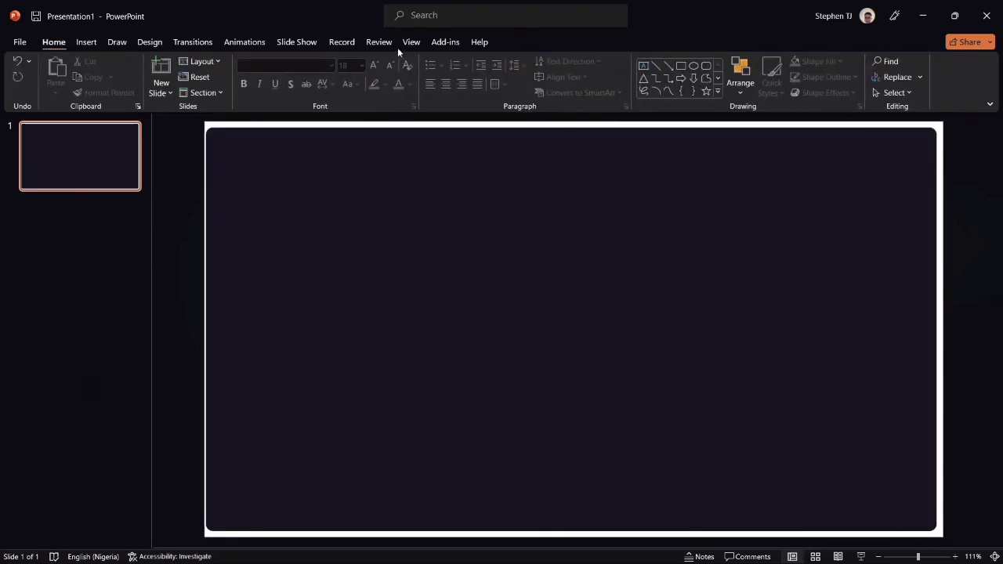
- Draw a rounded rectangle card about 3.95 cm high and 7.31 cm wide, and place it in the upper part of the slide
left_click(86, 41)
left_click(207, 84)
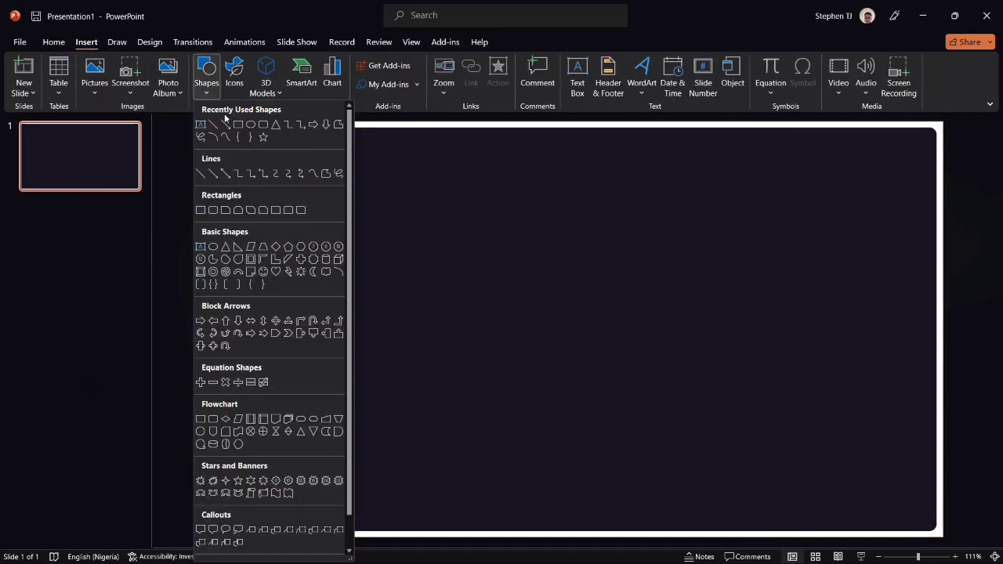
left_click(263, 125)
left_click_drag(271, 155, 430, 241)
left_click_drag(358, 198, 437, 219)
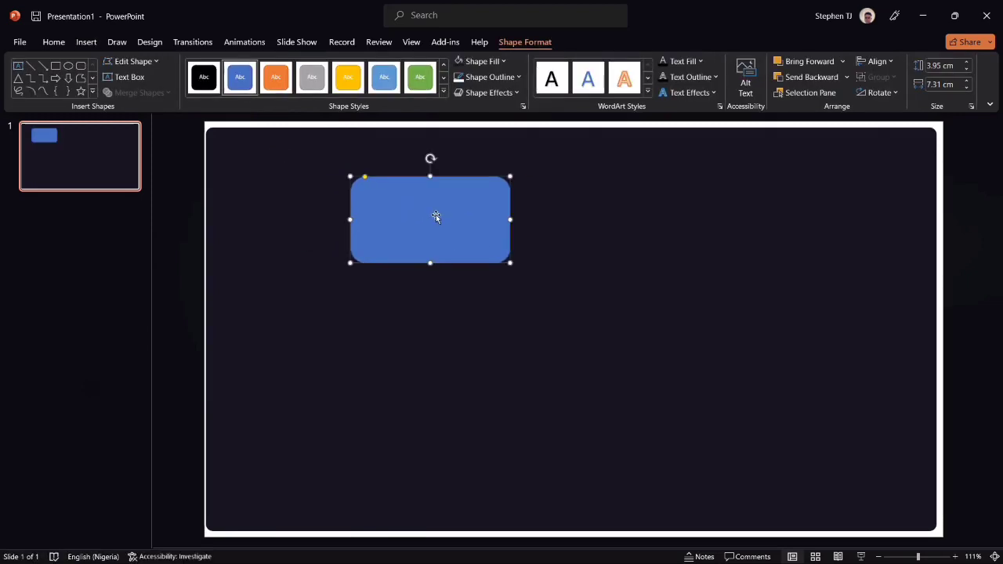
- Remove the small card's outline and fill it with a custom dark navy slightly lighter than the background rectangle
left_click(509, 77)
left_click(465, 250)
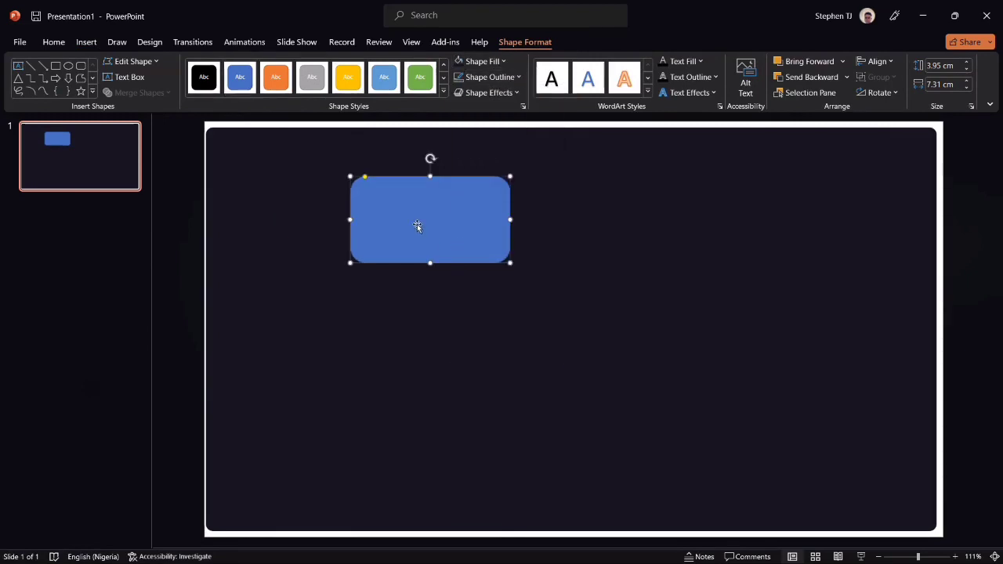
left_click(503, 63)
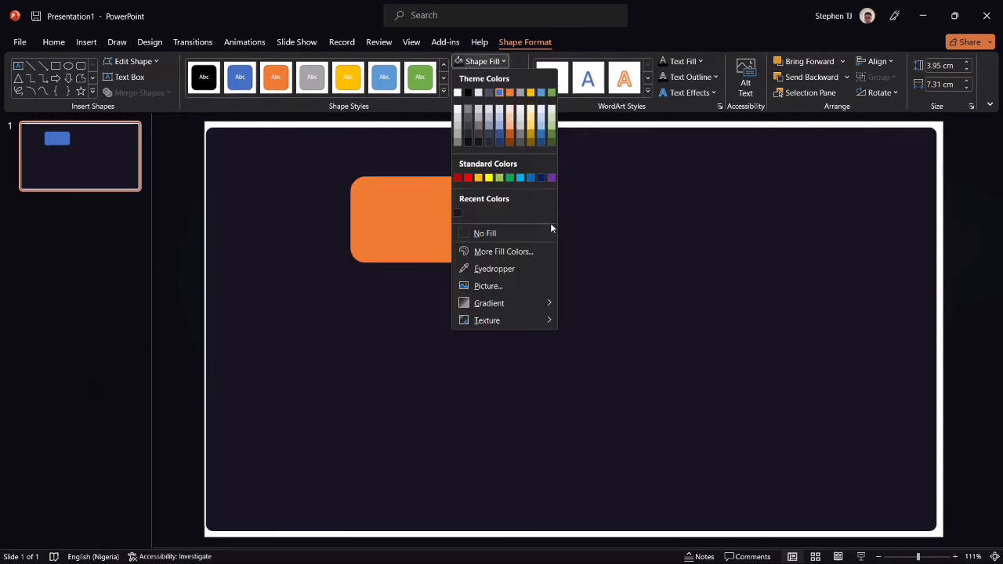
left_click(494, 252)
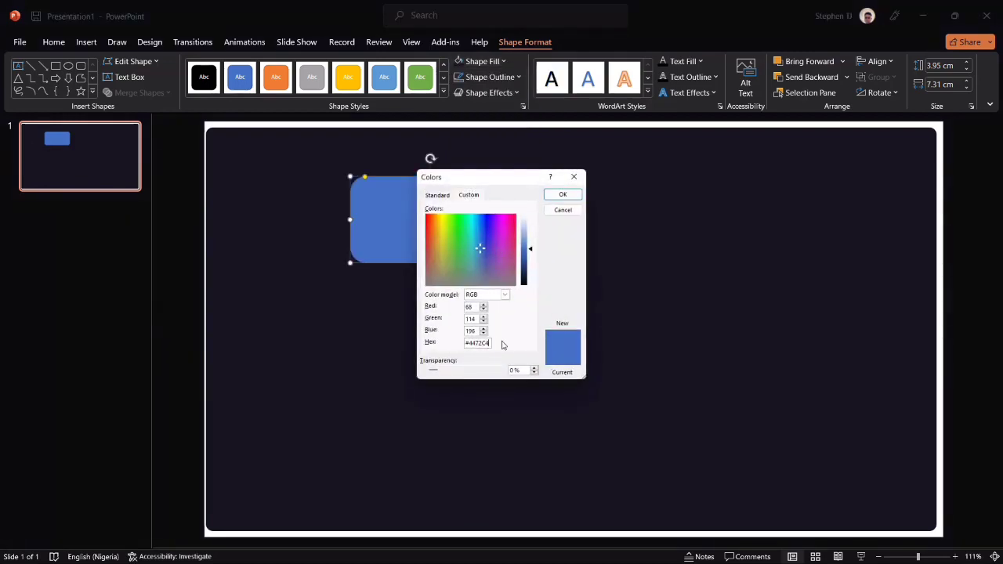
key("BackSpace")
key("BackSpace")
key("BackSpace")
key("BackSpace")
left_click(563, 195)
left_click(549, 282)
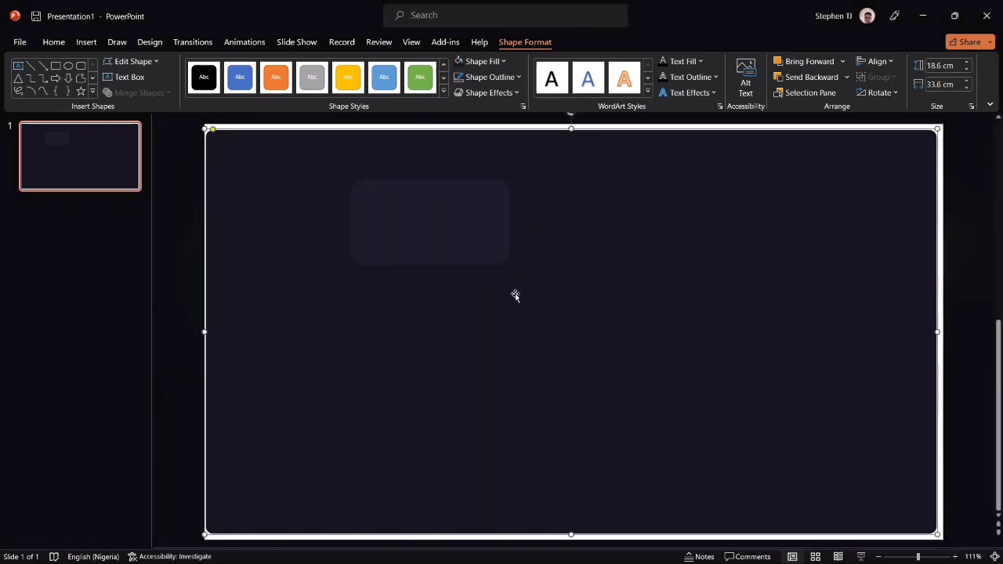
- Move the small card right and slightly down, toward the upper middle of the background rectangle
left_click(182, 307)
left_click_drag(425, 231, 518, 235)
left_click(266, 218)
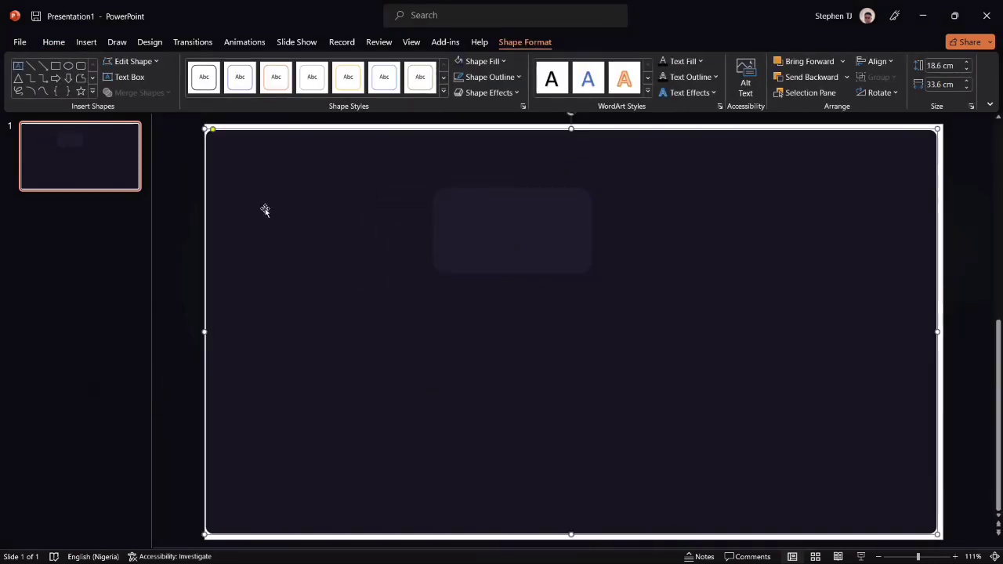
left_click(513, 248)
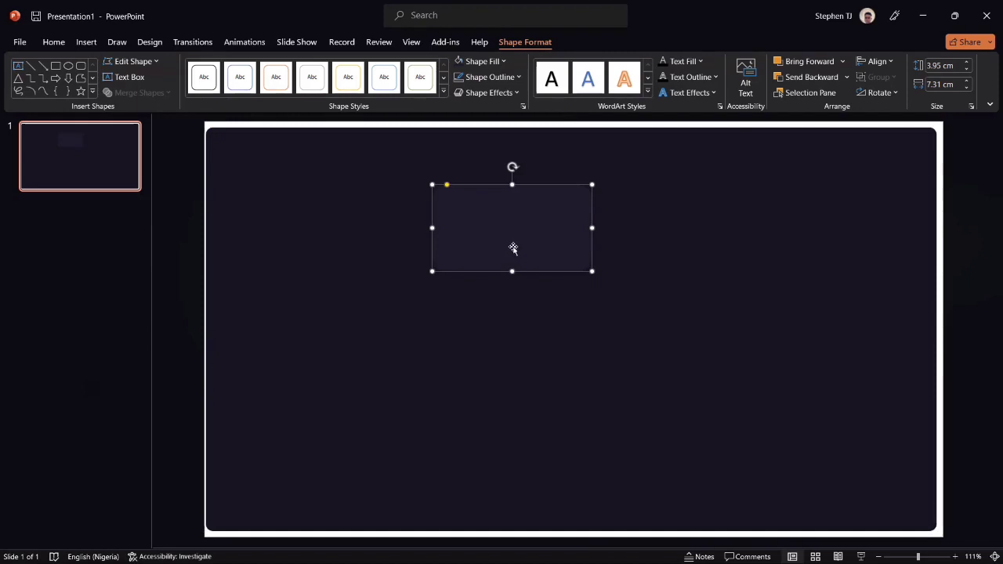
left_click(188, 256)
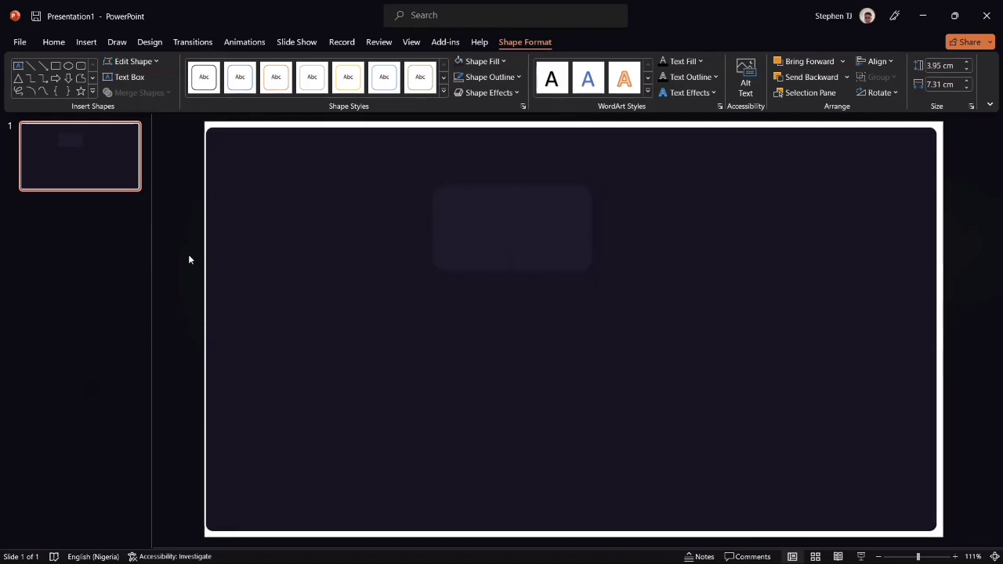
- Open the shape formatting options for the small card and apply the outer Offset: Top Left shadow preset
left_click(476, 230)
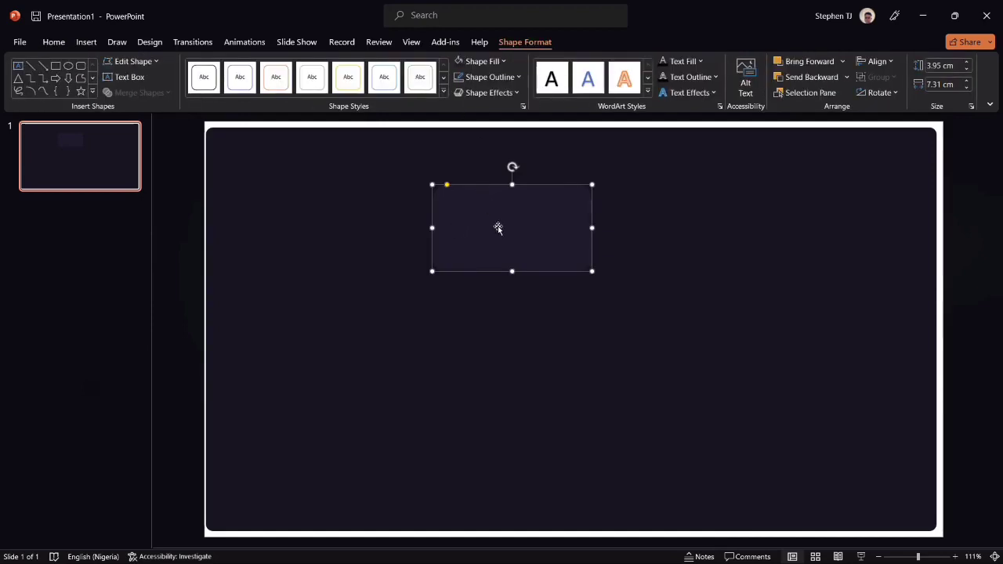
right_click(497, 227)
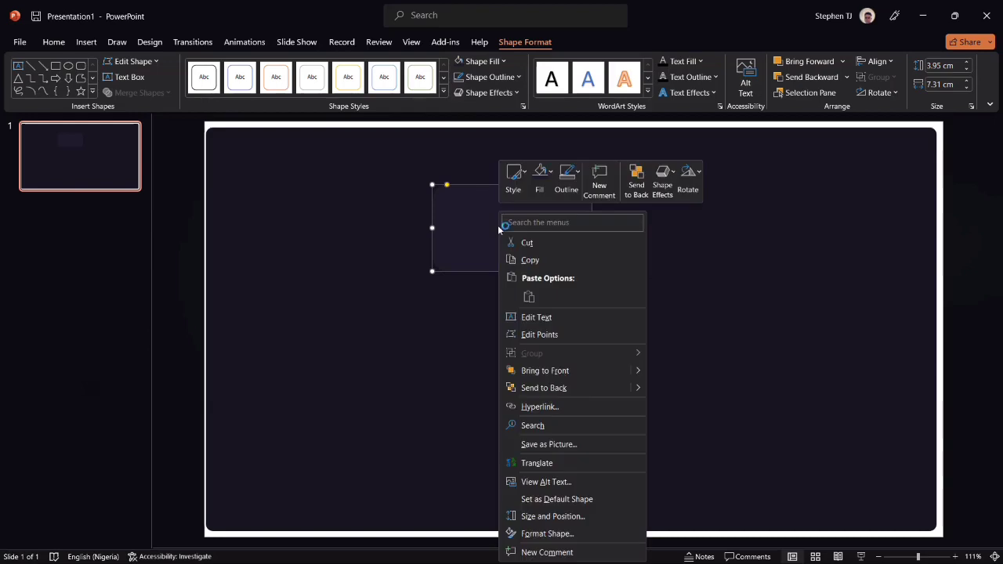
left_click(559, 534)
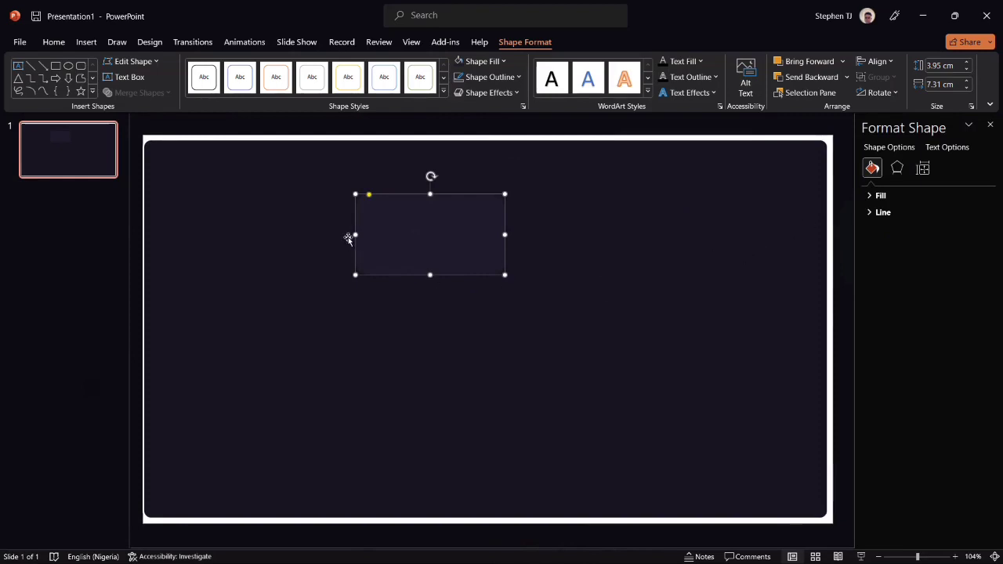
left_click(869, 197)
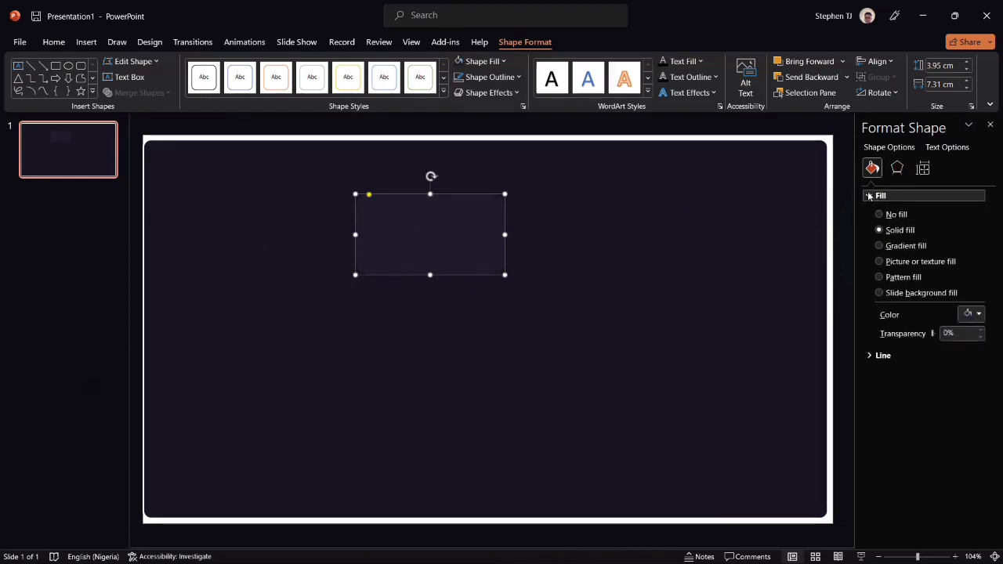
left_click(874, 196)
left_click(899, 168)
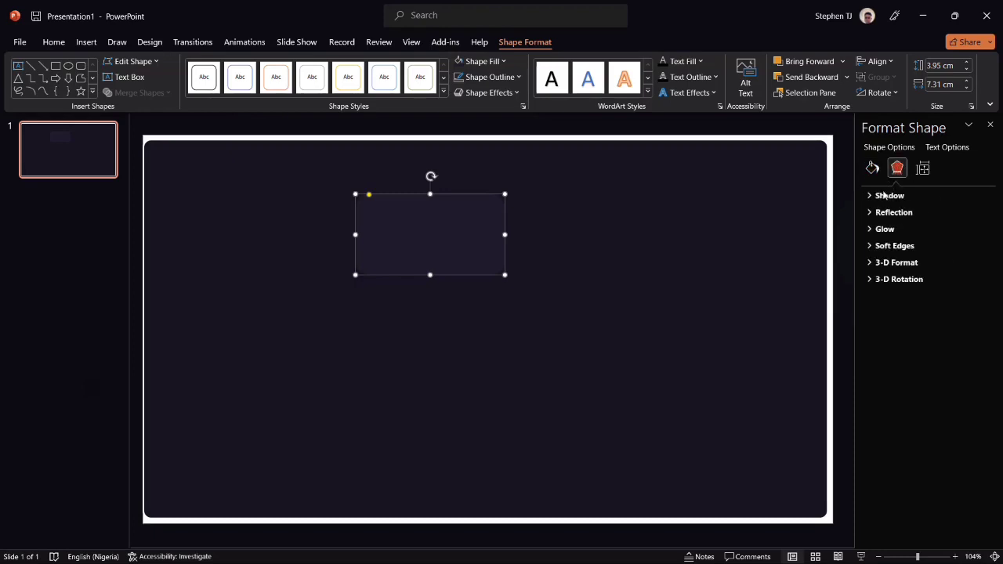
left_click(889, 195)
left_click(978, 213)
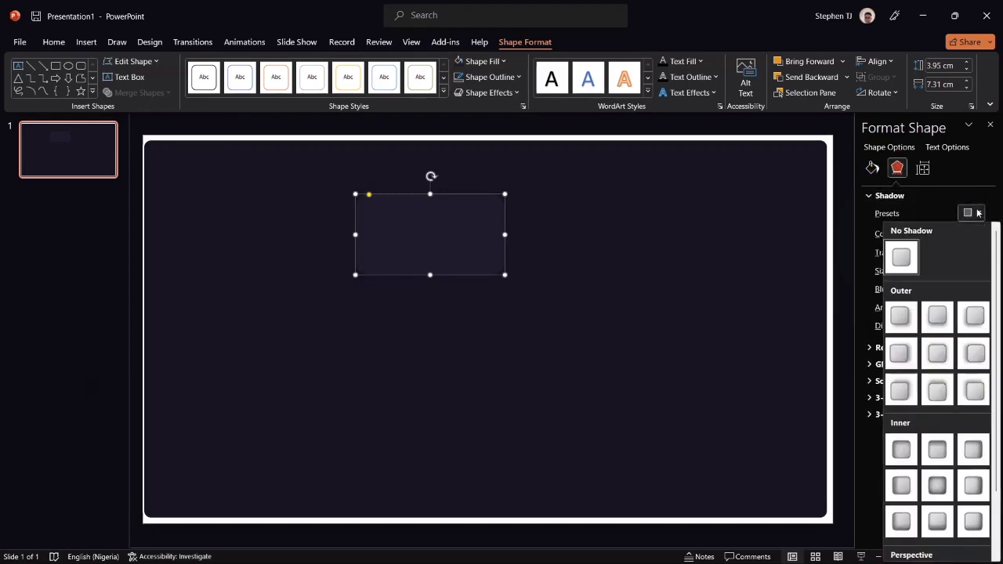
left_click(975, 391)
- Apply the outer Offset: Top shadow preset to the large background rectangle
left_click(368, 335)
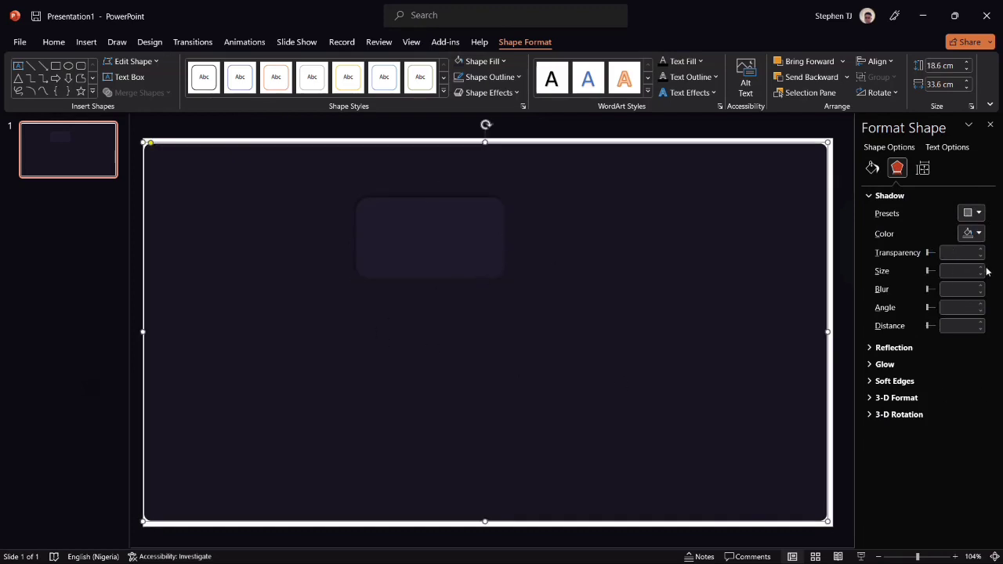
left_click(978, 213)
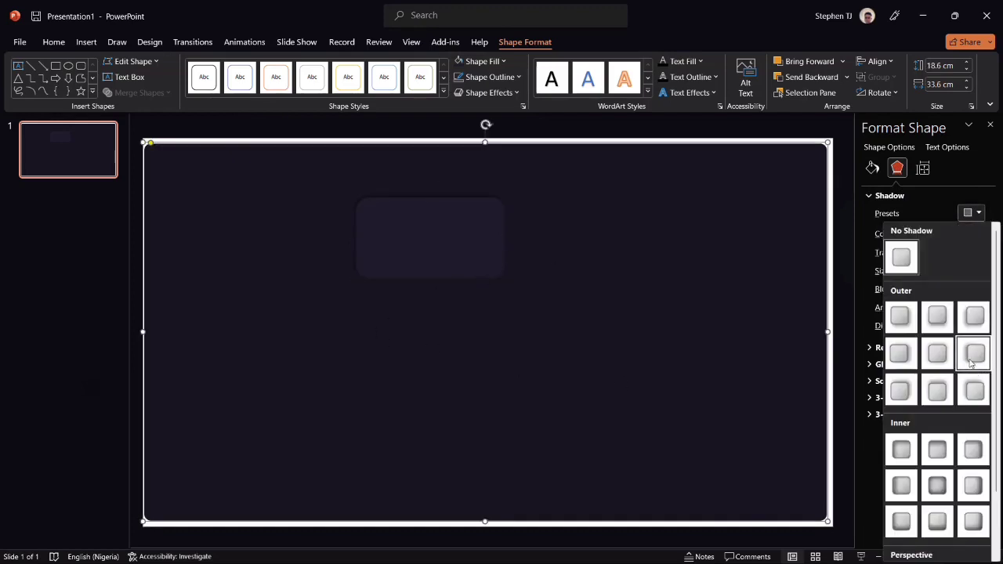
left_click(938, 390)
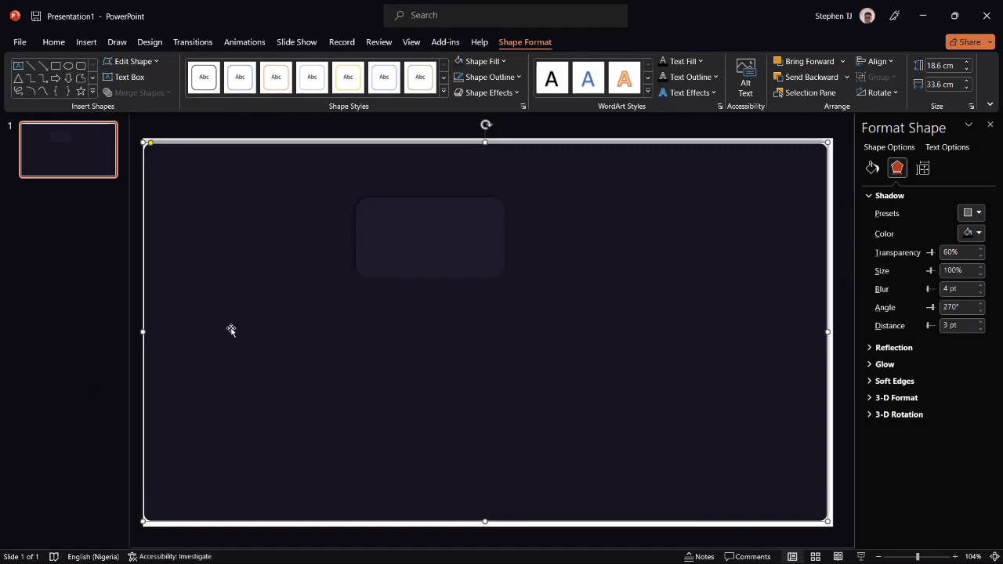
- Move the small card slightly right and up on the background rectangle
left_click(413, 250)
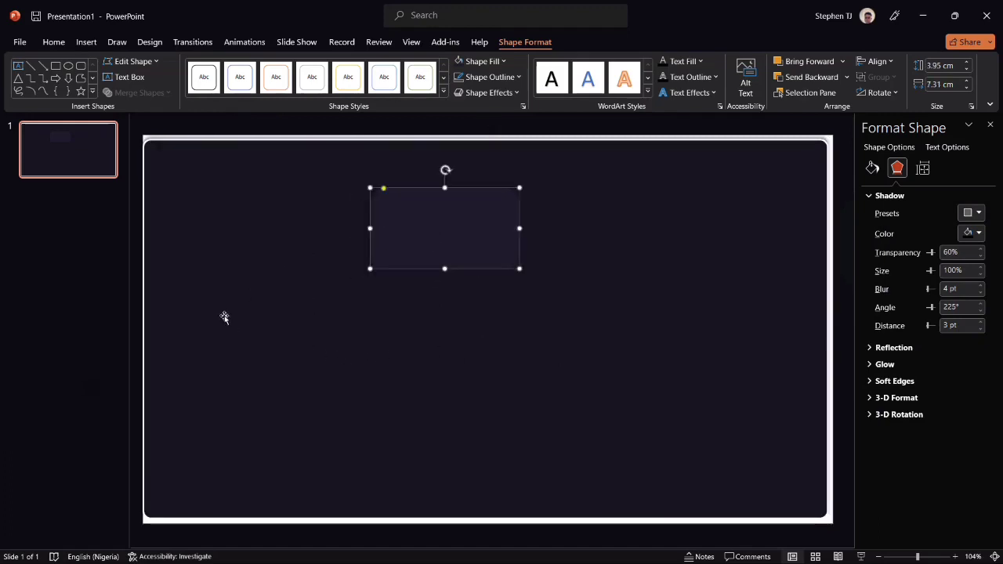
left_click(140, 291)
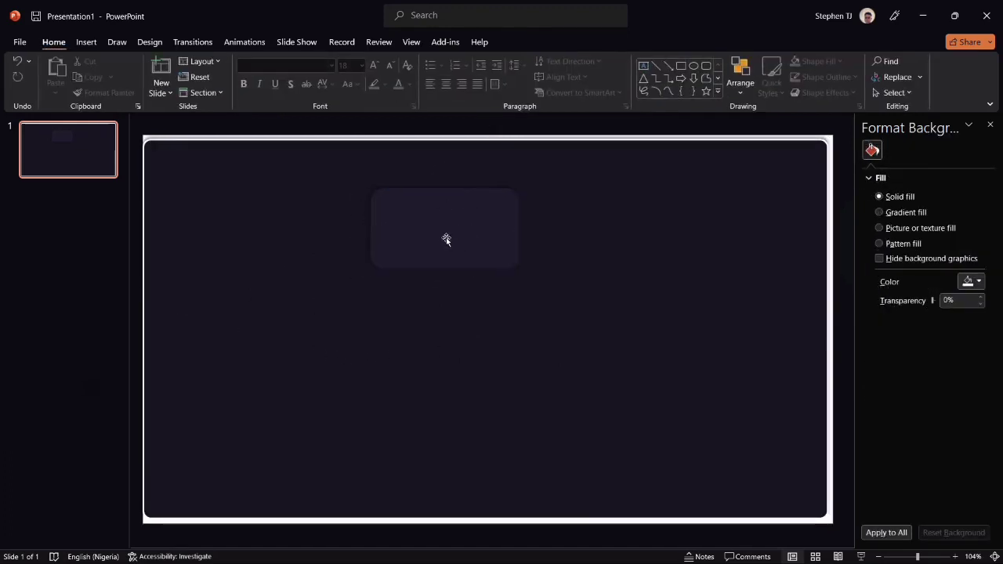
left_click(443, 245)
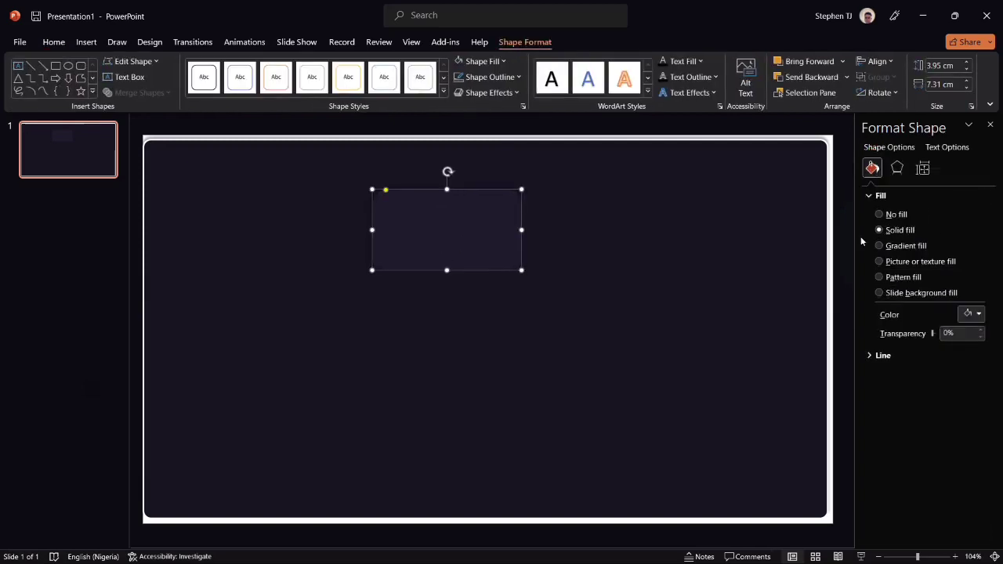
left_click(897, 168)
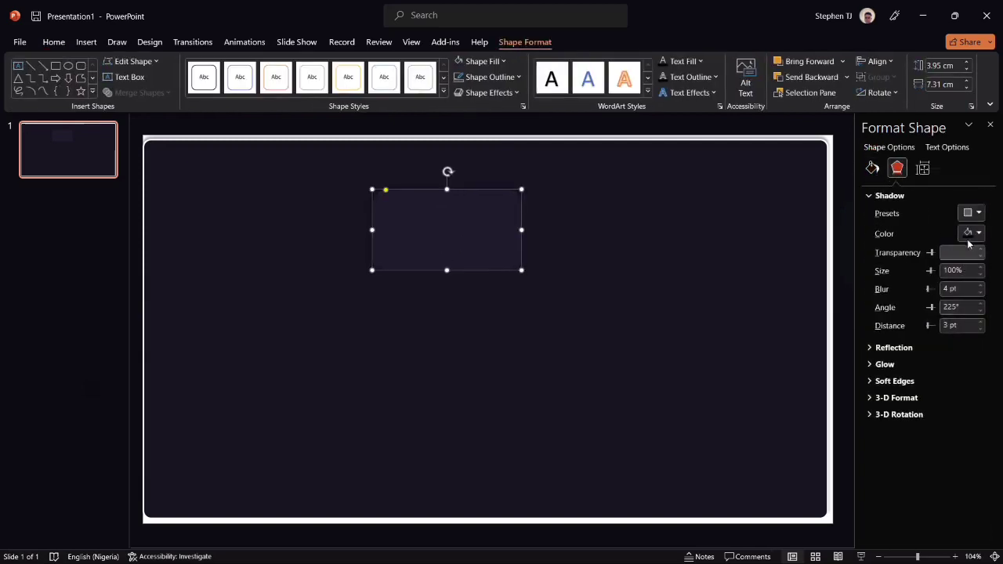
left_click(975, 213)
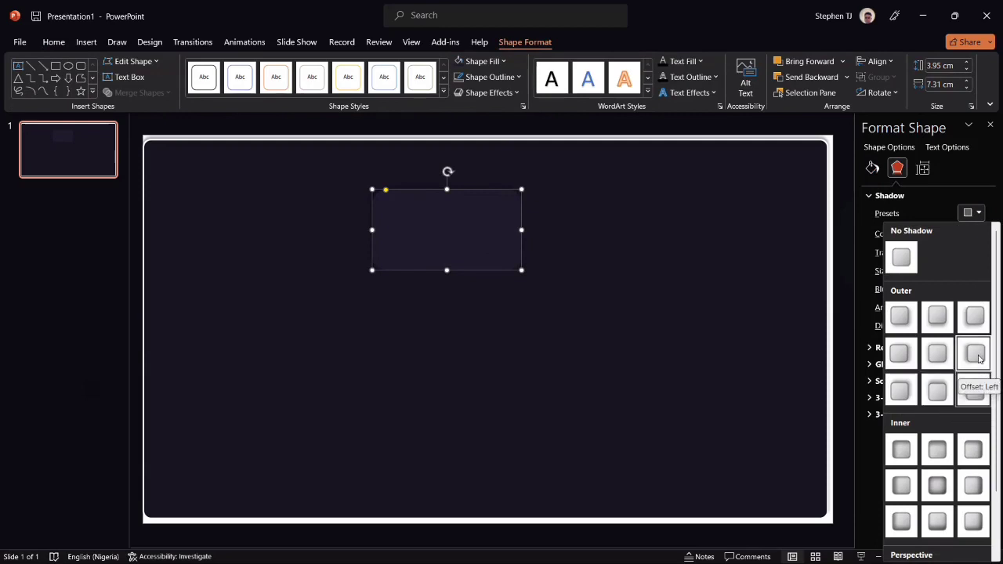
left_click(140, 268)
left_click(138, 269)
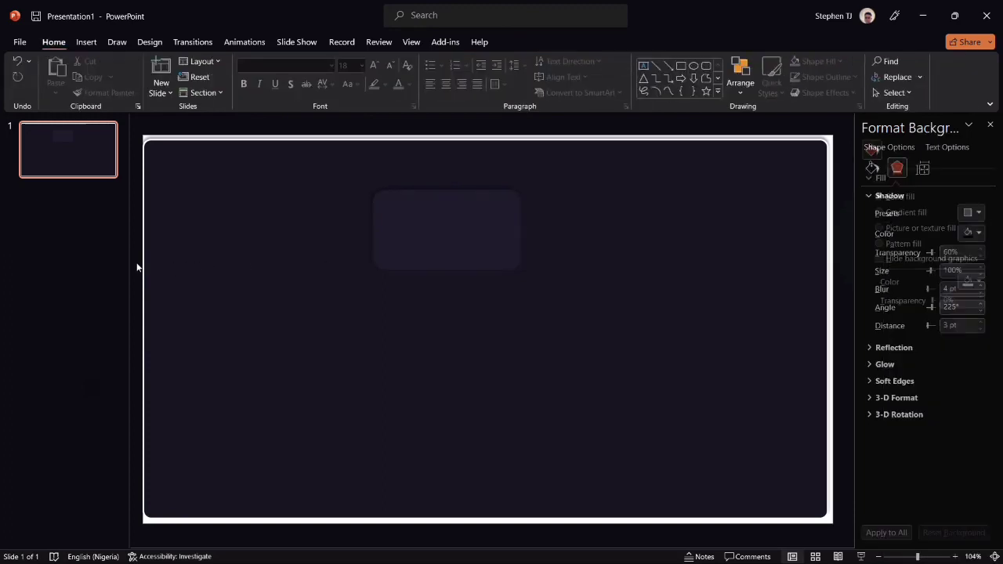
- Move the small card left across the upper part of the background rectangle
left_click(463, 248)
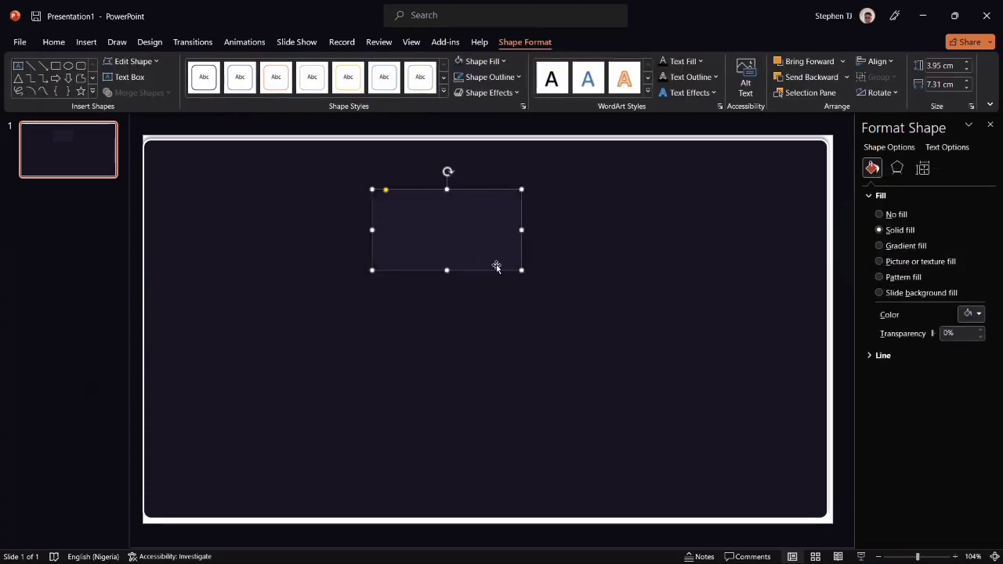
left_click_drag(458, 243, 422, 242)
left_click_drag(408, 235, 370, 235)
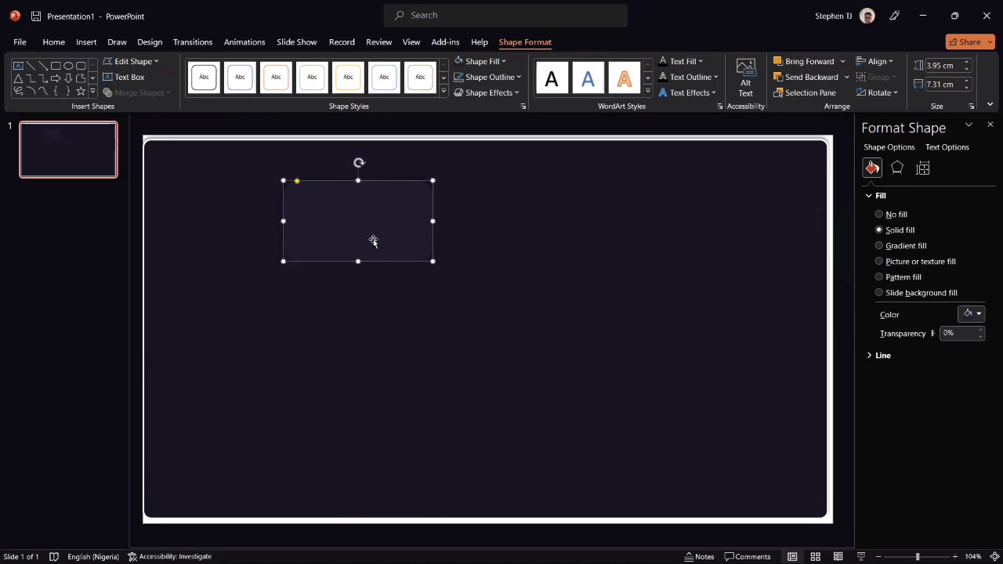
key("Escape")
left_click(360, 239)
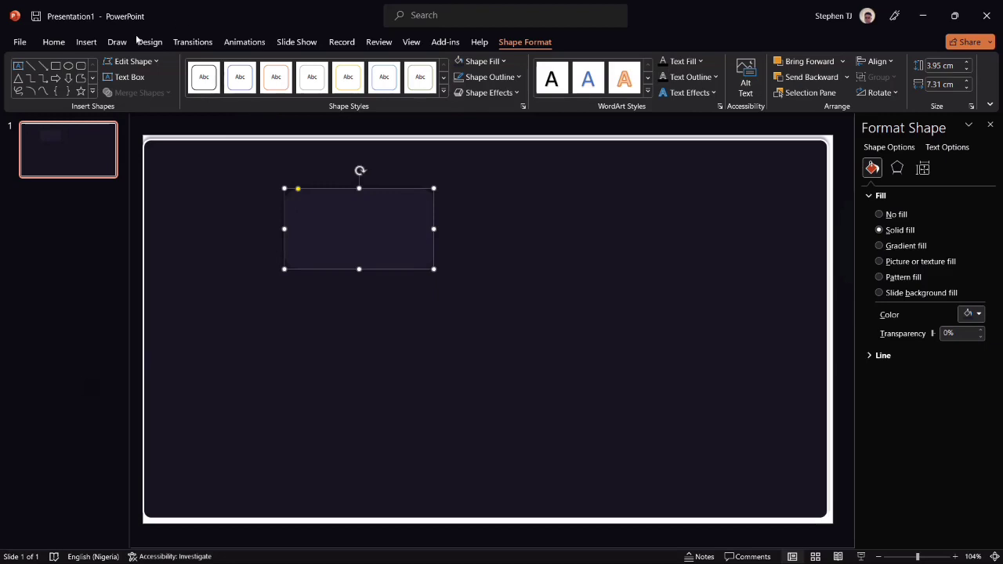
- Draw a straight horizontal line about 33.53 cm long across the upper part of the background rectangle, and move the small card below it
left_click(86, 43)
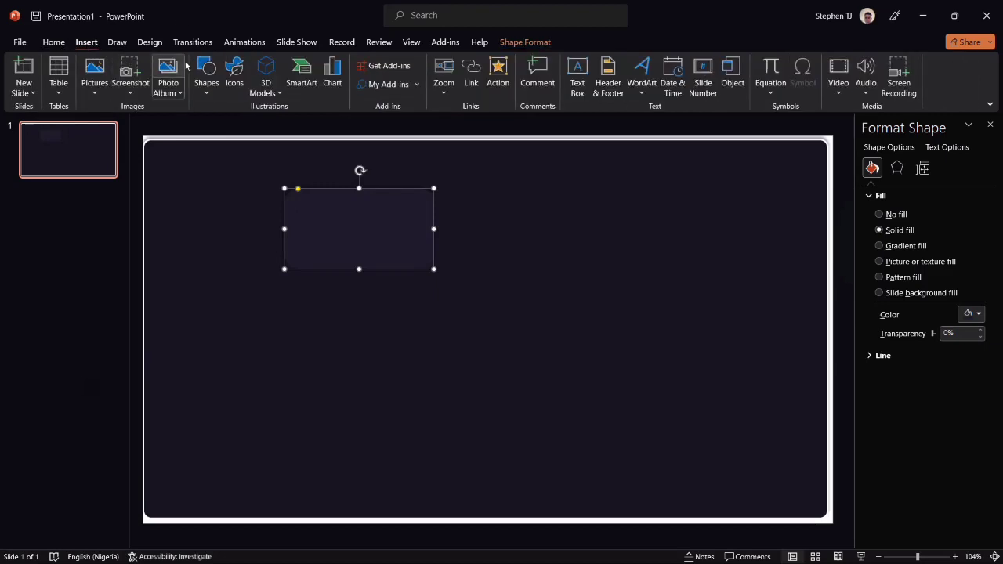
left_click(205, 88)
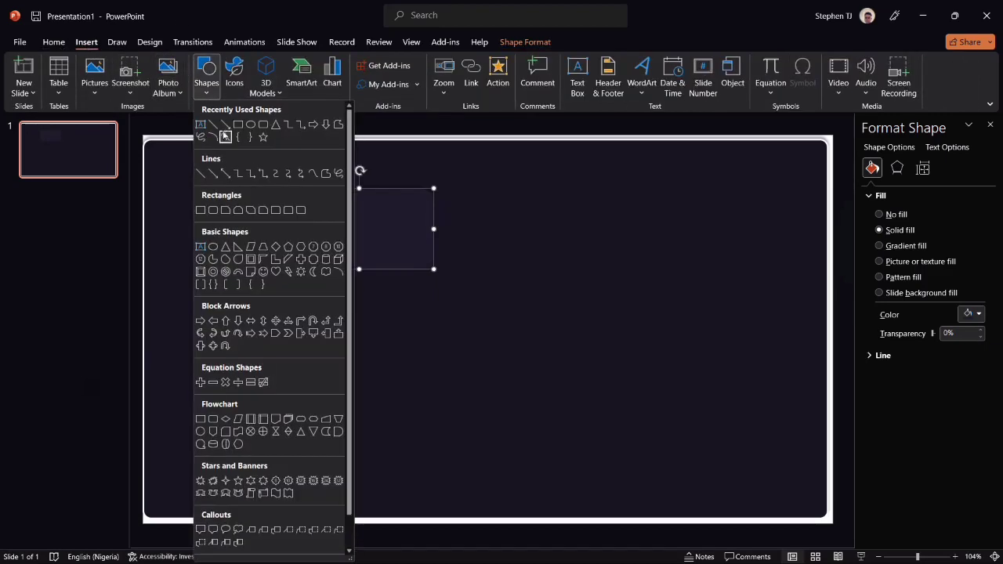
left_click(211, 127)
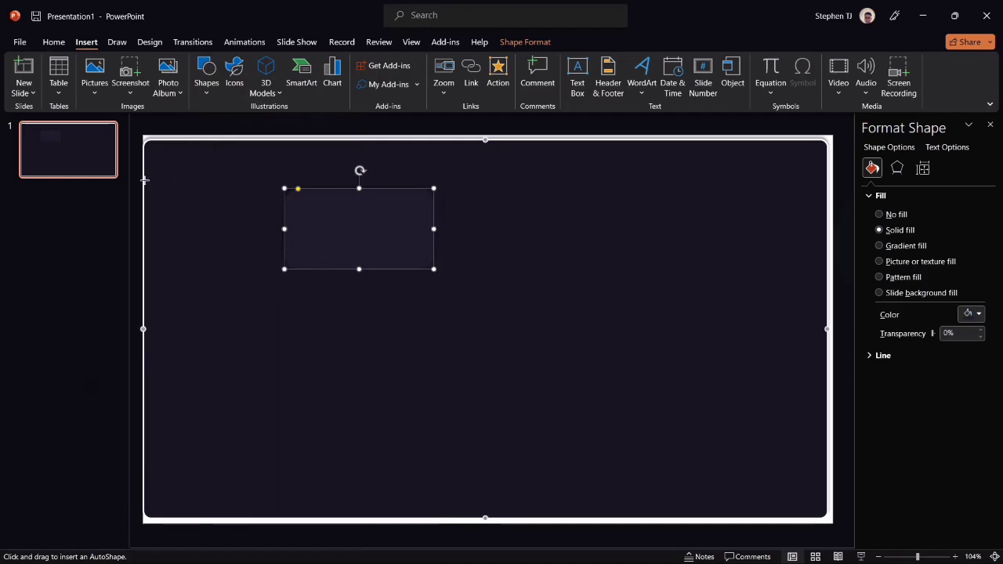
left_click_drag(143, 177, 618, 174)
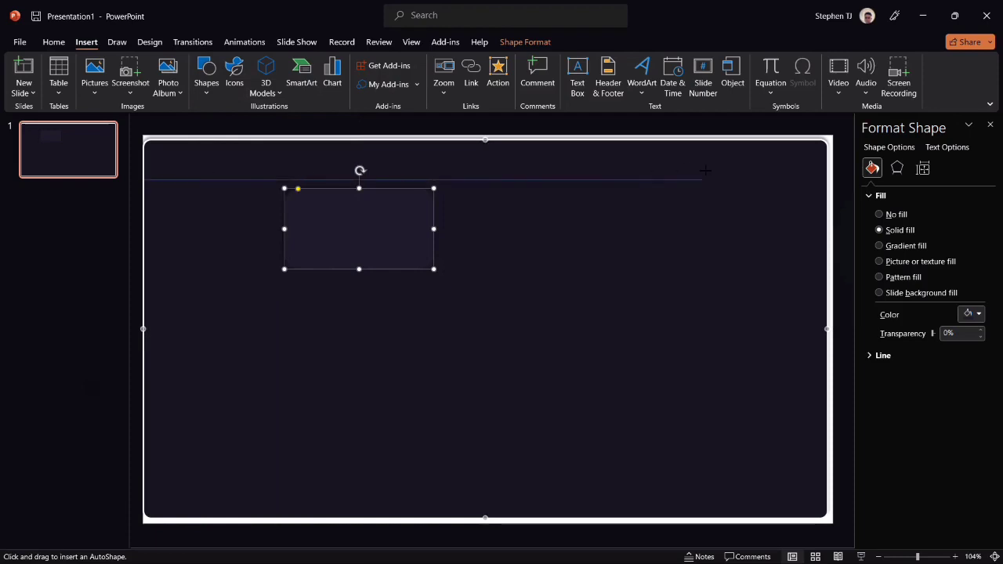
left_click_drag(821, 171, 825, 169)
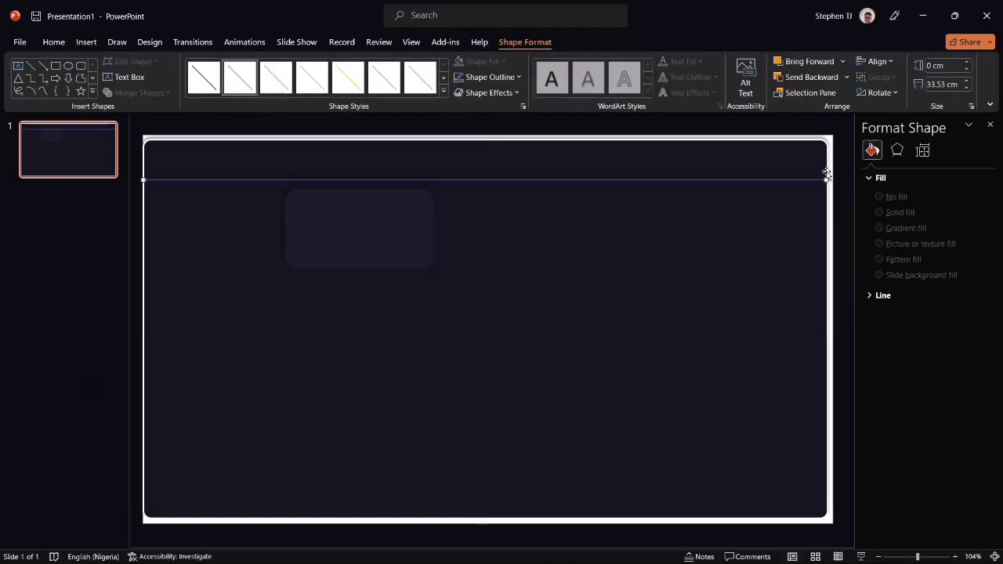
left_click(827, 174)
left_click(135, 269)
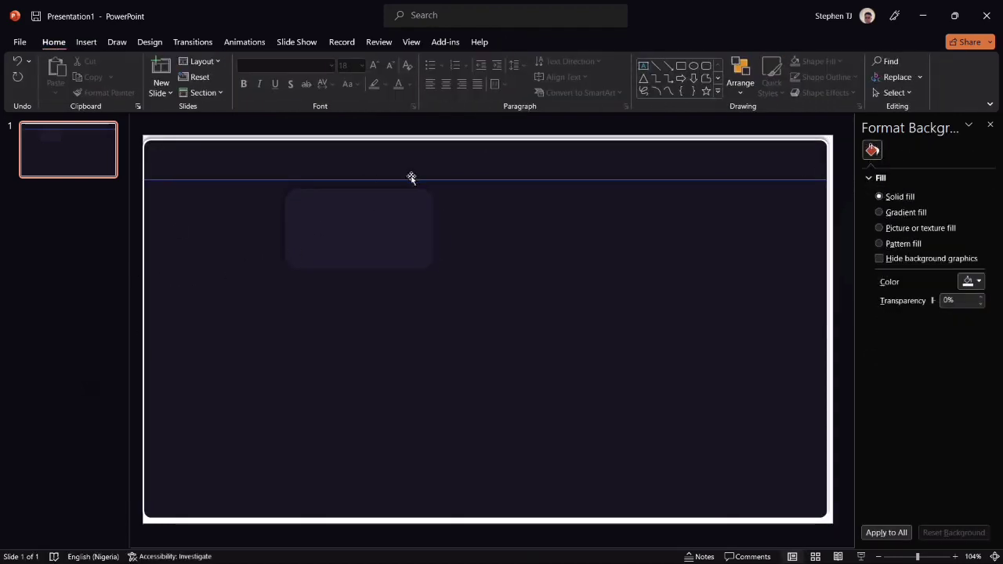
left_click_drag(362, 232, 381, 276)
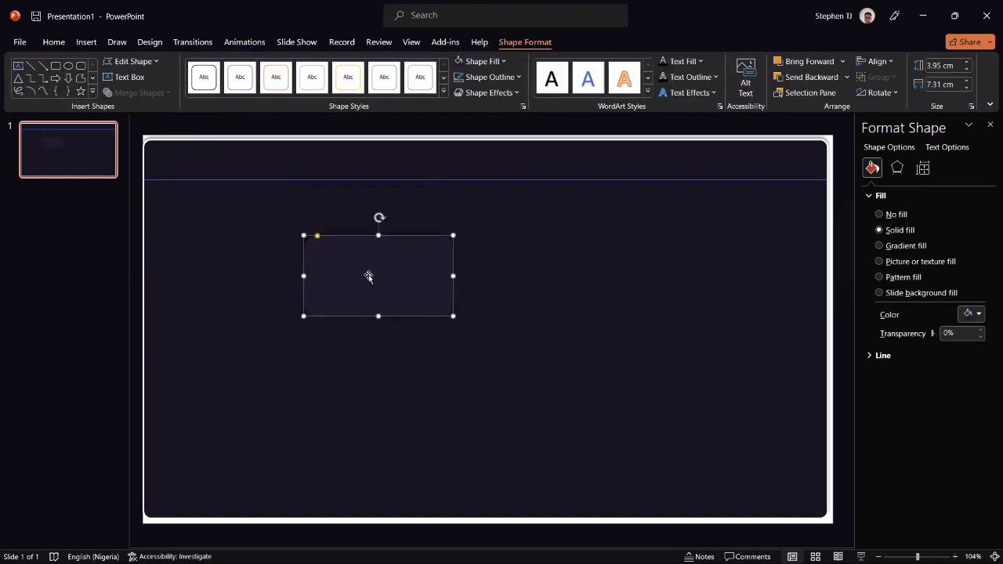
left_click(134, 279)
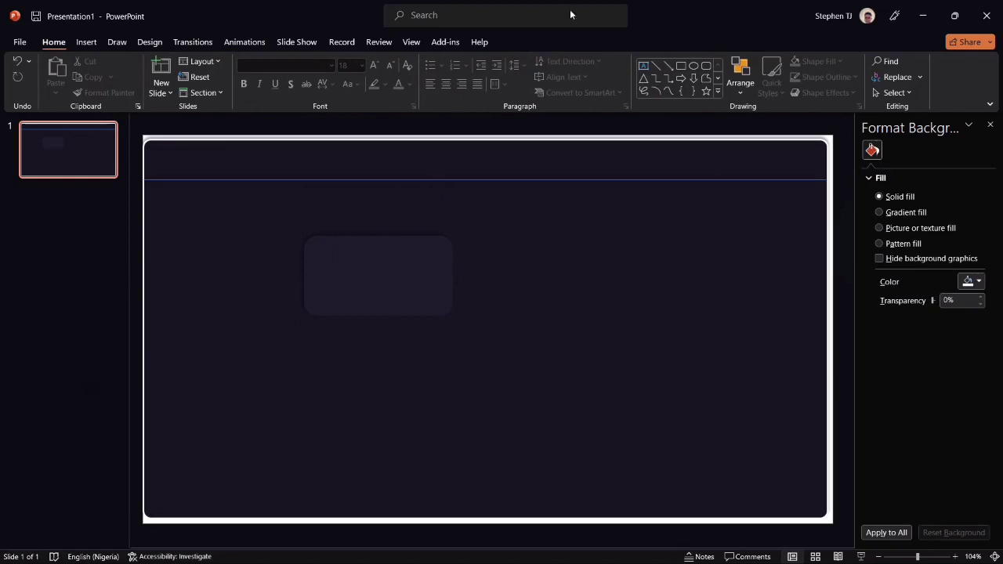
- Format the horizontal divider line with a white outline and a 1½ pt weight
left_click(482, 180)
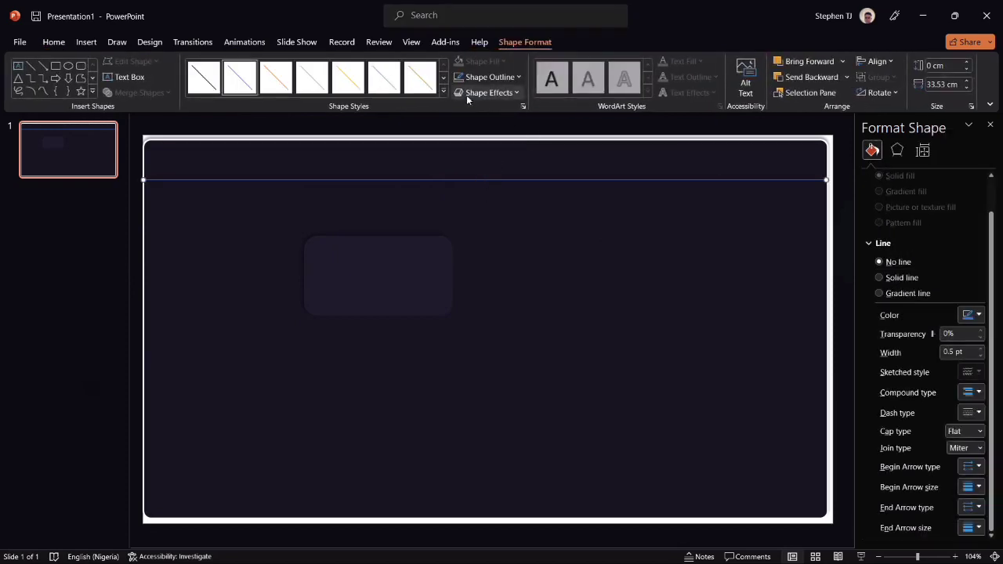
left_click(511, 77)
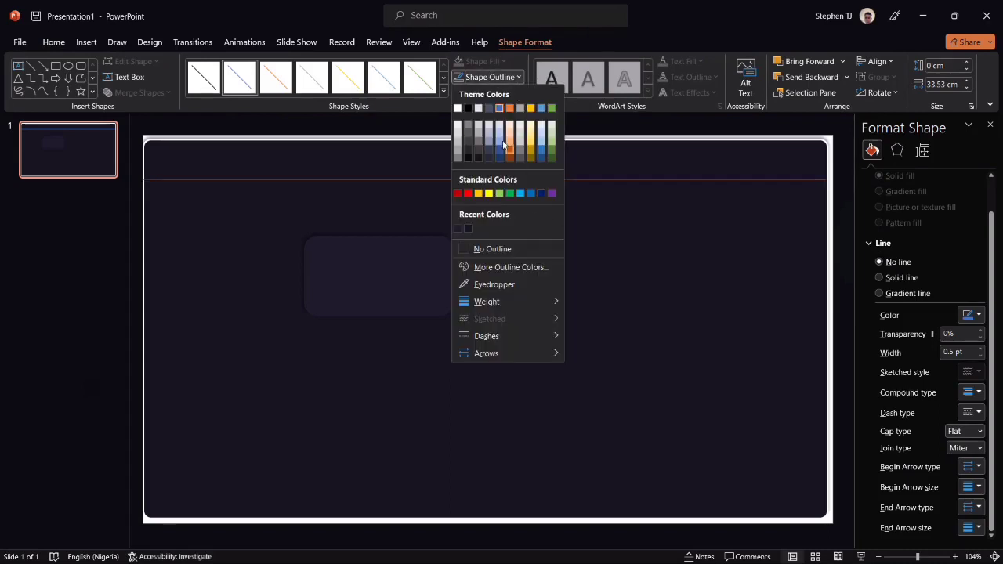
left_click(457, 107)
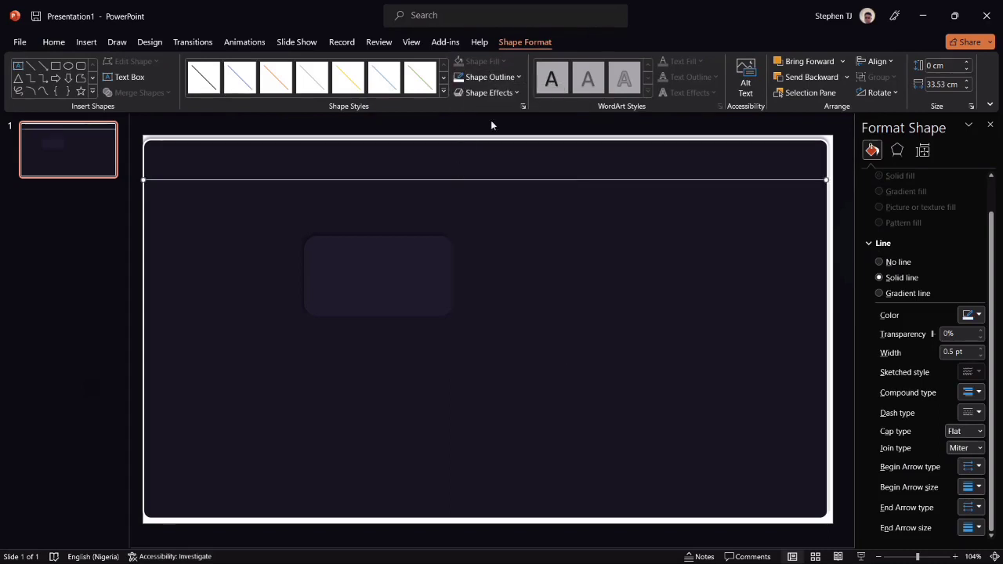
left_click(516, 78)
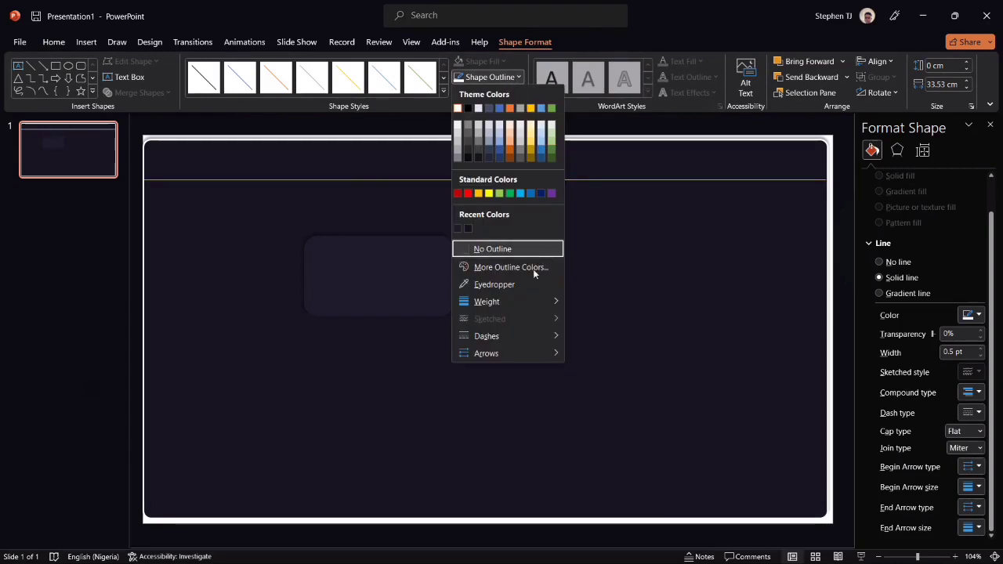
mouse_move(519, 301)
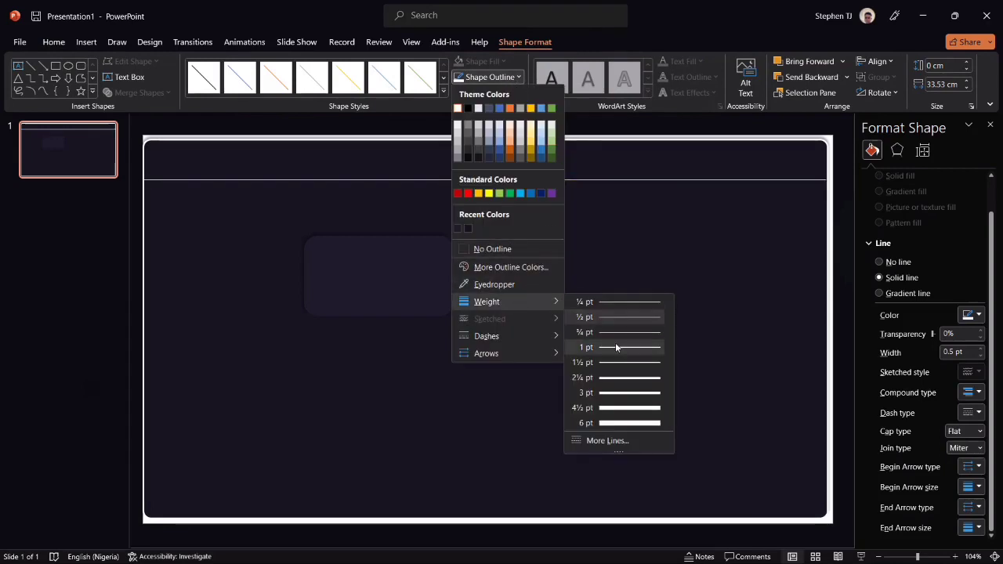
left_click(616, 362)
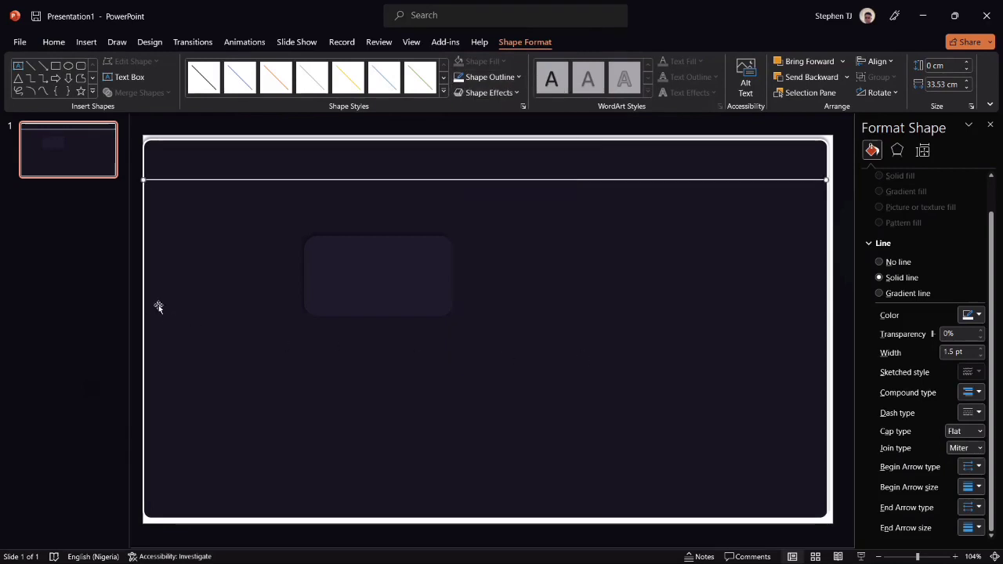
left_click(134, 297)
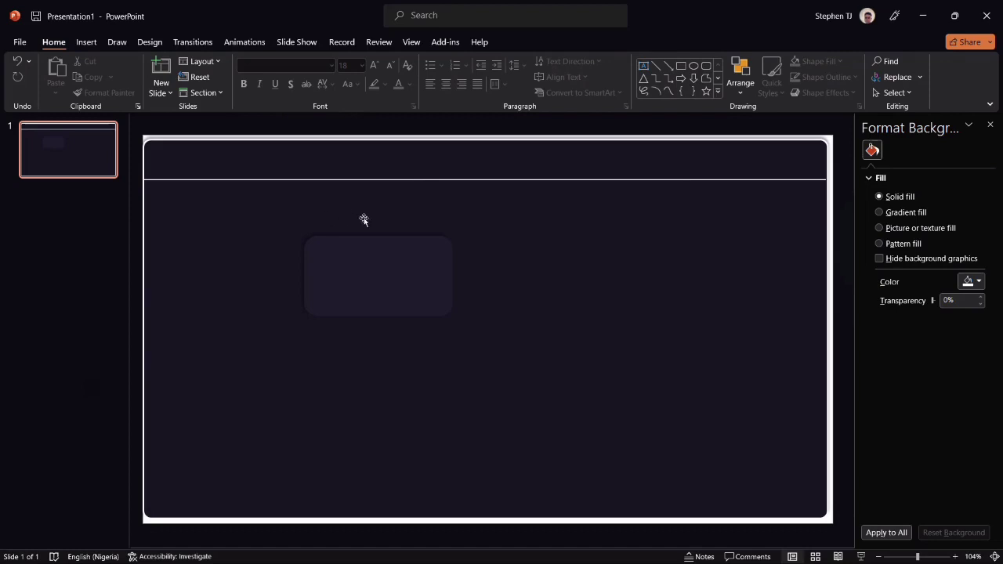
- Duplicate the small card, arrange both cards side by side below the divider line, and reduce the left card's corner rounding
left_click(389, 292)
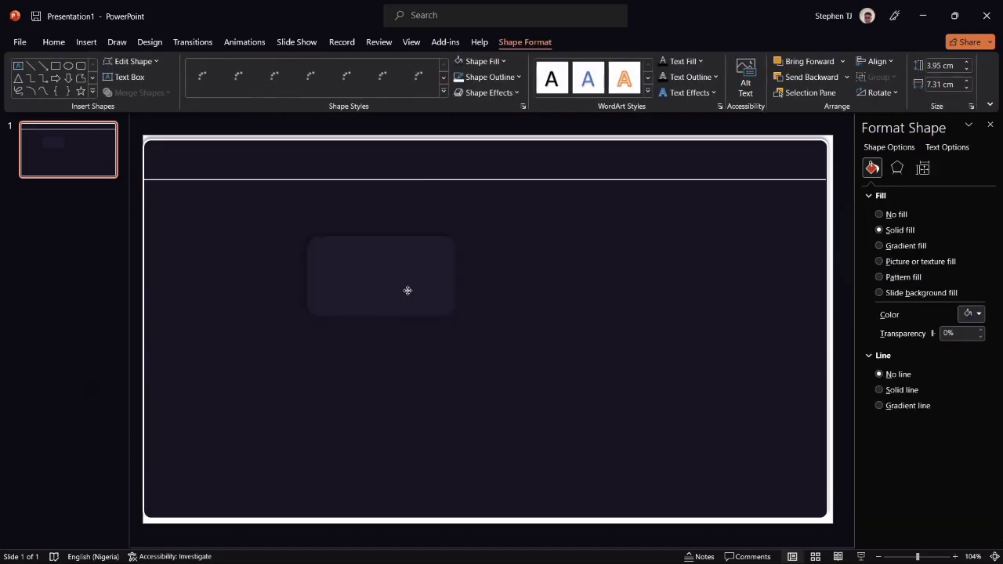
left_click_drag(399, 285, 541, 263)
left_click(307, 223)
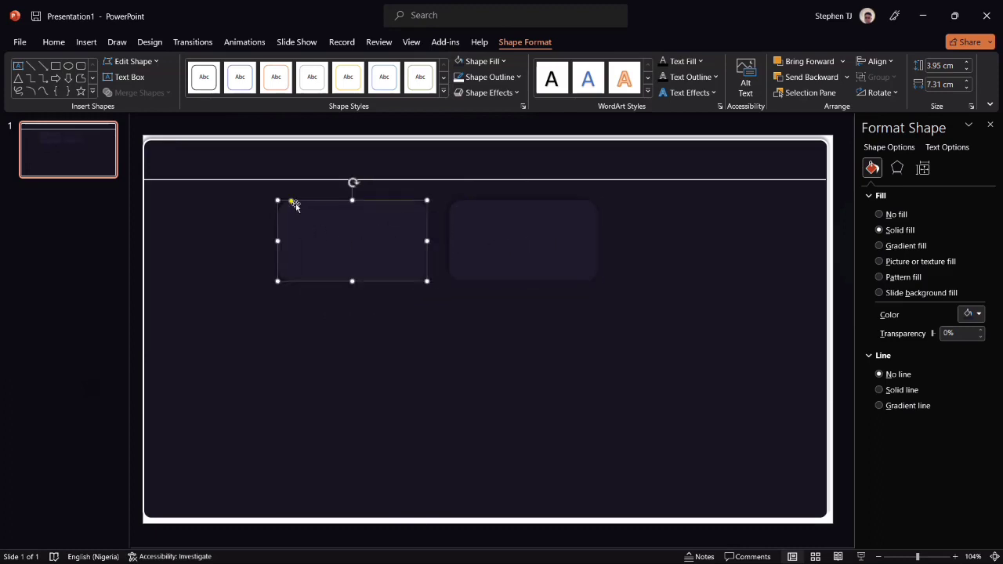
left_click(288, 203)
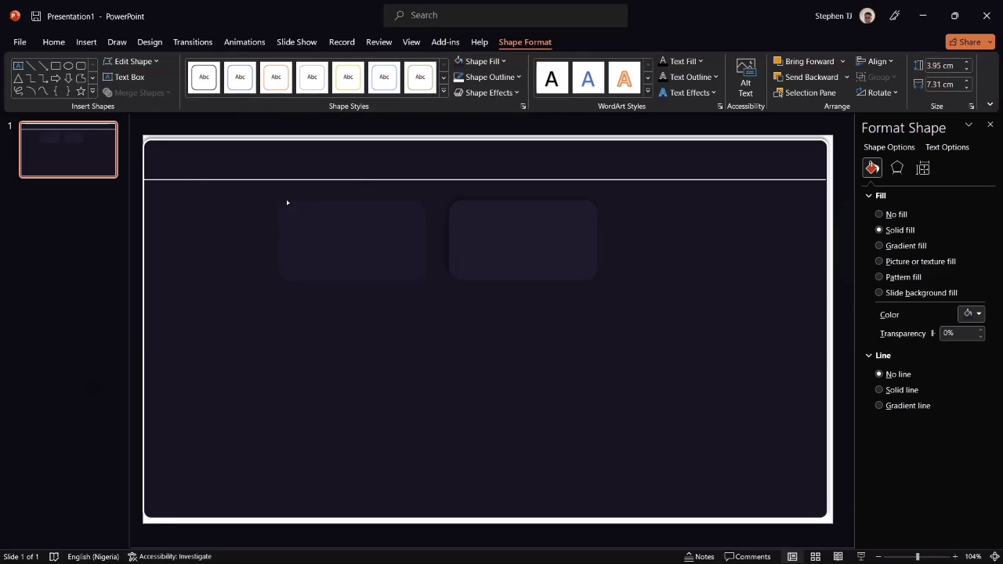
left_click(294, 213)
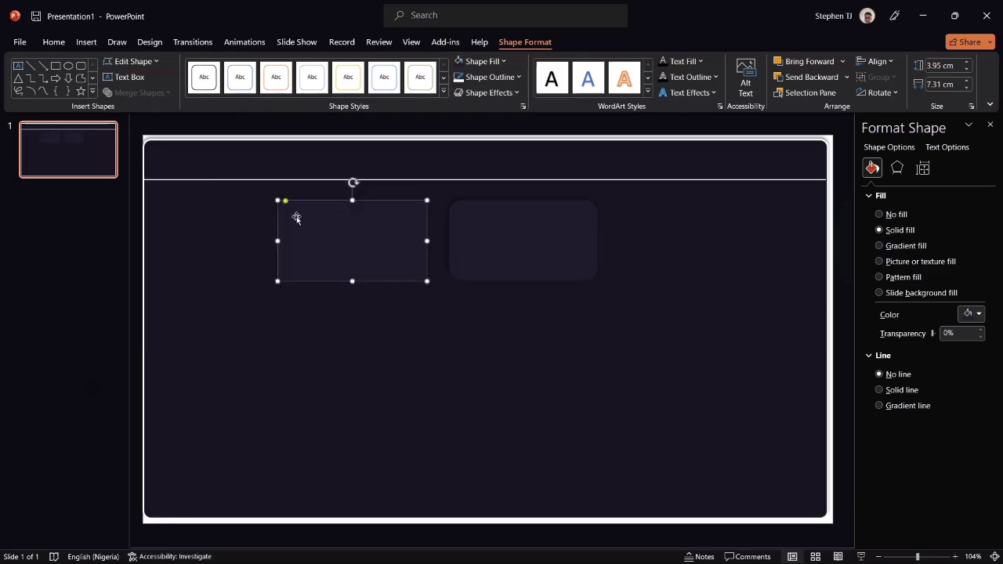
left_click(135, 243)
- Delete the right card and replace it with a copy of the less rounded left card, aligned in the same row
left_click(562, 222)
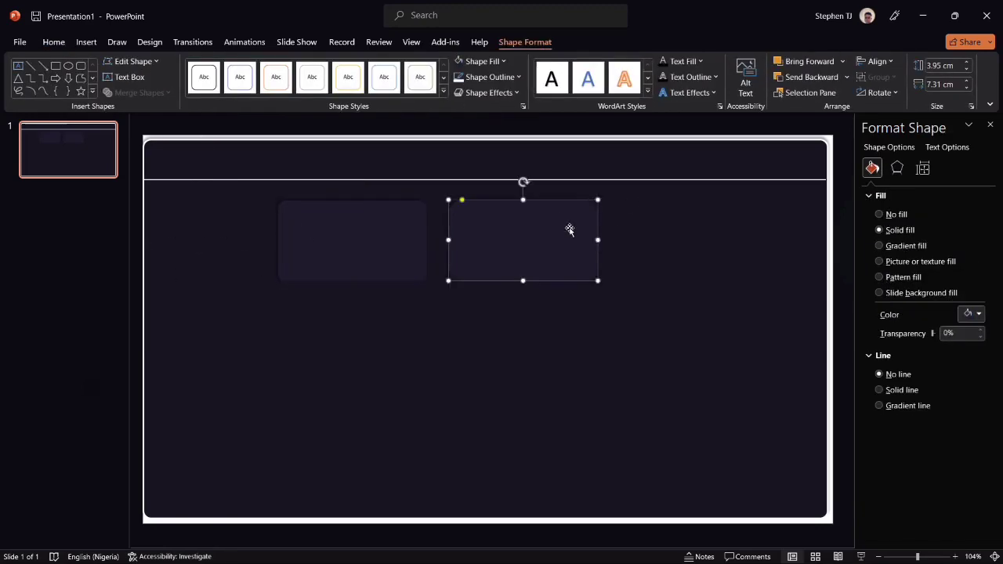
key("Delete")
left_click(390, 254)
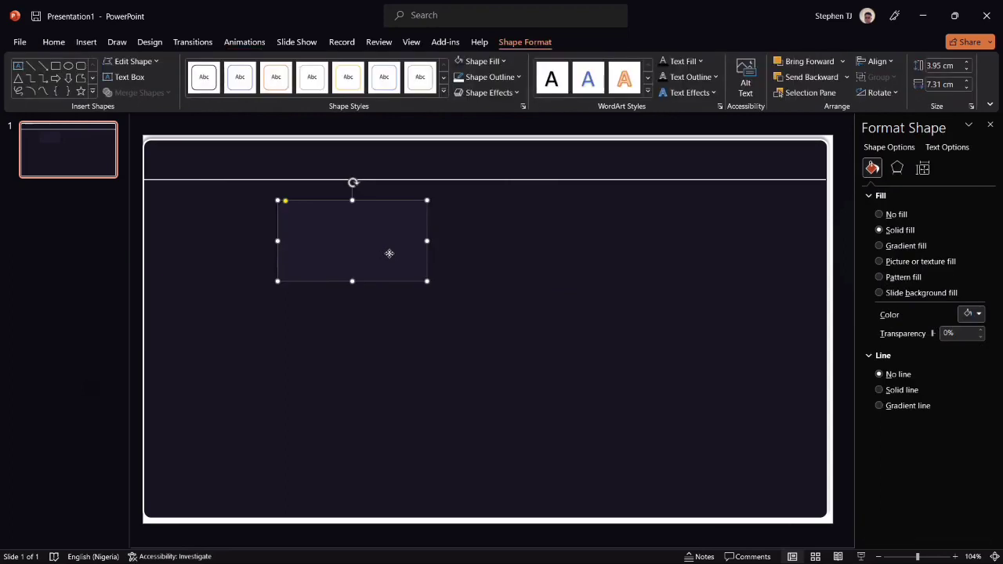
left_click_drag(392, 253, 542, 246)
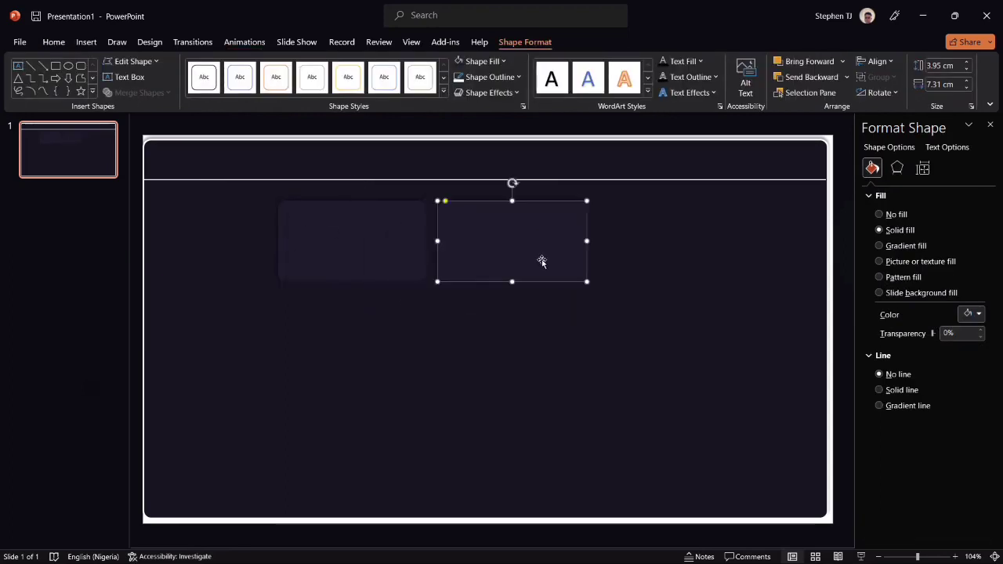
- Create a second row of two cards by copying the left card below itself and placing another duplicate under the right card
left_click(343, 257)
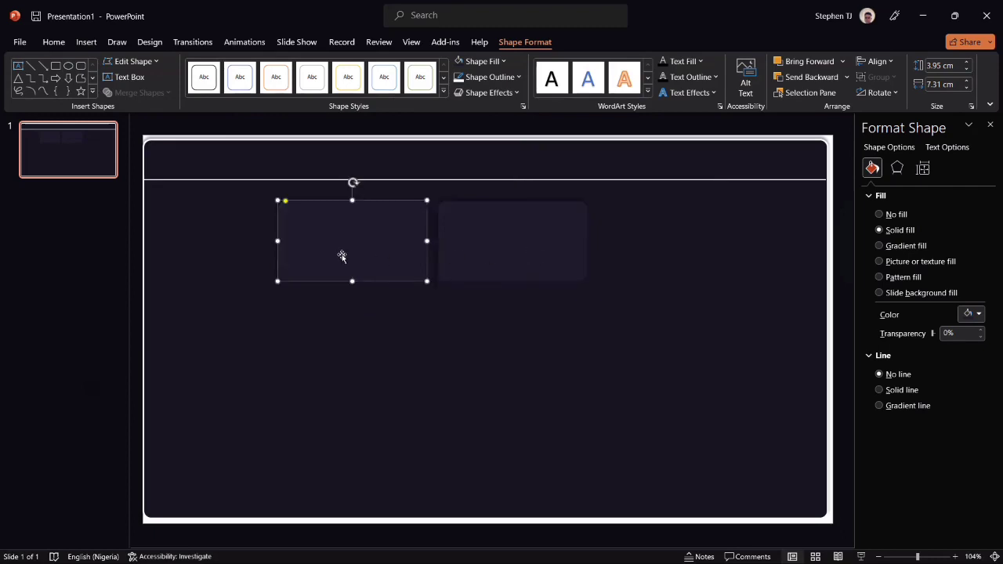
left_click_drag(342, 256, 342, 345)
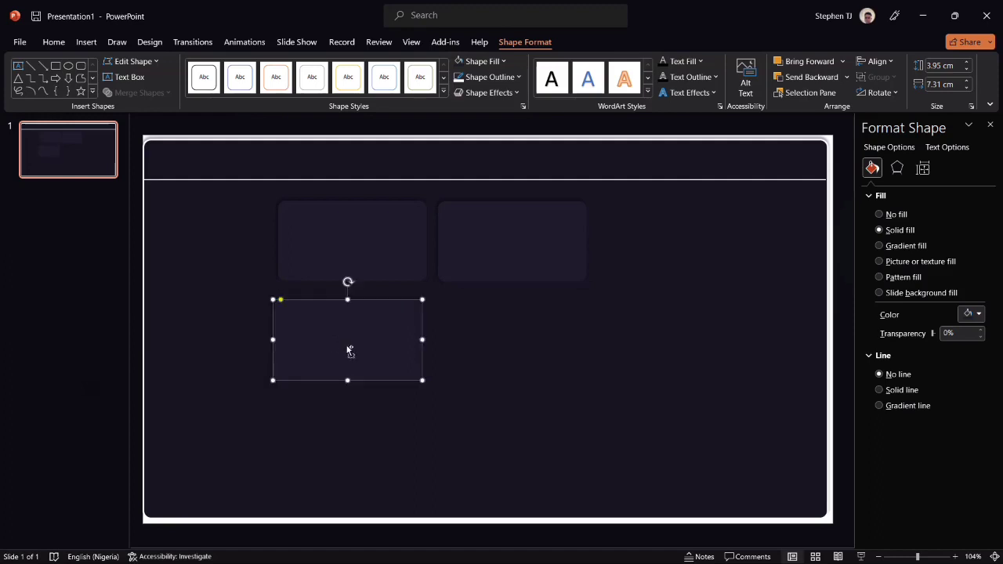
key("ctrl+d")
left_click_drag(354, 432, 522, 333)
- Copy the lower left card into a third row and widen the copy to about 15.95 cm, spanning both columns
left_click(380, 338)
left_click_drag(380, 339, 361, 445)
left_click(428, 447)
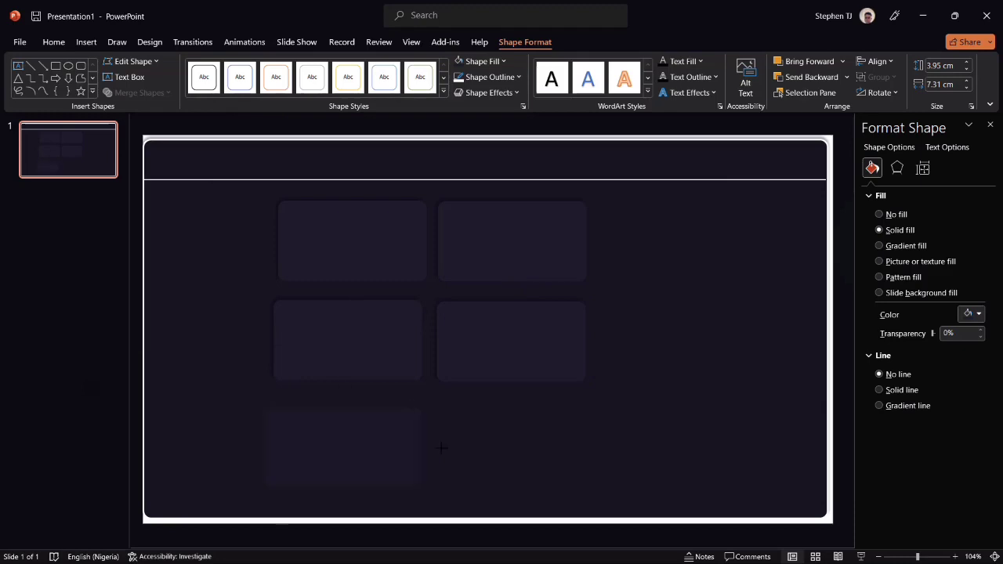
left_click_drag(588, 446, 587, 445)
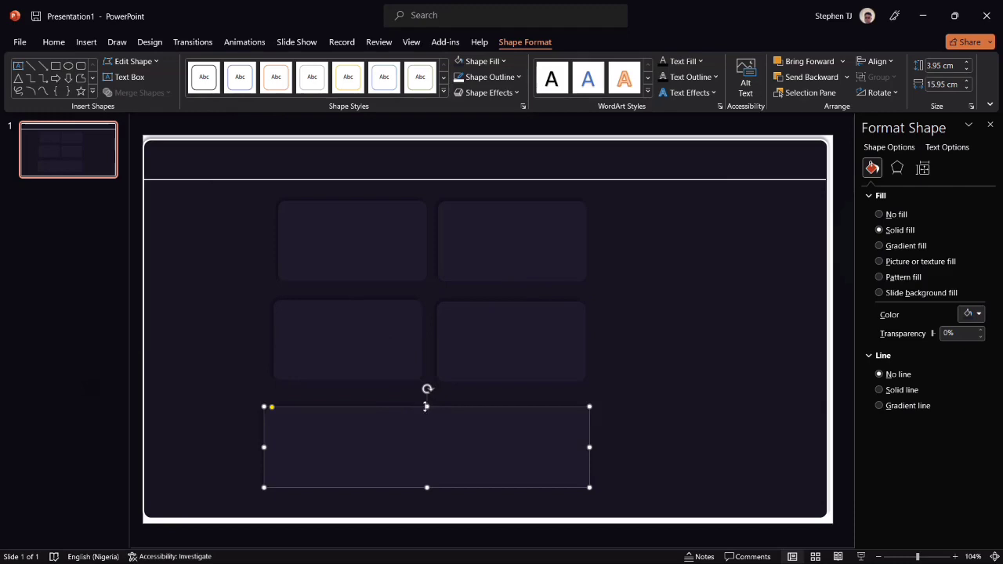
- Extend the wide bottom card upward and downward to a height of about 5.13 cm, and close the shape formatting options
left_click_drag(426, 406, 427, 395)
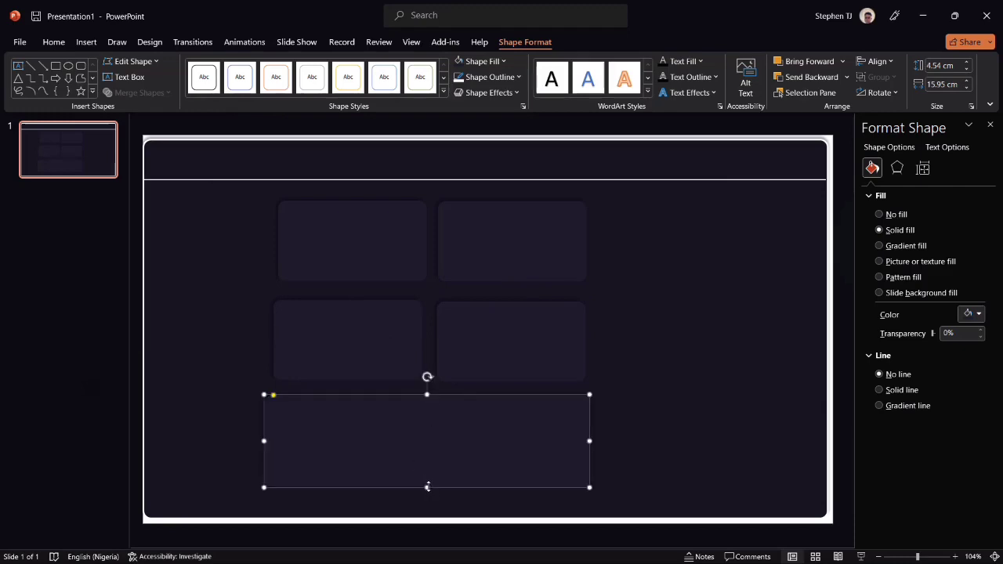
left_click_drag(427, 487, 427, 499)
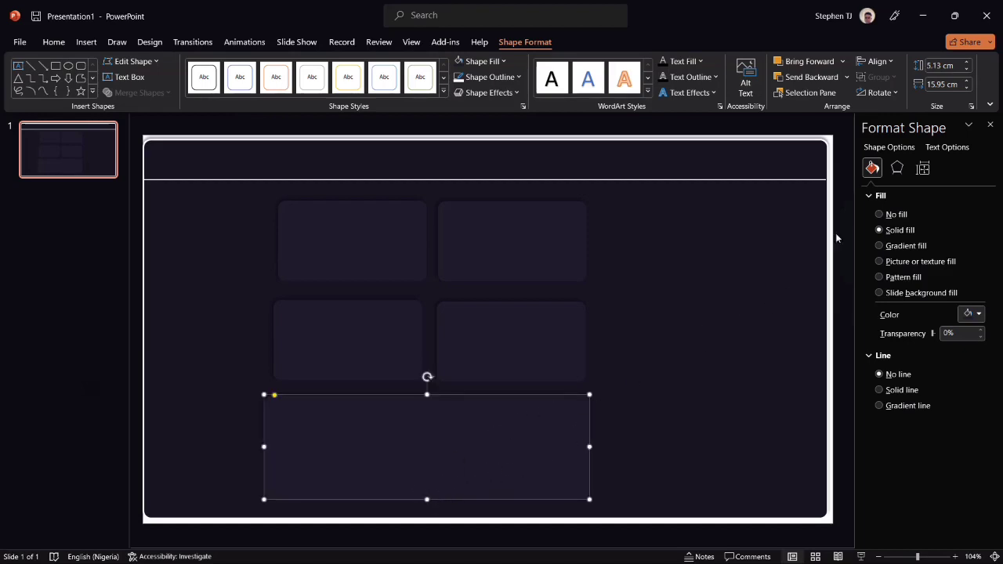
left_click(991, 125)
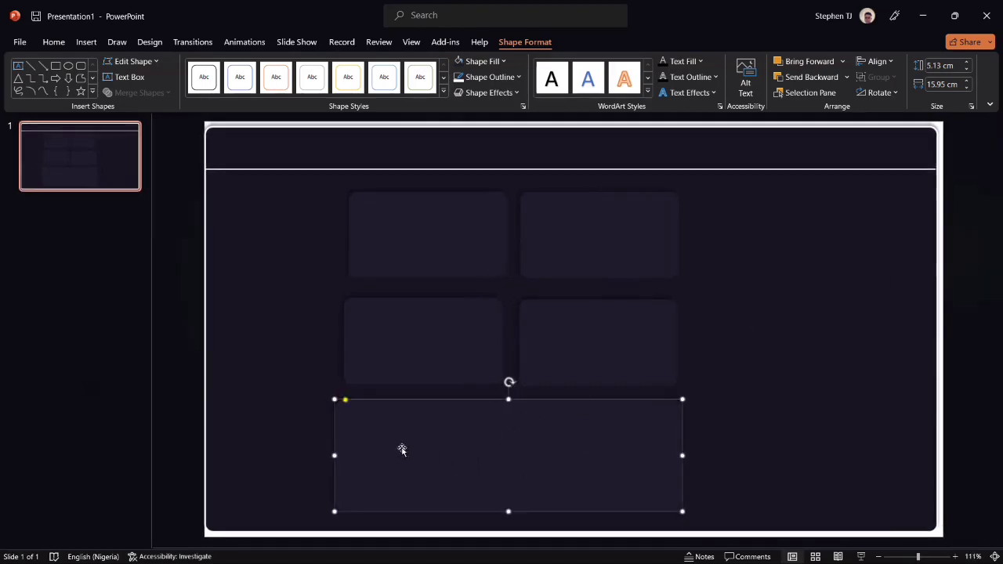
left_click(192, 389)
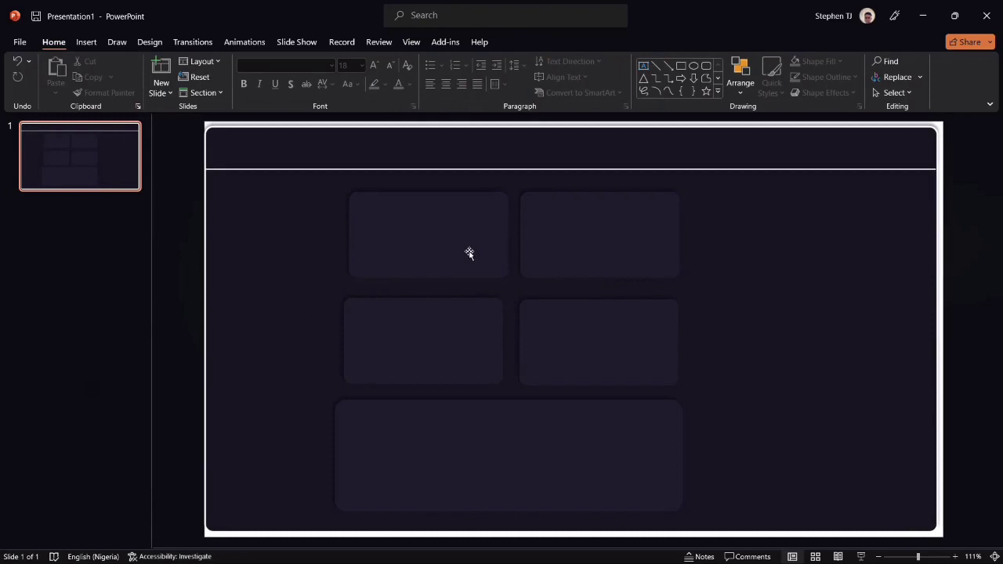
- Duplicate the wide bottom card
left_click(449, 452)
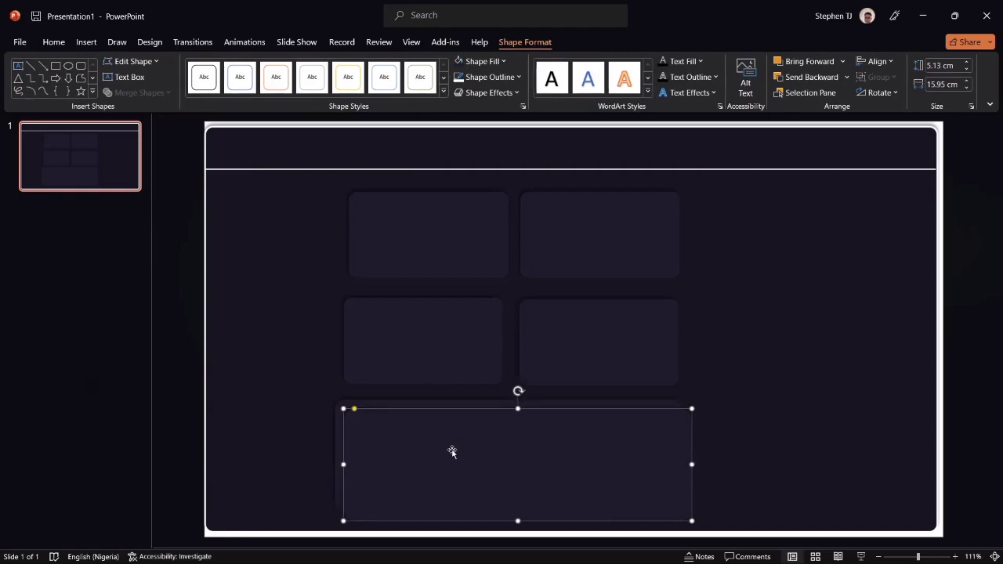
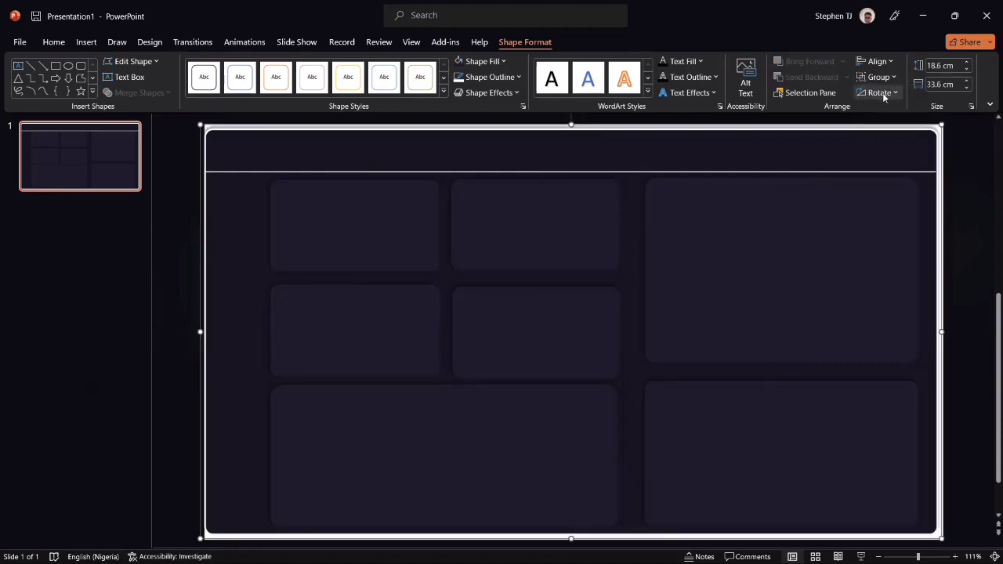
left_click(182, 235)
mouse_move(241, 239)
left_mouse_down()
mouse_move(246, 290)
mouse_move(258, 269)
mouse_move(243, 234)
left_mouse_up()
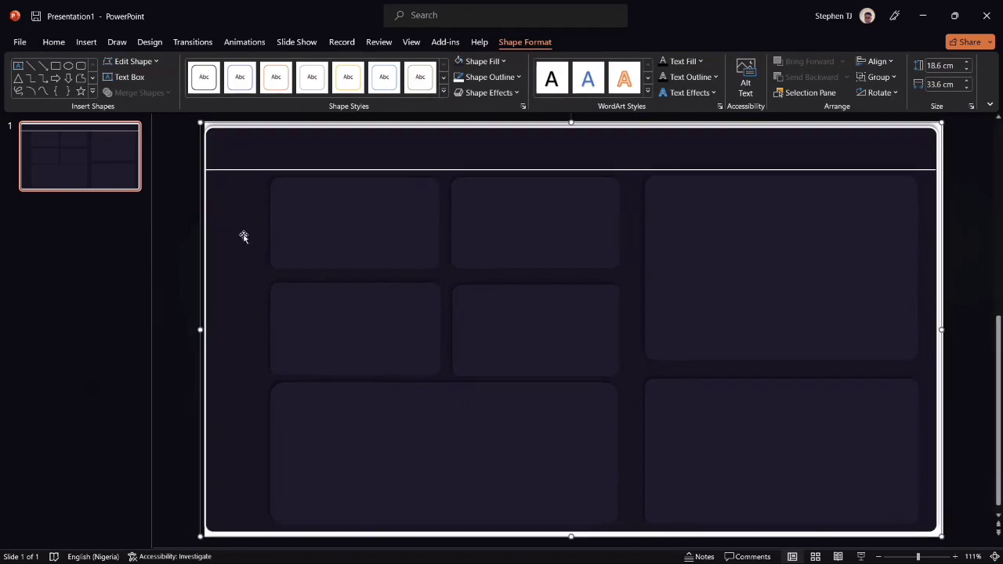
right_click(246, 238)
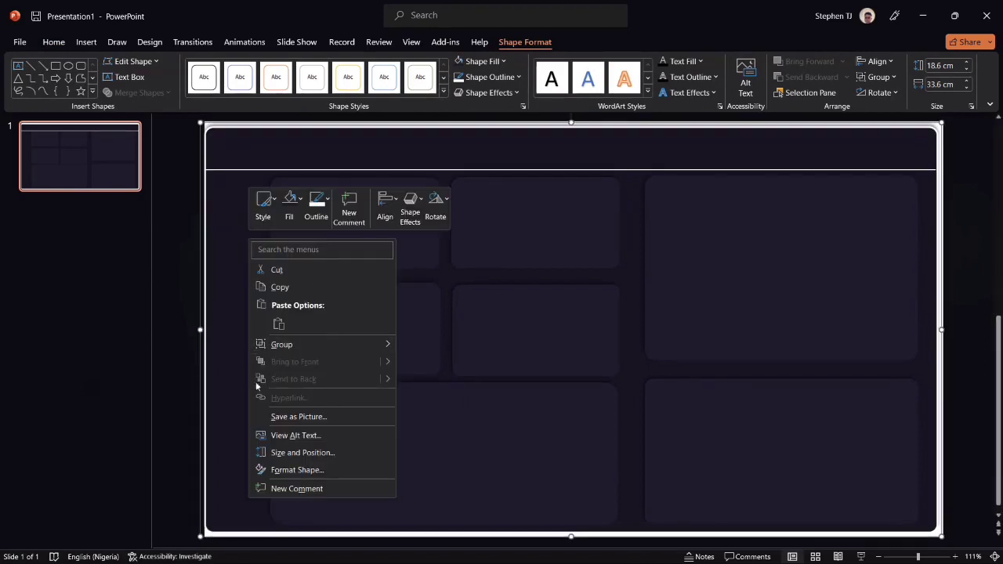
left_click(193, 384)
- Start exporting the slide with PNG Portable Network Graphics as the file type
left_click(145, 300)
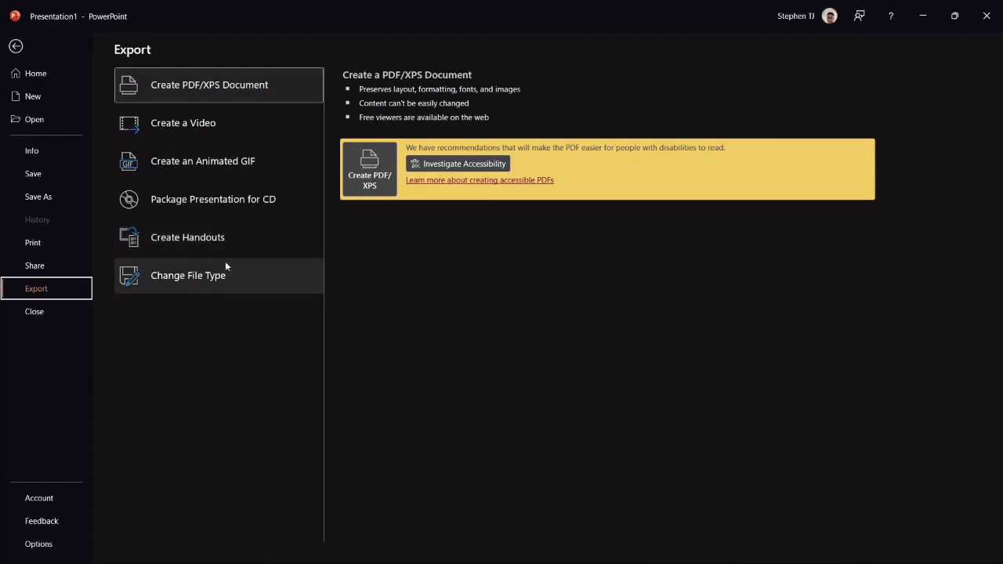
left_click(188, 280)
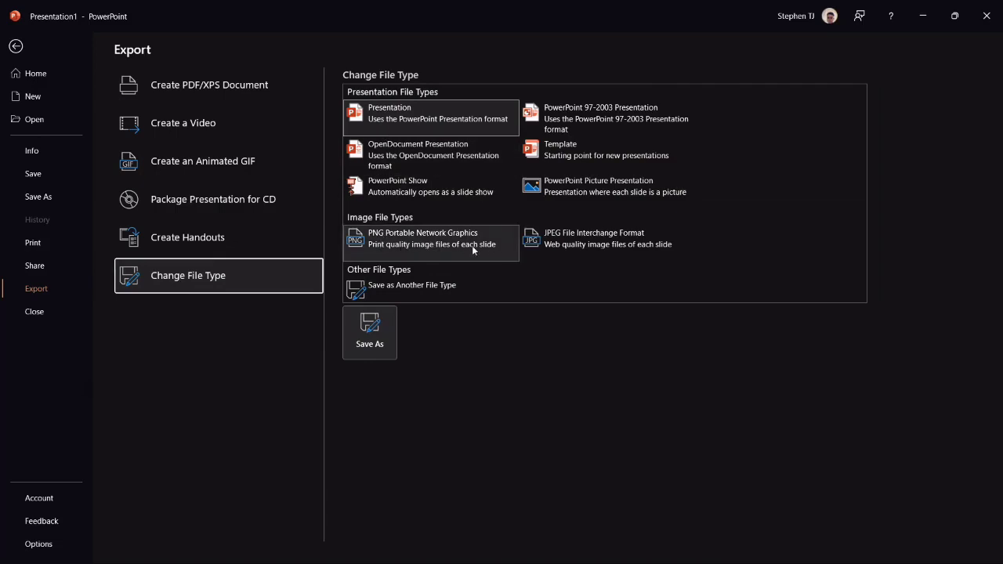
left_click(428, 247)
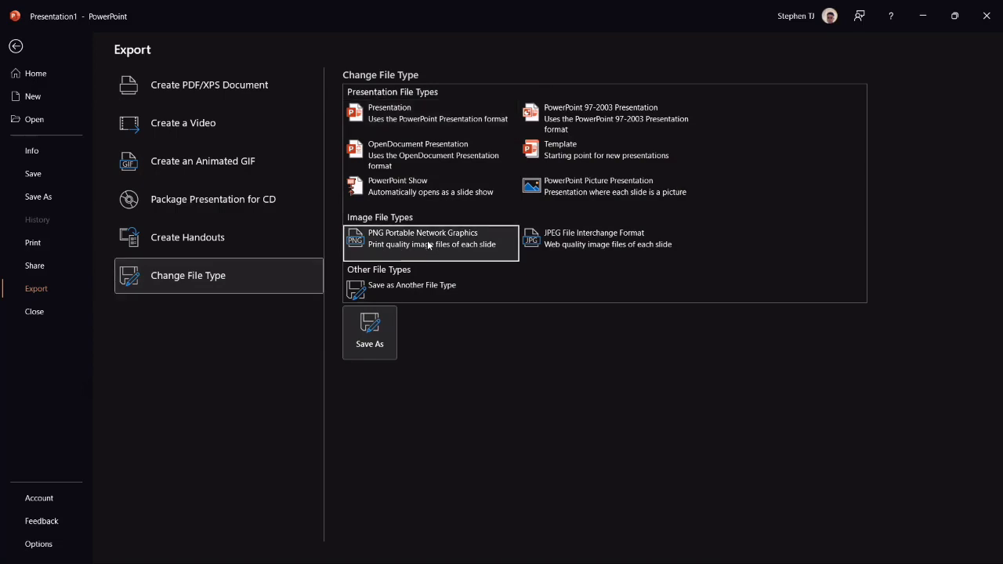
double_click(428, 246)
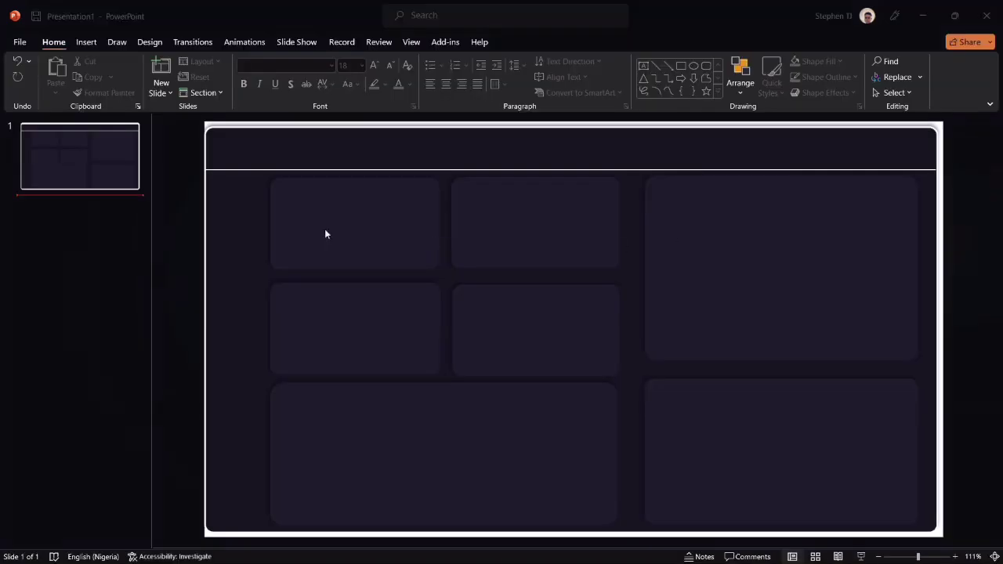
- Save the PNG as Background in the desktop's Youtube Channel folder, exporting just the current slide
left_click(47, 93)
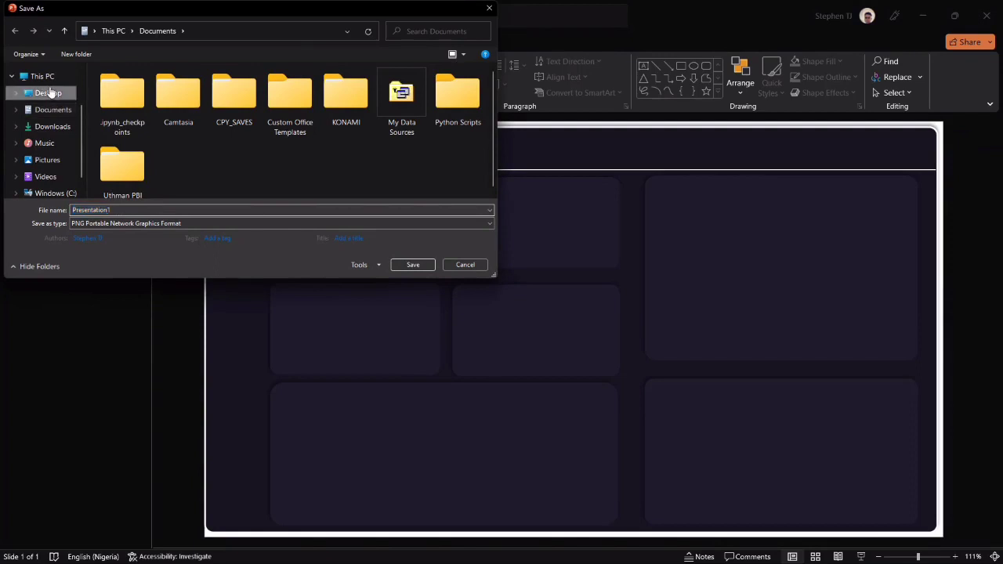
scroll(390, 145, "down", 1)
scroll(390, 145, "down", 2)
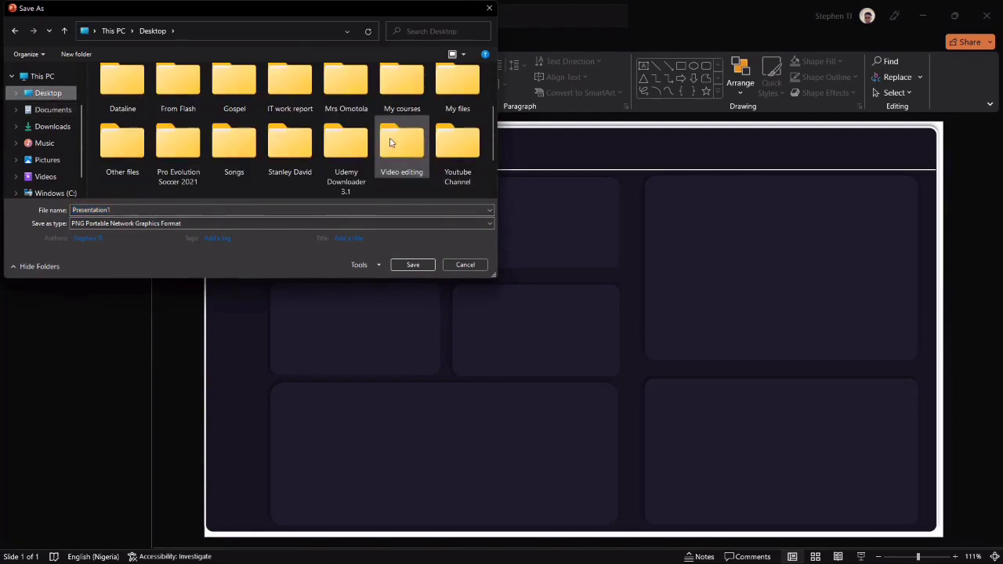
double_click(471, 162)
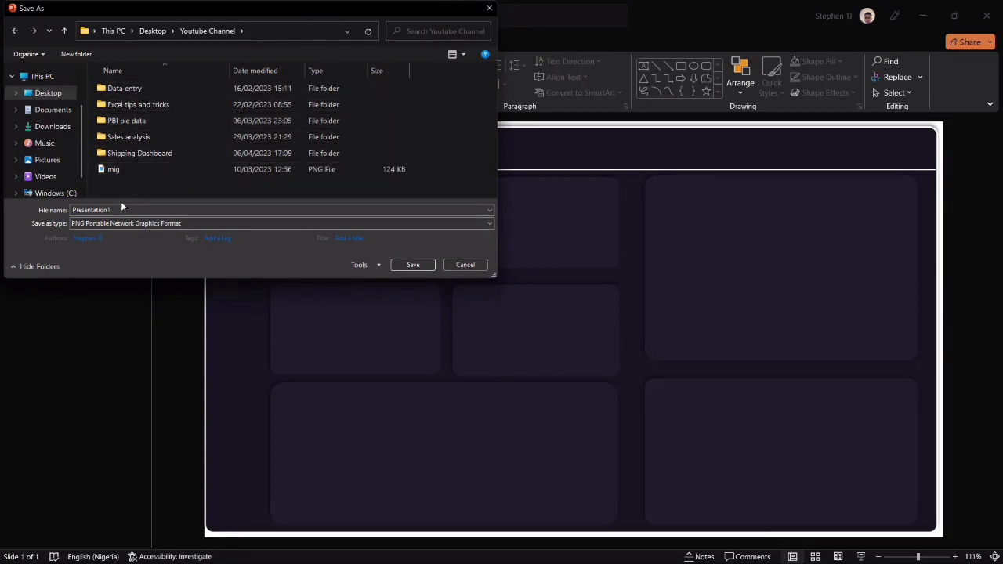
double_click(94, 210)
key("BackSpace")
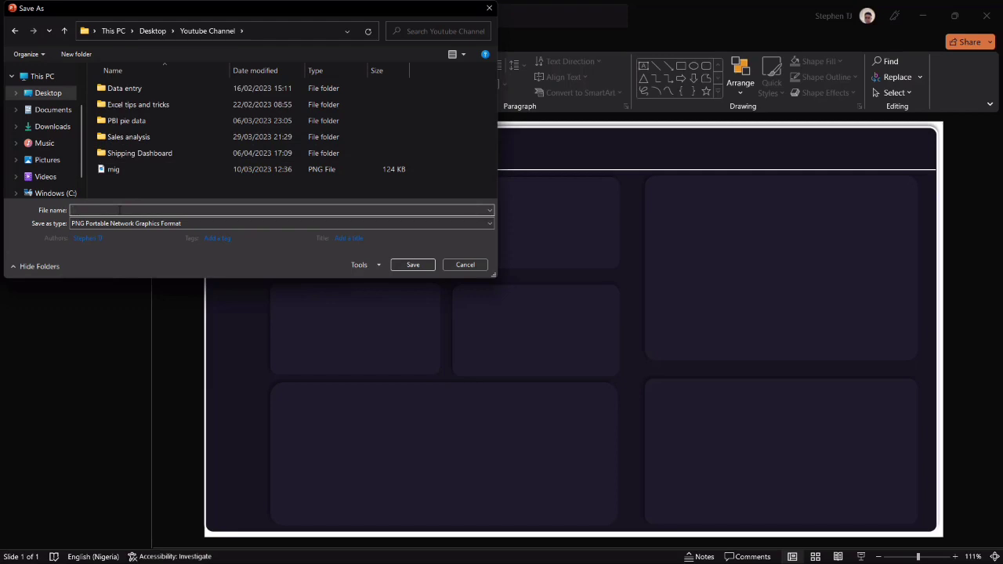
type("Background")
left_click(424, 266)
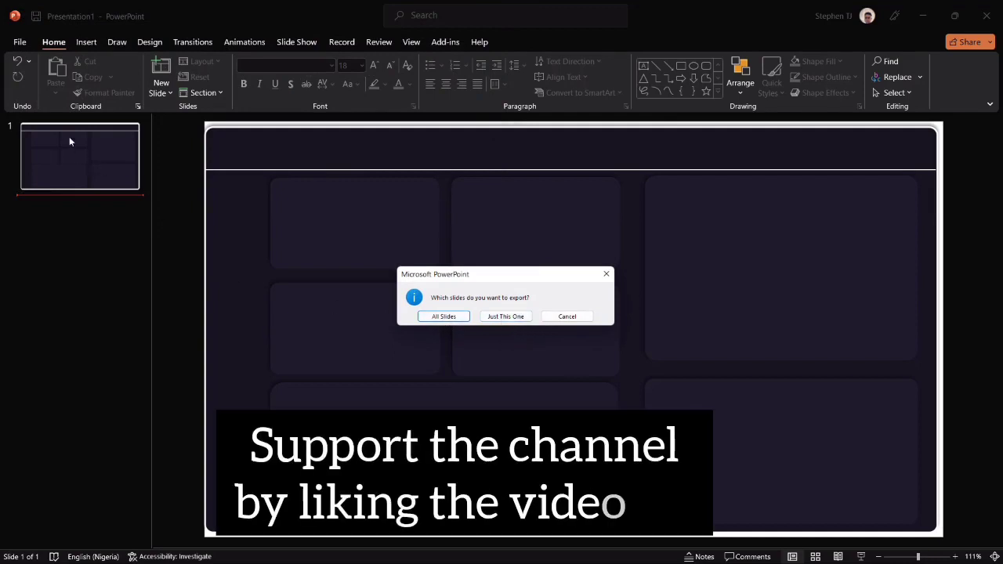
left_click(480, 321)
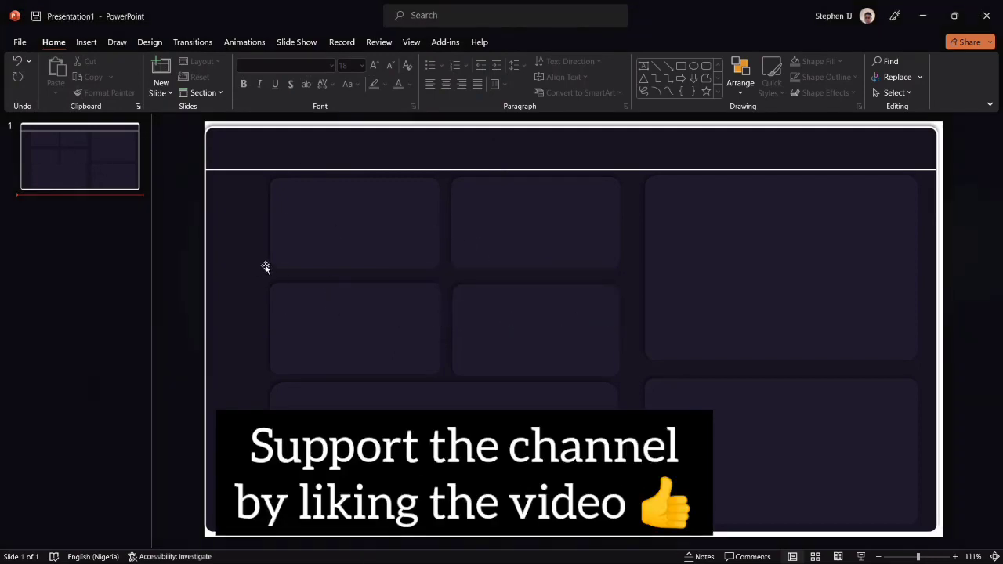
left_click_drag(246, 264, 253, 264)
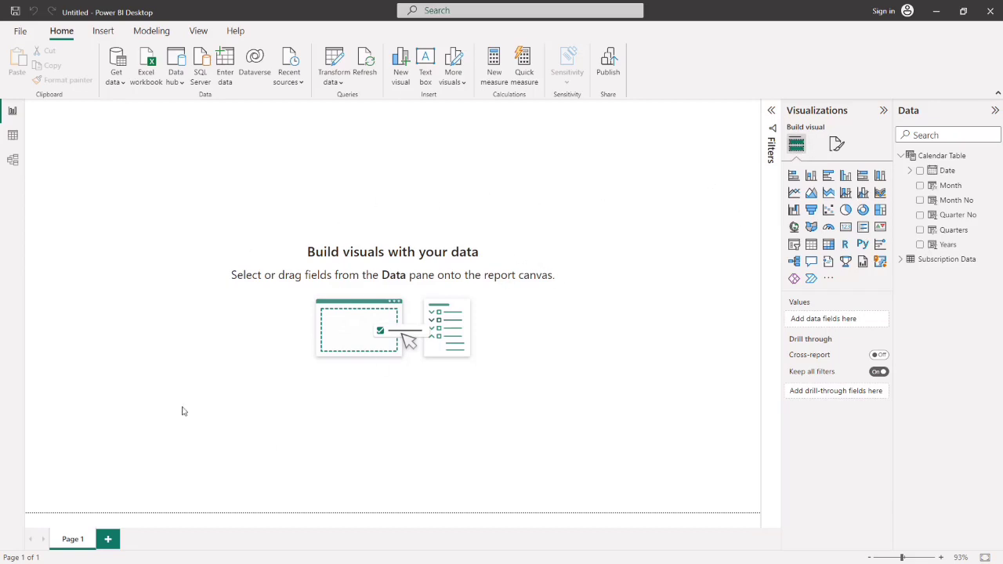
left_click_drag(134, 186, 668, 446)
- In Power BI, load Background.png as the report page's canvas background image
left_click(836, 145)
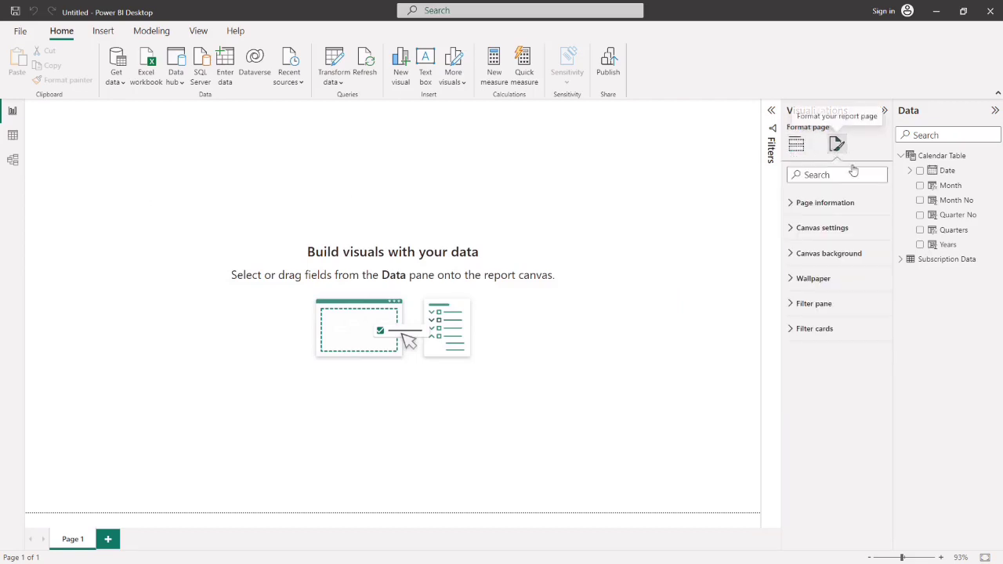
left_click(795, 259)
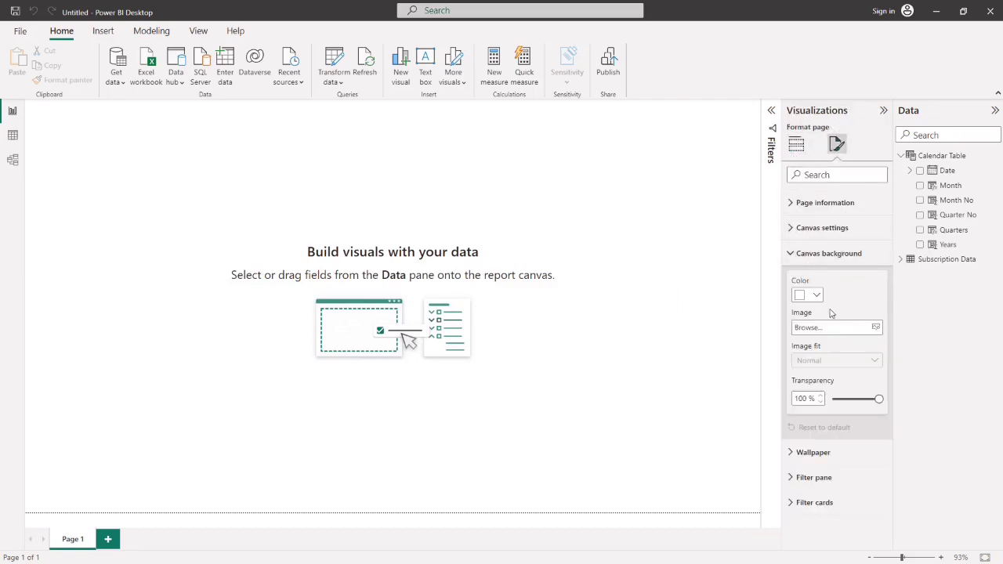
left_click(876, 329)
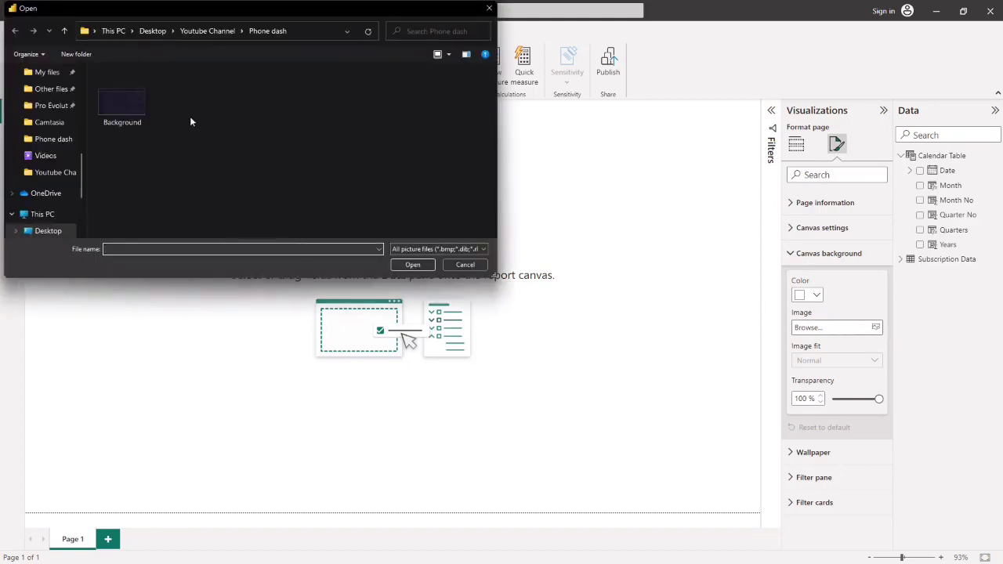
left_click(135, 113)
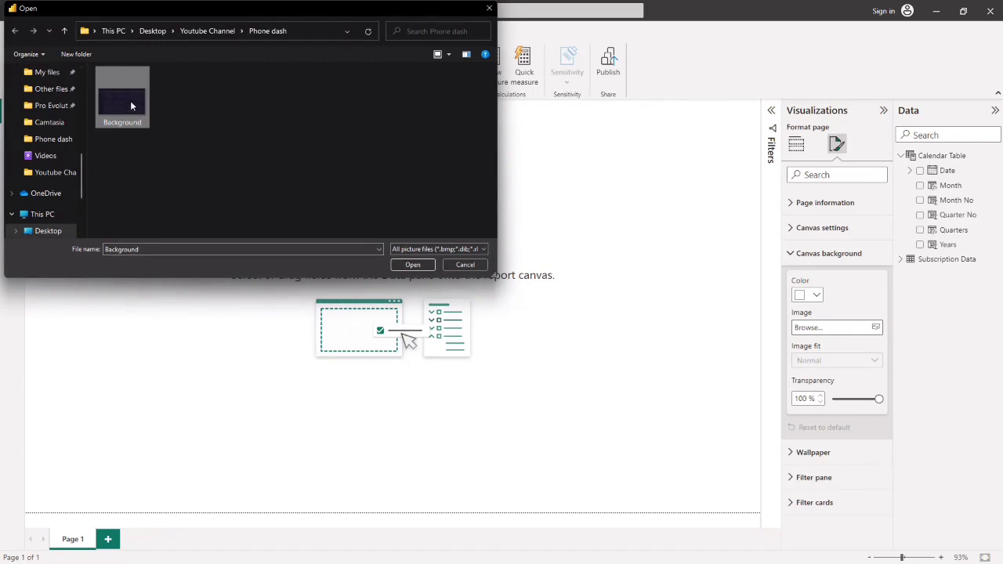
left_click(412, 264)
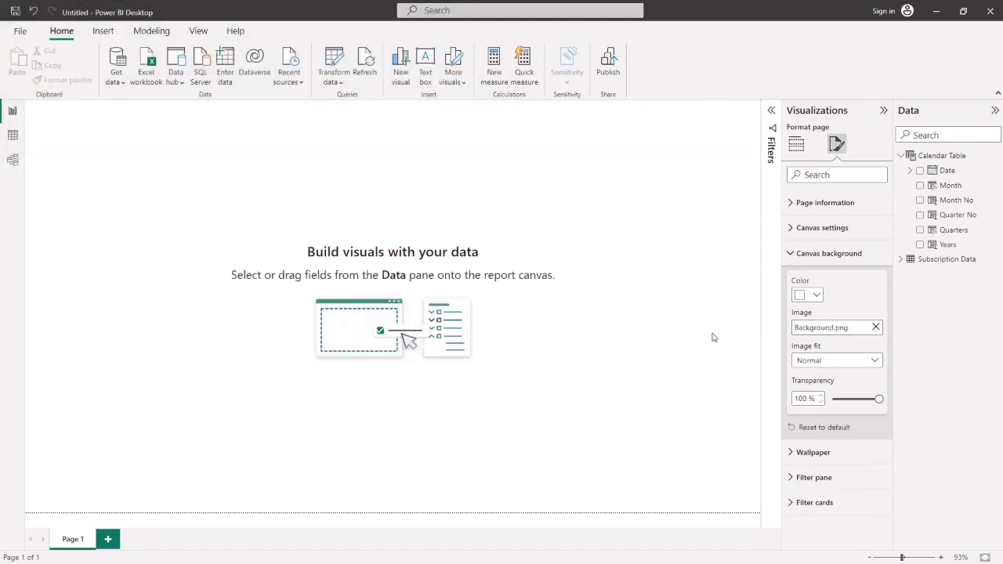
- Set the canvas background's image fit to Fit and its transparency to 0%, and collapse the Visualizations pane
left_click(815, 360)
left_click(807, 392)
left_click(834, 402)
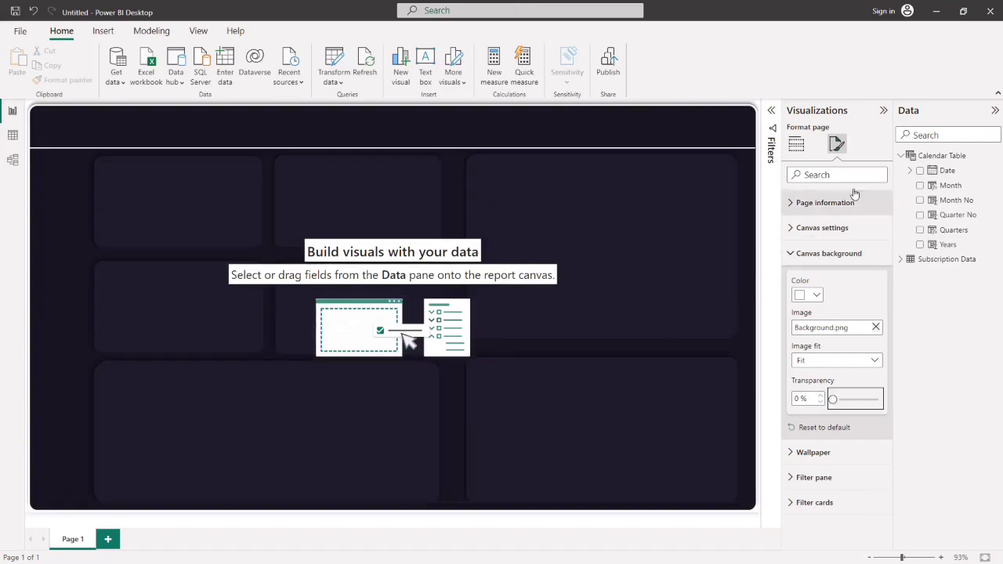
left_click(884, 110)
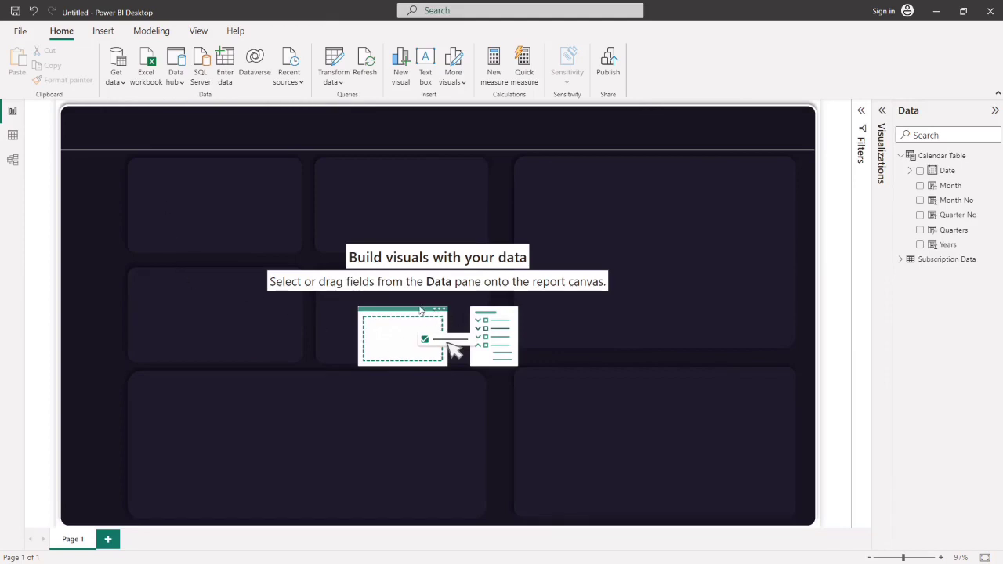
- Collapse the Calendar Table fields and create and load an empty manually entered table named All Measures
left_click(901, 155)
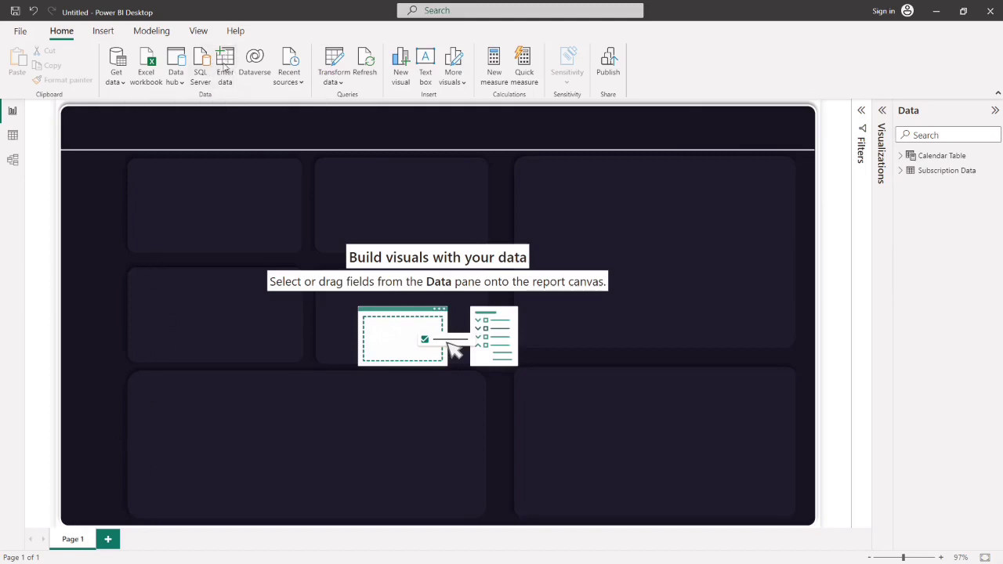
left_click(224, 68)
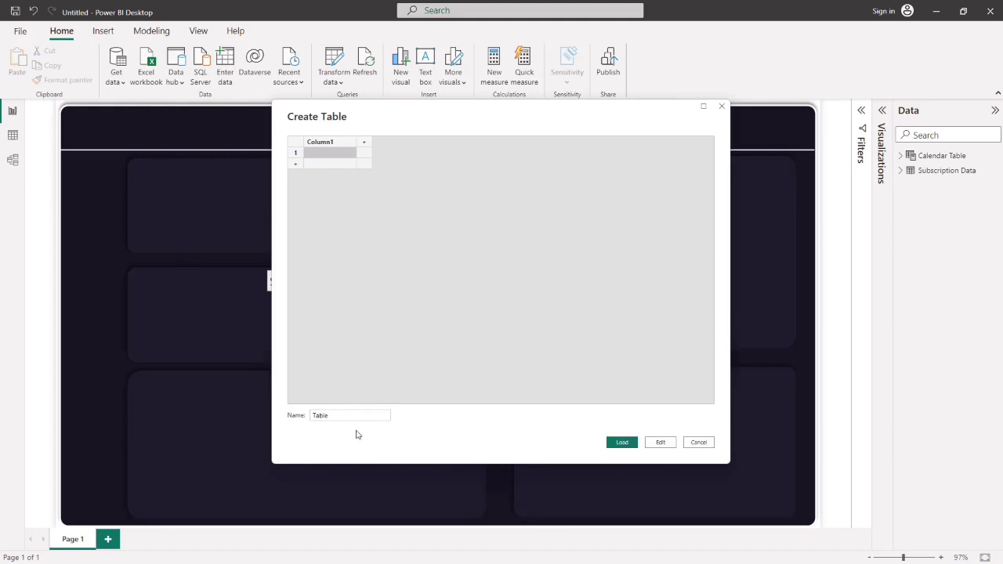
left_click(354, 415)
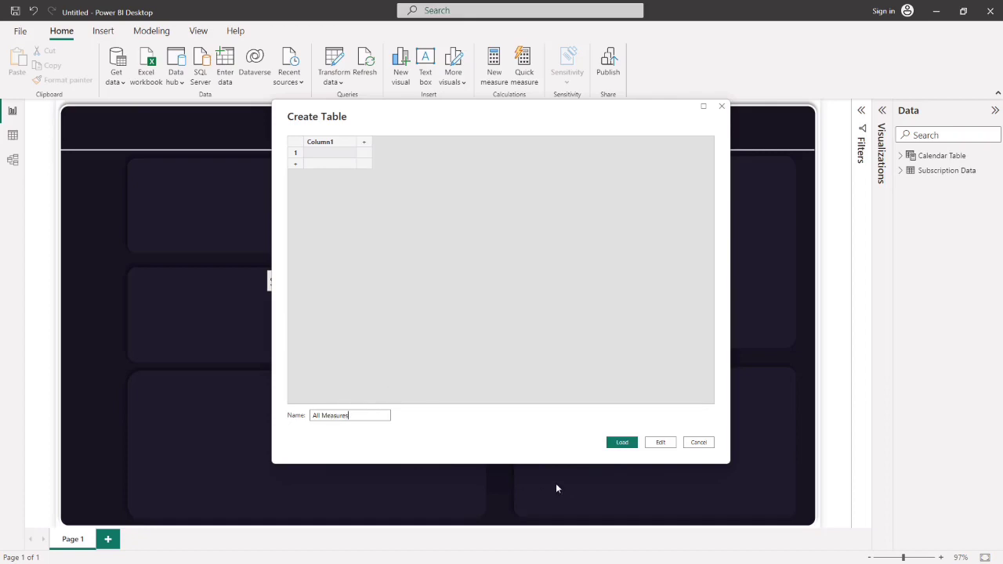
left_click(610, 443)
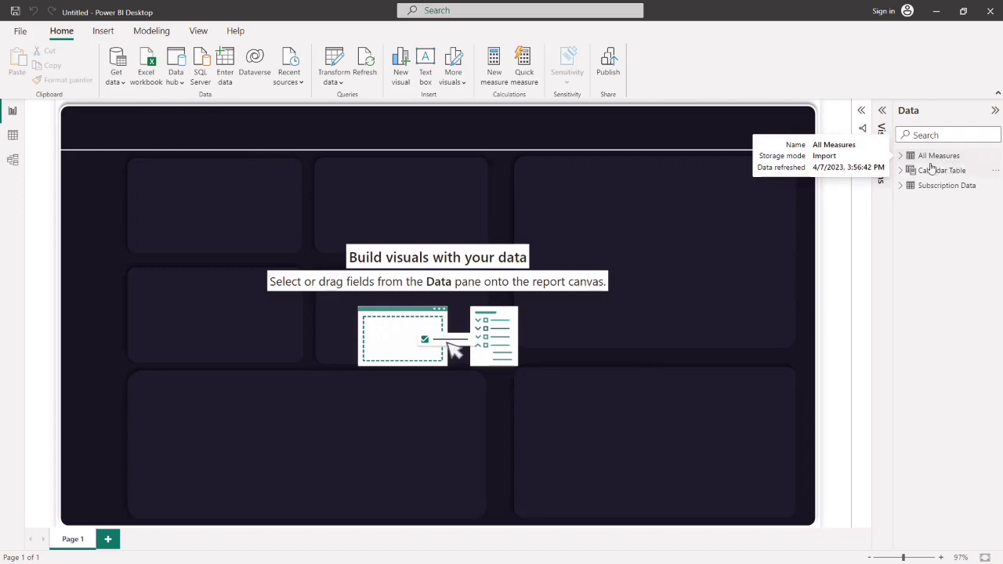
left_click(997, 157)
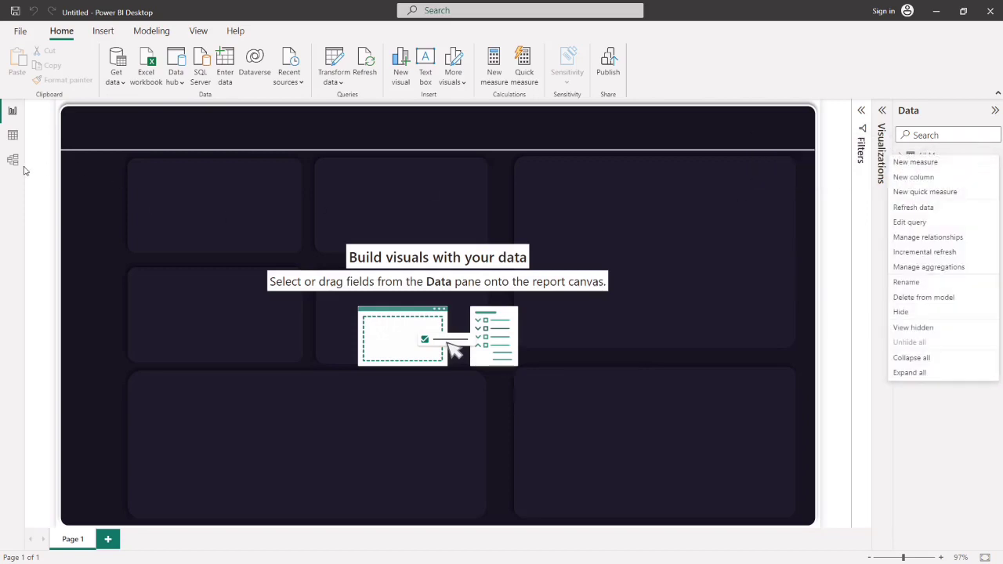
left_click(867, 244)
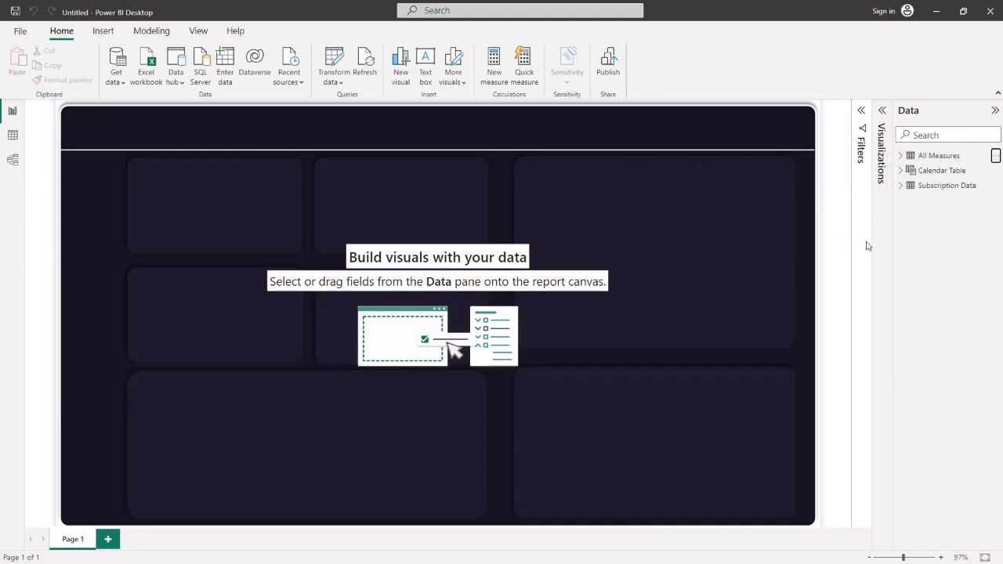
- Examine the values in the Subscription Data table's network technology, plan and subscription number columns, and return to the report page
left_click(13, 134)
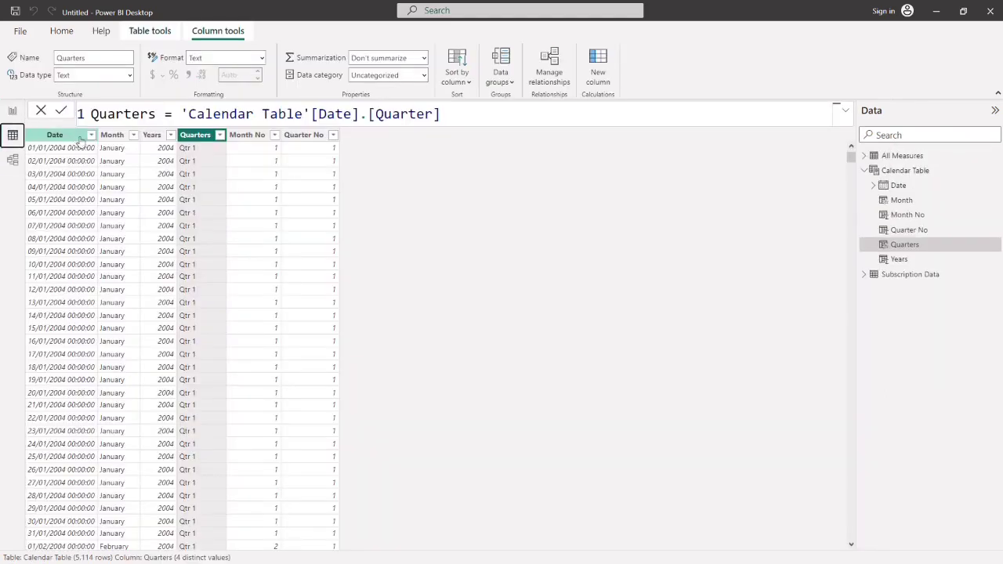
left_click(865, 171)
left_click(883, 188)
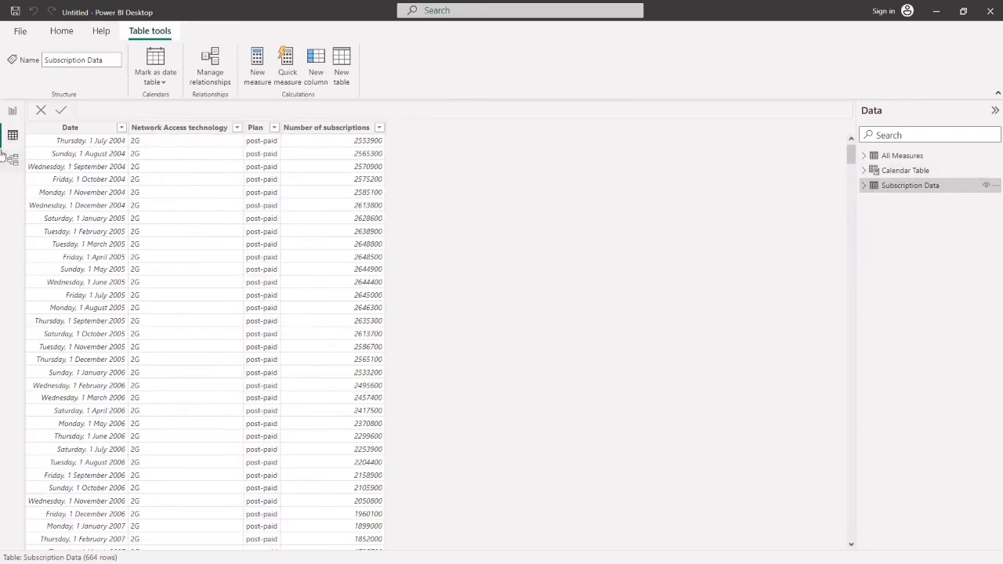
left_click(177, 129)
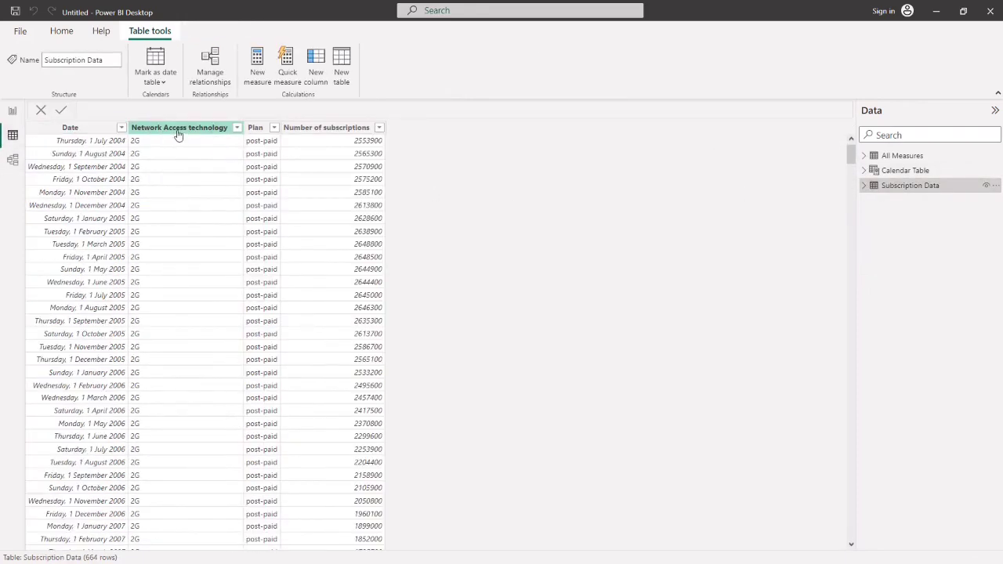
left_click(237, 127)
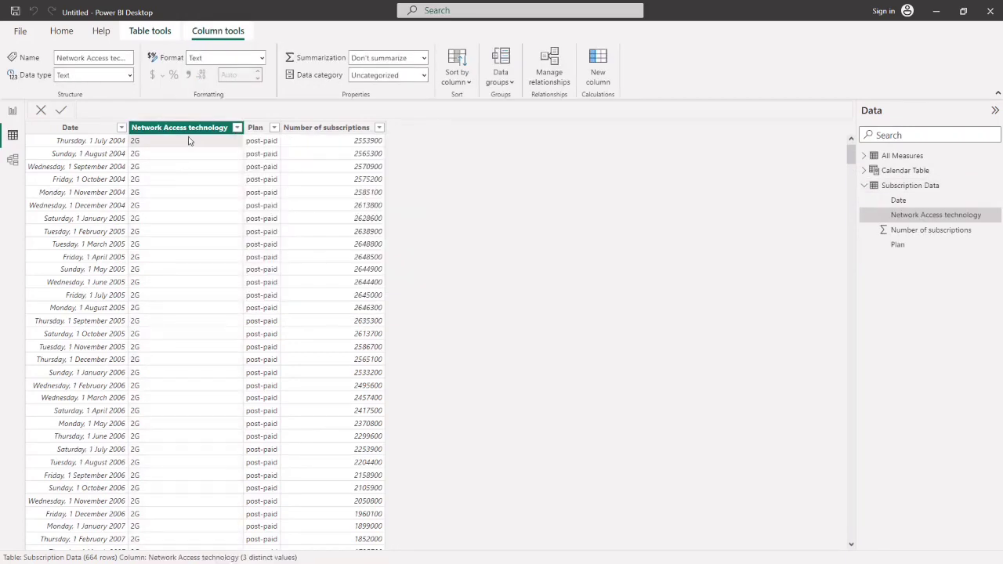
left_click(187, 141)
left_click(274, 127)
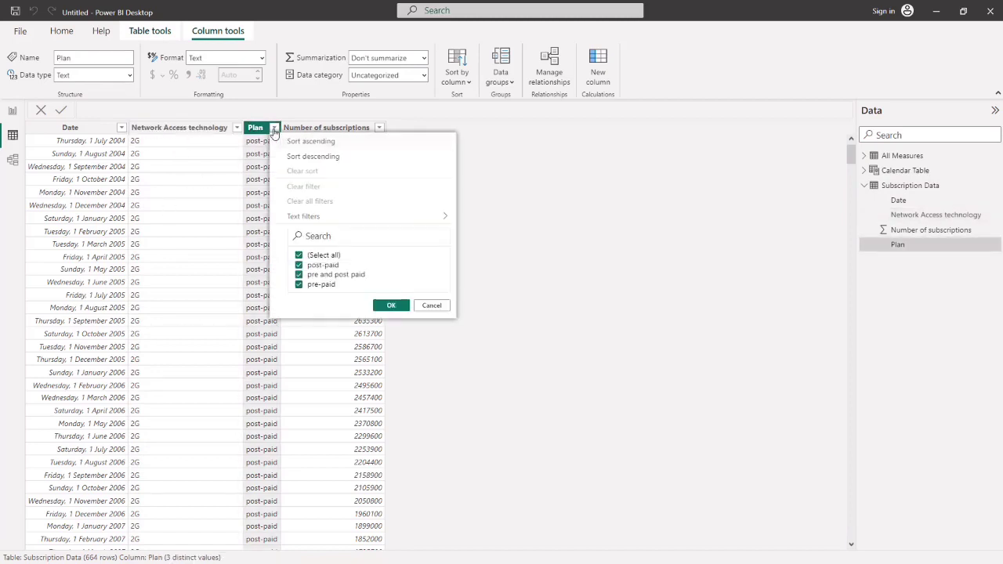
left_click(239, 153)
left_click(378, 128)
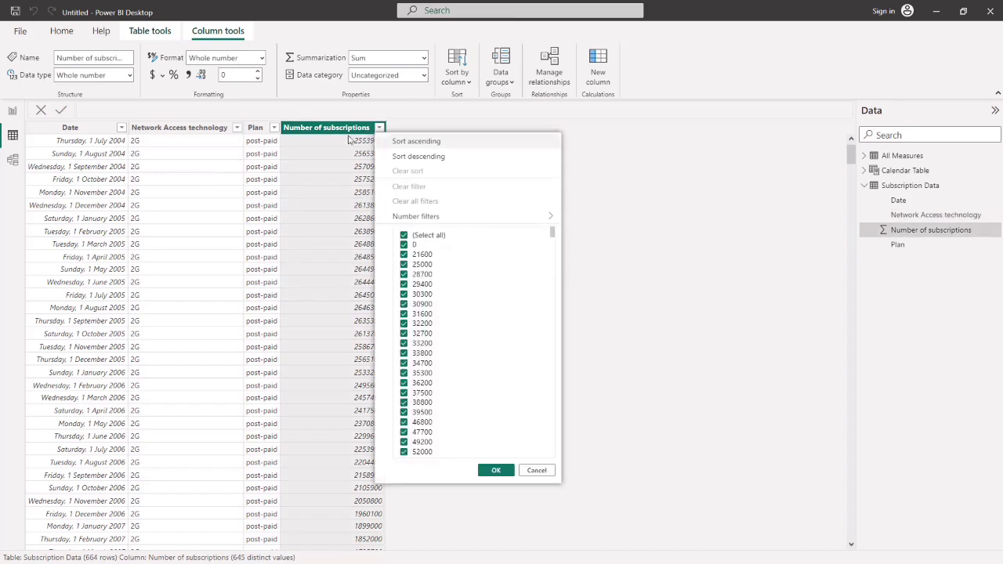
left_click(393, 156)
left_click(13, 111)
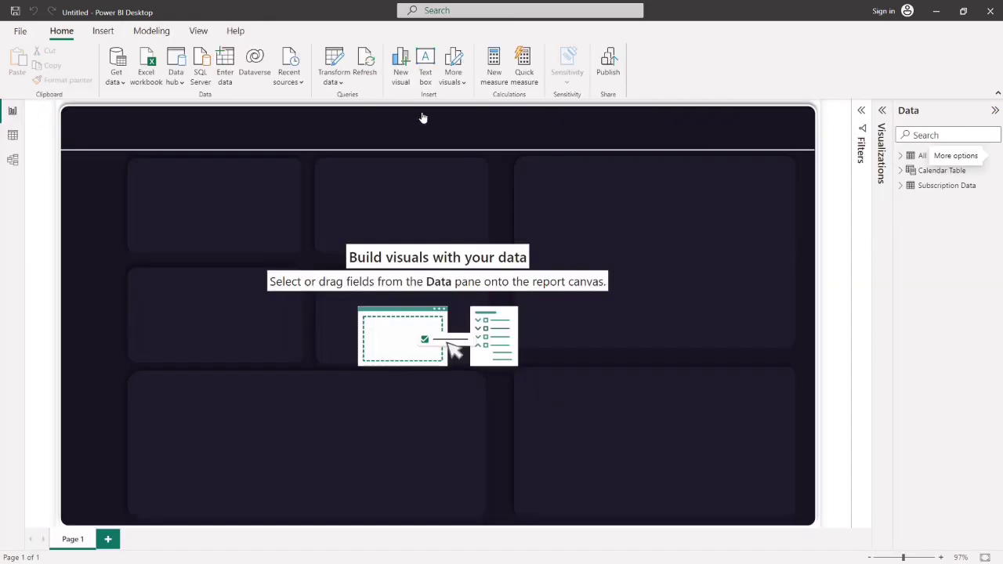
- Start a new measure in the All Measures table and name it Total Subcription
left_click(988, 155)
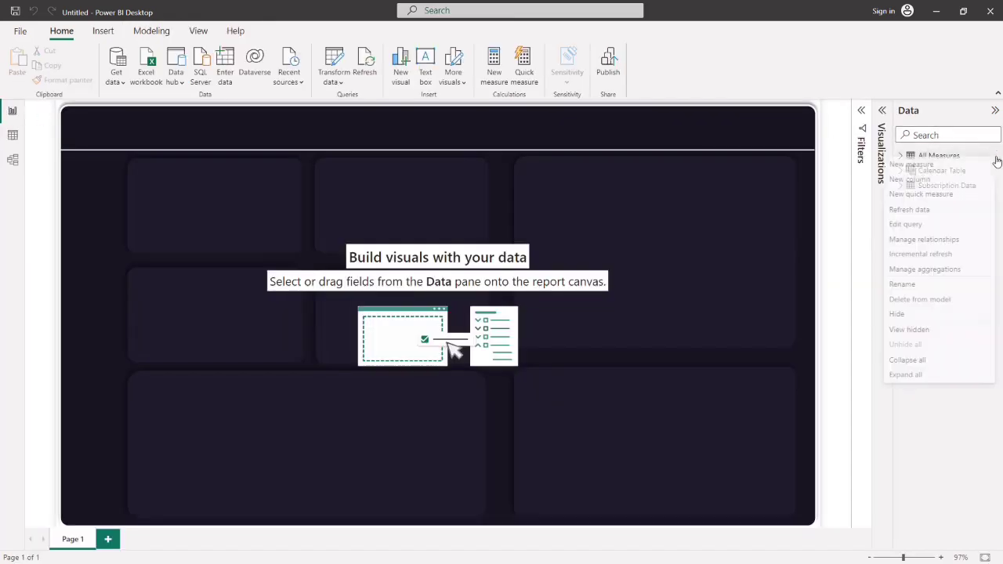
left_click(908, 167)
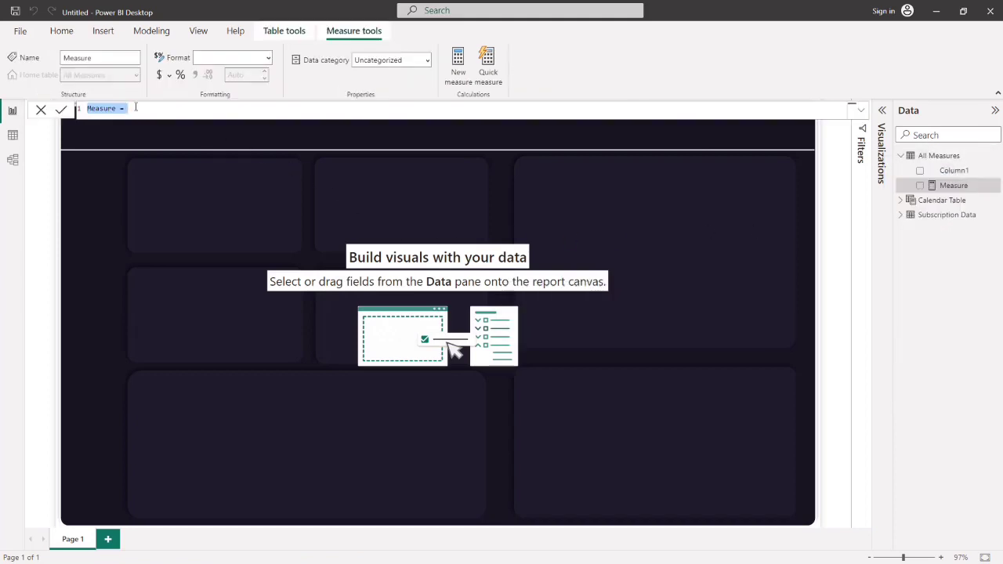
key("BackSpace")
scroll(136, 109, "up", 10)
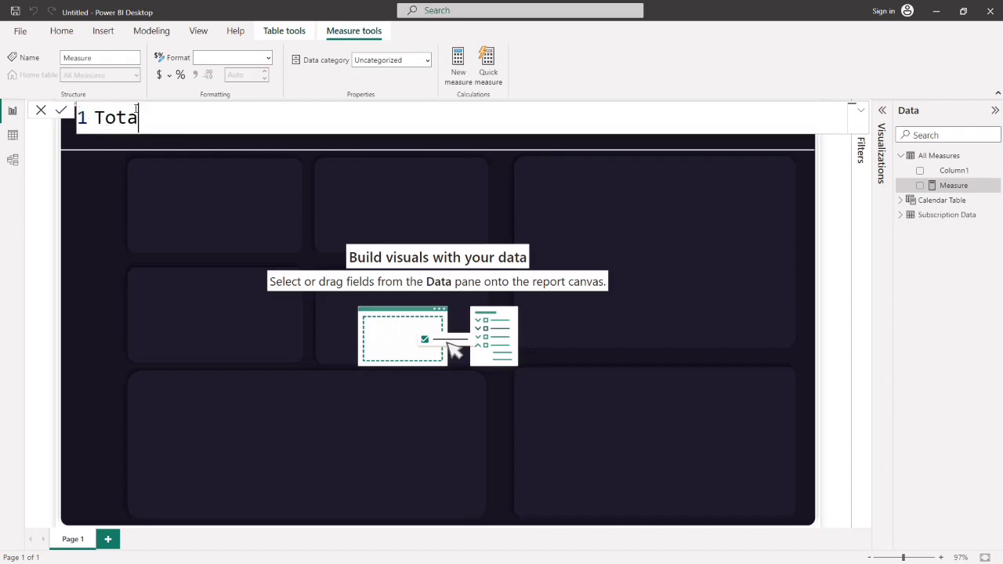
type("Total Subcrio")
key("BackSpace")
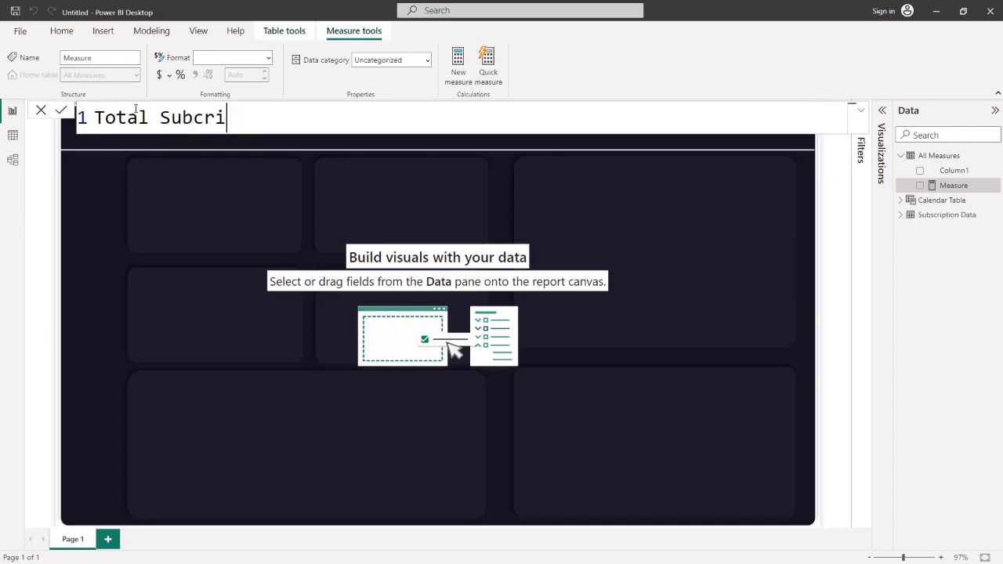
type("ption")
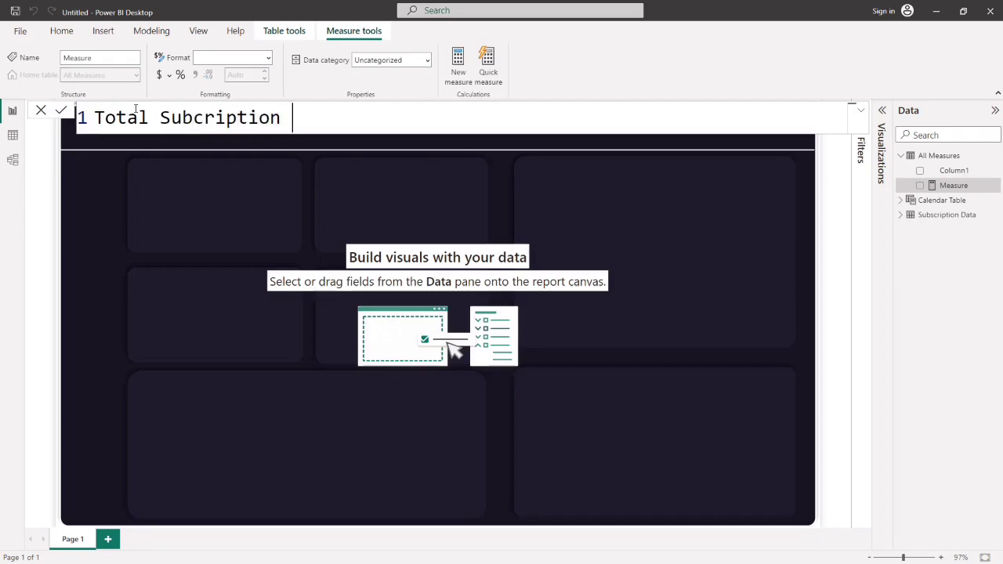
- Define the Total Subcription measure as SUM('Subscription Data'[Number of subscriptions]) and commit the formula
type(" = sum")
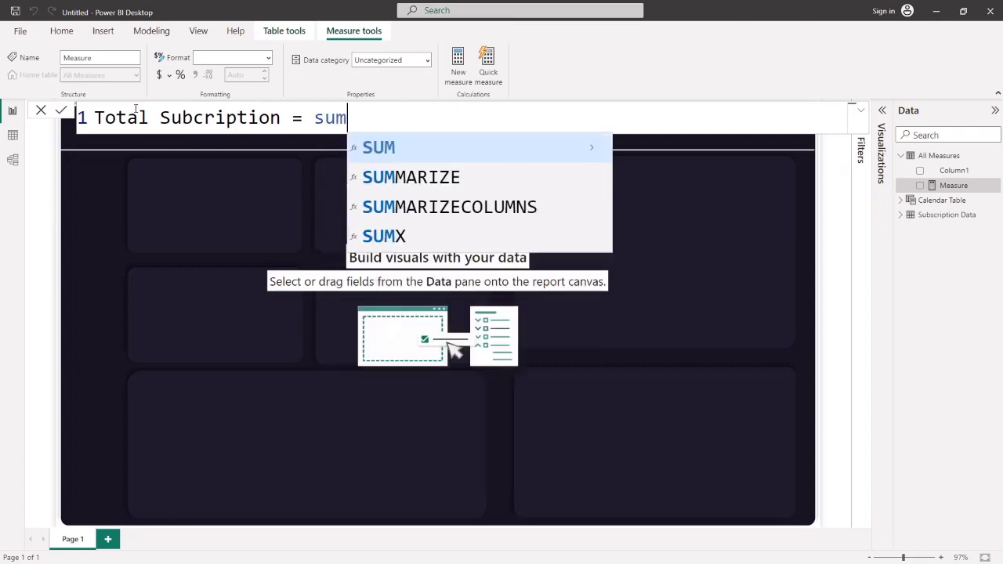
key("Tab")
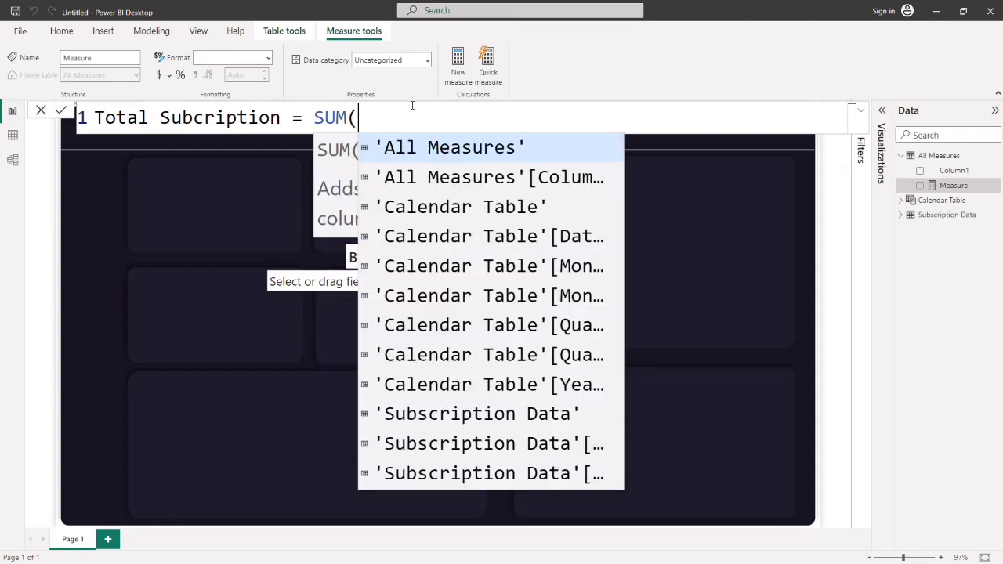
type("su")
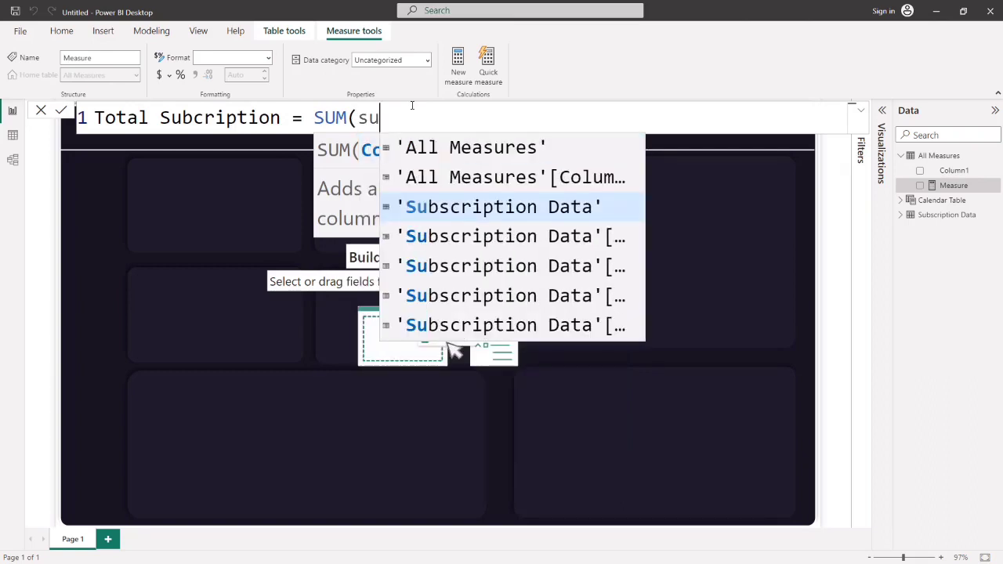
type("br")
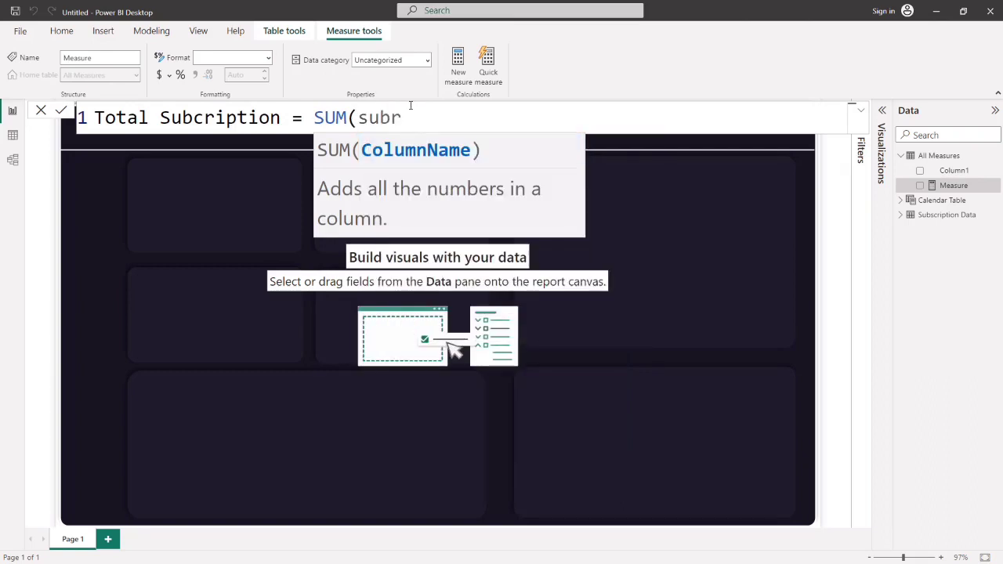
key("BackSpace")
key("BackSpace")
key("BackSpace")
key("BackSpace")
type("nu")
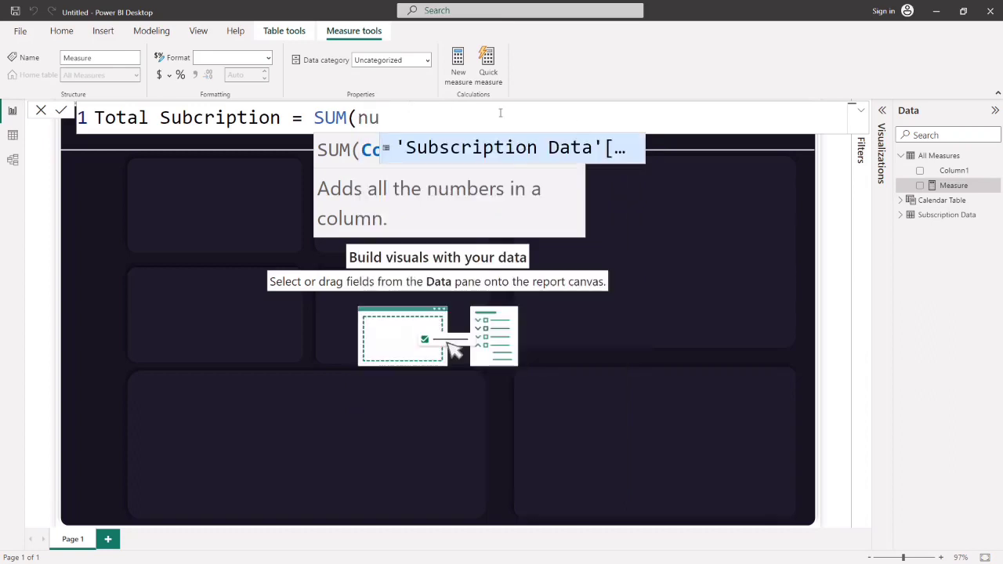
left_click(562, 146)
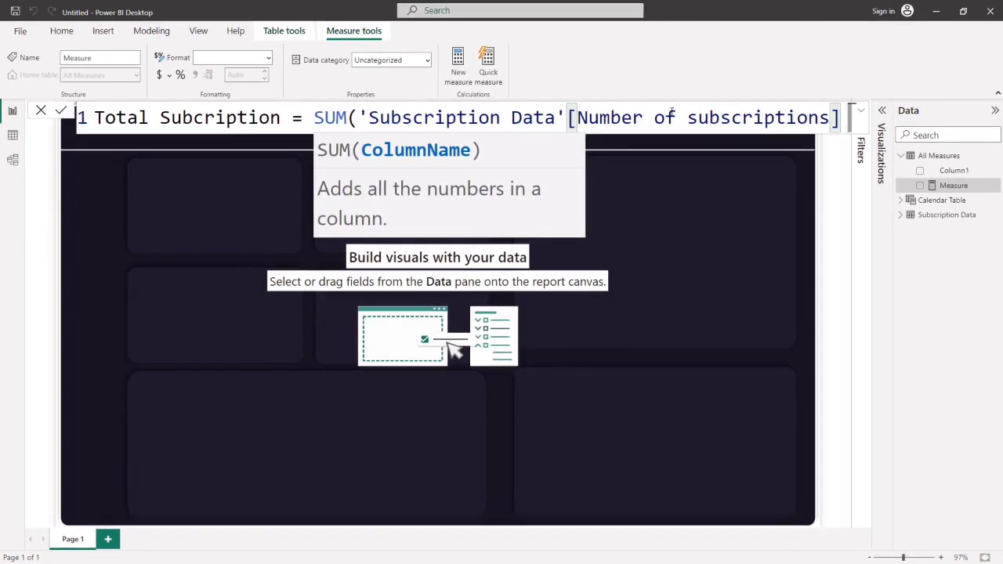
left_click(642, 118)
scroll(645, 116, "down", 1)
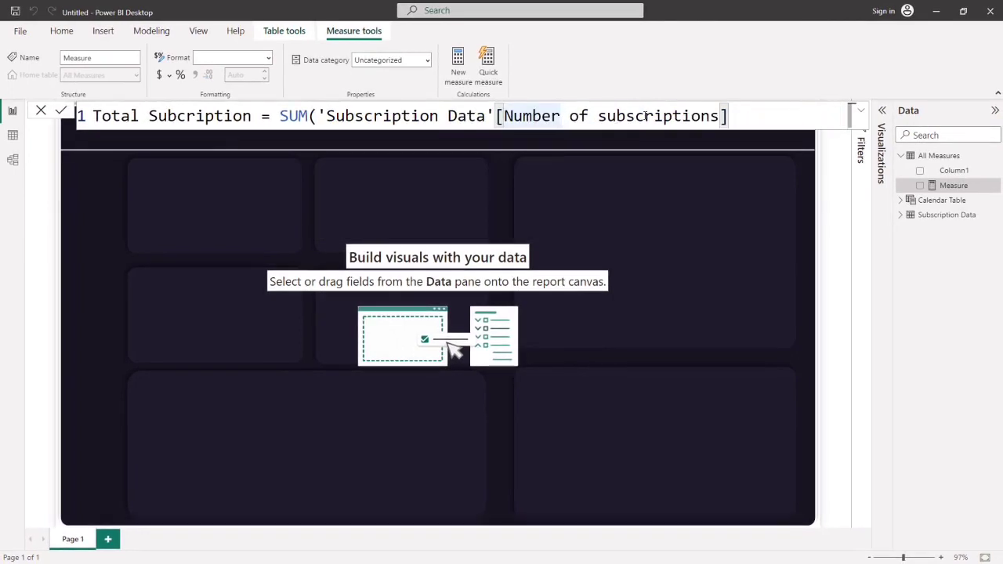
left_click(744, 117)
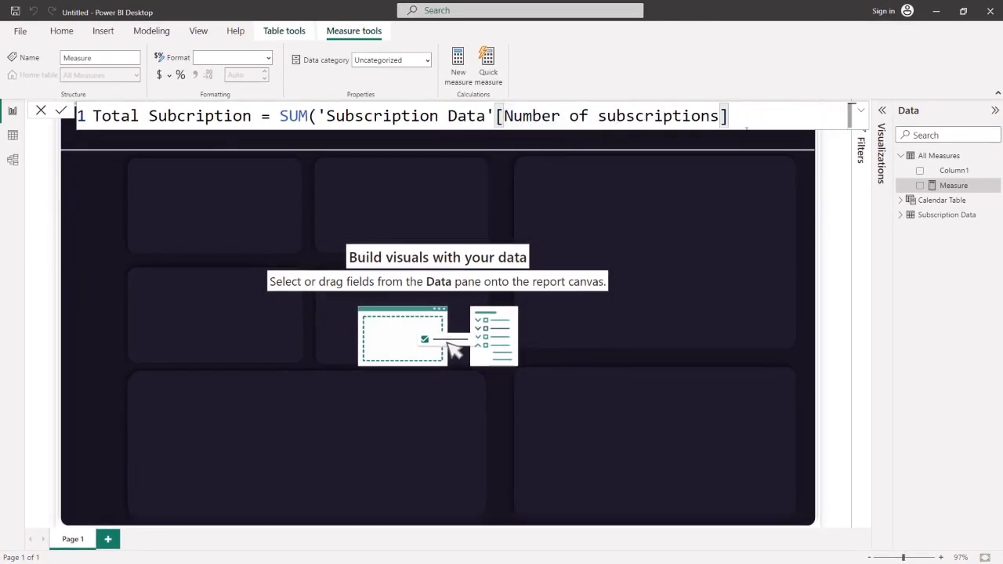
type(")")
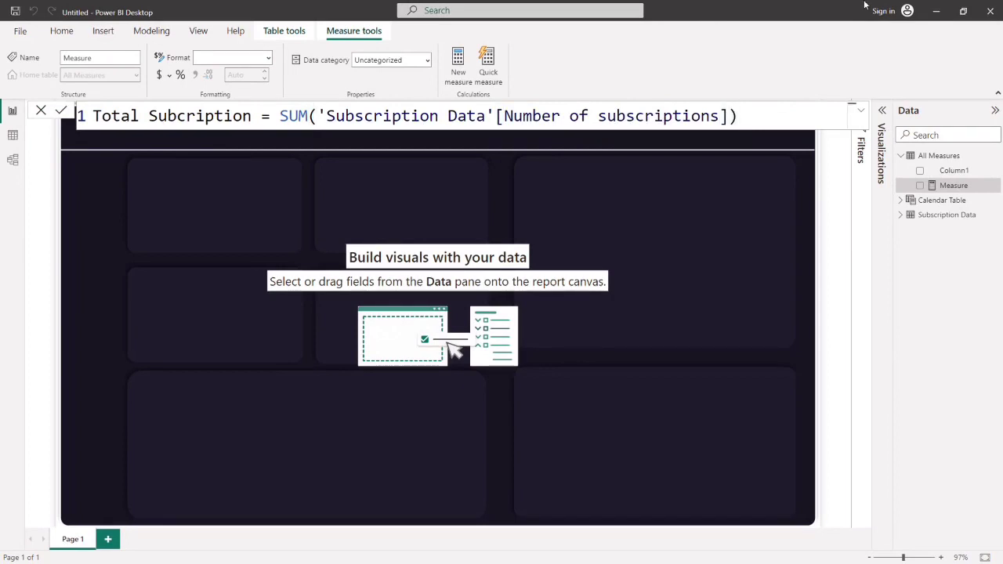
key("Return")
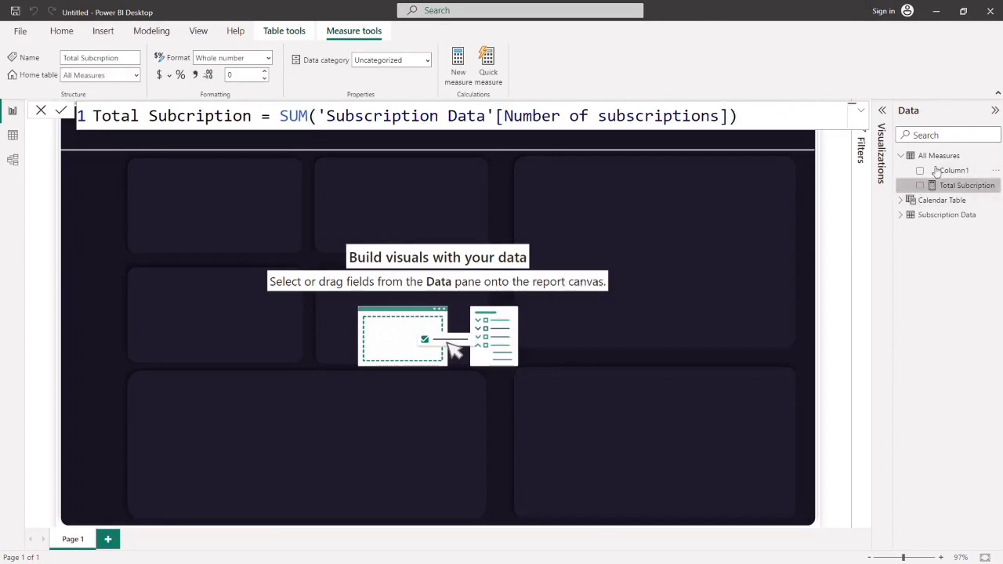
- Delete Column1 from the All Measures table and format the Total Subcription measure with a thousands separator
left_click(995, 170)
left_click(925, 268)
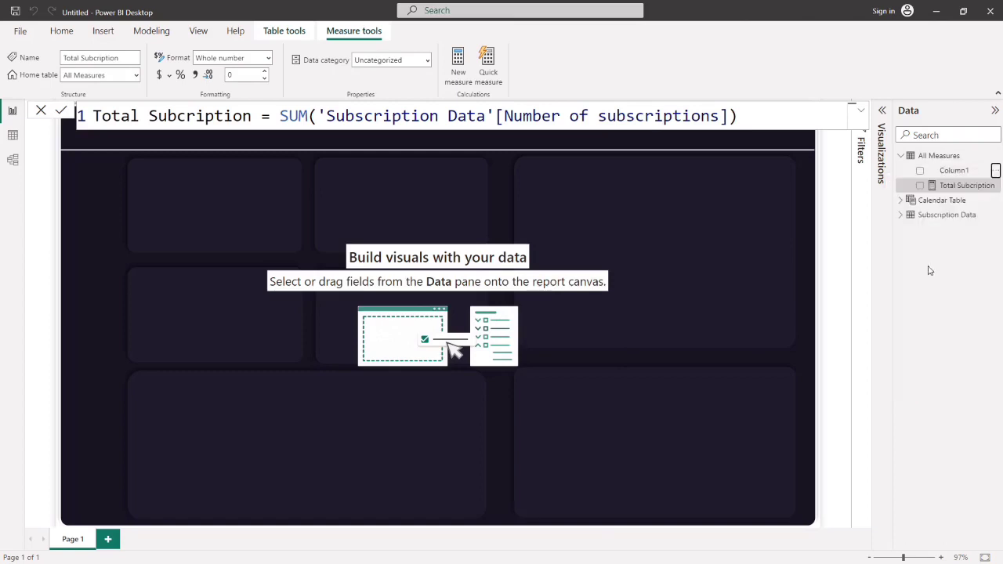
left_click(572, 312)
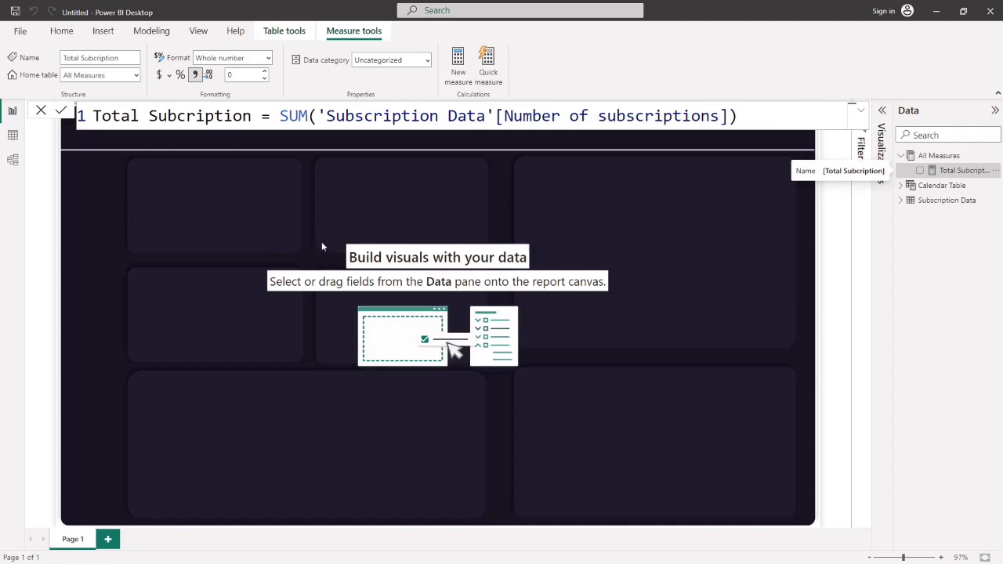
- Add a card visual showing the Total Subcription measure, collapse the Filters pane, and shrink and place the card over the upper-left tile
left_click(882, 112)
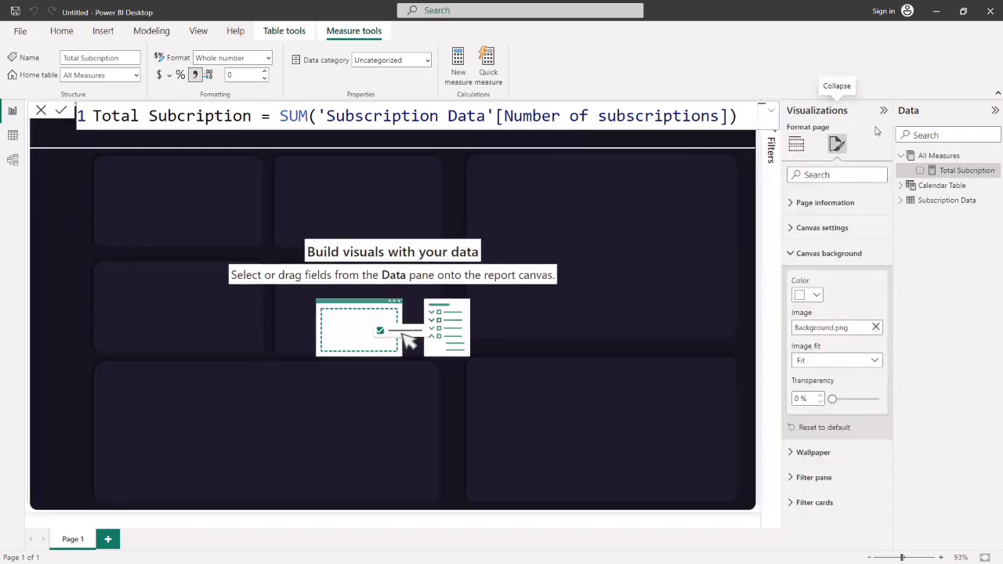
left_click(797, 145)
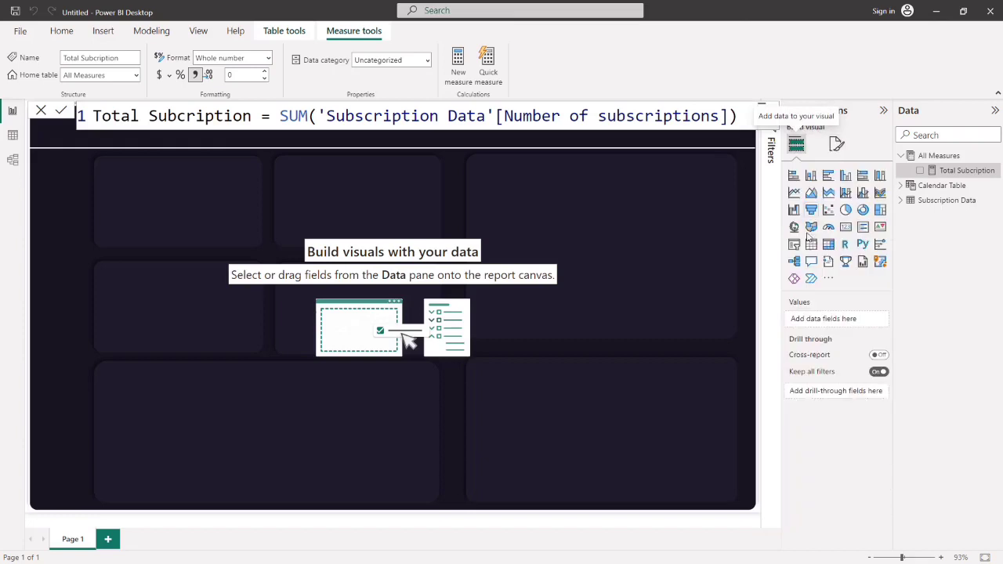
left_click(846, 227)
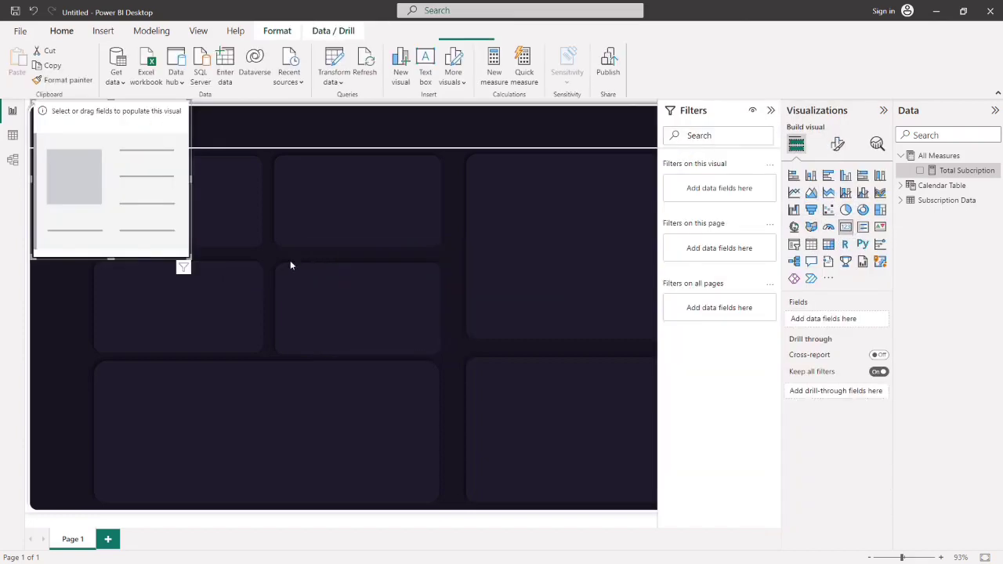
left_click_drag(100, 185, 292, 276)
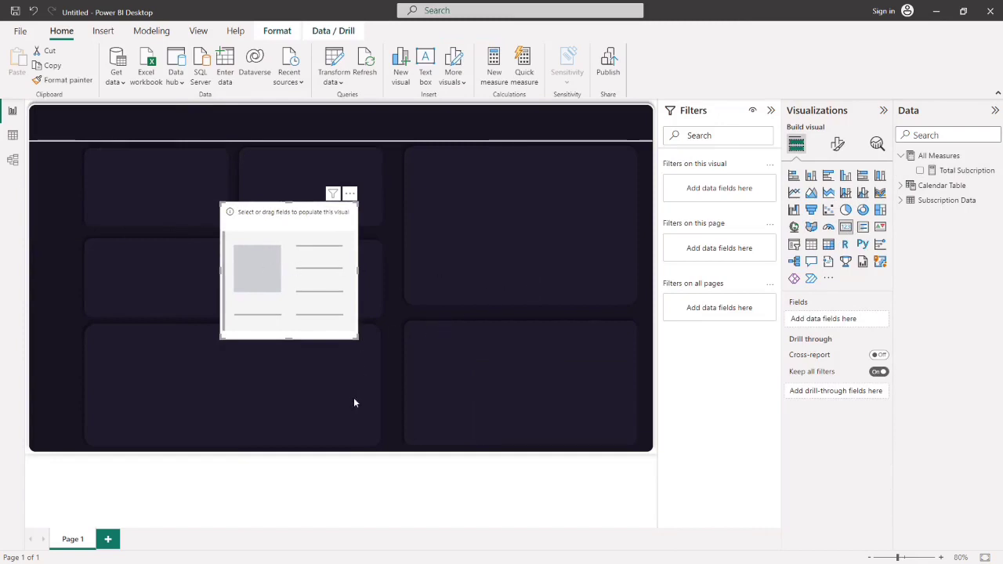
left_click(771, 111)
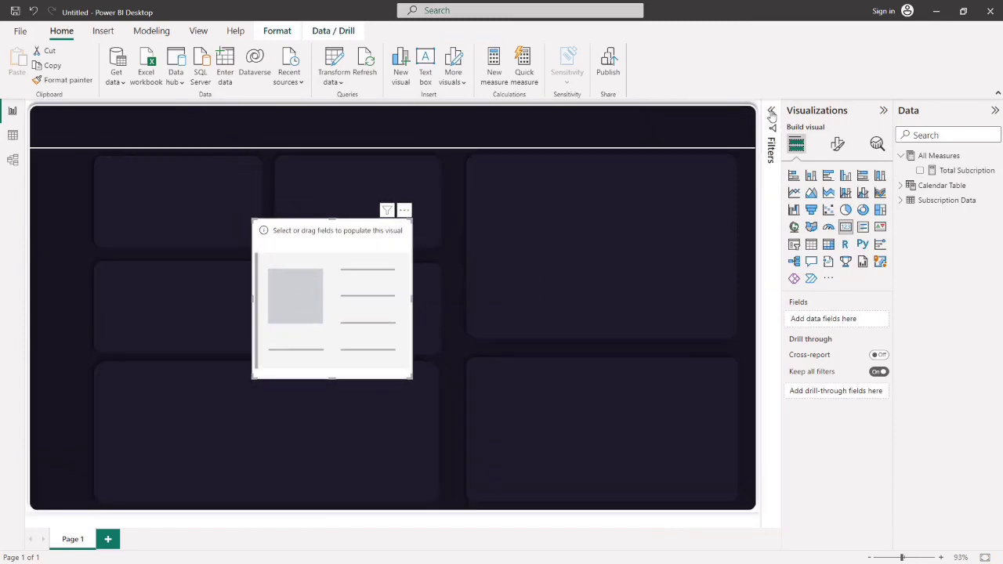
left_click(920, 171)
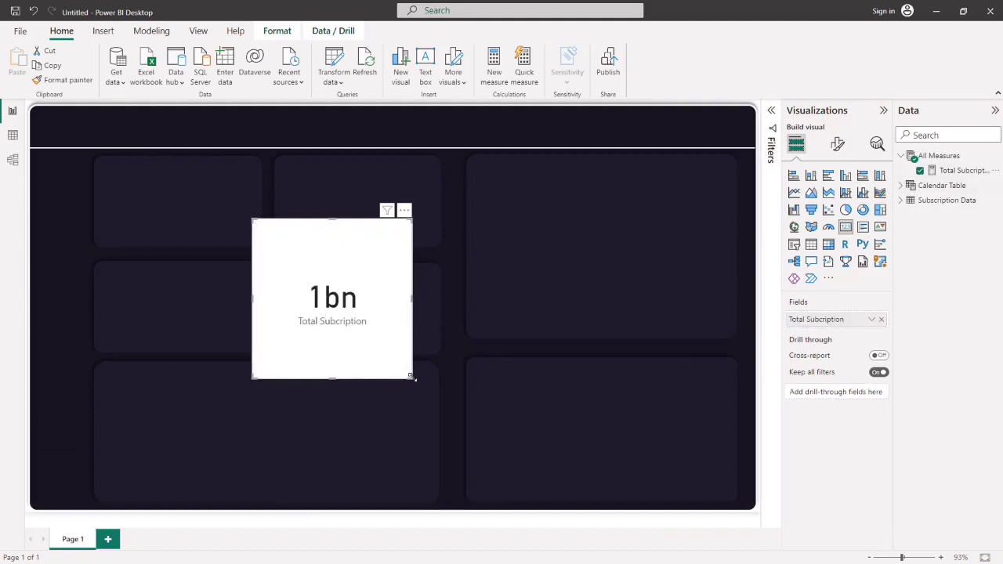
left_click_drag(411, 378, 278, 242)
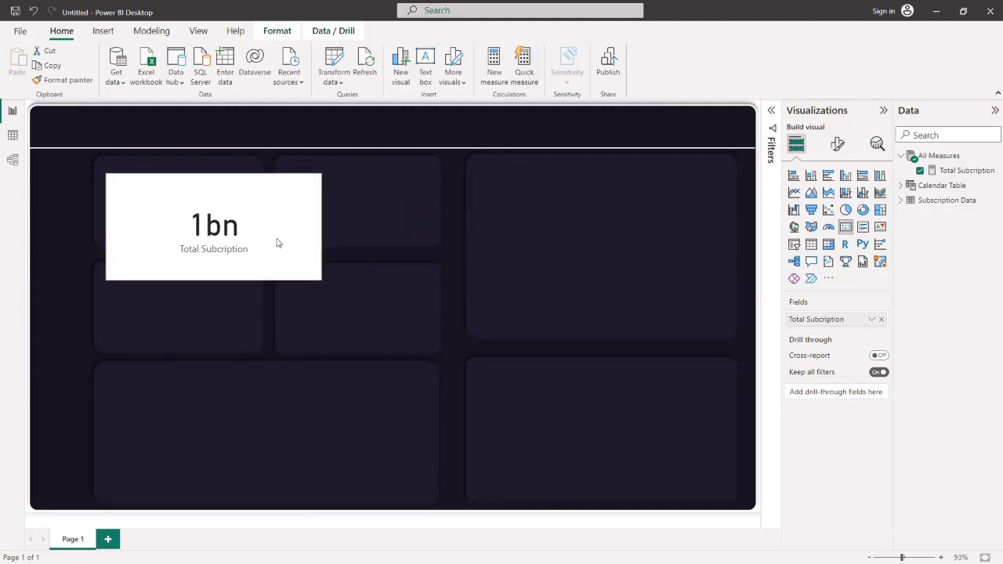
- Set the card's callout value display units to None and slightly reduce the card's height
left_click(838, 144)
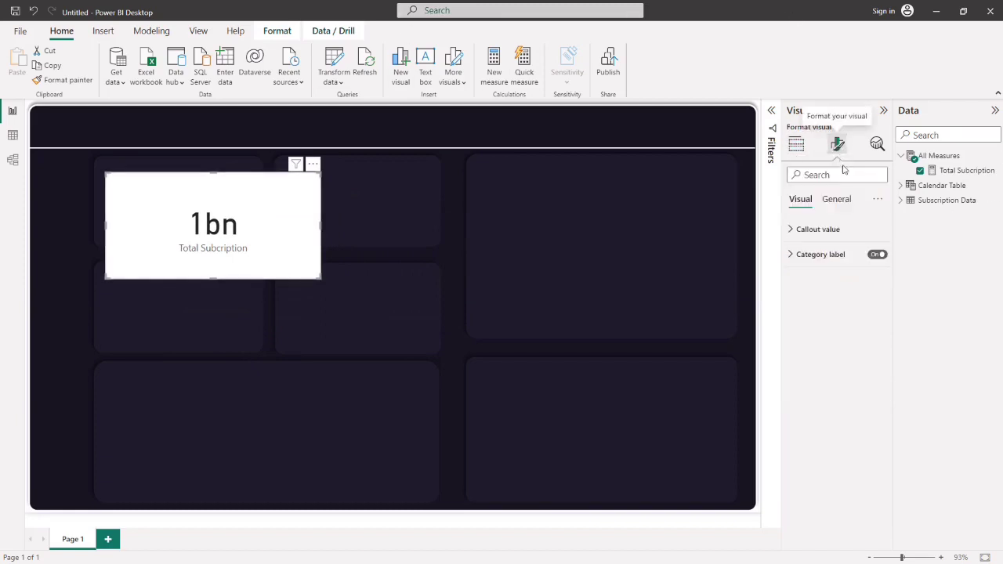
left_click(804, 229)
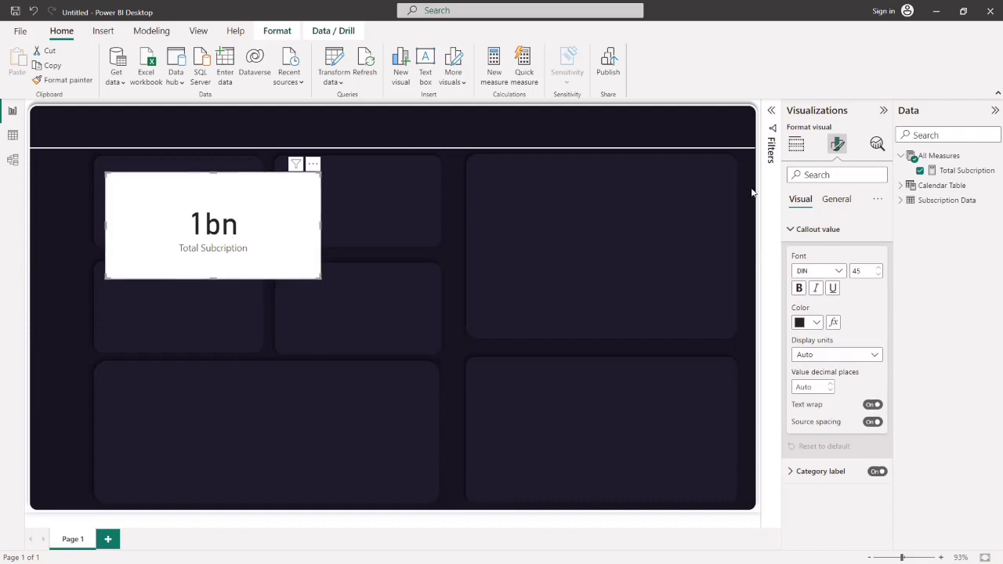
left_click(796, 229)
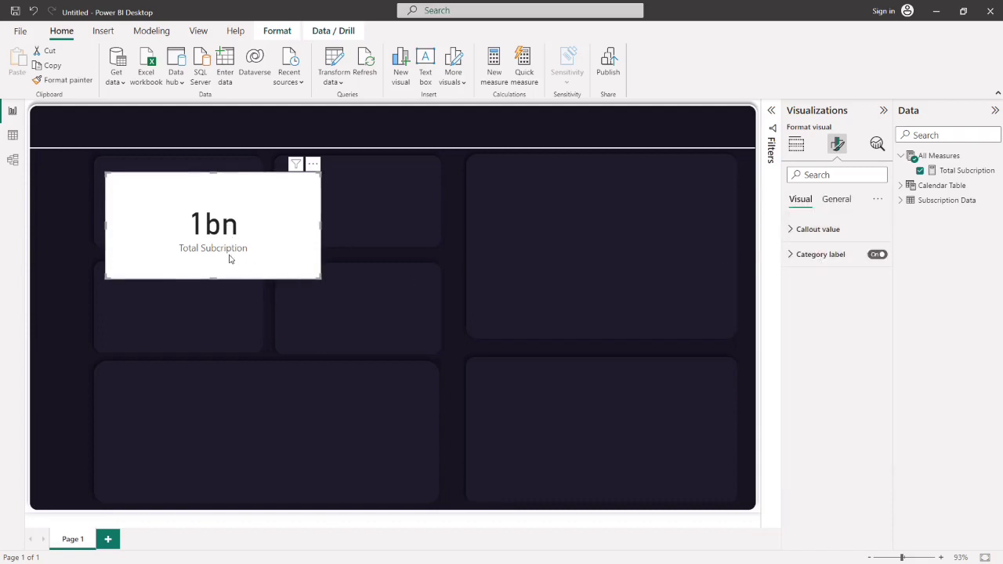
left_click(790, 230)
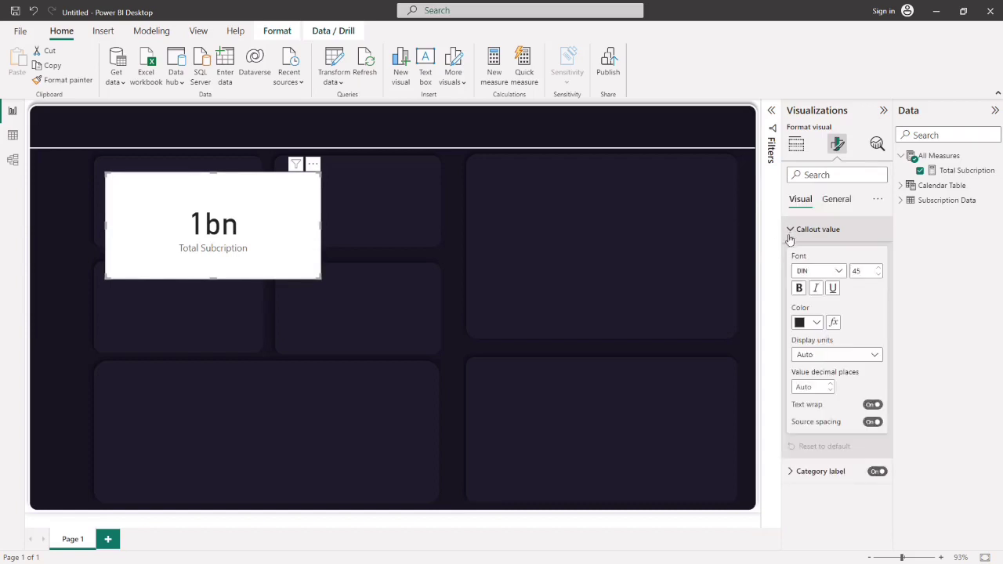
left_click(867, 357)
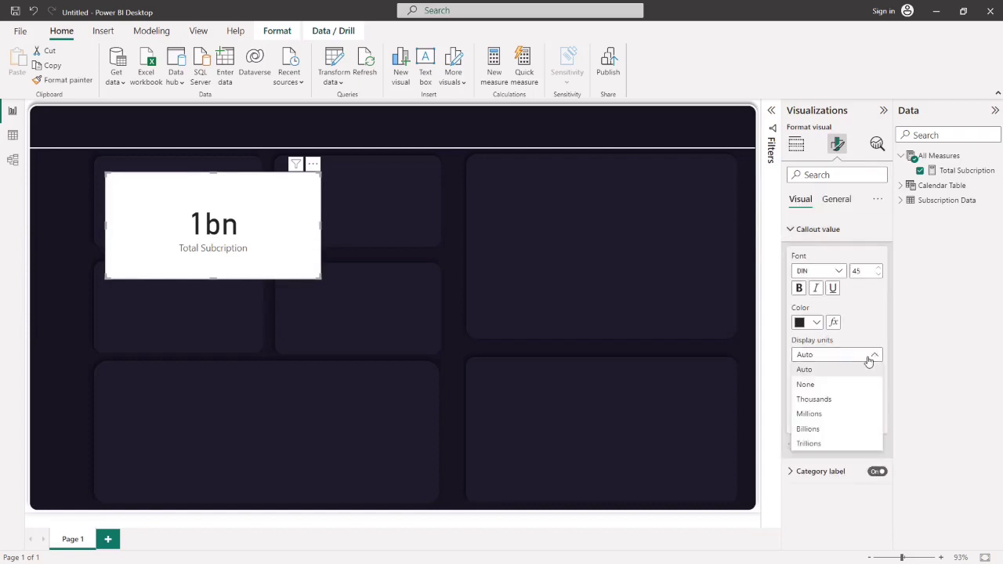
left_click(829, 384)
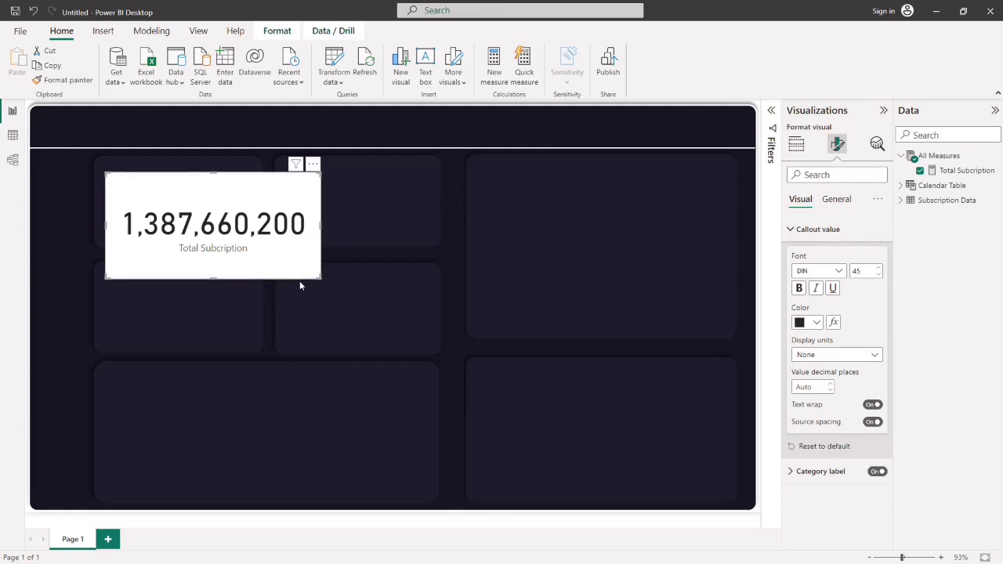
mouse_move(316, 275)
left_mouse_down()
mouse_move(278, 247)
mouse_move(302, 243)
mouse_move(322, 275)
left_mouse_up()
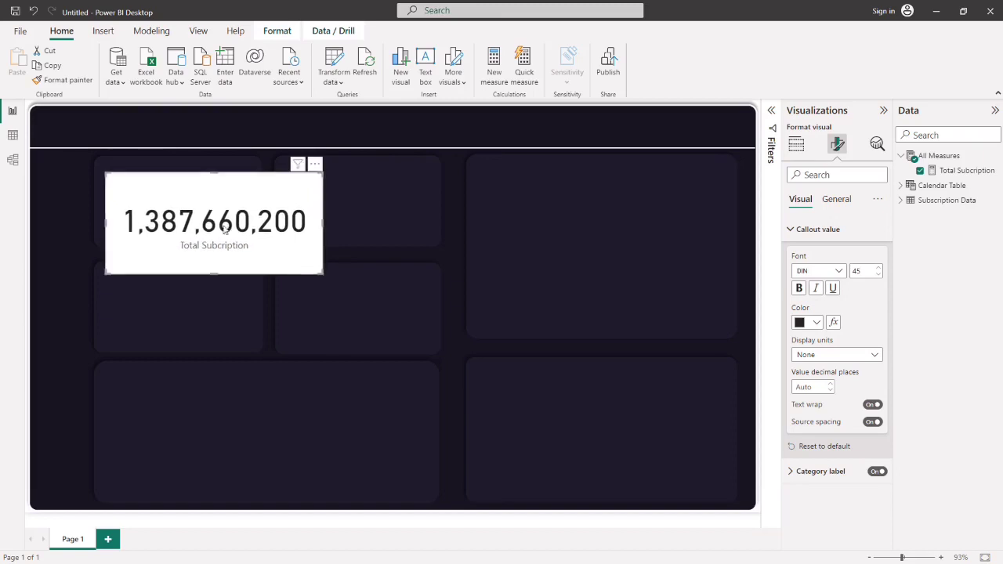
- Set the card's callout value font size to 26 and turn off its category label
left_click(878, 275)
left_click(878, 274)
left_click(878, 275)
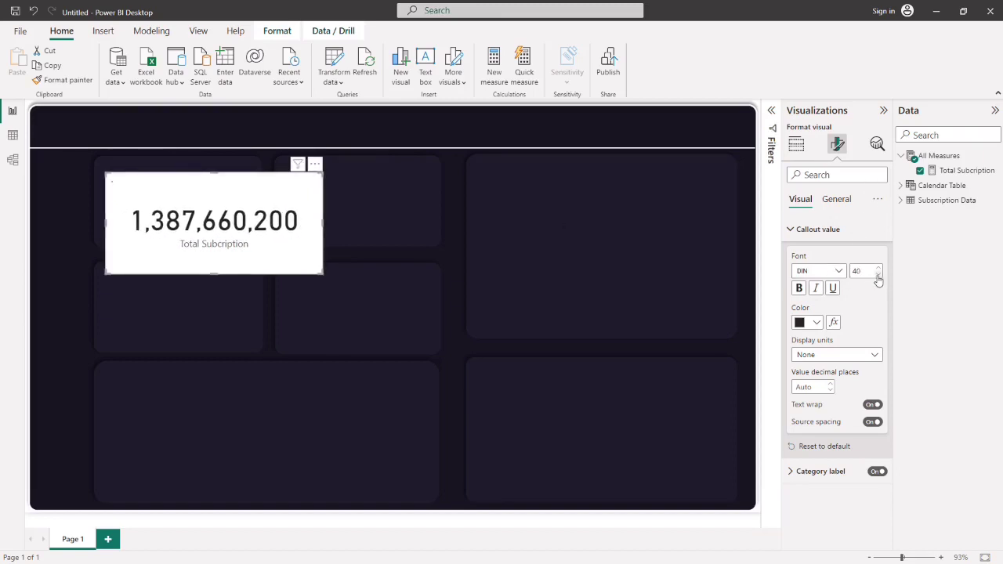
left_click(878, 274)
left_click(878, 275)
left_click(878, 275)
left_click(878, 274)
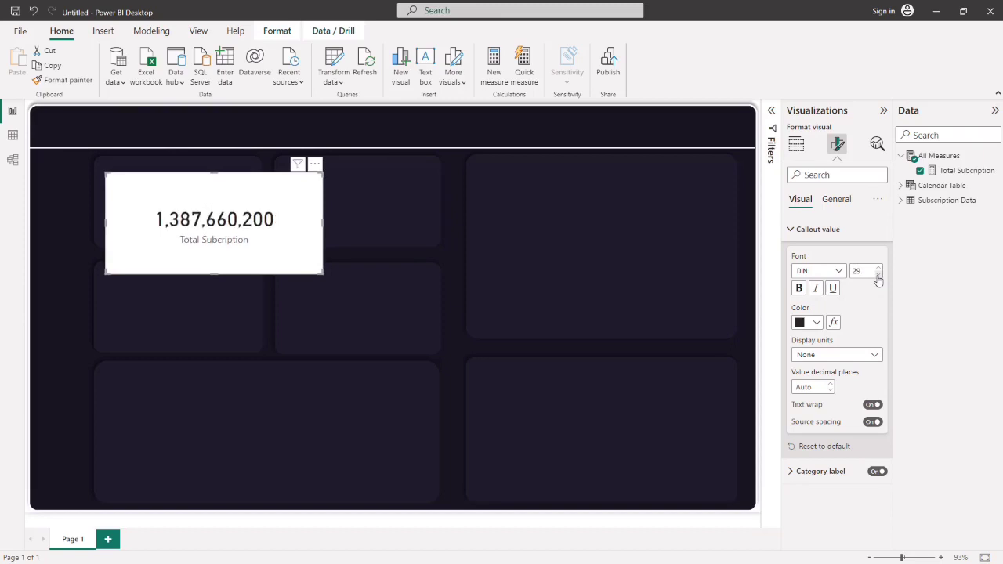
left_click(878, 275)
left_click(878, 275)
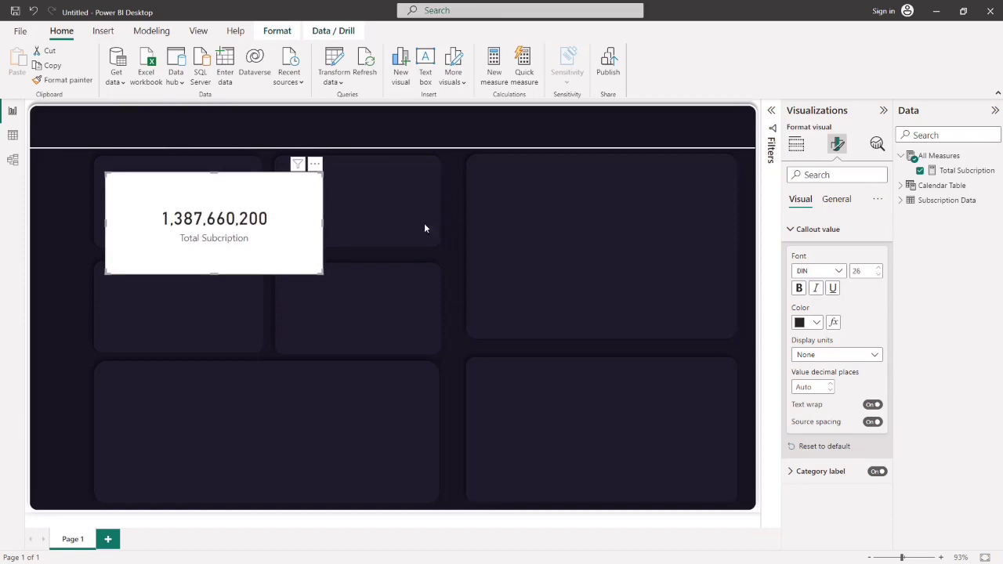
left_click(877, 471)
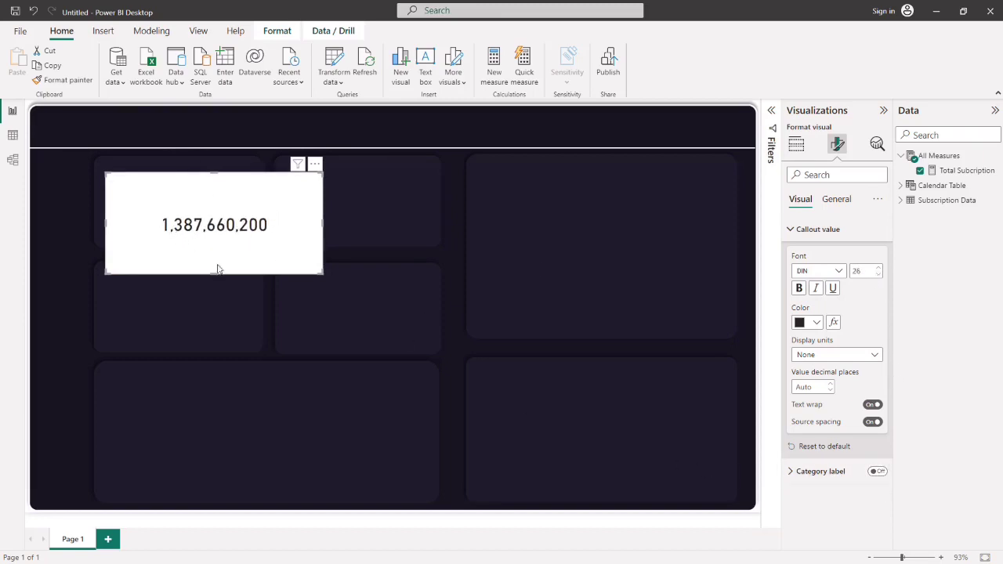
- Reduce the Total Subcription card's height and width and position it inside the upper-left tile
left_click_drag(218, 272, 218, 231)
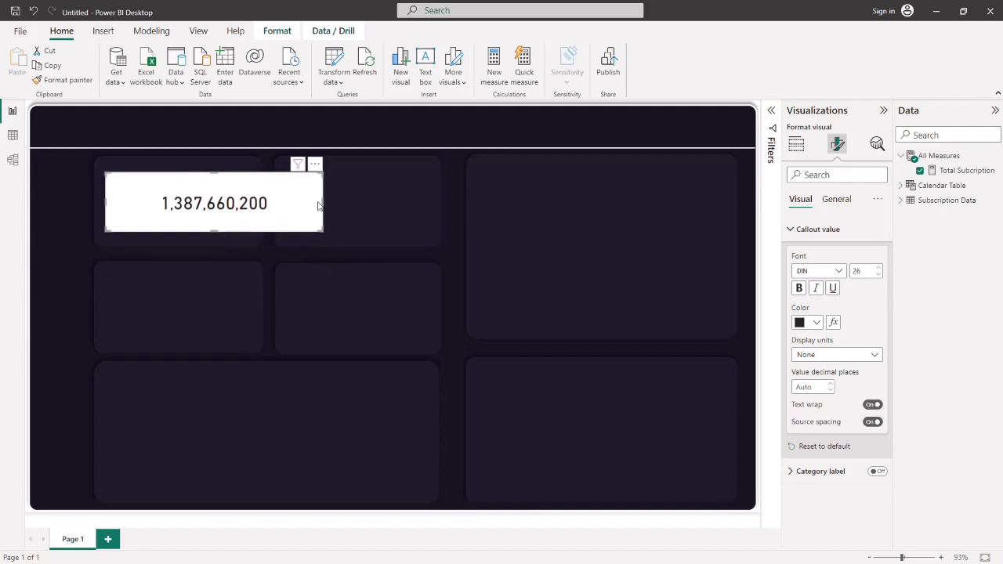
left_click(324, 202)
left_click(319, 206)
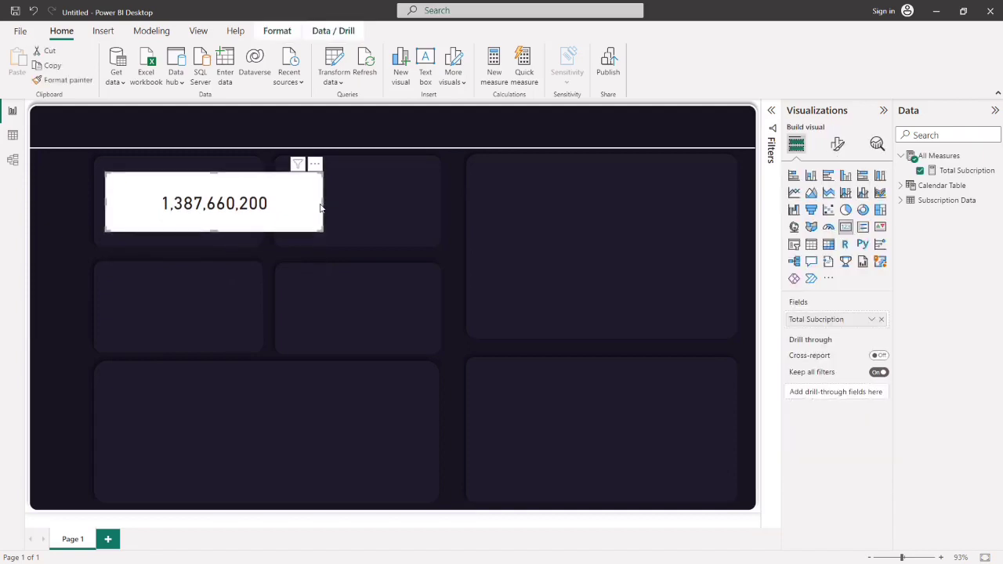
left_click_drag(322, 202, 212, 211)
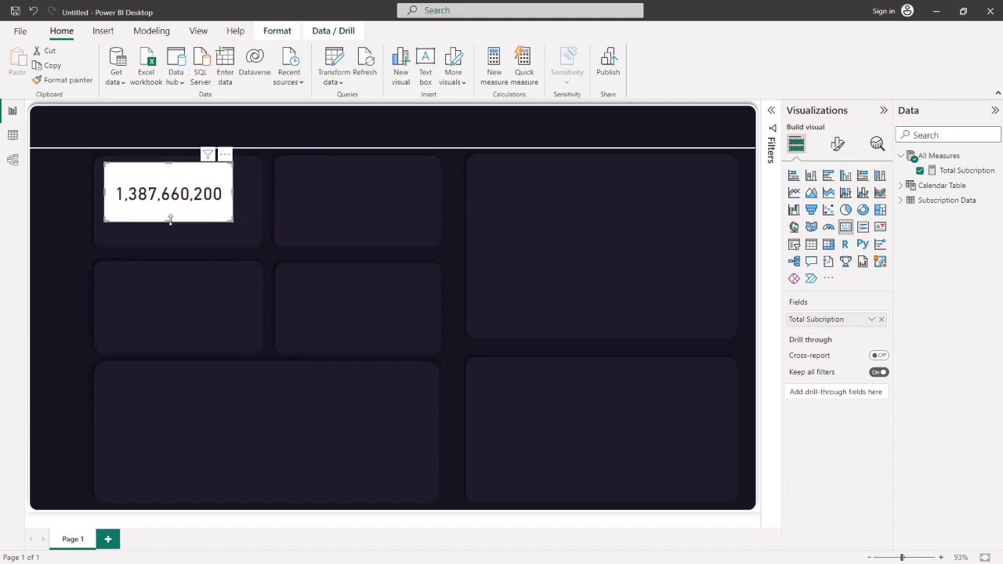
- Set the card's callout value font size to 20 and make it bold
left_click(837, 144)
left_click(807, 230)
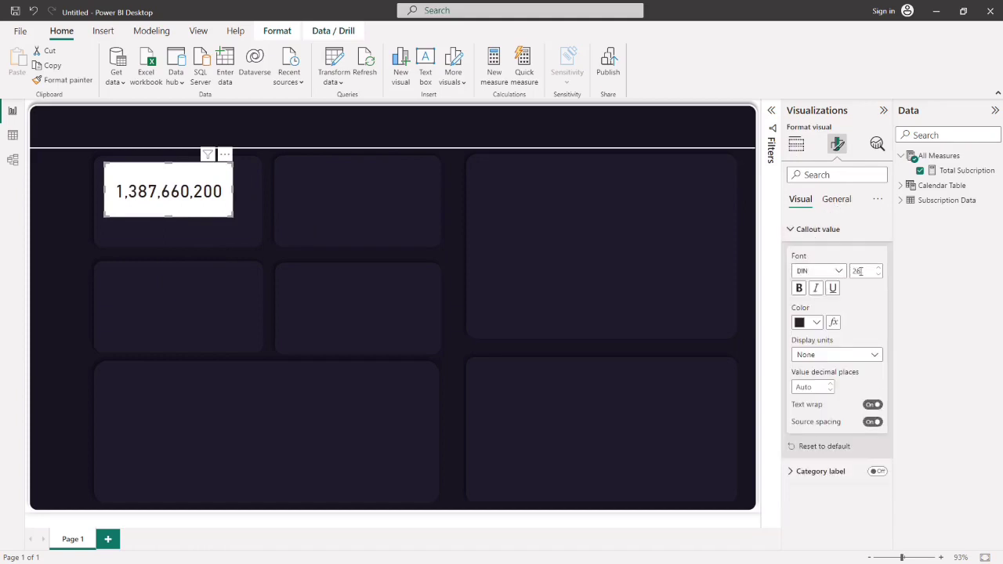
left_click(878, 276)
left_click(878, 276)
left_click(878, 275)
left_click(878, 276)
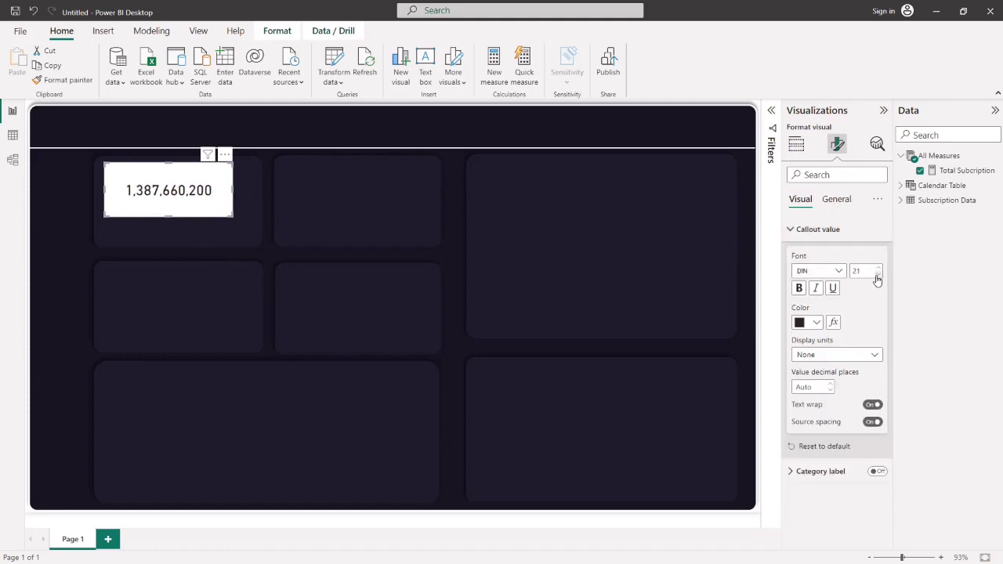
left_click(878, 276)
left_click(878, 276)
left_click(878, 276)
left_click(879, 267)
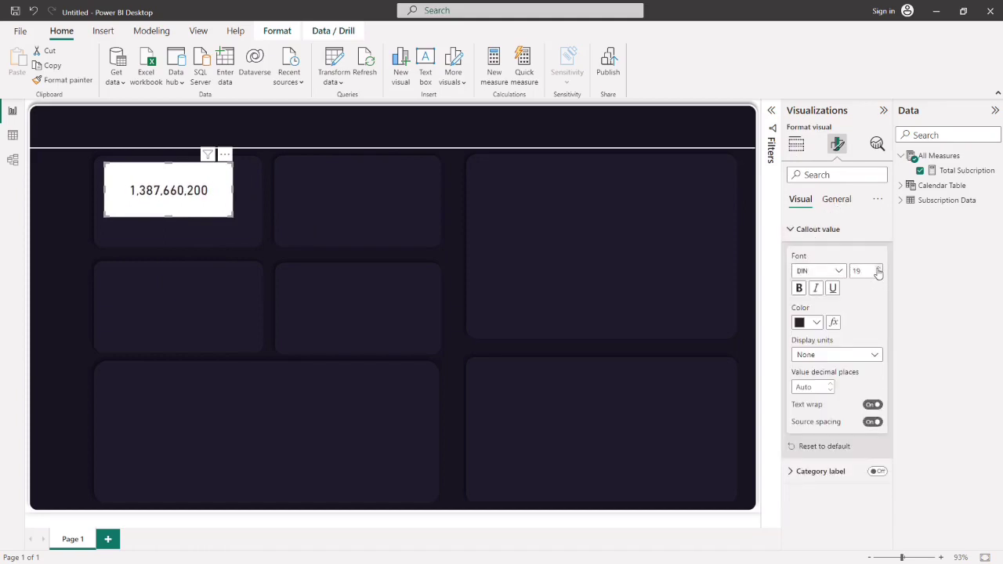
left_click(800, 288)
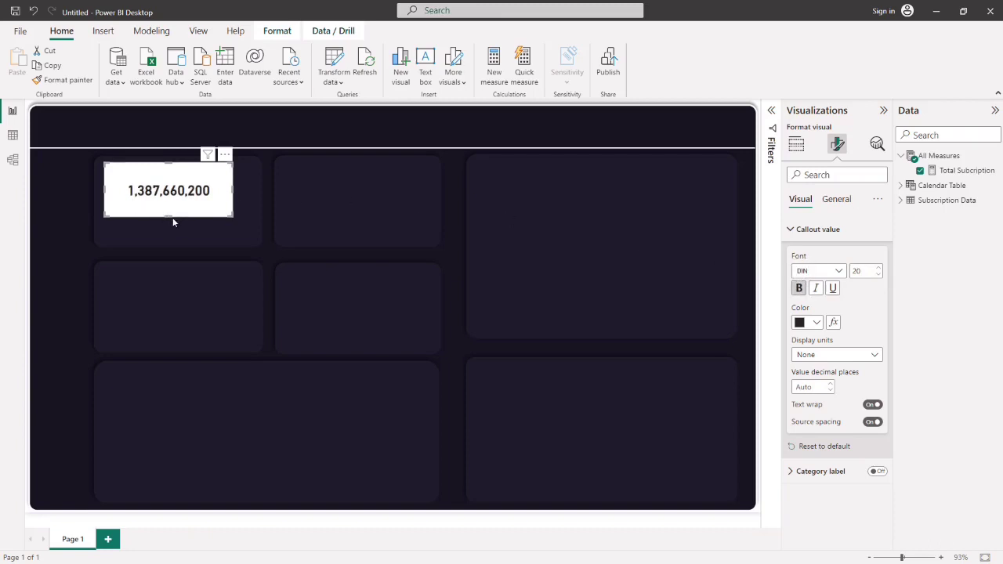
- Reduce the card's height, move it near the top of its tile, and turn off its background
left_click_drag(173, 217, 188, 196)
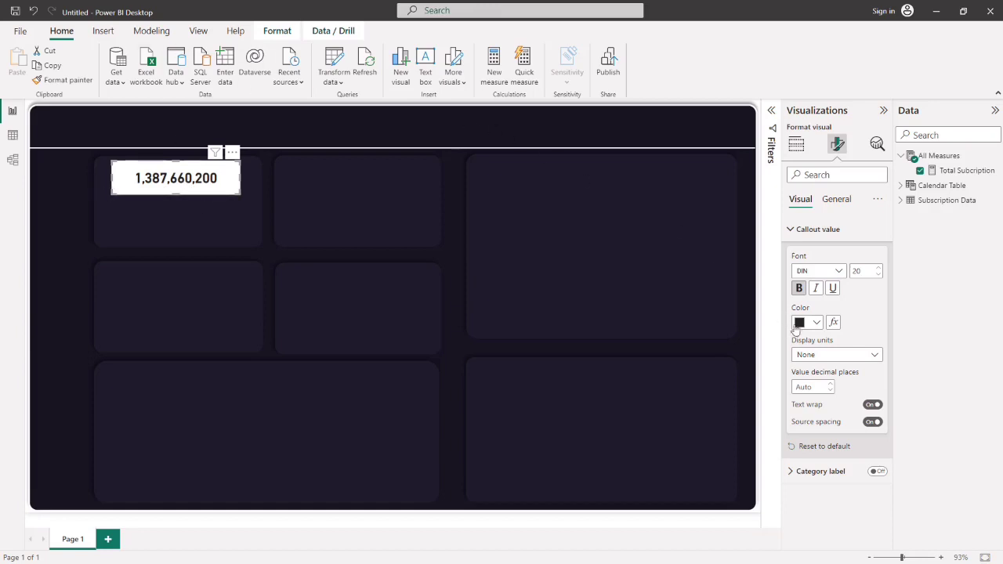
left_click(835, 201)
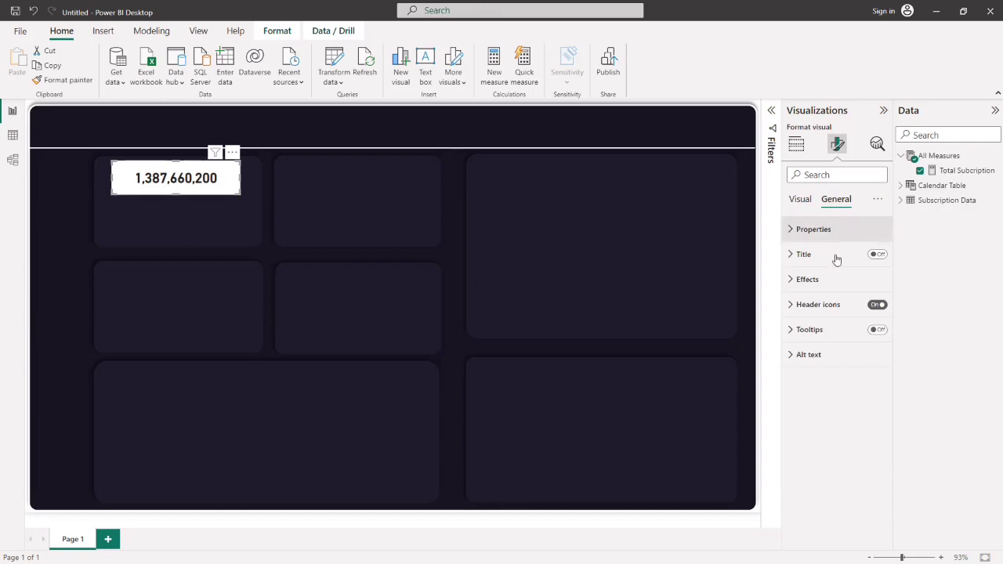
left_click(793, 280)
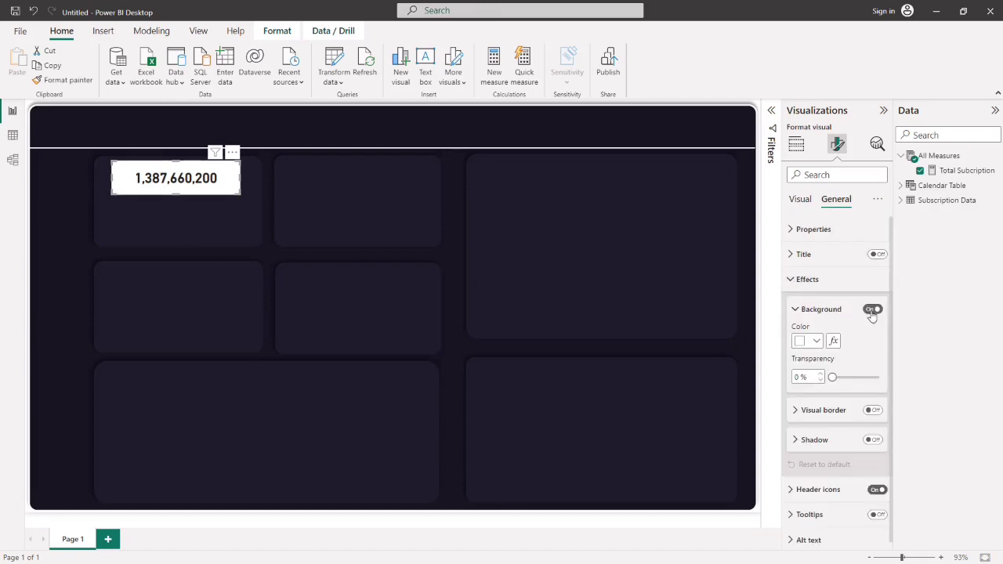
left_click(872, 309)
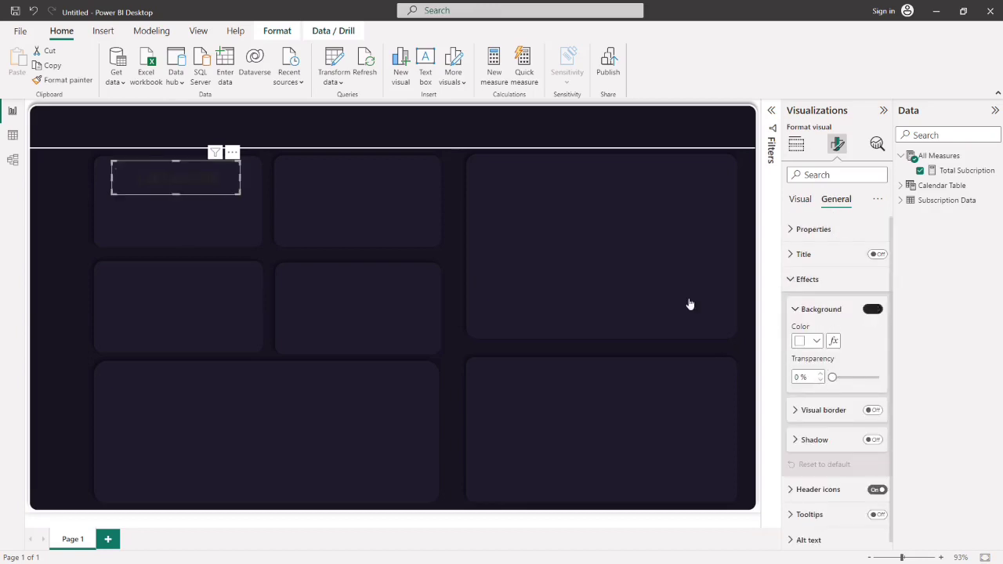
left_click(793, 280)
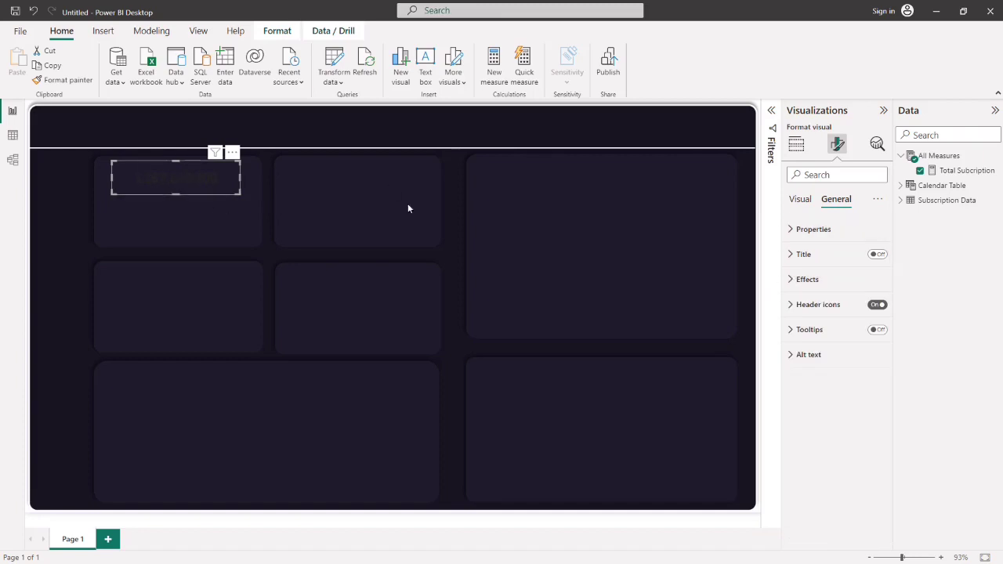
- Set the callout value color to white, then make the card shorter and slightly wider within its tile
left_click(802, 206)
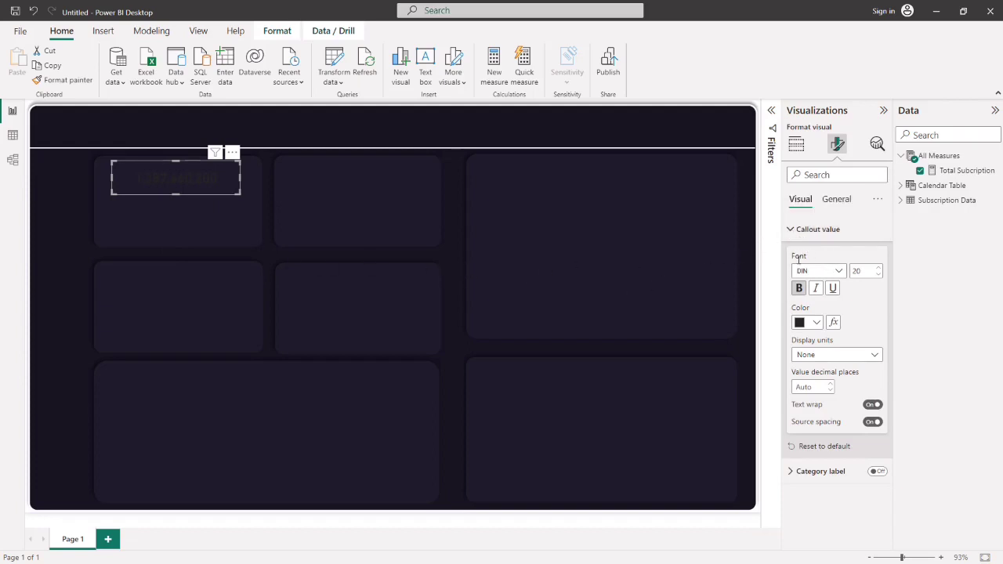
left_click(813, 322)
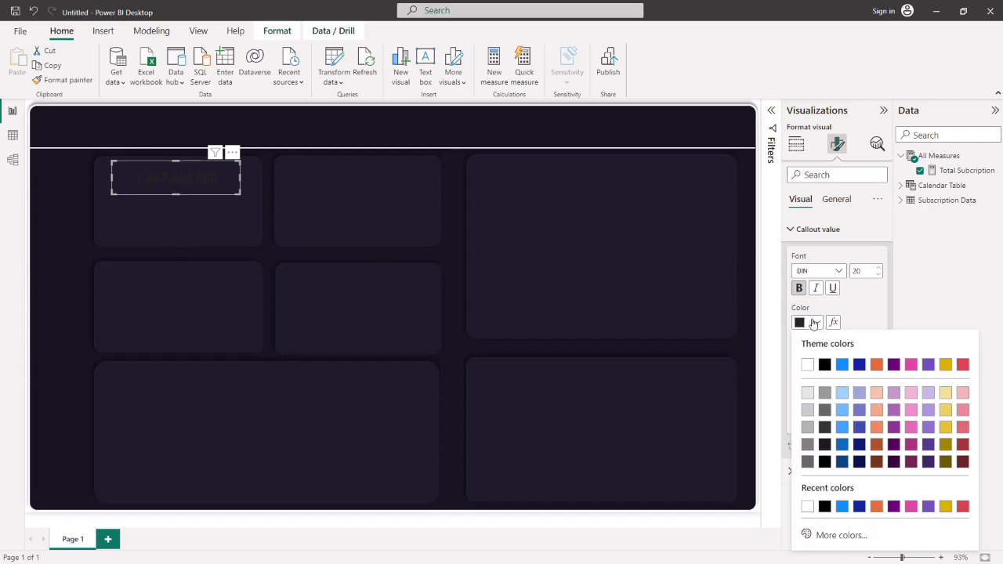
left_click(810, 363)
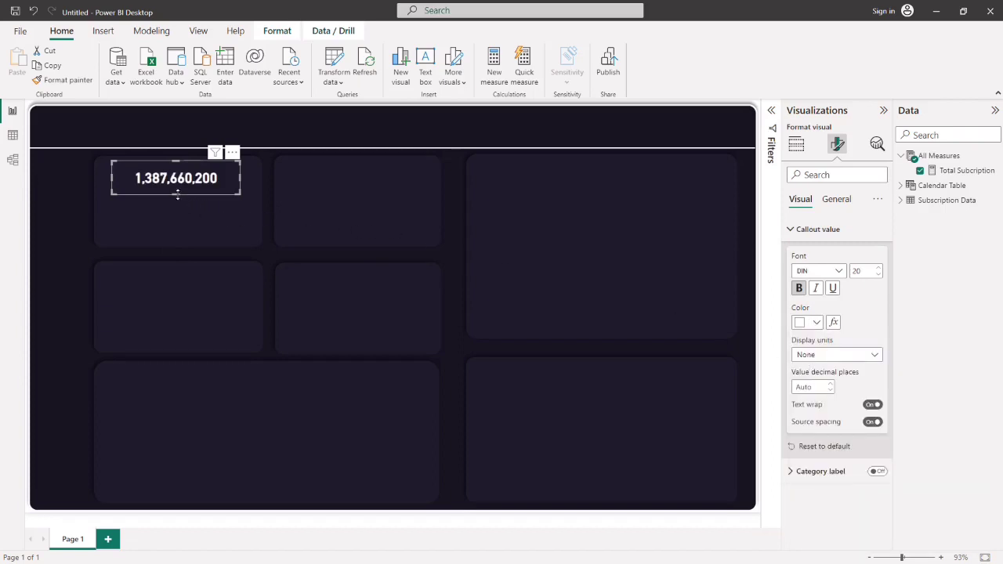
left_click_drag(177, 192, 254, 174)
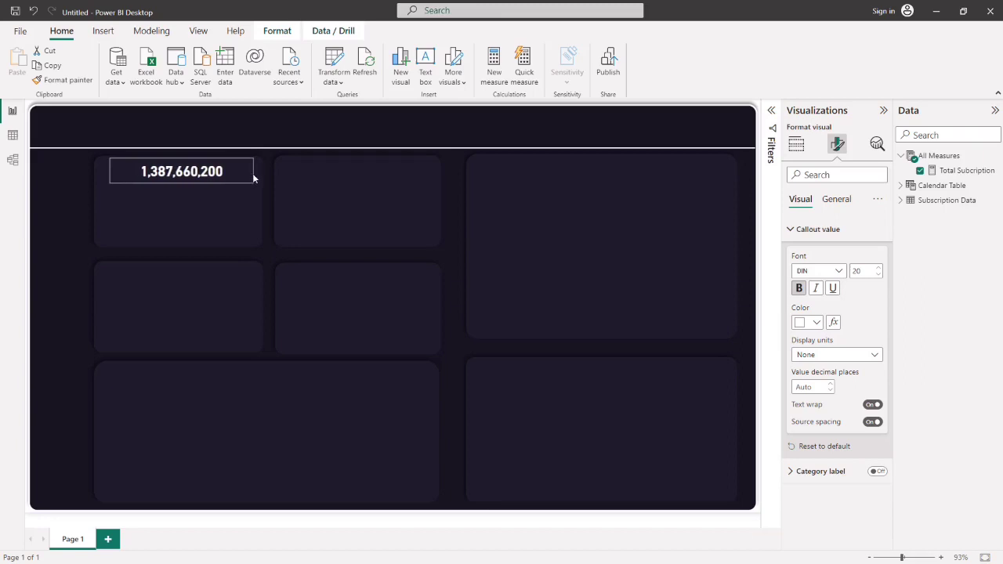
- Try a callout value font size of 23, then return it to 20
left_click(880, 268)
left_click(879, 268)
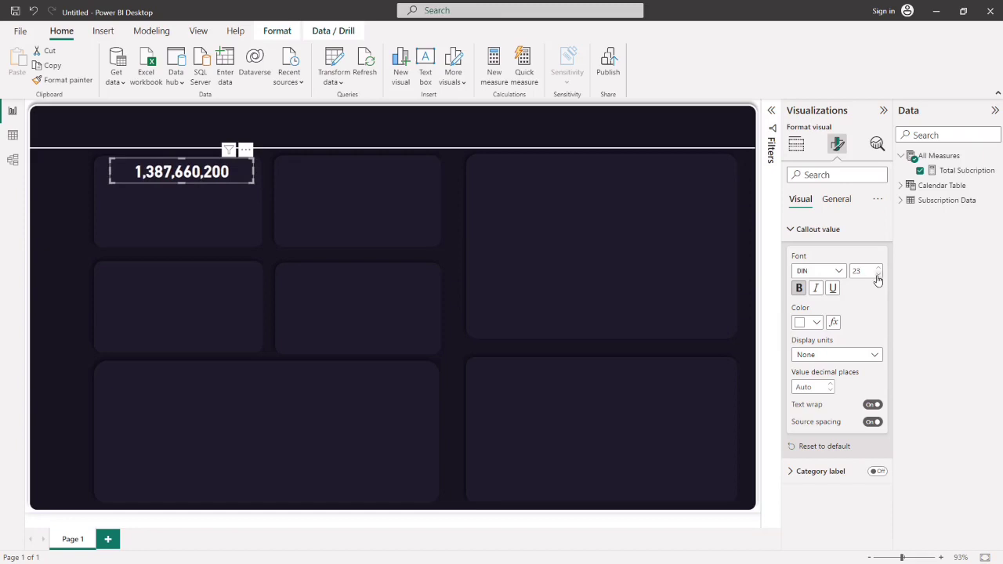
left_click(879, 274)
left_click(879, 273)
left_click(879, 274)
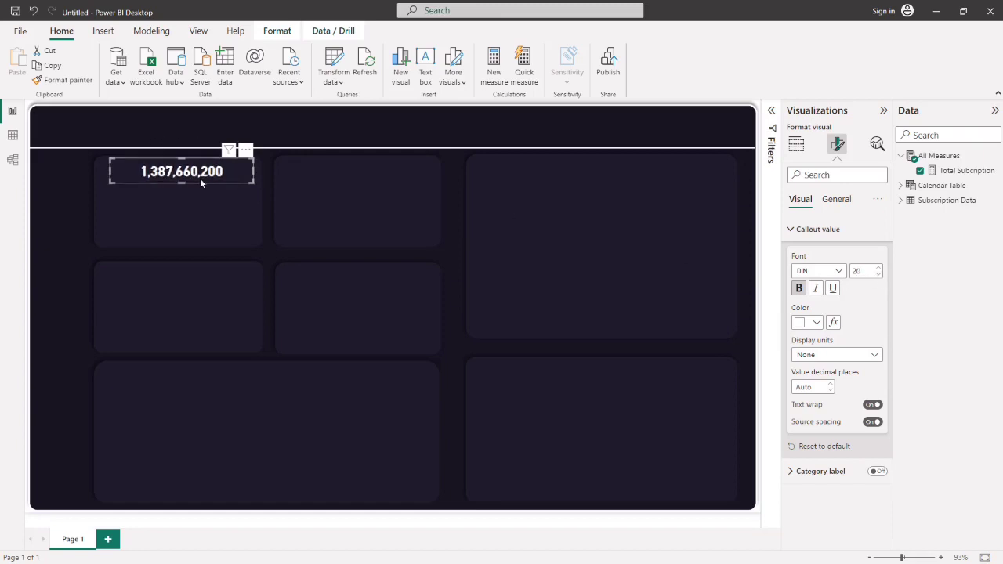
- Nudge the Total Subcription card slightly left to center it in its tile, and deselect it
left_click_drag(200, 178, 194, 178)
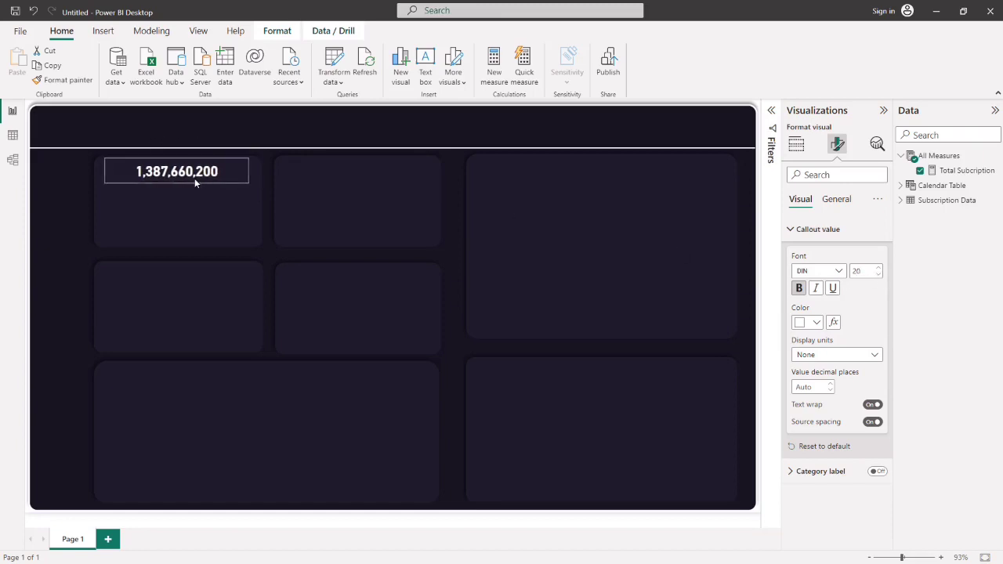
left_click(78, 191)
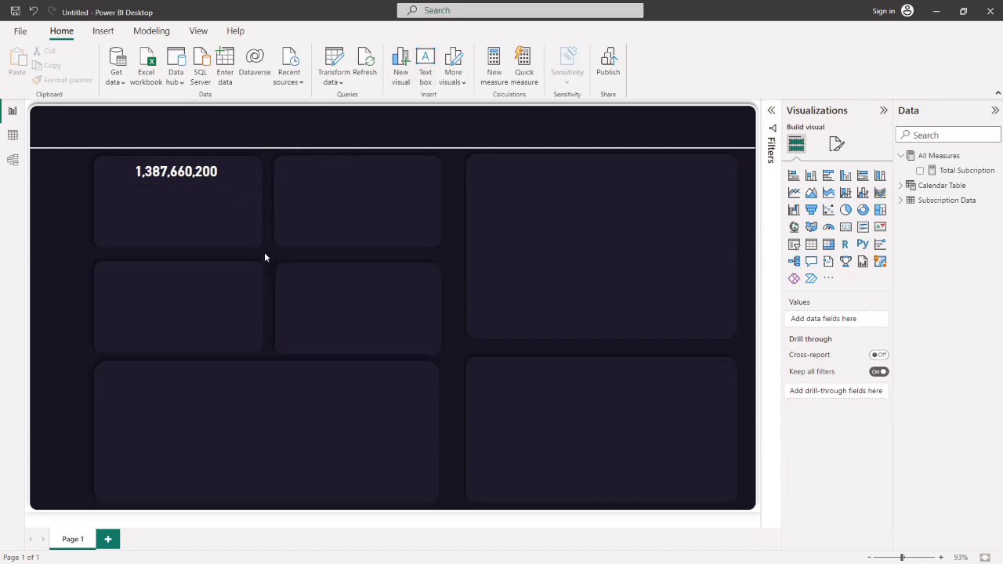
left_click(170, 175)
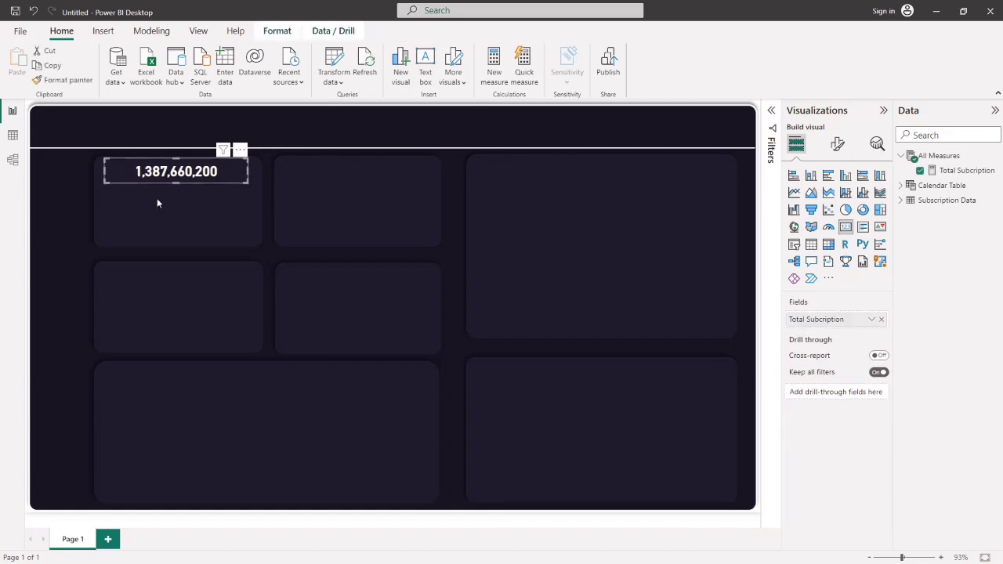
left_click(56, 202)
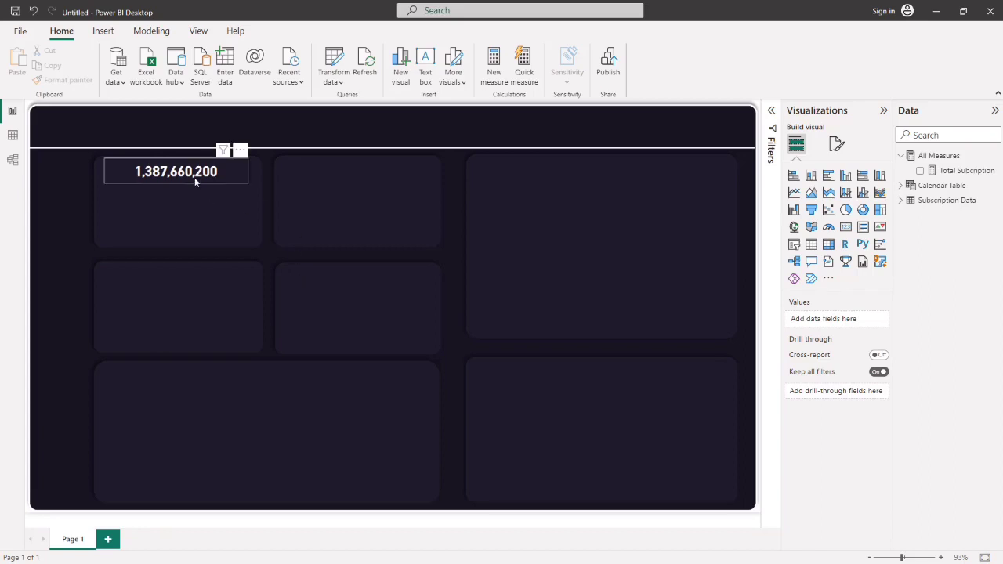
- Add a new measure named Sub 2g to the All Measures table, beginning a CALCULATE formula with [Total Subcription] as its expression
left_click(996, 157)
left_click(920, 163)
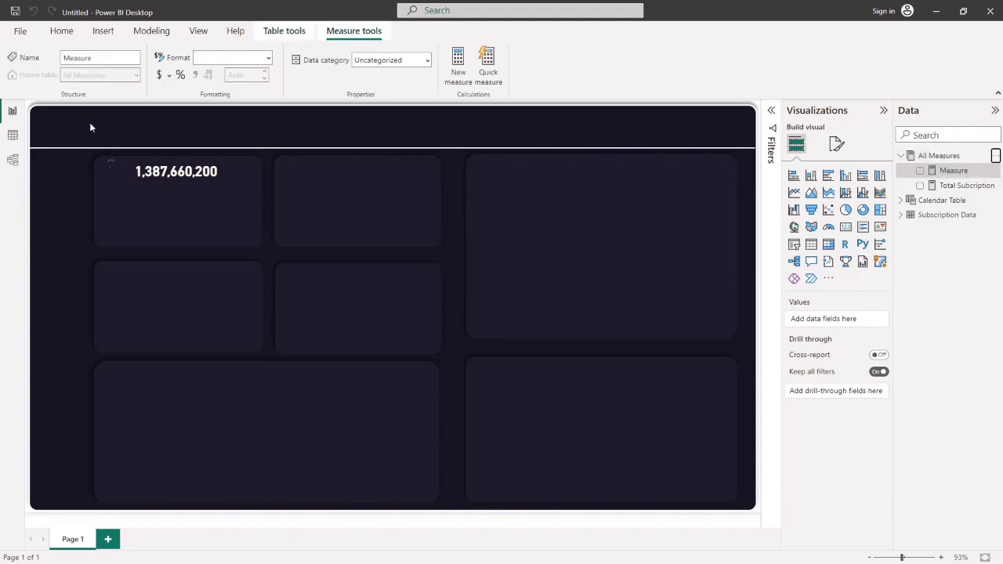
key("BackSpace")
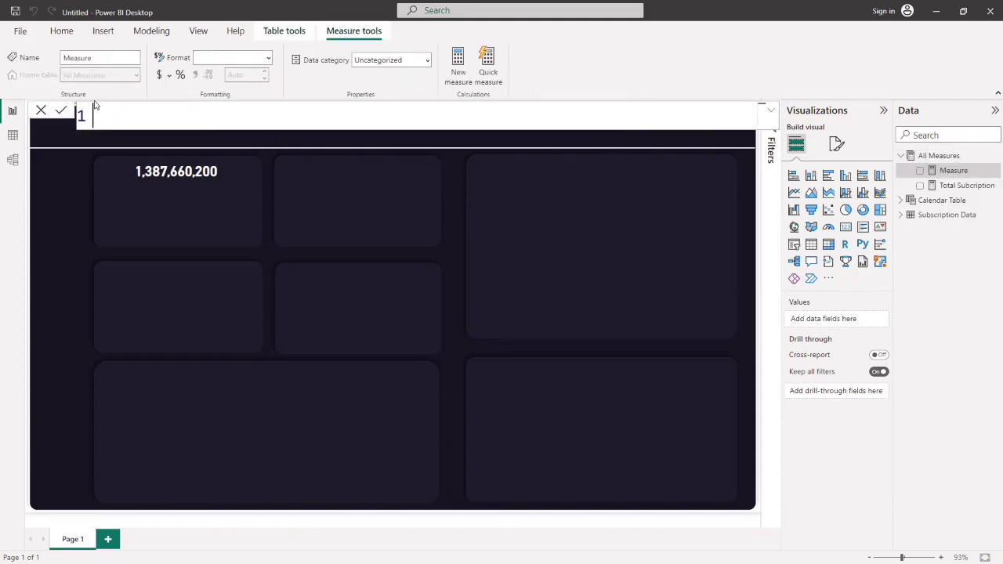
type("Sub 2g = calcua")
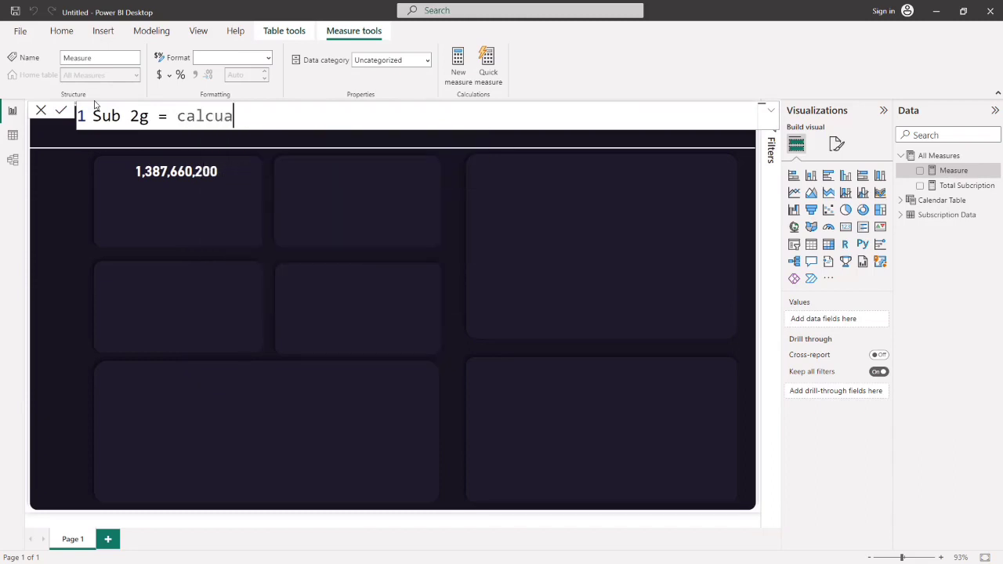
key("BackSpace")
key("Tab")
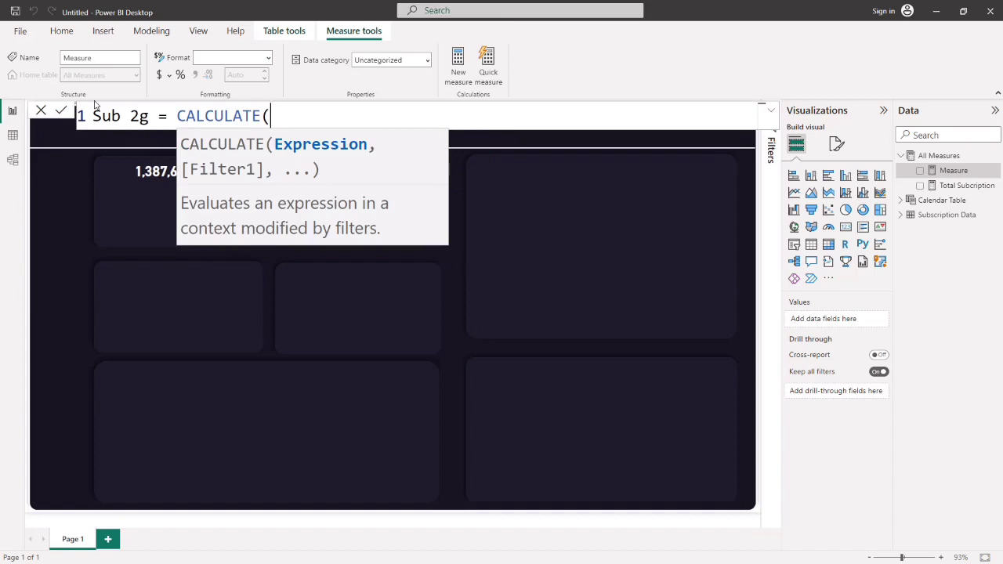
type("tota")
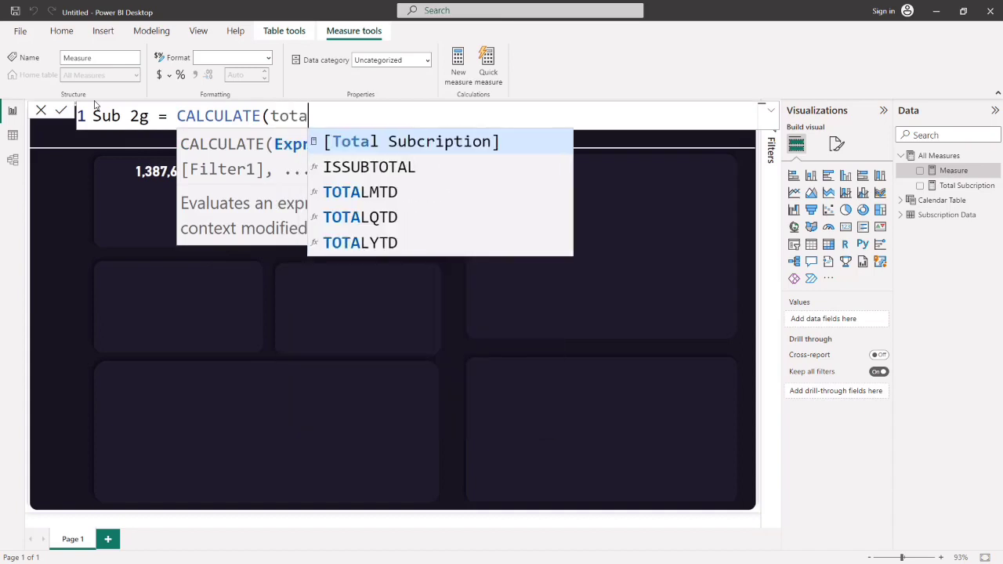
key("Tab")
type(",")
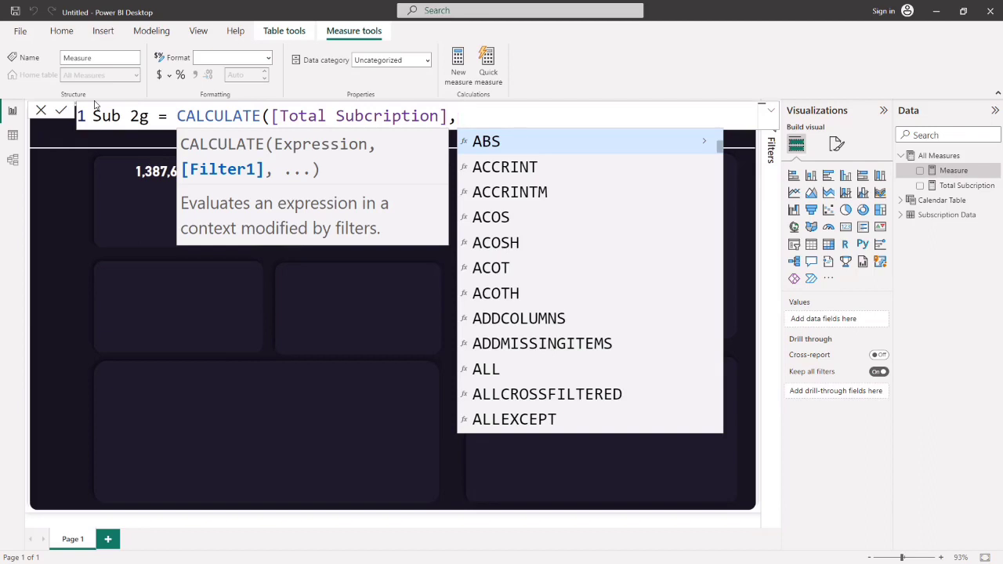
- Complete the Sub 2g formula with the filter 'Subscription Data'[Network Access technology]="2G" and commit the measure
type("ne")
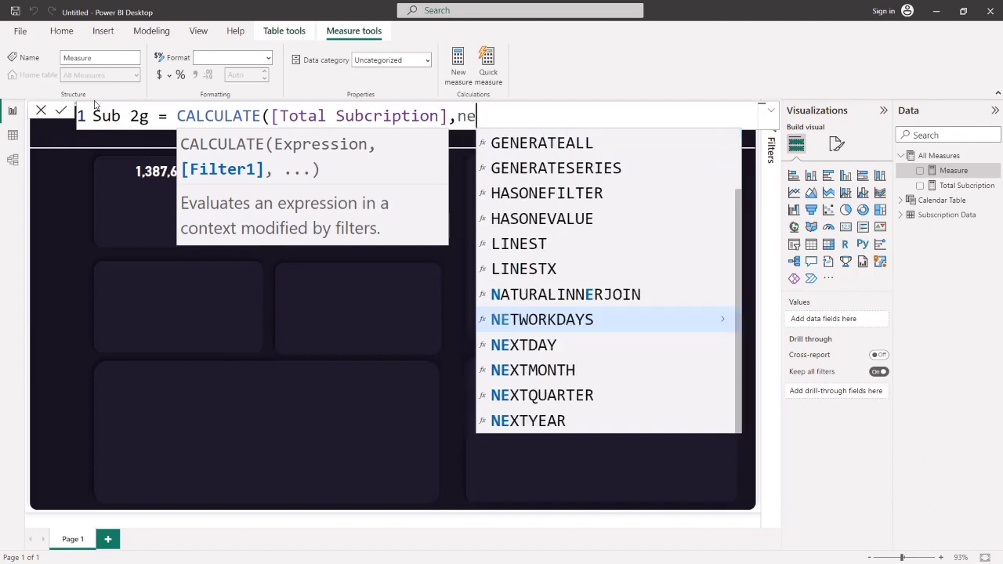
type("t")
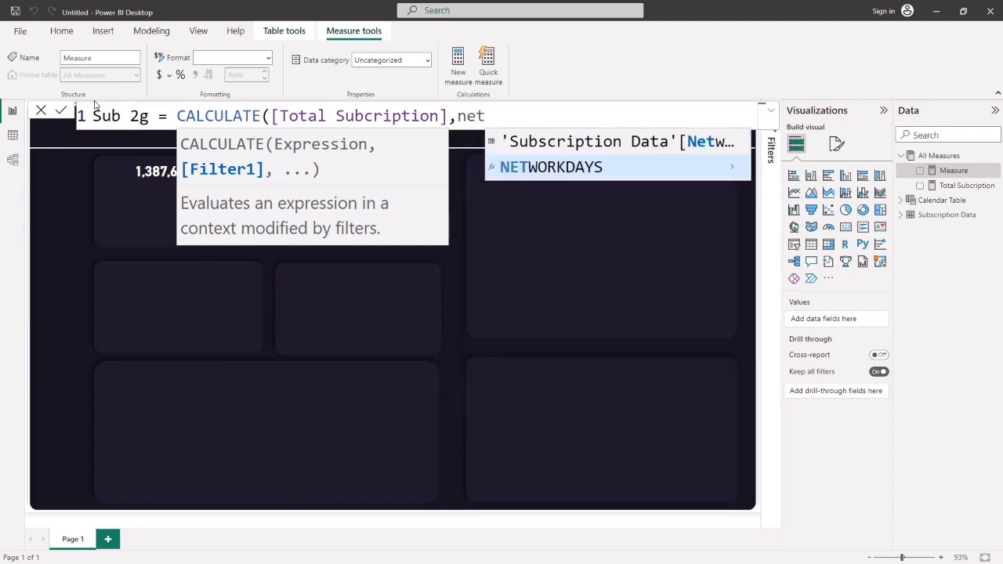
left_click(651, 141)
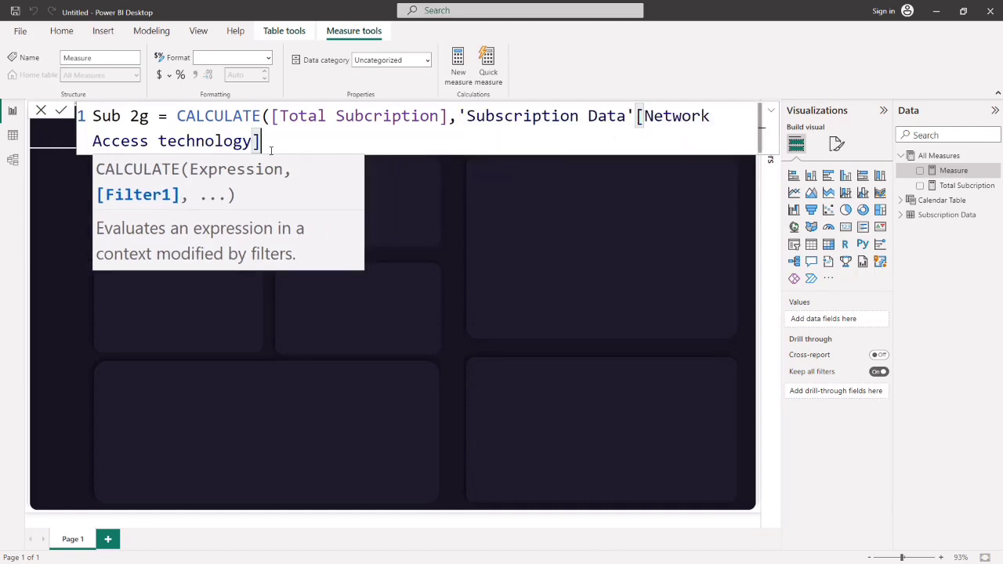
type("=")
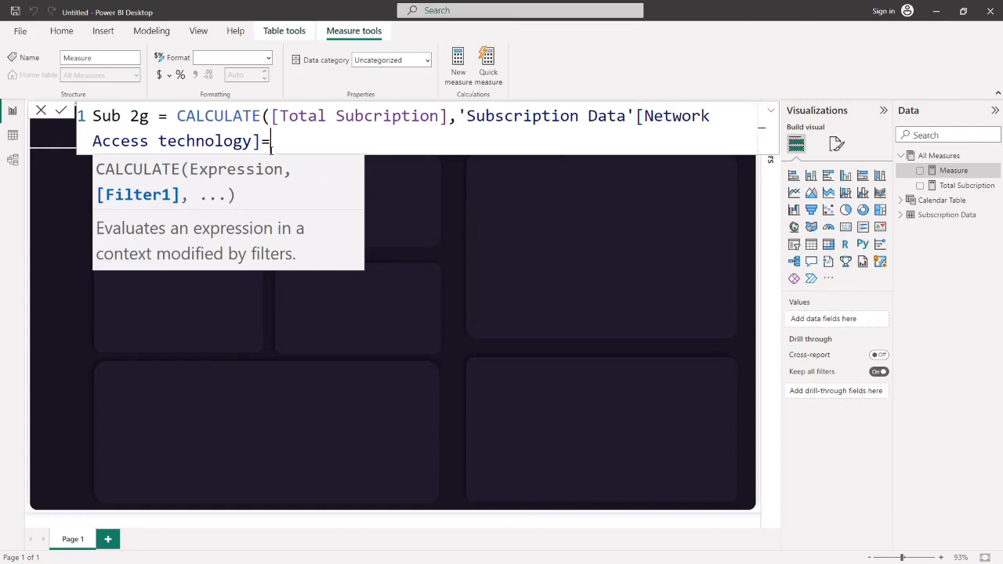
type("\"@")
key("BackSpace")
type("2G\")")
key("Return")
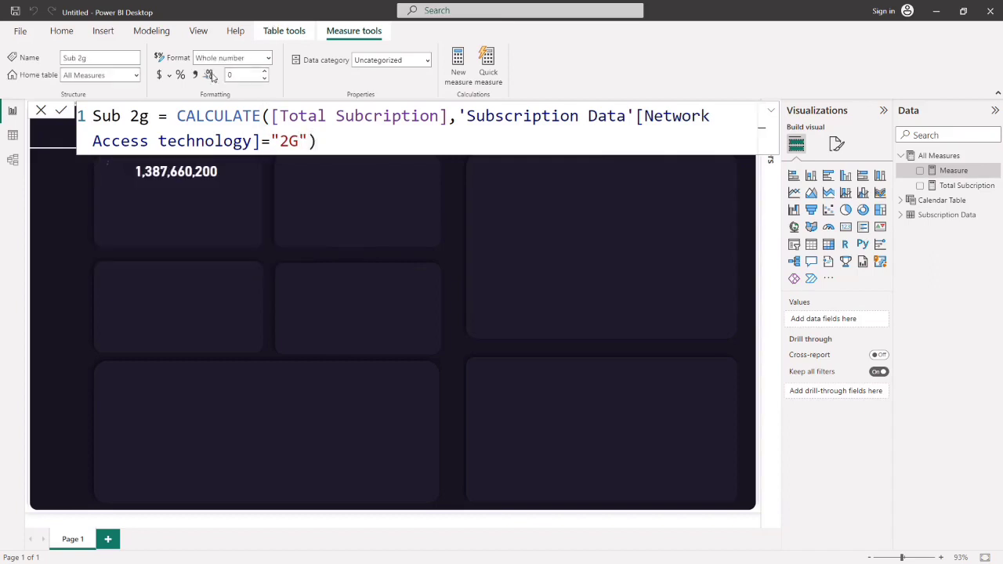
- Examine the Network Access technology column of the Subscription Data table, and return to the report page
left_click(13, 135)
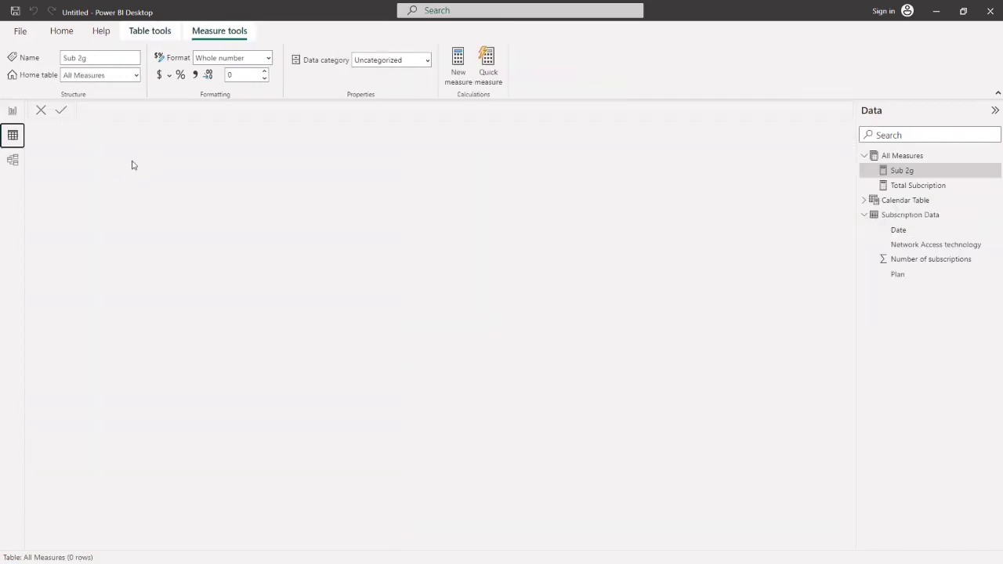
left_click(12, 111)
left_click(12, 135)
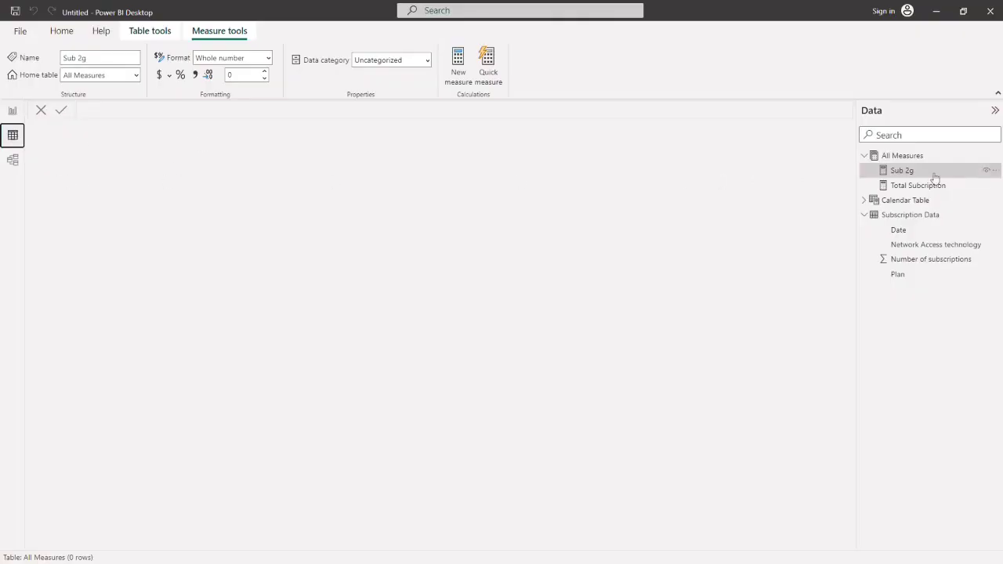
left_click(915, 217)
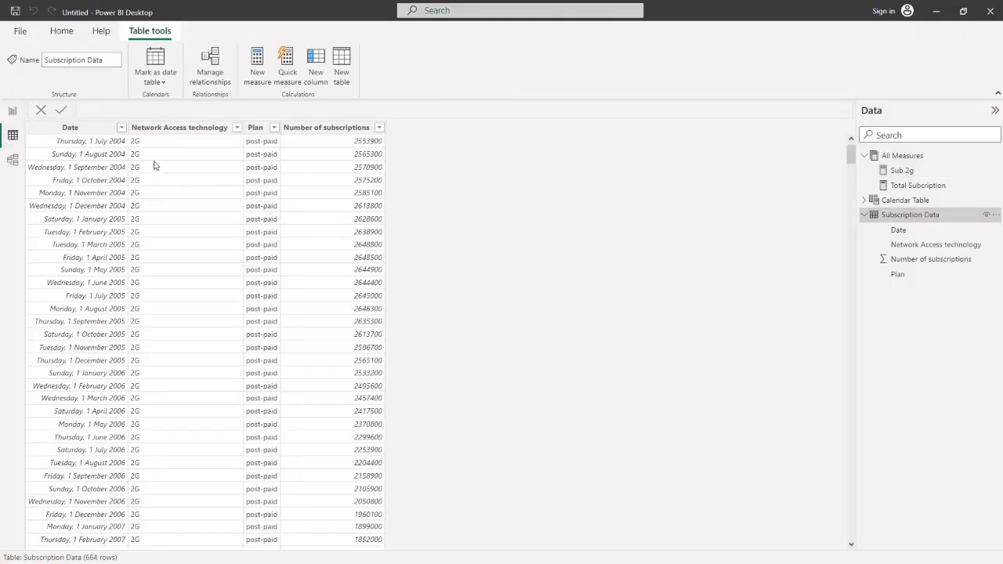
left_click(15, 114)
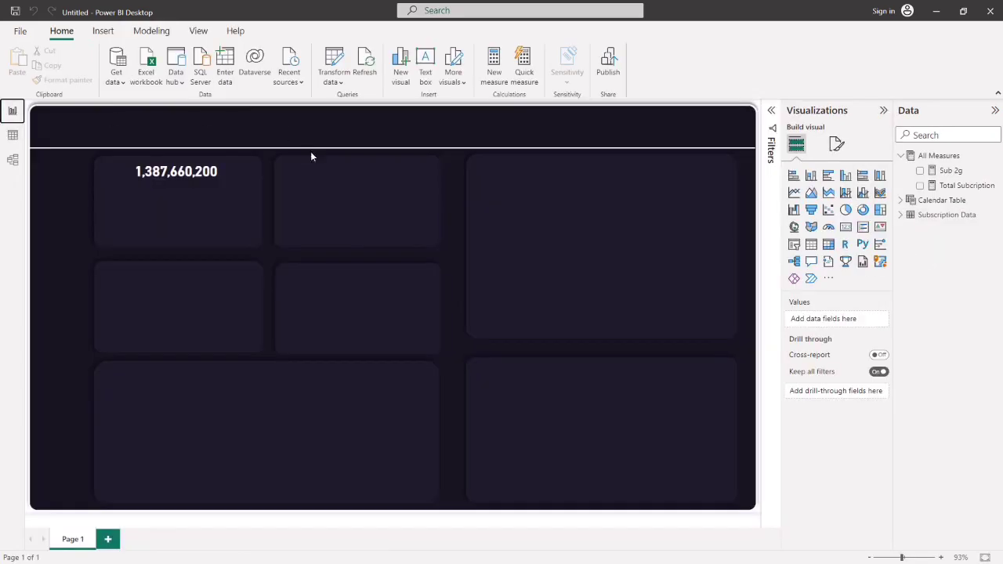
- Duplicate the Total Subcription card into the tile beside it and replace the copy's field with Sub 2g
left_click(213, 175)
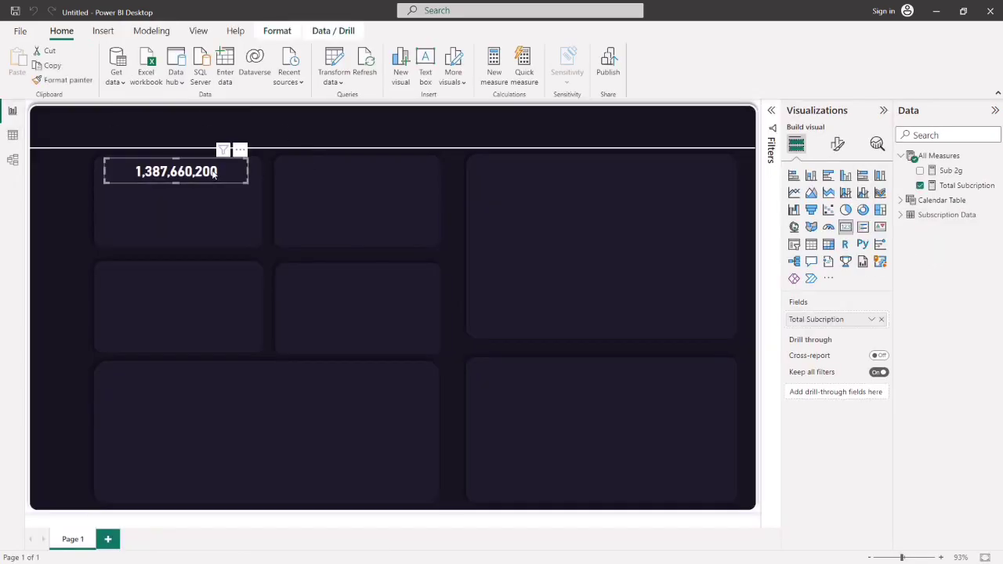
left_click_drag(220, 173, 224, 176)
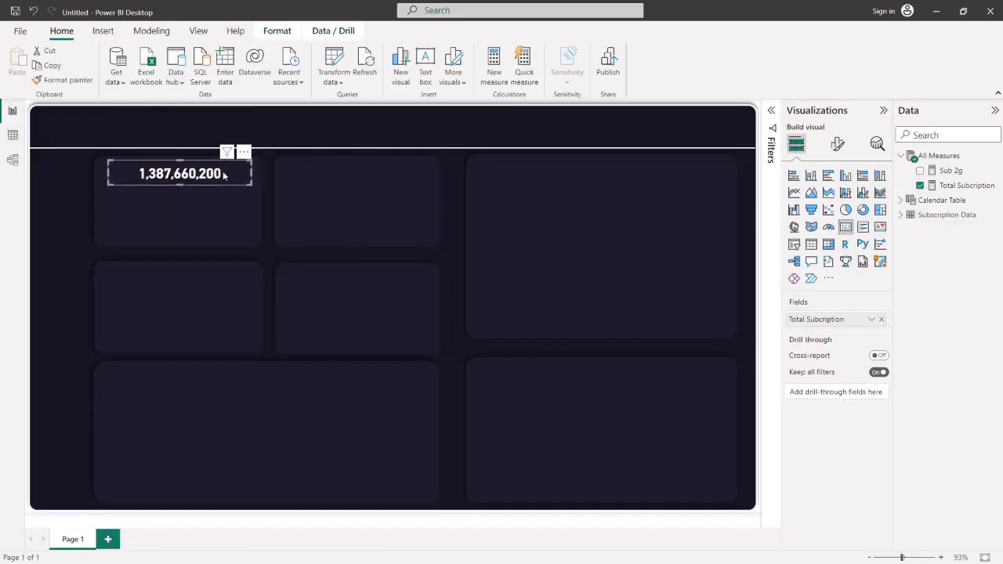
key("ctrl+z")
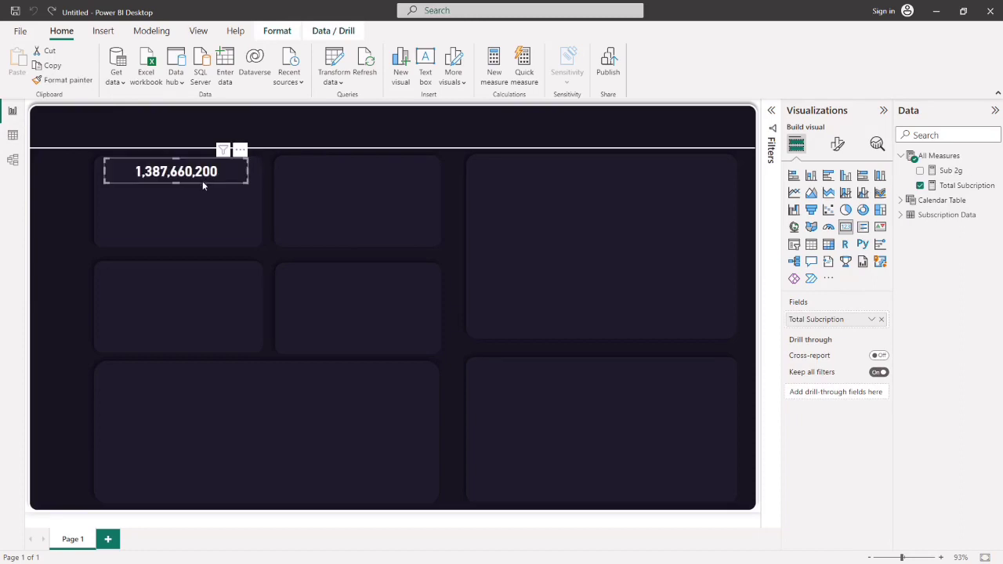
key("ctrl+c")
key("ctrl+v")
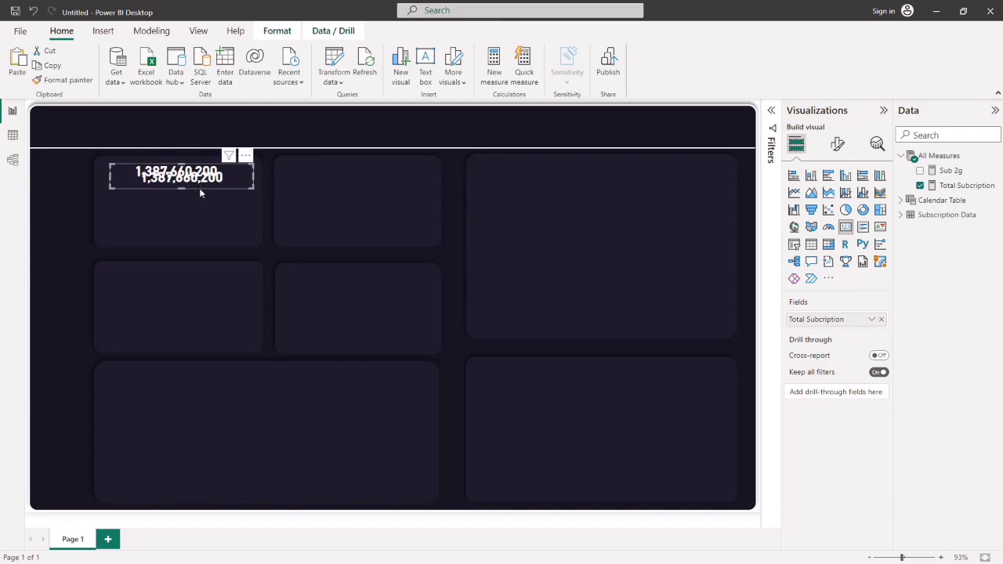
left_click_drag(200, 189, 369, 188)
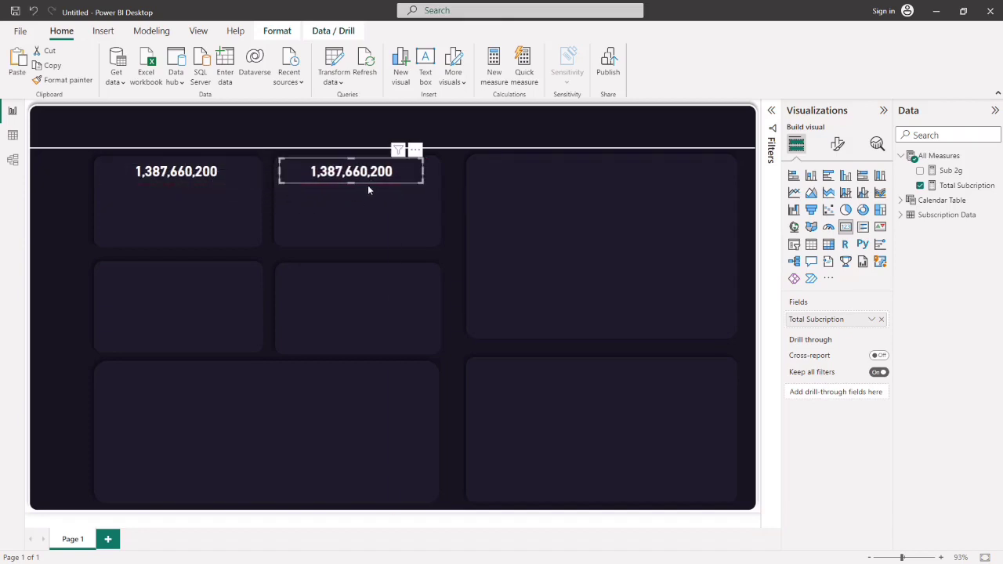
left_click(920, 185)
left_click(921, 170)
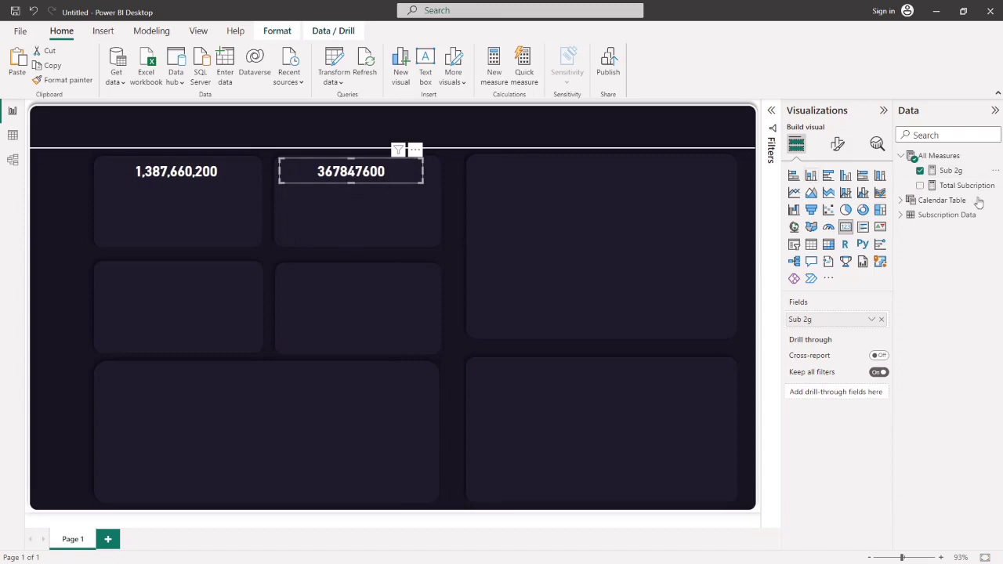
- Format the Sub 2g measure with a thousands separator and nudge its card slightly right within its tile
left_click(949, 171)
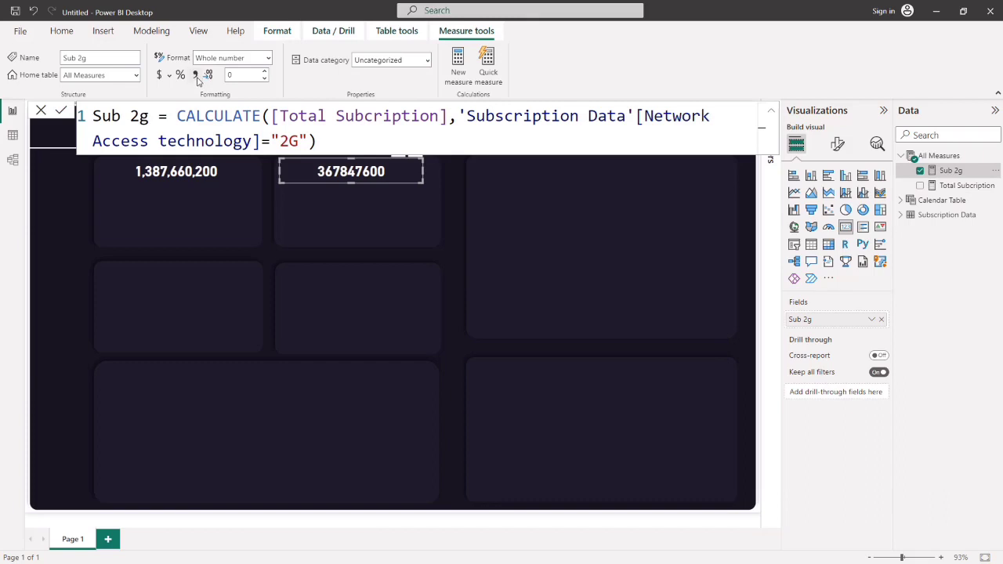
left_click(195, 74)
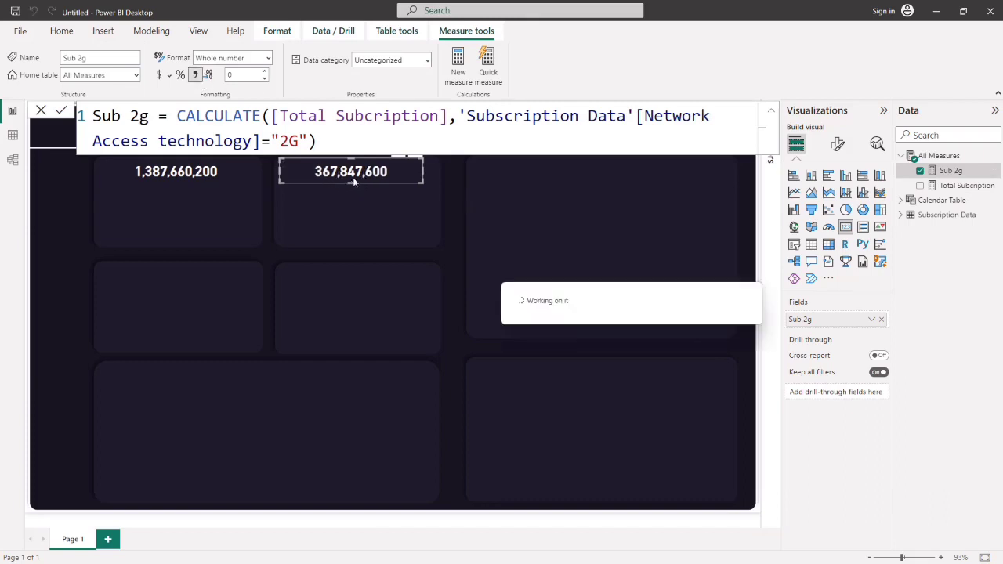
left_click(450, 233)
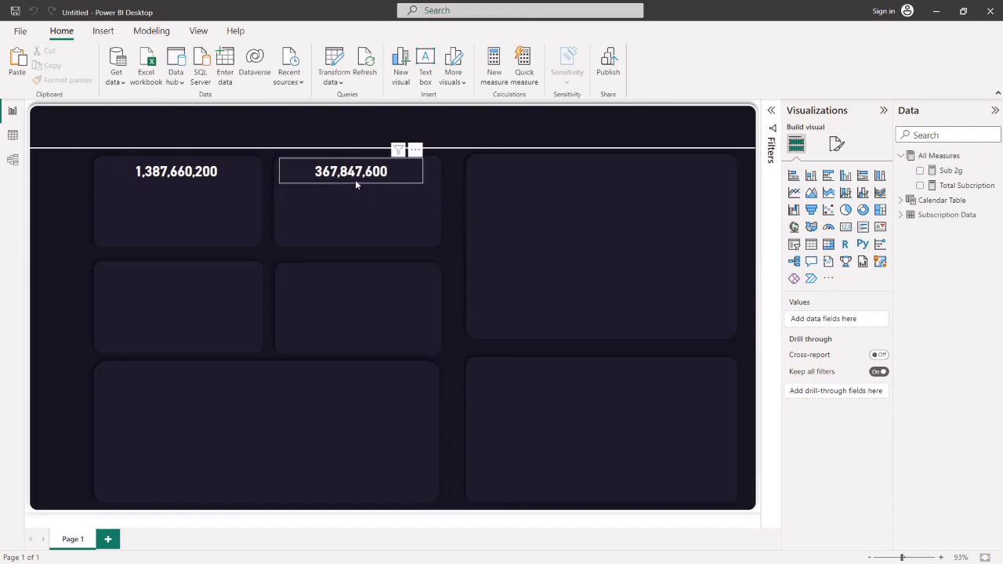
left_click_drag(355, 180, 363, 181)
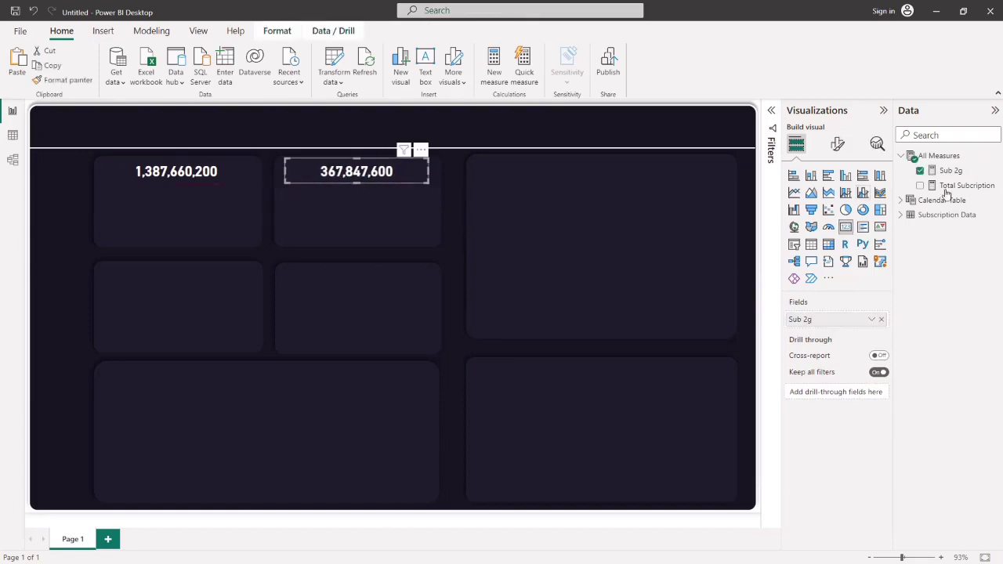
- Add a new measure named Sub 3g to the All Measures table, beginning a CALCULATE formula with [Total Subcription] as its expression
left_click(992, 159)
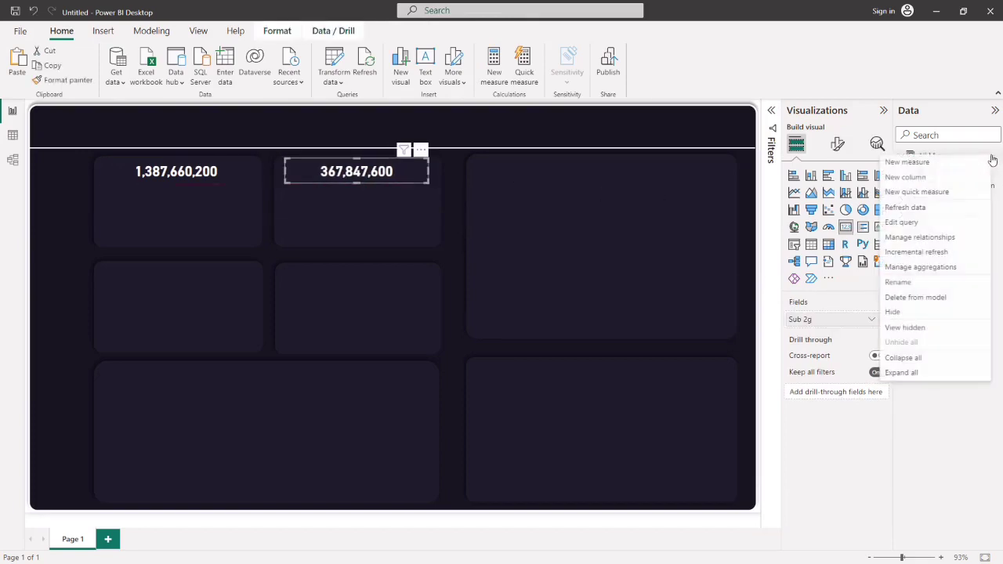
key("Escape")
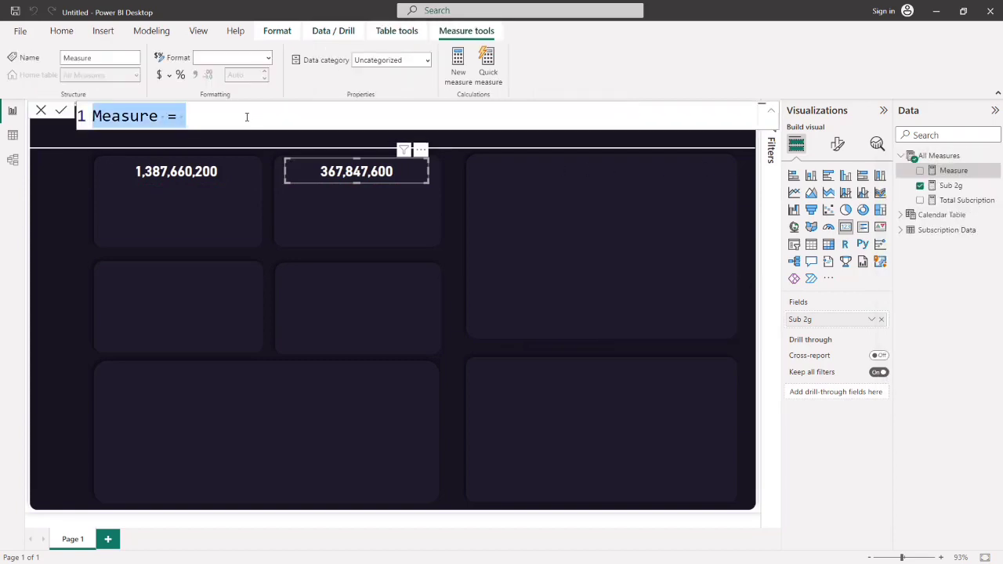
key("BackSpace")
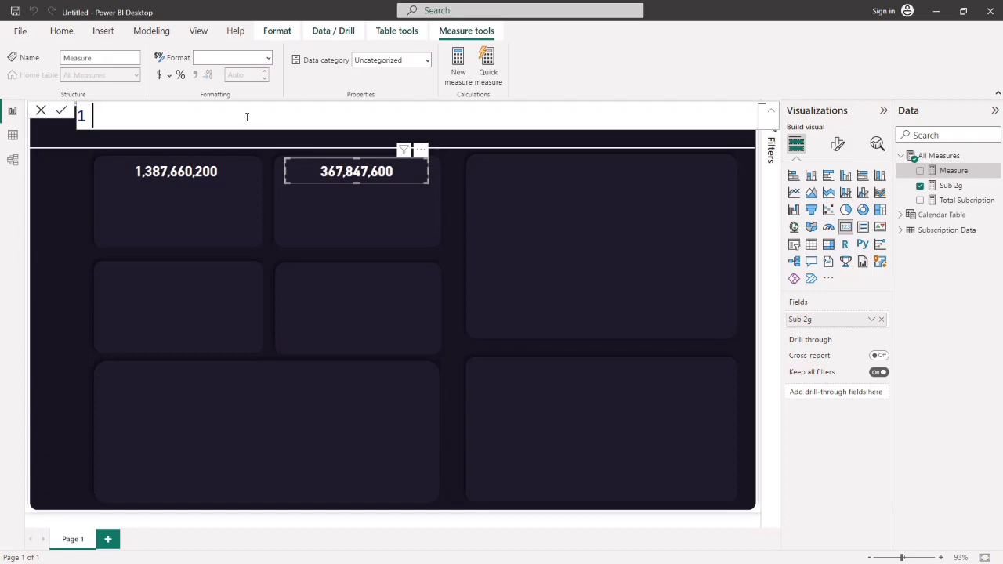
type("Sub 3g =")
type("calcu")
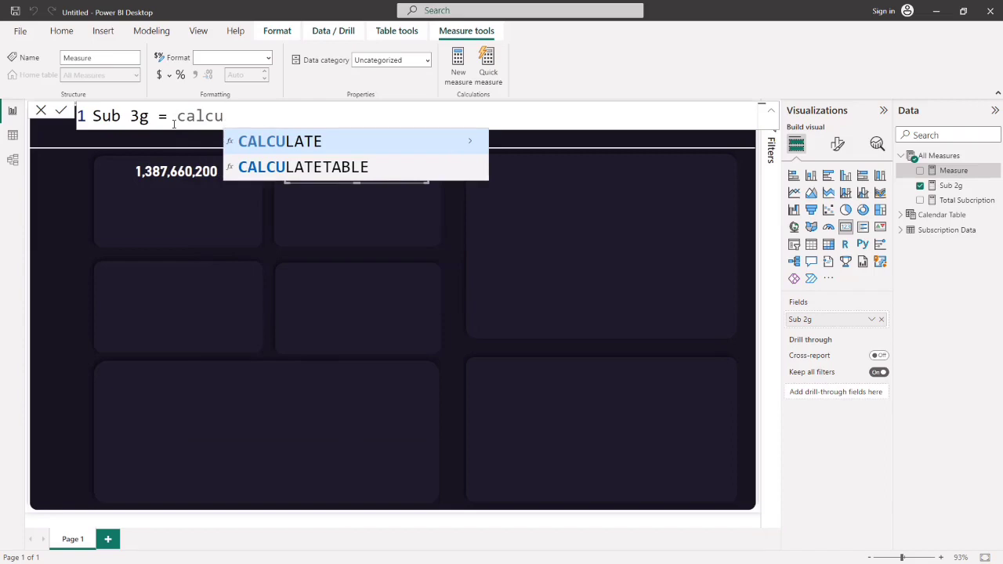
key("Tab")
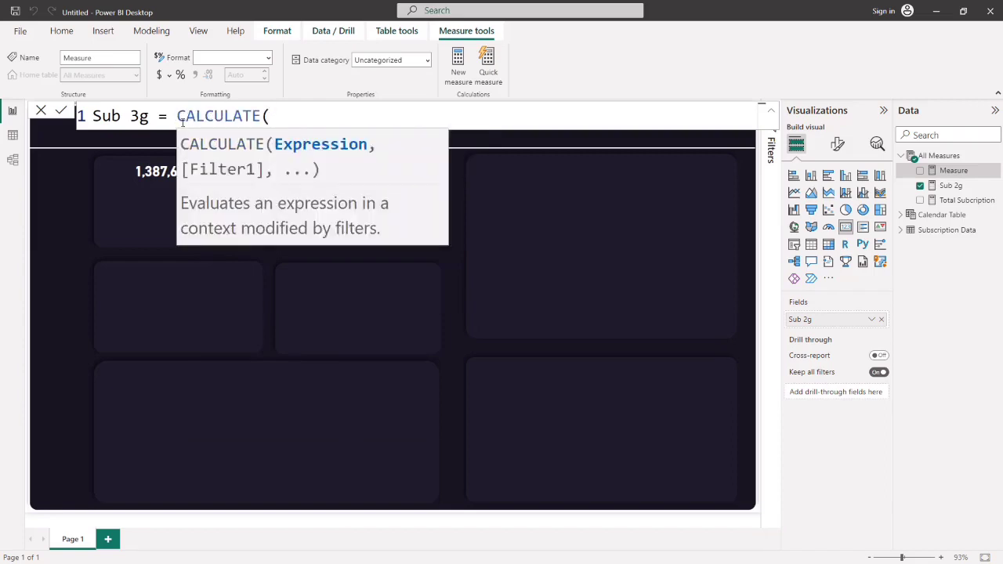
type("tota")
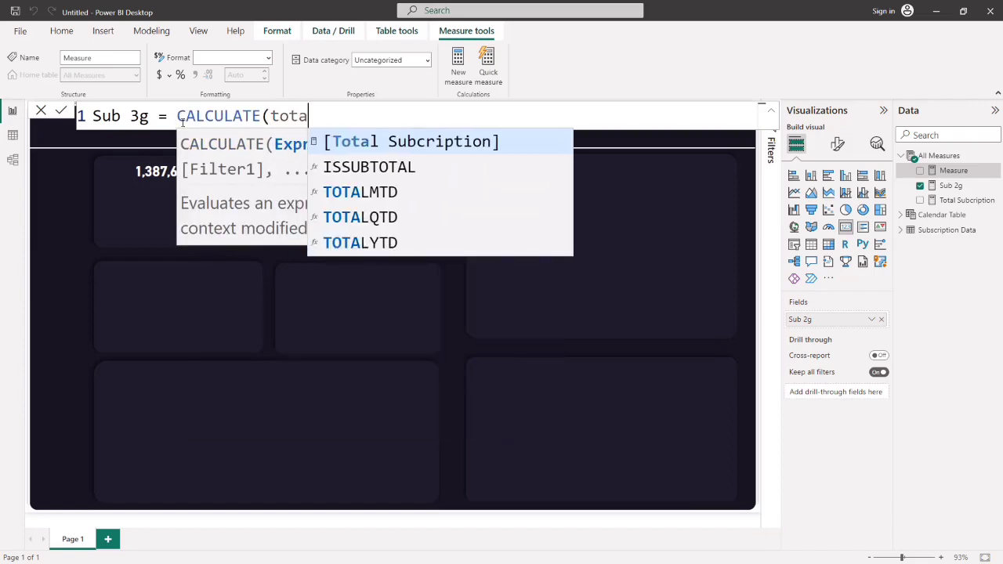
key("Tab")
- Complete the Sub 3g formula with the filter 'Subscription Data'[Network Access technology]="3G", and format the committed measure with a thousands separator
type(",new")
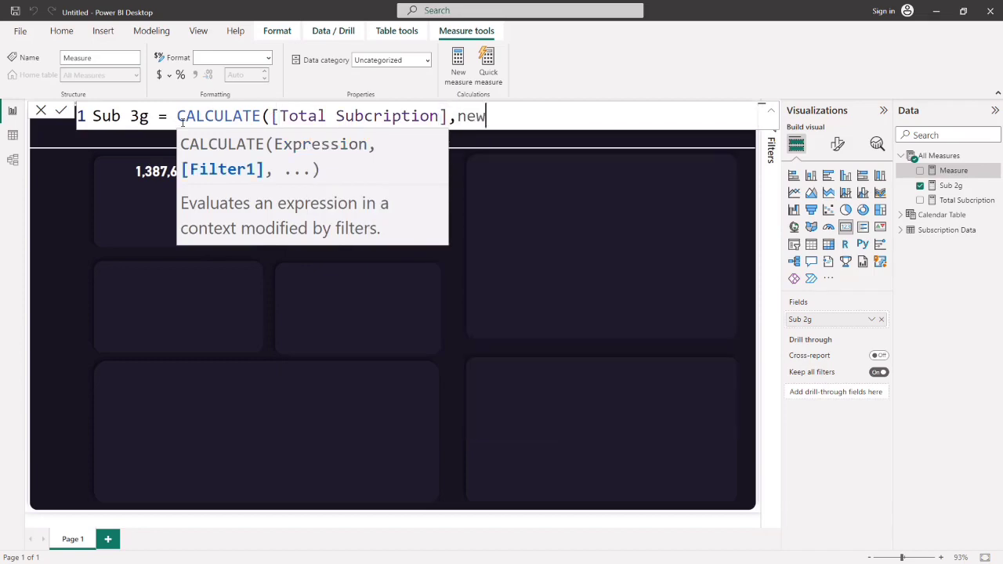
key("BackSpace")
type("tw")
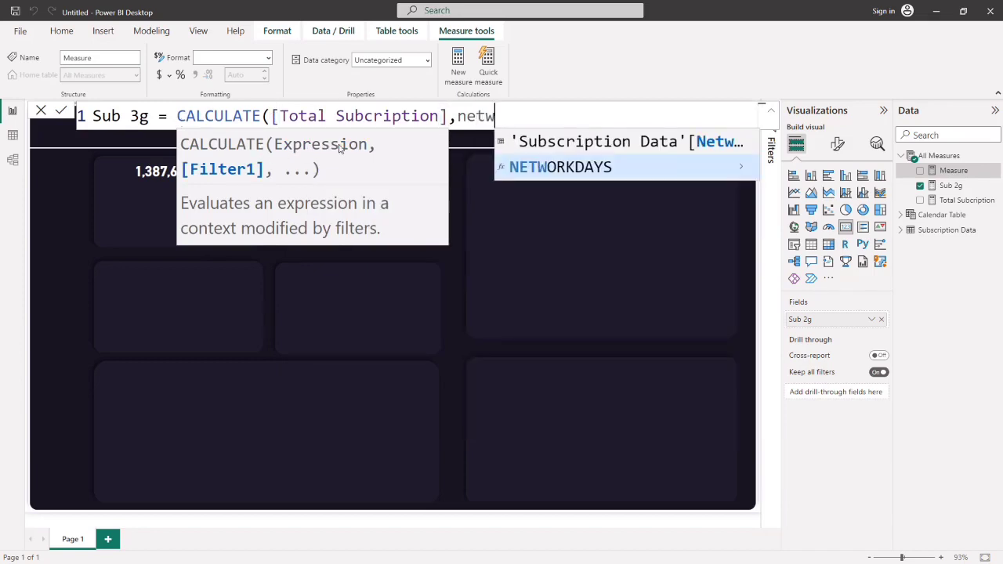
left_click(588, 141)
type("=")
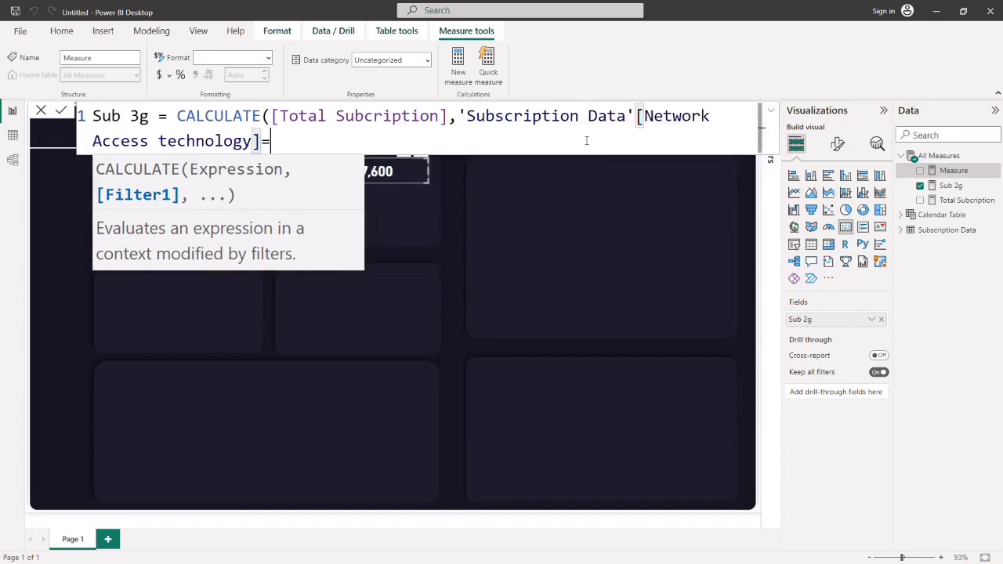
type("\"#")
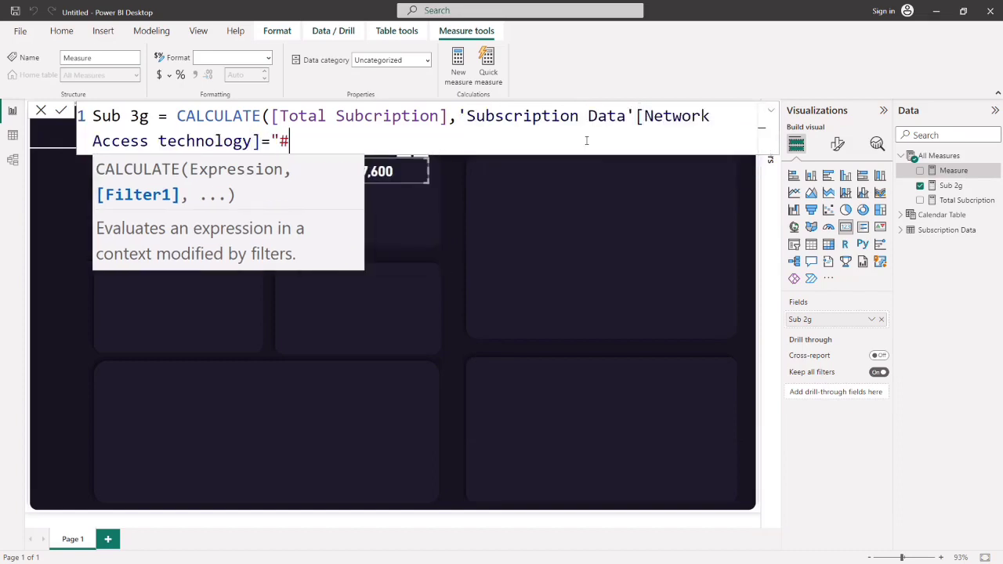
key("BackSpace")
type("3G\")")
key("Return")
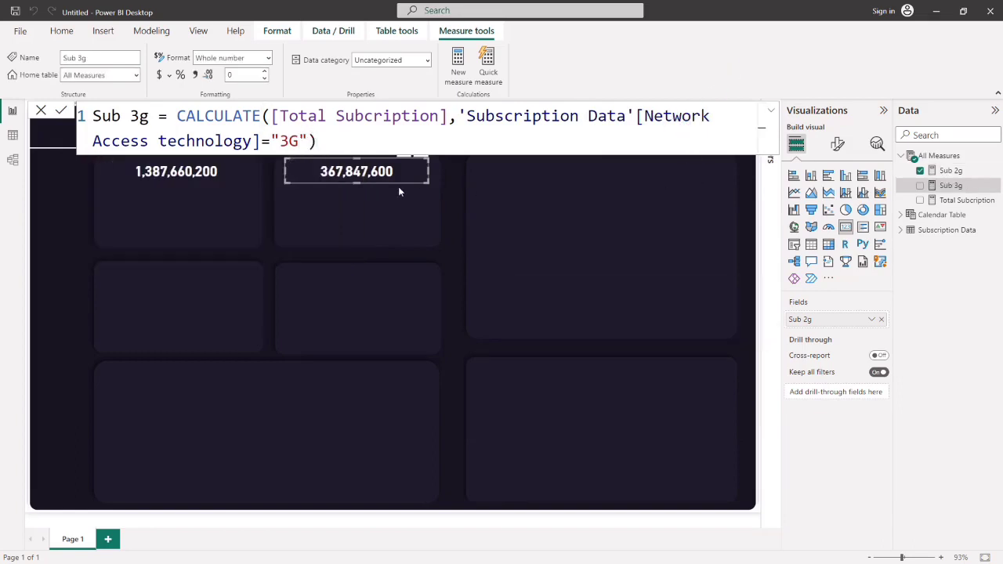
left_click(196, 75)
- Duplicate the Sub 2g card into the tile below the Total Subcription card and replace the copy's field with Sub 3g
left_click_drag(372, 182, 193, 290)
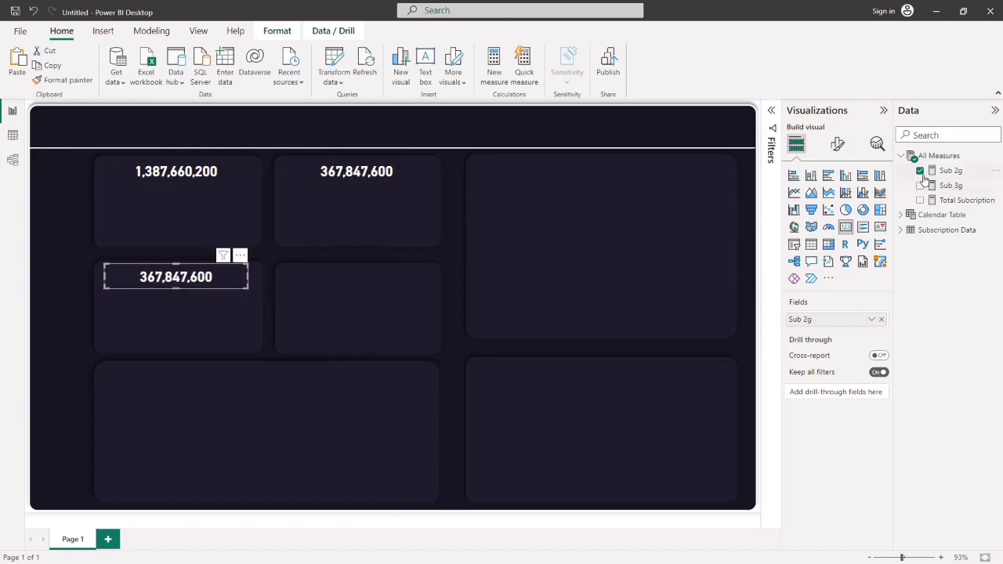
left_click(921, 171)
left_click(920, 185)
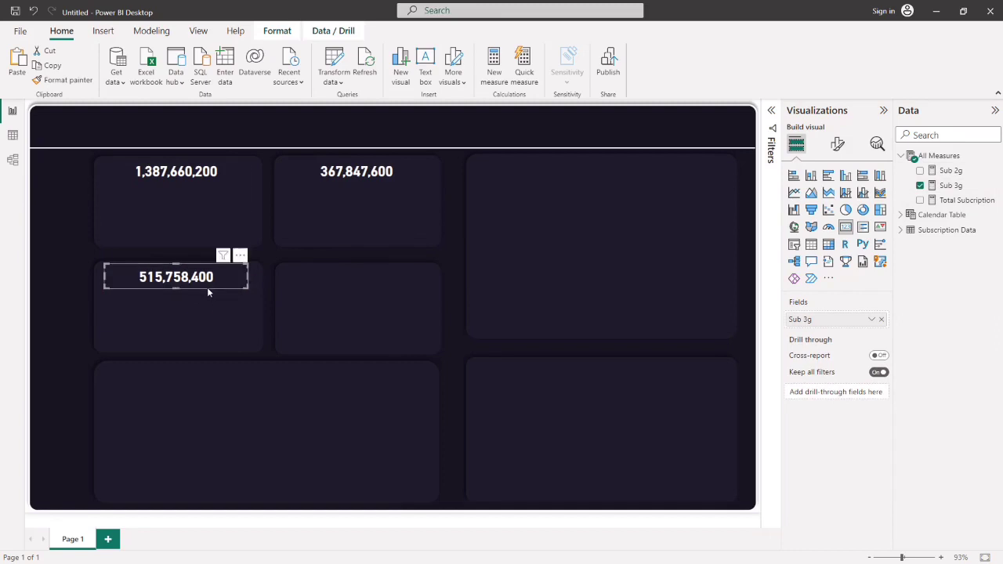
- Duplicate the Sub 3g card into the empty tile beside it, and shift both second-column cards slightly left
left_click_drag(207, 287, 207, 286)
left_click_drag(209, 301, 381, 290)
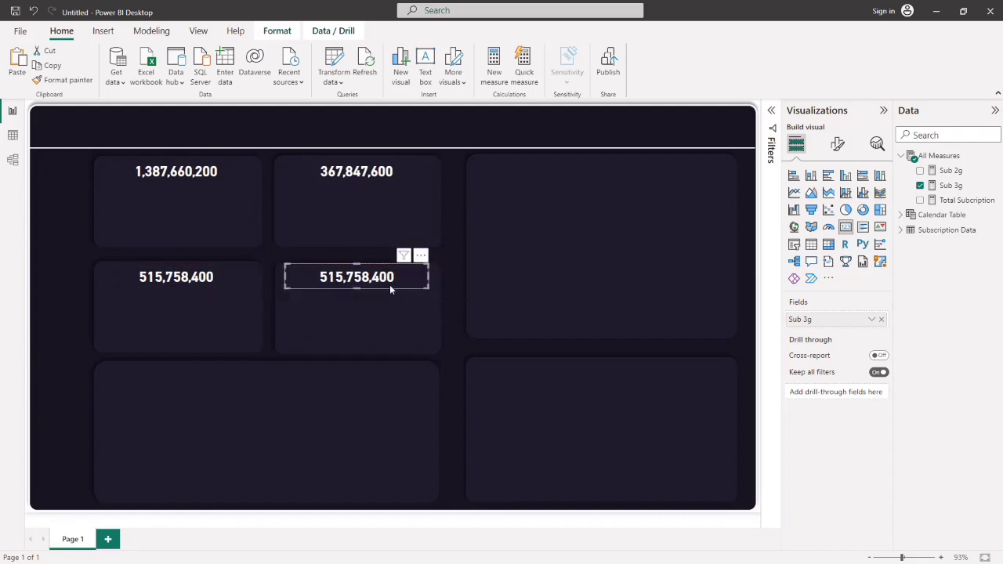
left_click(362, 178)
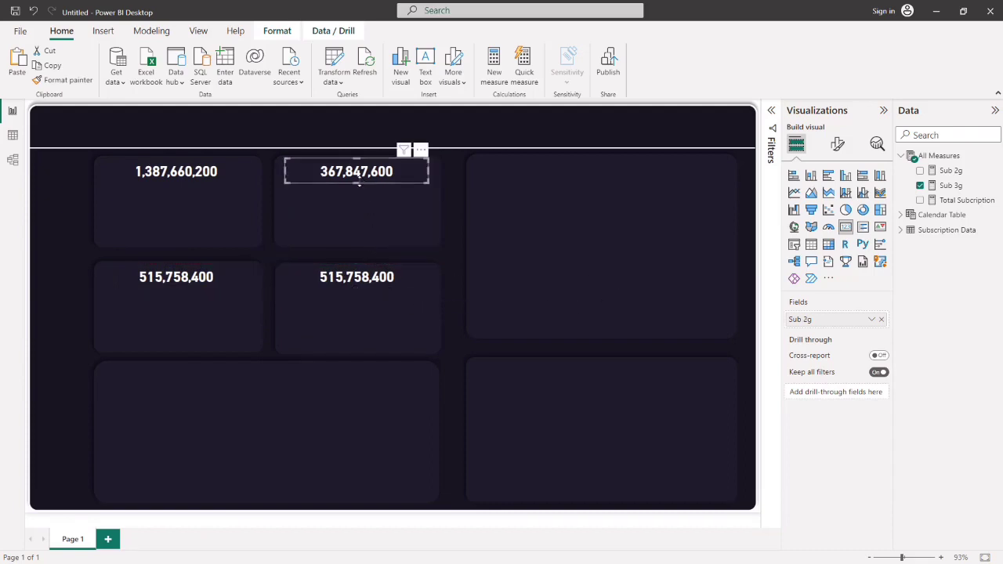
left_click_drag(363, 181, 367, 184)
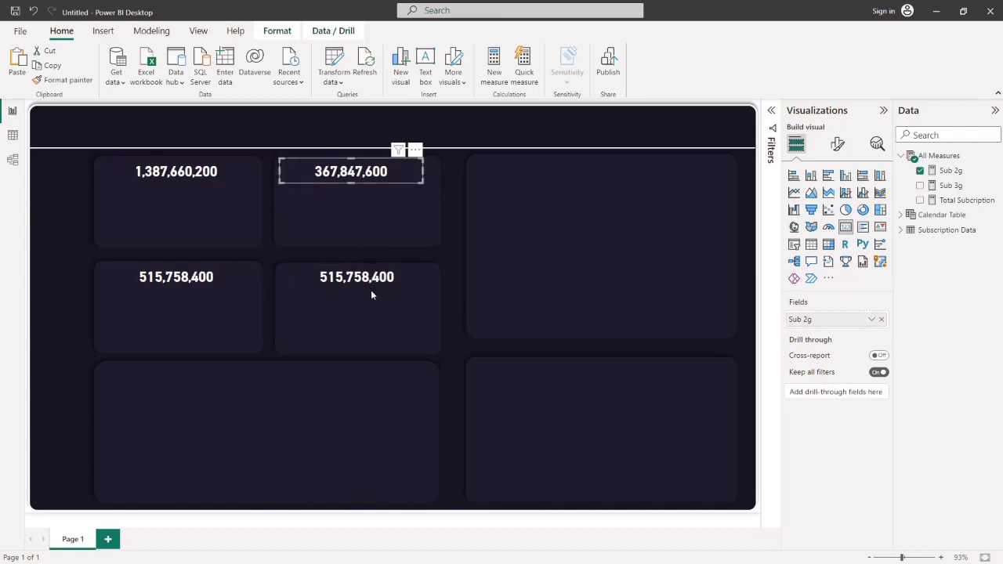
left_click_drag(369, 285, 361, 284)
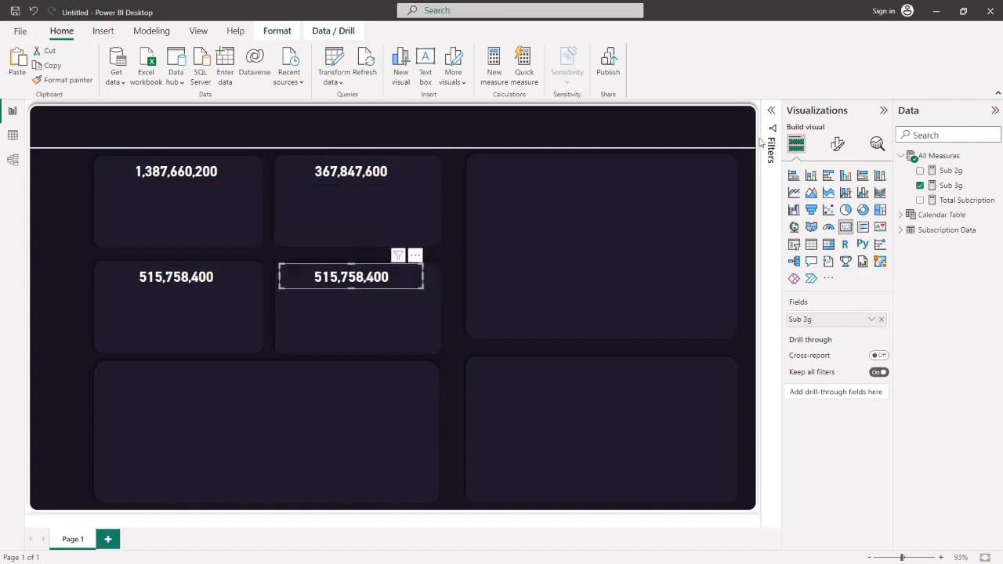
- Create a new measure named Sub 4g in the All Measures table and begin its formula with the CALCULATE function
left_click(989, 161)
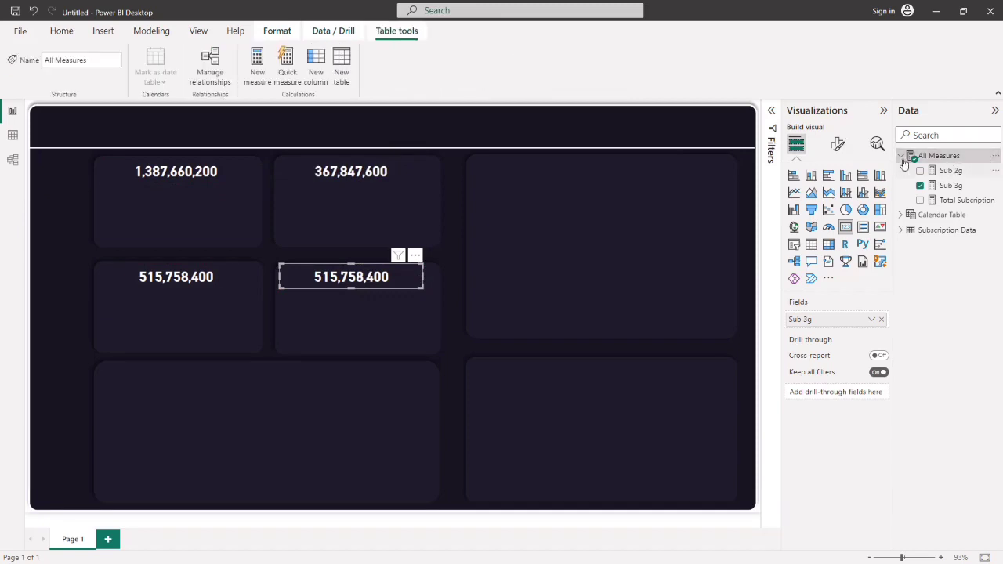
left_click(995, 158)
left_click(929, 165)
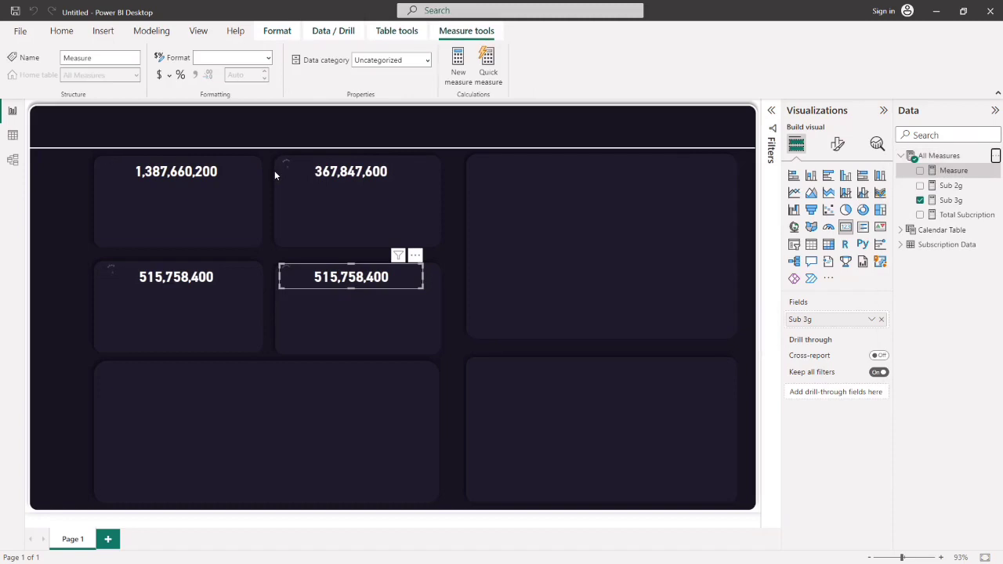
key("BackSpace")
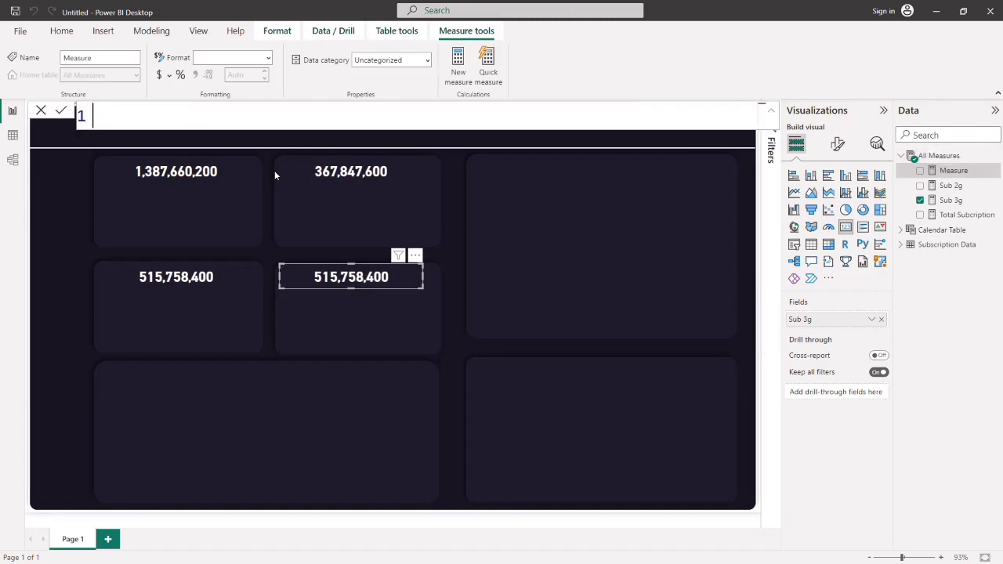
type("Sub 4g = calv")
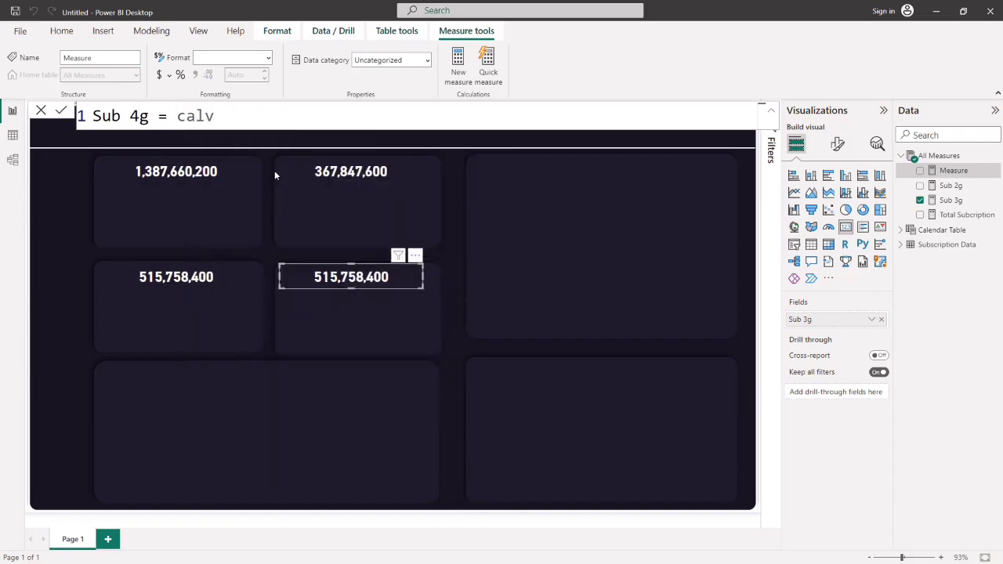
key("BackSpace")
type("cua")
key("BackSpace")
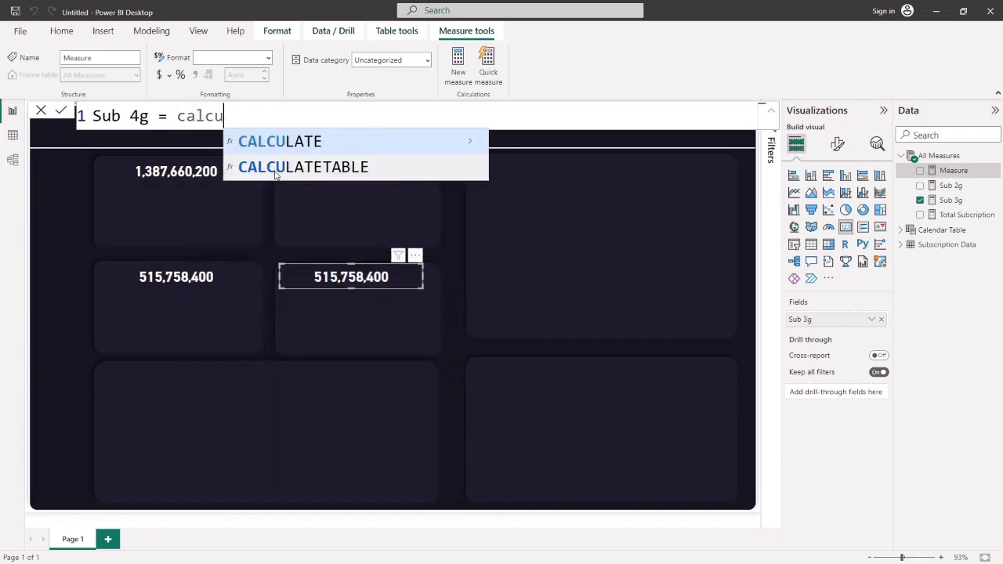
key("Tab")
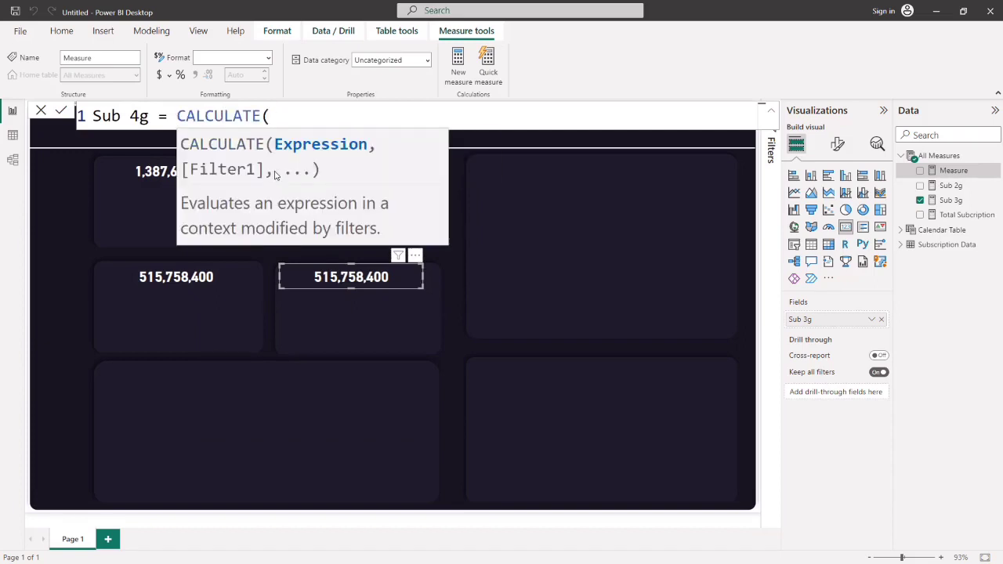
- Complete the Sub 4g formula with [Total Subcription] filtered by 'Subscription Data'[Network Access technology]="4G" and commit it
type("tota")
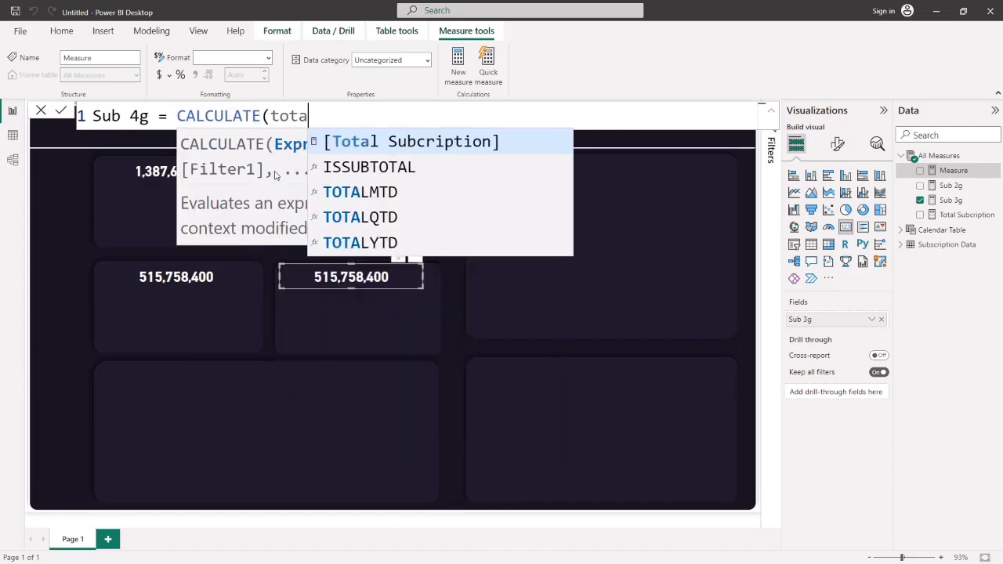
key("Tab")
type(",")
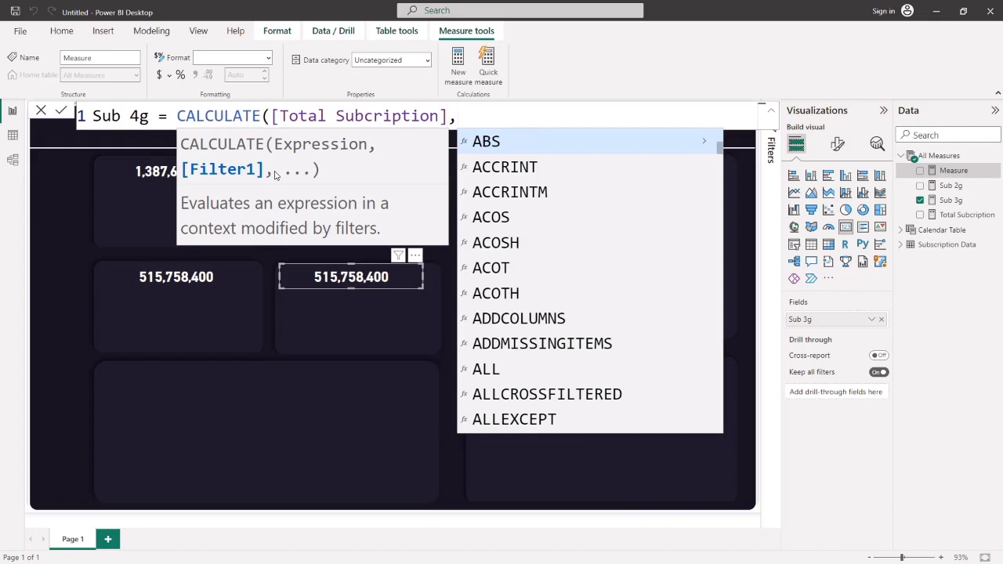
type("net")
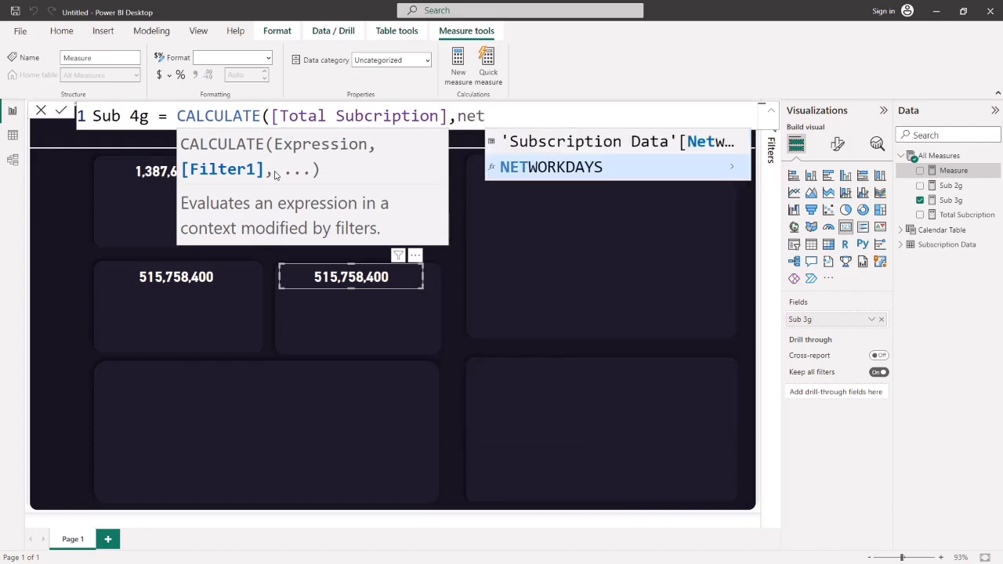
left_click(605, 145)
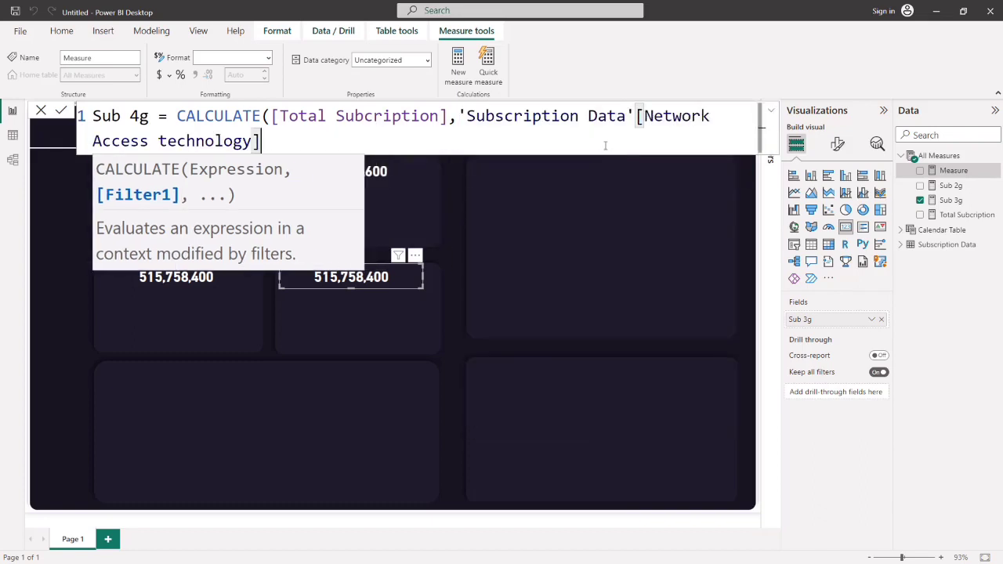
type("=\"4")
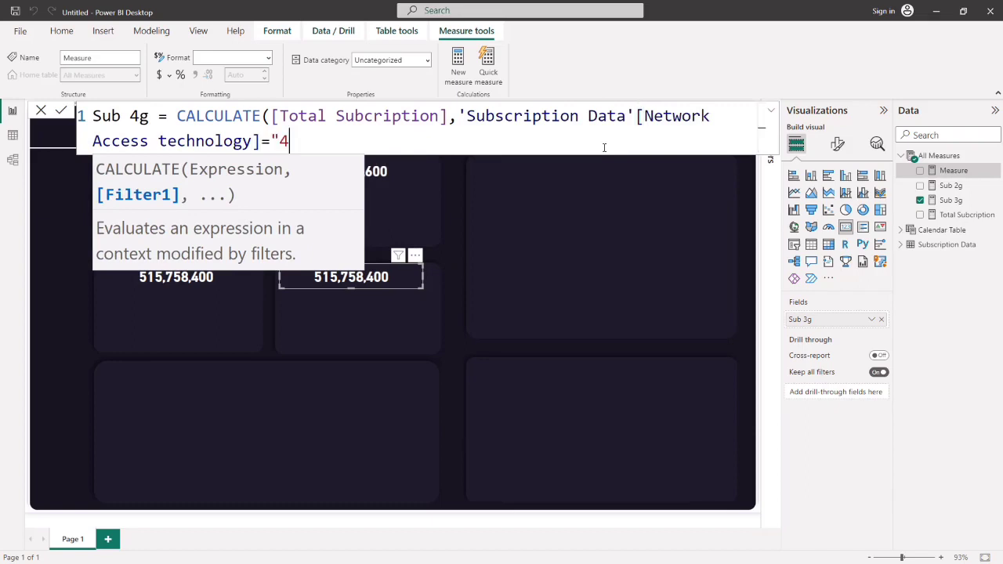
type("G\")")
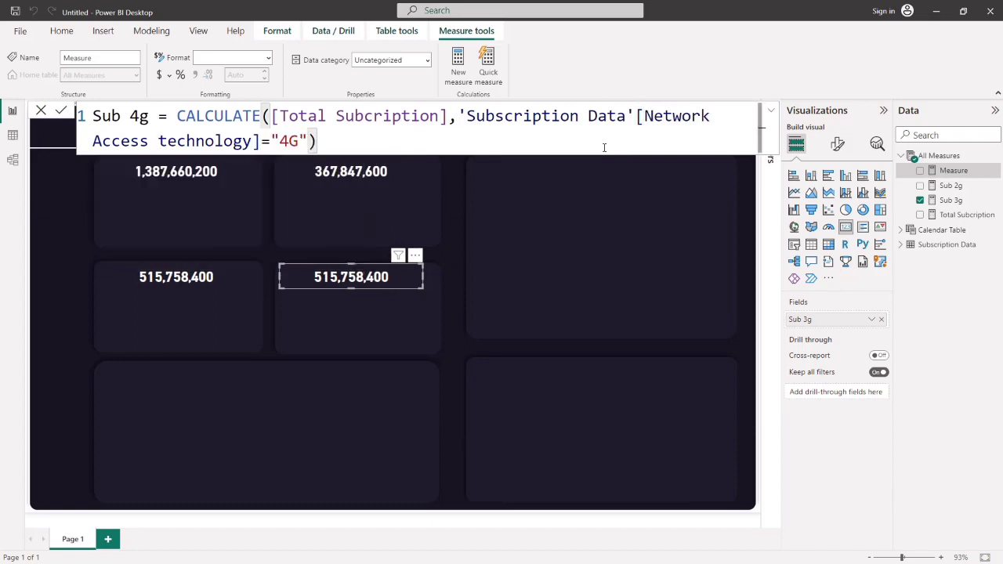
key("Return")
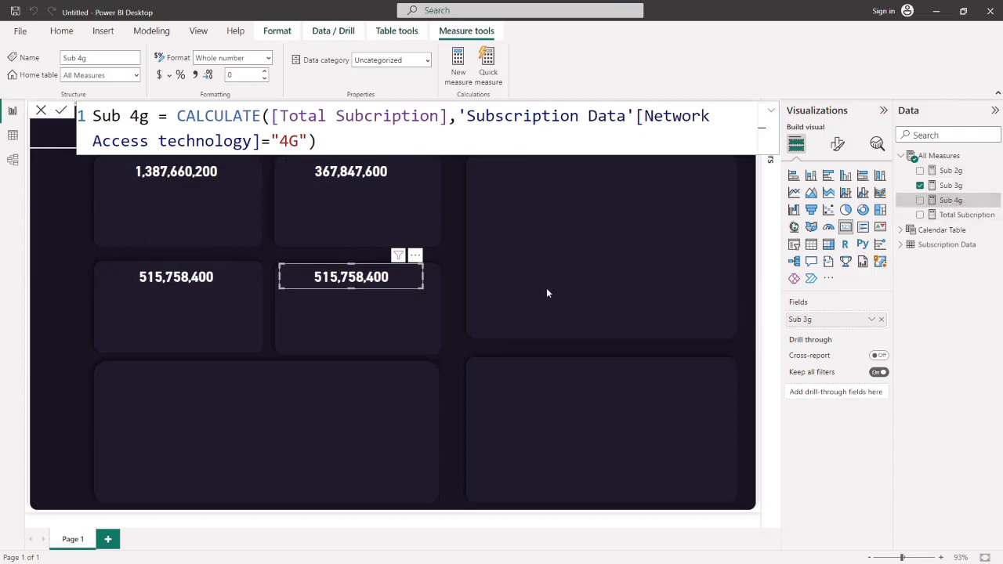
- Apply the thousands separator to Sub 4g and replace Sub 3g with it in the selected card
left_click(196, 75)
left_click(920, 185)
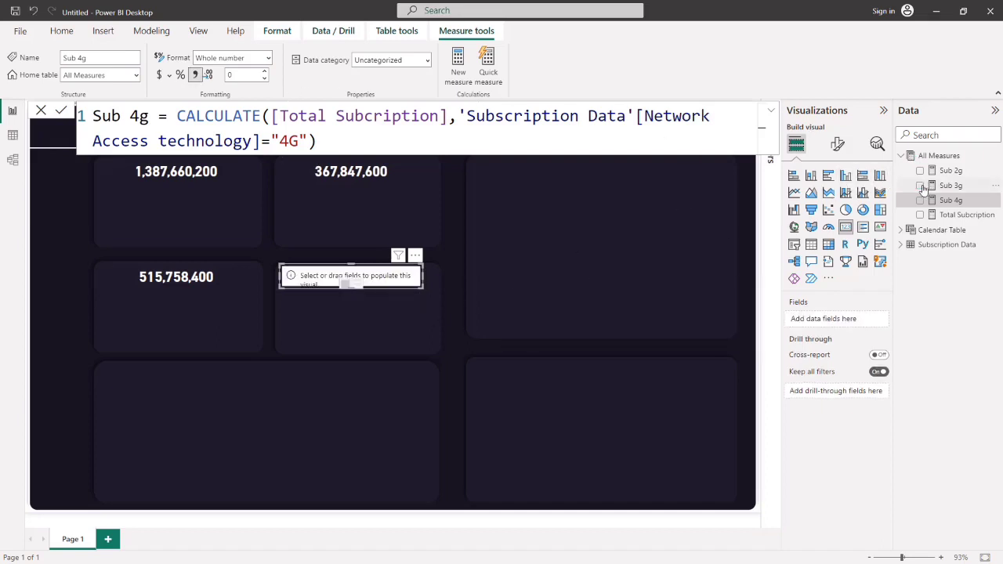
left_click(920, 200)
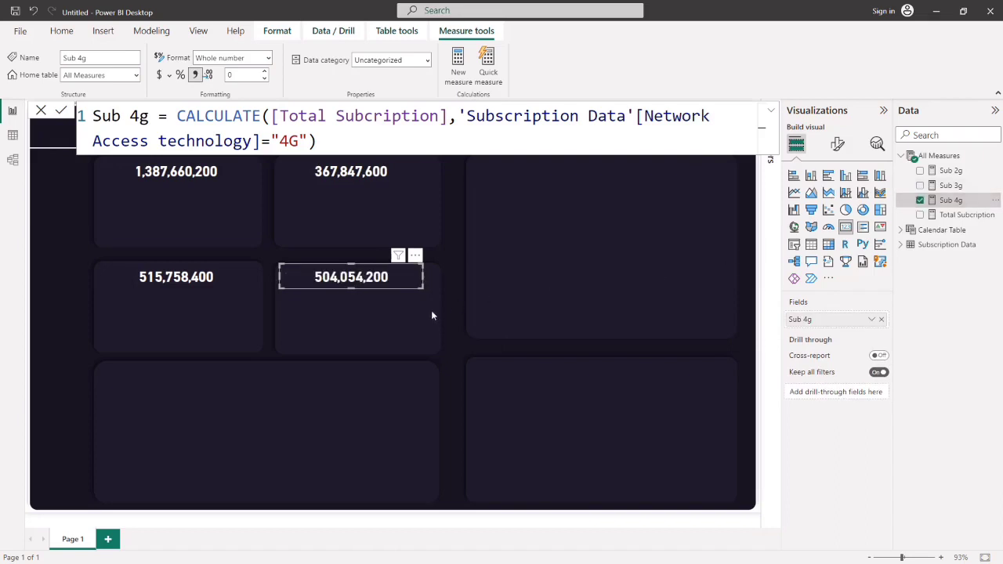
left_click(456, 330)
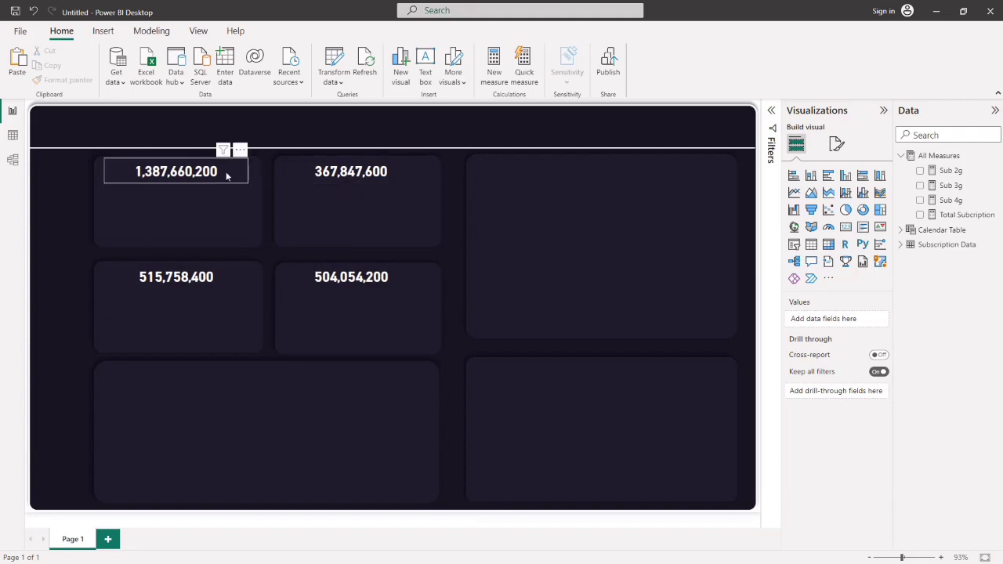
- Add a text box reading "Total Subscription" and format its text as size 12, bold and centred
left_click(425, 69)
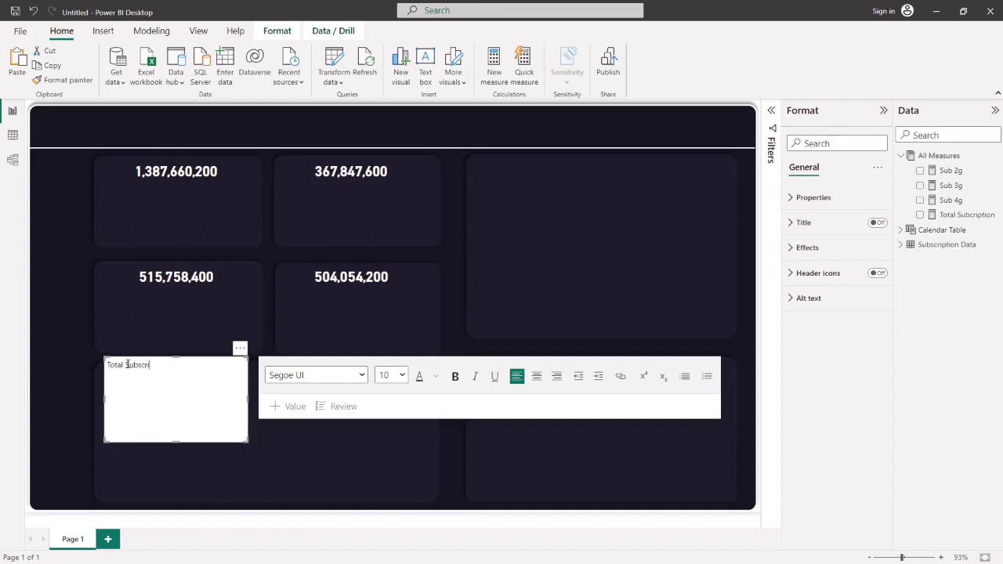
type("tion")
key("ctrl+a")
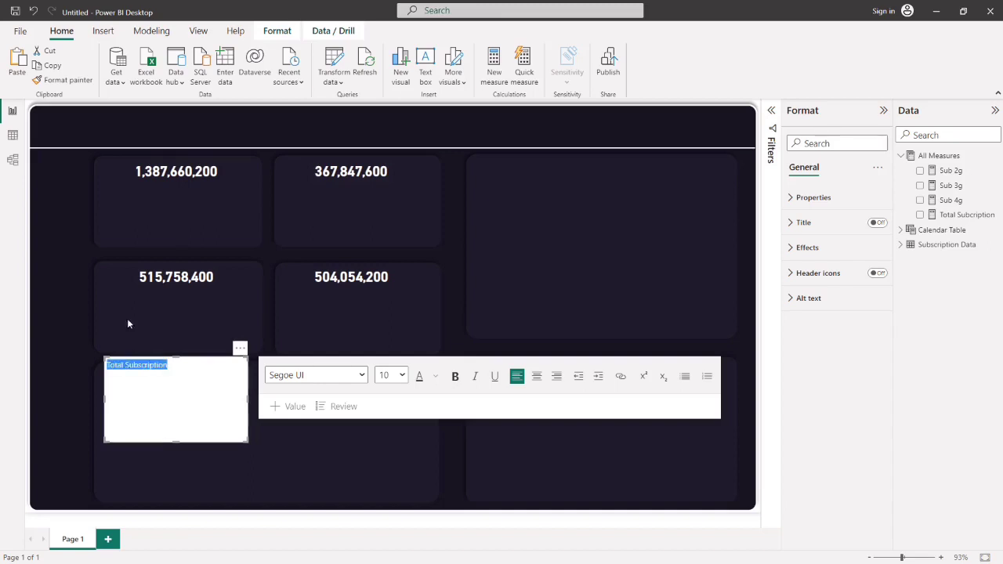
left_click(402, 376)
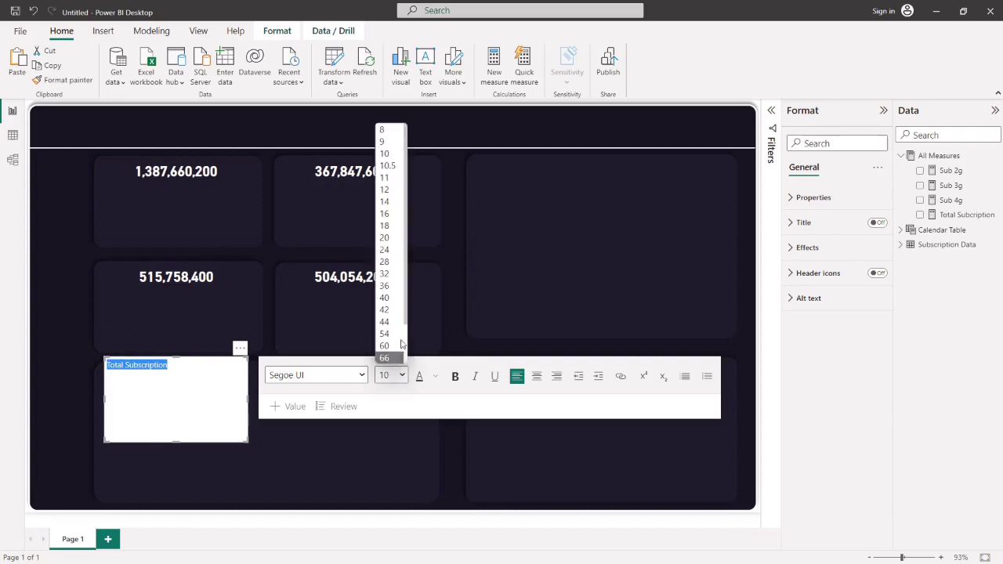
left_click(390, 196)
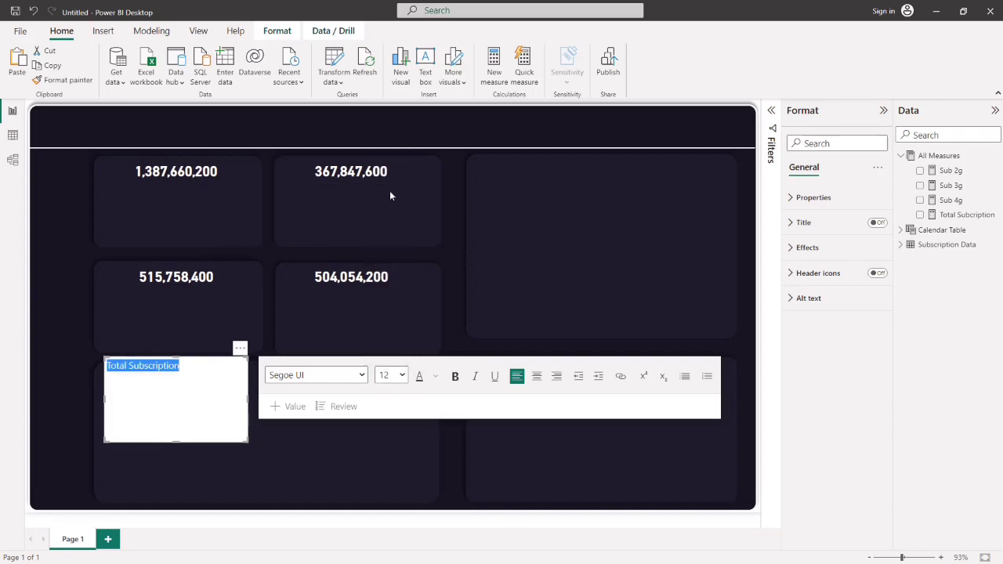
left_click(455, 377)
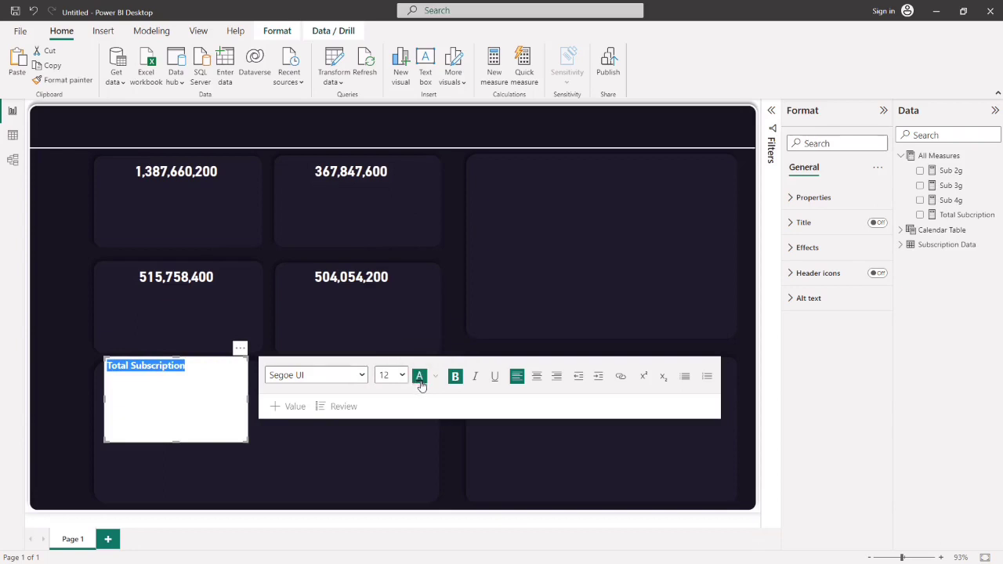
left_click(436, 377)
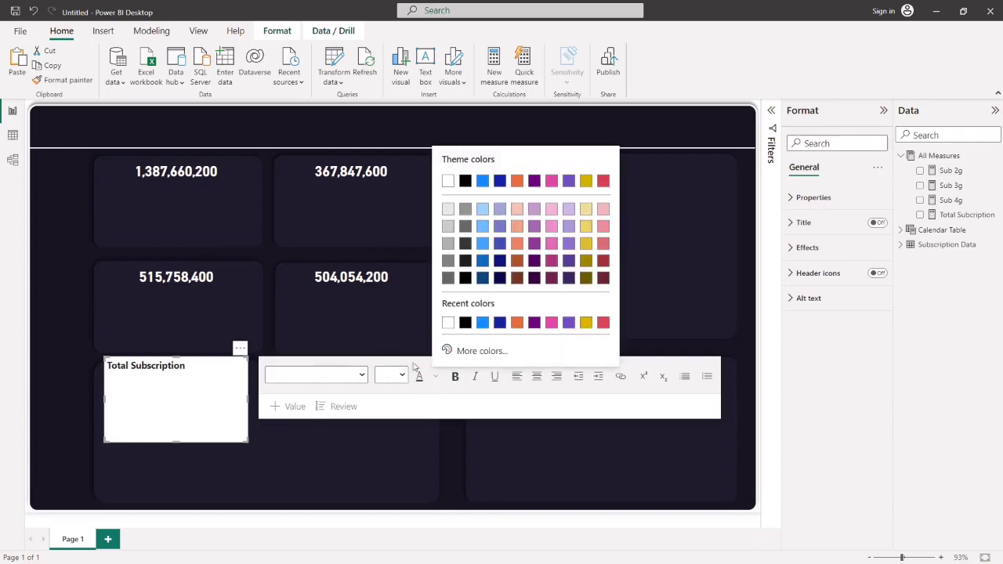
left_click(537, 382)
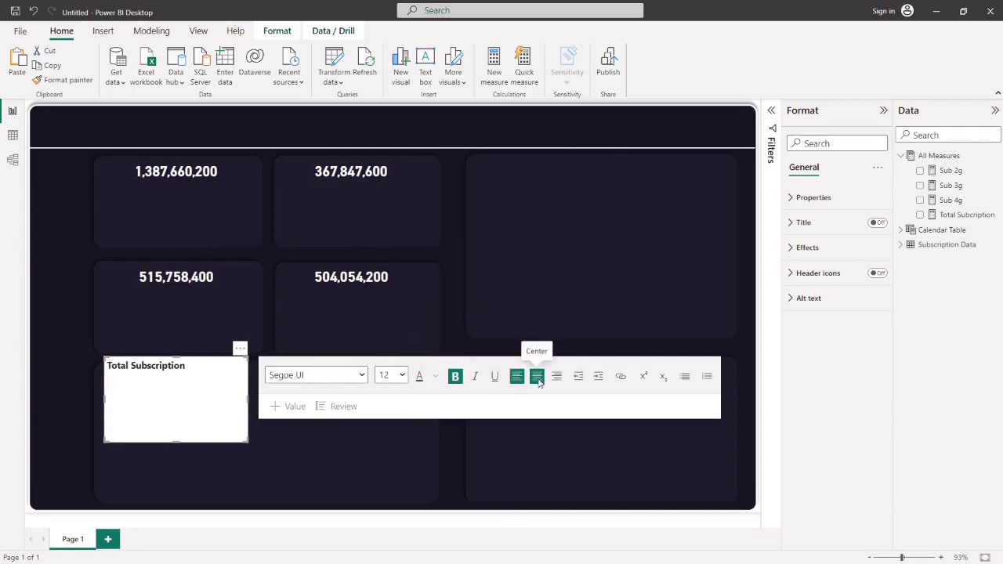
left_click(537, 382)
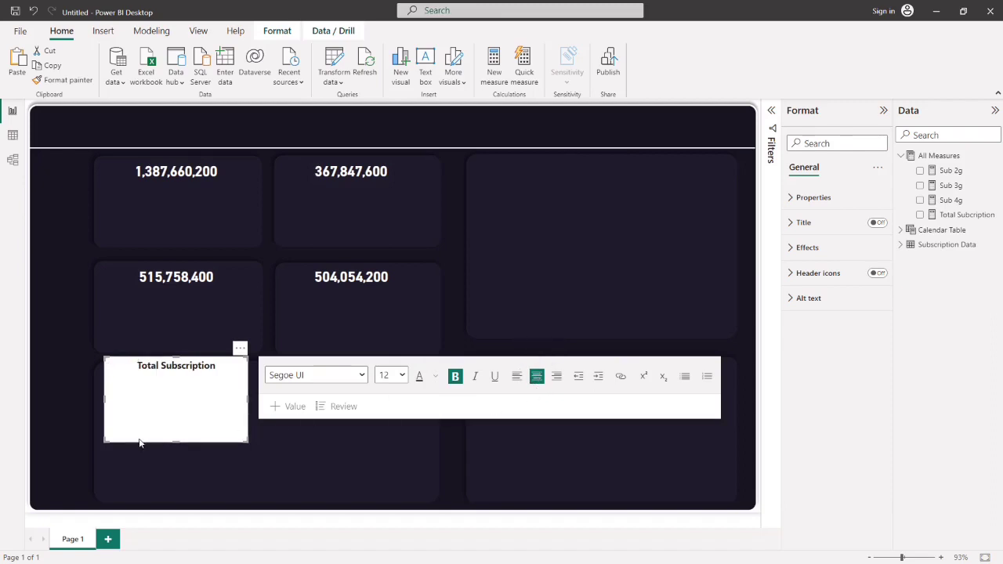
- Shrink the Total Subscription text box so that it fits closely around its single line of text
left_click_drag(174, 441, 176, 376)
left_click_drag(106, 365, 161, 367)
left_click(189, 375)
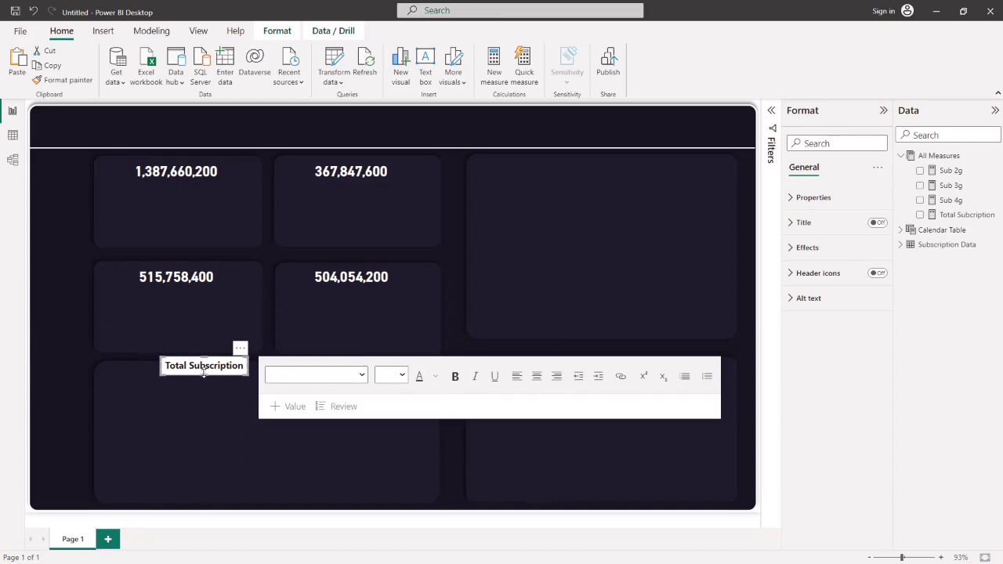
mouse_move(203, 374)
left_mouse_down()
mouse_move(209, 385)
mouse_move(255, 373)
mouse_move(212, 374)
left_mouse_up()
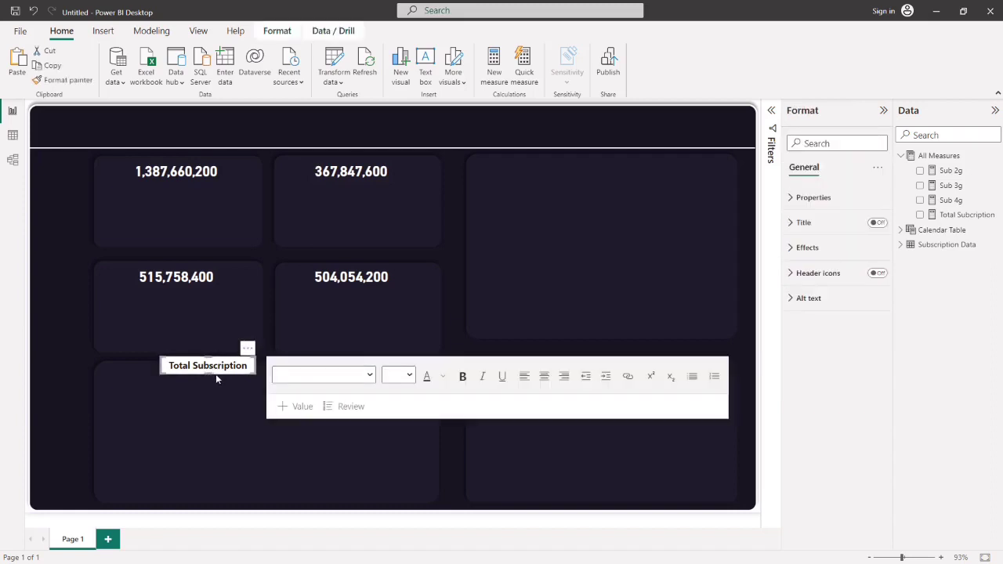
- Move the Total Subscription text box into the first card panel, directly beneath the 1,387,660,200 figure
left_click(216, 376)
left_click(185, 368)
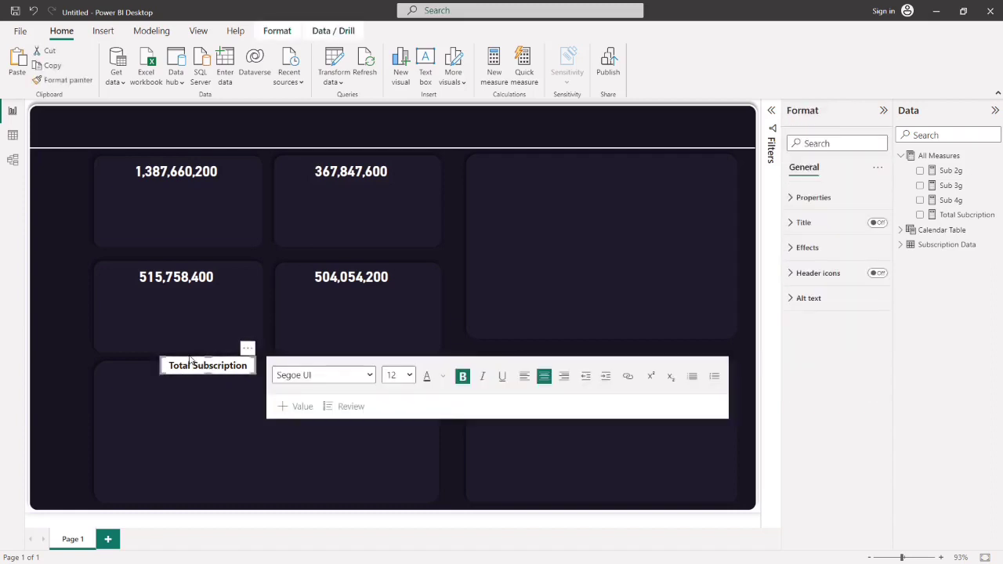
left_click(192, 345)
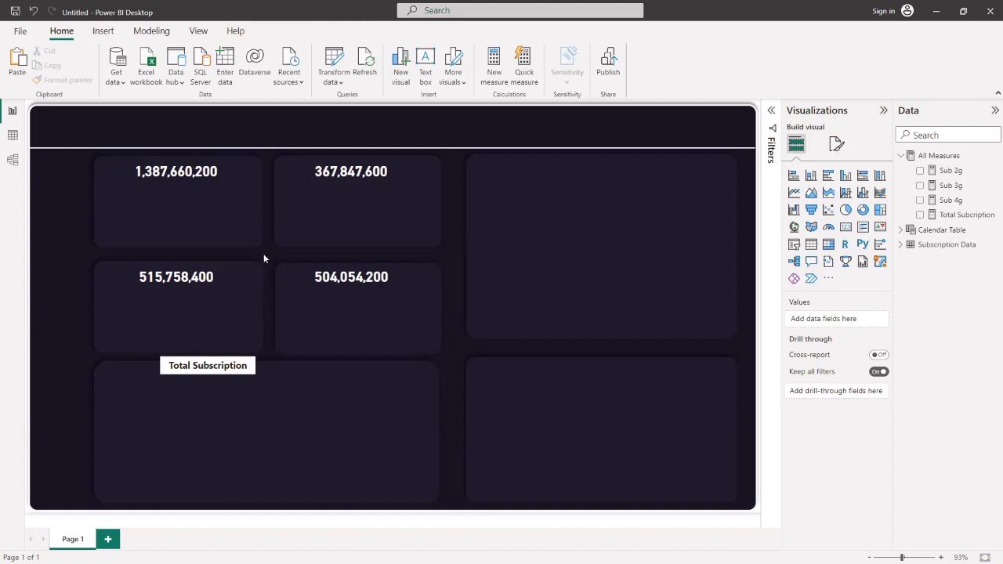
left_click(228, 379)
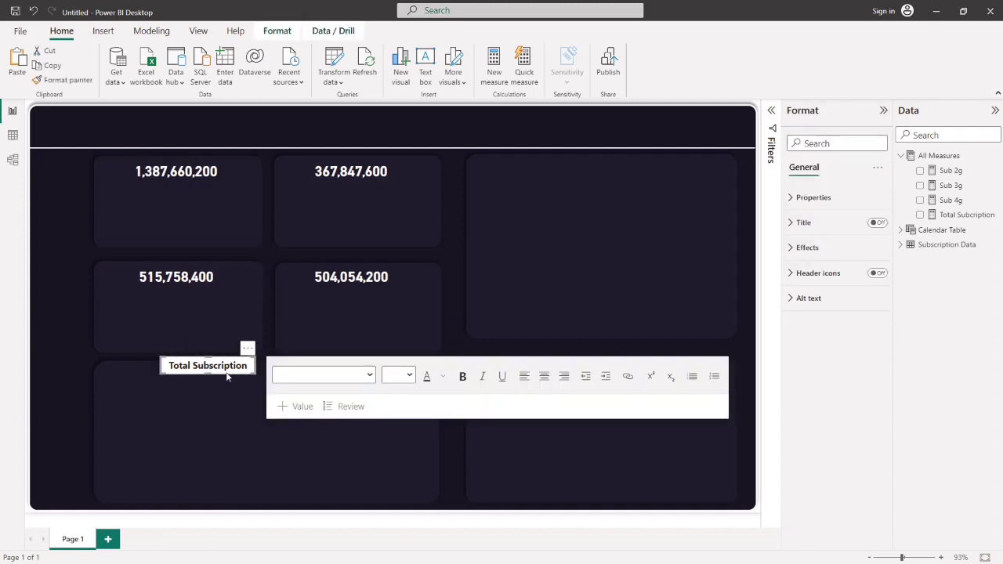
left_click_drag(227, 378, 171, 203)
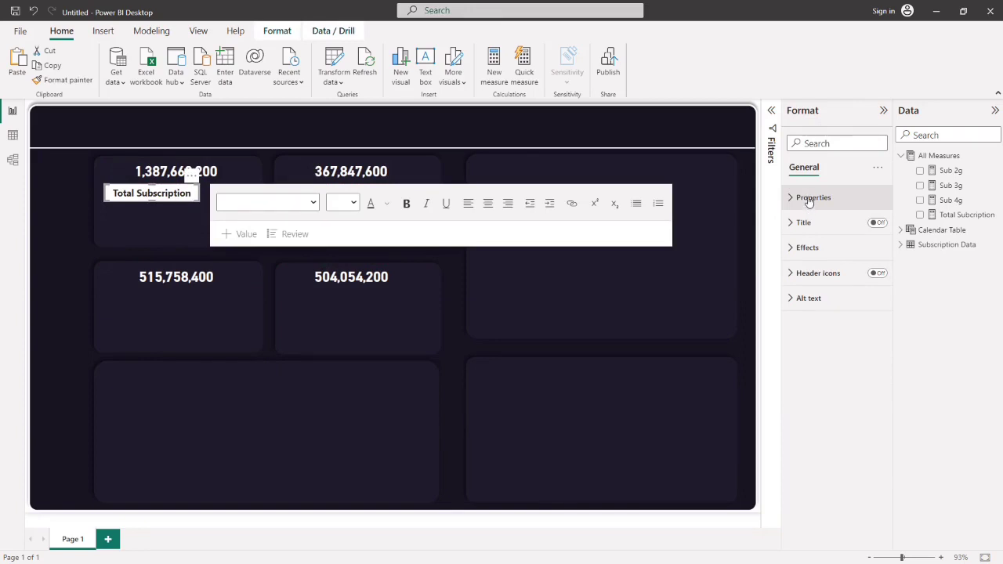
- Turn off the background of the Total Subscription text box
left_click(805, 248)
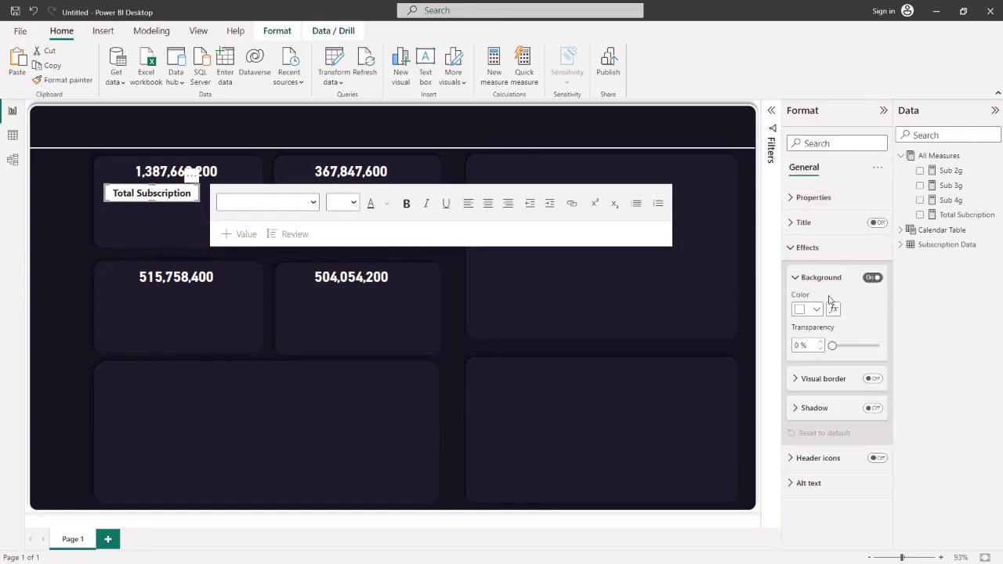
left_click(873, 278)
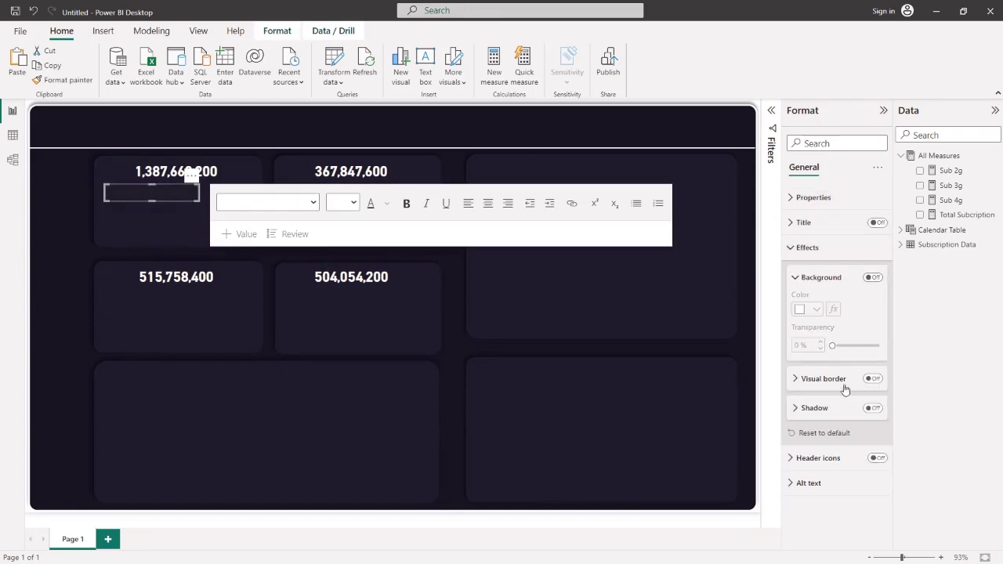
left_click(792, 223)
left_click(792, 224)
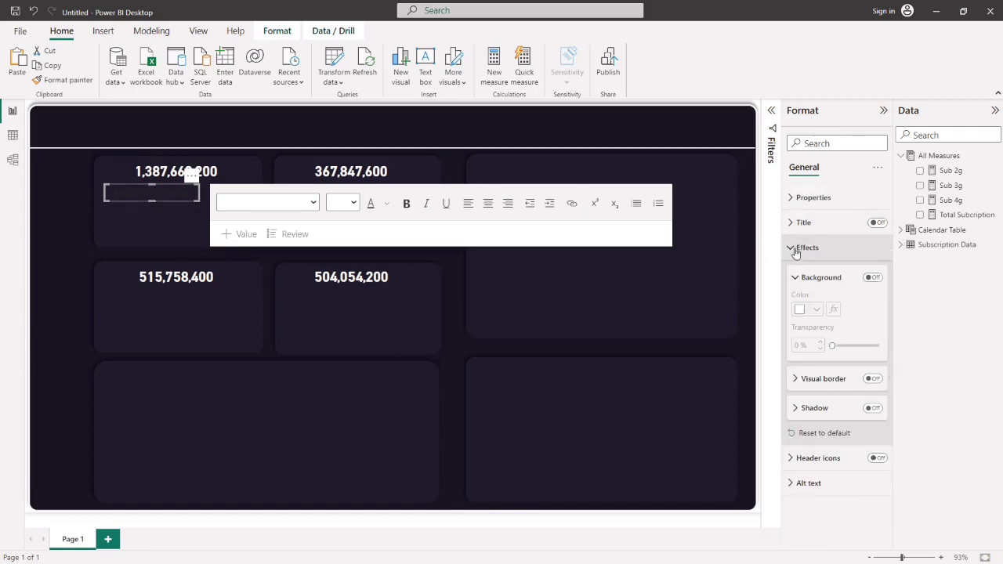
- Set the font colour of the Total Subscription text to white
left_click(373, 205)
left_click(400, 246)
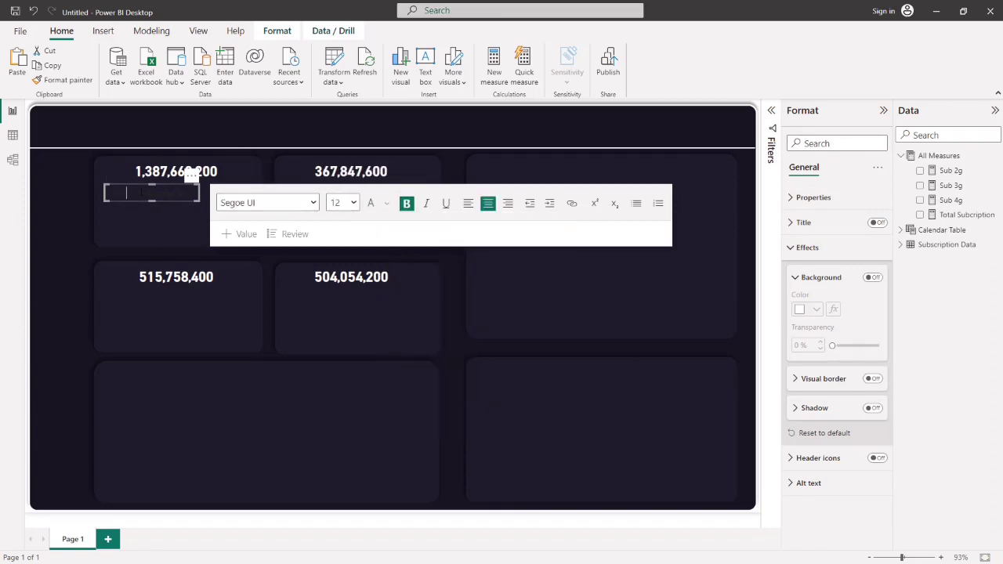
left_click_drag(142, 193, 193, 196)
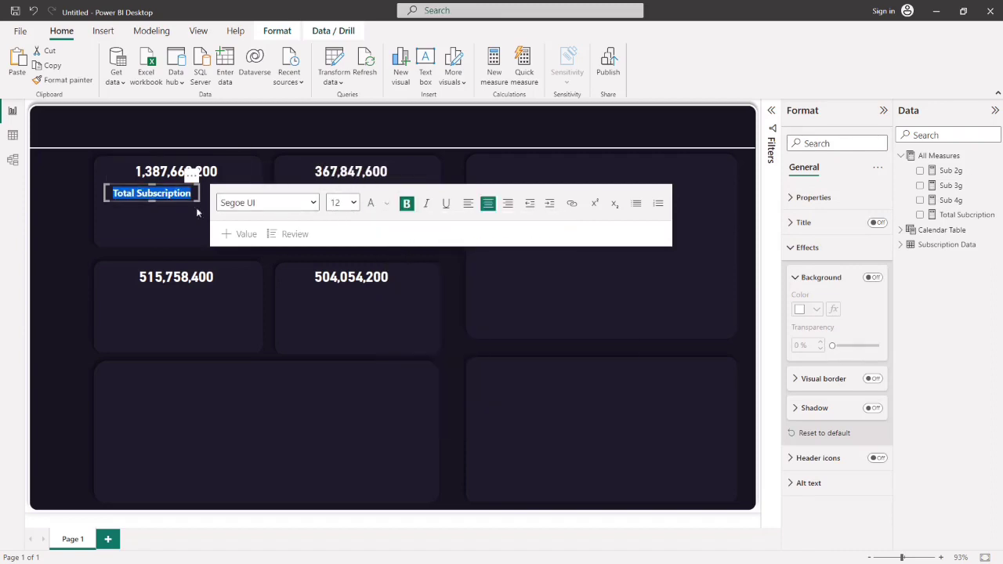
left_click(386, 205)
left_click(399, 246)
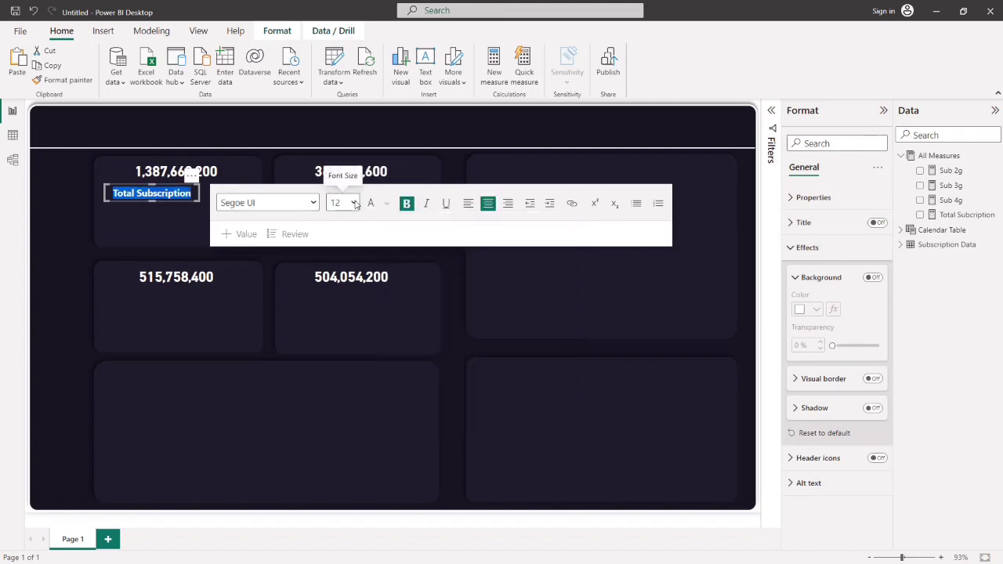
- Reduce the font size of the Total Subscription text to 8
left_click(351, 203)
left_click(340, 246)
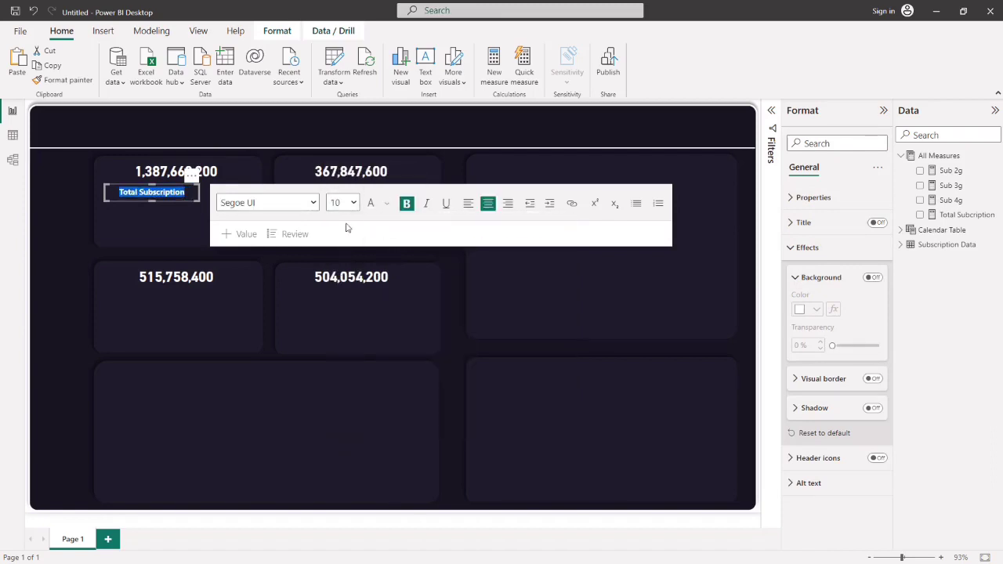
left_click(354, 206)
left_click(341, 221)
left_click(58, 215)
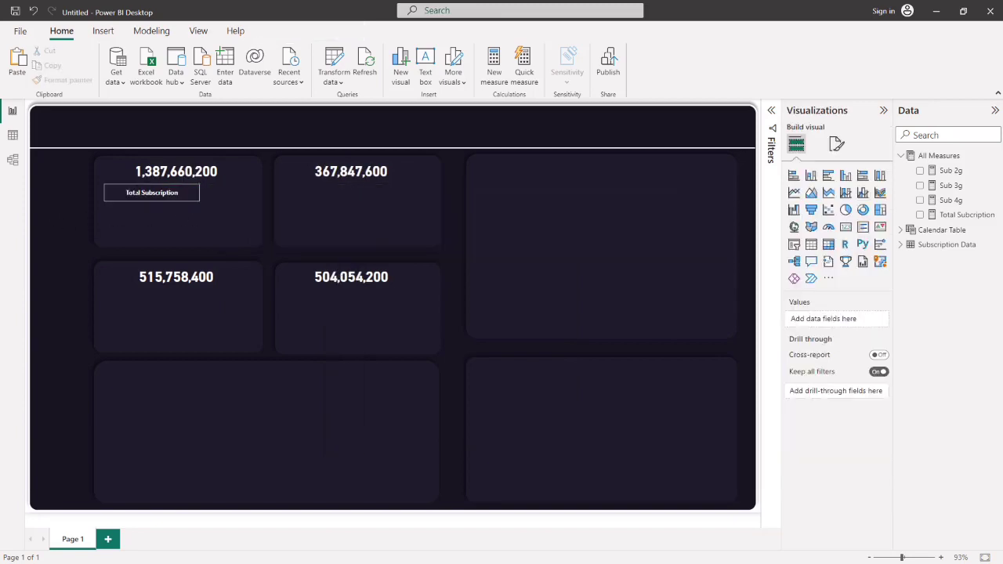
- Set the font size of the Total Subscription text to 9
left_click(151, 193)
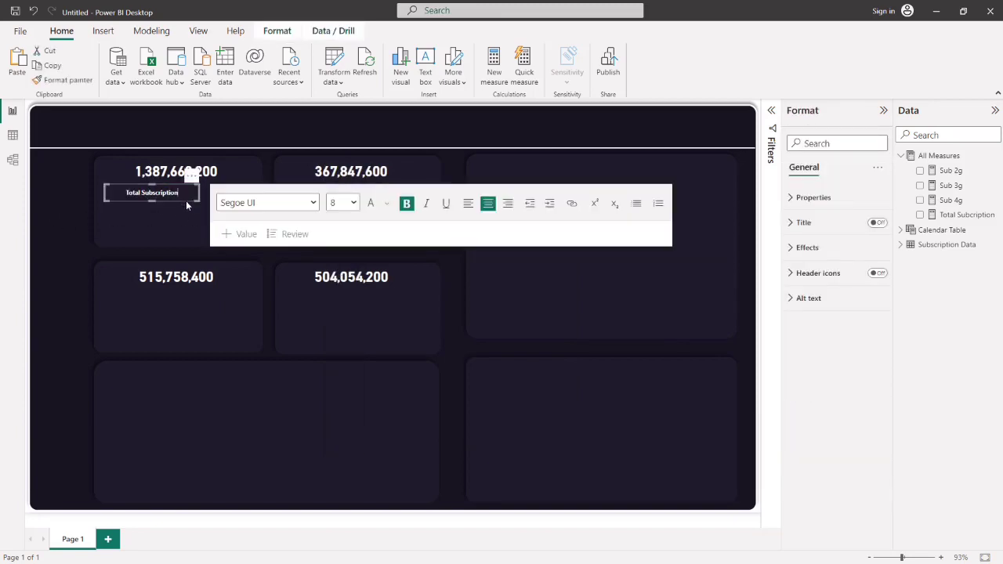
left_click_drag(186, 198, 125, 193)
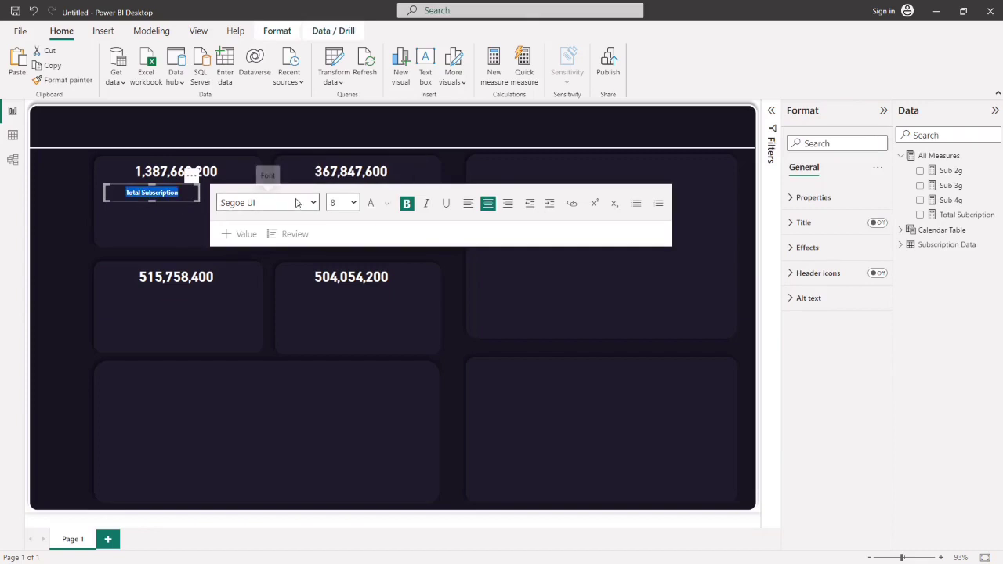
left_click(353, 204)
left_click(340, 233)
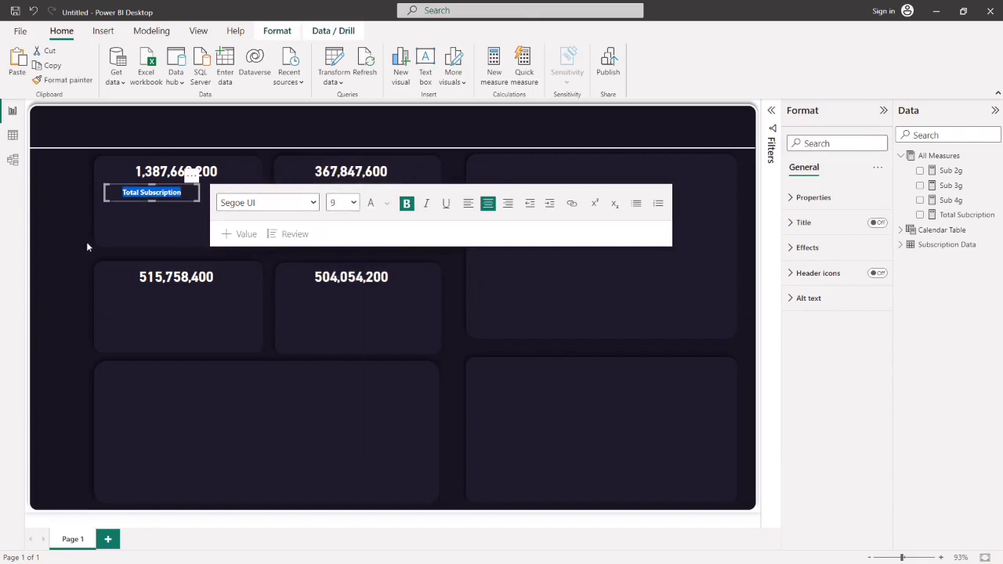
left_click(80, 232)
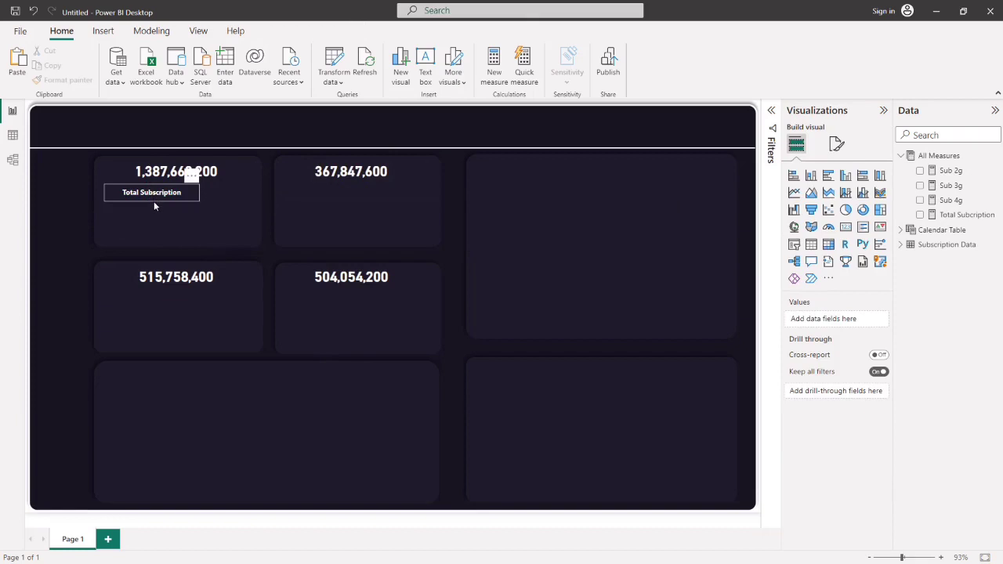
- Shift the 1,387,660,200 card visual to the left and widen it to the right edge of the first panel
left_click(168, 174)
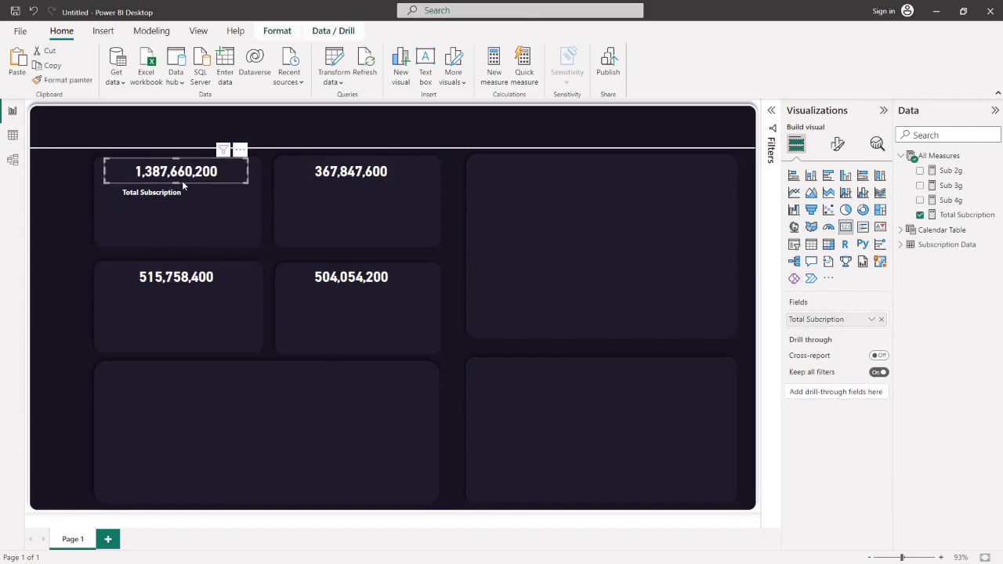
left_click_drag(180, 185, 158, 185)
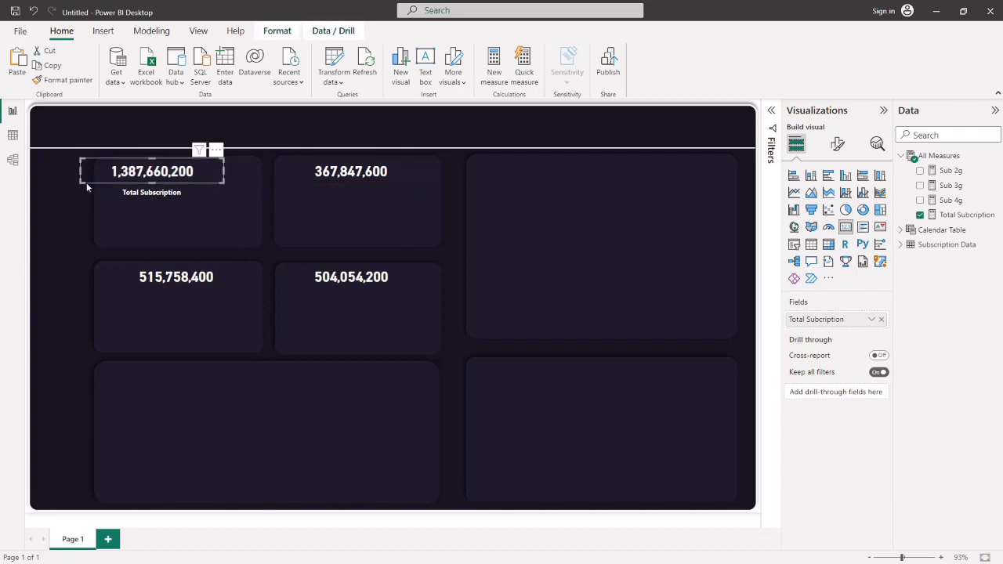
left_click_drag(225, 176, 262, 169)
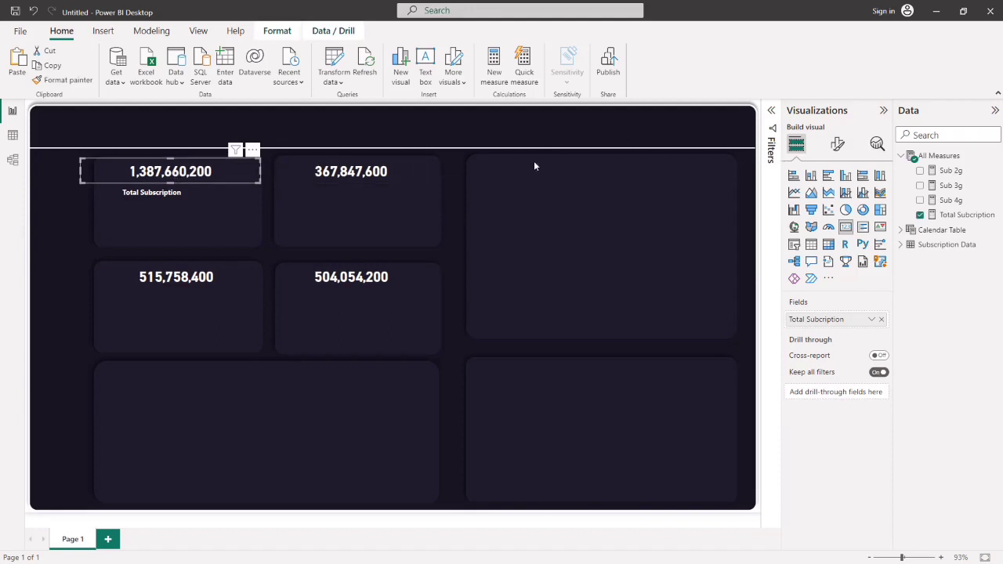
- Increase the callout value font size of the 1,387,660,200 card to 33
left_click(838, 145)
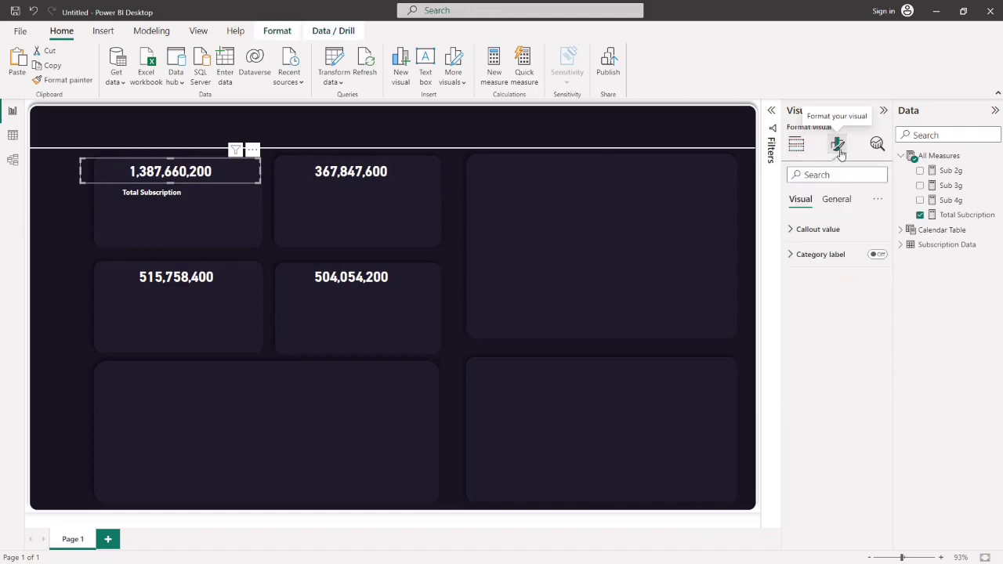
left_click(819, 229)
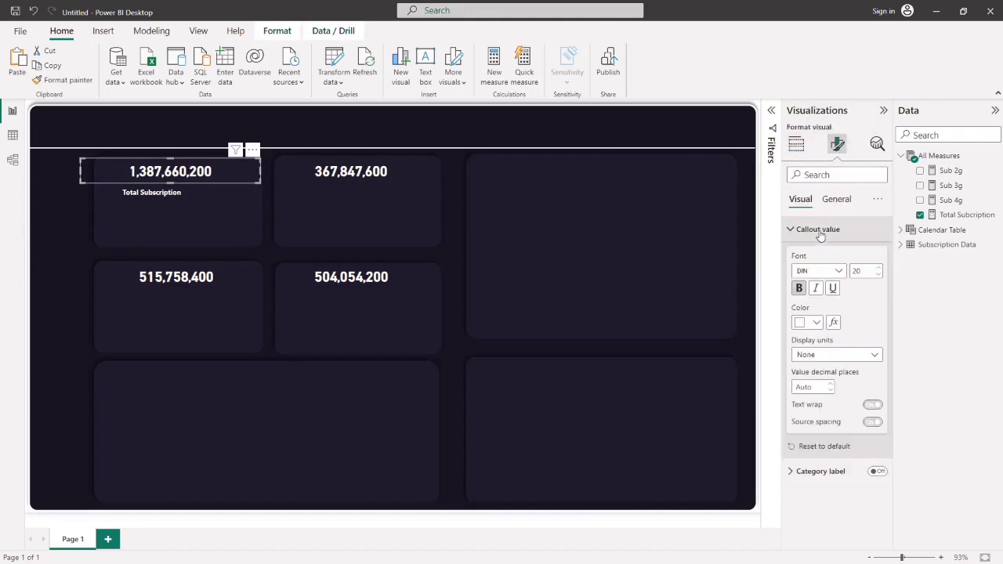
left_click(877, 269)
left_click(877, 269)
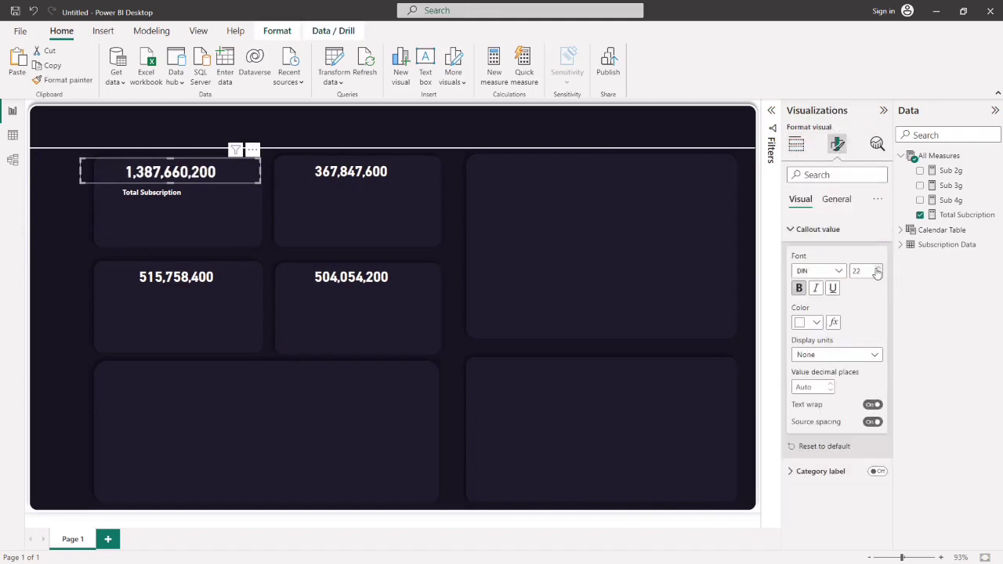
left_click(877, 268)
left_click(877, 269)
left_click(878, 269)
left_click(877, 269)
left_click(878, 268)
left_click(877, 269)
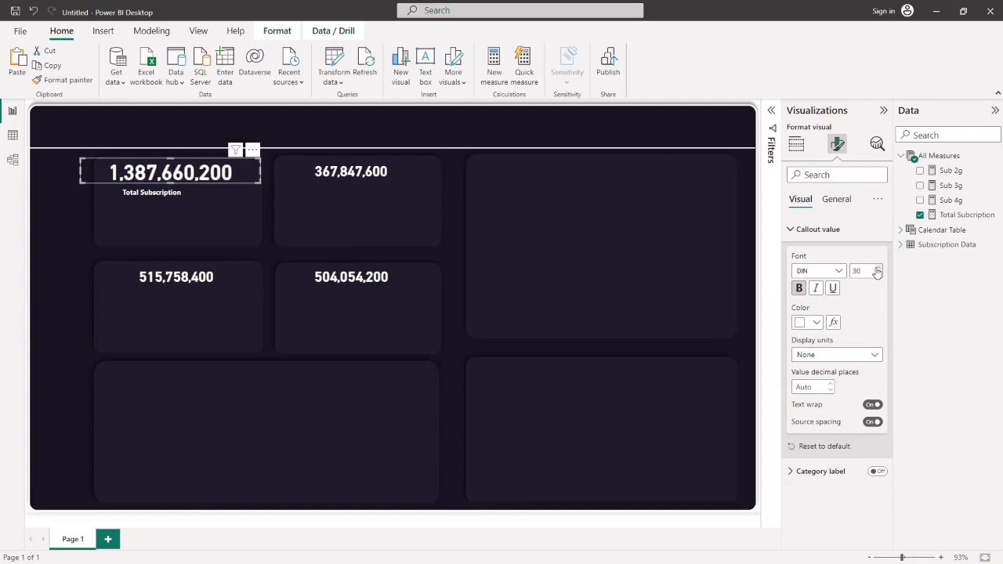
left_click(877, 269)
left_click(877, 269)
left_click(877, 269)
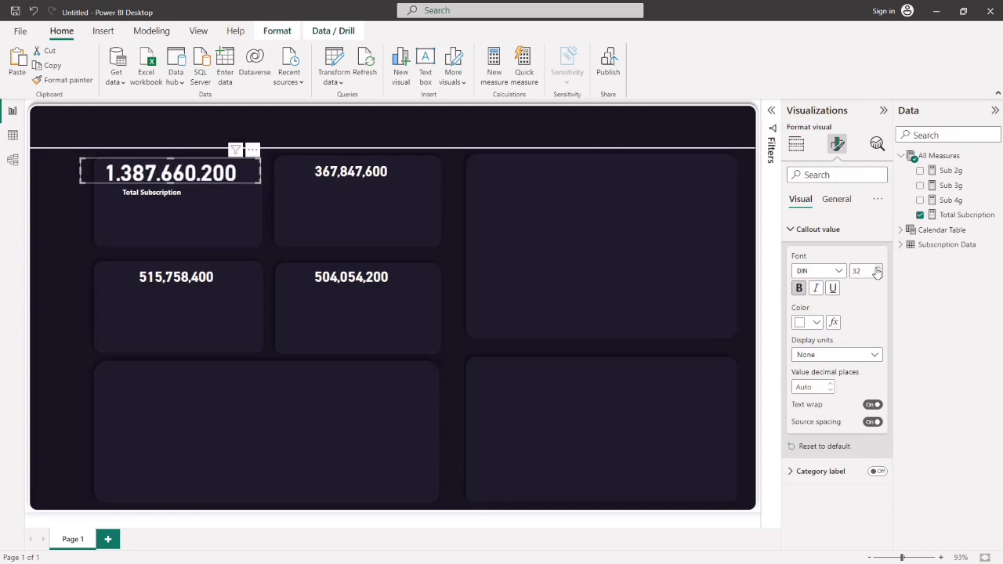
left_click(877, 269)
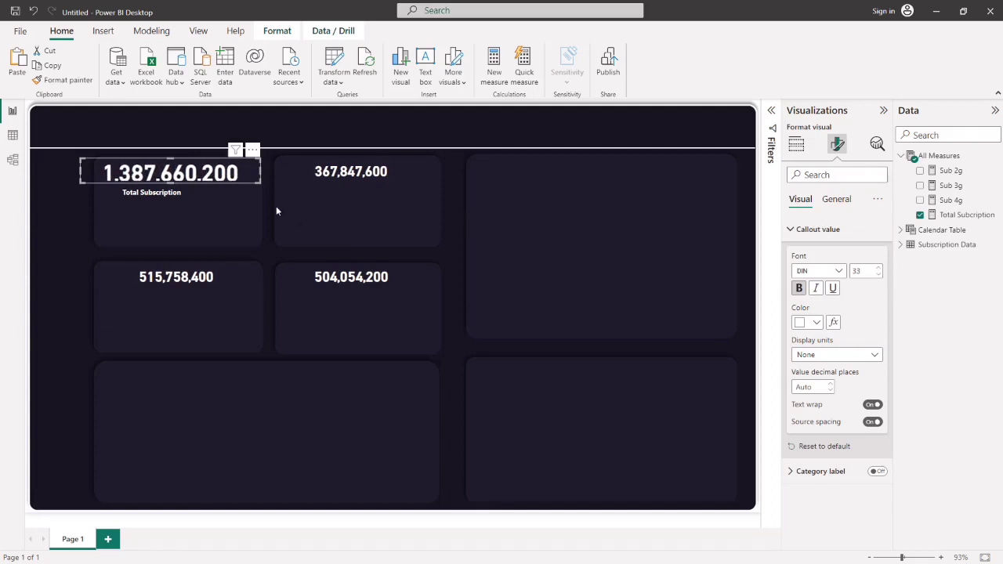
- Make the 1,387,660,200 card taller and move it so it is centred across the upper part of the first panel
left_click_drag(170, 183, 170, 193)
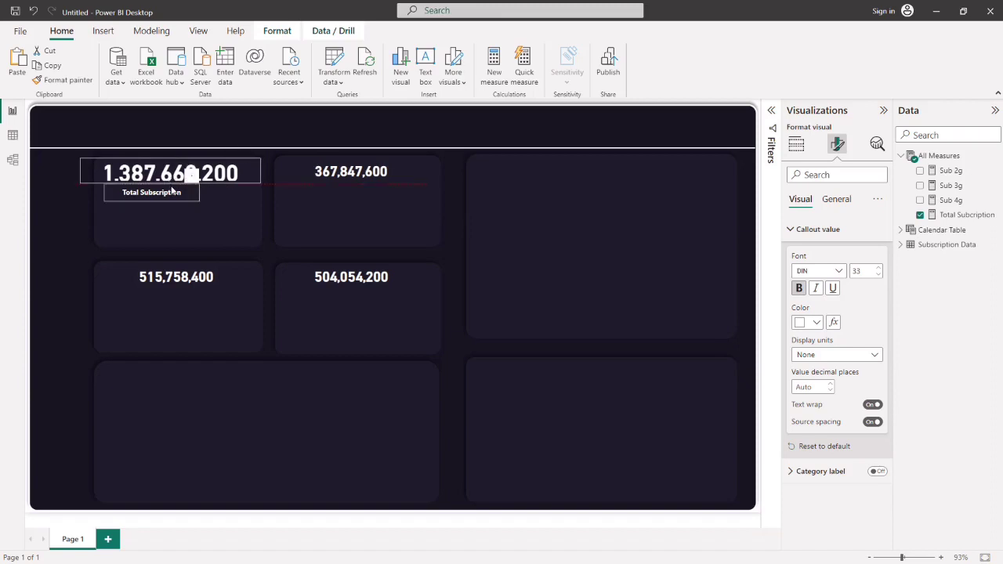
left_click(188, 156)
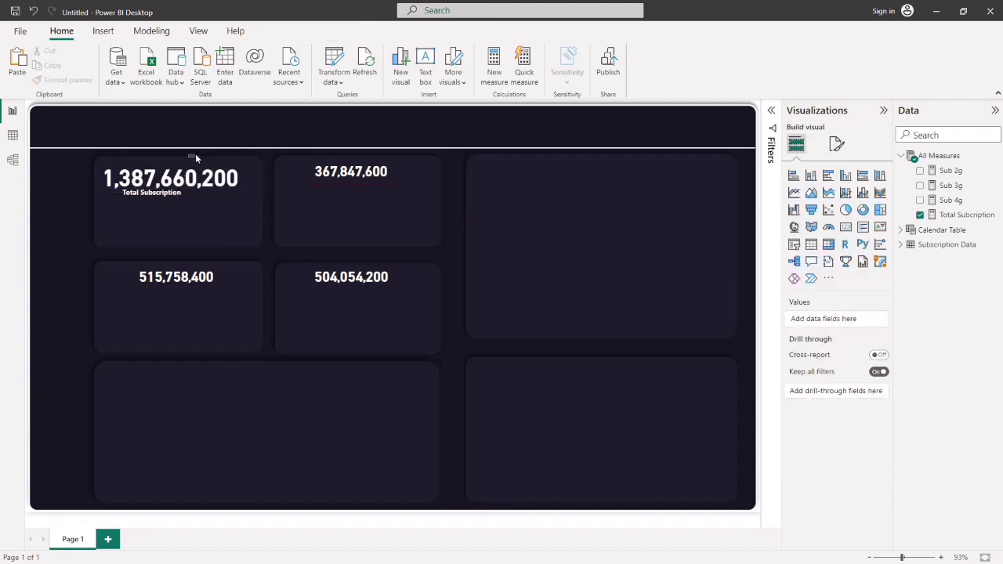
left_click(194, 162)
left_click_drag(194, 157, 200, 154)
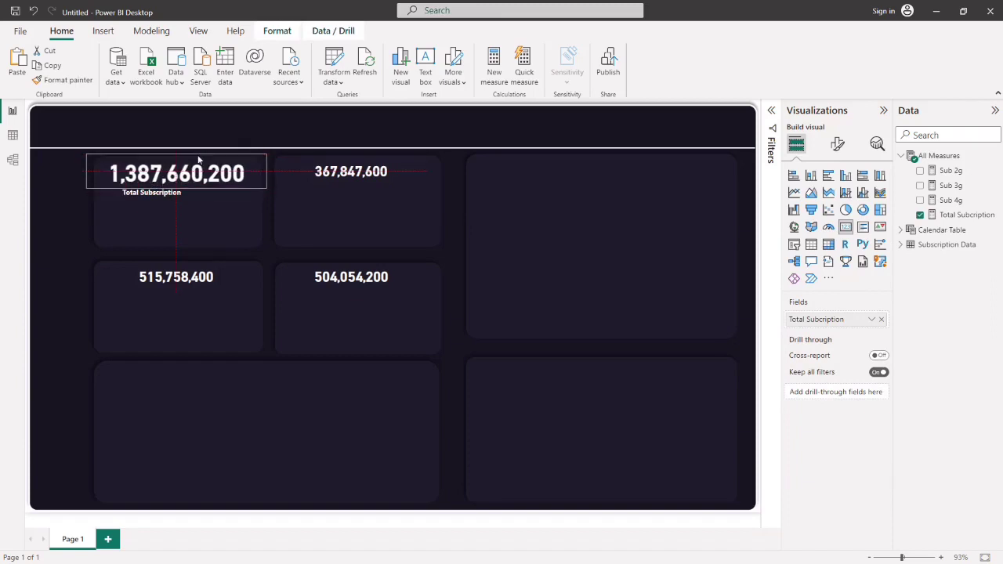
- Set the callout value font size of the 1,387,660,200 card to 30
left_click(837, 145)
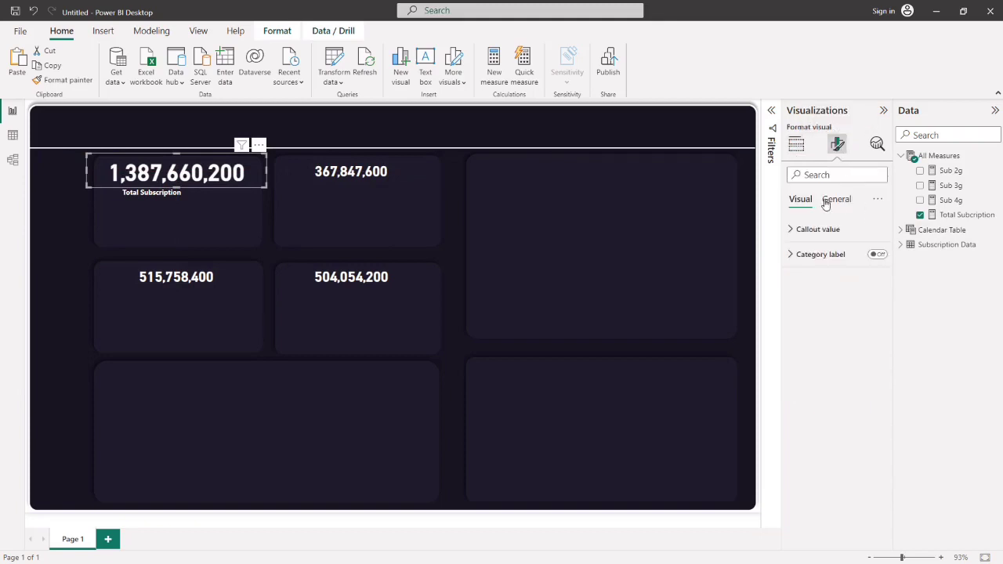
left_click(815, 229)
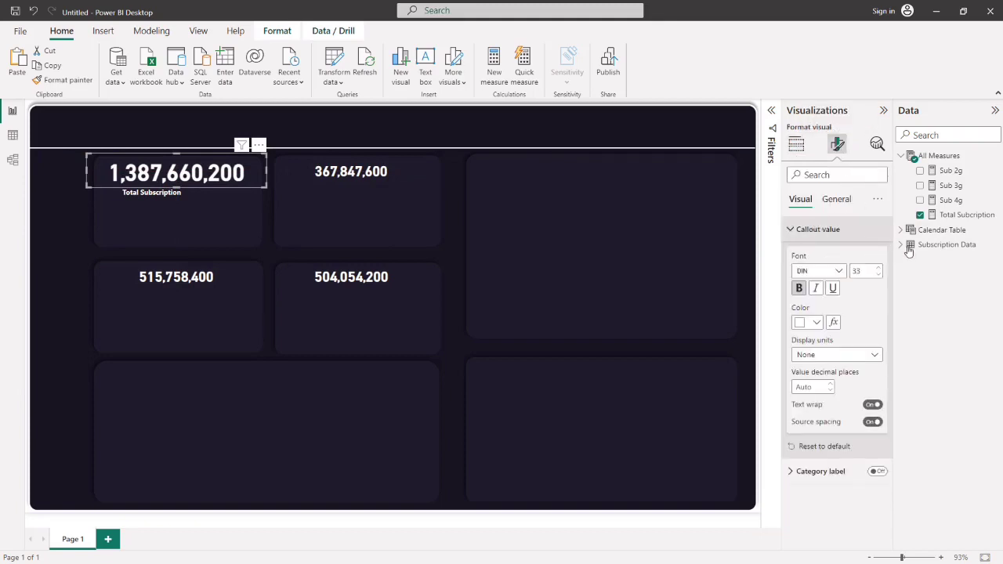
left_click(878, 276)
left_click(879, 275)
left_click(879, 275)
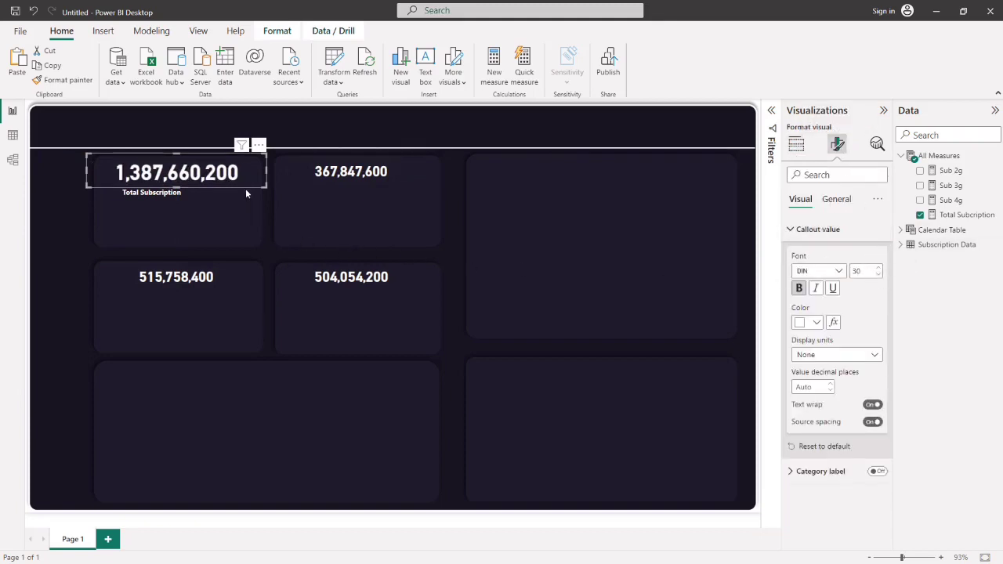
- Copy the total subscription card's formatting to the 2G, 3G and 4G cards with Format Painter
left_click(75, 80)
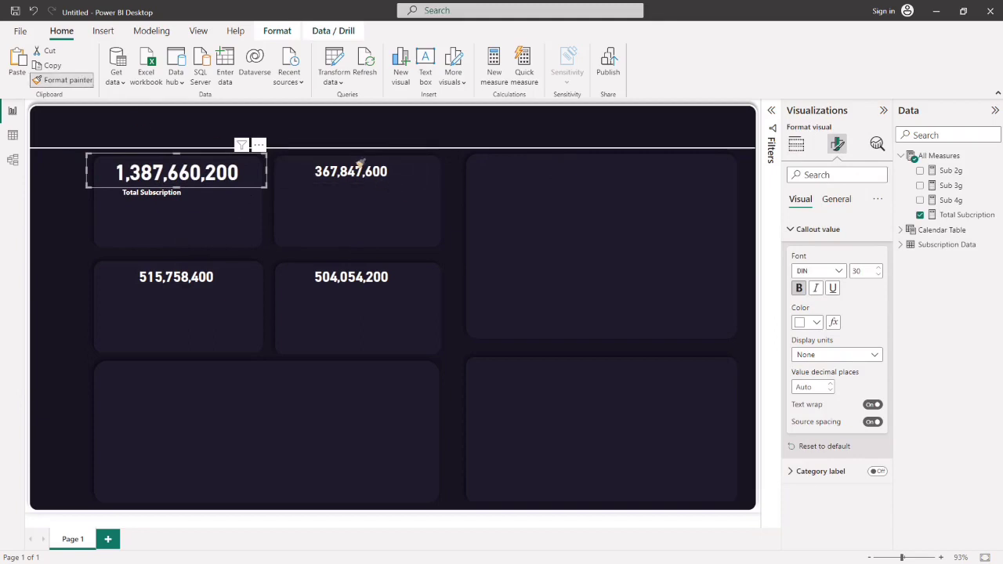
left_click(362, 179)
left_click(155, 179)
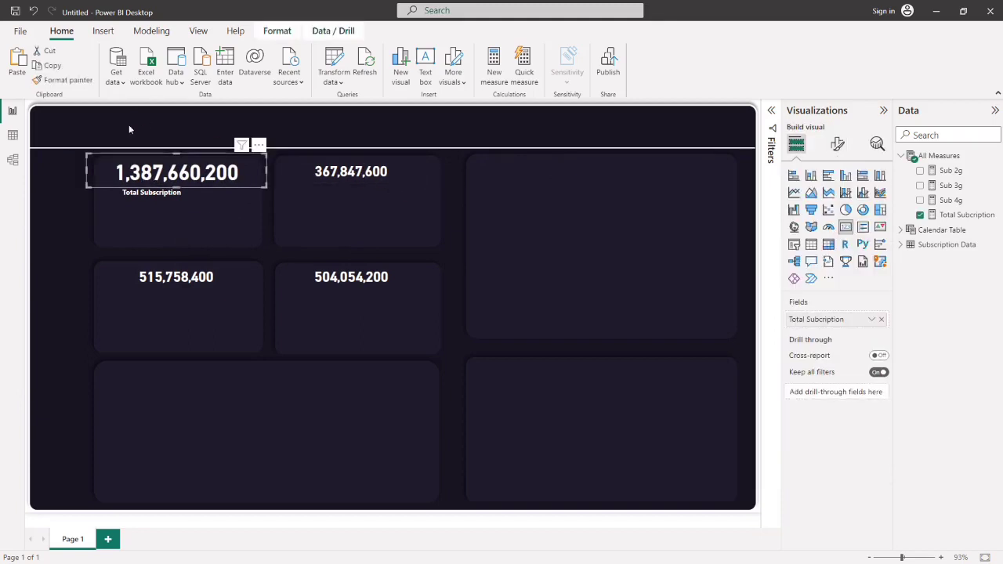
left_click(78, 80)
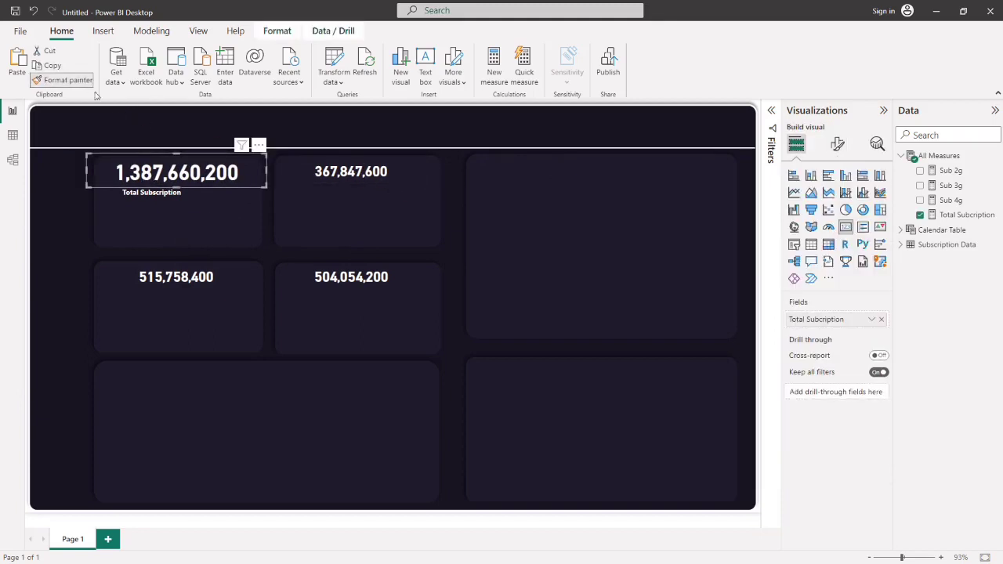
left_click(338, 163)
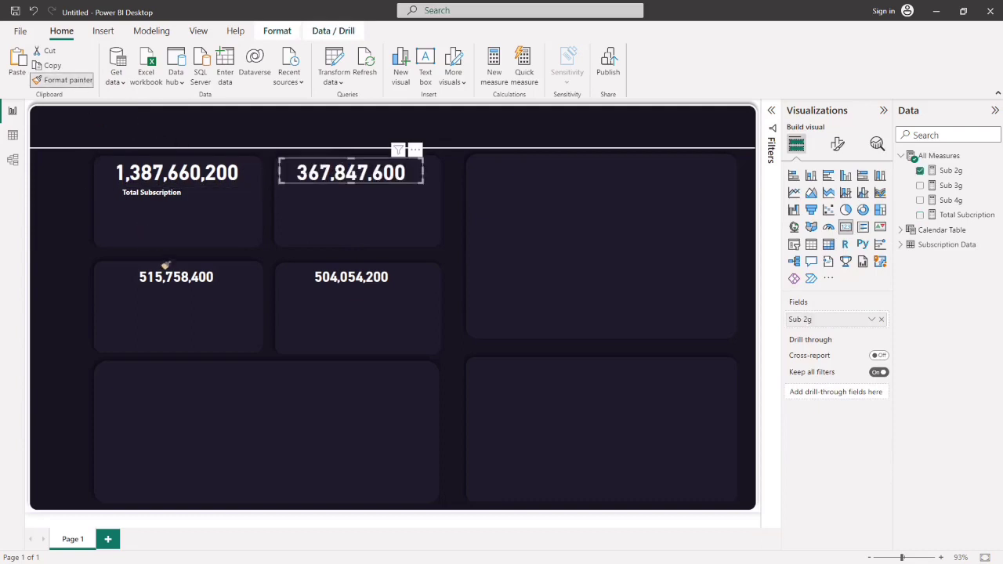
left_click(165, 266)
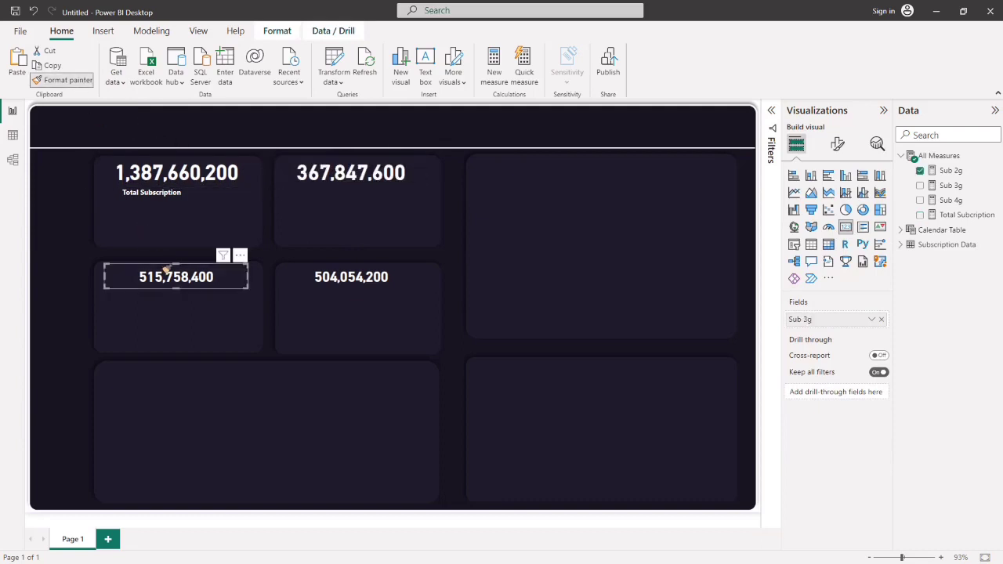
left_click(63, 80)
left_click(367, 275)
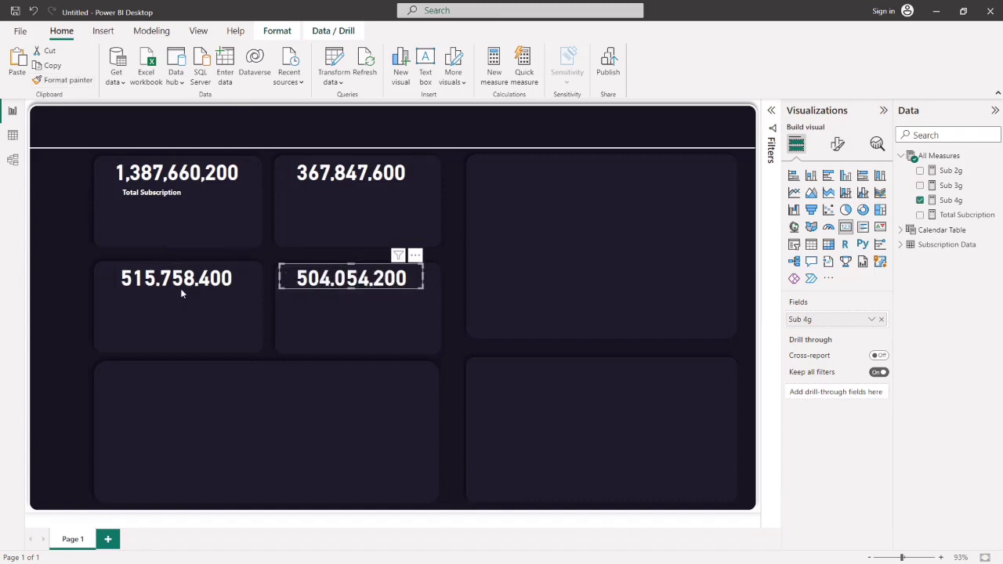
left_click(74, 288)
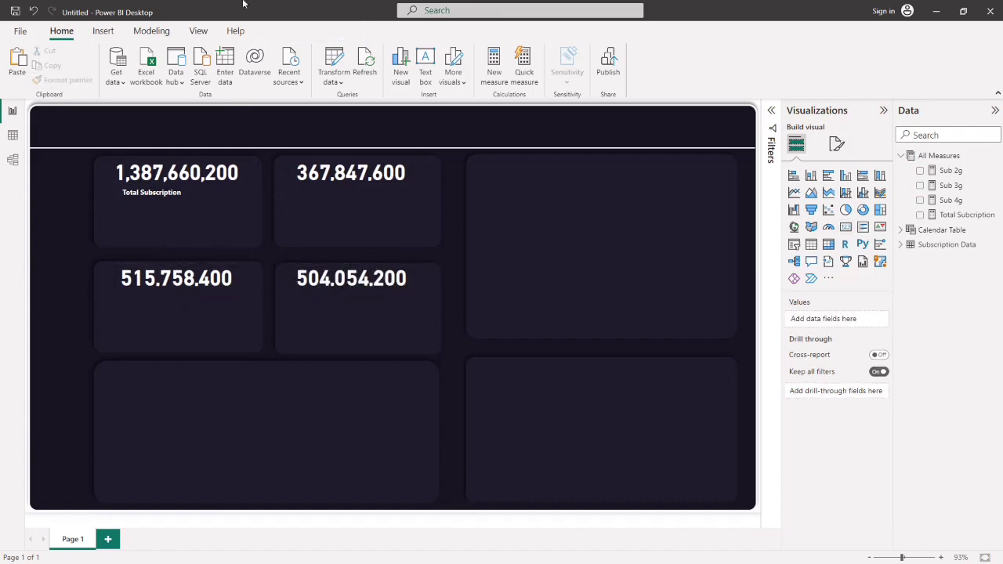
- Move the Total Subscription label to the first panel's left edge and place a copy of it beneath the 367,847,600 figure
left_click_drag(159, 201, 146, 204)
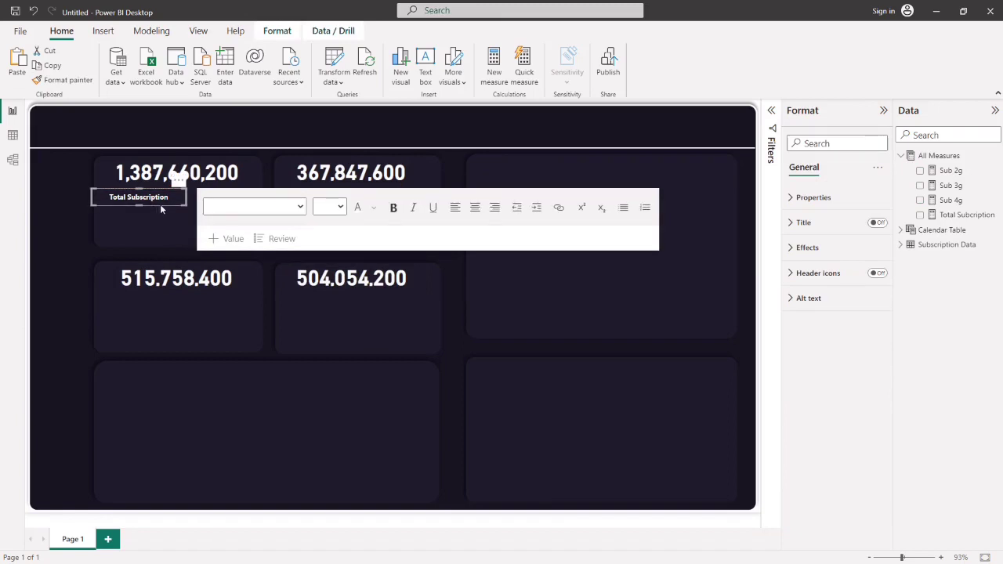
left_click_drag(160, 204, 160, 200)
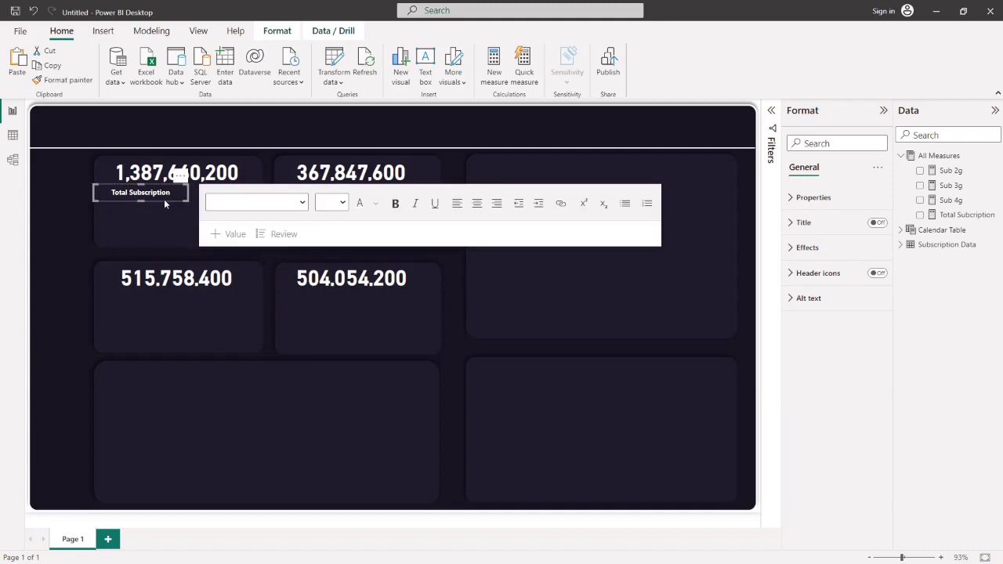
key("ctrl+c")
key("ctrl+v")
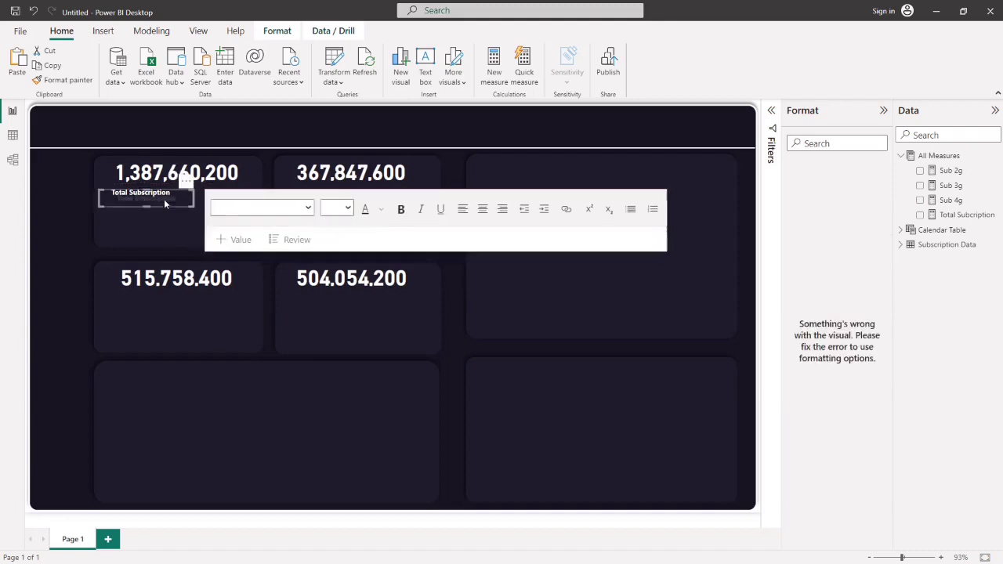
left_click_drag(165, 206, 337, 198)
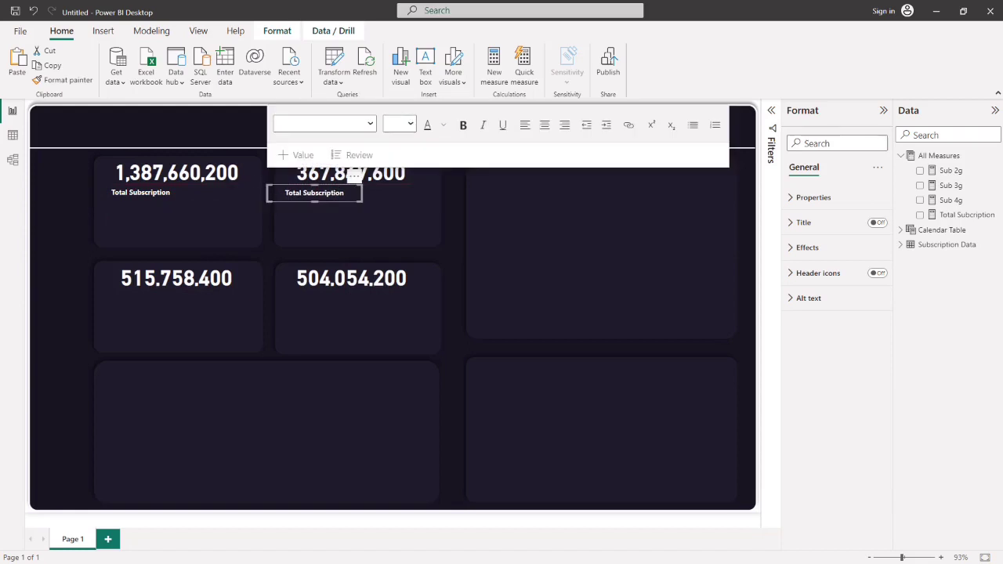
- Change the label copy beneath the 367,847,600 figure to 2G Subscription, narrow its box and align it near the panel's left edge
left_click(304, 193)
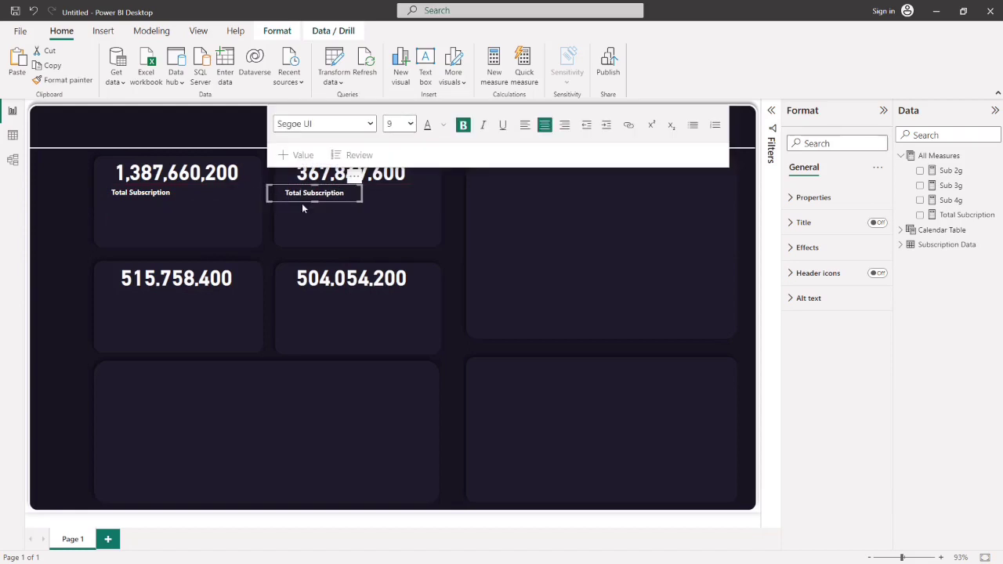
key("BackSpace")
key("BackSpace")
key("BackSpace")
key("BackSpace")
key("BackSpace")
key("BackSpace")
type("2G")
mouse_move(328, 203)
left_mouse_down()
mouse_move(272, 195)
mouse_move(322, 202)
left_mouse_up()
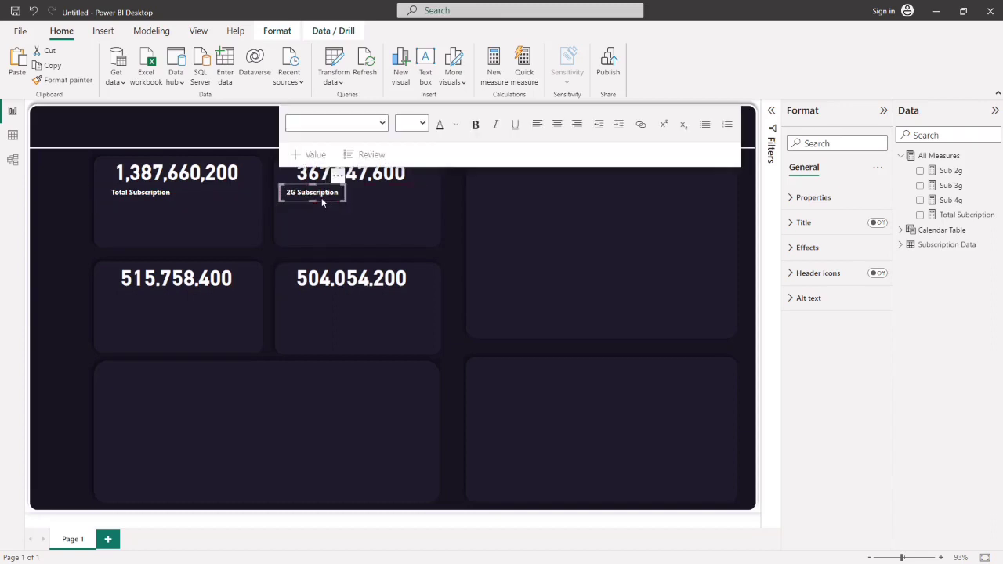
- Place a copy of the 2G Subscription label beneath the 504,054,200 figure and change its text to 4G Subscription
key("ctrl+v")
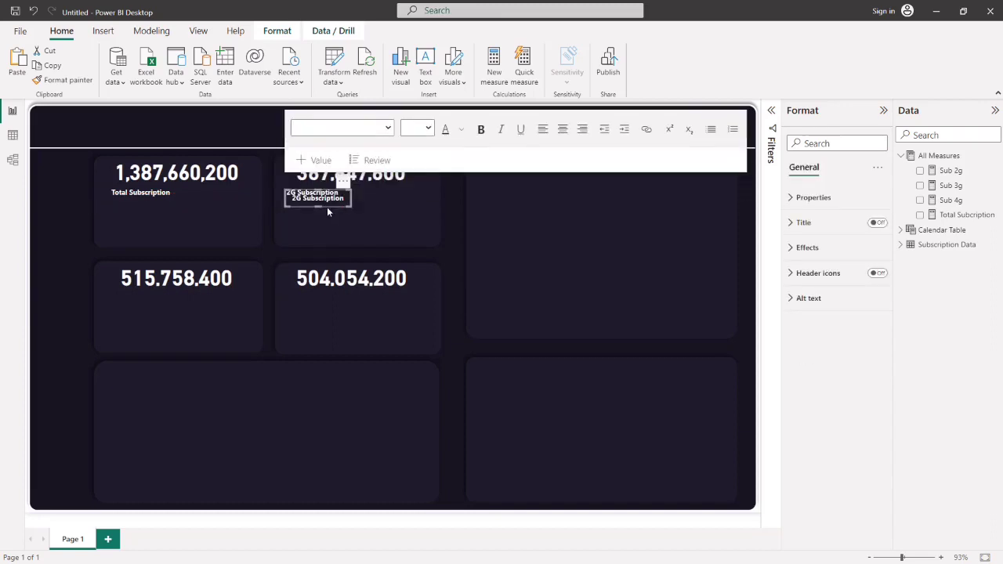
left_click_drag(327, 207, 318, 314)
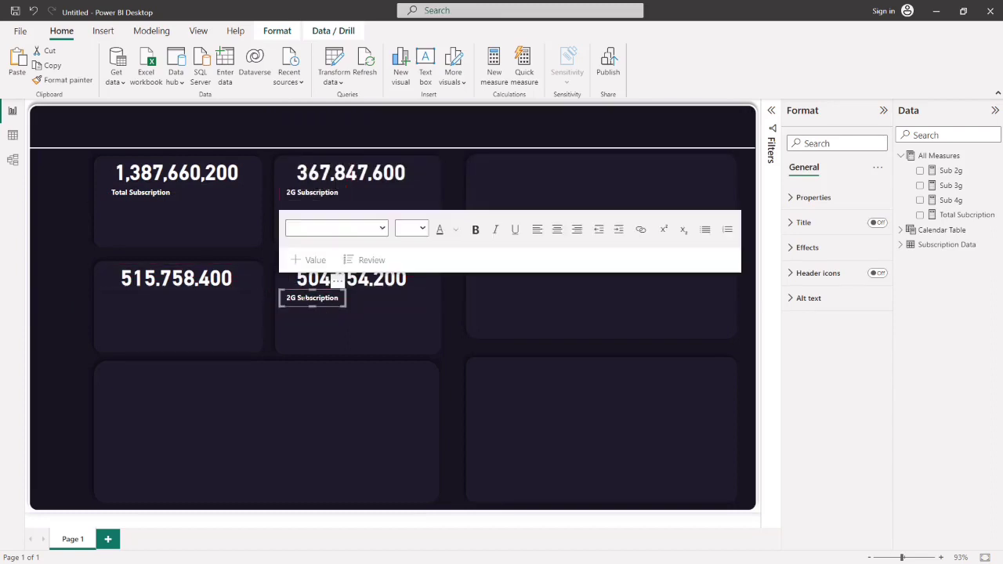
double_click(290, 297)
type("4G")
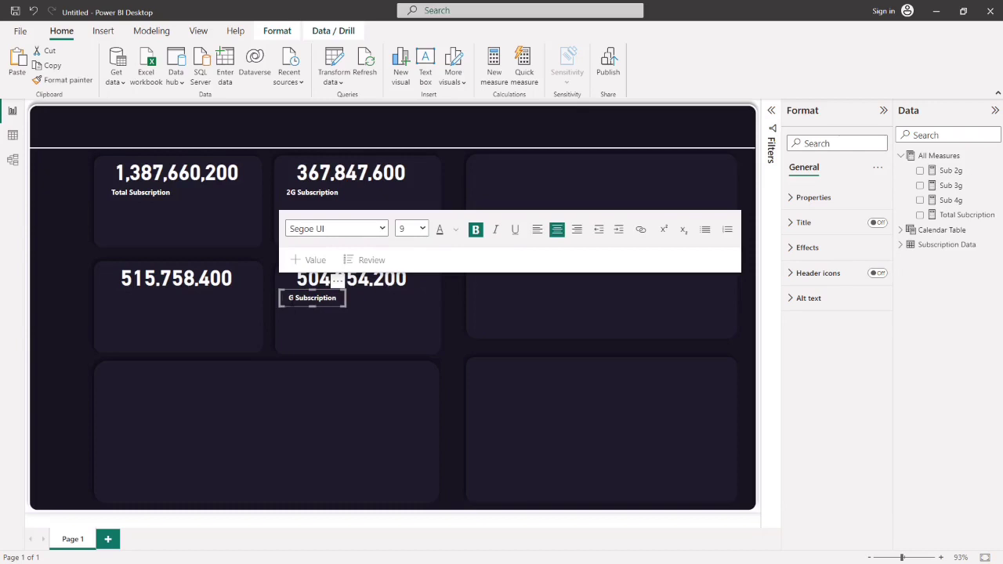
- Place a copy of the 4G Subscription label beneath the 515,758,400 figure and change its text to 3G Subscription
left_click(294, 305)
key("ctrl+v")
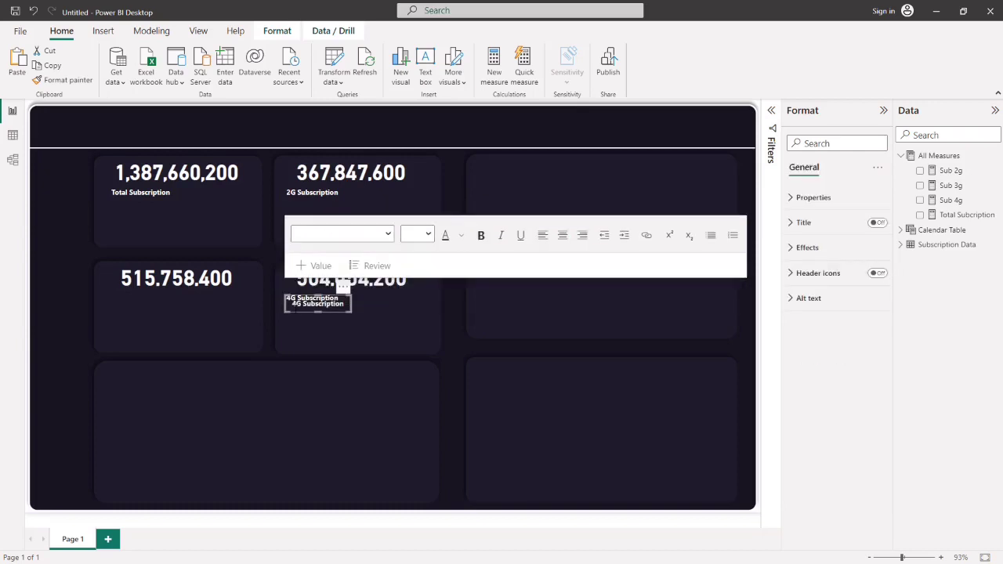
left_click_drag(296, 314, 116, 311)
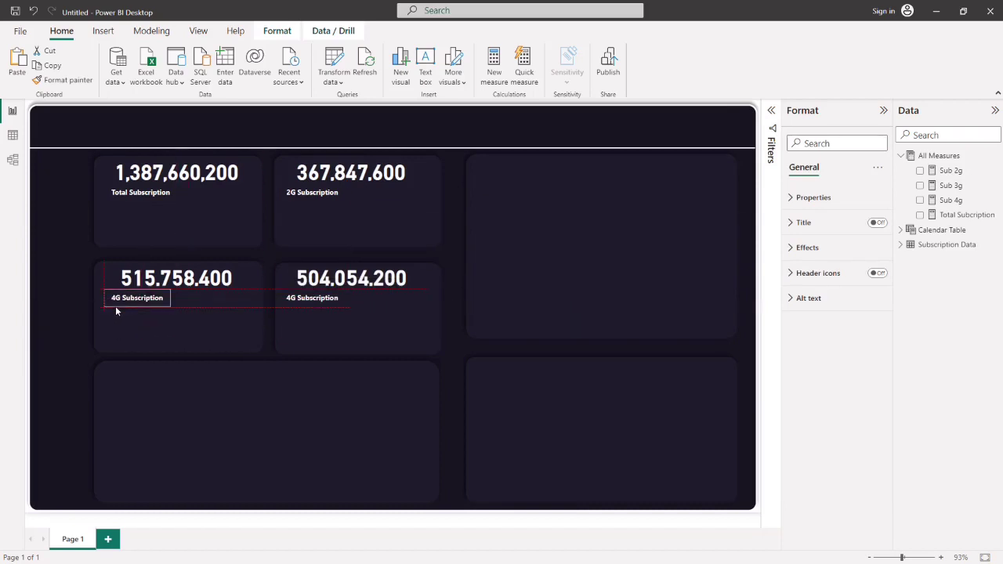
left_click_drag(116, 311, 106, 308)
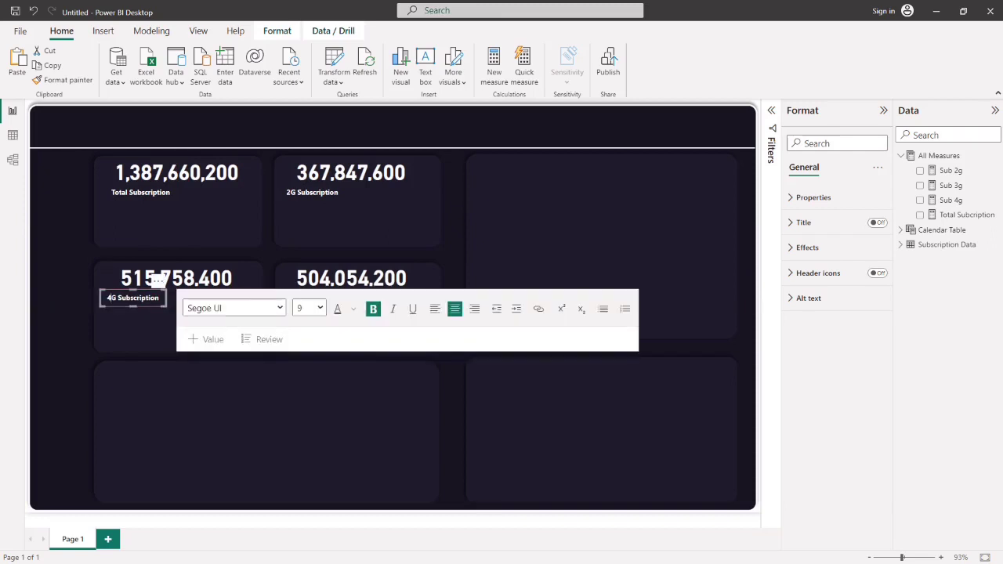
key("BackSpace")
type("3")
left_click(88, 274)
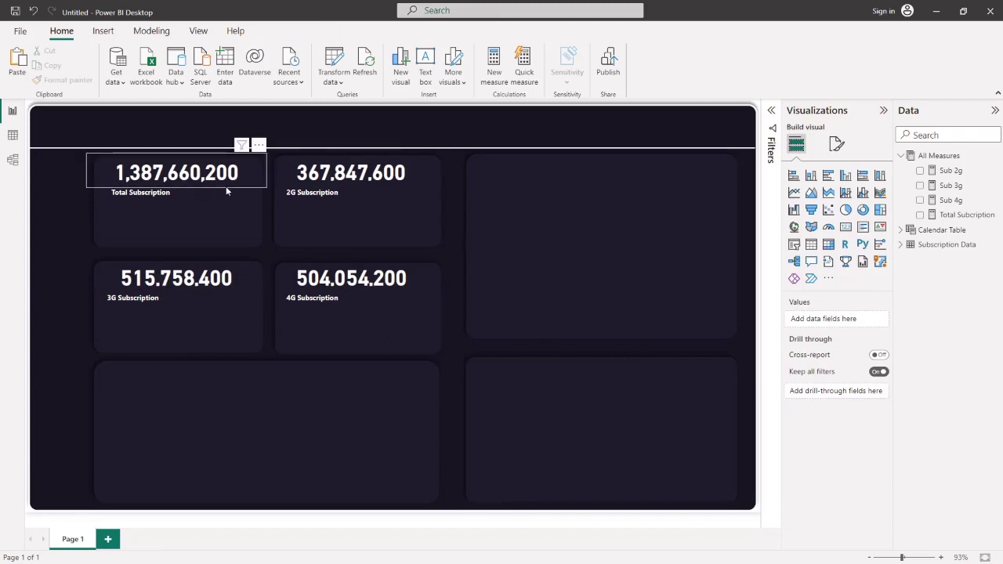
- Add a new measure to the All Measures table and name it % total sub
left_click(996, 157)
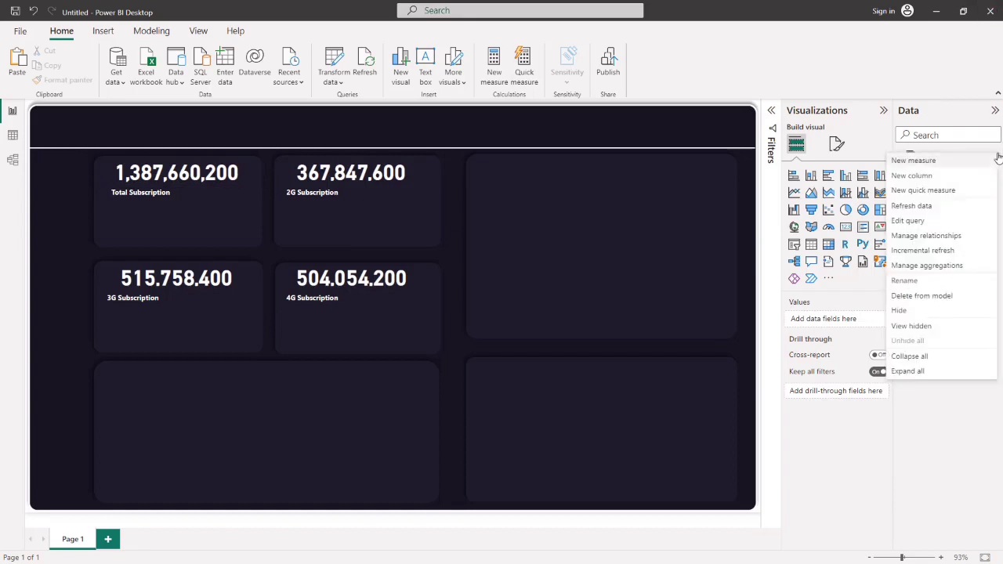
left_click(940, 165)
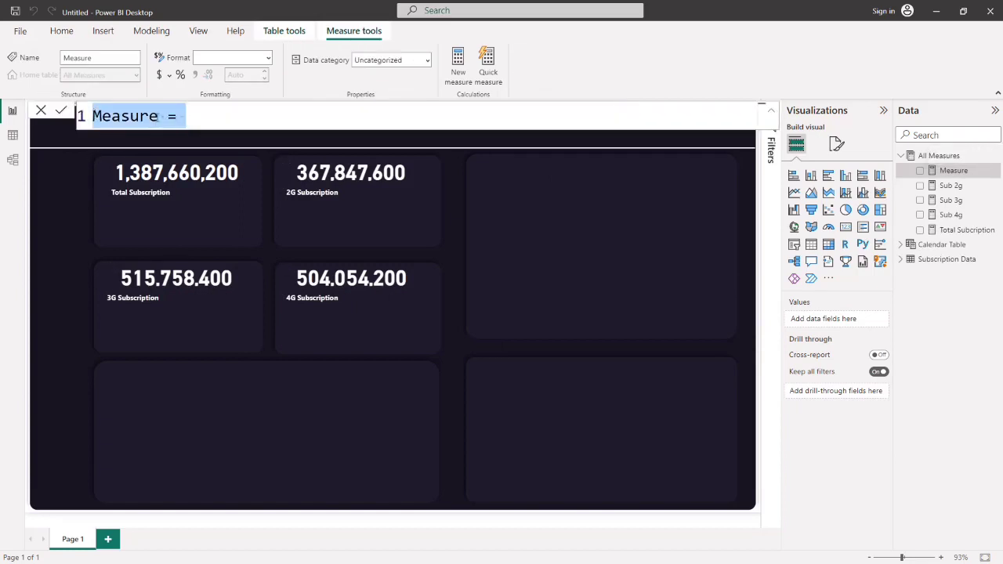
left_click(156, 121)
key("BackSpace")
key("BackSpace")
key("BackSpace")
key("BackSpace")
key("BackSpace")
key("BackSpace")
key("BackSpace")
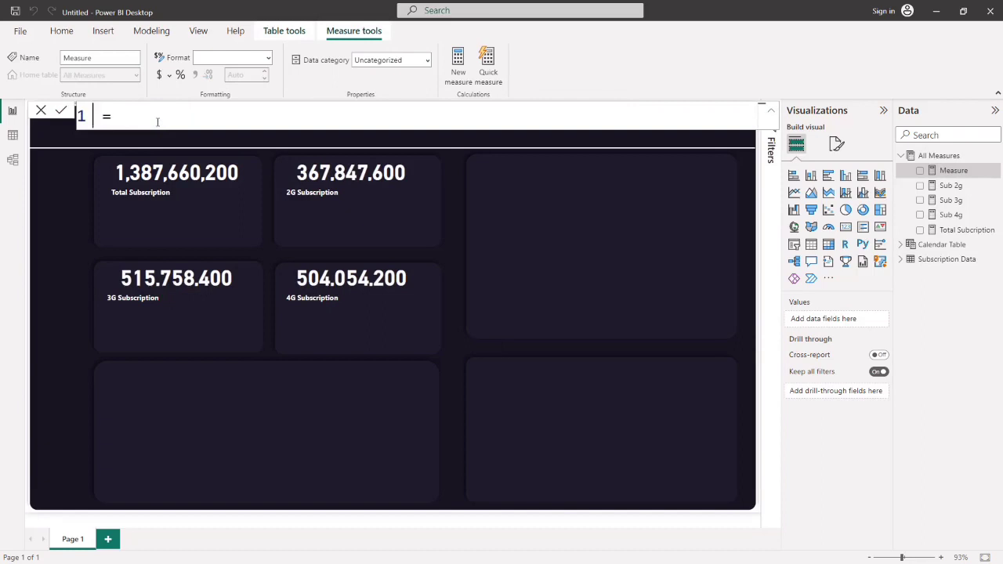
type("% total sub = ")
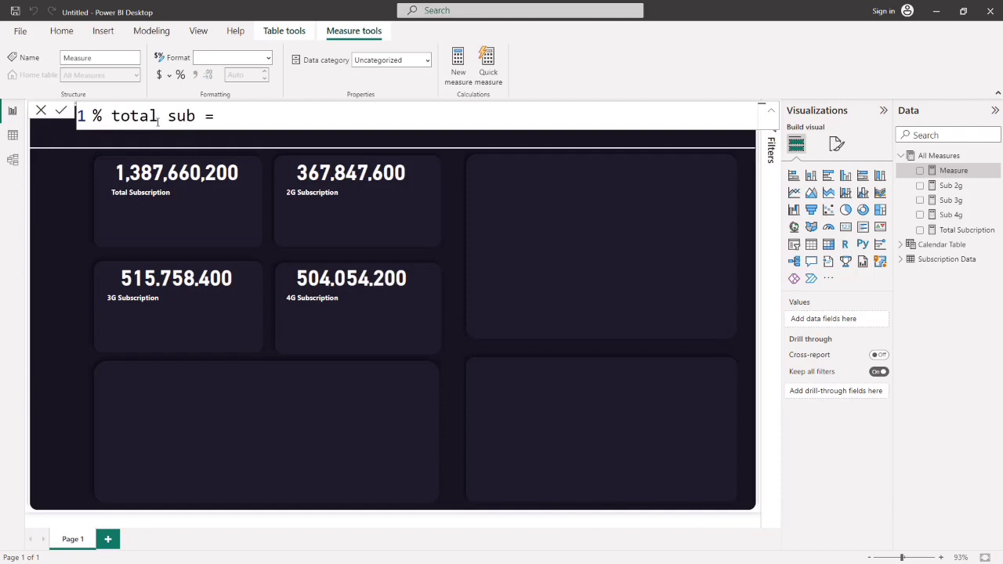
- Define % total sub as DIVIDE([Total Subcription],[Total Subcription],0) and format it as a percentage
type("dic")
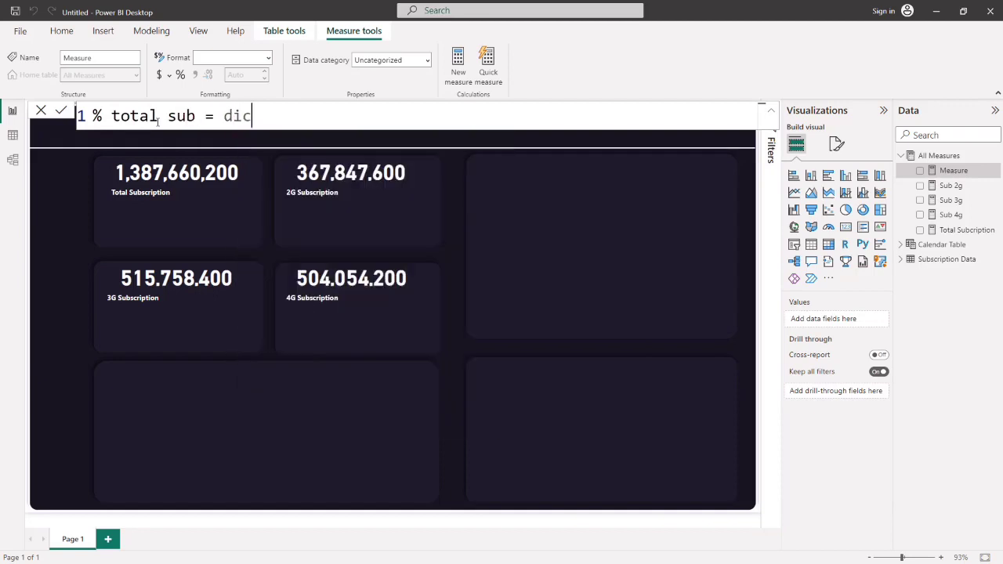
type("=vi")
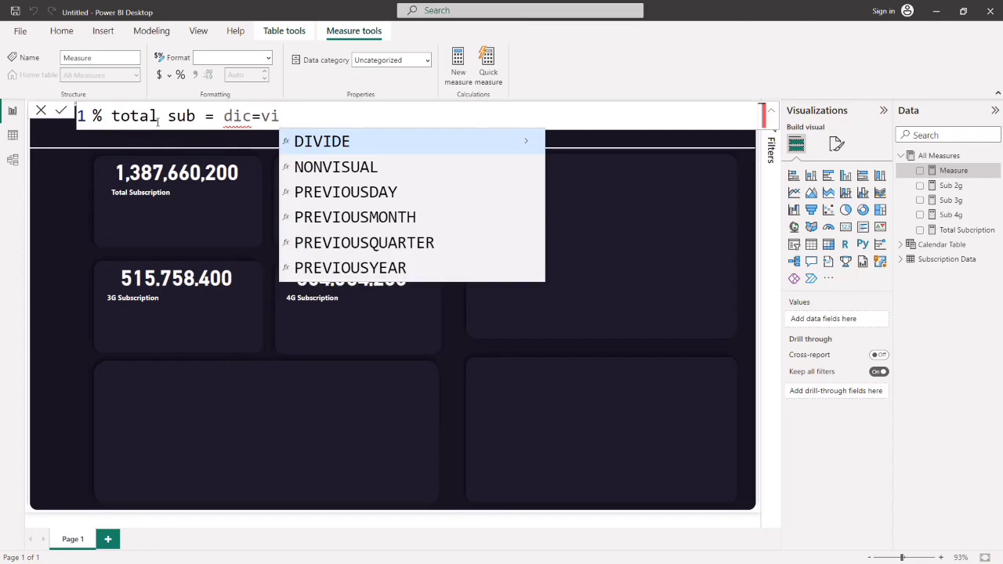
key("BackSpace")
key("BackSpace")
key("BackSpace")
key("BackSpace")
type("vid")
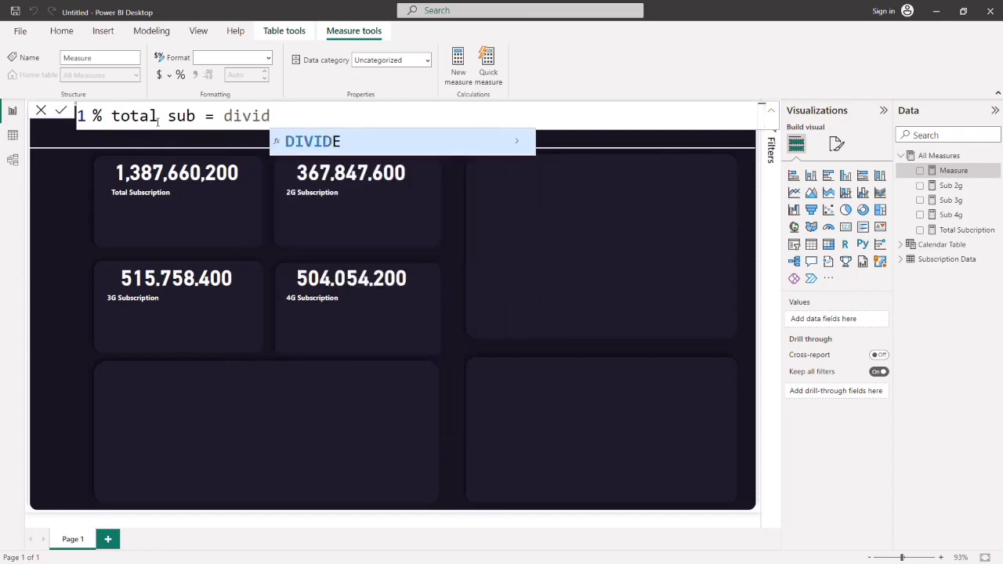
key("Tab")
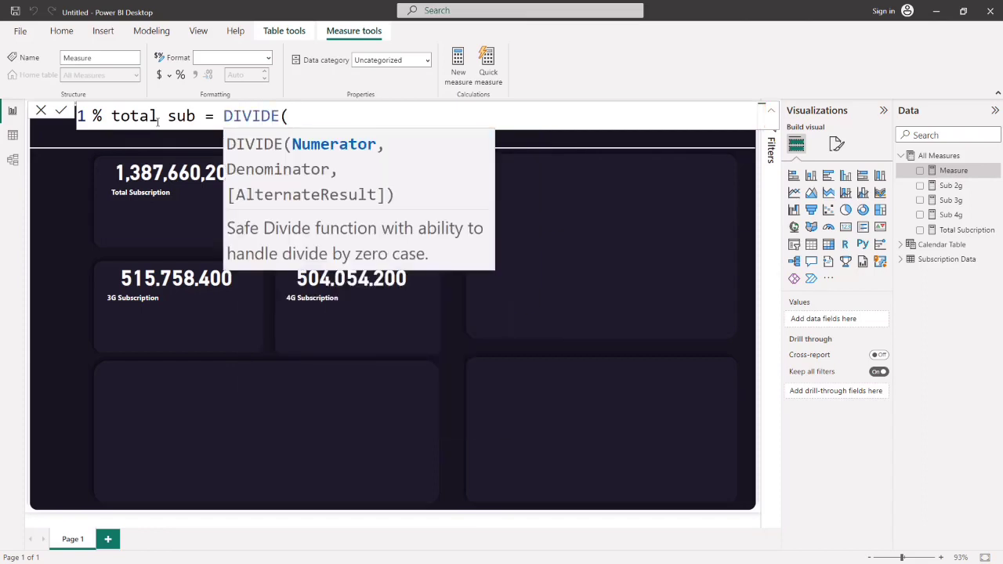
type("tota")
key("Tab")
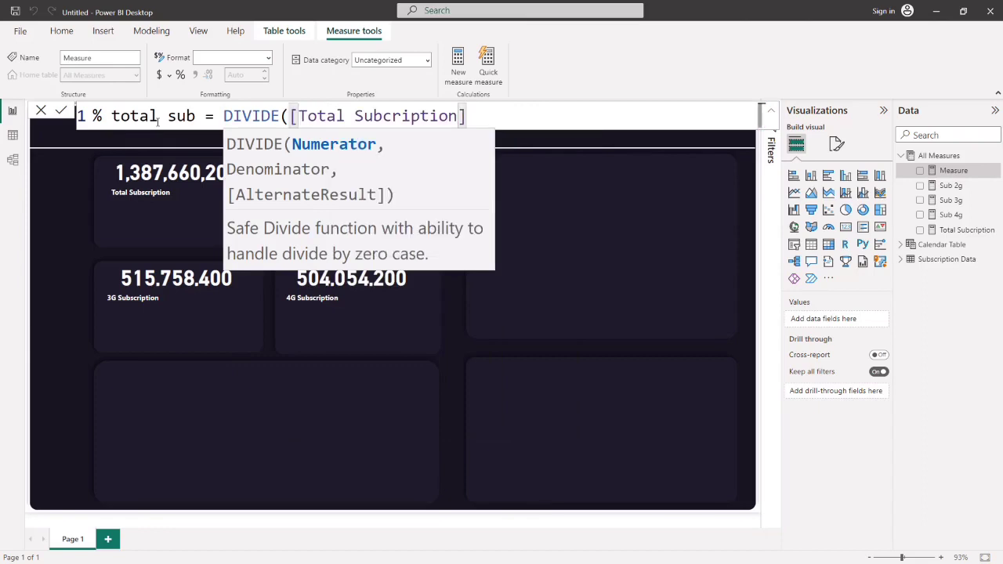
type(",tota")
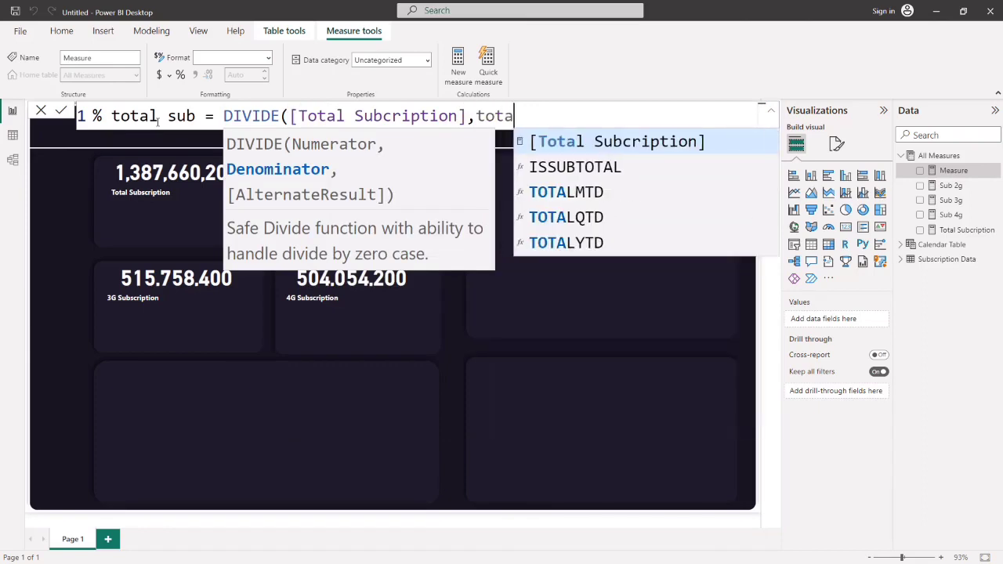
key("Tab")
type(",")
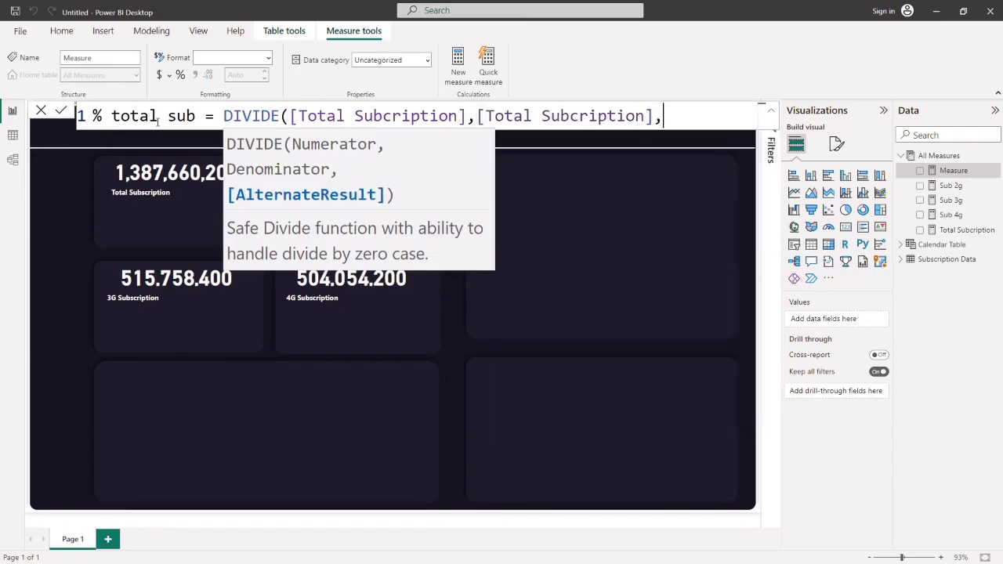
type("0)")
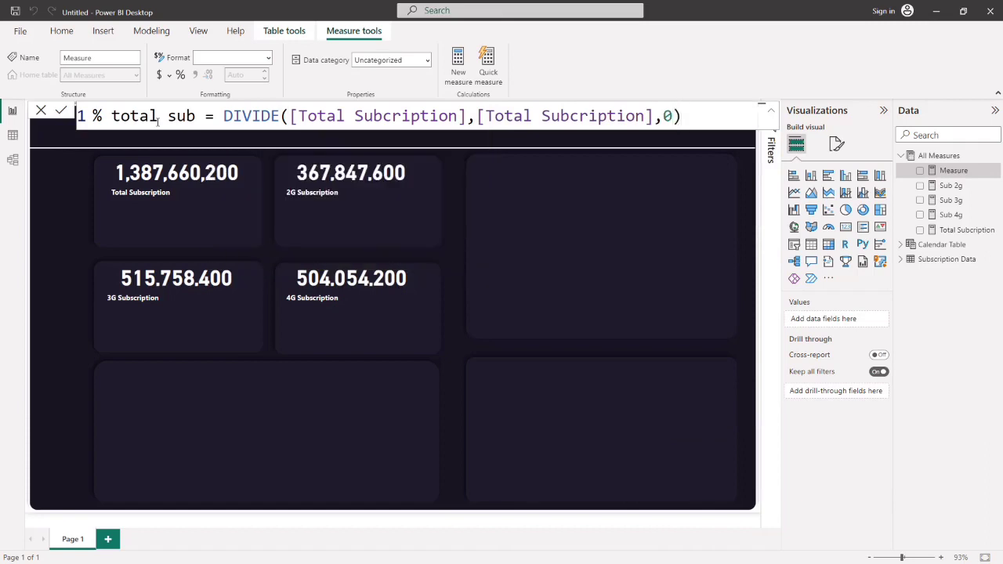
key("Return")
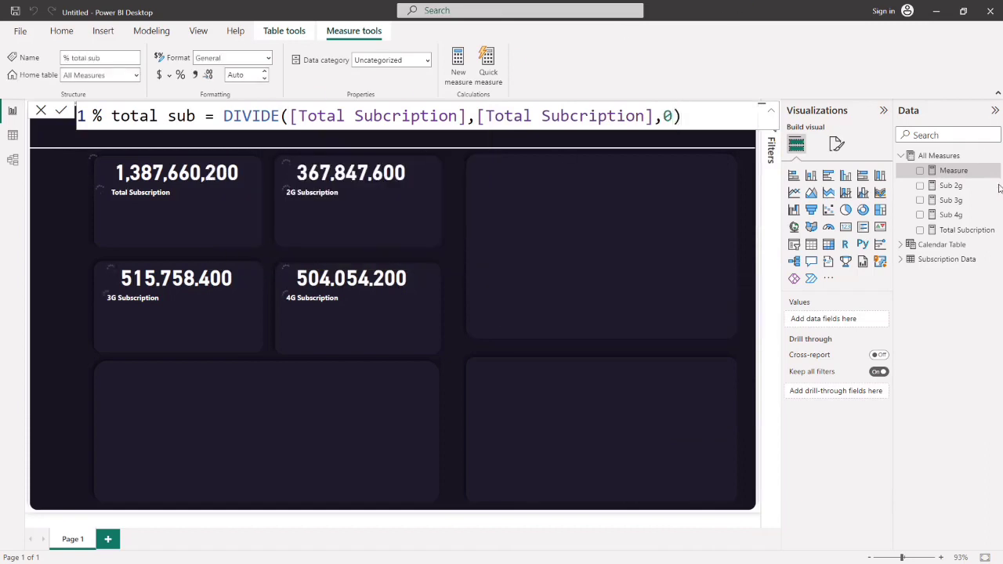
left_click(179, 76)
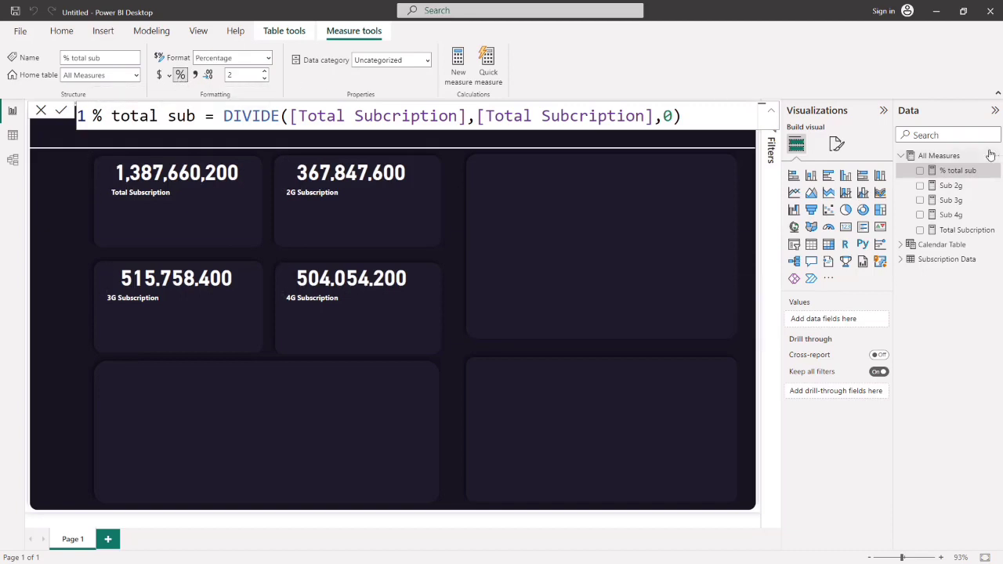
- Create the measure % 2G sub = DIVIDE([Sub 2g],[Total Subcription],0) in the All Measures table
left_click(996, 159)
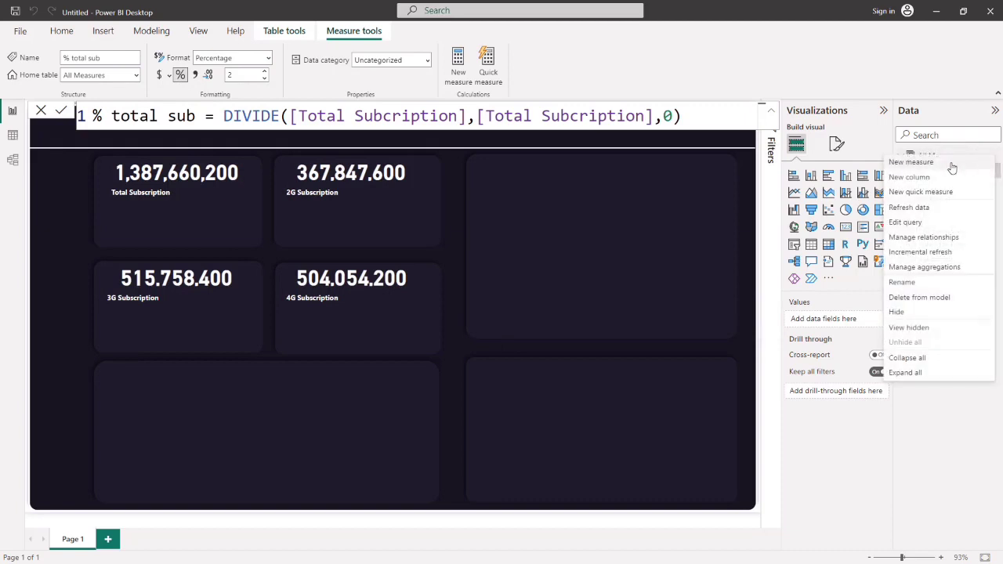
left_click(932, 166)
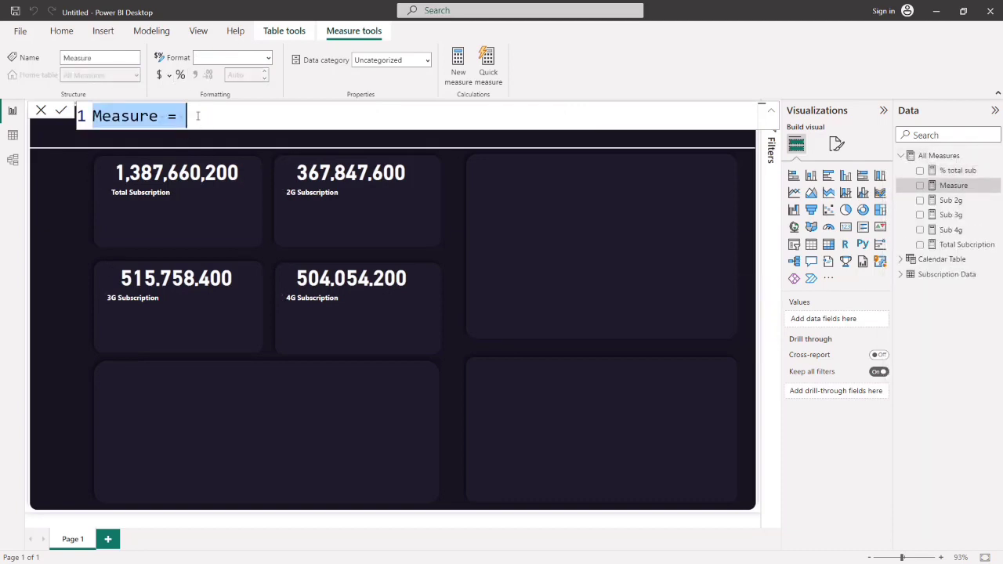
key("BackSpace")
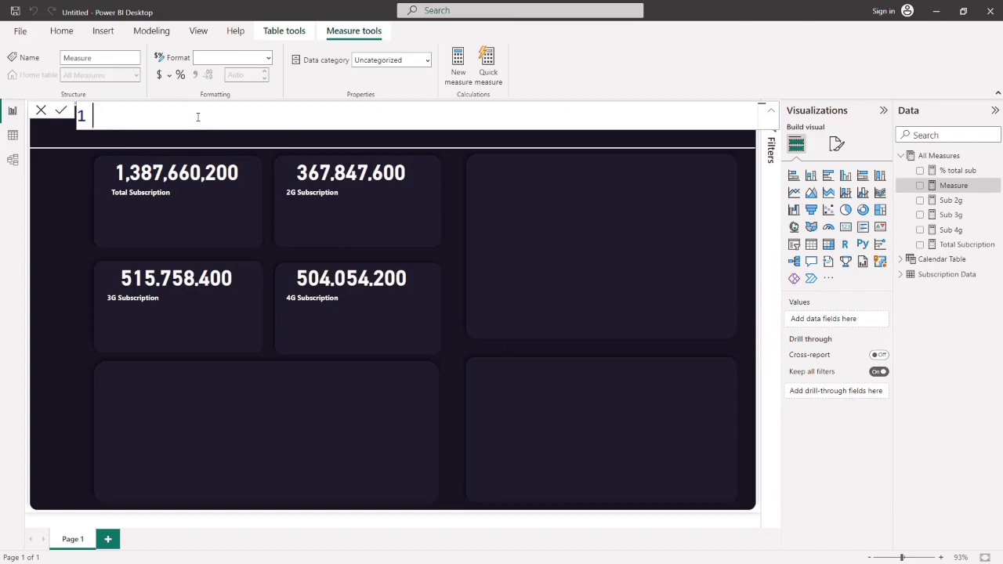
type("% 2G sub = d")
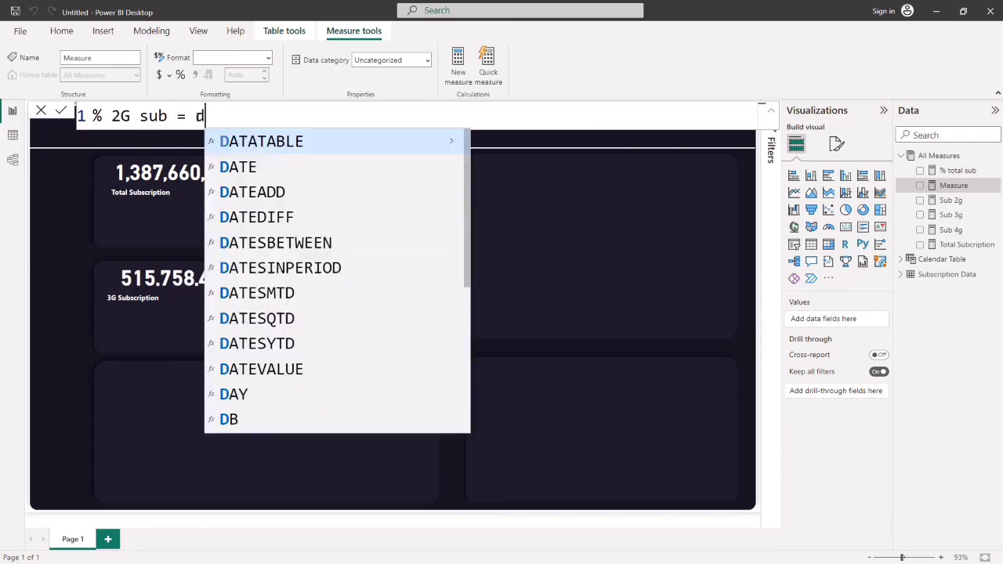
type("ivid")
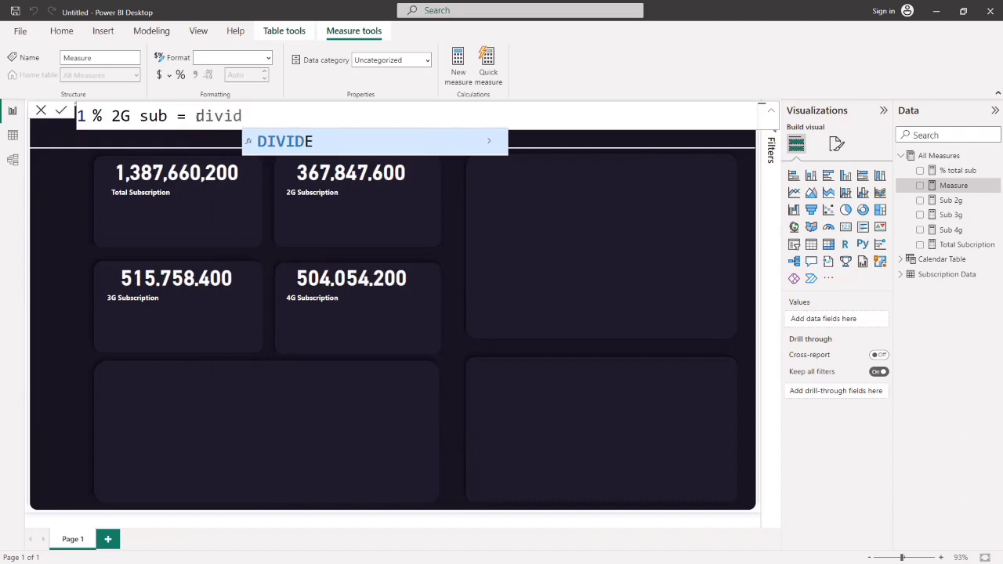
key("Tab")
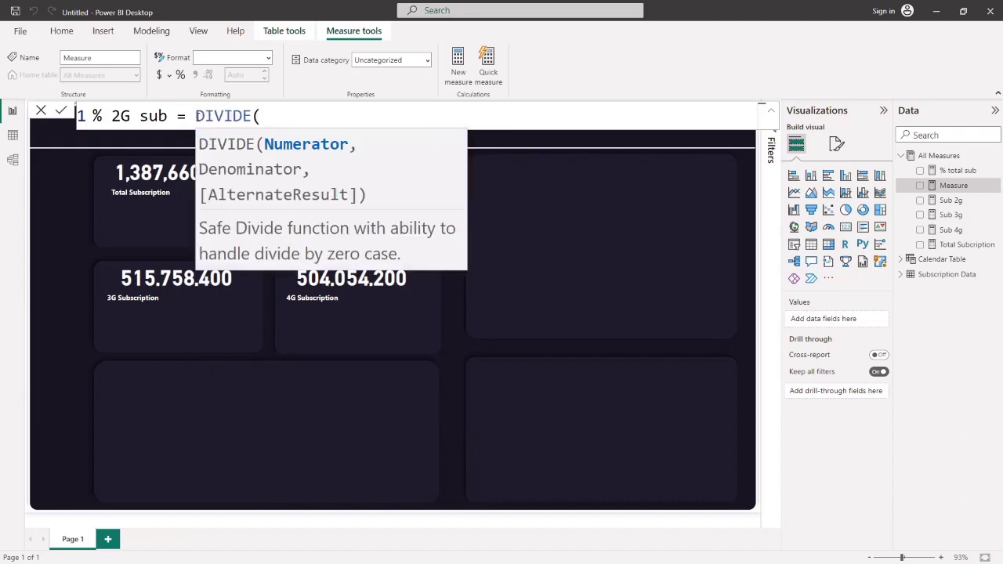
type("2g")
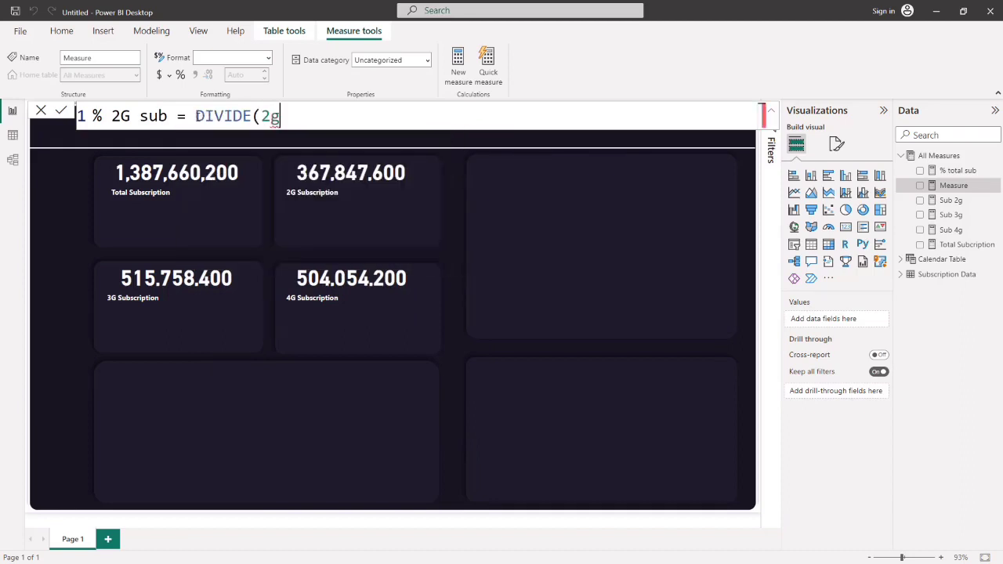
key("BackSpace")
key("BackSpace")
type("sub")
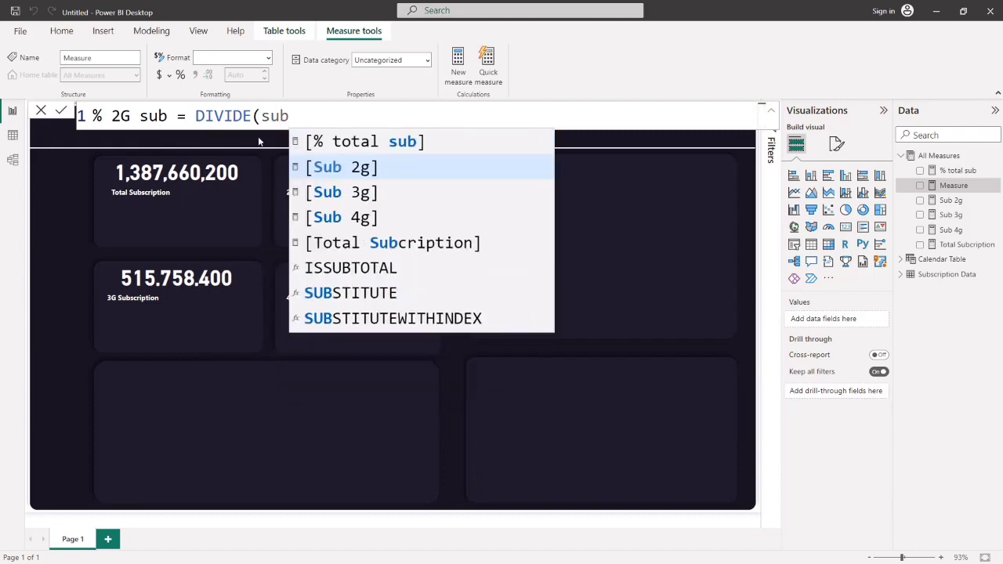
key("Tab")
type(",tota")
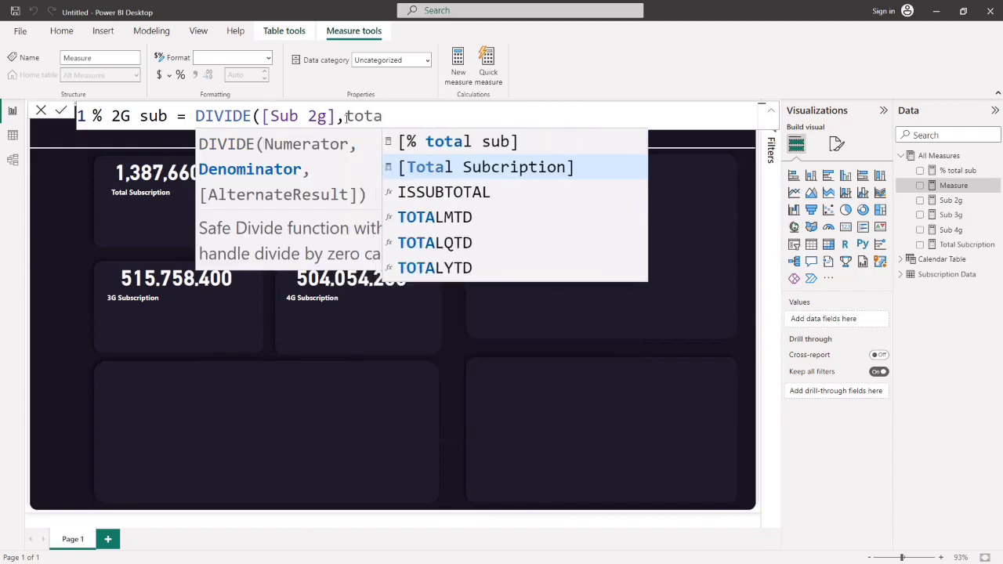
left_click(440, 167)
type(",")
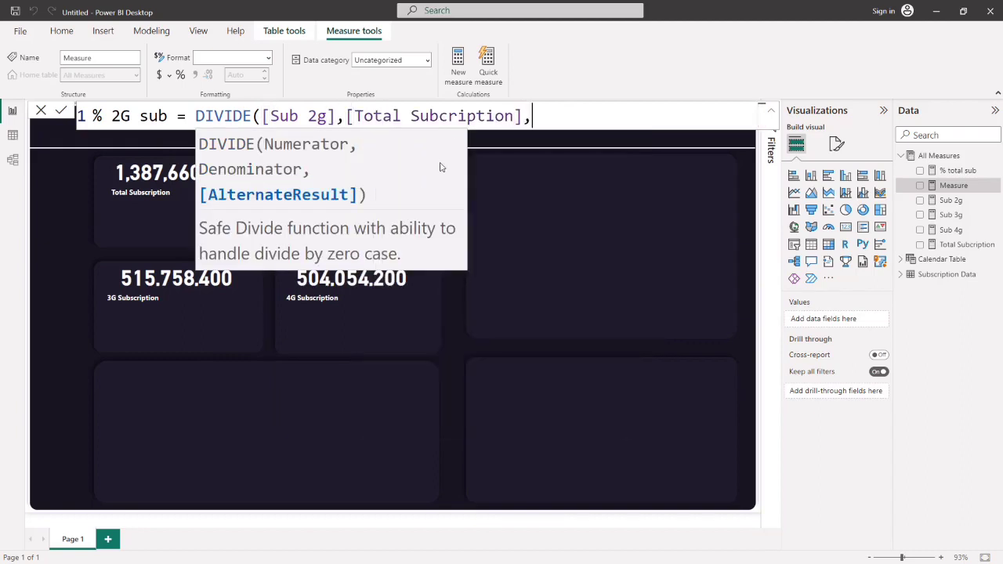
type("0)")
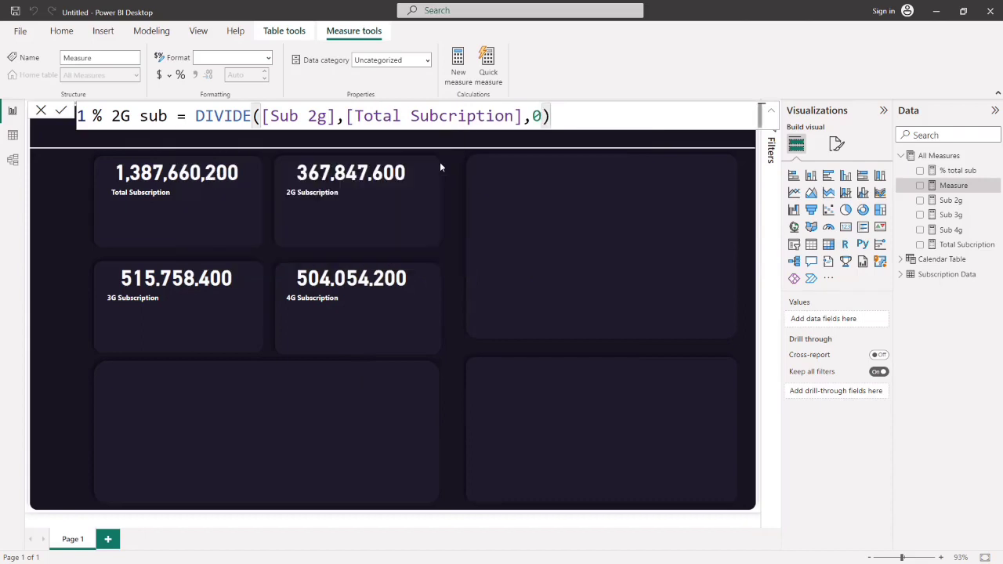
key("Return")
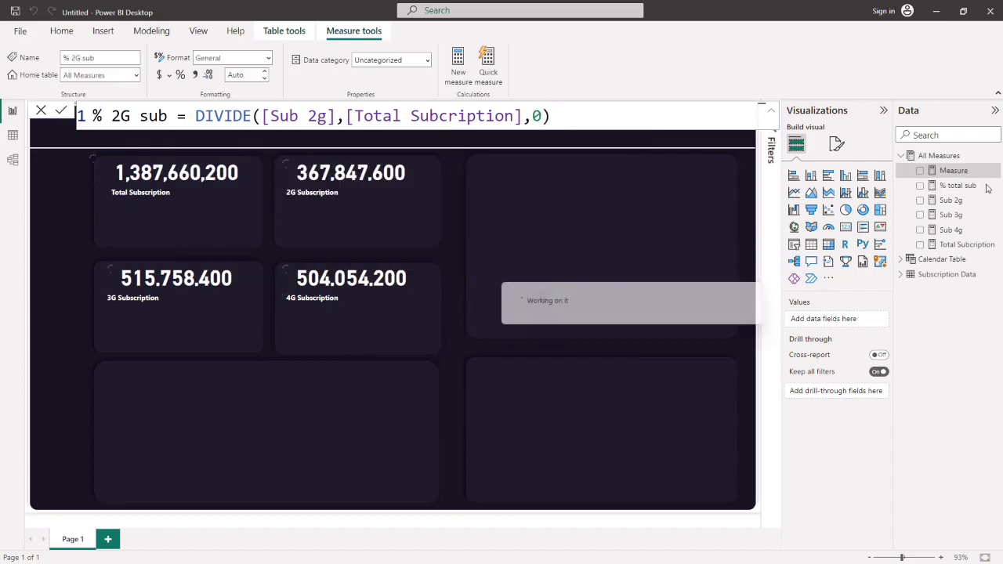
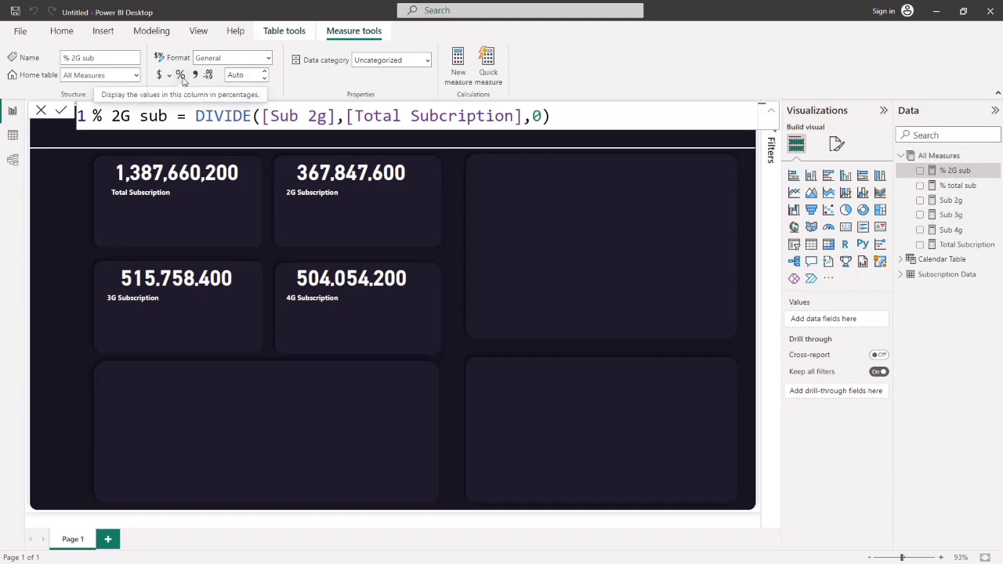
- Format the % 2G sub measure as a percentage
left_click(181, 75)
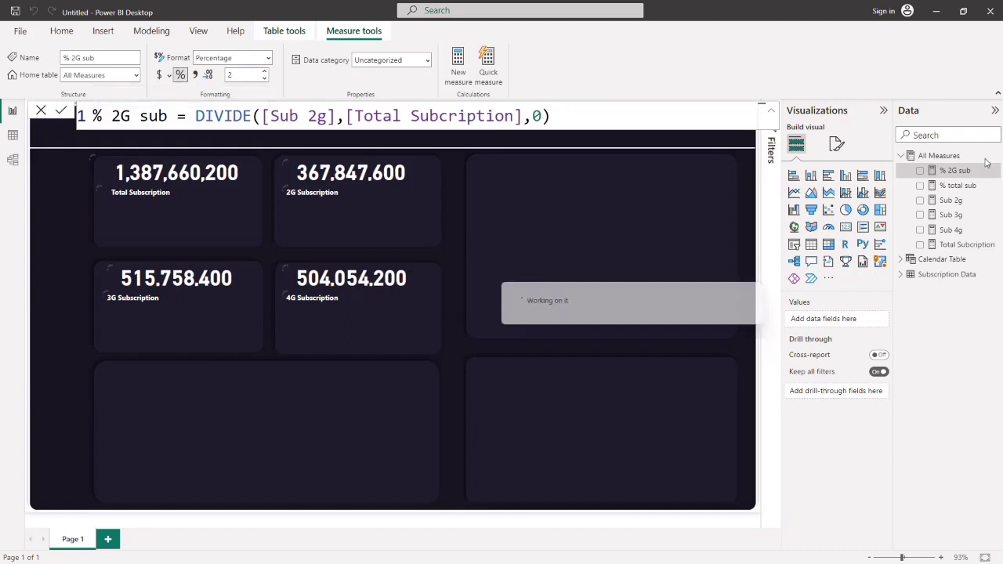
- Add a new measure to the All Measures table and name it % 3G sub
left_click(991, 156)
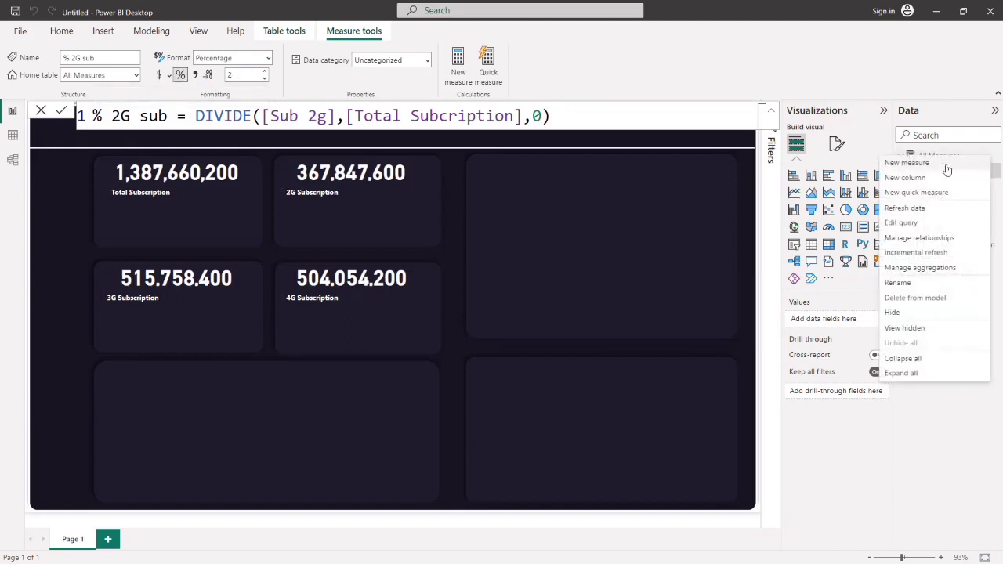
left_click(991, 156)
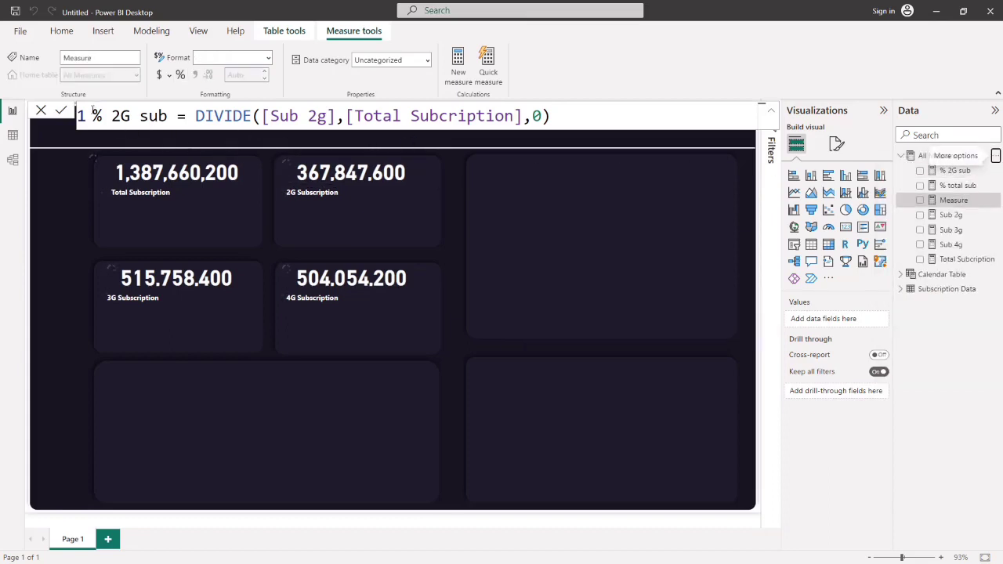
left_click(160, 116)
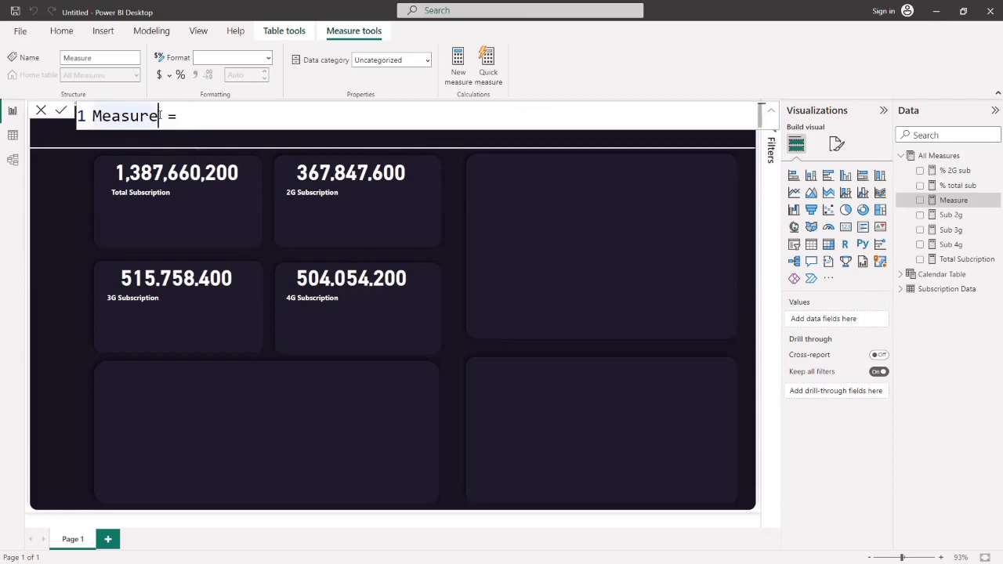
key("BackSpace")
key("BackSpace")
key("BackSpace")
key("BackSpace")
key("BackSpace")
key("BackSpace")
key("BackSpace")
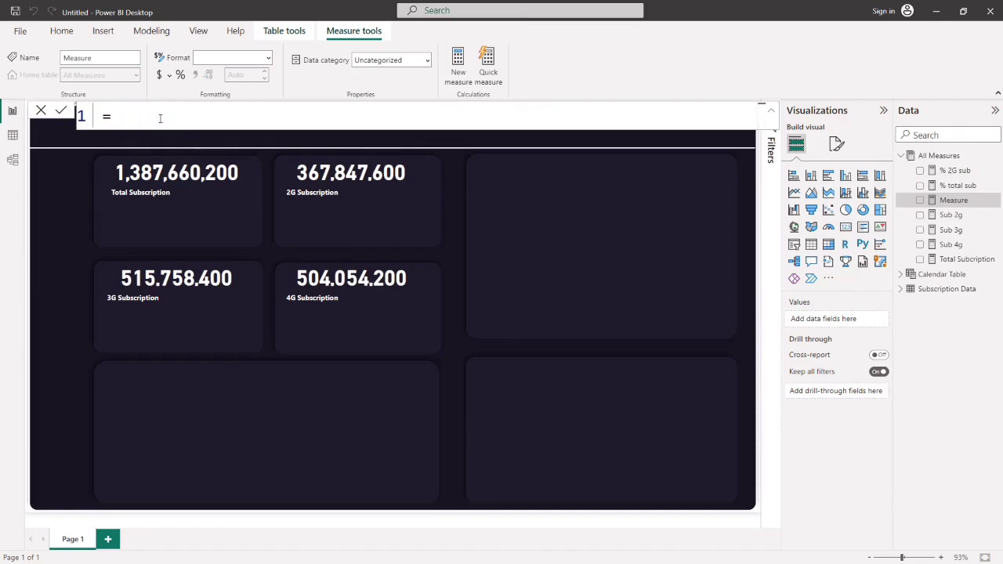
type("%b 3")
key("BackSpace")
key("BackSpace")
key("BackSpace")
type("G sub")
- Define % 3G sub as DIVIDE([Sub 3g],[Total Subcription],0) and format it as a percentage
left_click(206, 119)
type("divi")
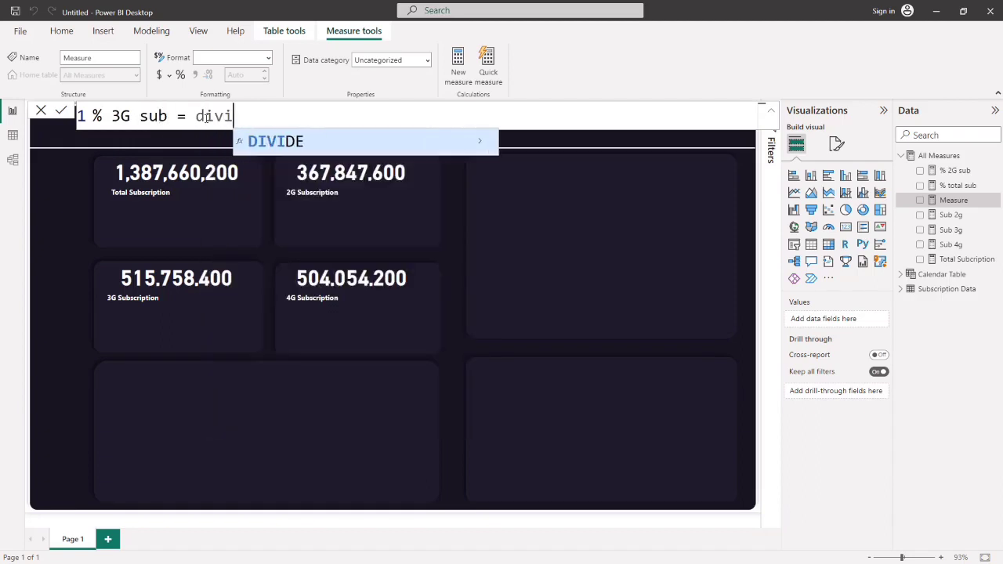
key("Tab")
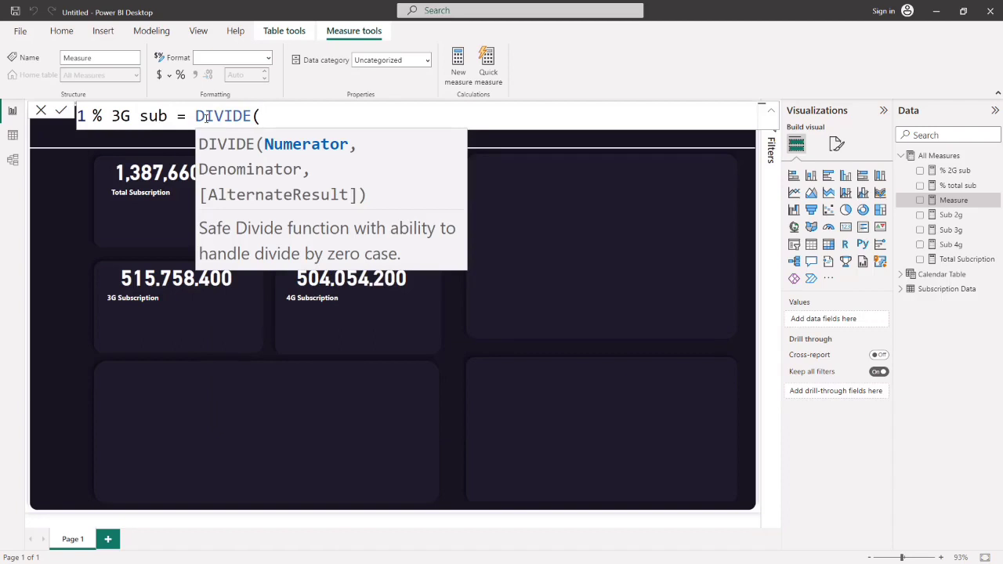
type("sub 3")
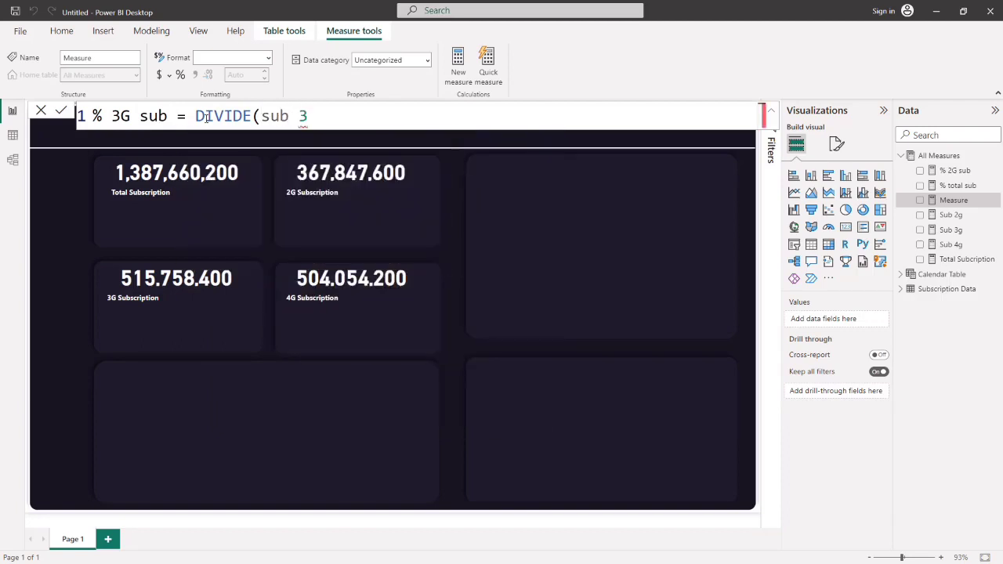
key("BackSpace")
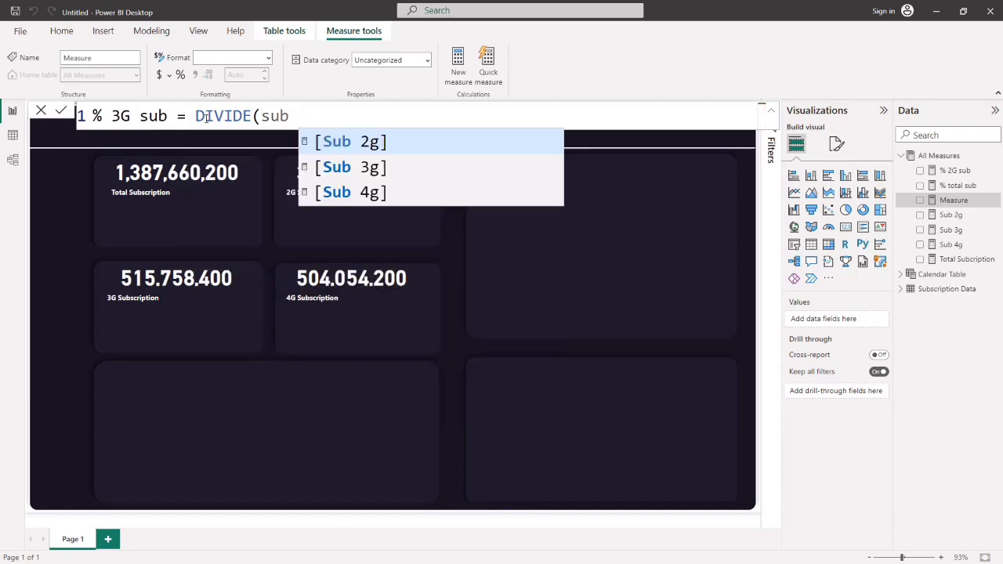
left_click(339, 167)
type(",")
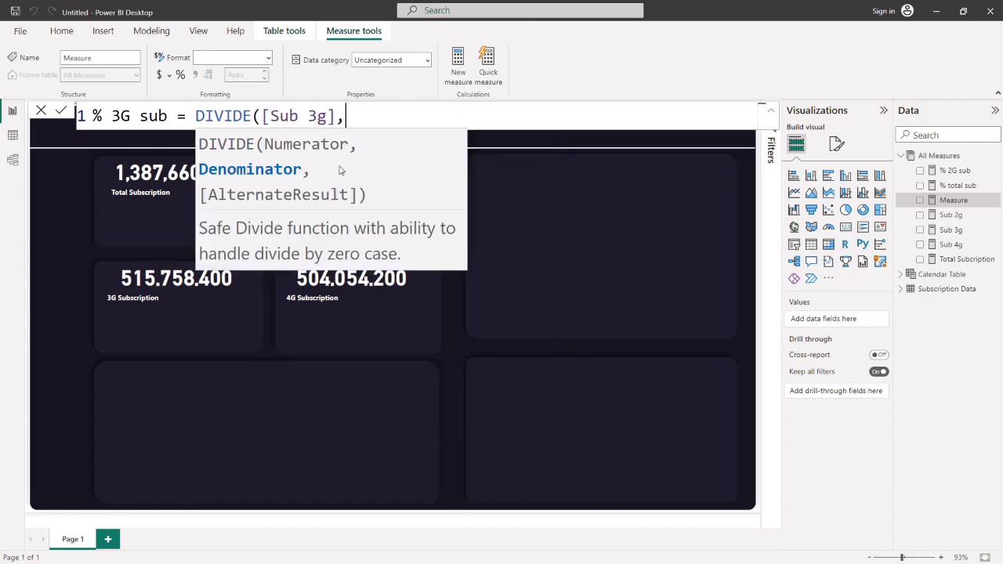
type("tota")
key("Tab")
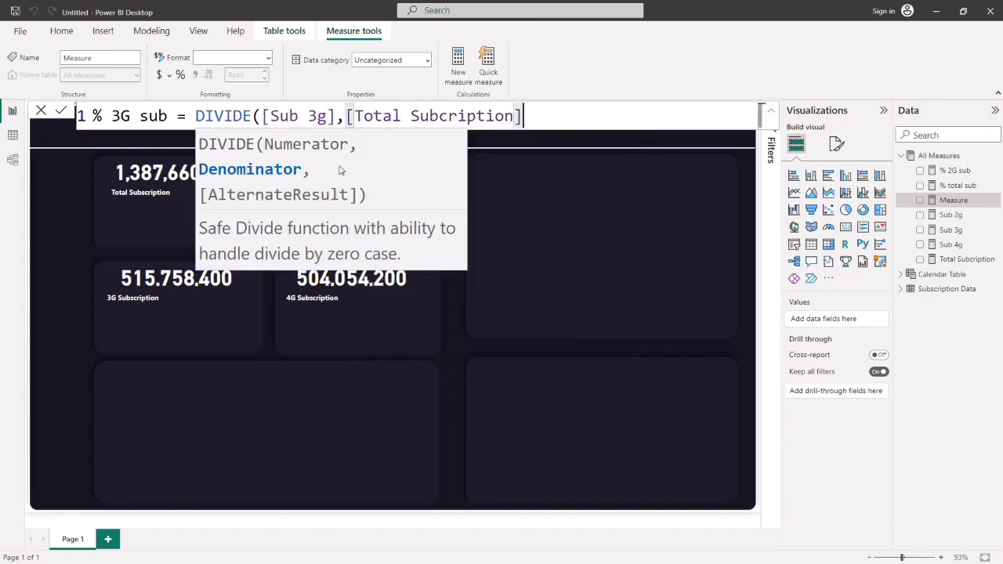
type(",0)")
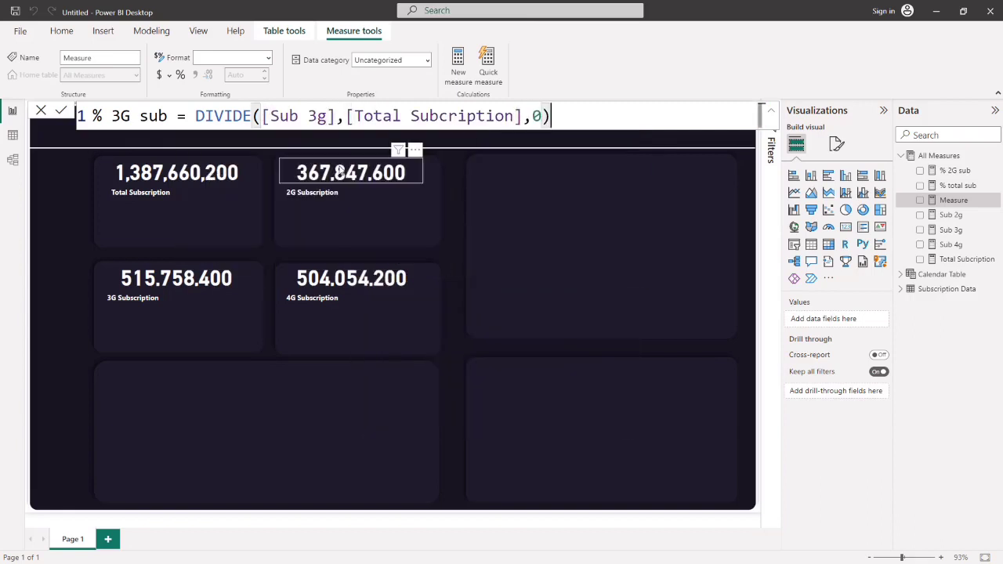
key("Return")
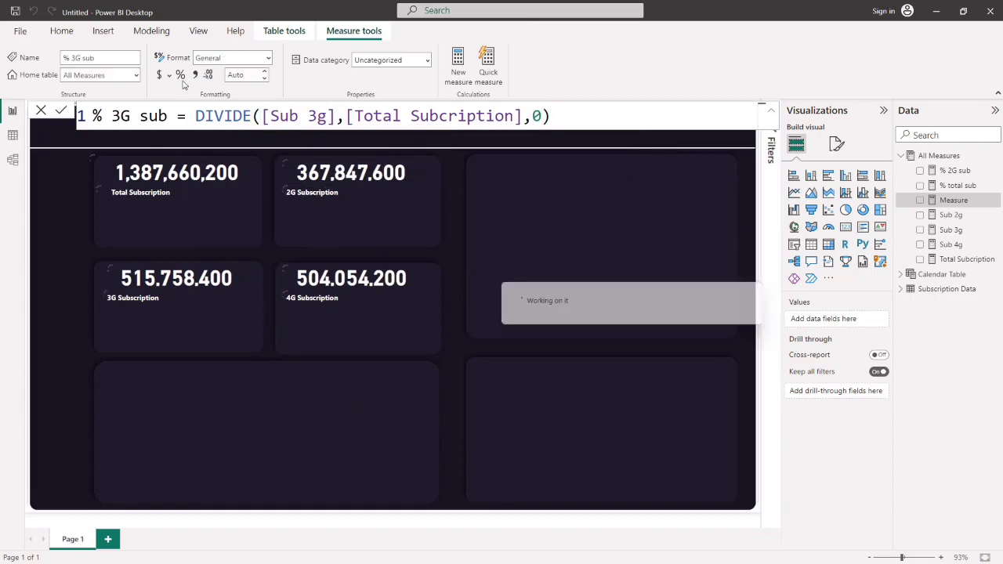
left_click(182, 75)
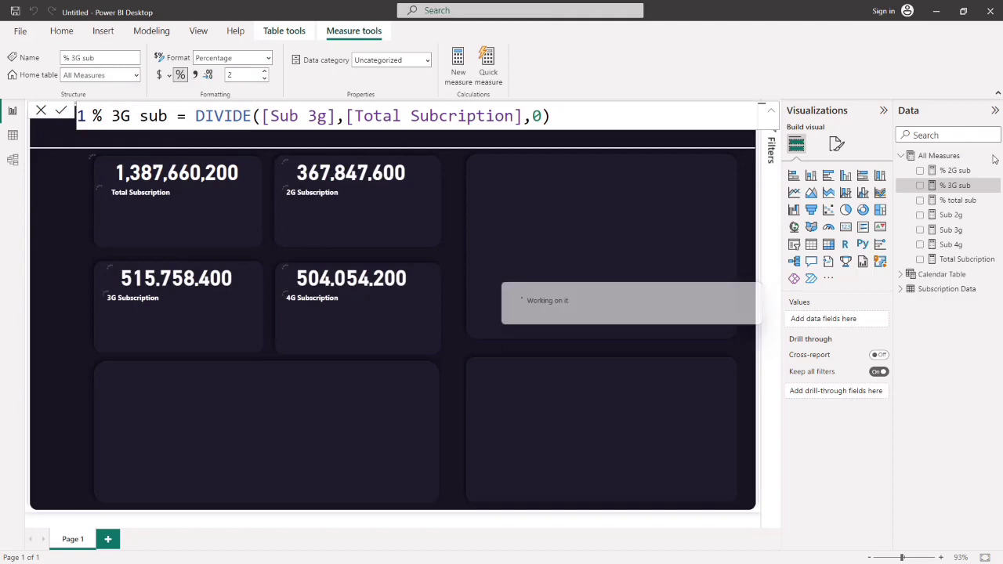
- Add another measure to the All Measures table and name it % 4g Sub
left_click(993, 158)
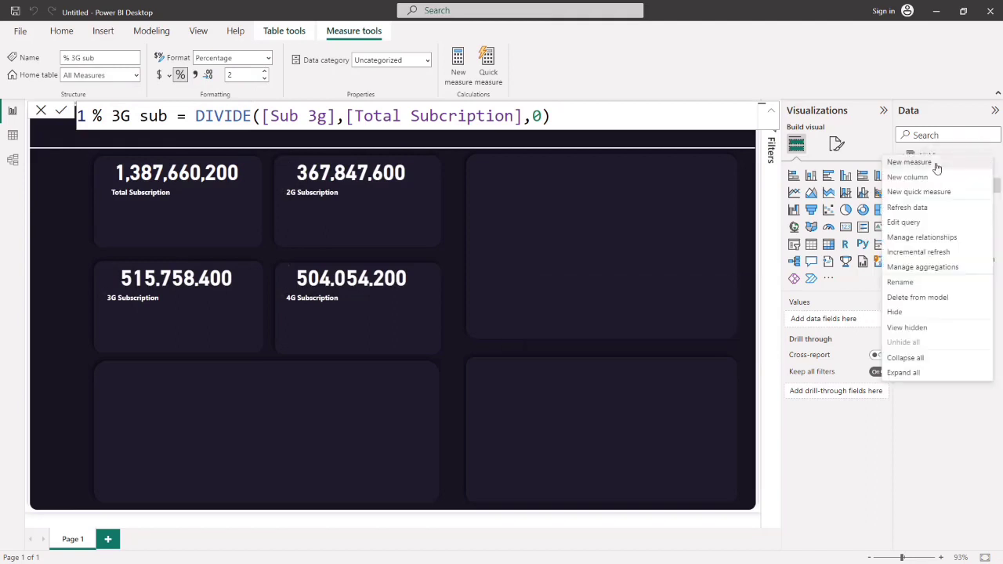
left_click(938, 164)
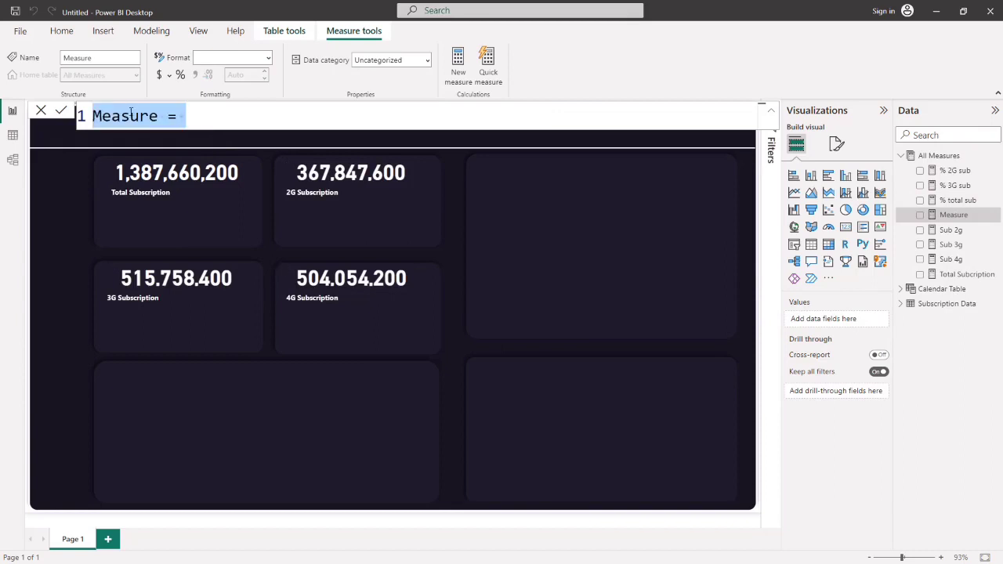
left_click(160, 116)
key("BackSpace")
key("BackSpace")
key("BackSpace")
key("BackSpace")
key("BackSpace")
key("BackSpace")
key("BackSpace")
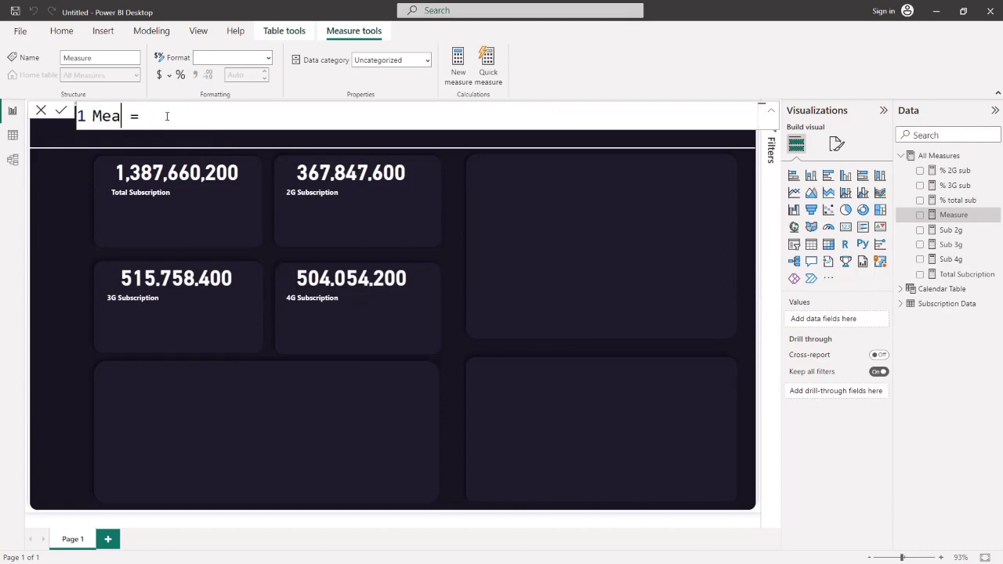
type("% 4g Sub")
- Define % 4g Sub as DIVIDE([Sub 4g], [Total Subcription],0) and format it as a percentage
key("Right")
key("Right")
key("Right")
type("divi")
key("Tab")
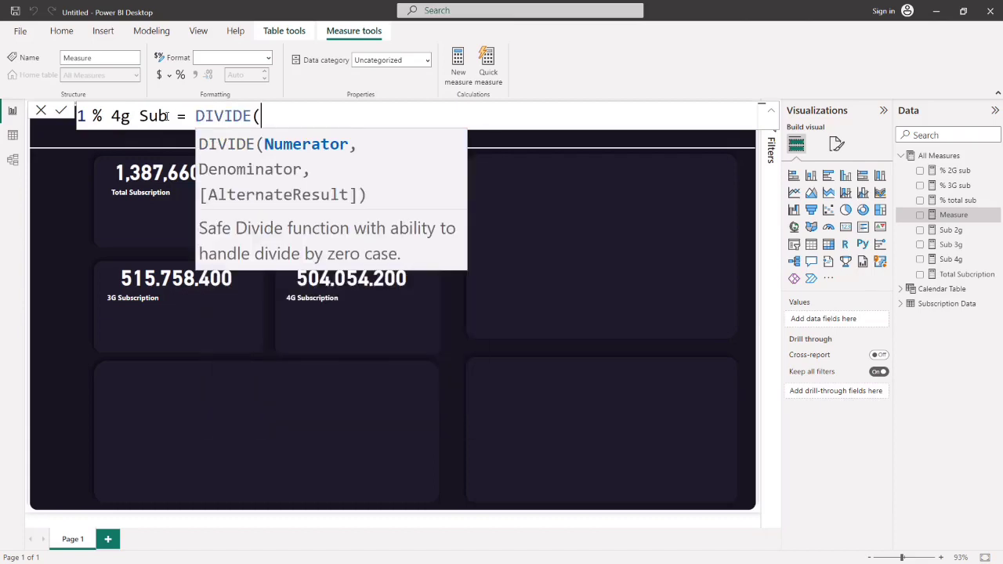
type("4g")
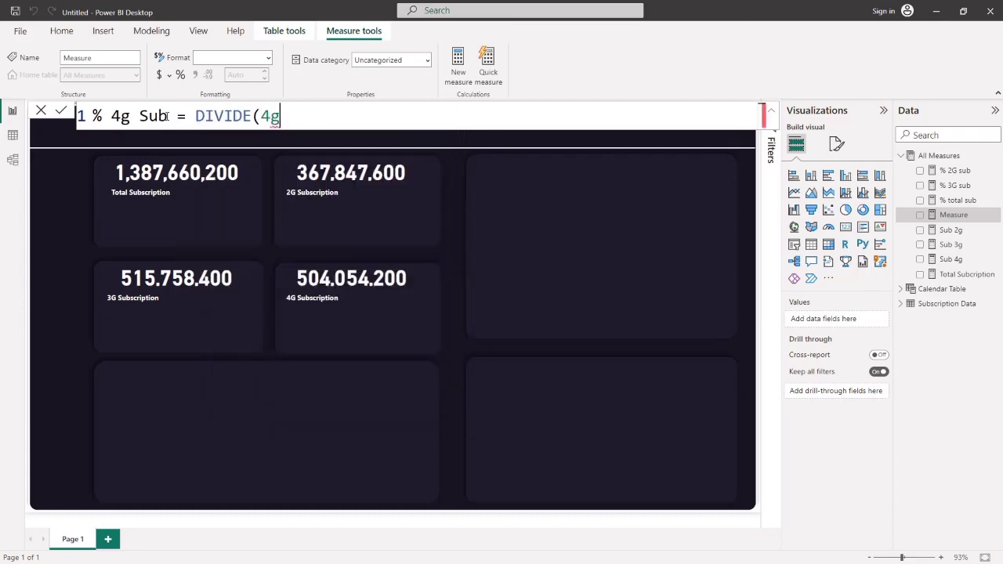
key("BackSpace")
key("BackSpace")
type("sub")
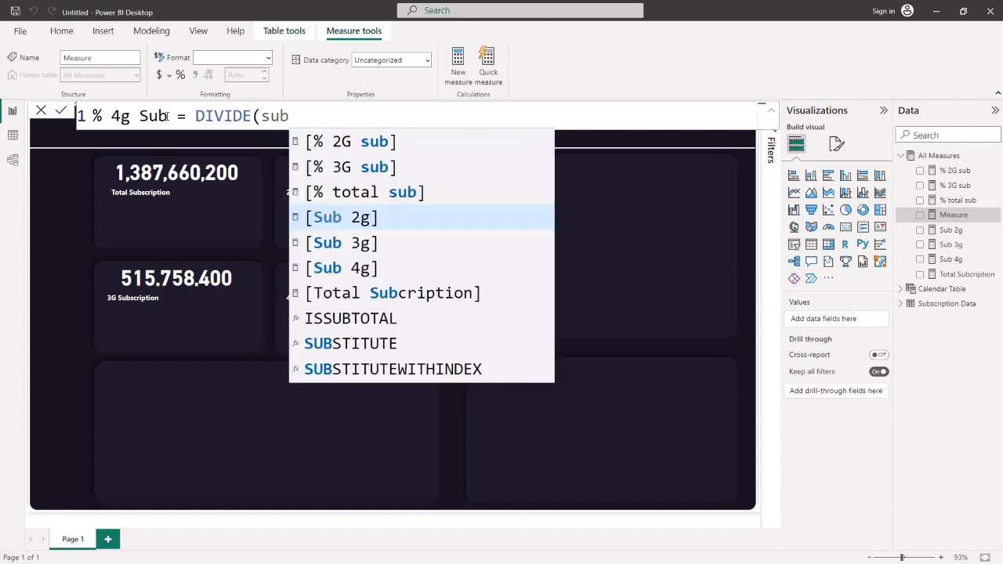
type(" 4")
key("BackSpace")
key("BackSpace")
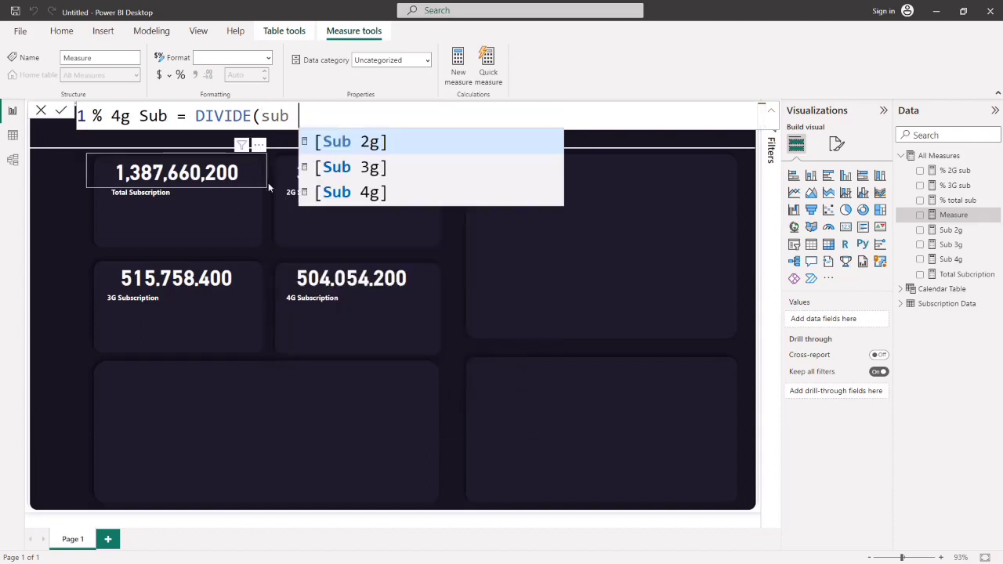
left_click(350, 193)
type(", ")
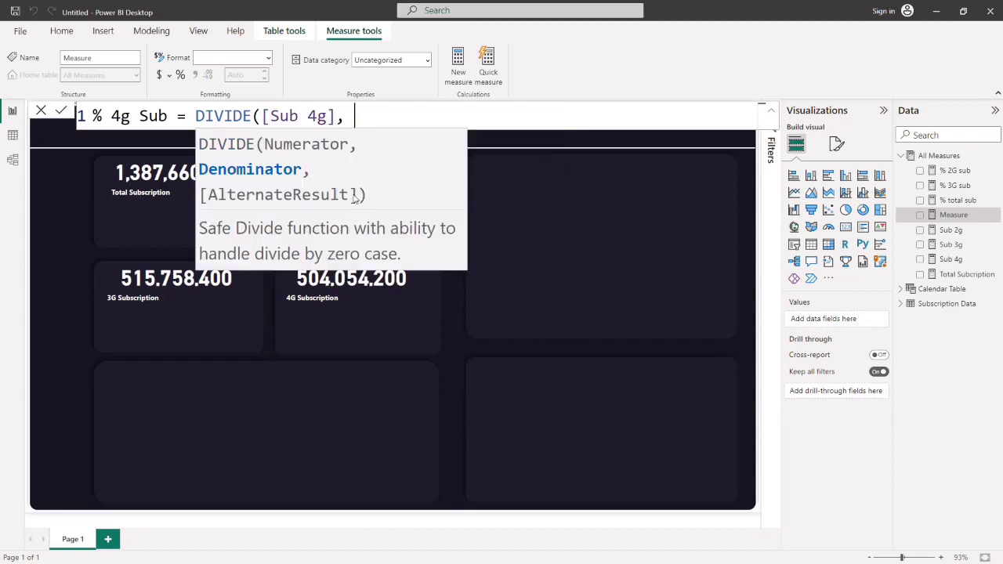
type("total")
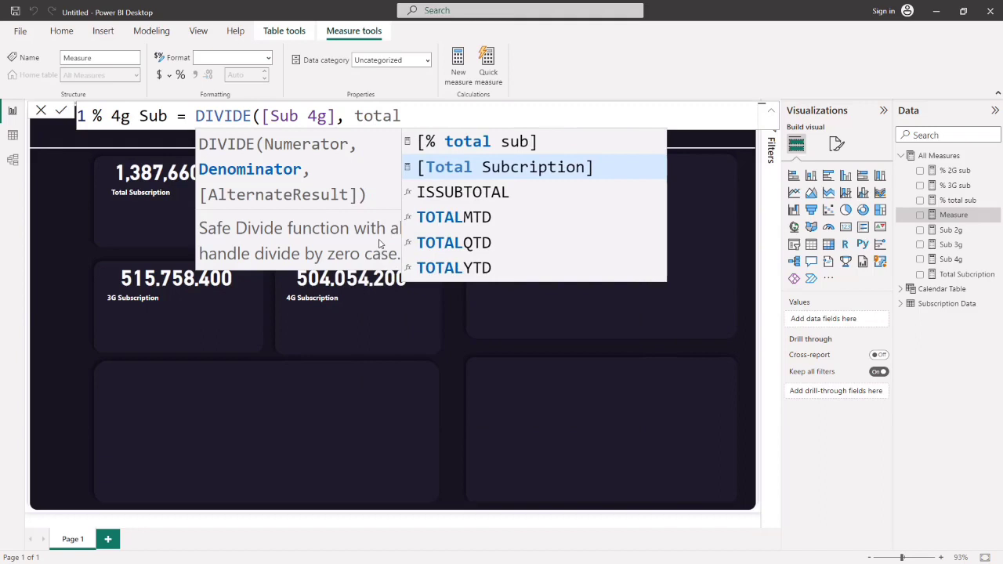
key("Tab")
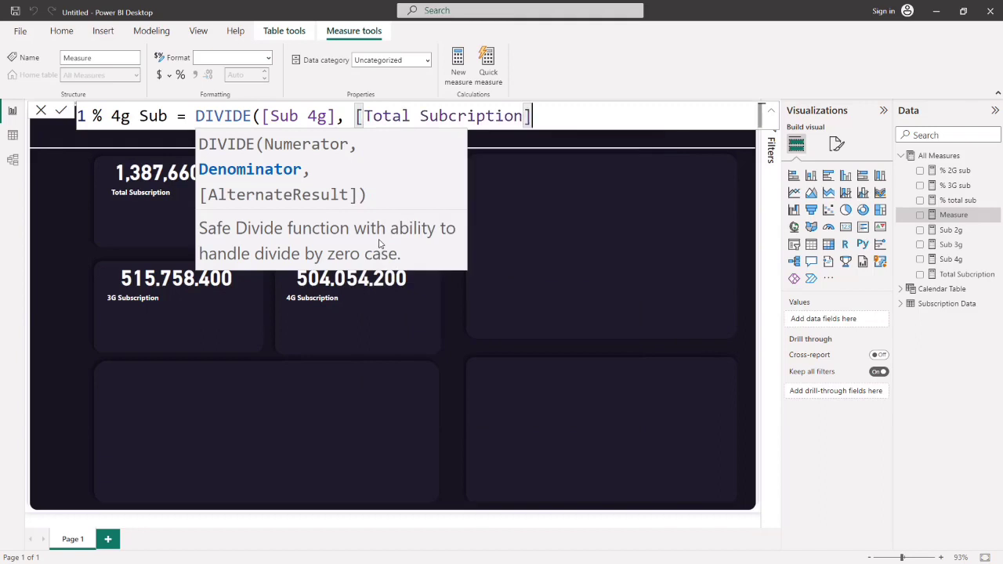
type(",0)")
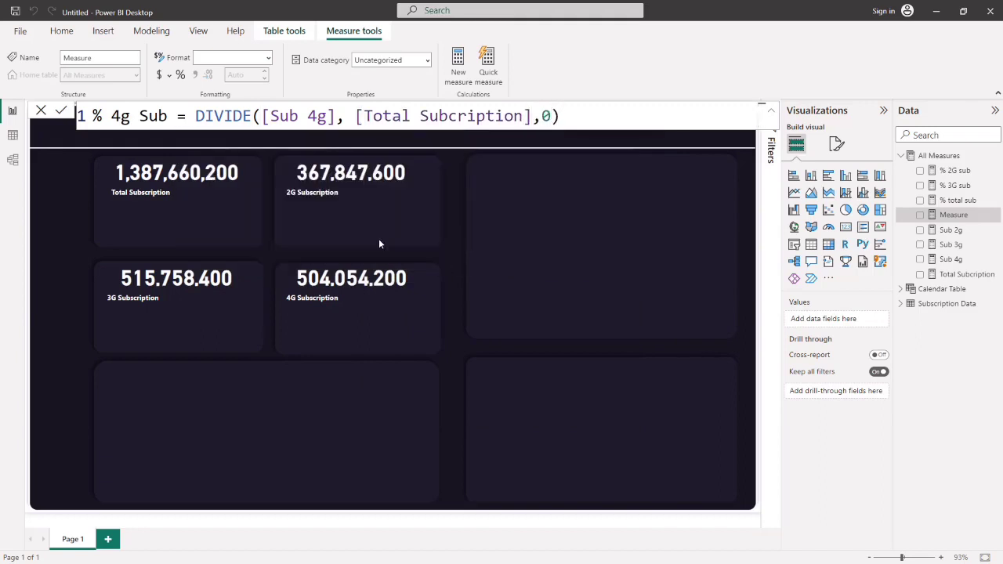
key("Return")
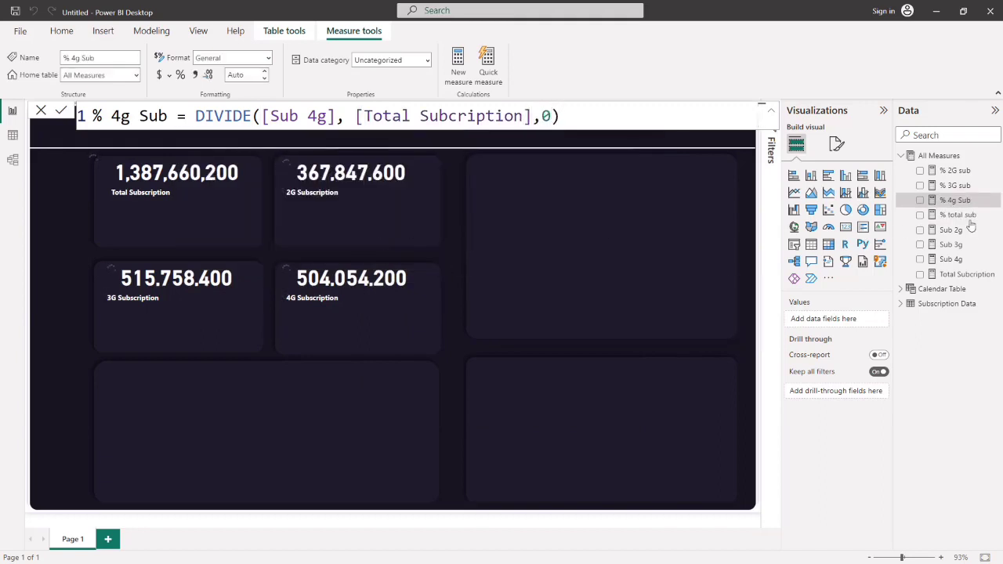
left_click(180, 75)
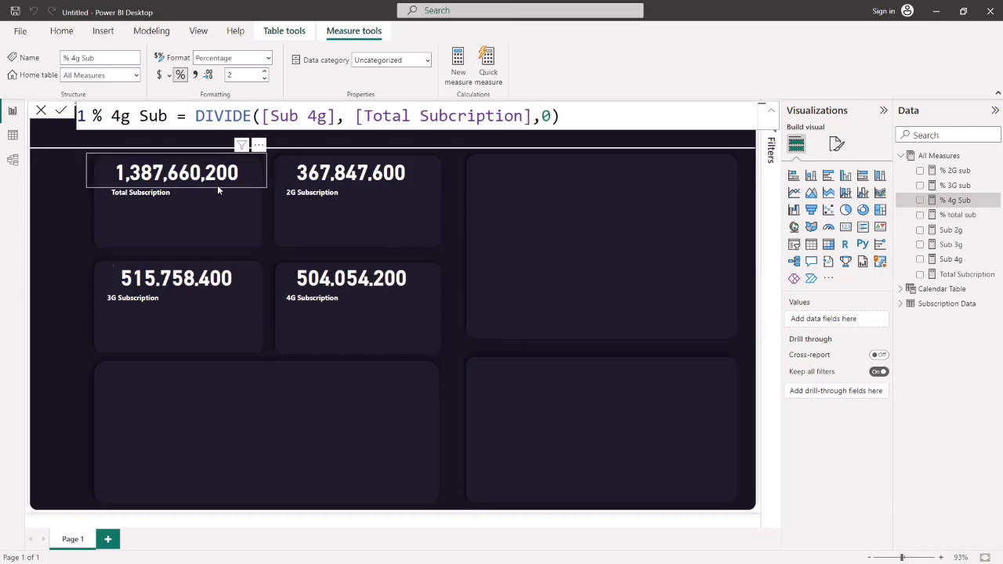
- Place a copy of the total subscription card beneath the Total Subscription label and replace its field with % total sub
left_click(218, 188)
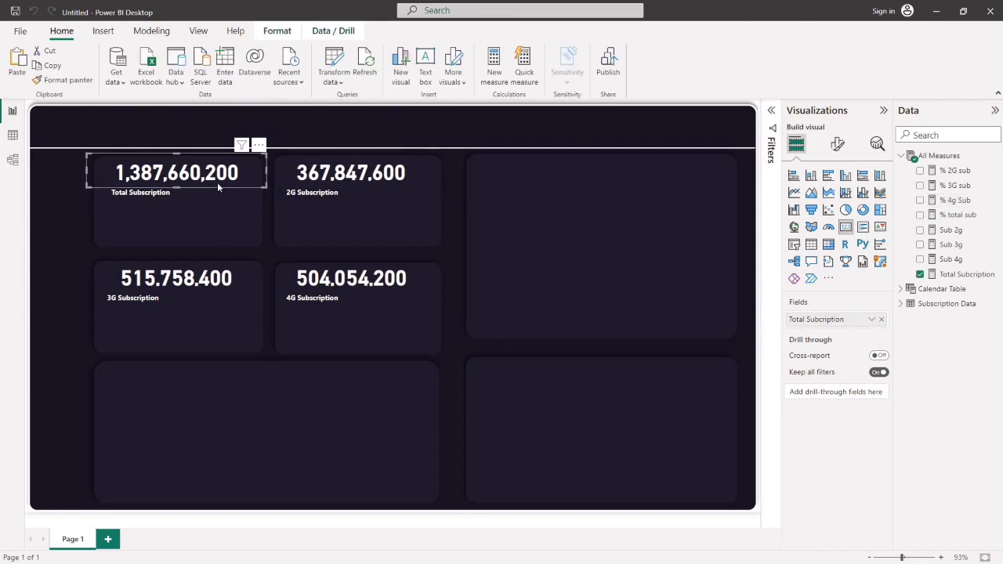
left_click_drag(218, 181, 236, 221)
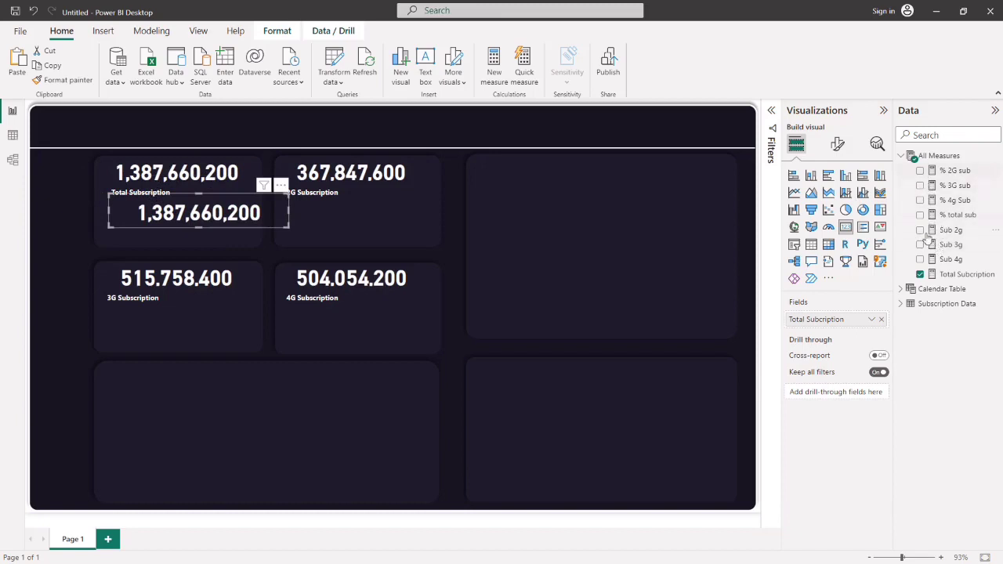
left_click(920, 275)
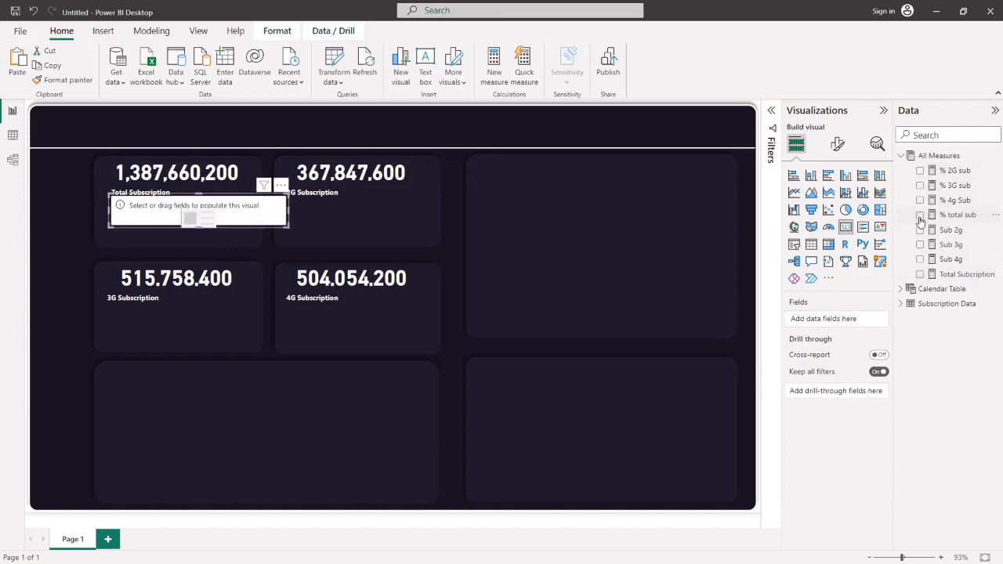
left_click(920, 214)
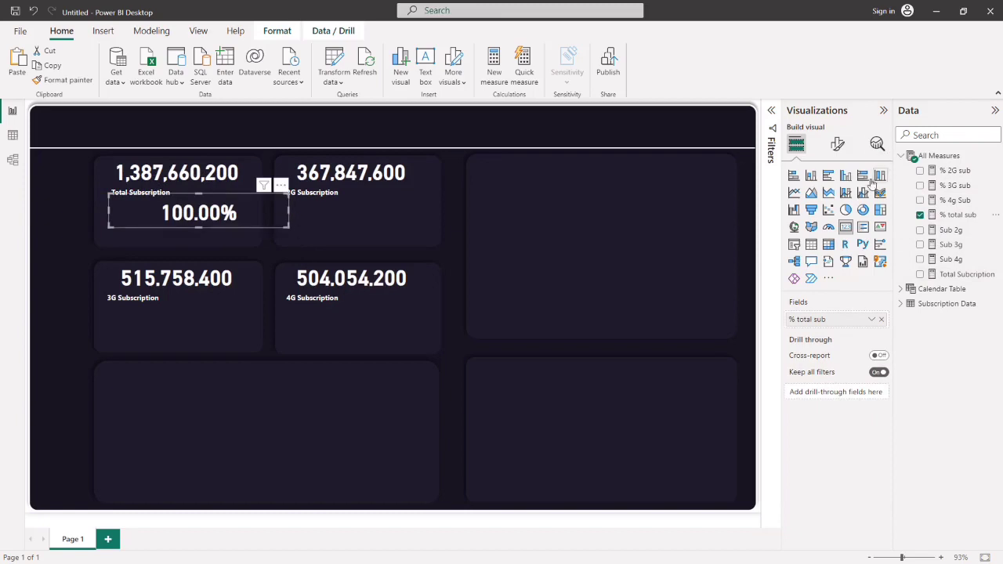
- Reduce the callout value font size of the % total sub card to 13
left_click(838, 143)
left_click(818, 230)
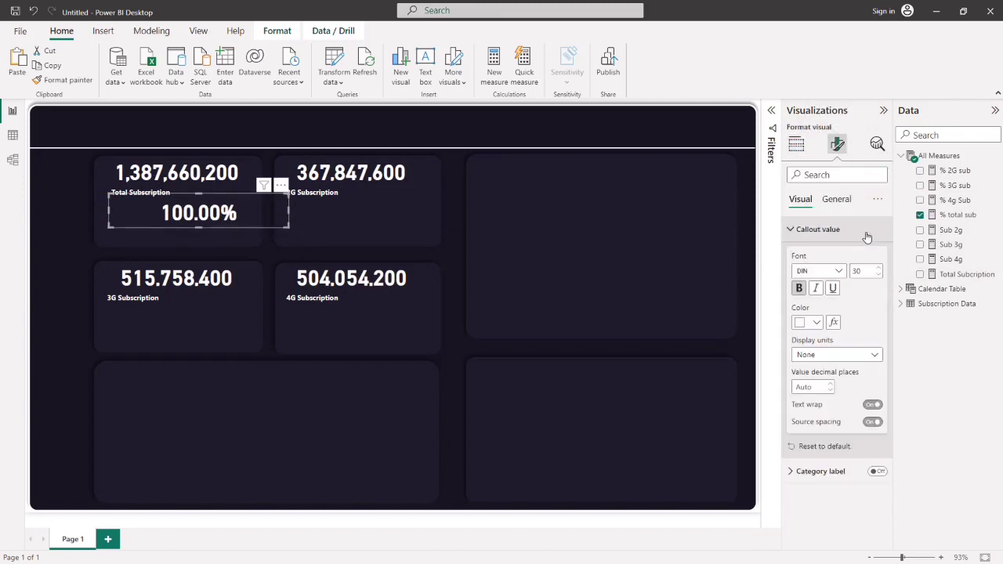
left_click(879, 274)
left_click(879, 274)
left_click(879, 274)
left_click(879, 275)
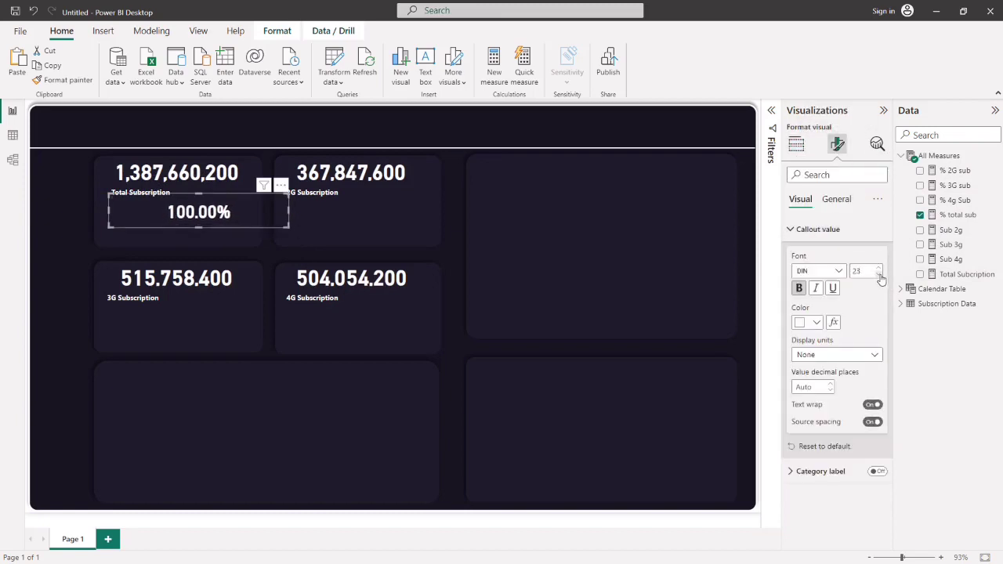
left_click(878, 275)
left_click(879, 274)
left_click(879, 275)
left_click(881, 274)
left_click(881, 274)
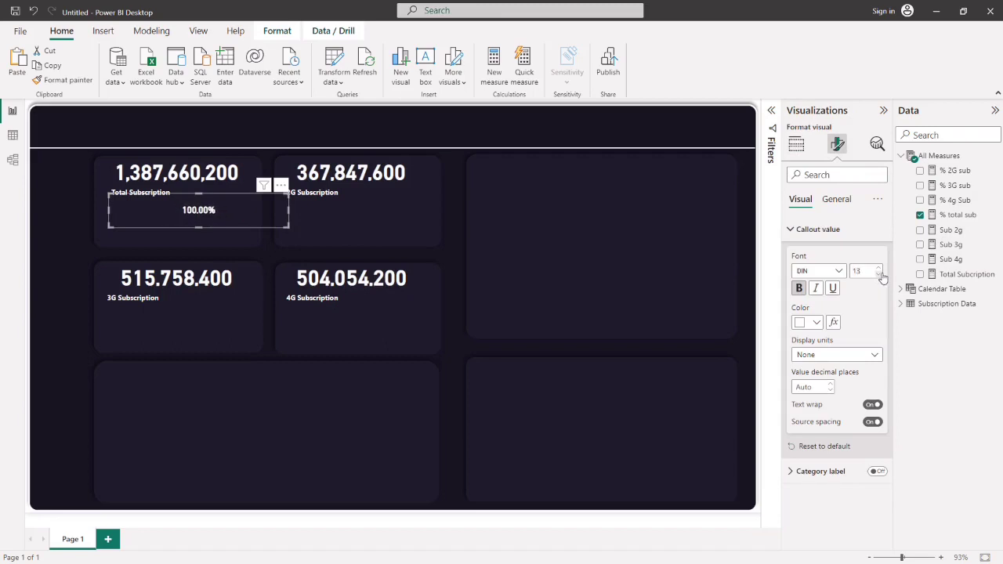
- Reduce the % total sub card's callout font size to 11 and set the % total sub measure to 0 decimal places
left_click(878, 274)
left_click(960, 215)
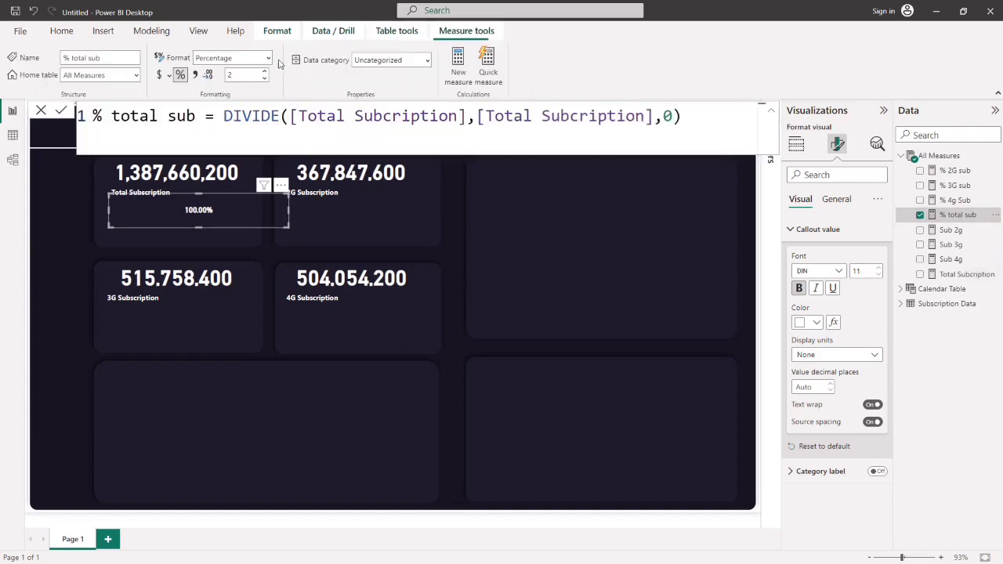
left_click(246, 75)
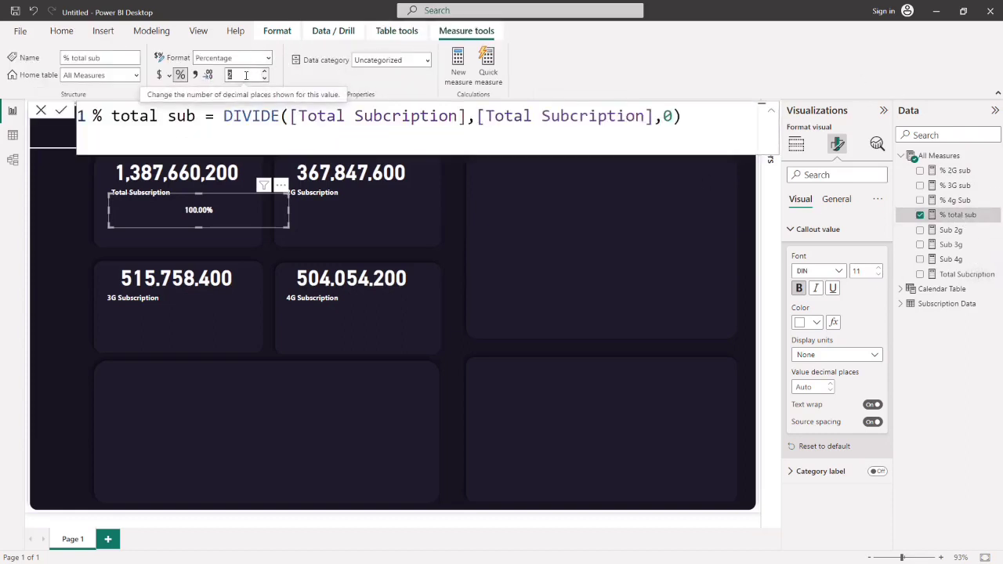
type("0")
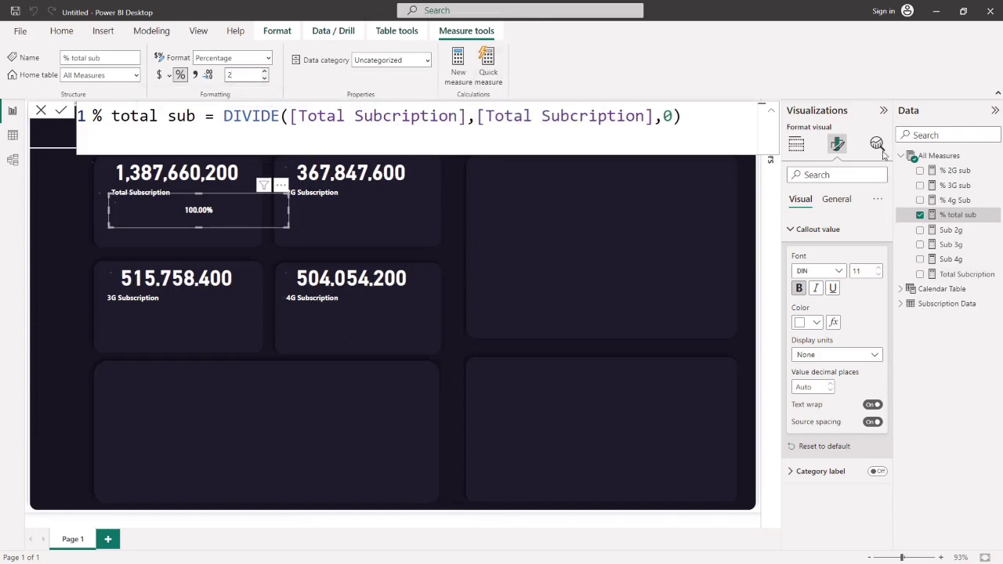
key("Return")
- Set the % 4g Sub, % 3G sub and % 2G sub measures to 0 decimal places
left_click(954, 201)
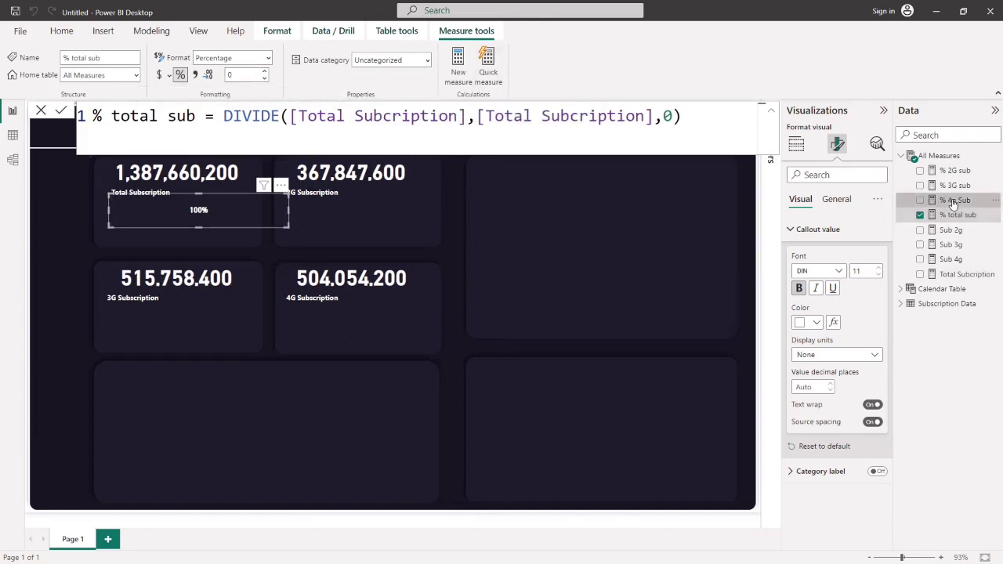
double_click(239, 75)
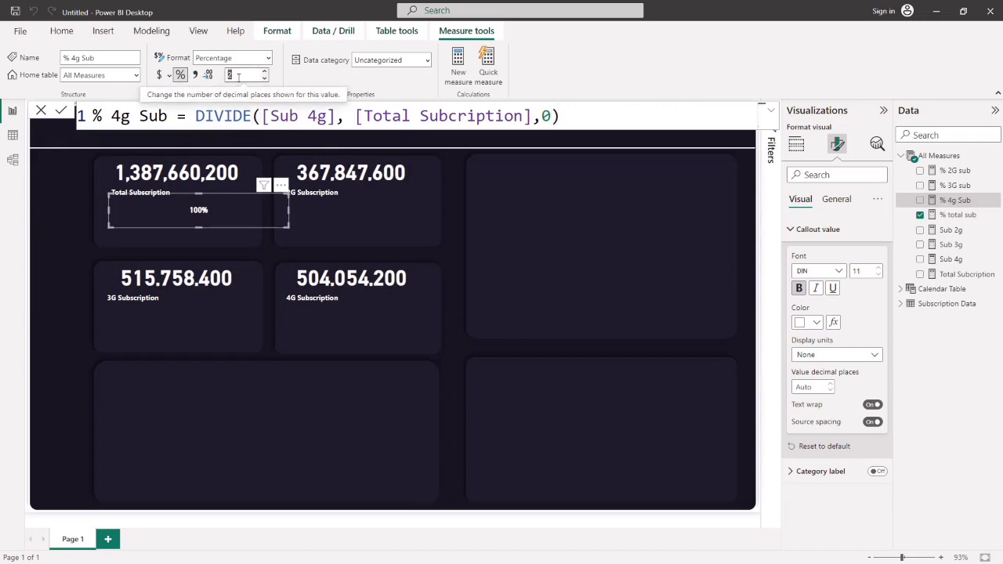
type("0")
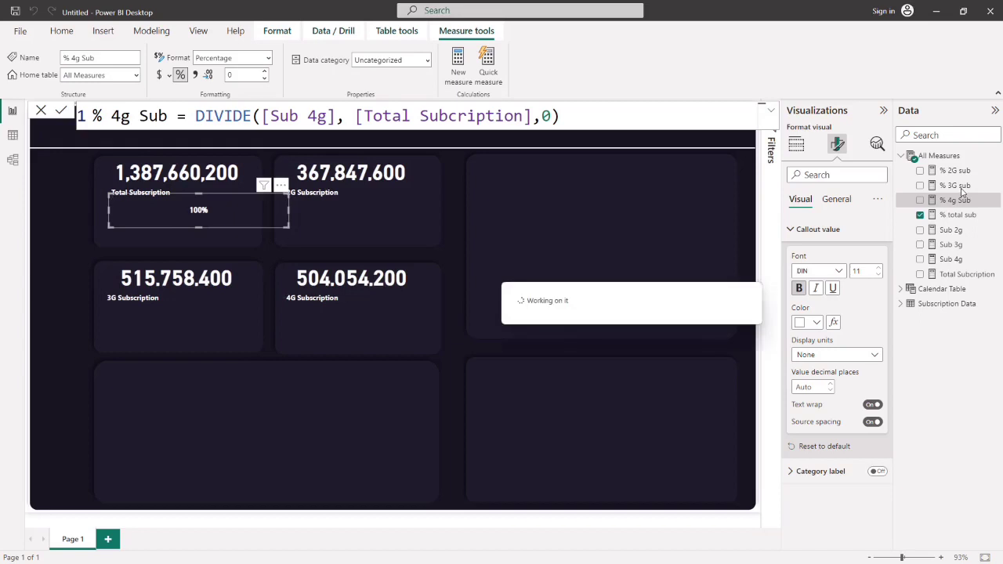
left_click(958, 186)
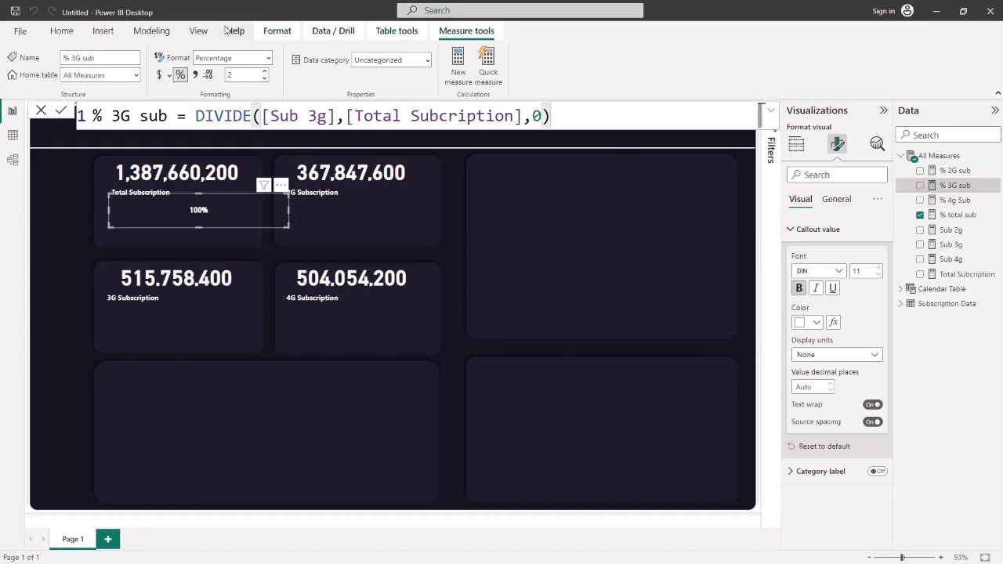
double_click(235, 76)
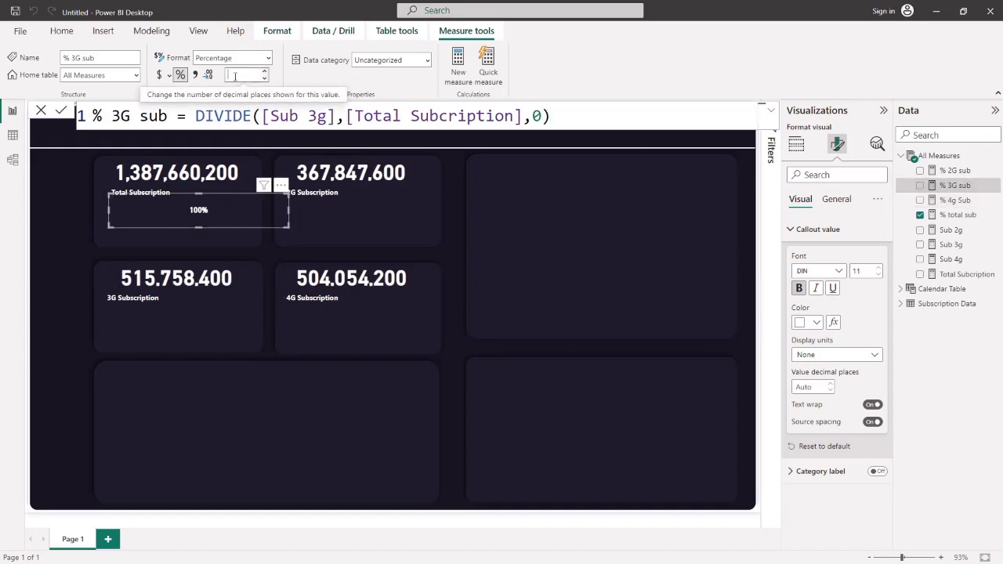
type("0")
key("Return")
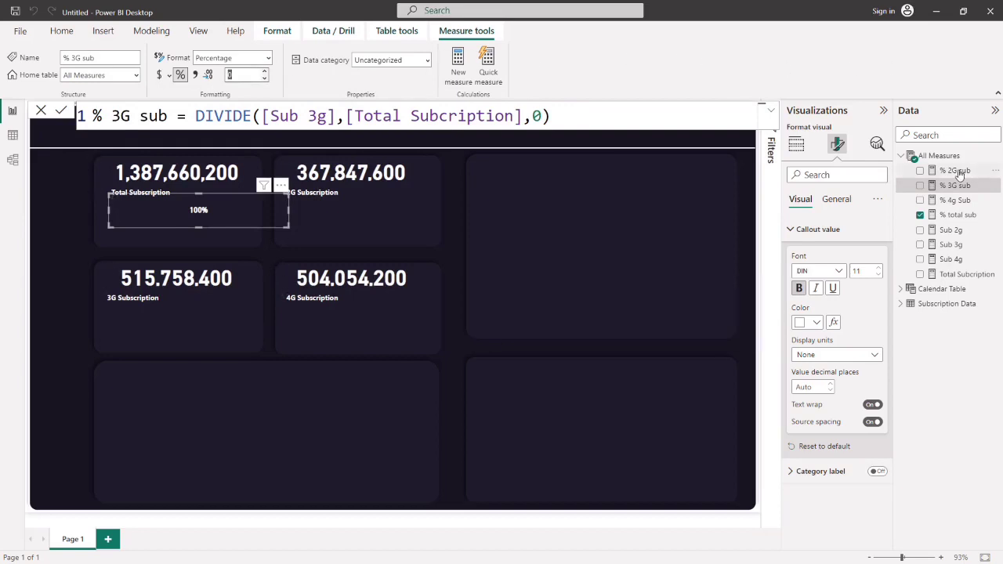
left_click(958, 171)
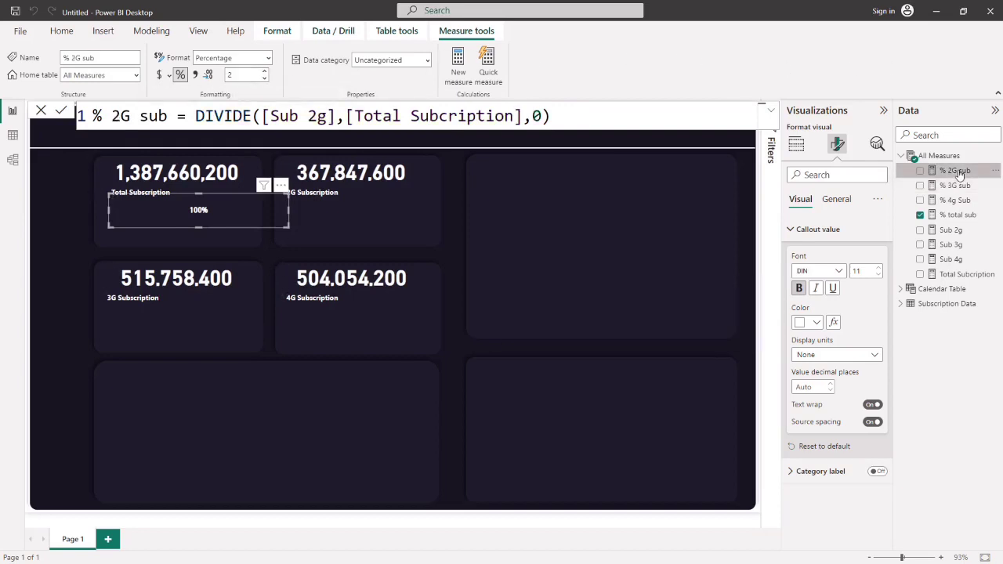
left_click(242, 73)
key("BackSpace")
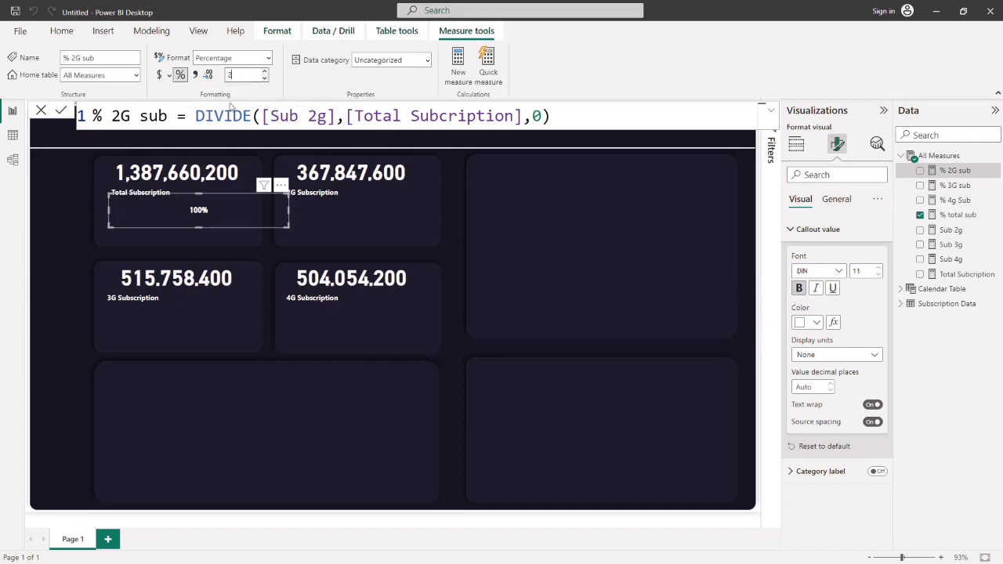
key("Return")
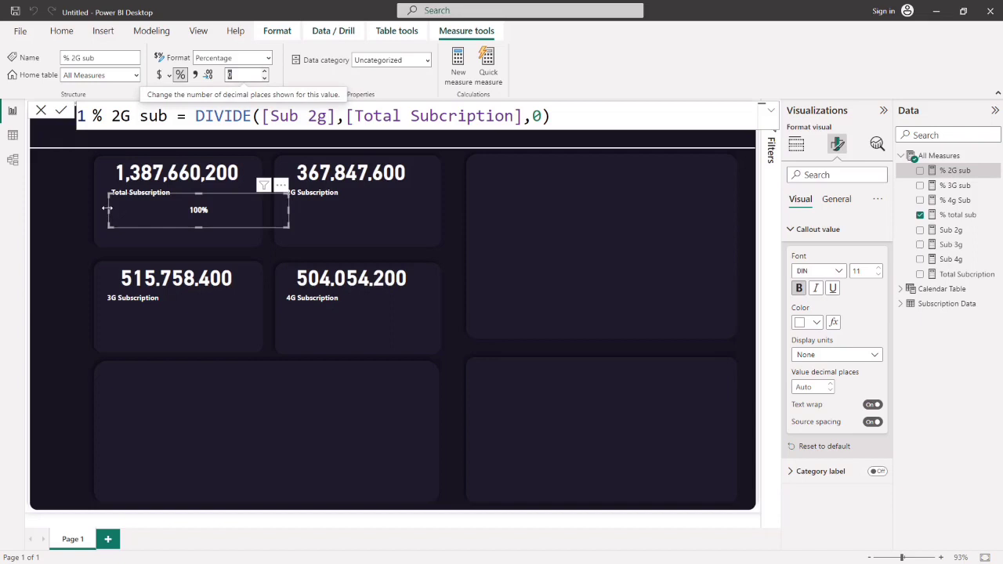
- Shrink the % total sub card and place it directly beside the Total Subscription label
left_click_drag(109, 209, 250, 222)
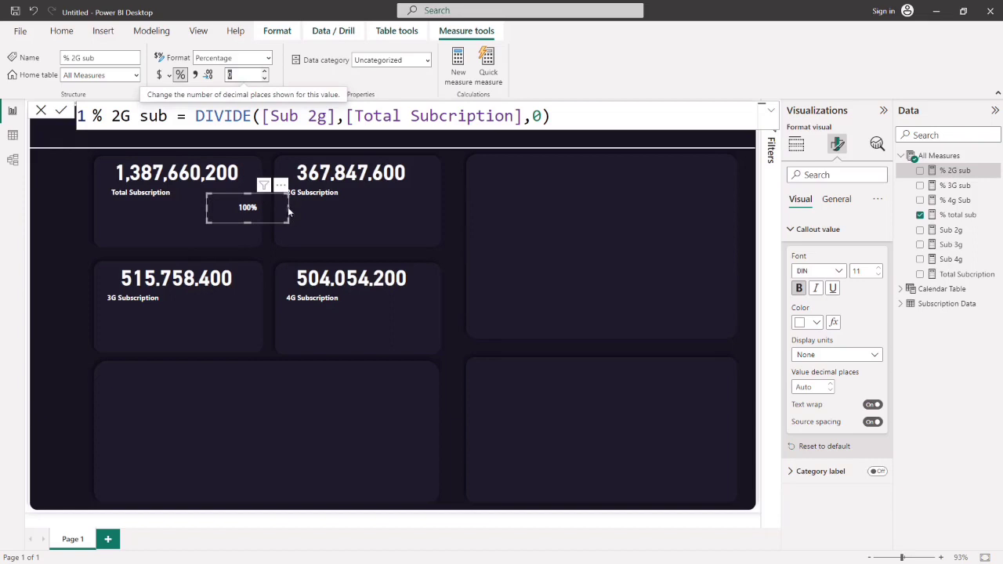
left_click_drag(289, 208, 203, 205)
left_click(55, 226)
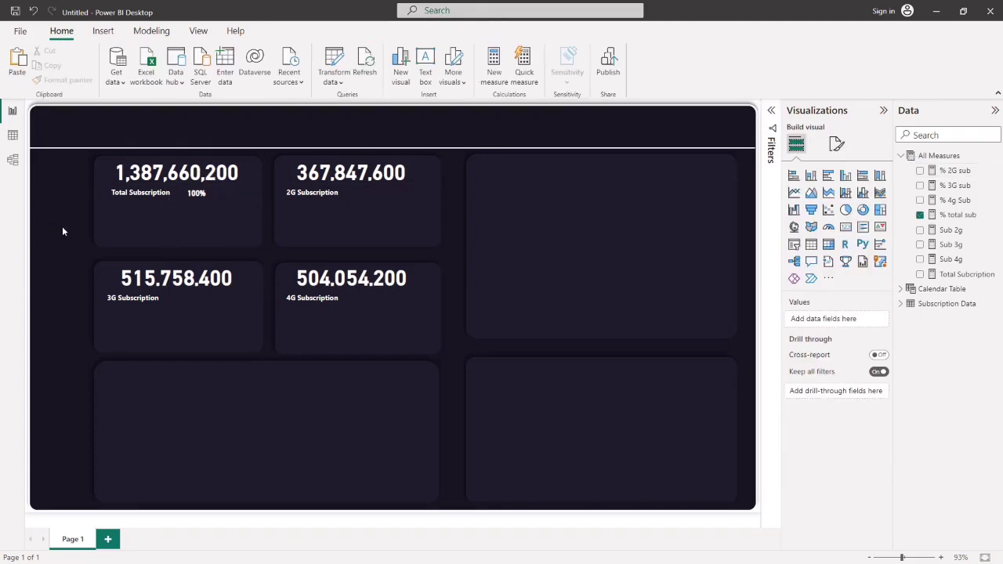
- Place a copy of the % total sub card beside the 2G Subscription label and replace its field with % 2G sub
left_click(191, 201)
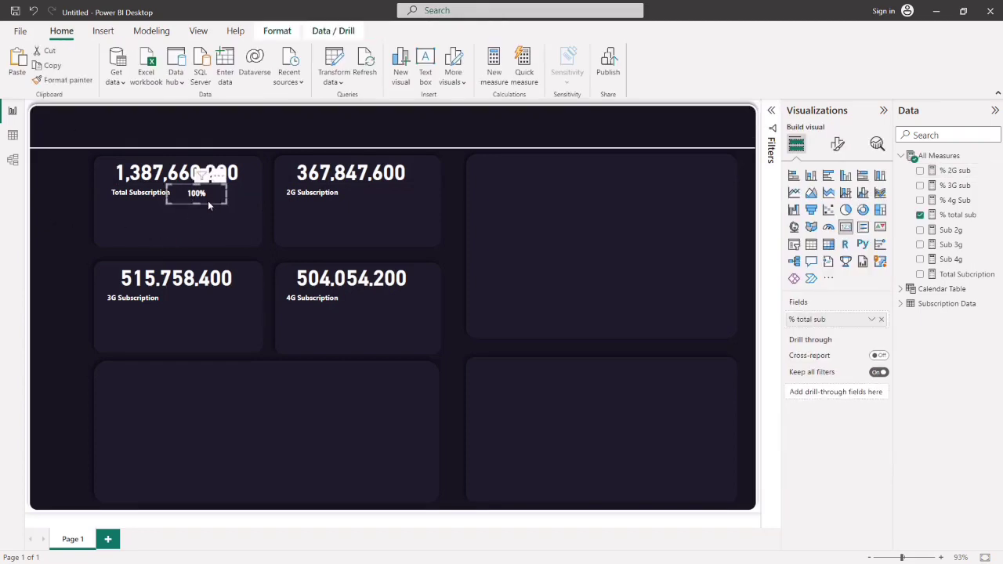
left_click_drag(208, 200, 379, 201)
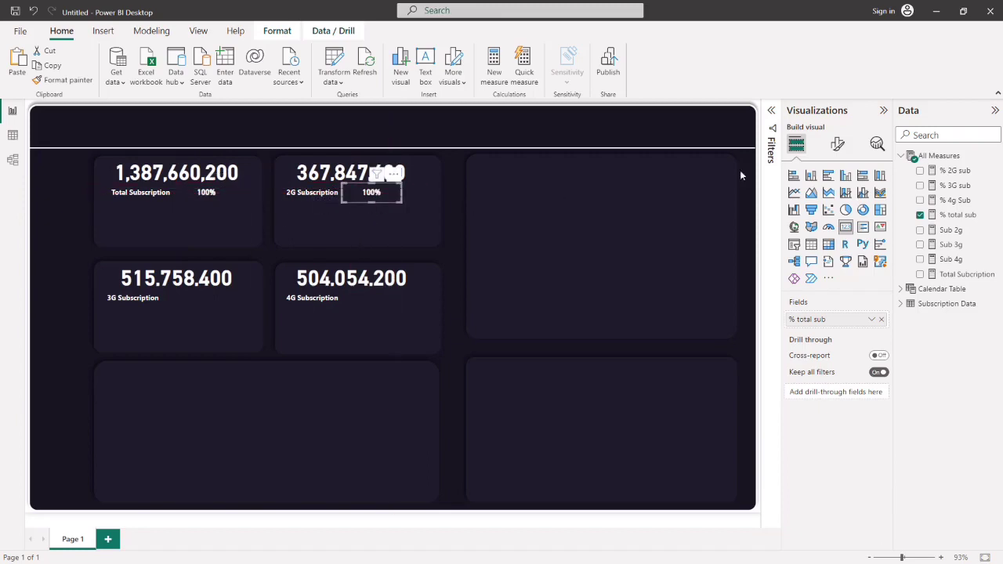
left_click(921, 215)
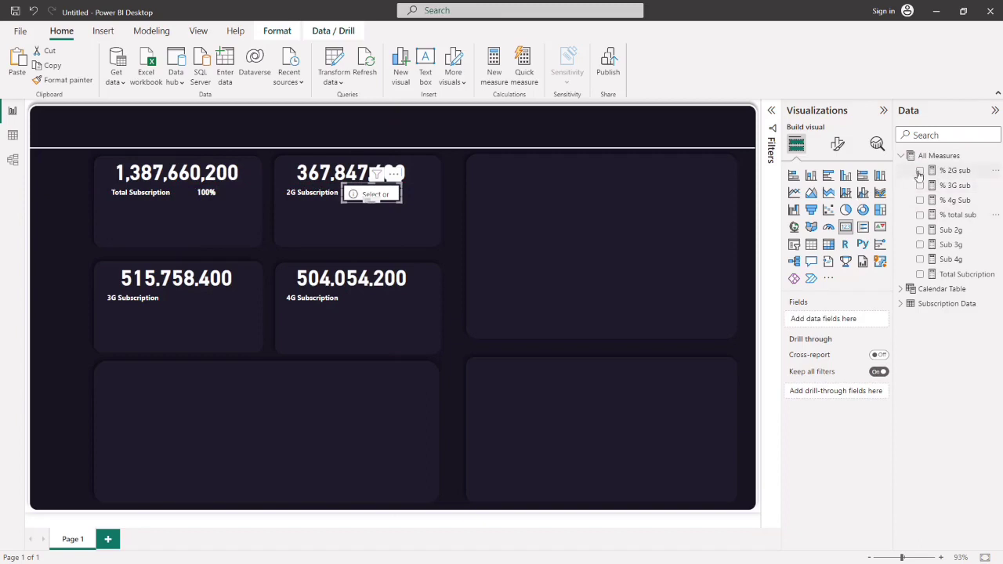
left_click(920, 170)
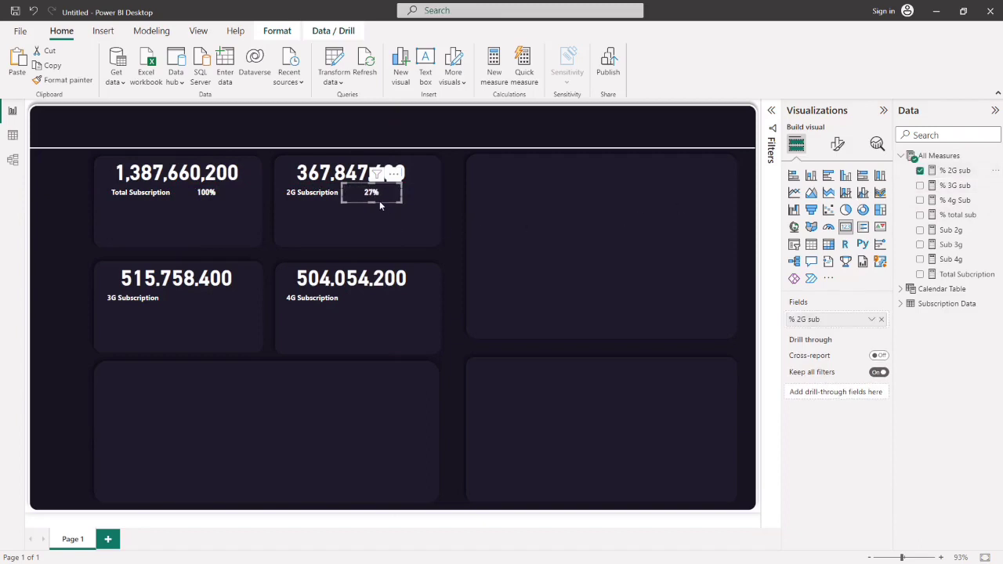
- Place a copy of the % 2G sub card beside the 3G Subscription label and replace its field with % 3G sub
left_click_drag(380, 201, 207, 310)
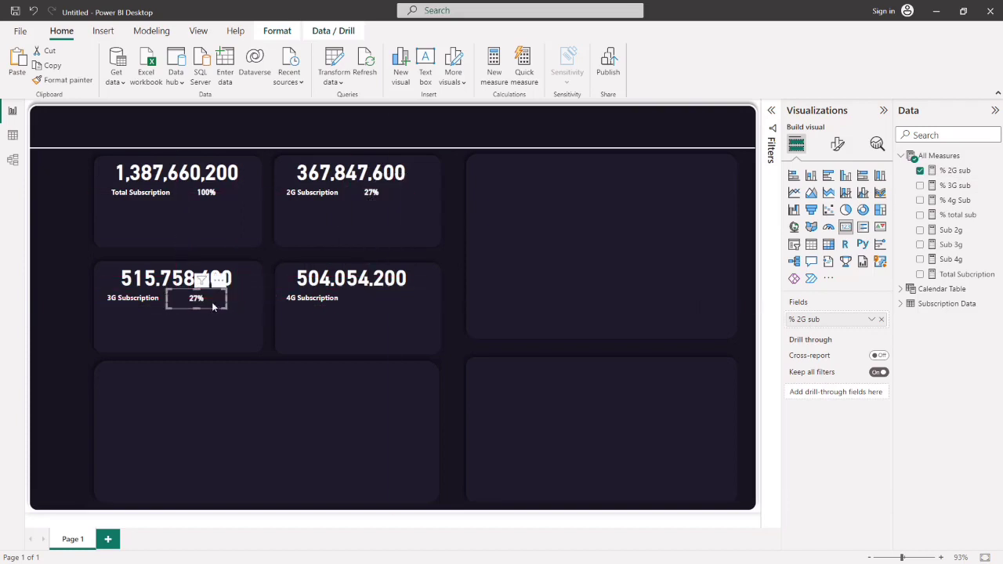
left_click(921, 171)
left_click(921, 186)
- Paste another percentage card beside the 4G Subscription label and replace its field with % 4g Sub
key("ctrl+v")
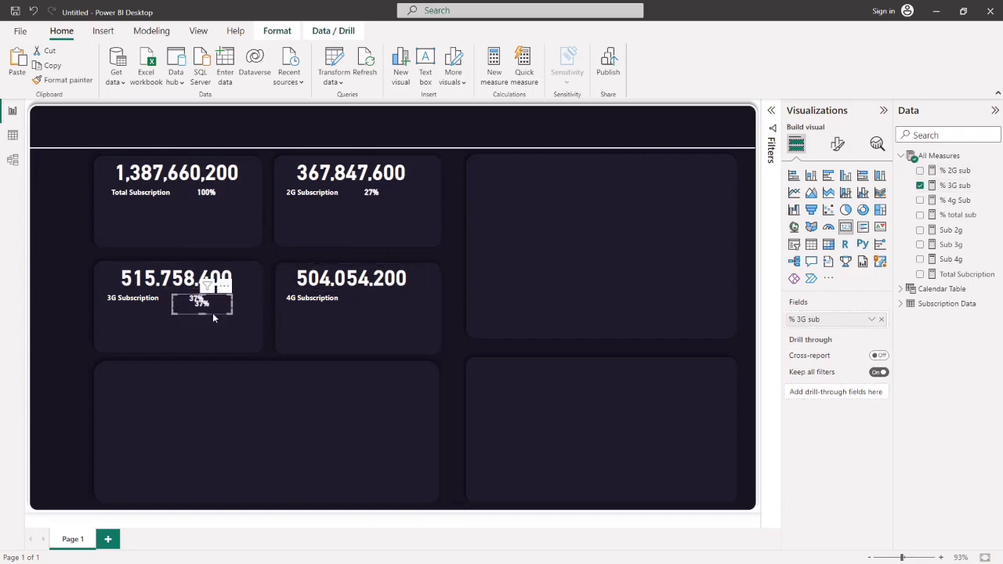
left_click_drag(212, 313, 382, 307)
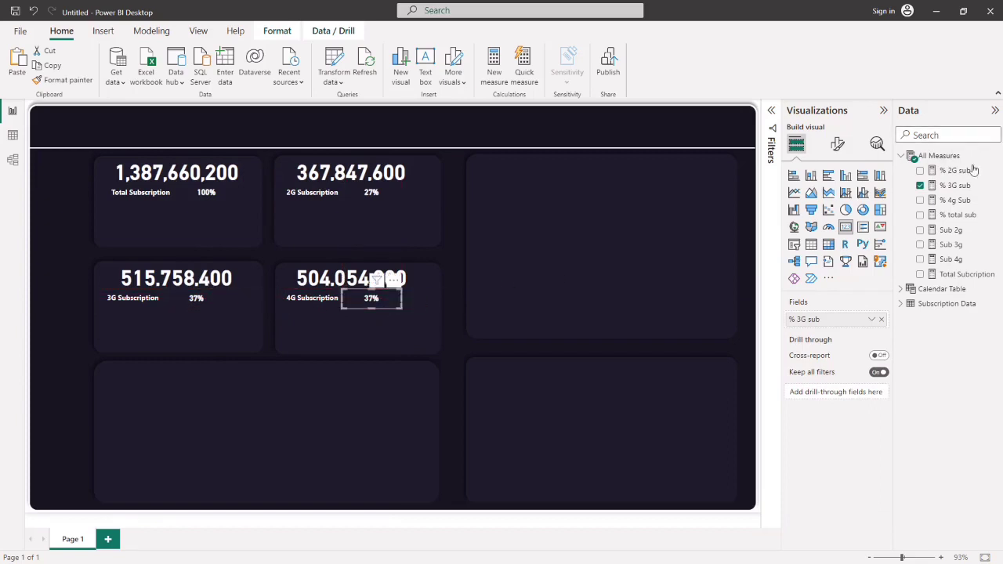
left_click(921, 185)
left_click(920, 200)
left_click(449, 287)
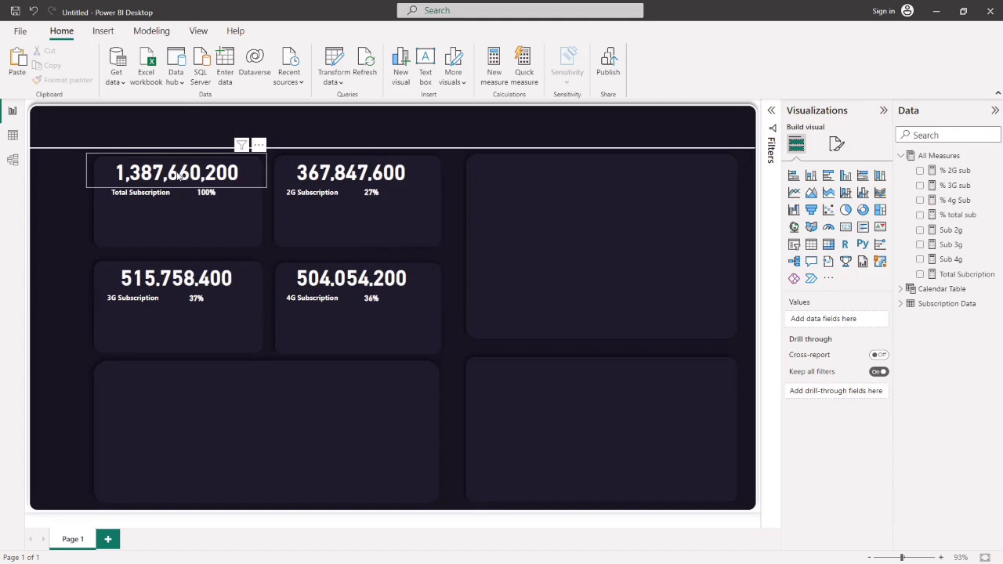
- Narrow the total subscription value card to fit its panel and align the Total Subscription label under the start of the number
mouse_move(181, 176)
left_mouse_down()
mouse_move(165, 177)
mouse_move(173, 178)
left_mouse_up()
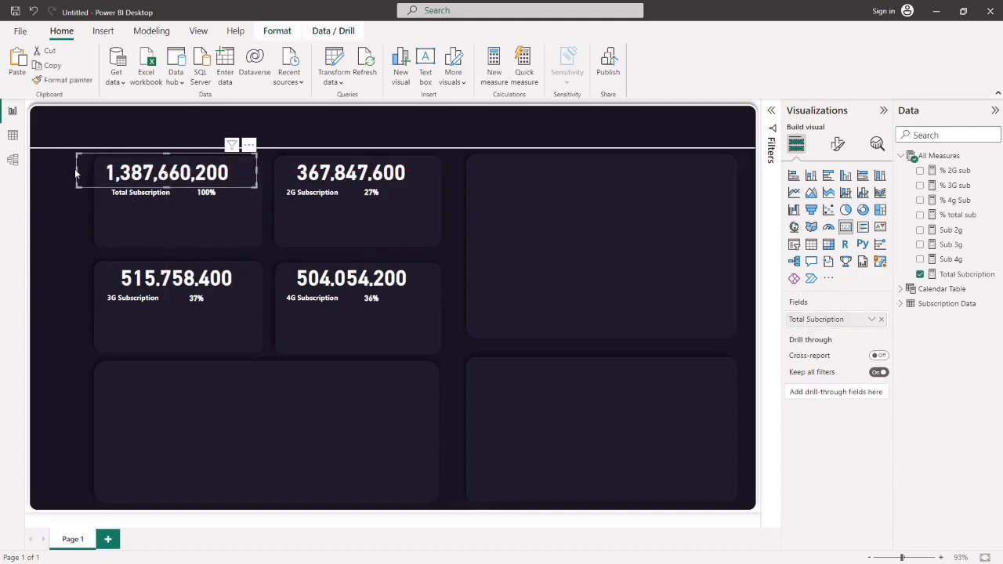
left_click_drag(76, 170, 97, 174)
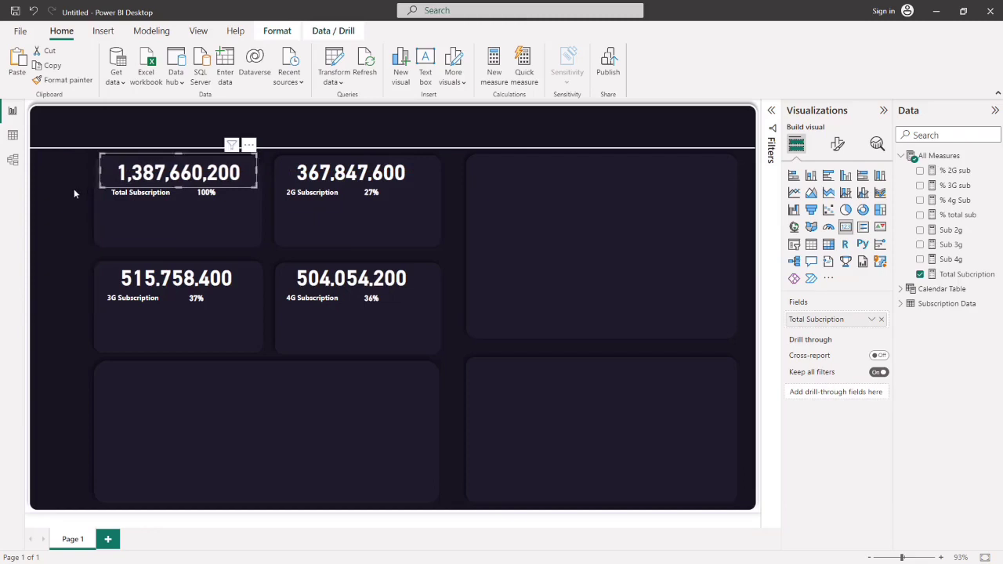
left_click(73, 193)
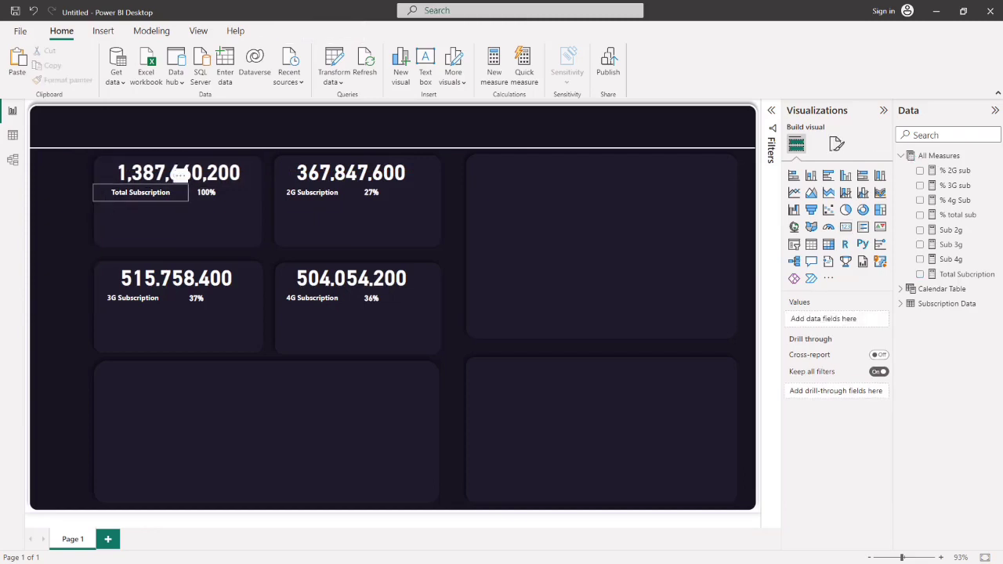
mouse_move(122, 202)
left_mouse_down()
mouse_move(145, 201)
mouse_move(119, 200)
left_mouse_up()
left_click_drag(130, 201, 155, 202)
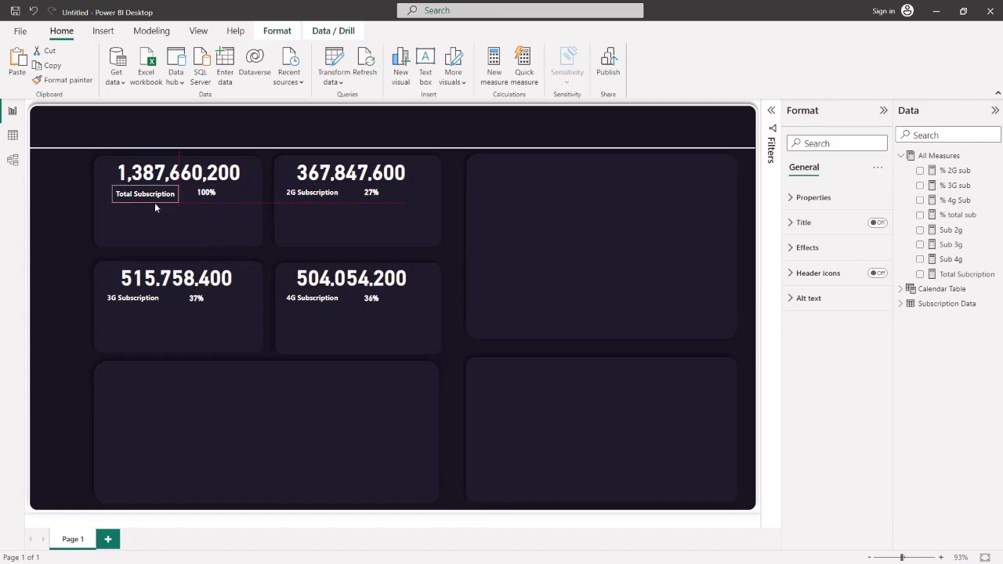
left_click(42, 198)
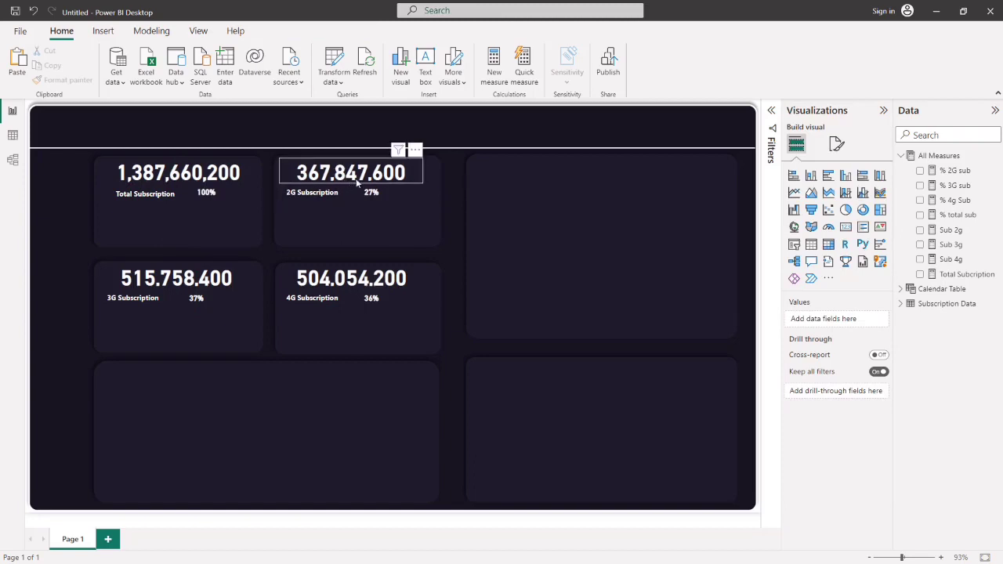
- Narrow the 2G subscription value card to fit inside its panel and nudge the 2G Subscription label to line up beneath it
left_click_drag(360, 185, 341, 188)
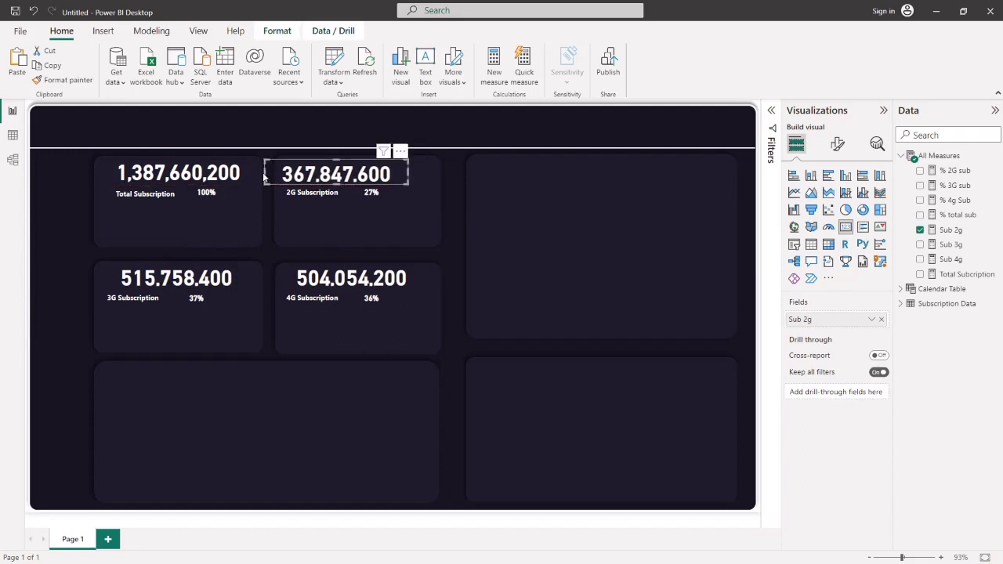
left_click_drag(265, 172, 278, 179)
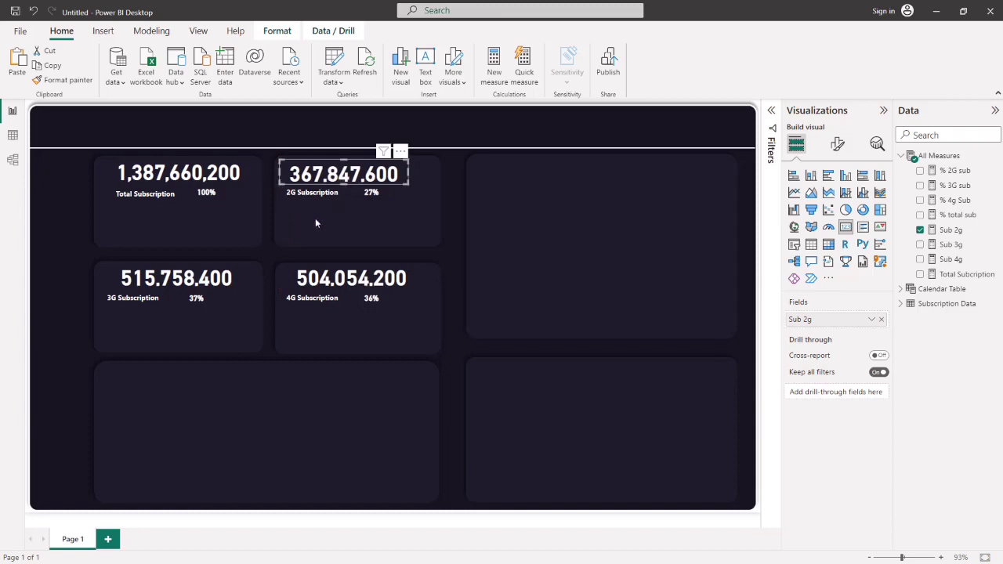
left_click_drag(316, 201, 321, 201)
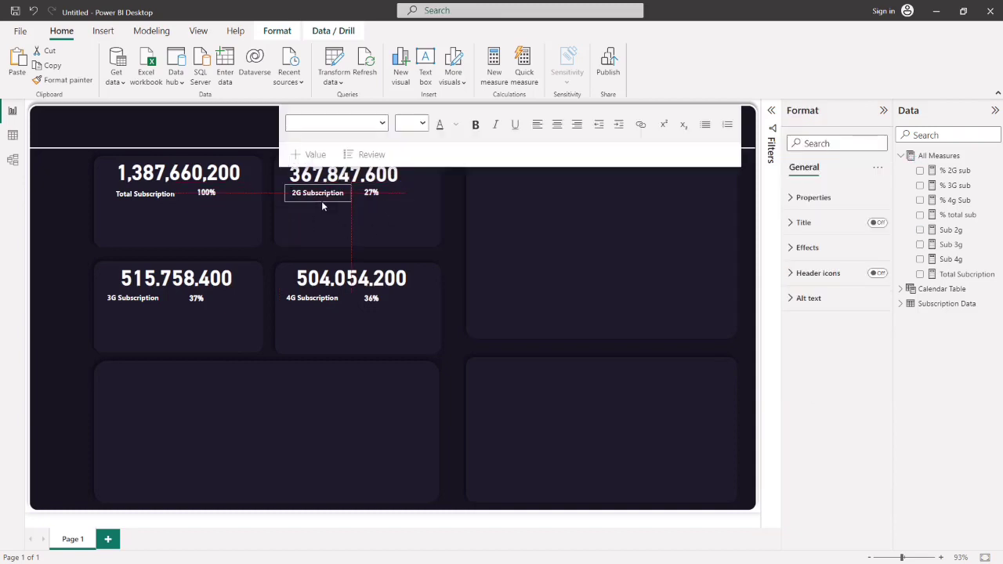
left_click(304, 208)
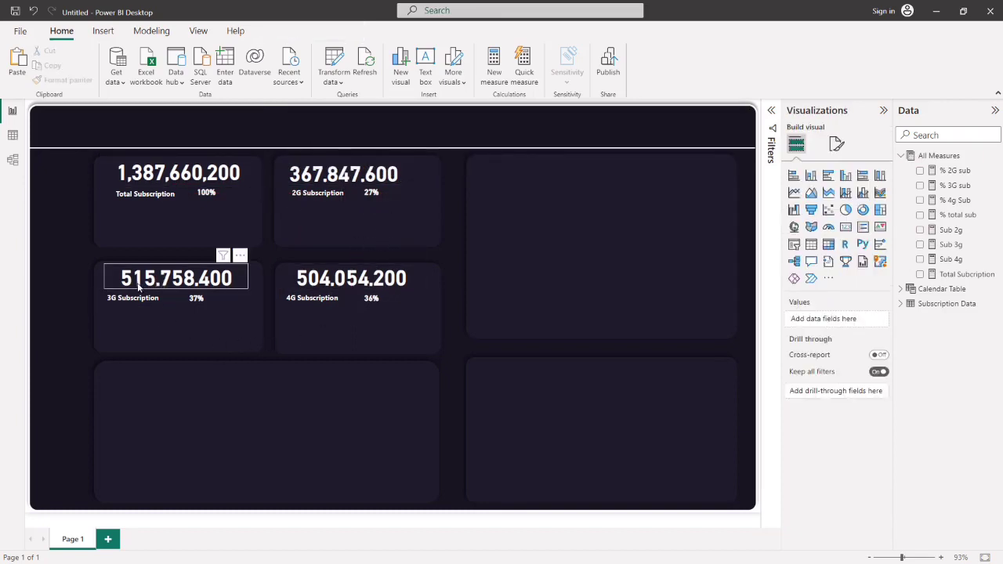
- Narrow the 3G subscription value card and shift it left so the number lines up with the 3G Subscription label
mouse_move(138, 288)
left_mouse_down()
mouse_move(100, 280)
mouse_move(122, 294)
left_mouse_up()
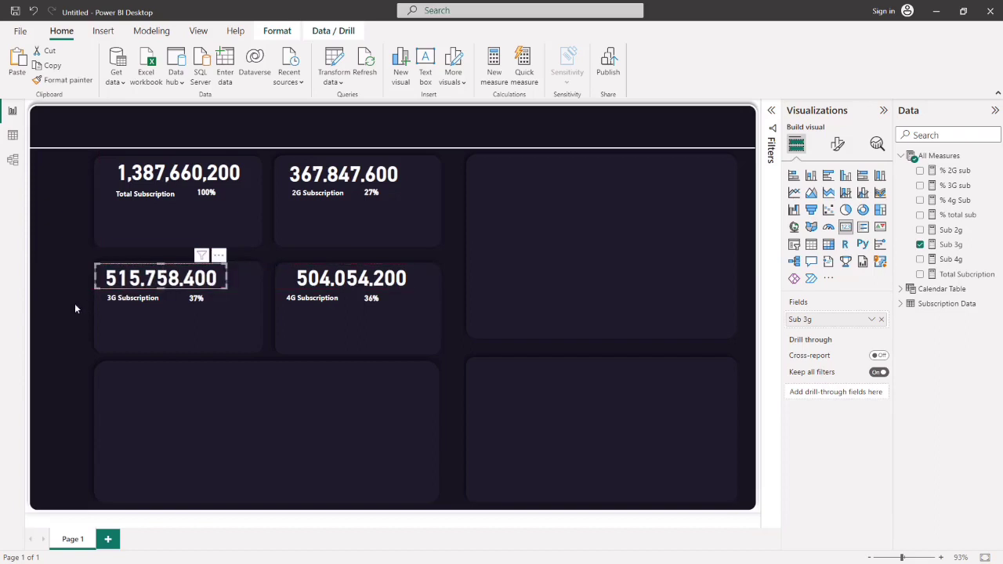
left_click(75, 303)
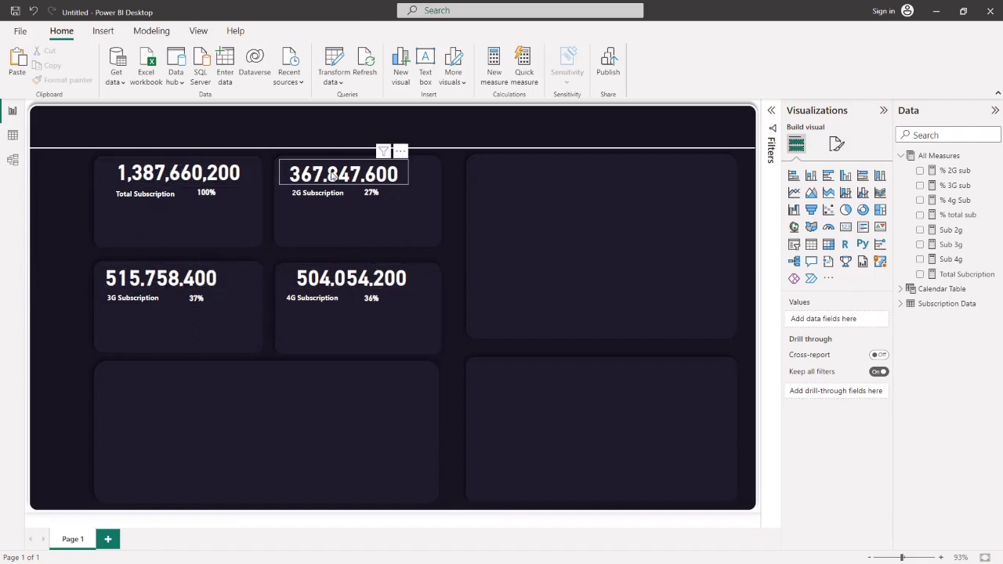
- Shift the 2G value card, its percentage card and the 2G Subscription label to the right to centre them in their panel
left_click_drag(332, 174, 387, 196)
left_click(373, 196)
left_click(310, 196)
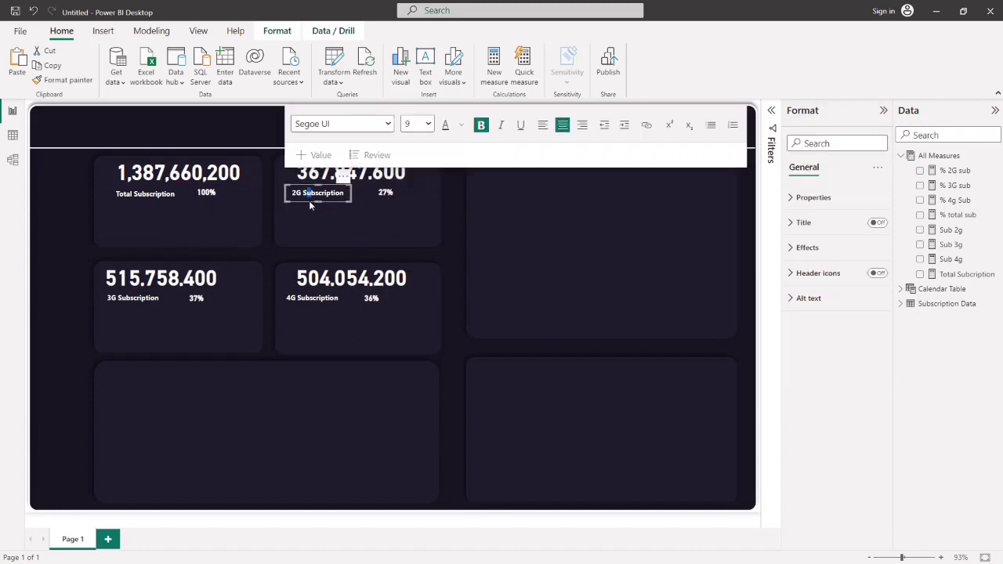
left_click_drag(309, 200, 319, 203)
left_click(266, 221)
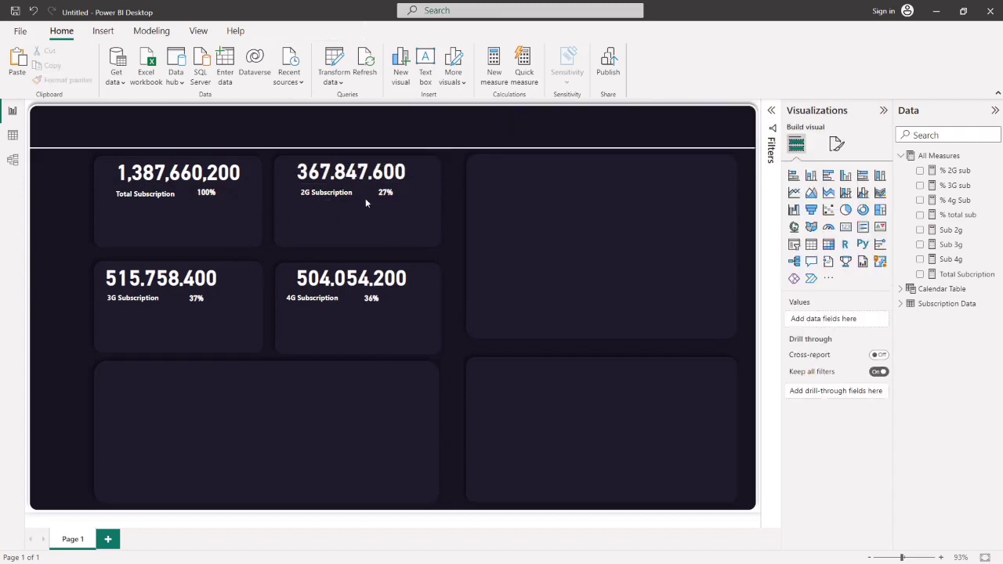
- Nudge the Total Subscription label right, and shift the 3G value card, its label and its percentage card right to centre them in their panel
left_click(144, 202)
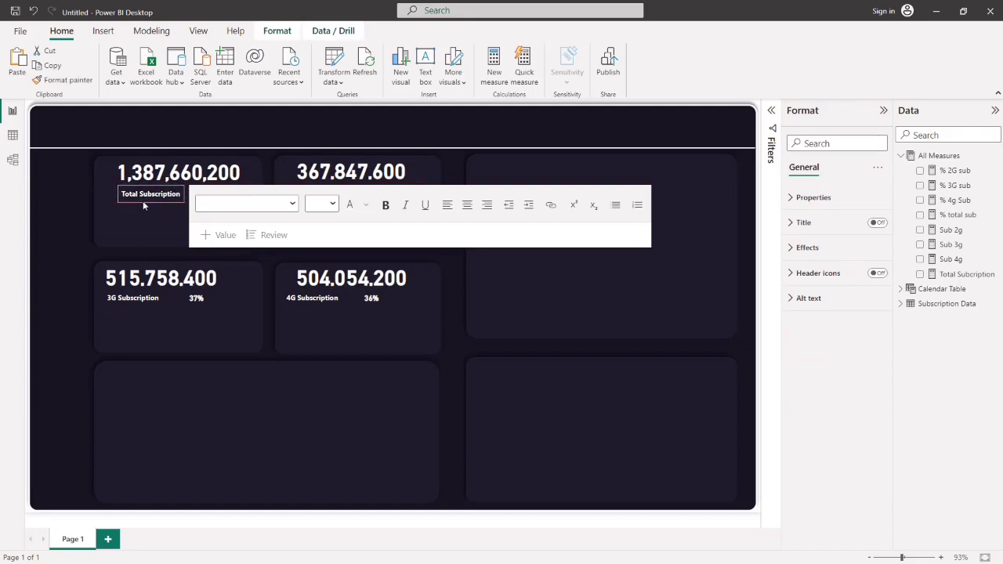
left_click(73, 237)
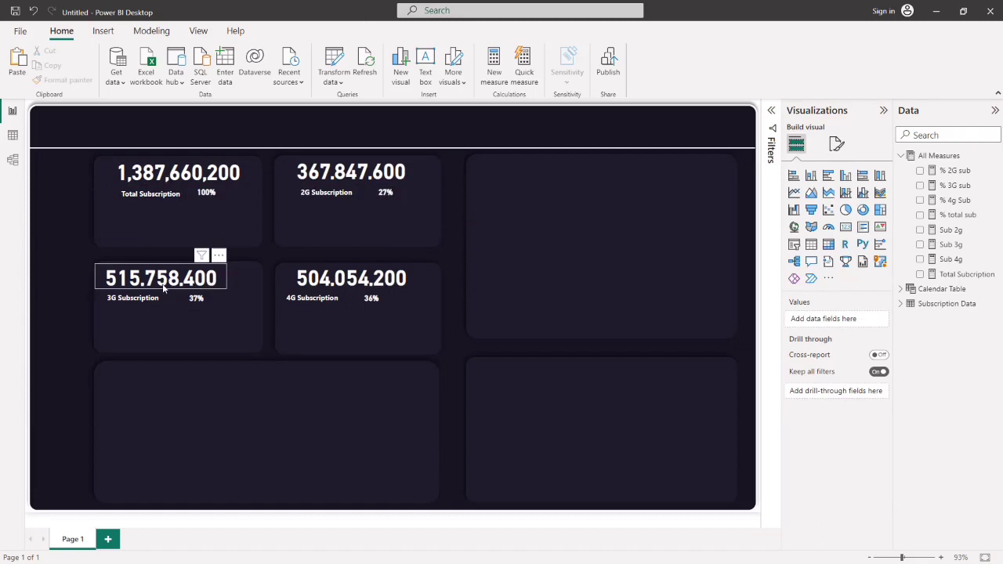
left_click_drag(168, 287, 183, 288)
left_click(71, 301)
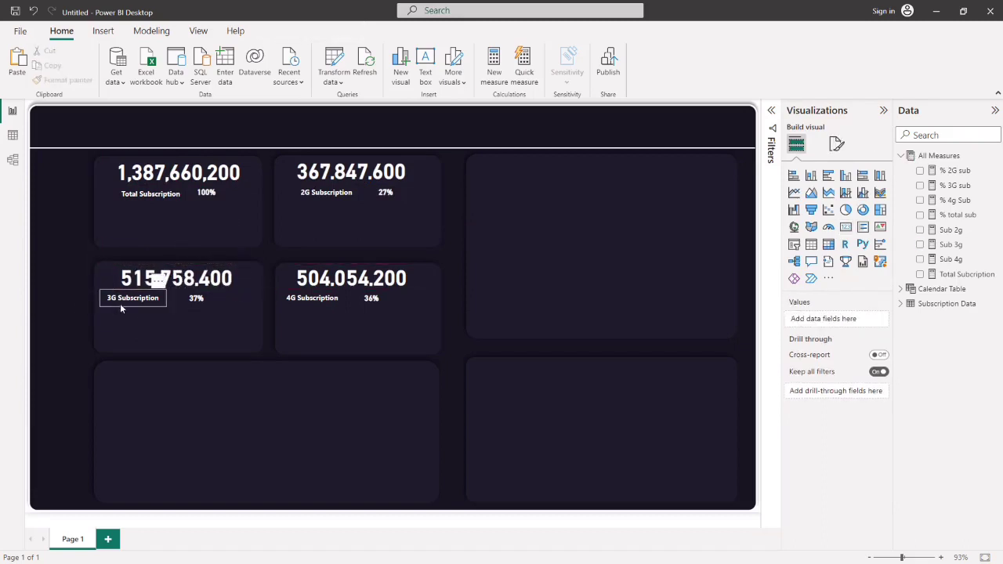
left_click(135, 305)
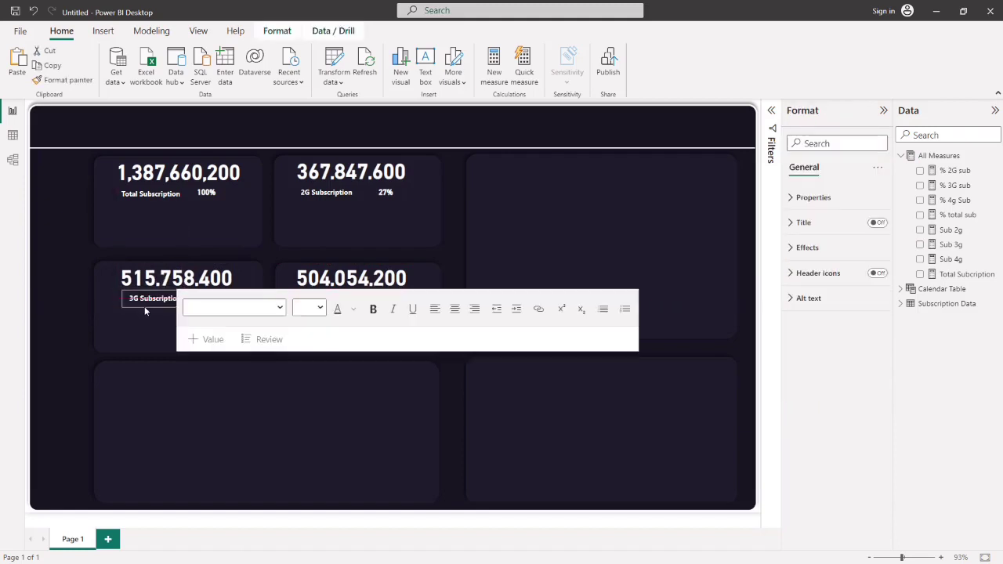
left_click(77, 305)
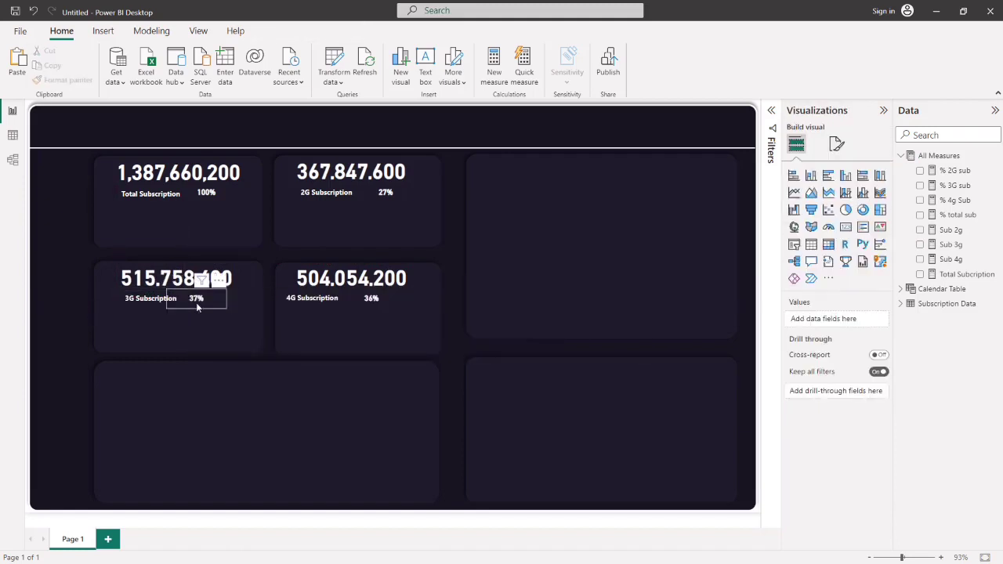
left_click_drag(200, 312, 221, 310)
left_click(70, 320)
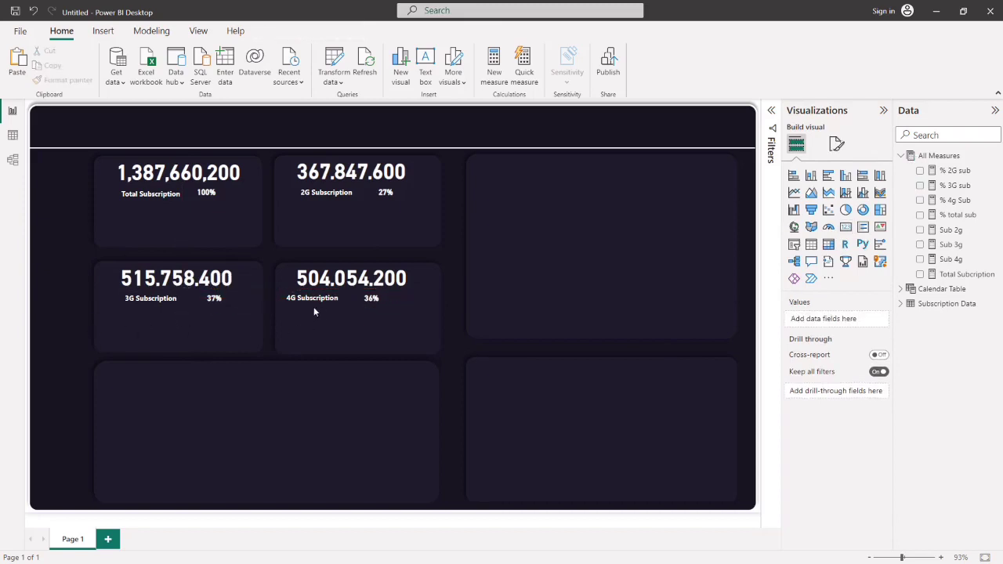
- Shift the 4G Subscription label and its percentage card right so they line up beneath the 4G value
left_click_drag(313, 311, 337, 308)
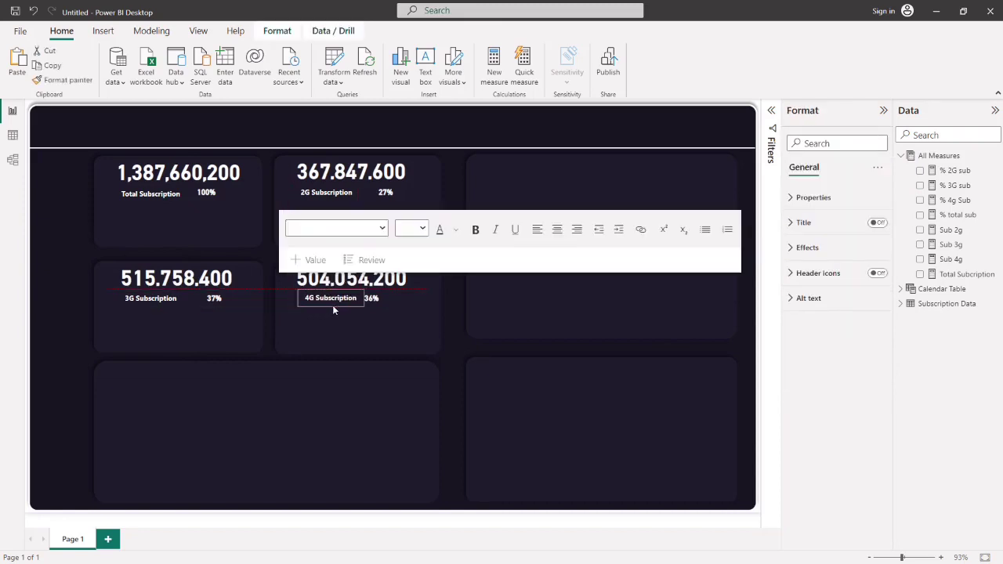
left_click(375, 311)
left_click_drag(371, 306, 390, 307)
left_click(444, 317)
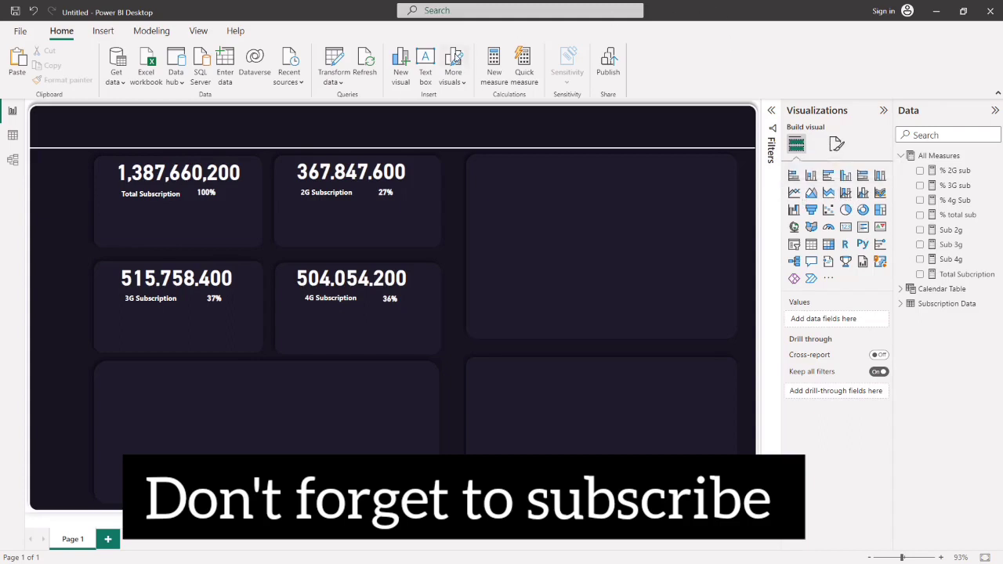
- Insert a stacked column chart on the report page
left_click(811, 175)
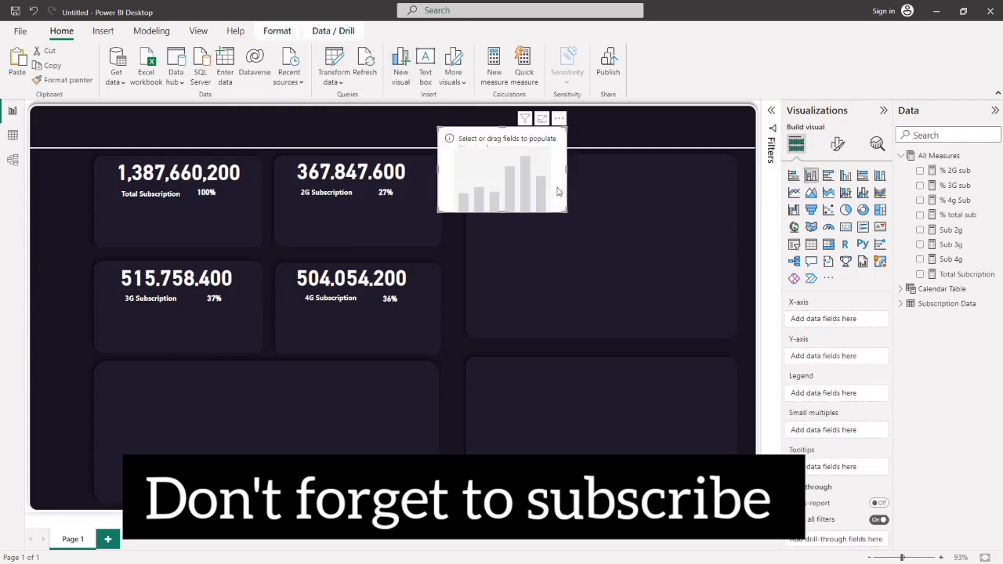
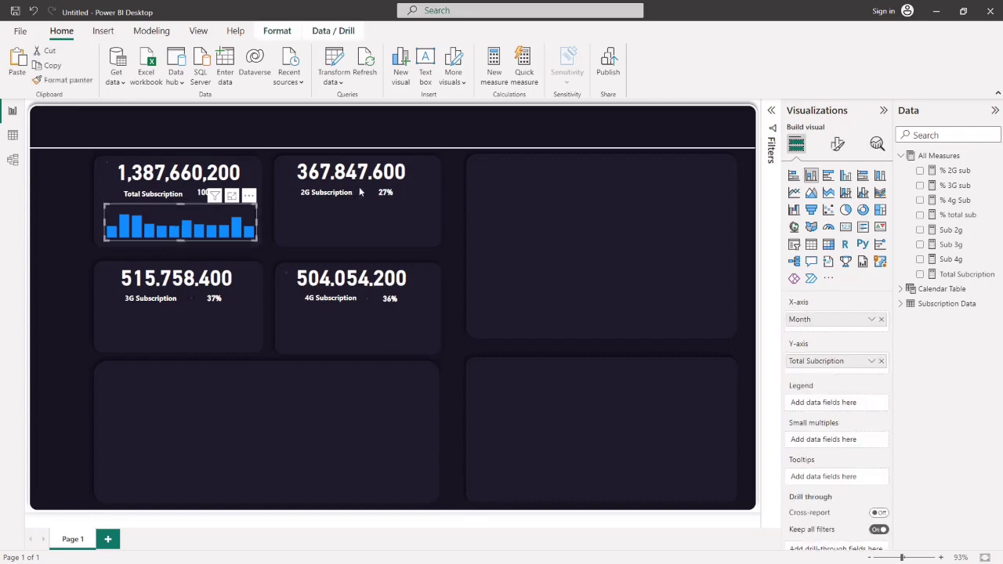
- Set the column colour of the total subscription chart to #5AAE8C
left_click(838, 143)
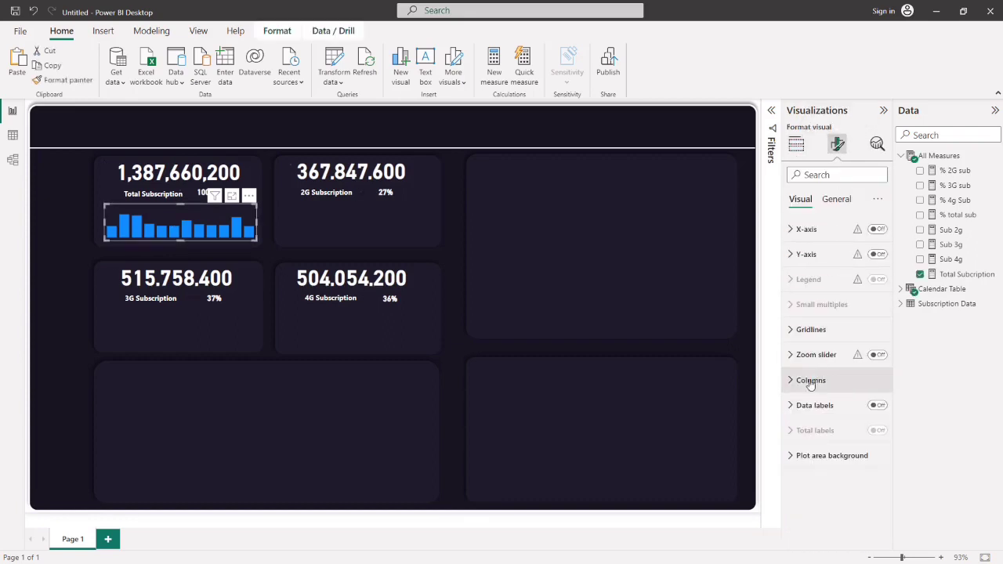
left_click(868, 382)
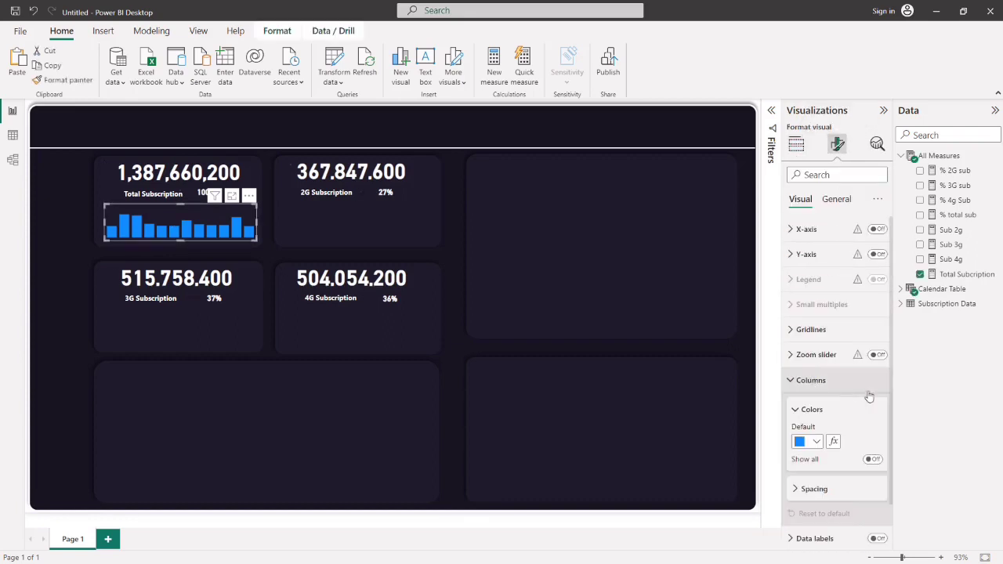
left_click(816, 444)
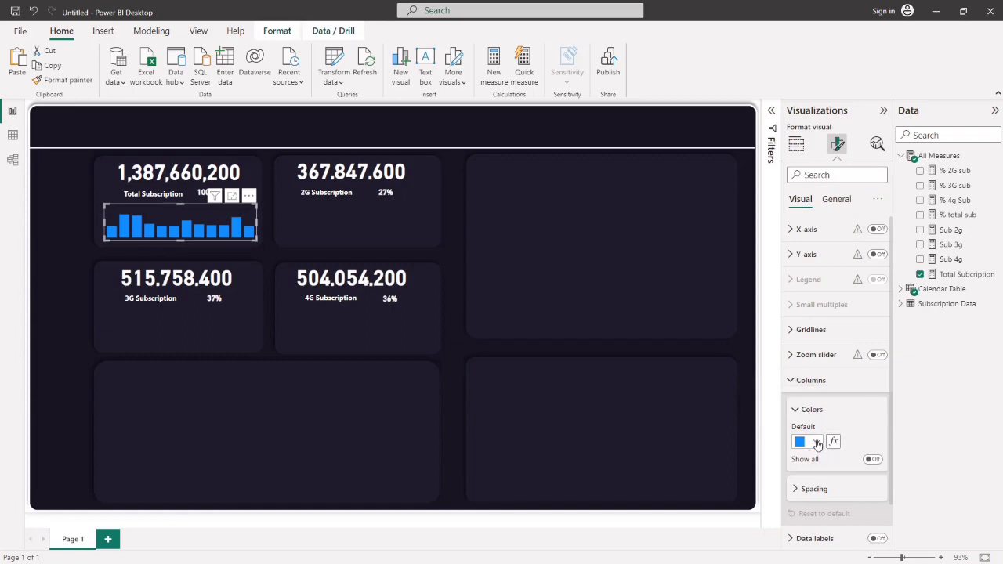
left_click(831, 416)
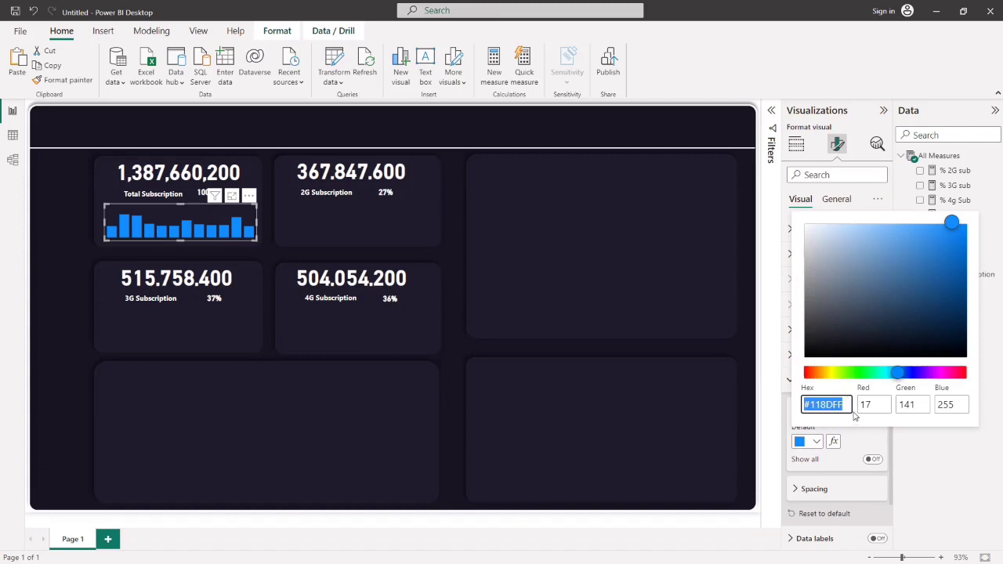
left_click(846, 406)
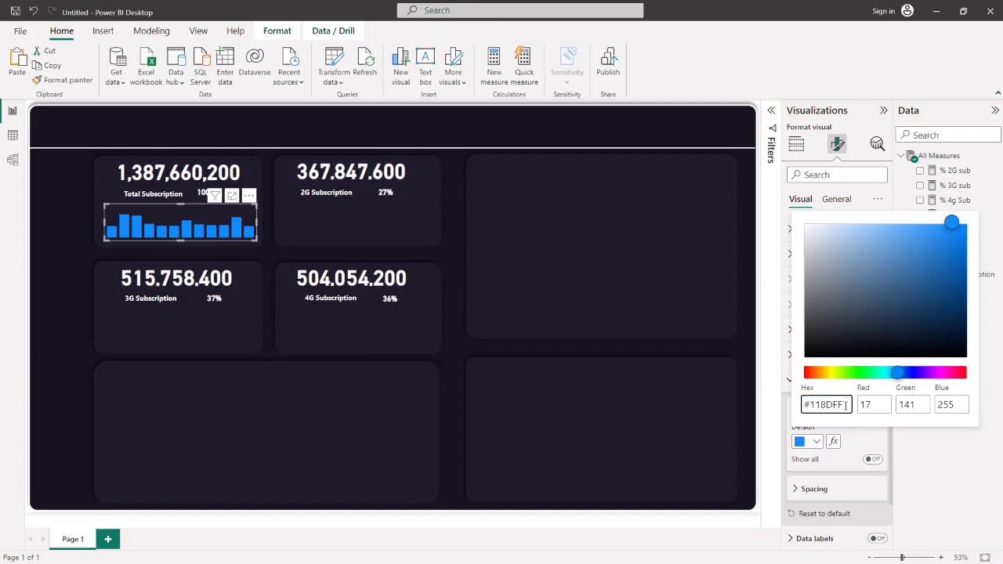
key("BackSpace")
key("BackSpace")
key("BackSpace")
key("BackSpace")
key("BackSpace")
type("5AAE8C")
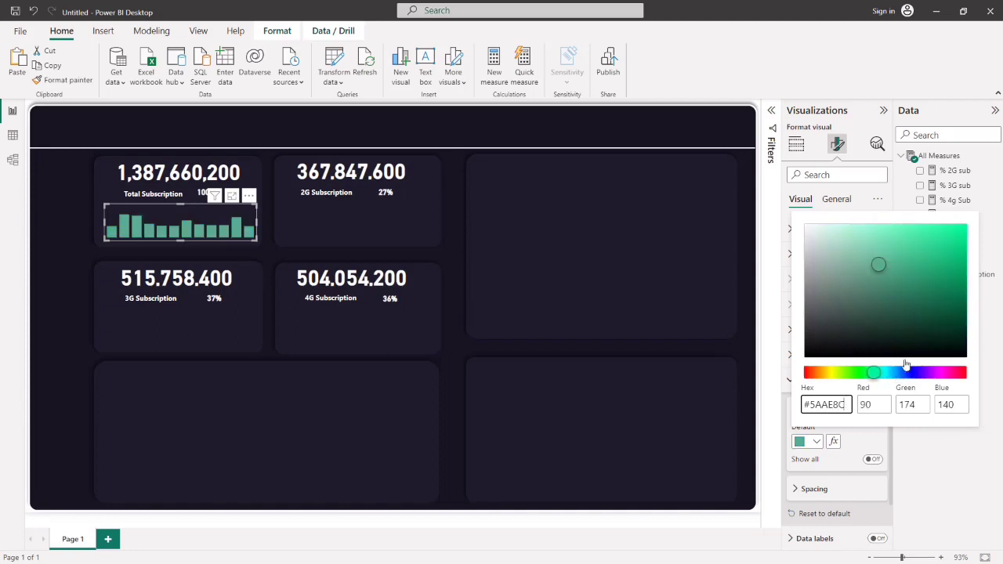
left_click(872, 439)
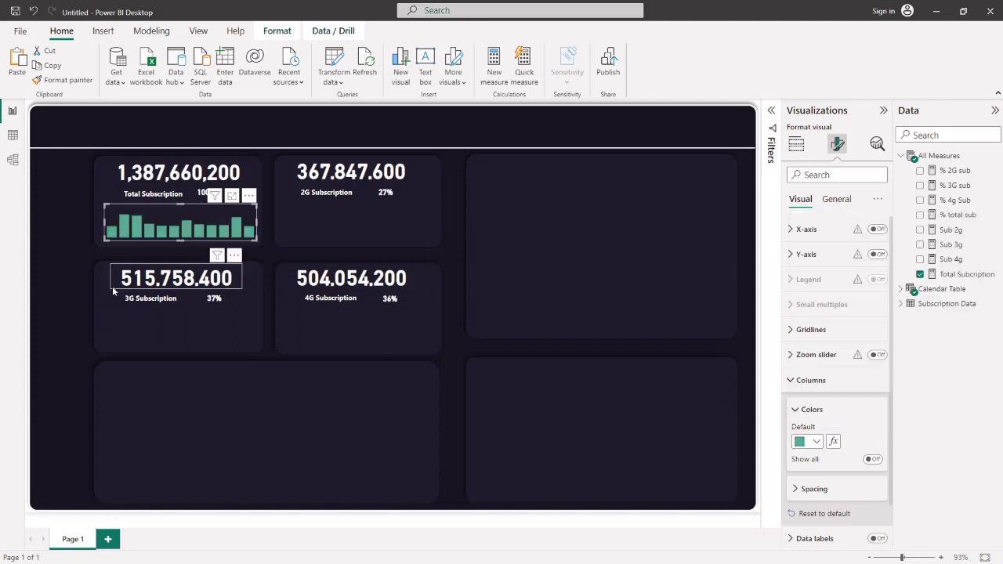
left_click(74, 260)
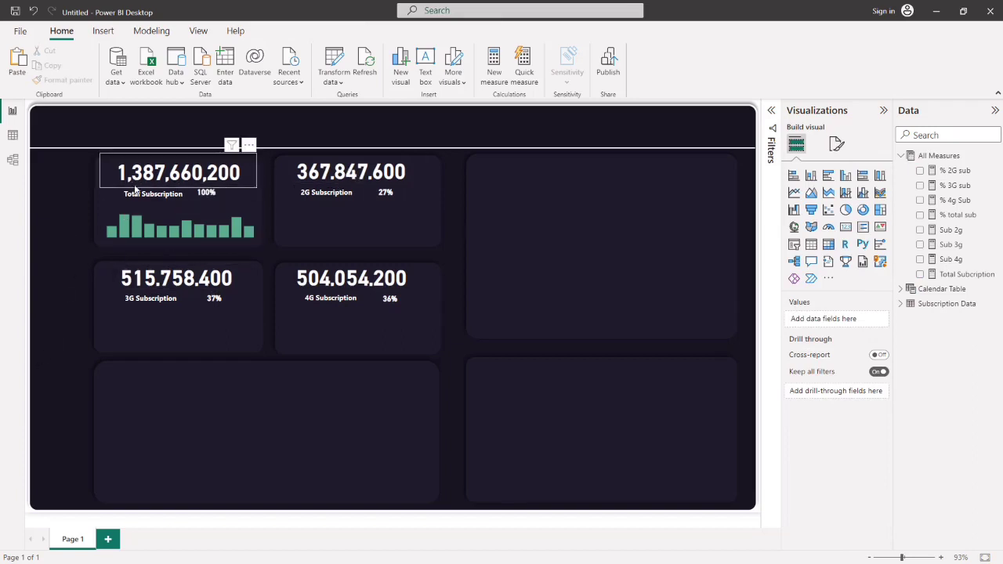
- Extend the total subscription column chart upward towards its label and nudge it slightly left within its panel
left_click(179, 206)
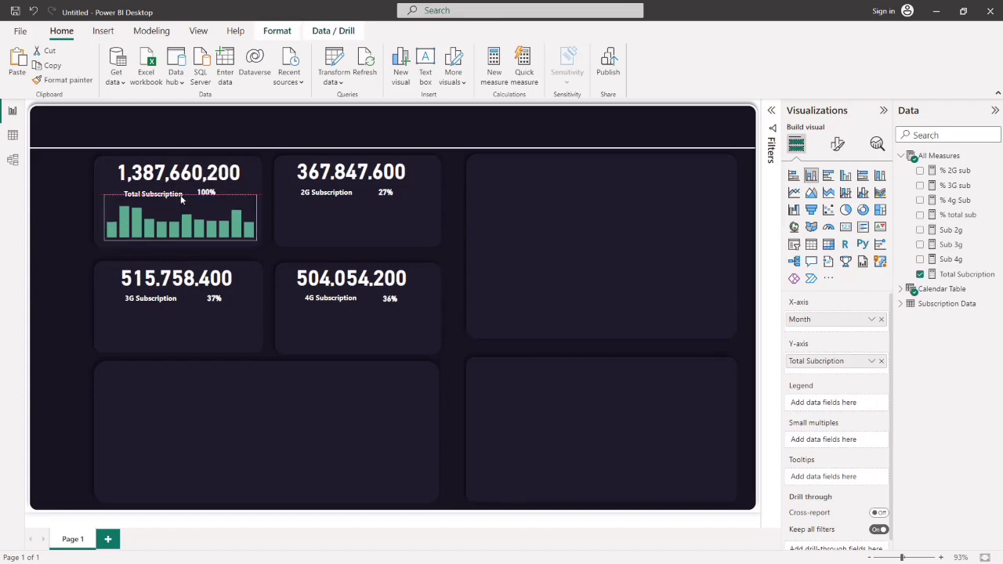
left_click(70, 227)
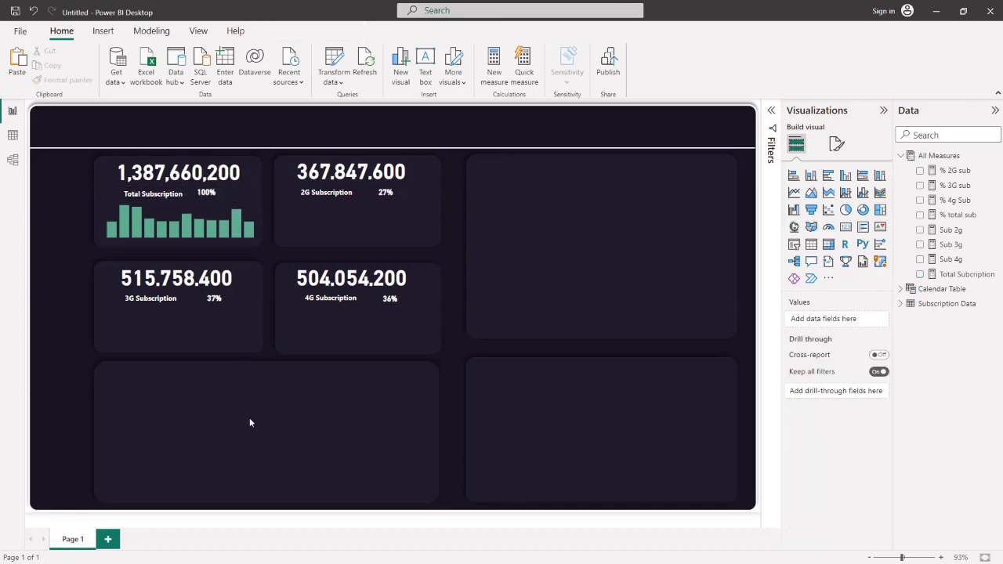
left_click(186, 245)
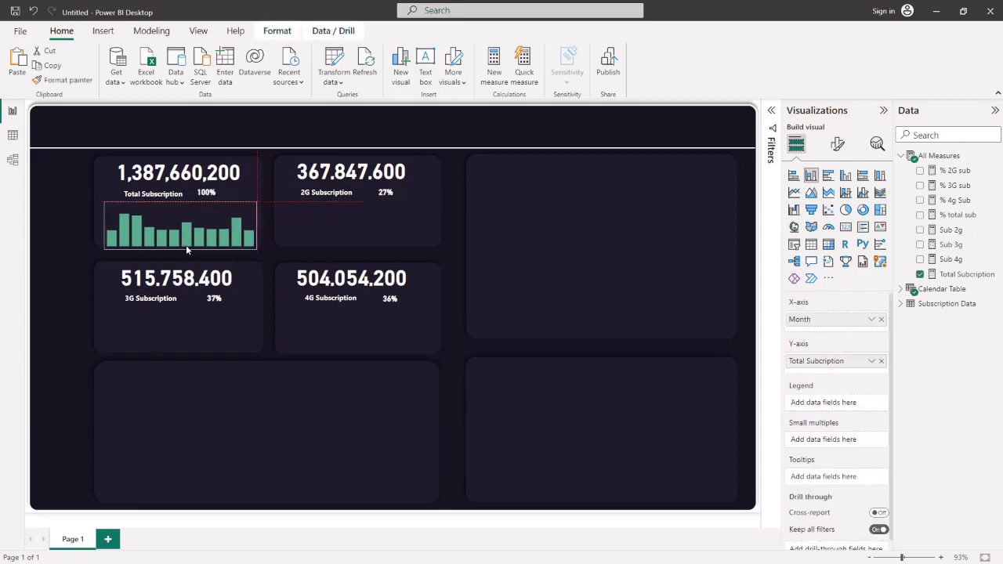
left_click(49, 237)
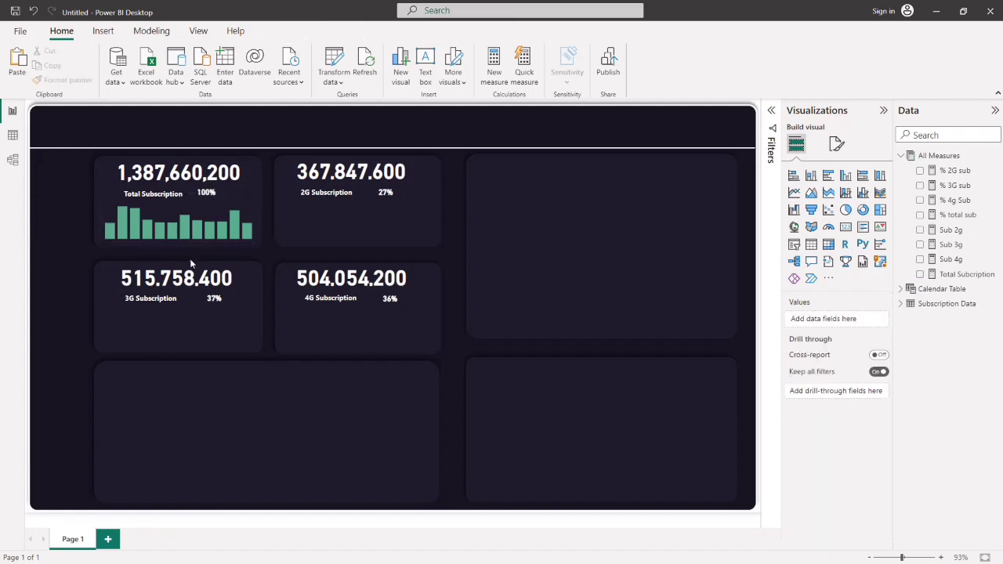
- Duplicate the total subscription column chart into the 2G panel and replace its Y-axis measure with Sub 2g
left_click(253, 202)
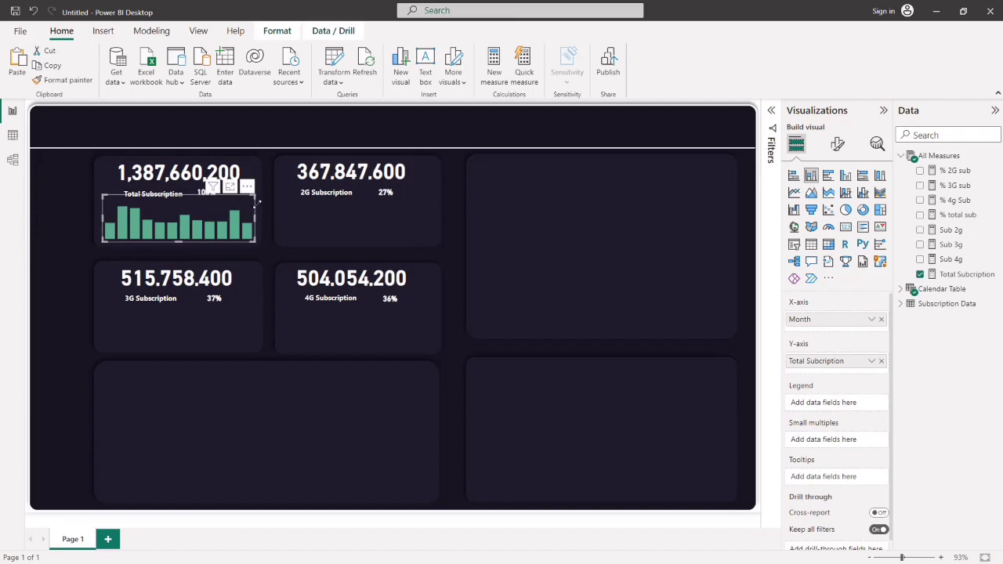
key("ctrl+v")
left_click_drag(240, 246, 409, 246)
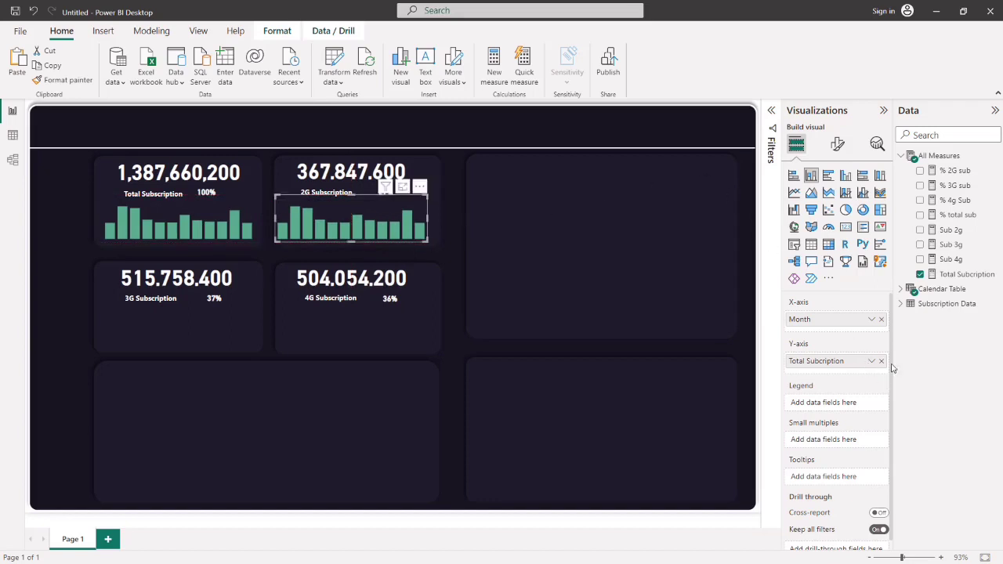
left_click_drag(865, 360, 835, 366)
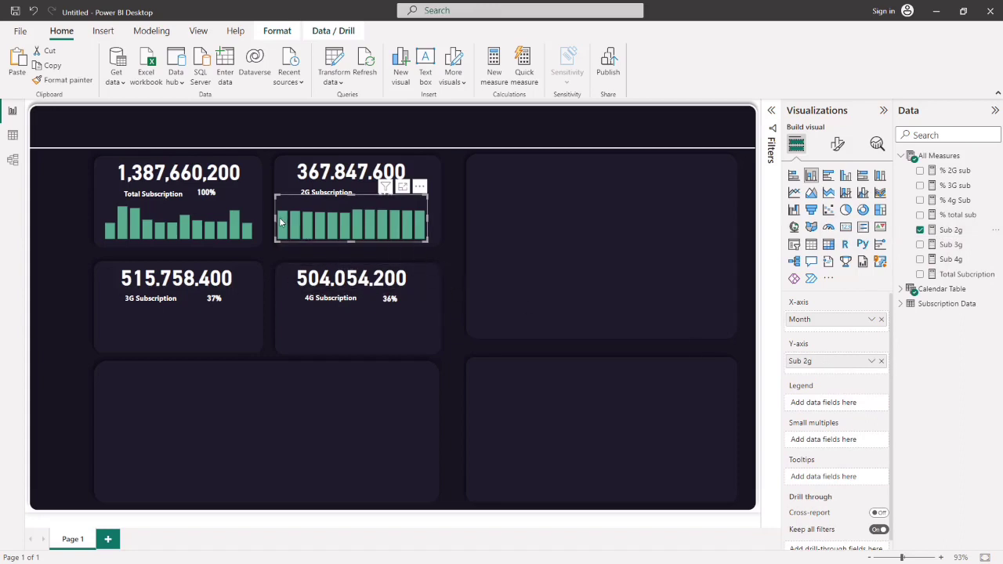
left_click(447, 260)
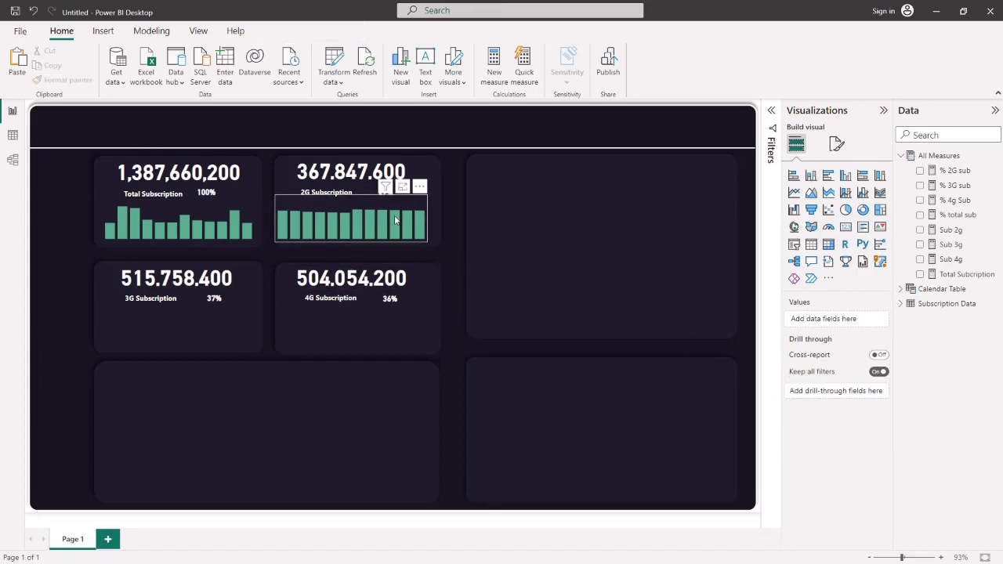
mouse_move(394, 215)
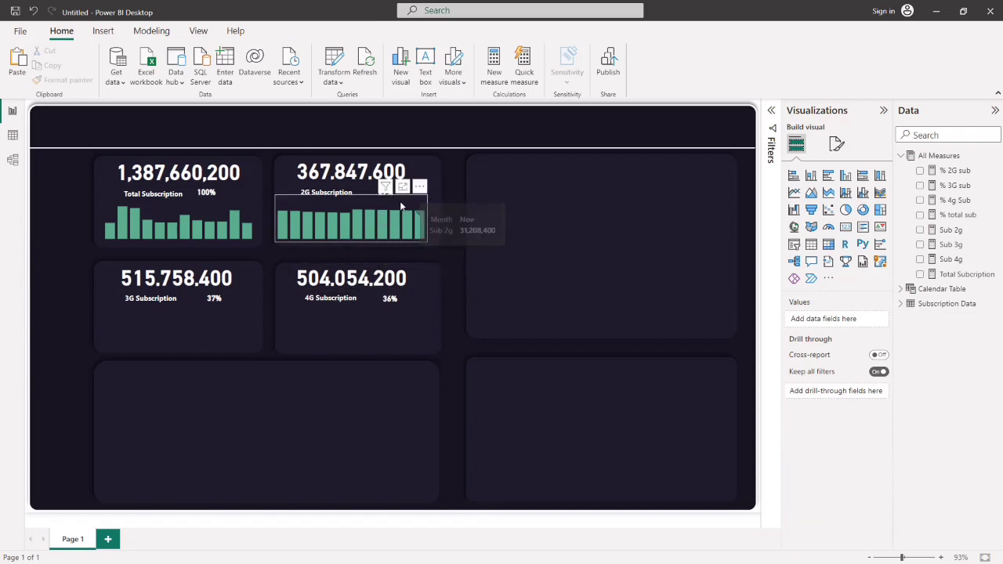
left_click(400, 206)
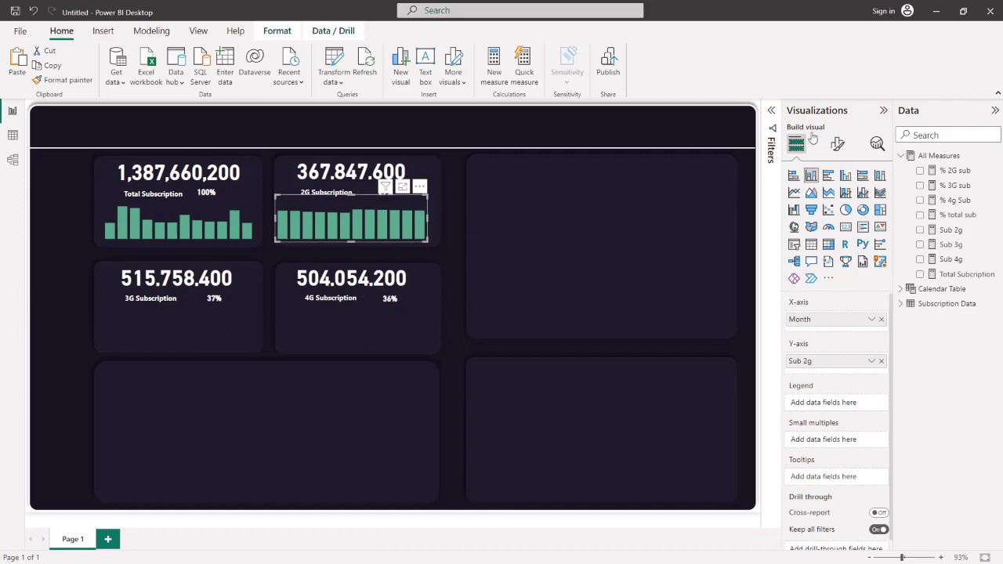
left_click(436, 268)
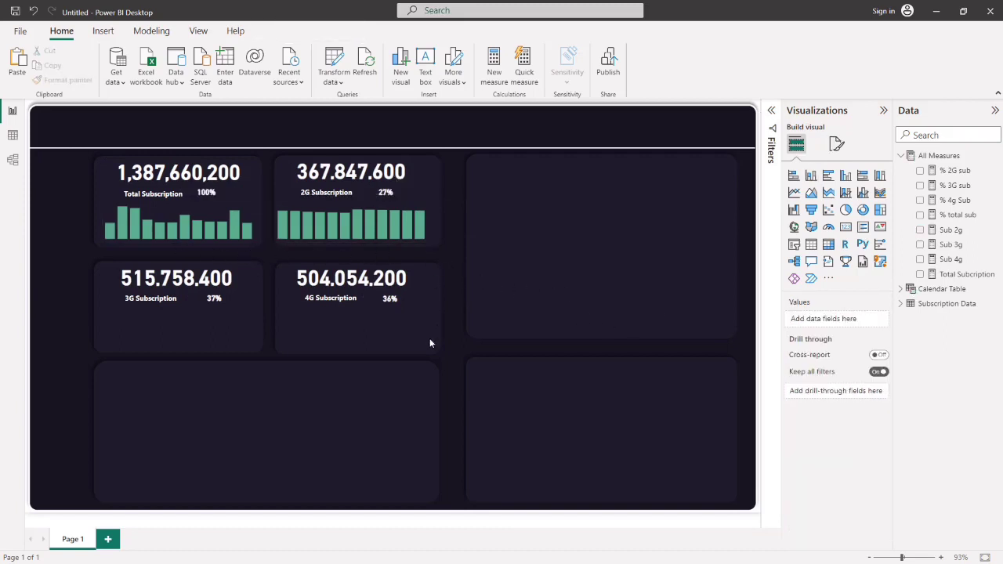
left_click(422, 229)
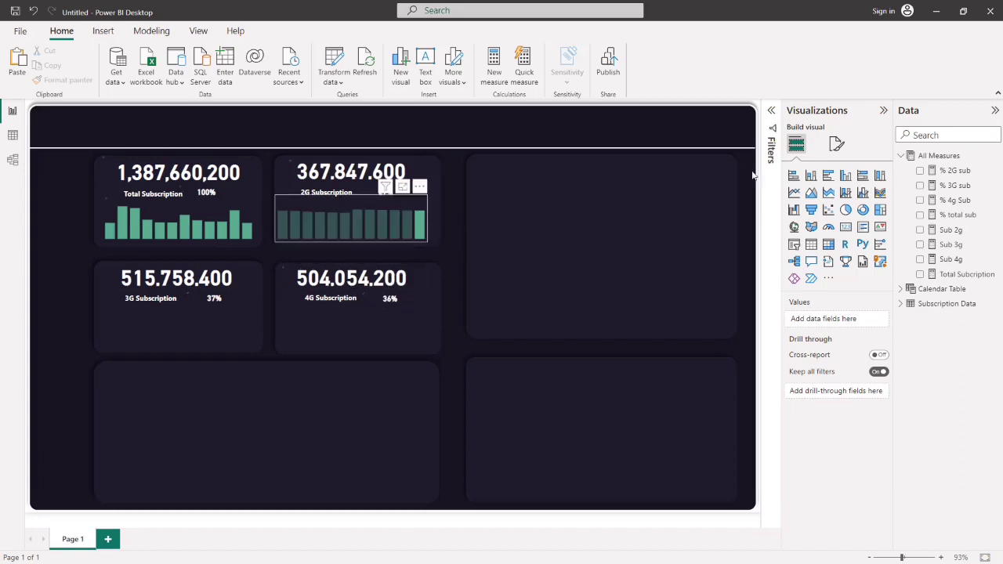
left_click(420, 227)
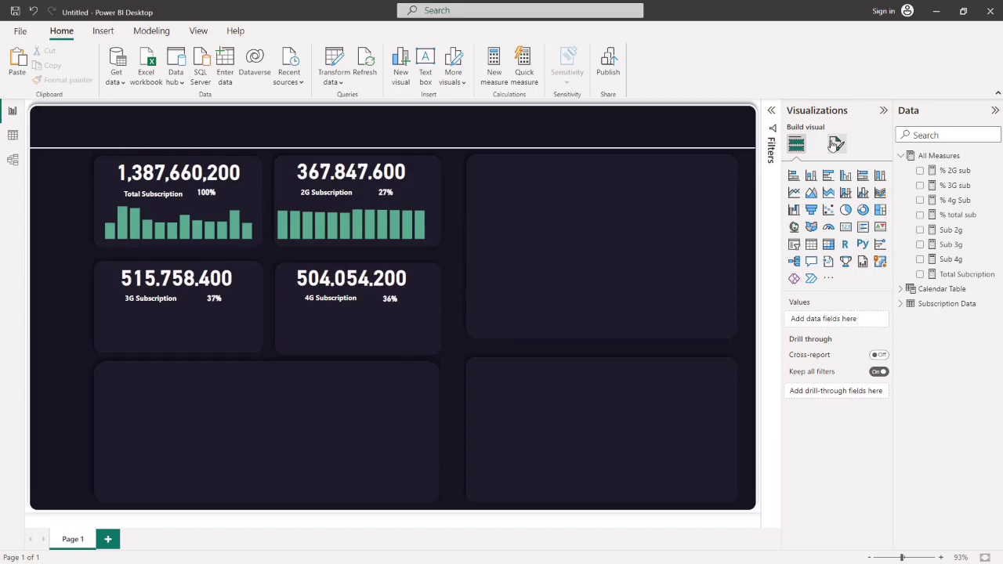
left_click(393, 237)
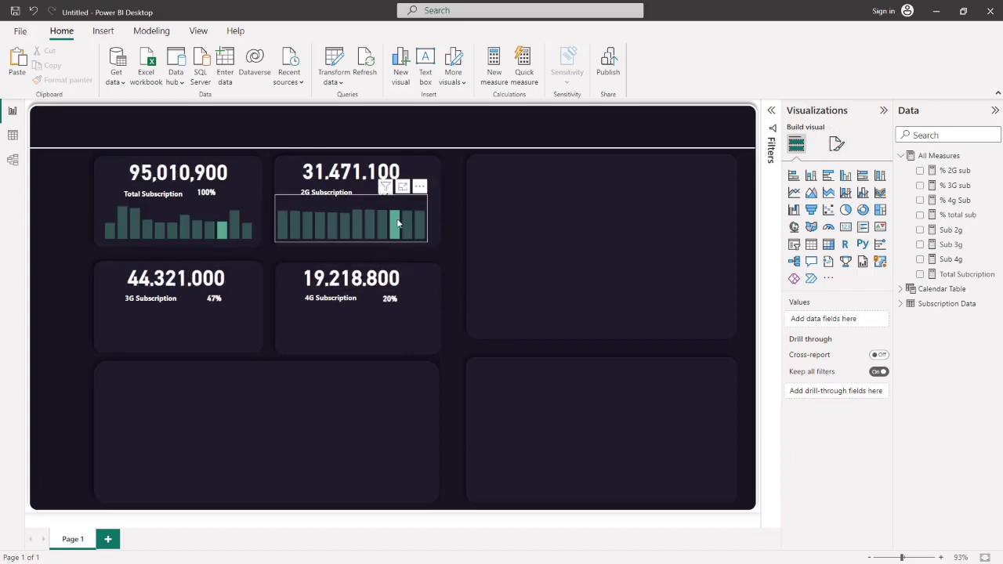
left_click(397, 225)
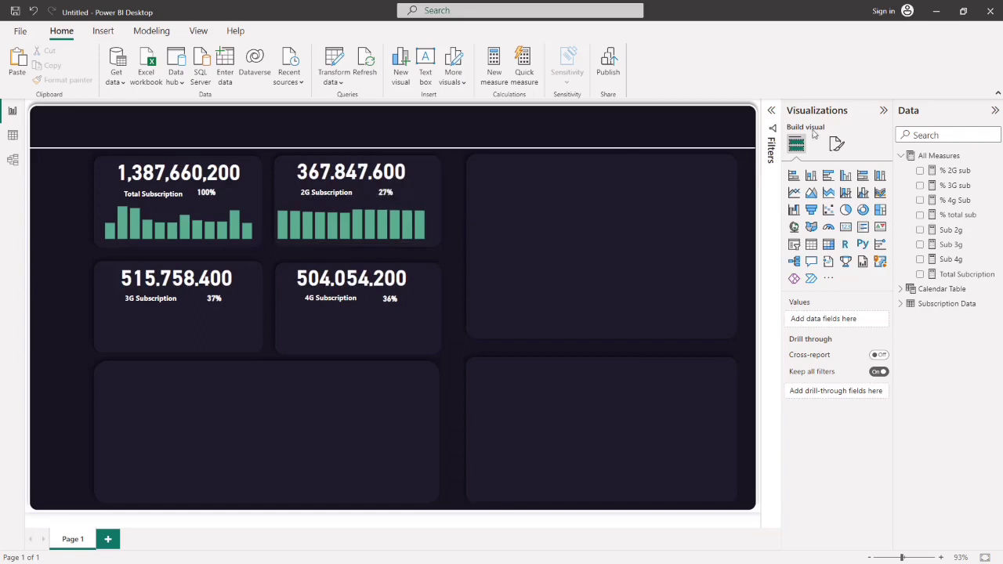
- Set the column colour of the 2G subscription chart to #911F53
left_click(836, 143)
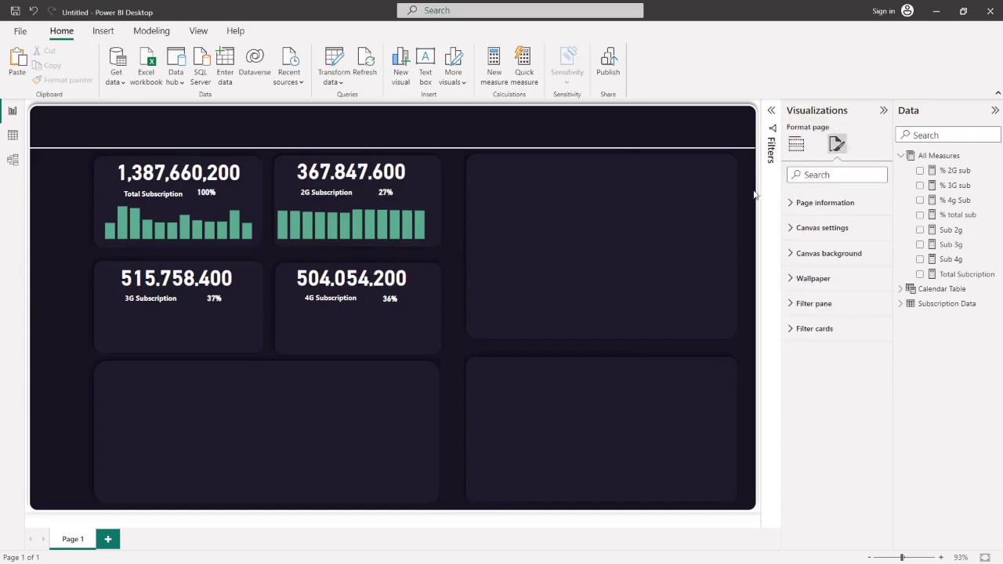
left_click(390, 197)
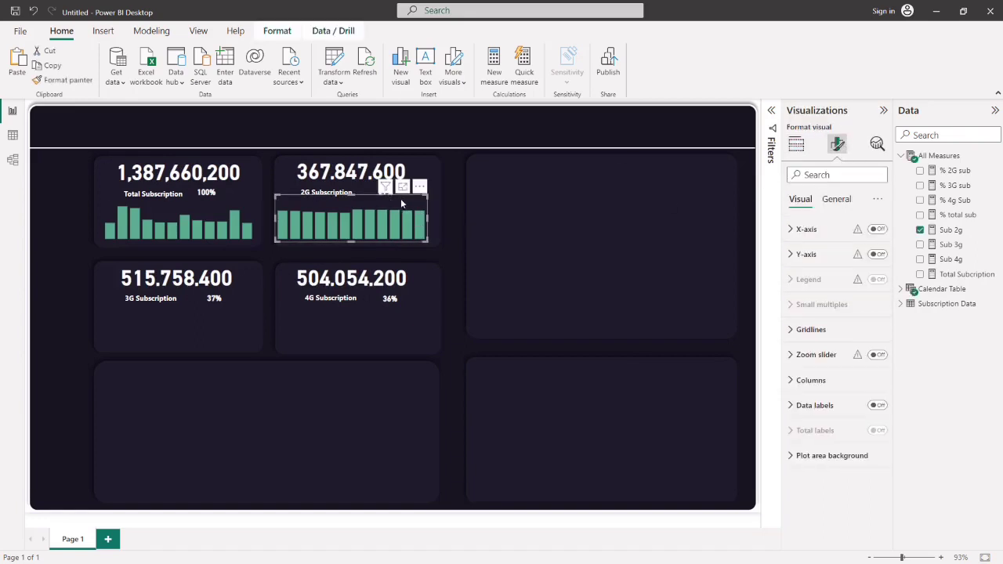
left_click(808, 383)
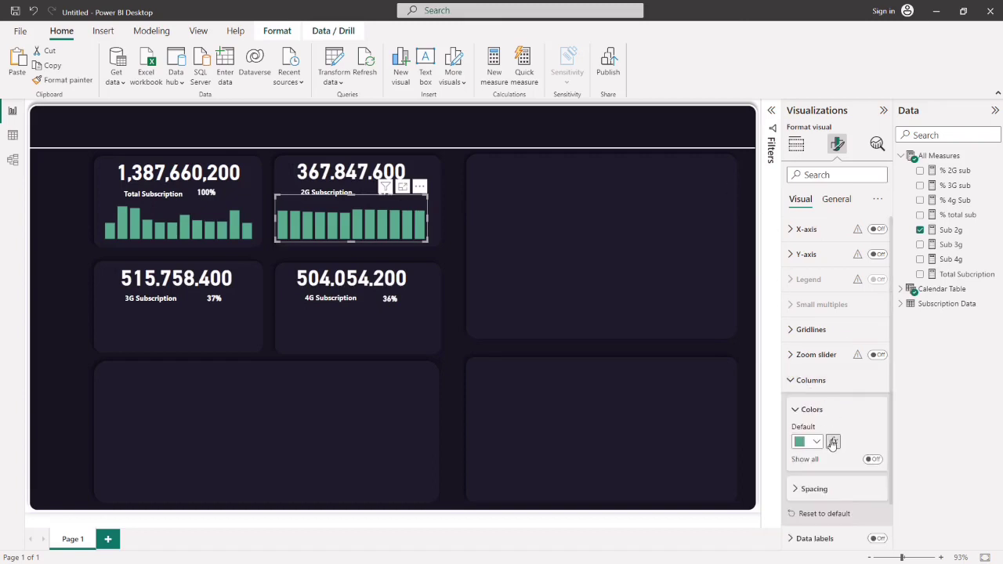
left_click(834, 442)
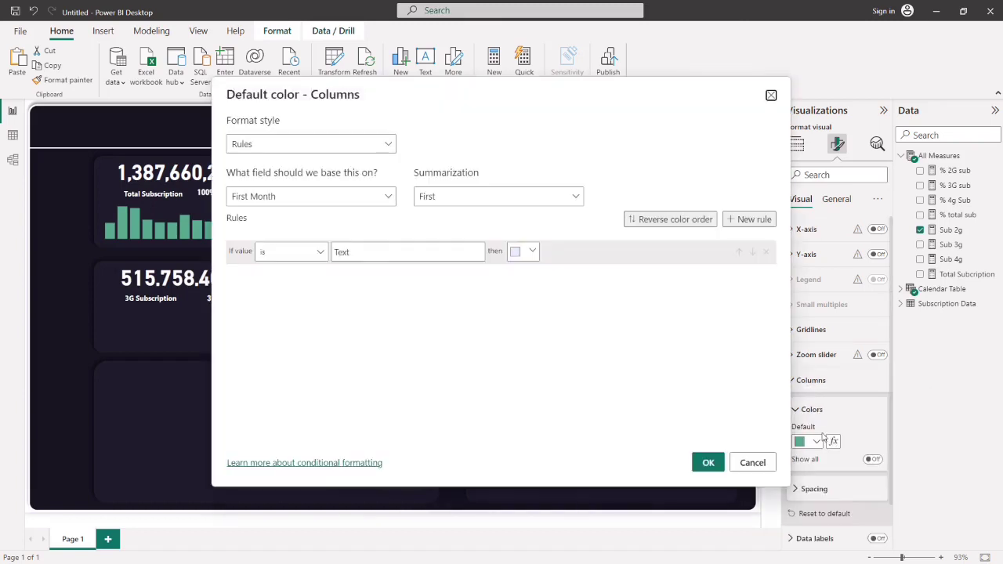
left_click(771, 95)
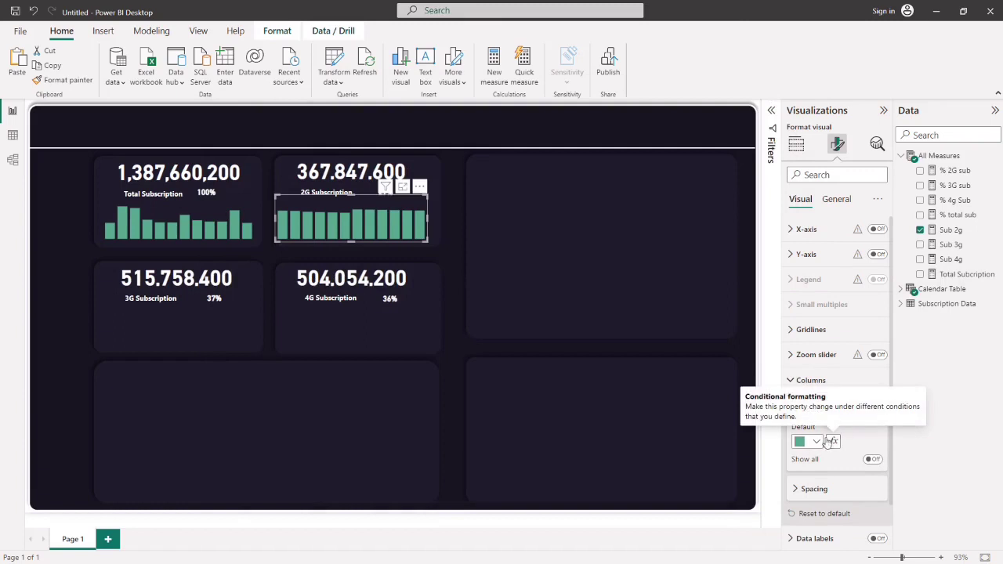
left_click(803, 442)
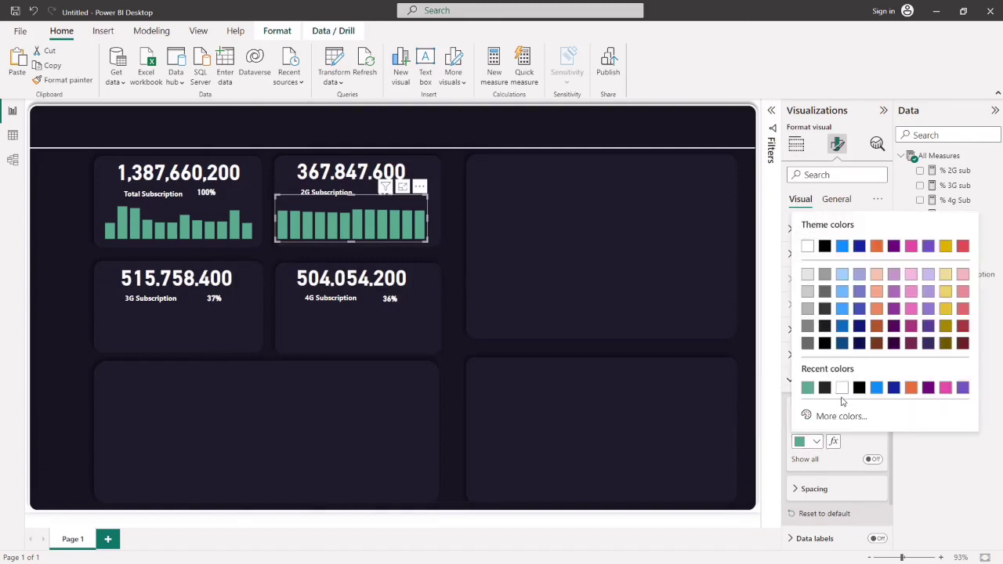
left_click(835, 417)
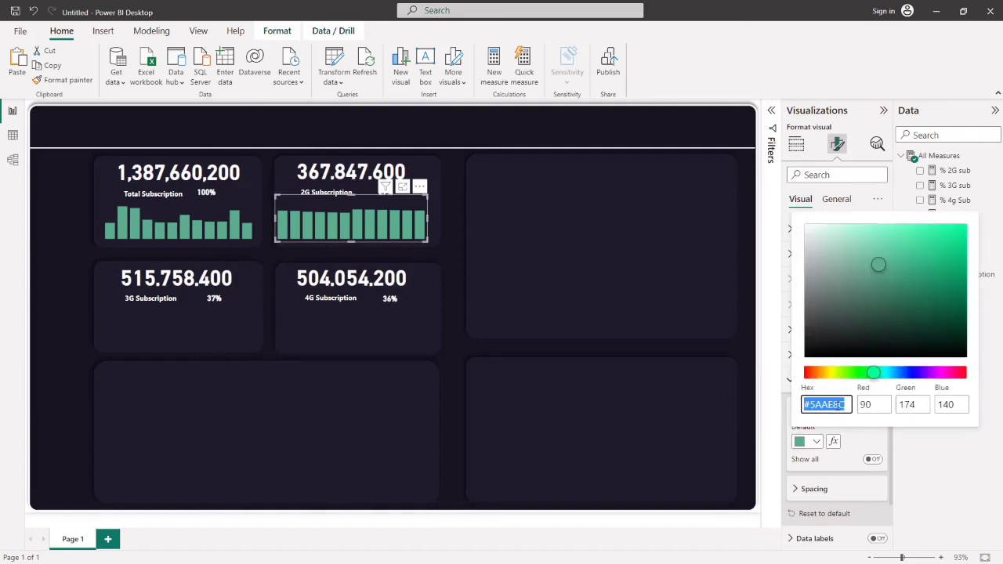
left_click(846, 404)
key("BackSpace")
key("BackSpace")
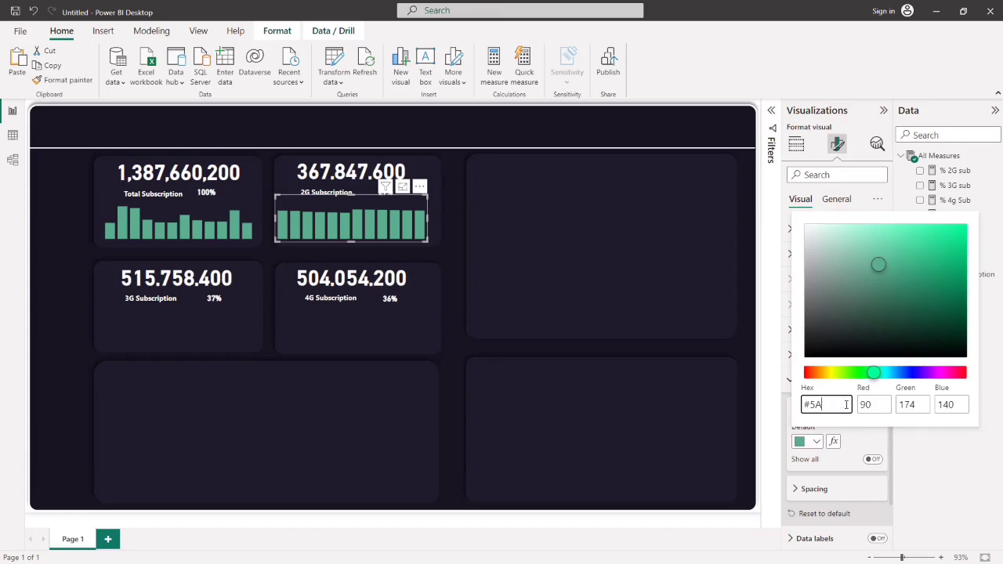
key("BackSpace")
type("911F53")
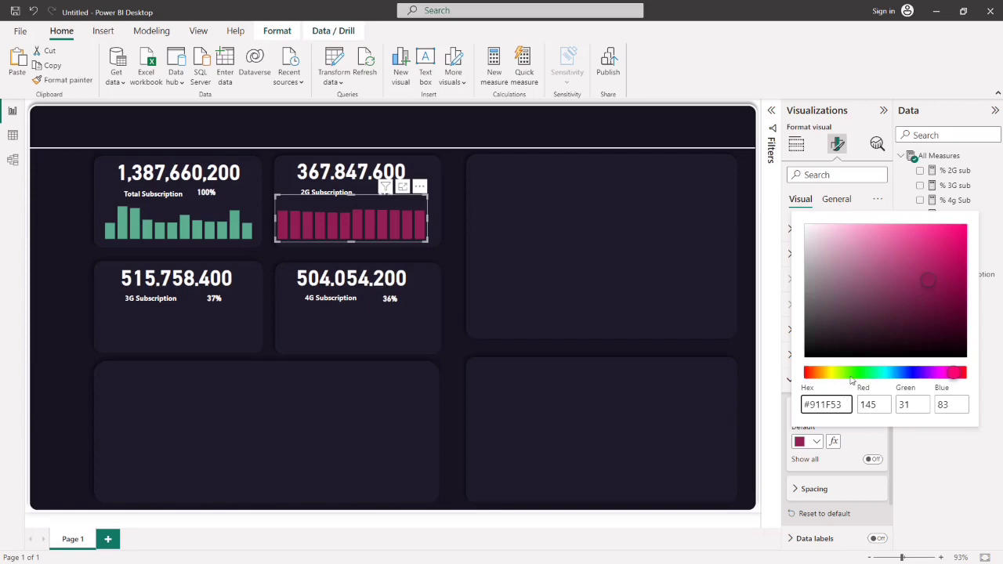
left_click(735, 346)
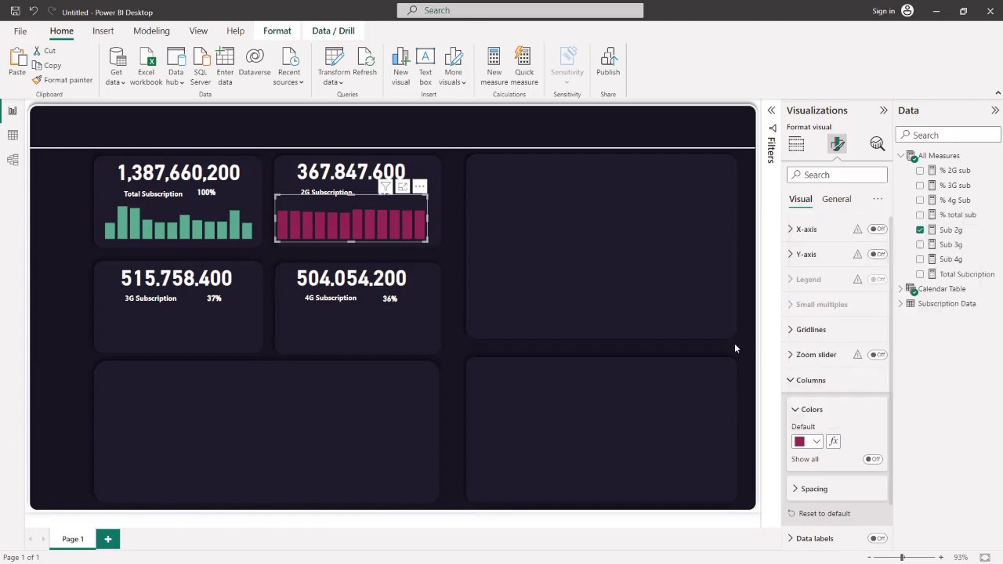
left_click(443, 295)
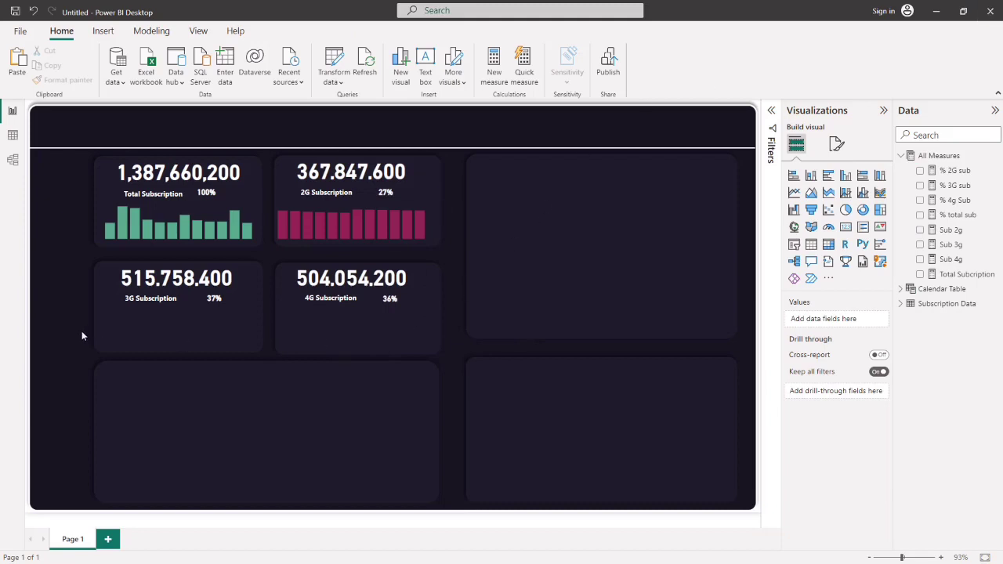
- Duplicate the 2G column chart into the 3G panel and replace its Y-axis measure with Sub 3g
left_click(285, 240)
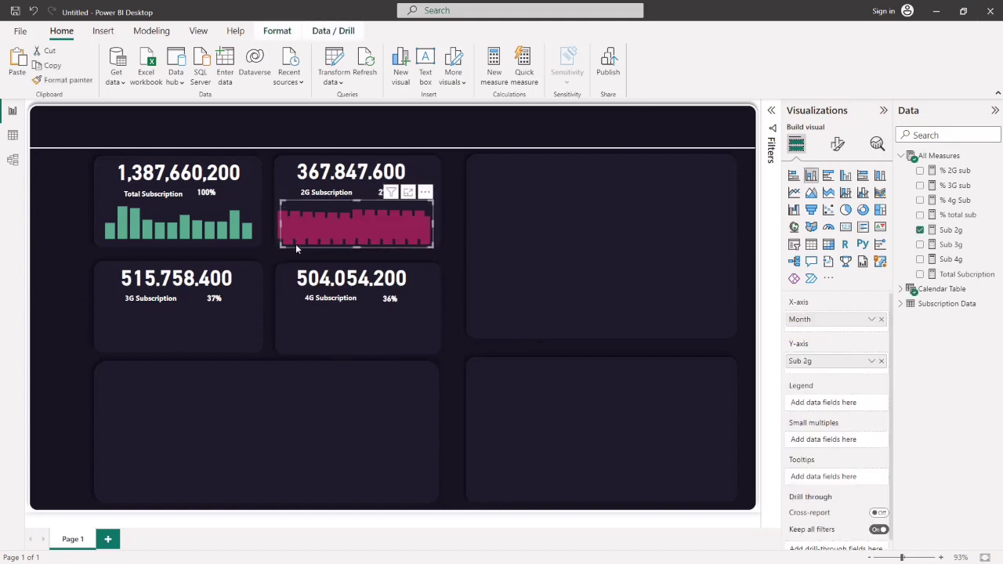
left_click_drag(284, 242, 119, 340)
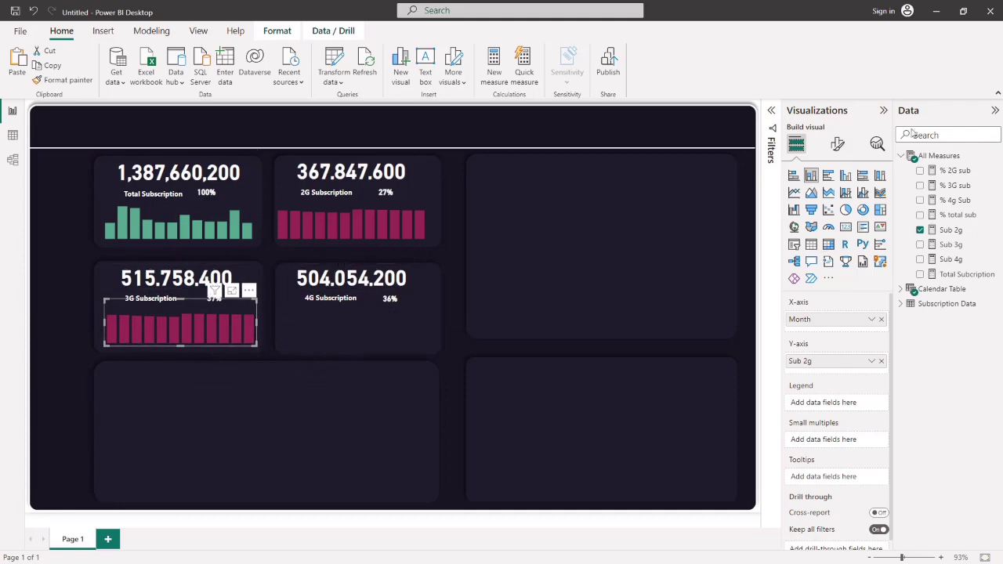
left_click(880, 362)
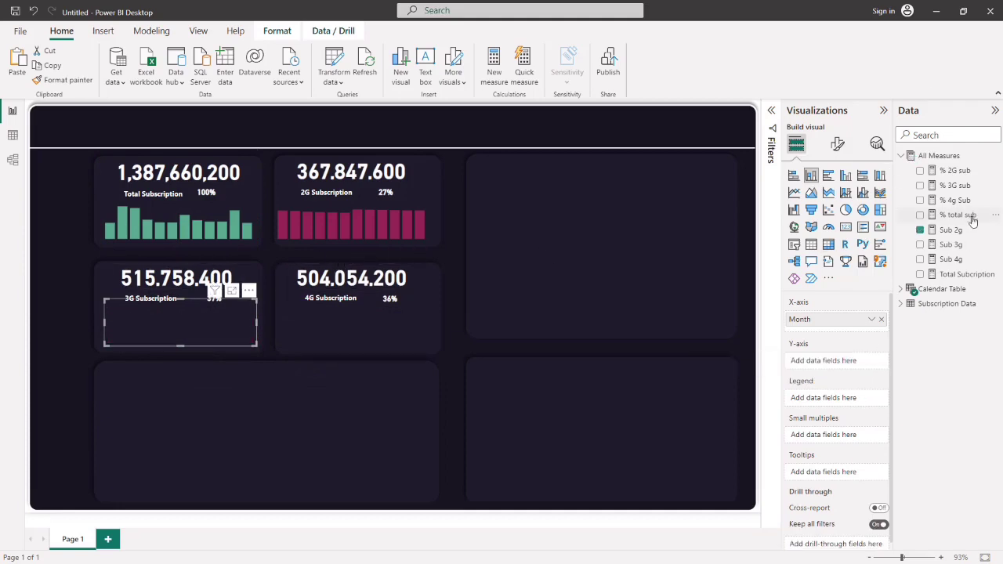
left_click_drag(954, 245, 846, 365)
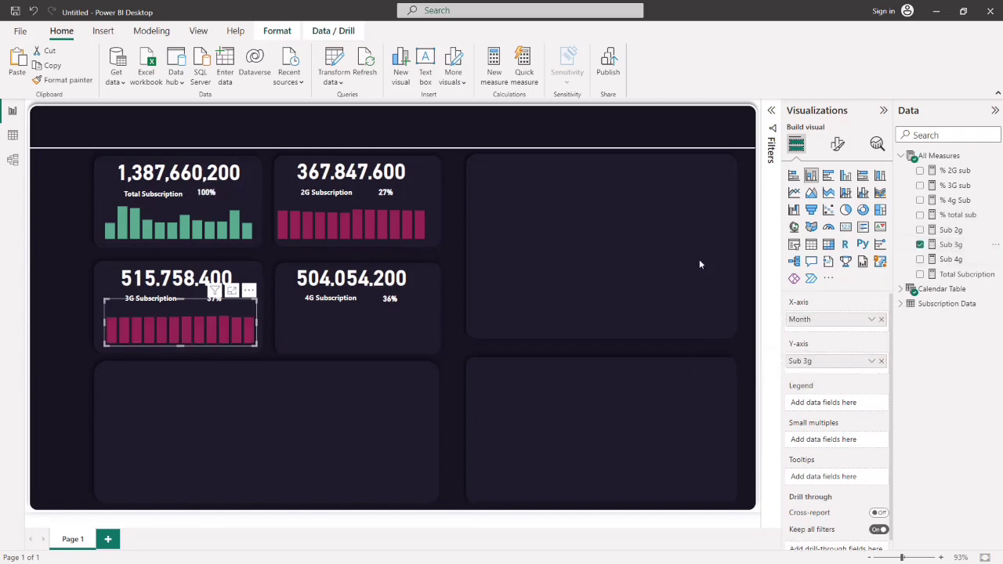
- Set the column colour of the 3G subscription chart to #B2B22C
left_click(838, 144)
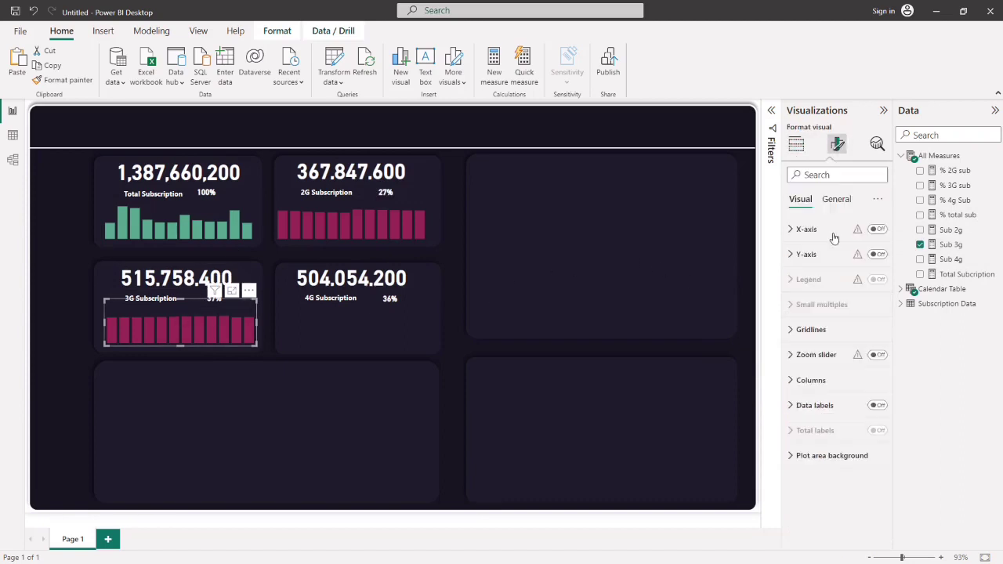
left_click(810, 382)
left_click(819, 444)
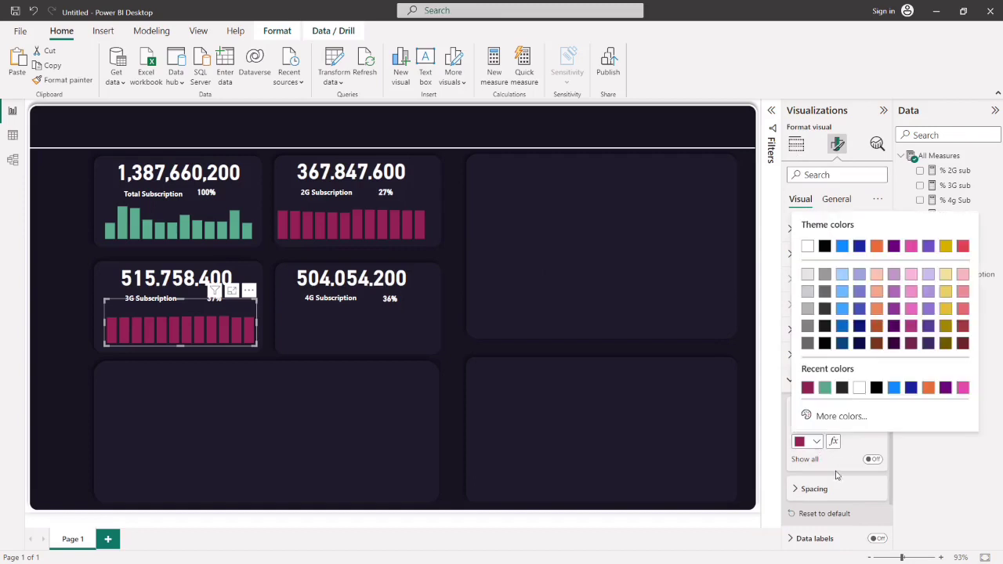
left_click(857, 419)
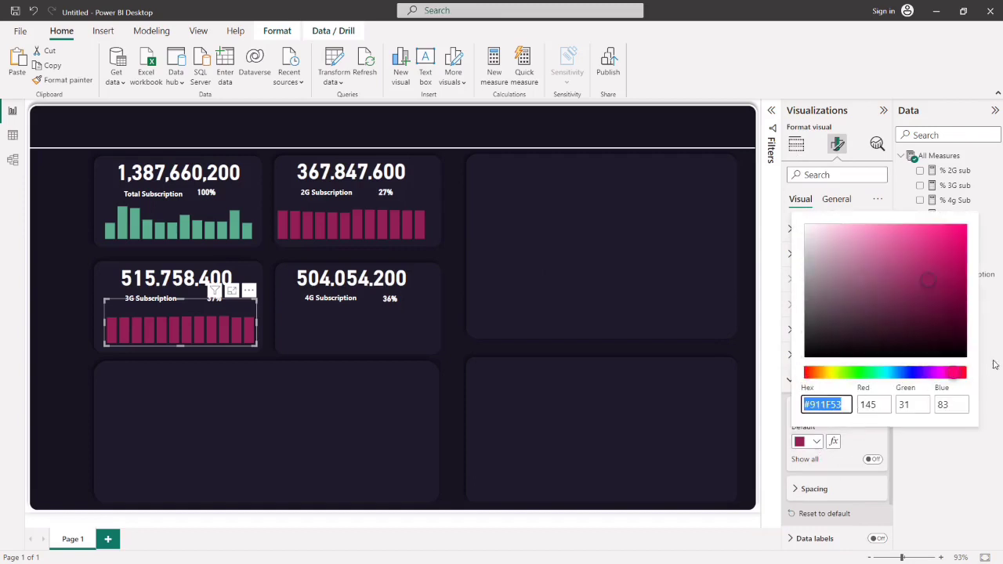
left_click(845, 404)
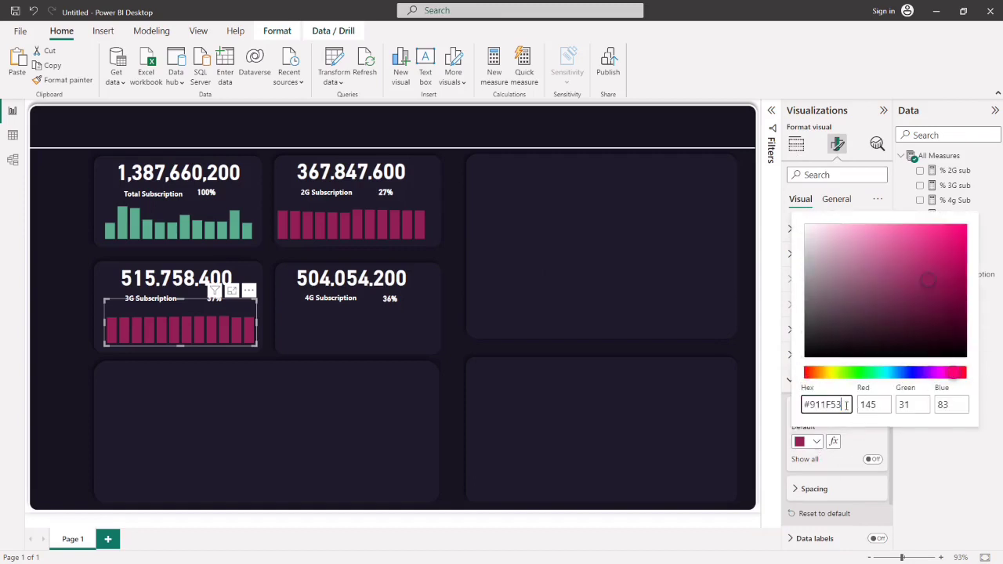
key("BackSpace")
key("BackSpace")
type("B2B22C")
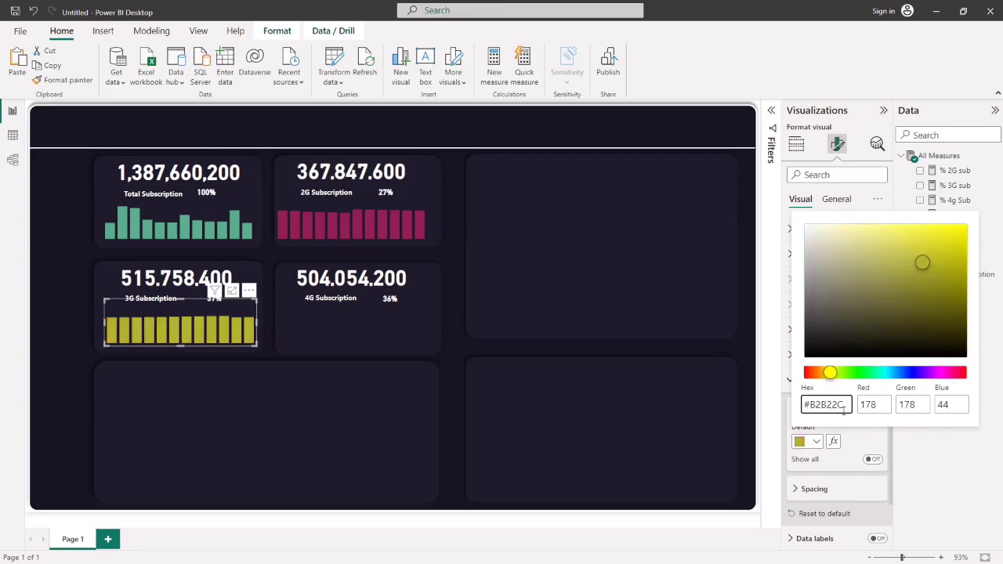
key("Return")
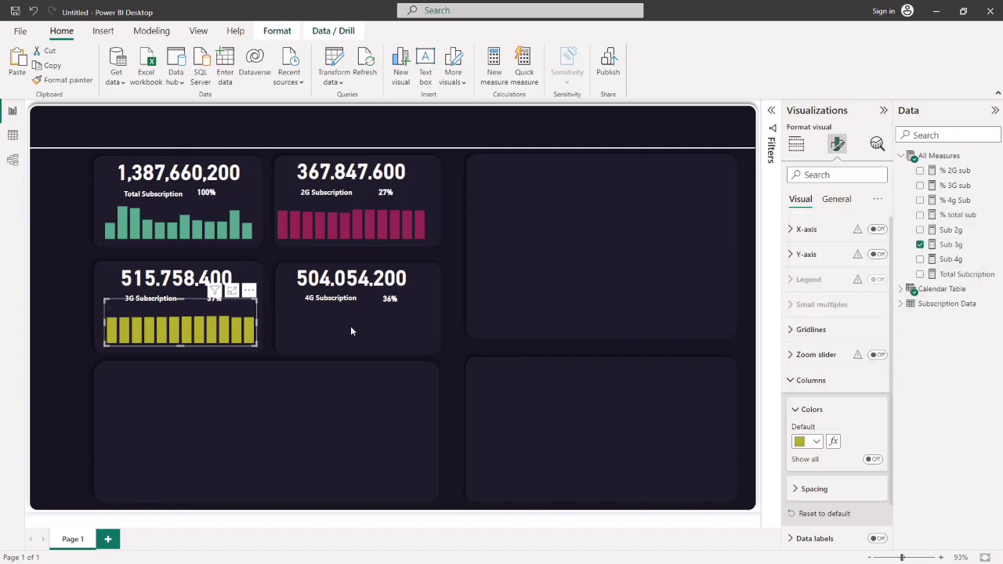
left_click(451, 361)
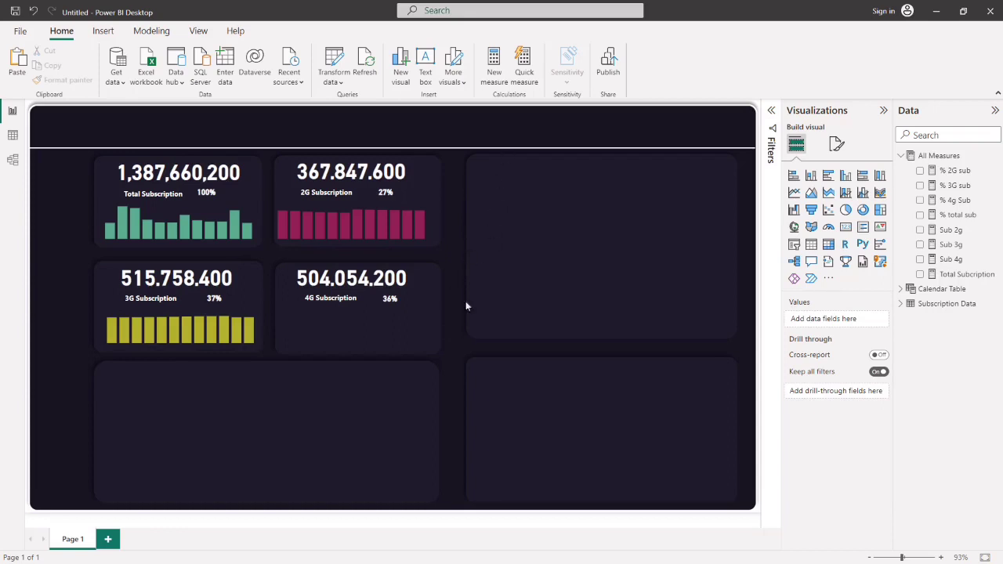
- Duplicate the 3G column chart into the 4G panel and replace its Y-axis measure with Sub 4g
left_click(253, 343)
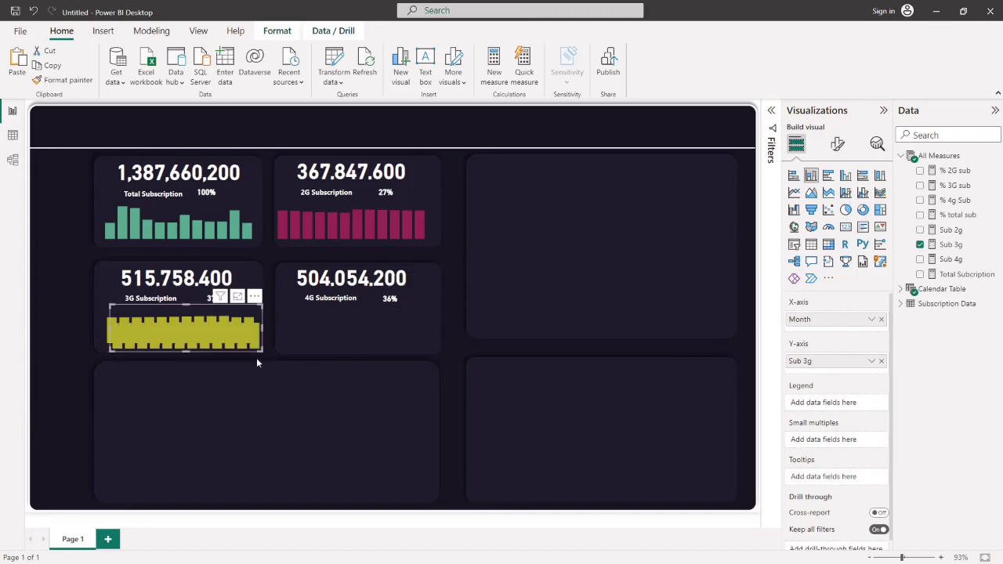
left_click_drag(246, 349, 417, 340)
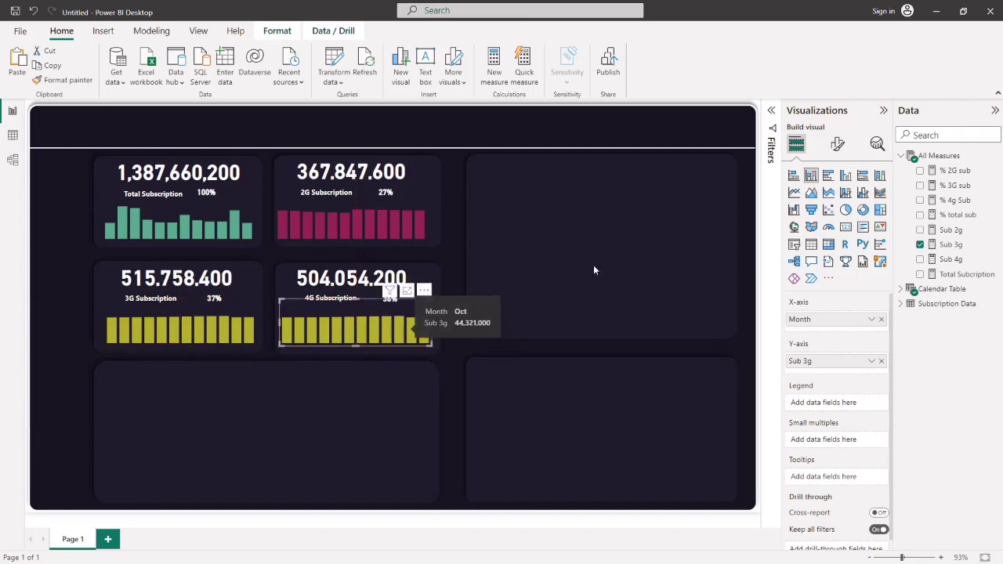
left_click(880, 363)
left_click_drag(950, 258, 847, 359)
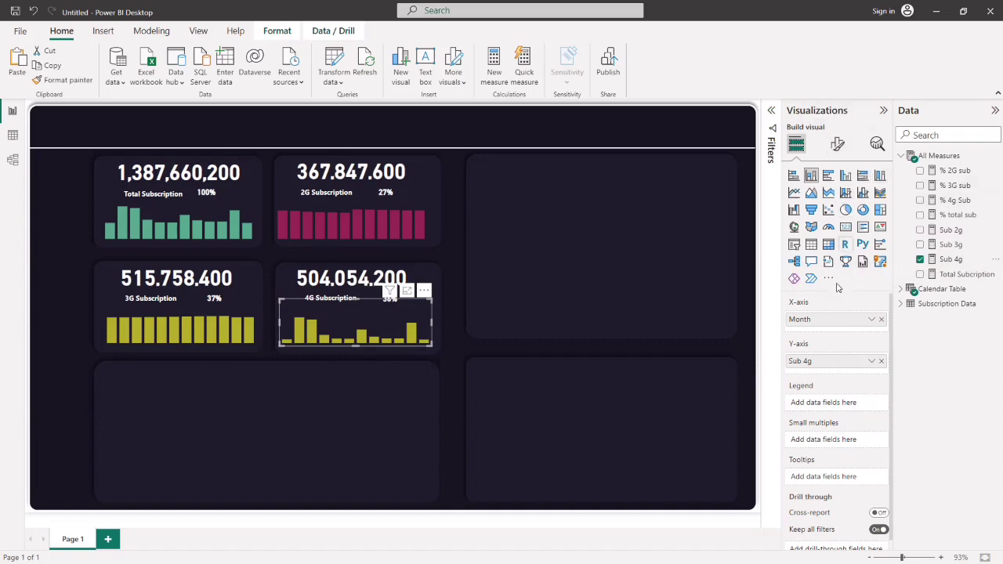
- Set the column colour of the 4G subscription chart to #4472C4
left_click(838, 145)
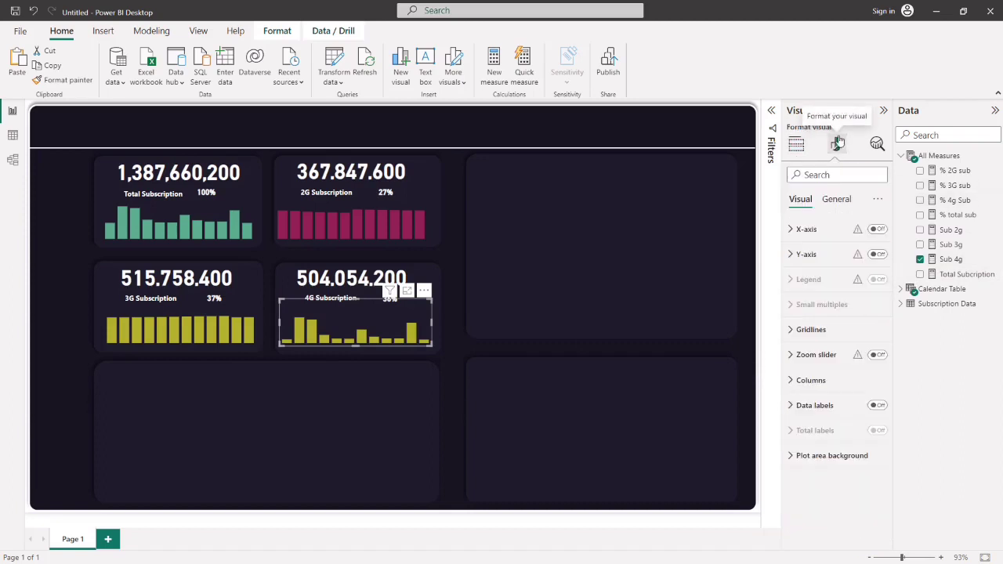
left_click(814, 380)
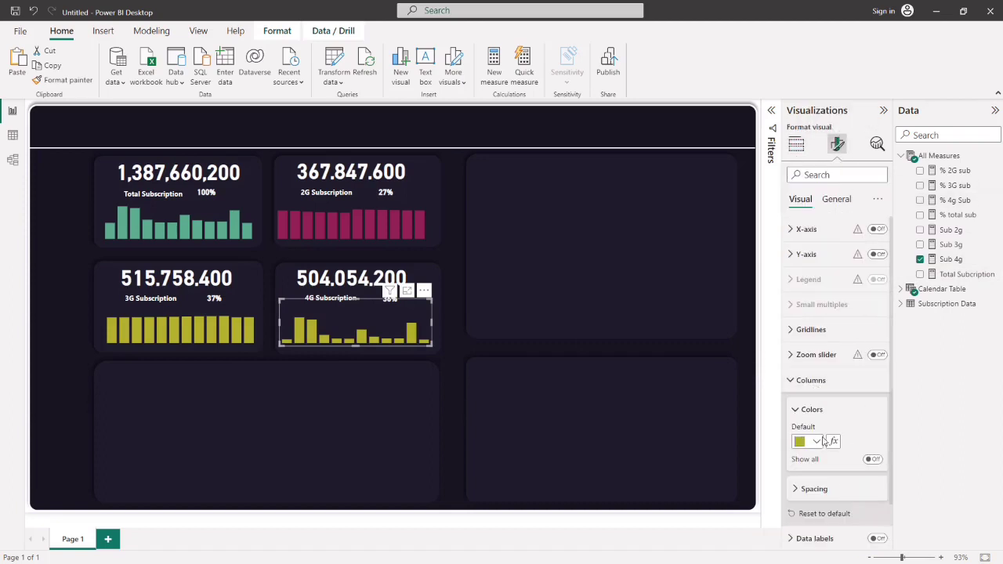
left_click(818, 442)
left_click(838, 415)
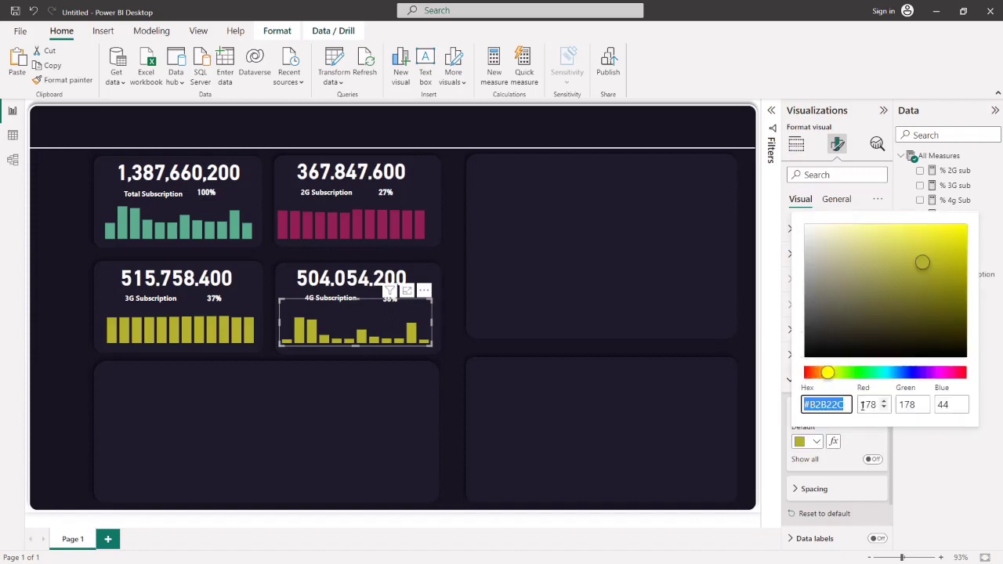
left_click(845, 403)
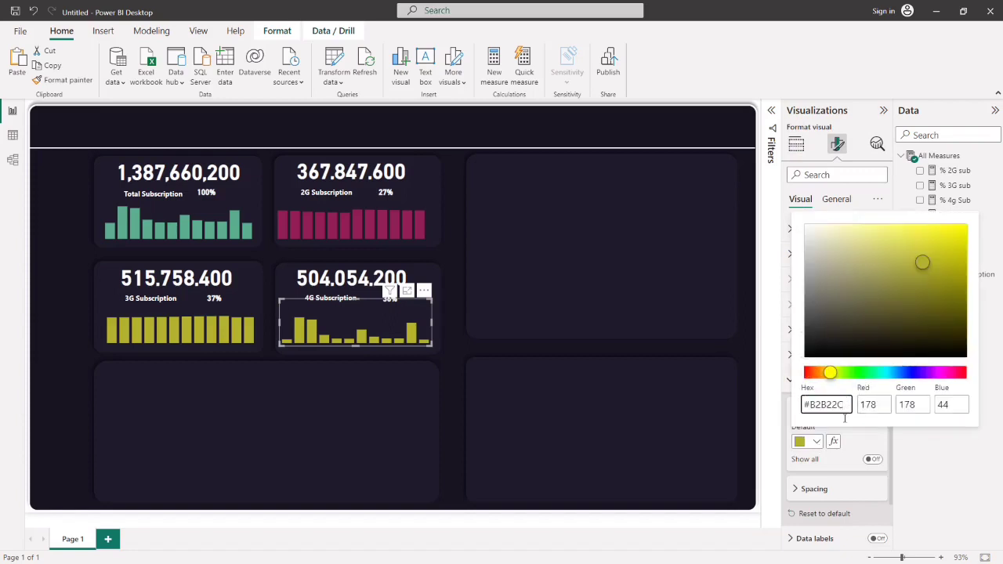
key("BackSpace")
key("BackSpace")
key("BackSpace")
key("BackSpace")
type("4472C4")
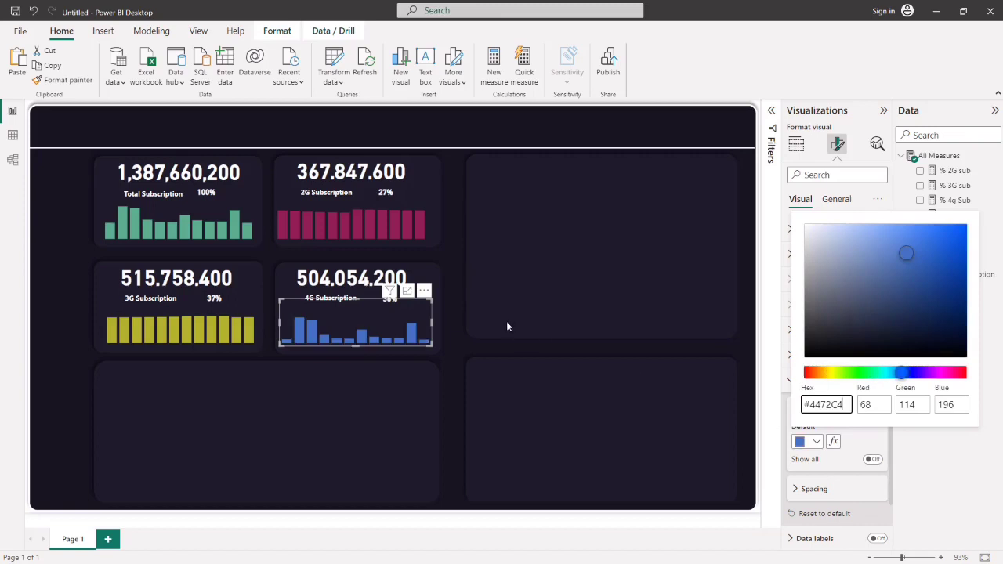
left_click(454, 344)
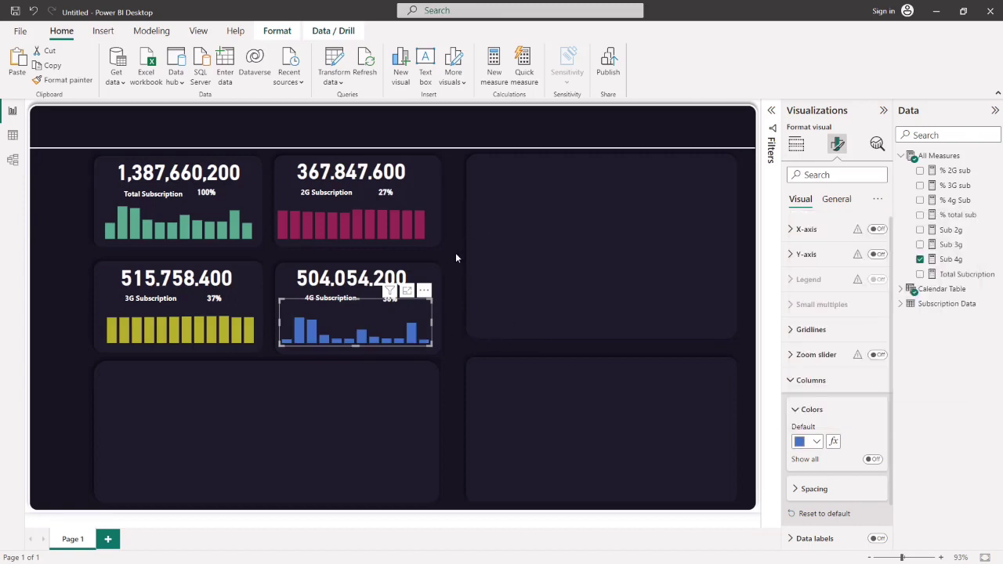
left_click(455, 253)
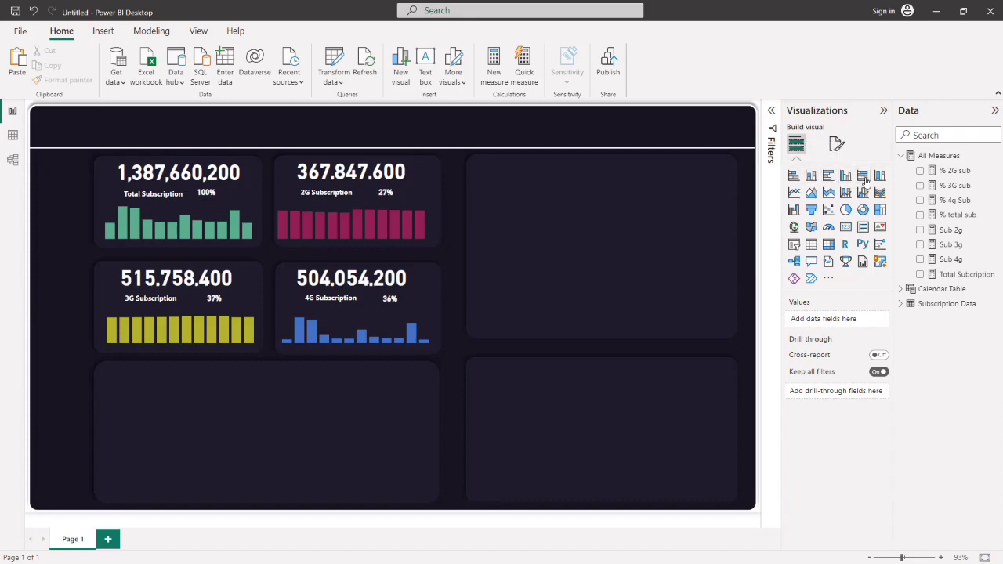
- Insert a stacked column chart, move it into the large empty panel beside the 2G and 4G cards, and enlarge it to fill most of that panel
left_click(814, 179)
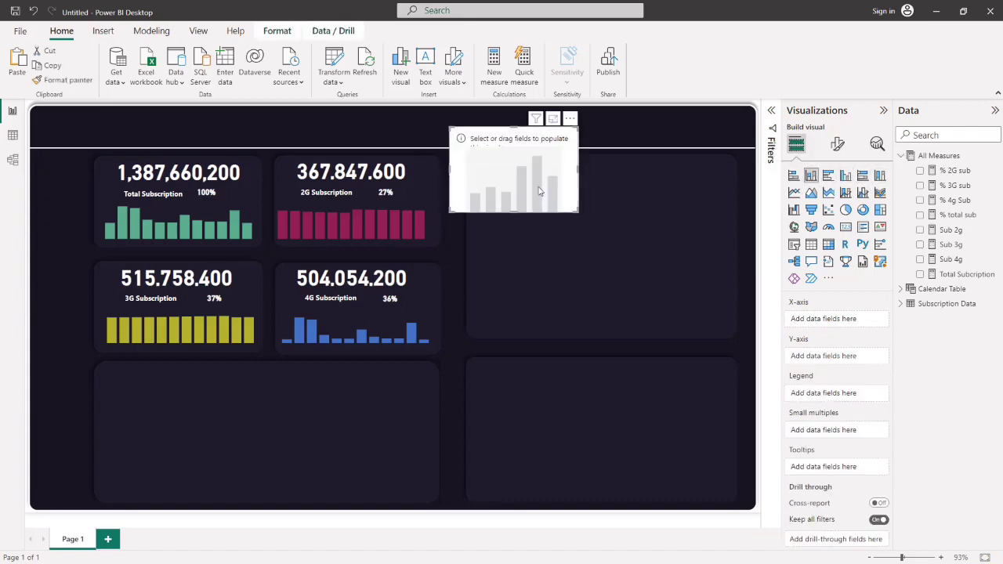
left_click_drag(523, 160, 558, 238)
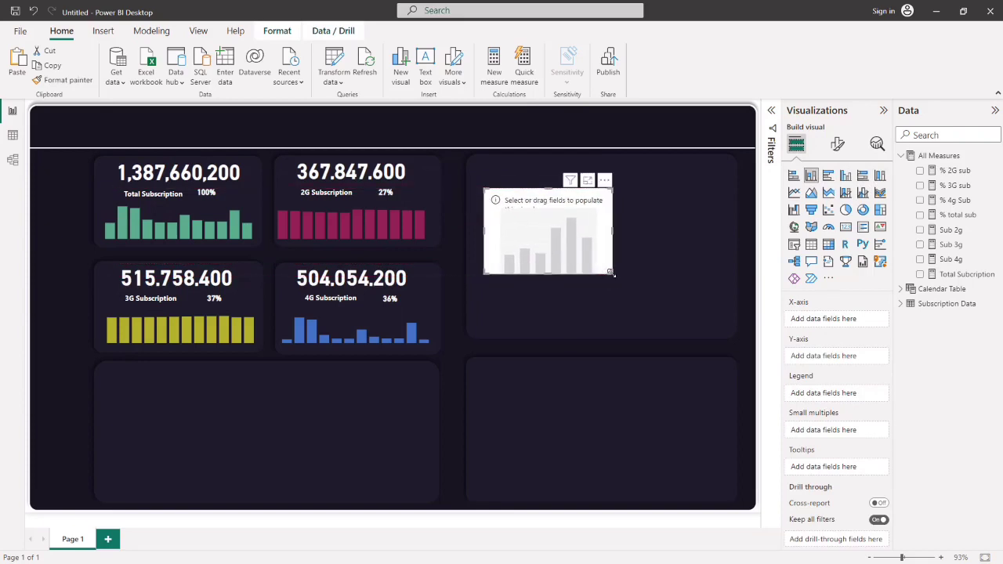
left_click_drag(611, 273, 729, 332)
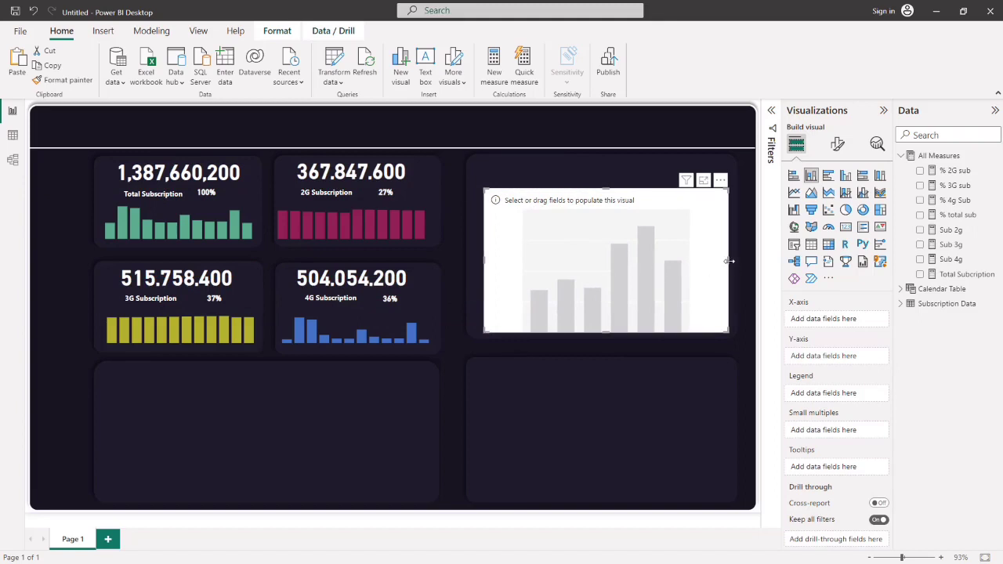
- Populate the empty stacked column chart with Total Subcription on the Y-axis, Plan on the X-axis and Network Access technology as legend
left_click_drag(730, 261, 733, 262)
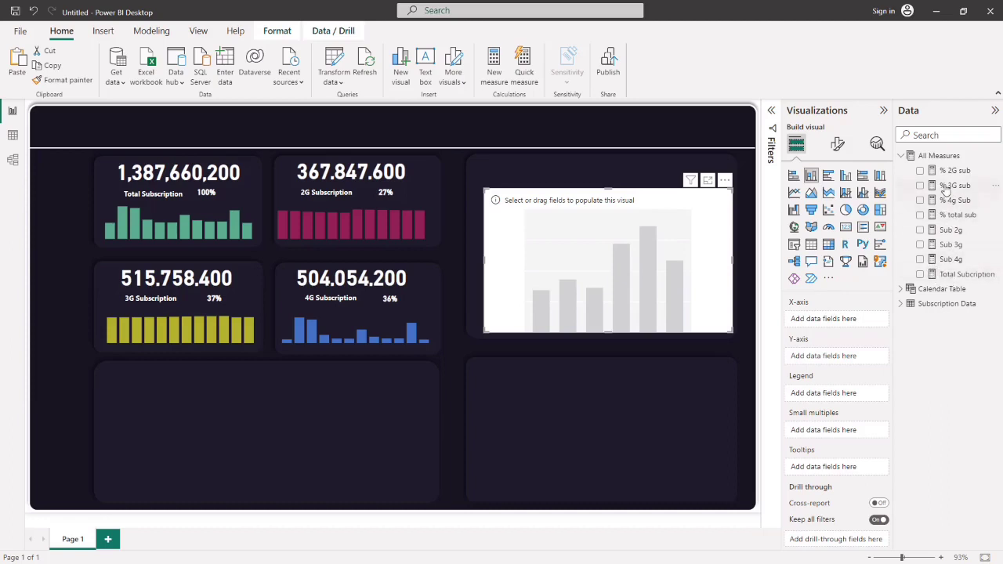
left_click_drag(958, 274, 843, 357)
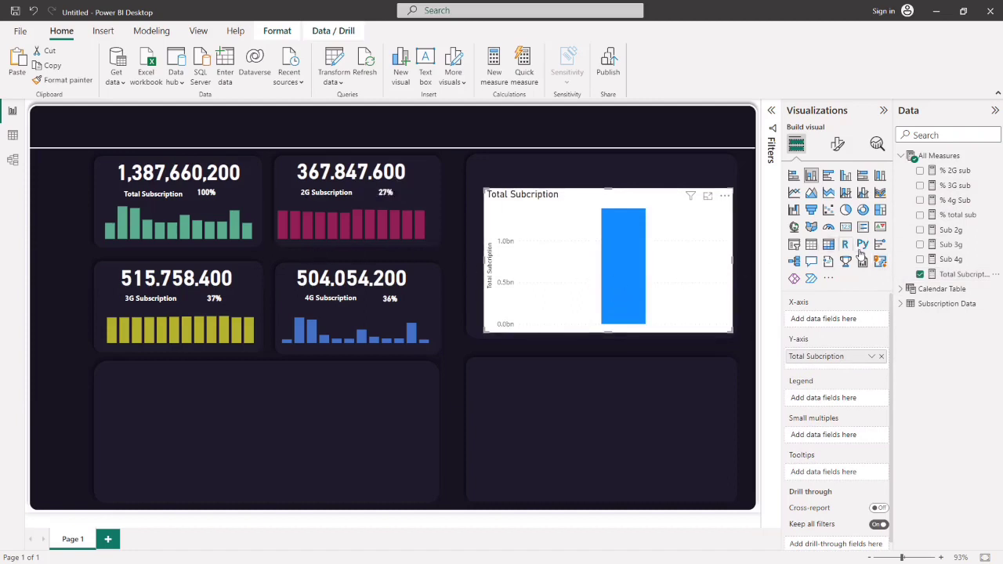
left_click(903, 157)
left_click(901, 186)
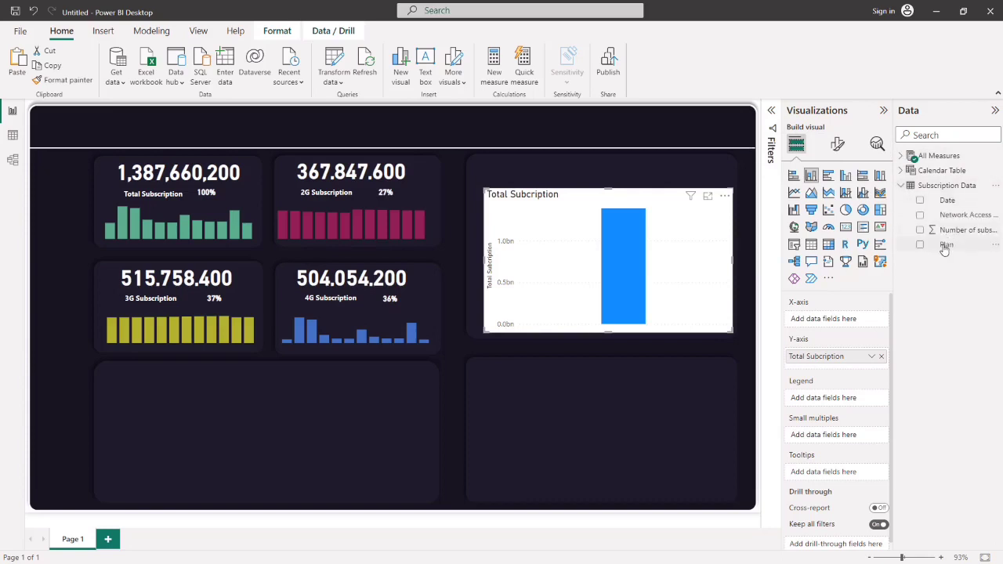
left_click_drag(947, 245, 835, 324)
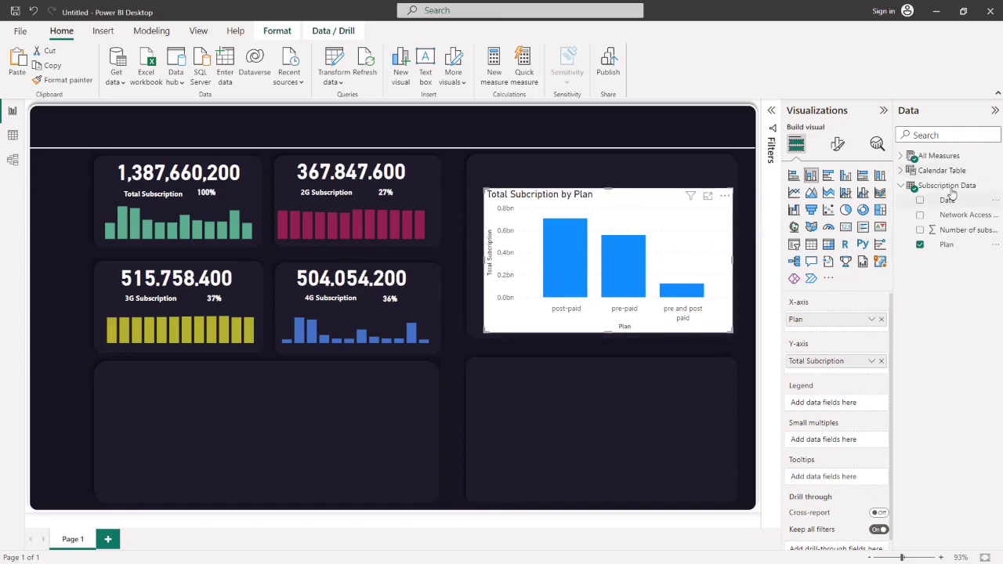
left_click_drag(961, 217, 837, 403)
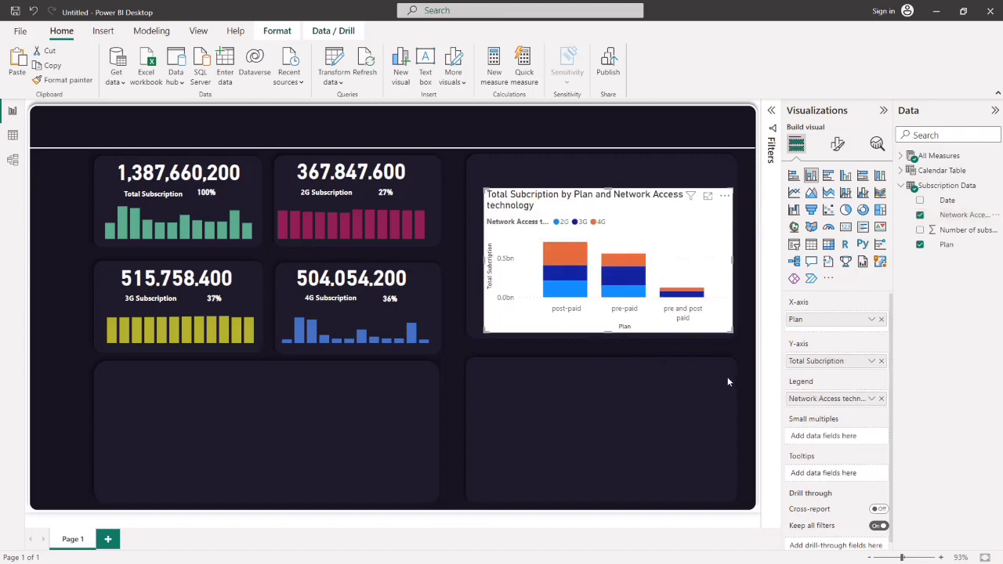
- Enlarge the stacked column chart upward and sideways to fill more of its panel
left_click_drag(605, 191, 605, 180)
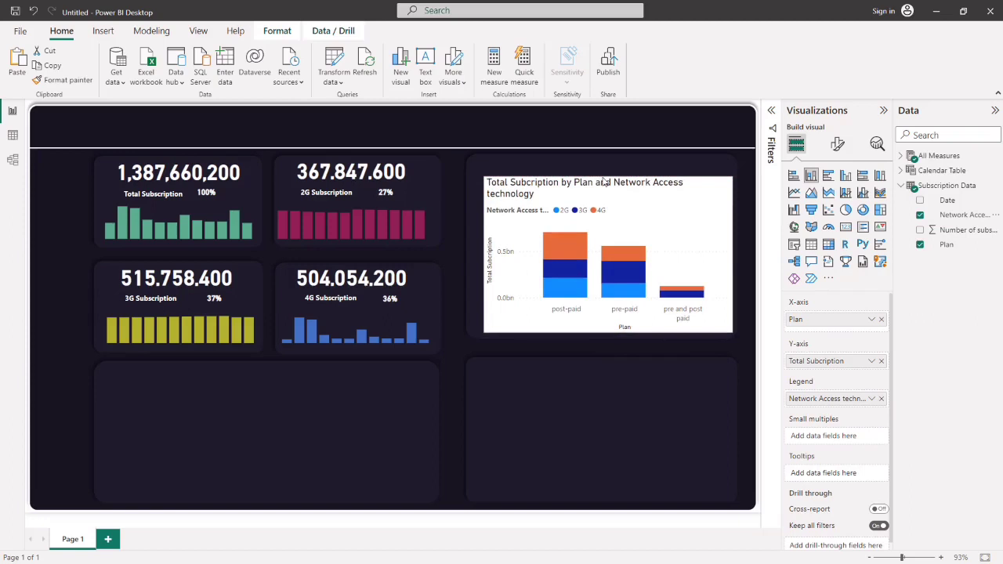
left_click_drag(604, 182, 603, 182)
left_click_drag(479, 332, 469, 330)
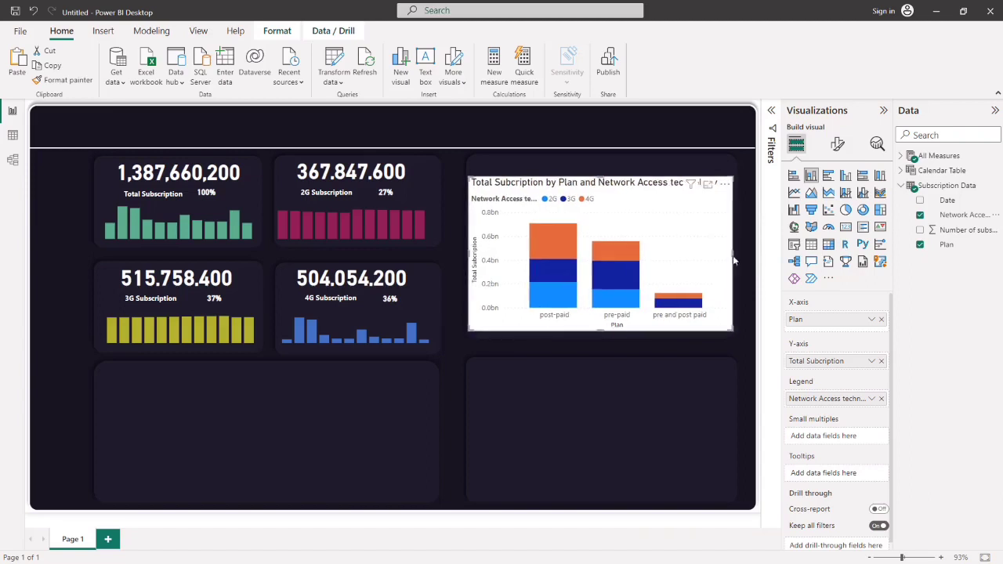
mouse_move(734, 254)
left_mouse_down()
mouse_move(753, 254)
mouse_move(733, 253)
left_mouse_up()
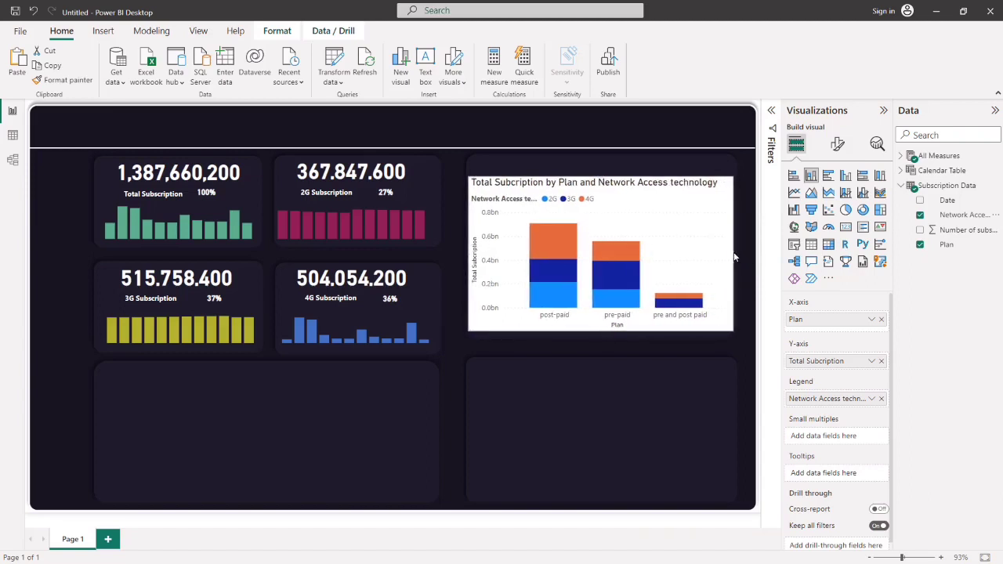
- Turn off the background and the Y-axis of the stacked column chart
left_click(837, 145)
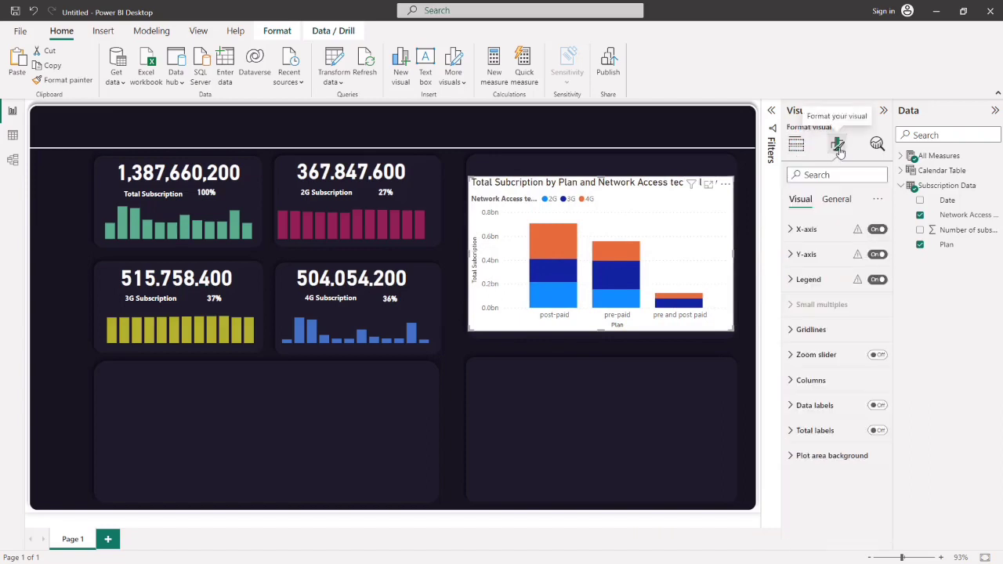
left_click(829, 201)
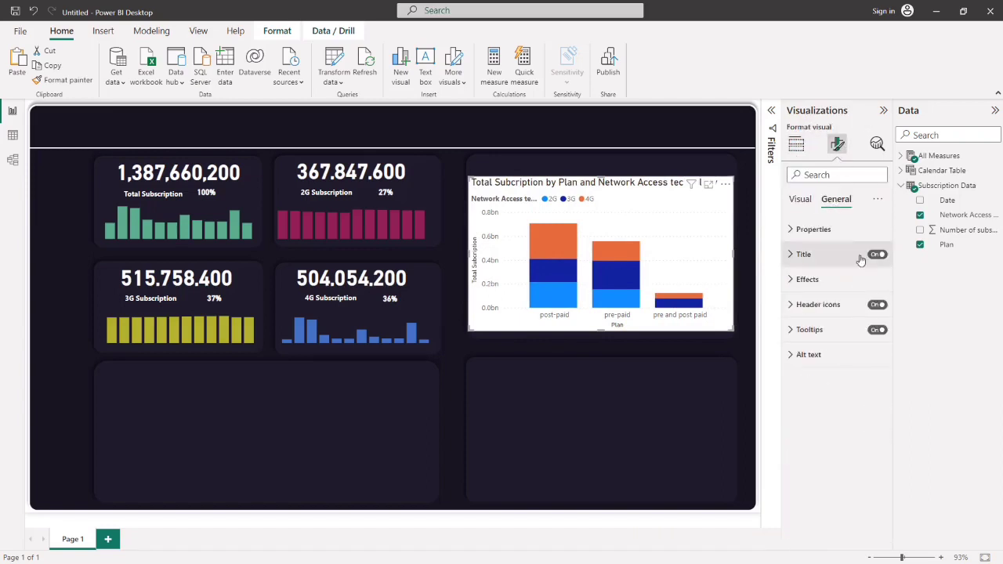
left_click(790, 280)
left_click(873, 309)
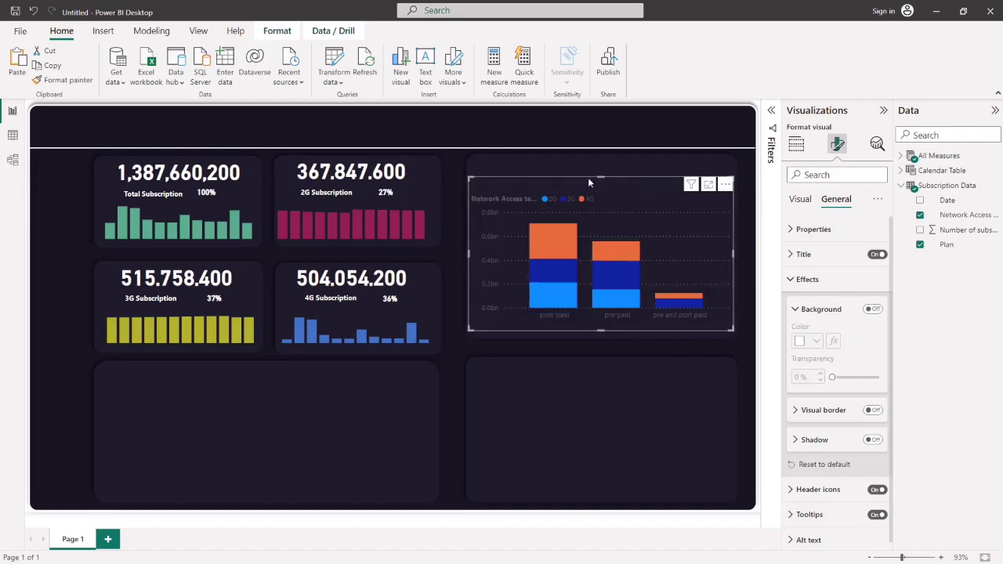
left_click(793, 281)
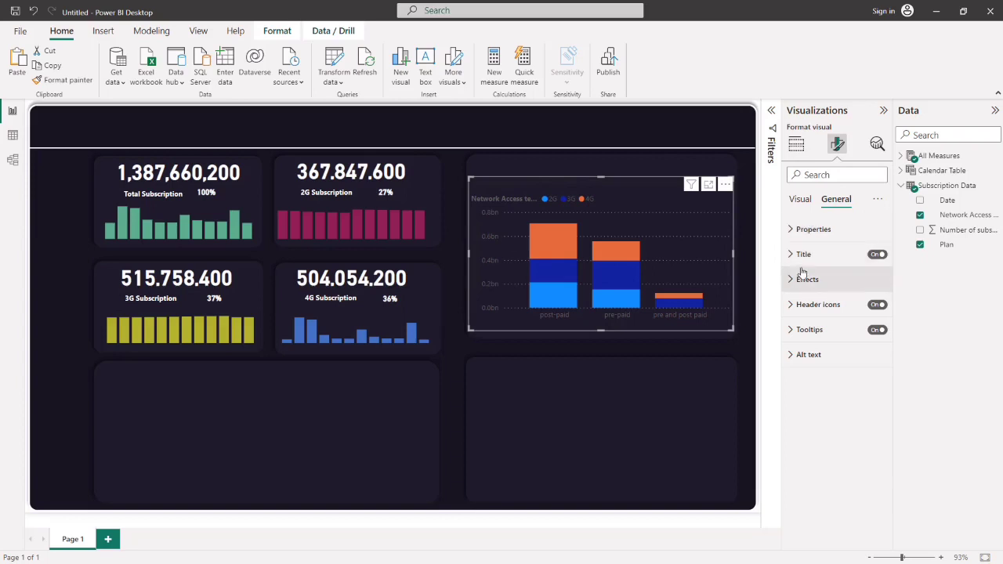
left_click(800, 199)
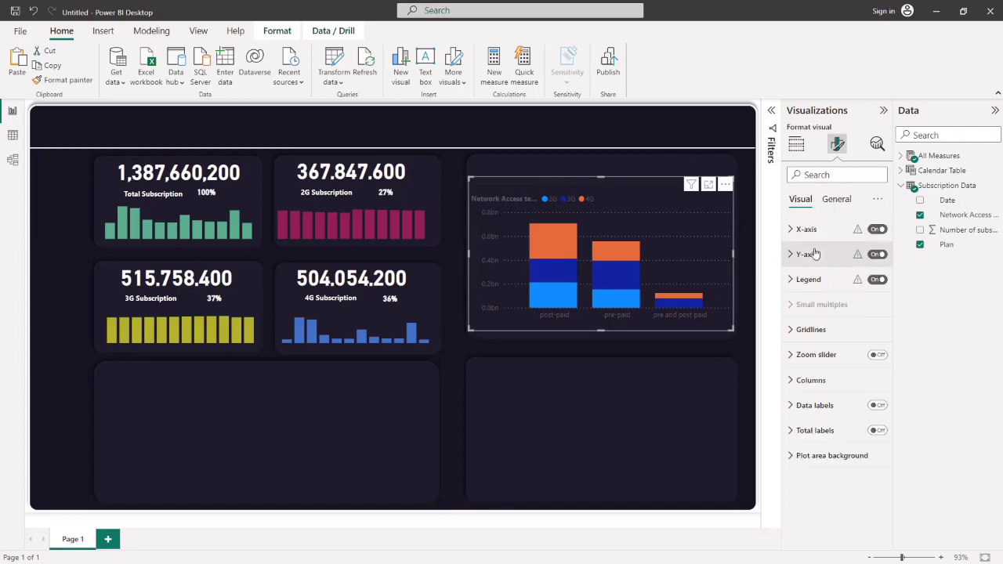
left_click(877, 254)
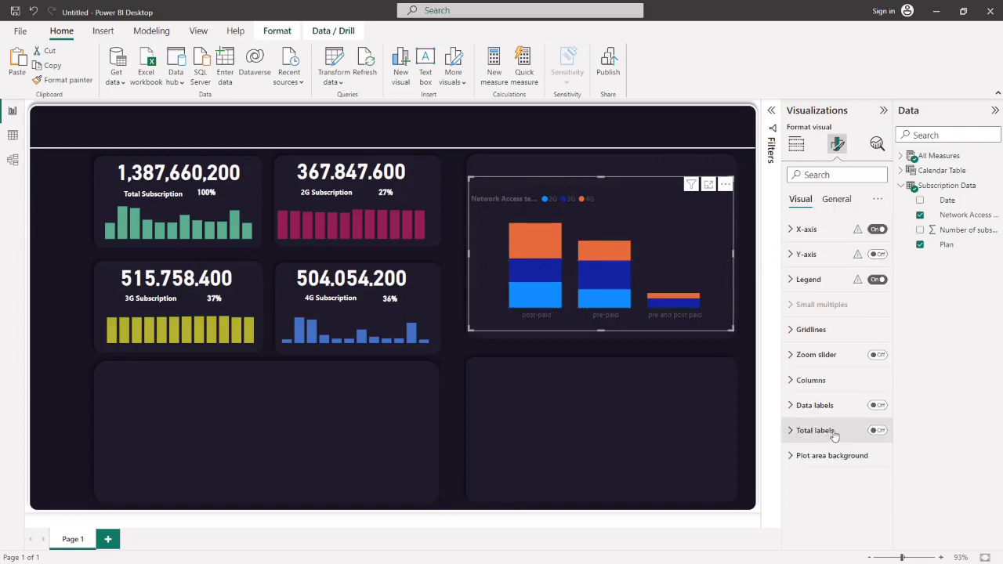
- Turn on data labels for the stacked column chart and set their display units to Millions
left_click(878, 406)
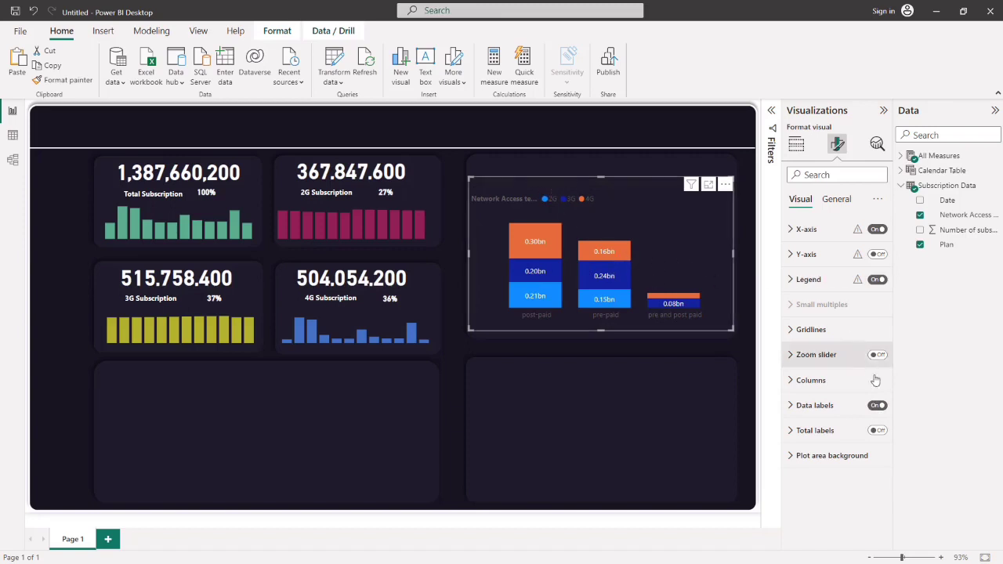
left_click(811, 408)
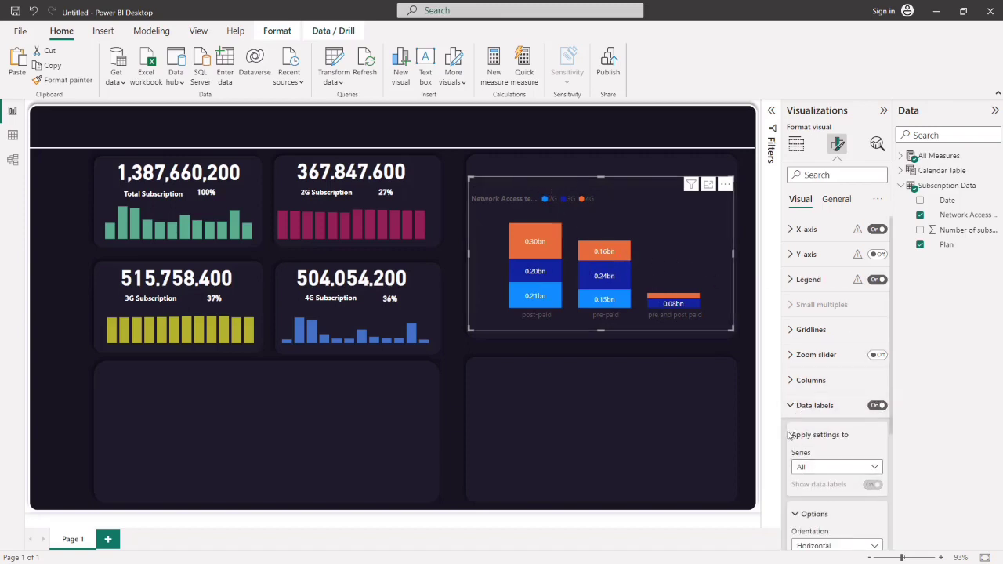
scroll(827, 414, "down", 4)
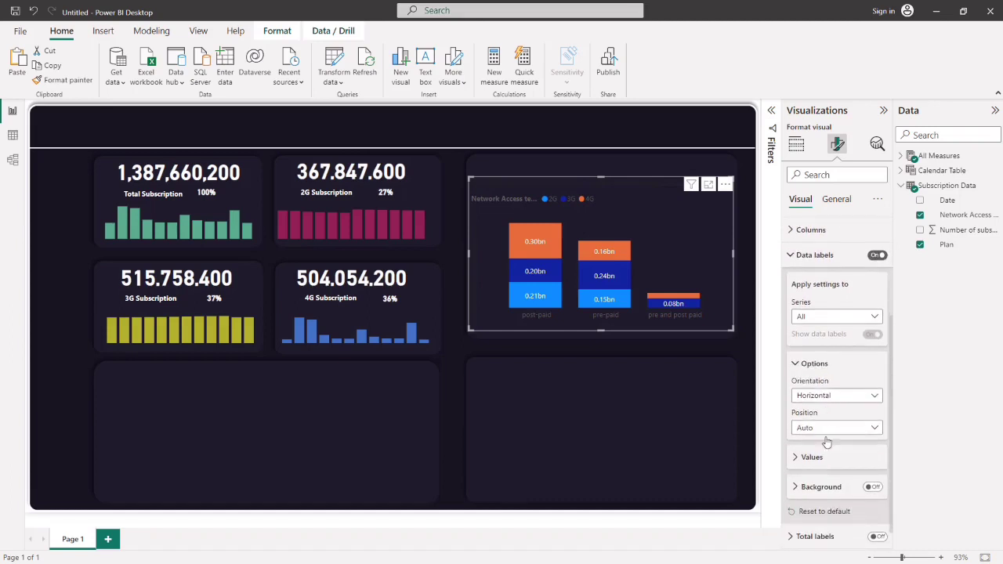
scroll(825, 424, "down", 1)
left_click(819, 432)
scroll(818, 432, "down", 3)
scroll(815, 432, "down", 1)
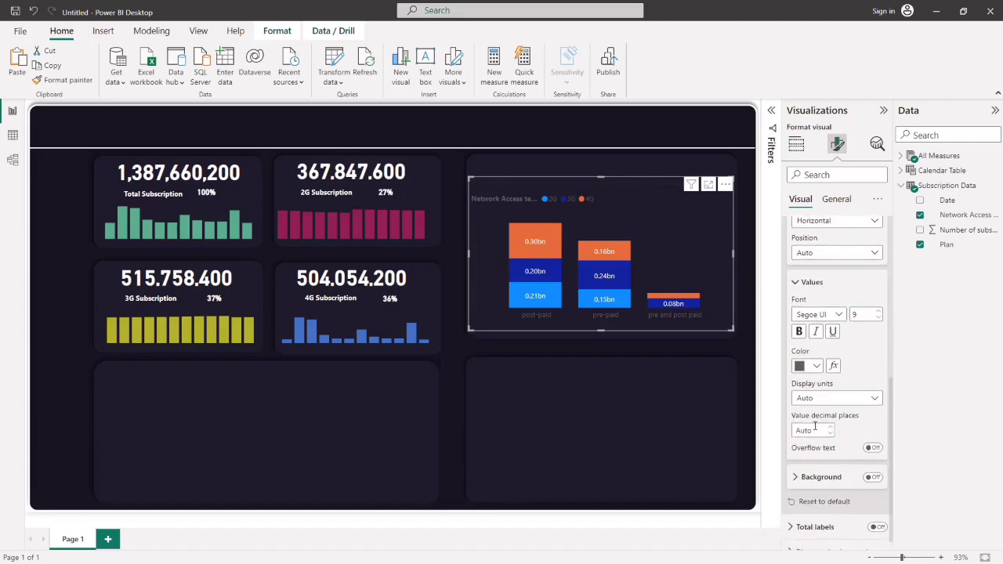
left_click(825, 401)
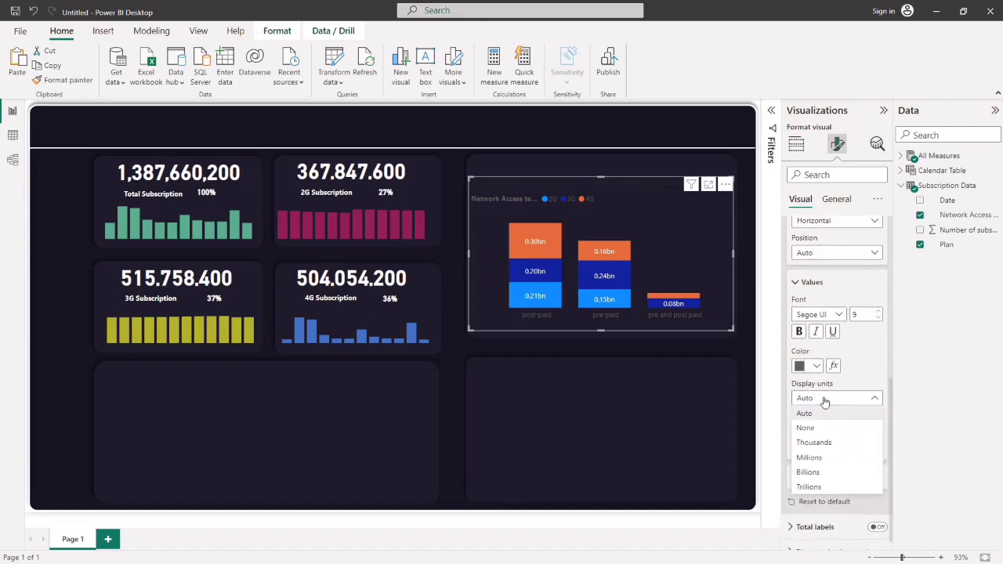
left_click(810, 459)
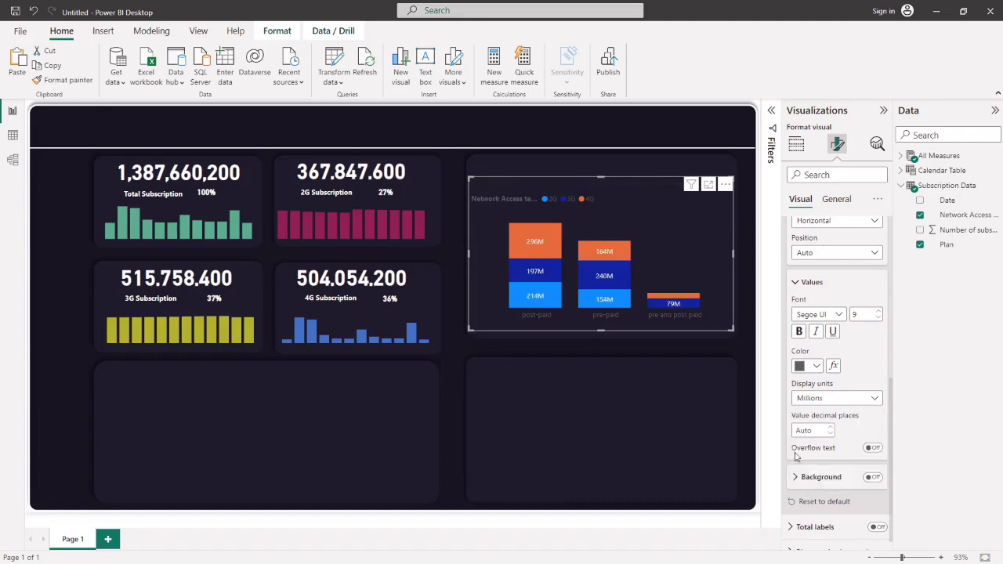
- Make the stacked column chart's data label values white and bold
left_click(817, 366)
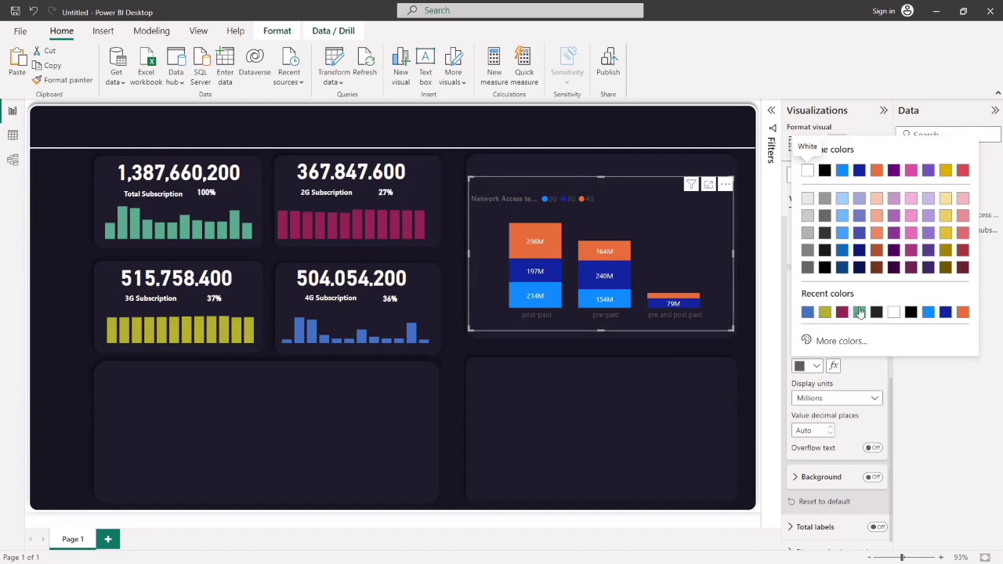
left_click(893, 312)
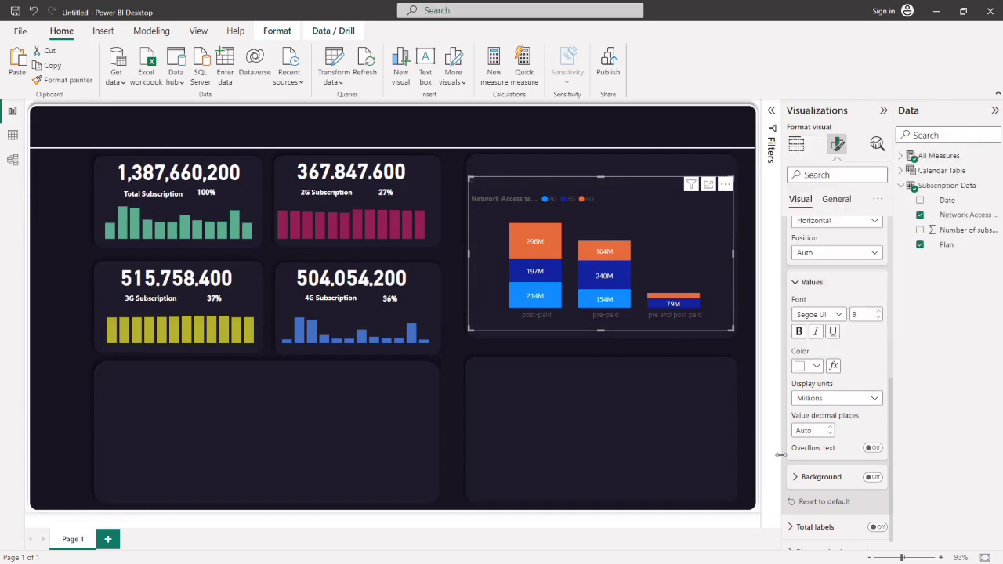
left_click(801, 331)
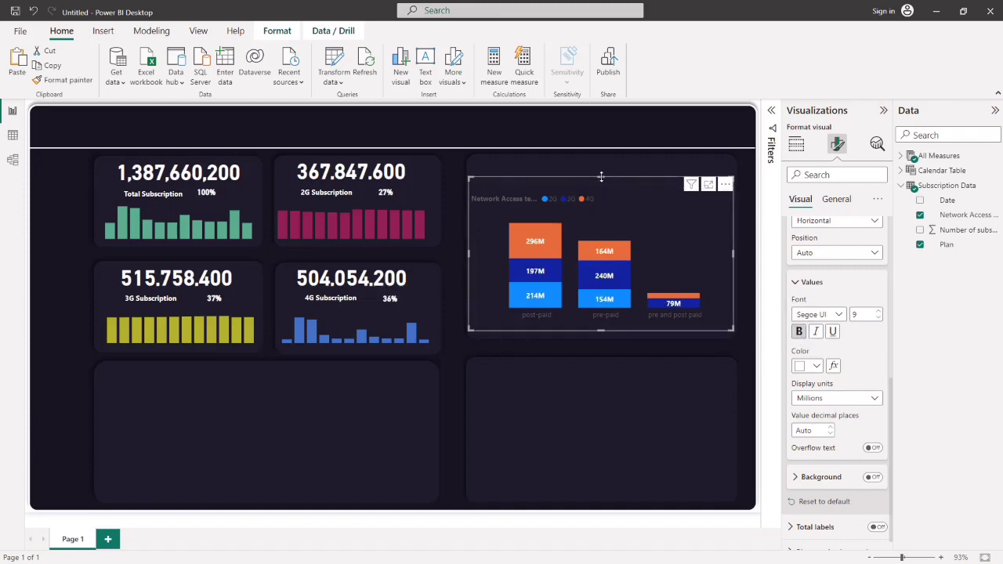
- Turn off the stacked column chart's title and its legend title
left_click(836, 200)
left_click(877, 254)
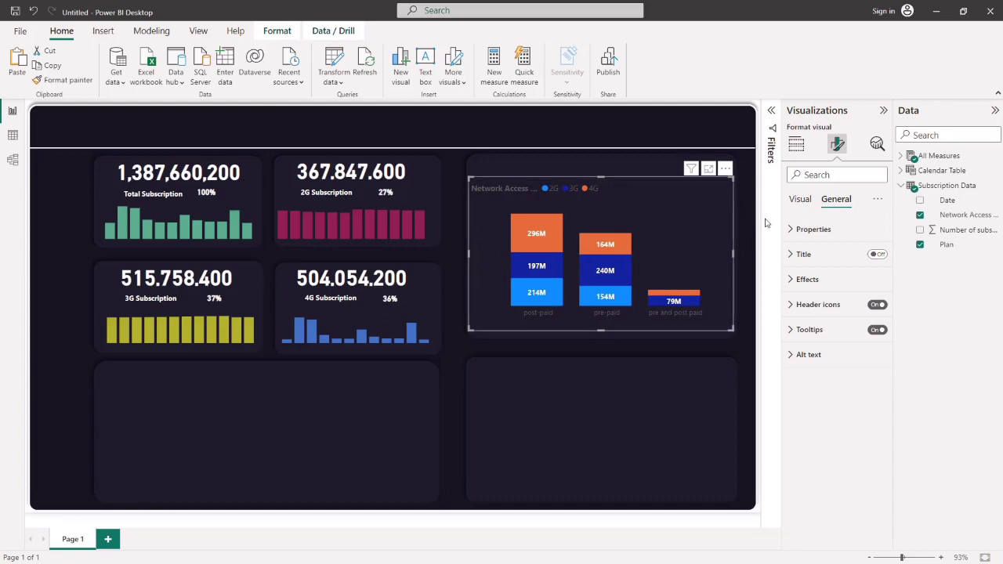
left_click(798, 201)
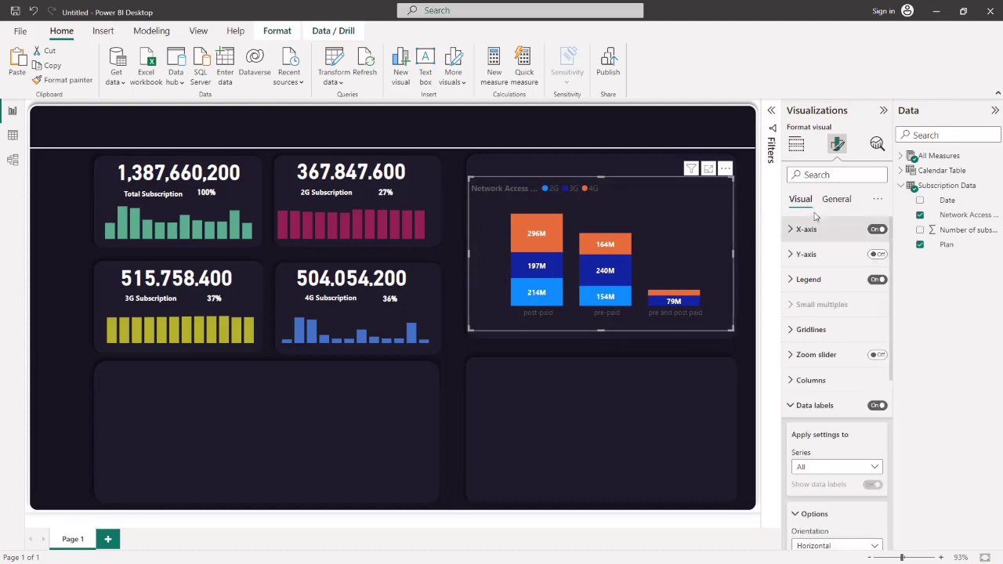
left_click(807, 281)
left_click(815, 310)
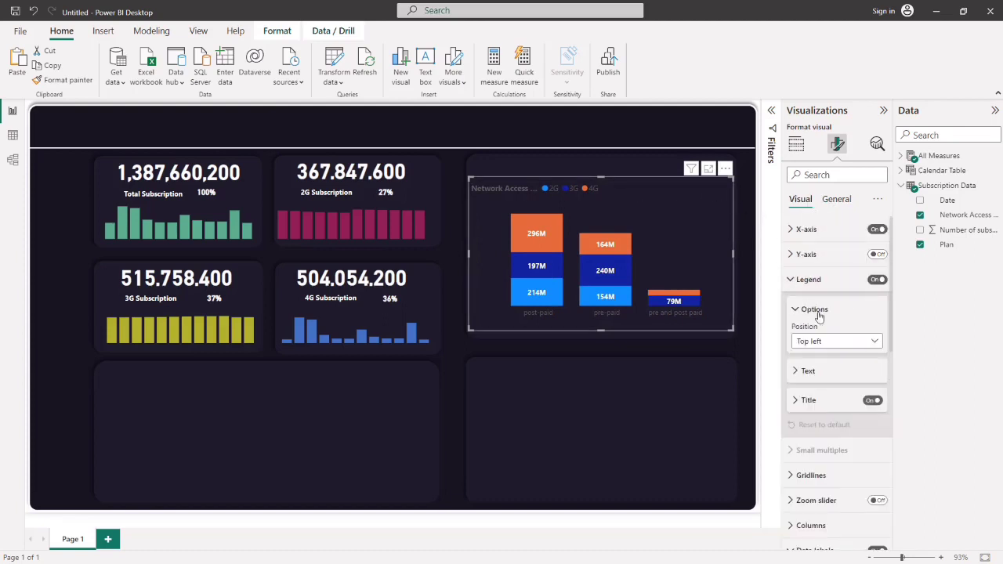
left_click(870, 401)
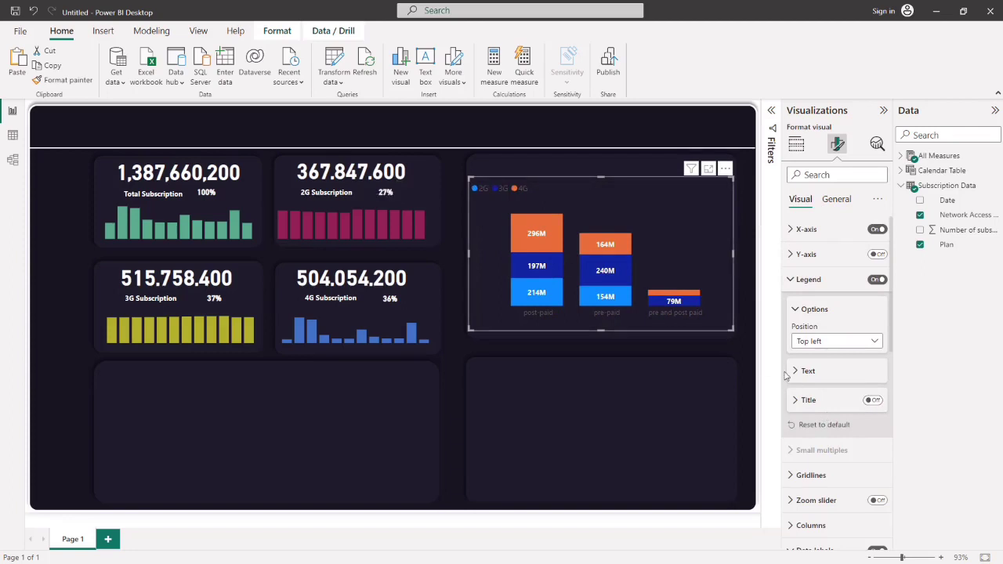
- Try the Top center, Top right and Center left positions for the stacked column chart's legend
left_click(844, 343)
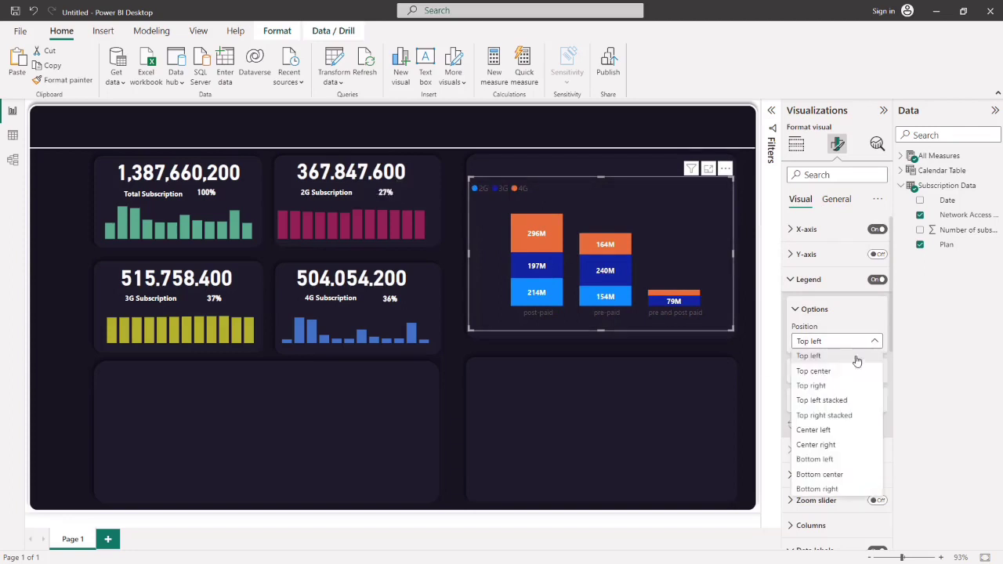
left_click(812, 372)
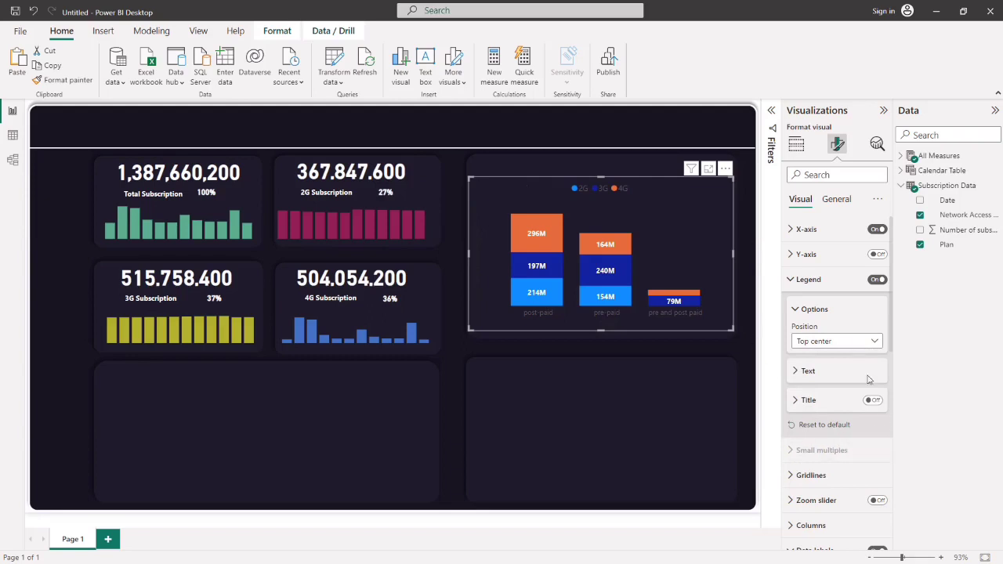
left_click(842, 343)
left_click(815, 385)
left_click(836, 341)
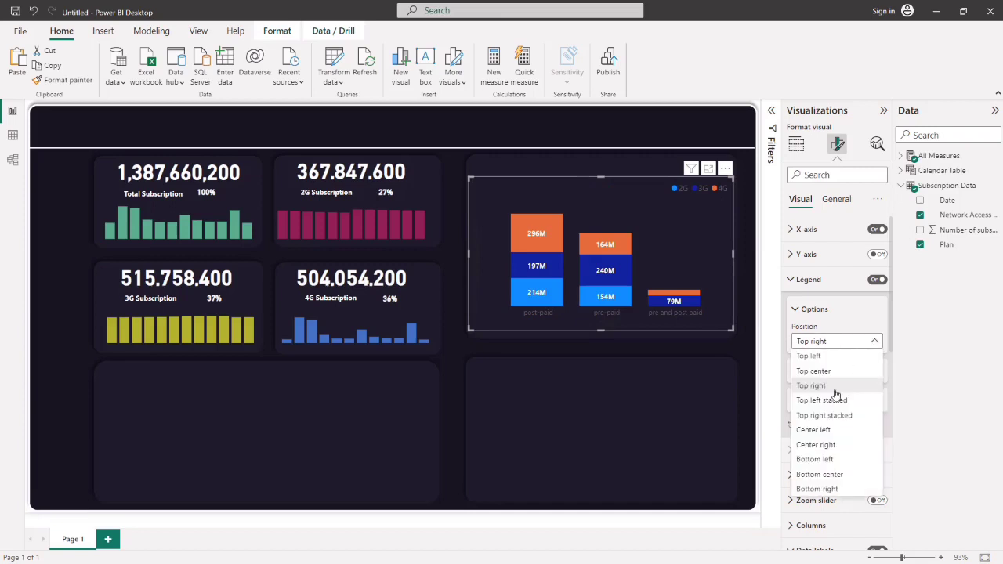
left_click(813, 430)
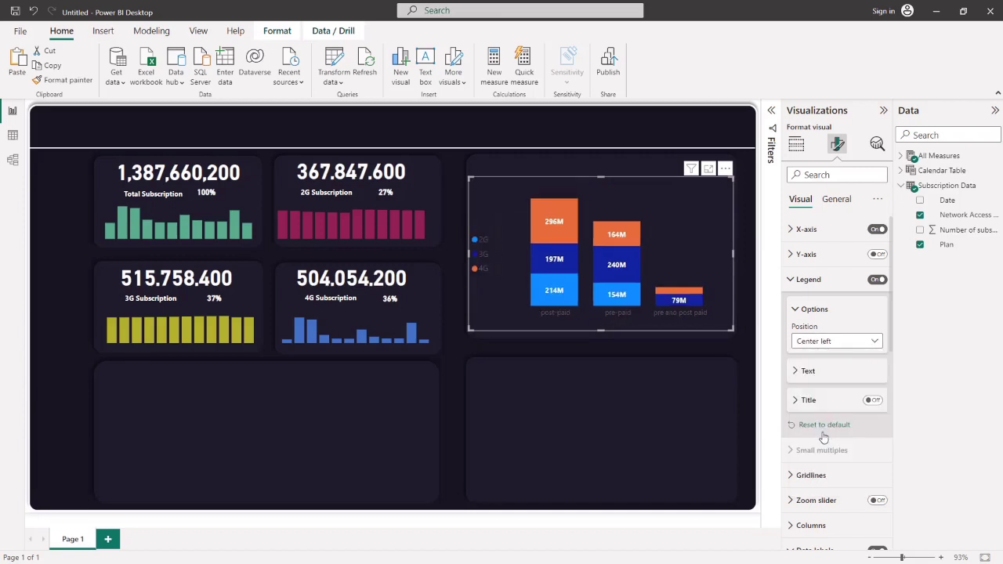
left_click(814, 343)
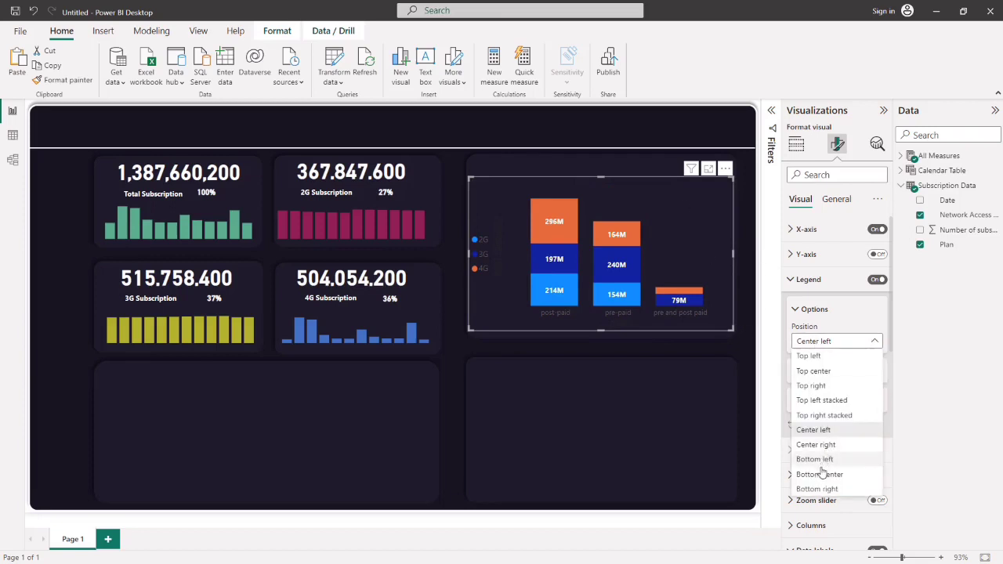
left_click(815, 372)
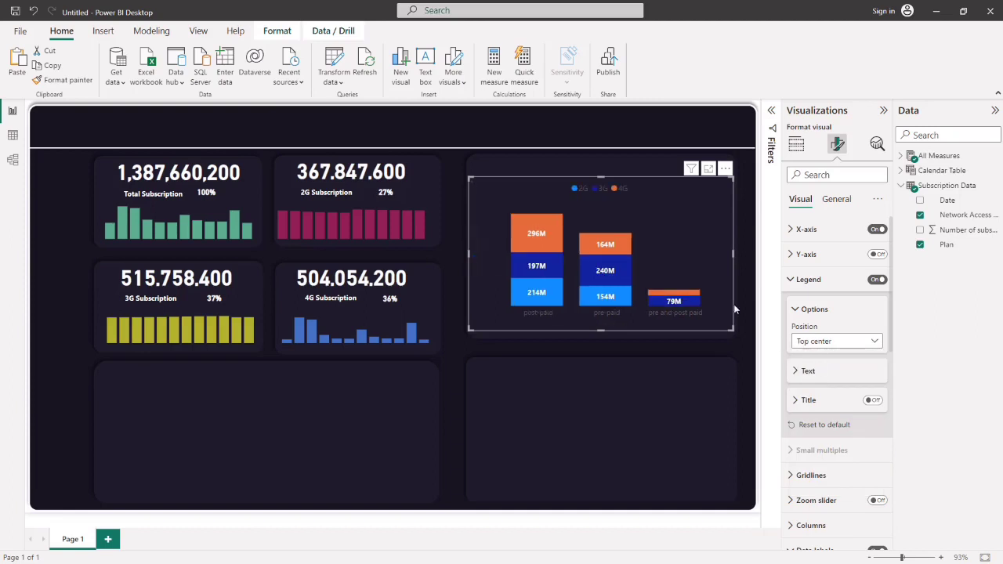
- Set the legend position of the stacked column chart to Top right
left_click(856, 343)
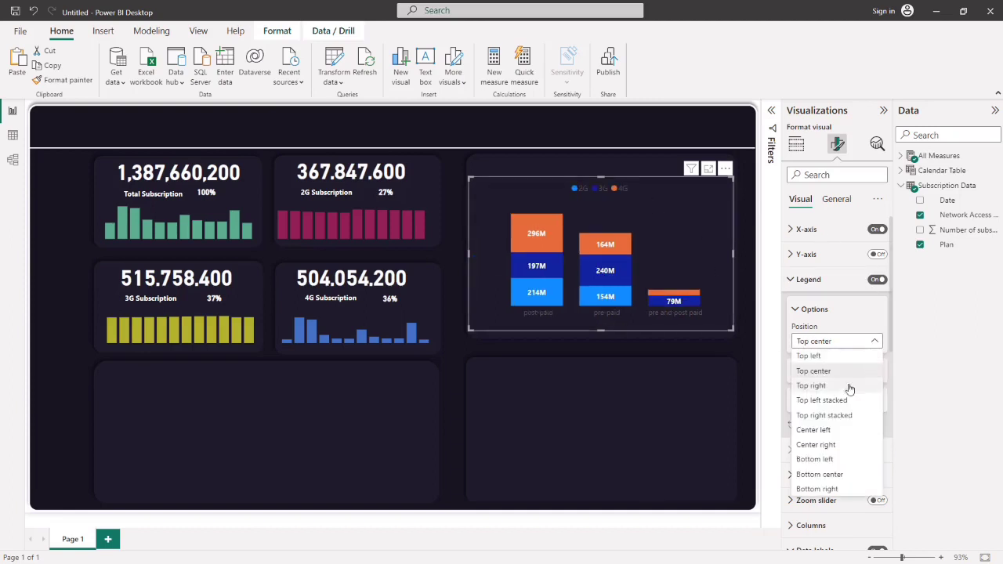
left_click(815, 385)
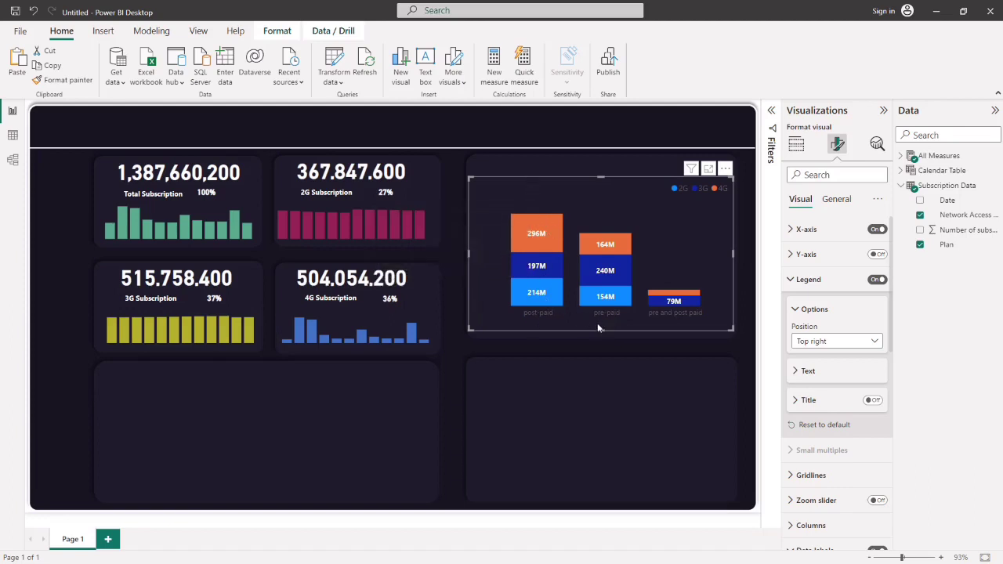
- Extend the stacked column chart slightly downward and make its X-axis labels white and bold
left_click_drag(599, 329, 600, 333)
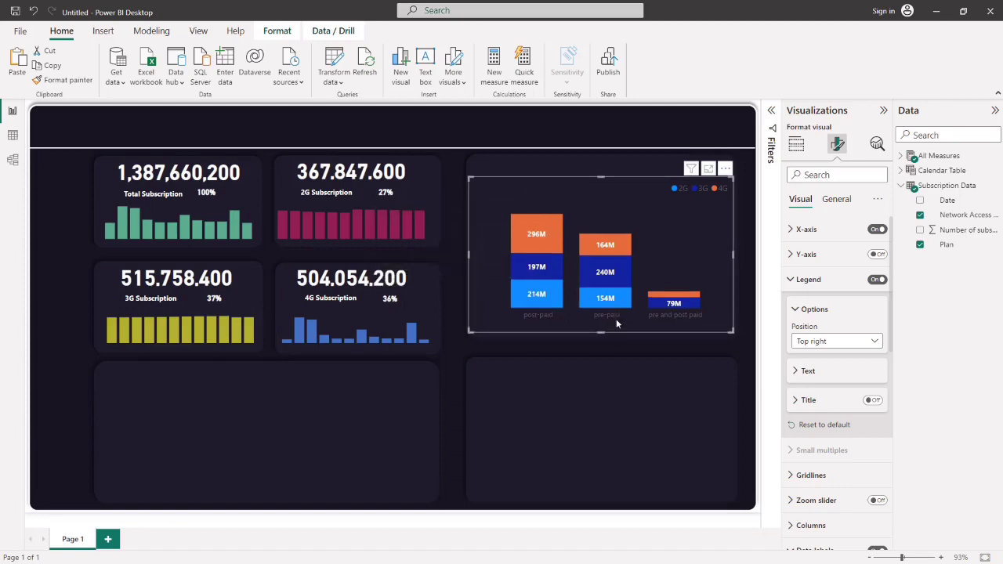
left_click(800, 230)
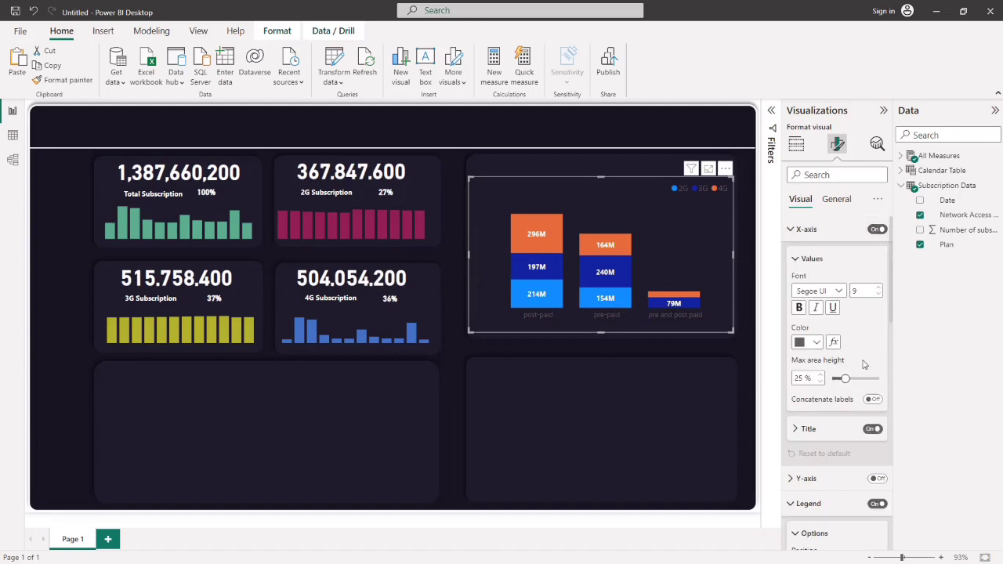
left_click(812, 345)
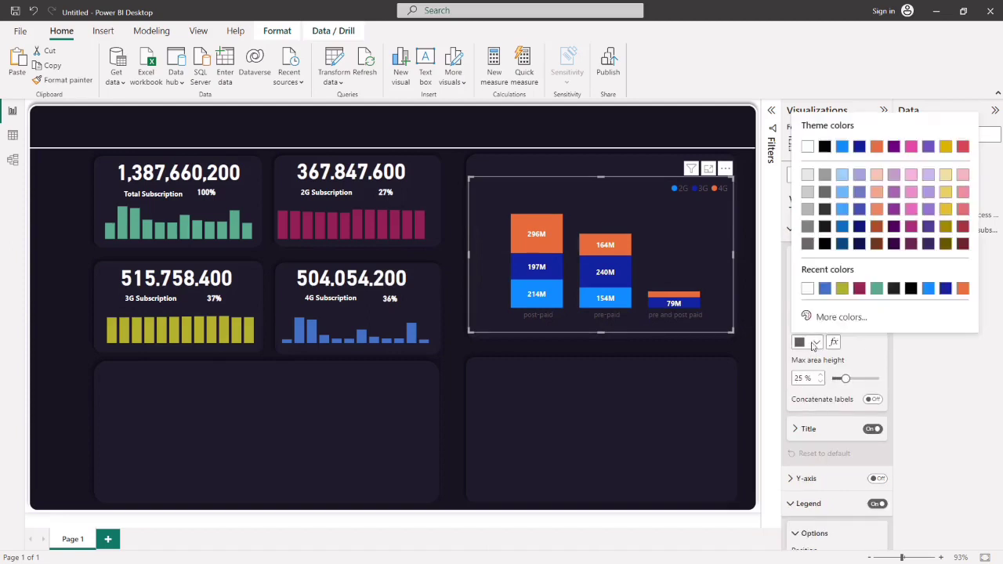
left_click(808, 289)
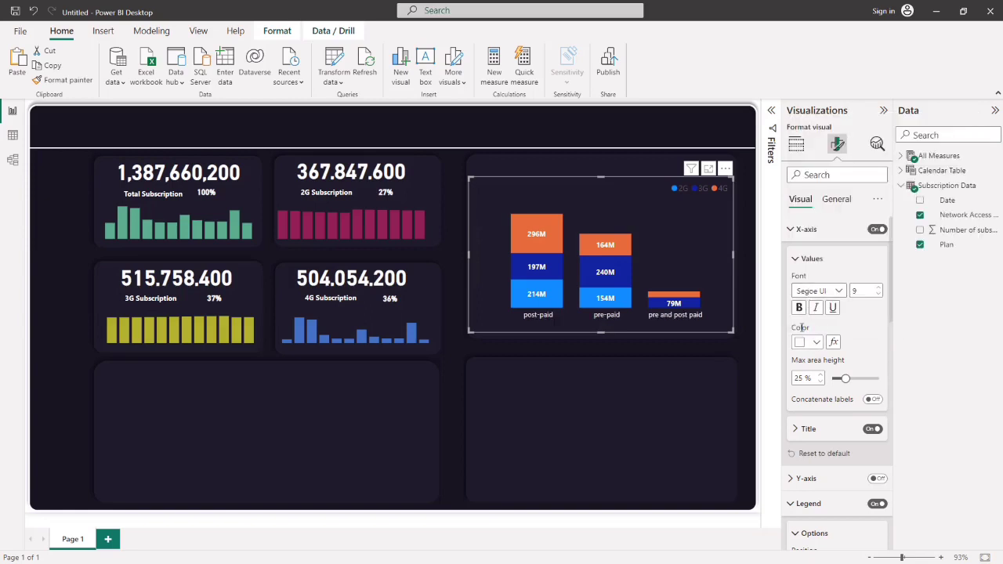
left_click(800, 308)
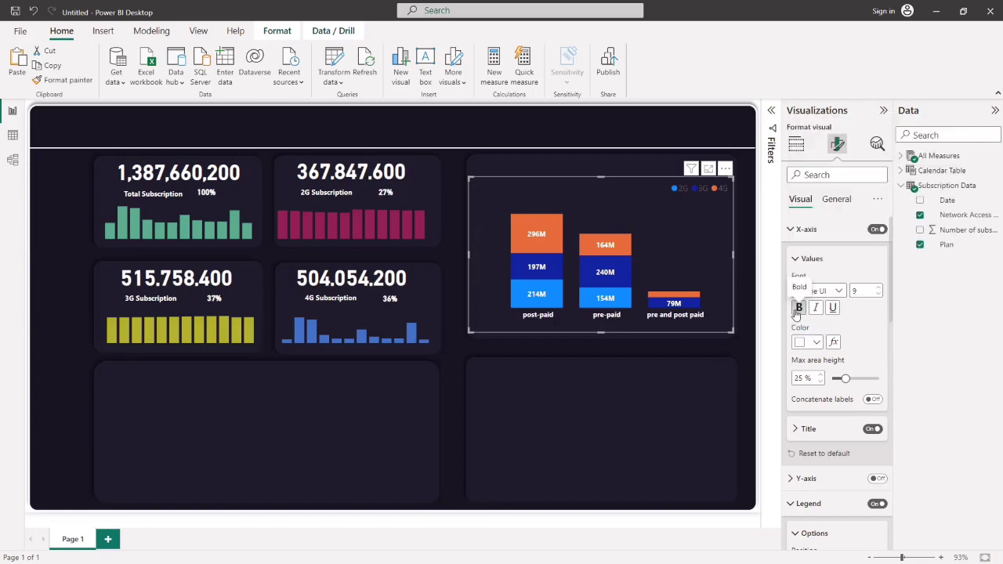
- Try font size 10 for the X-axis labels and cross-filter the page by the 4G segment of the pre and post paid column
left_click(879, 290)
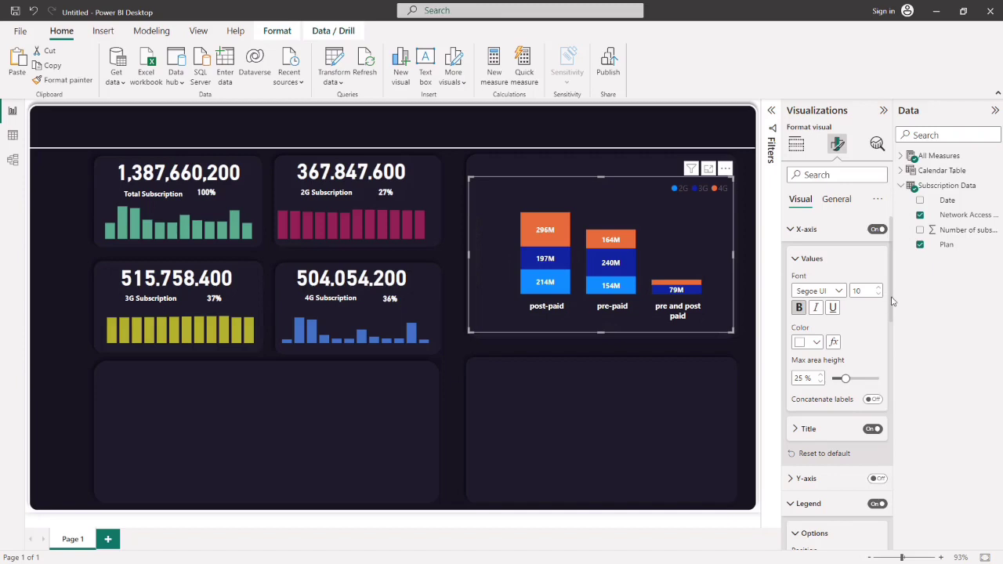
left_click(879, 294)
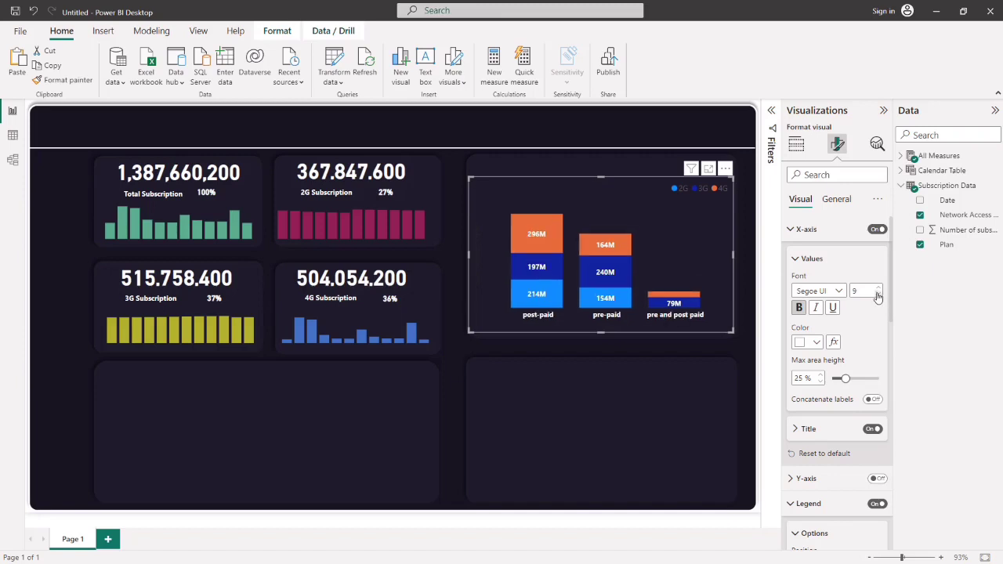
left_click(685, 299)
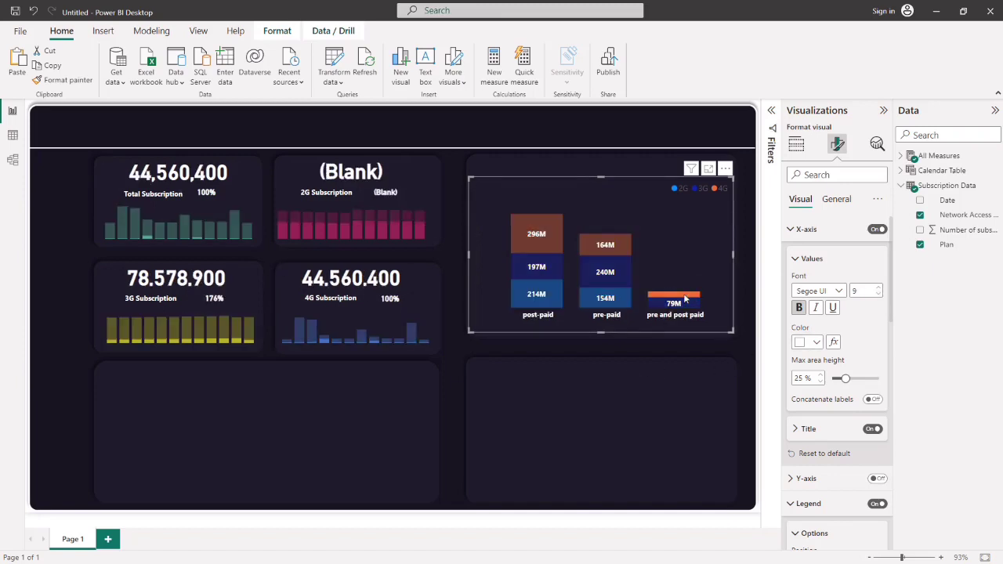
left_click(685, 298)
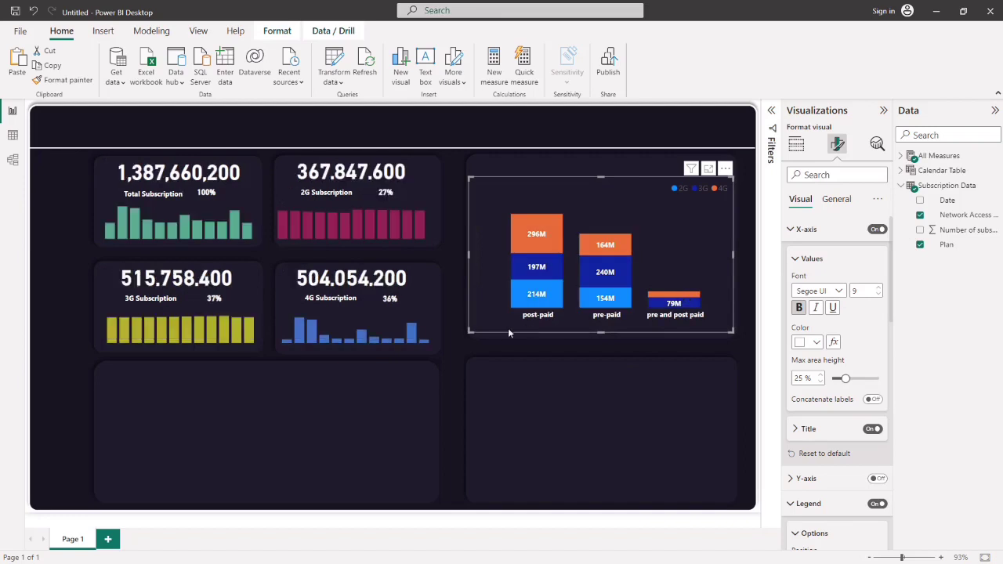
left_click(462, 345)
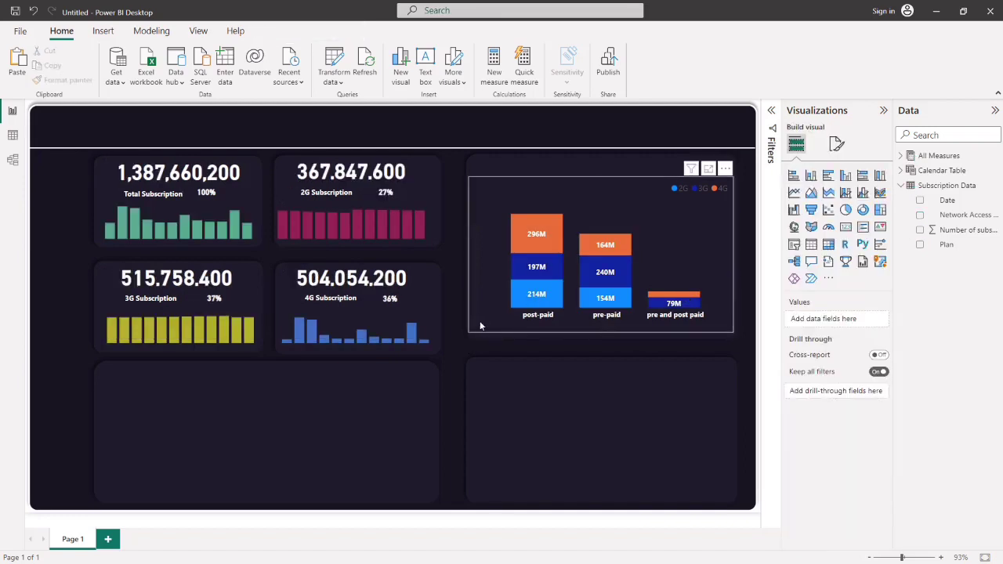
- Turn off the Y-axis title of the stacked column chart
left_click(496, 315)
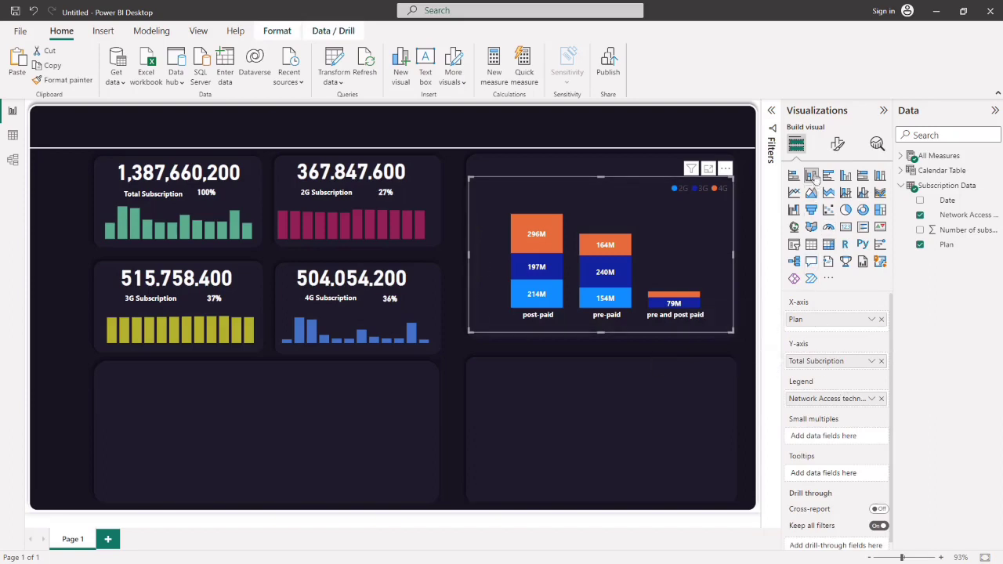
left_click(836, 146)
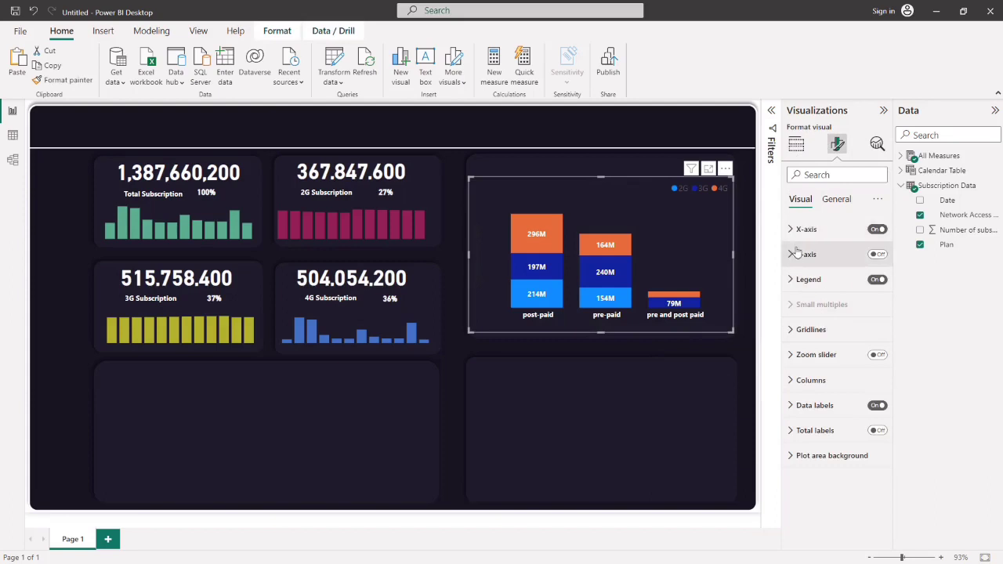
left_click(806, 254)
left_click(872, 441)
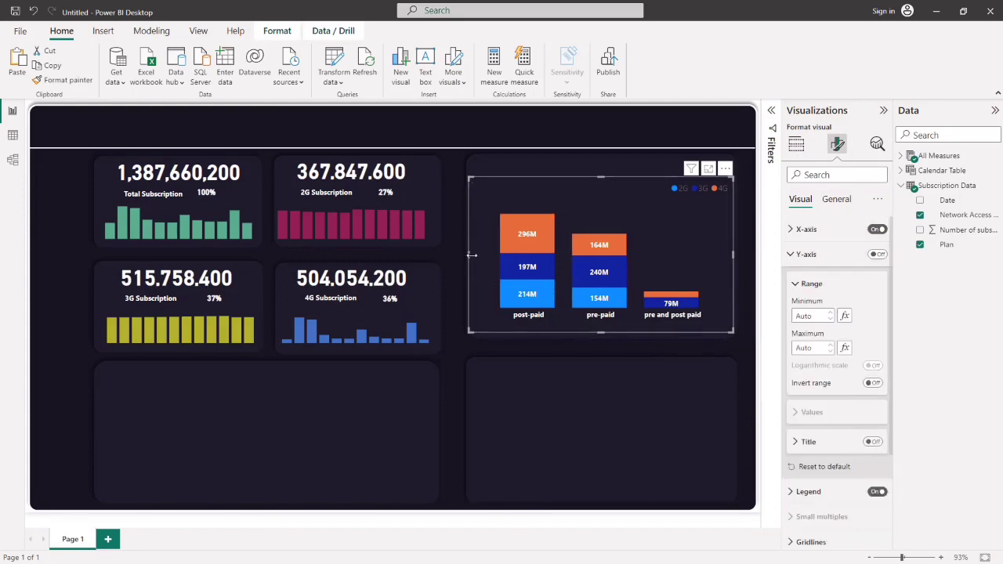
left_click(455, 349)
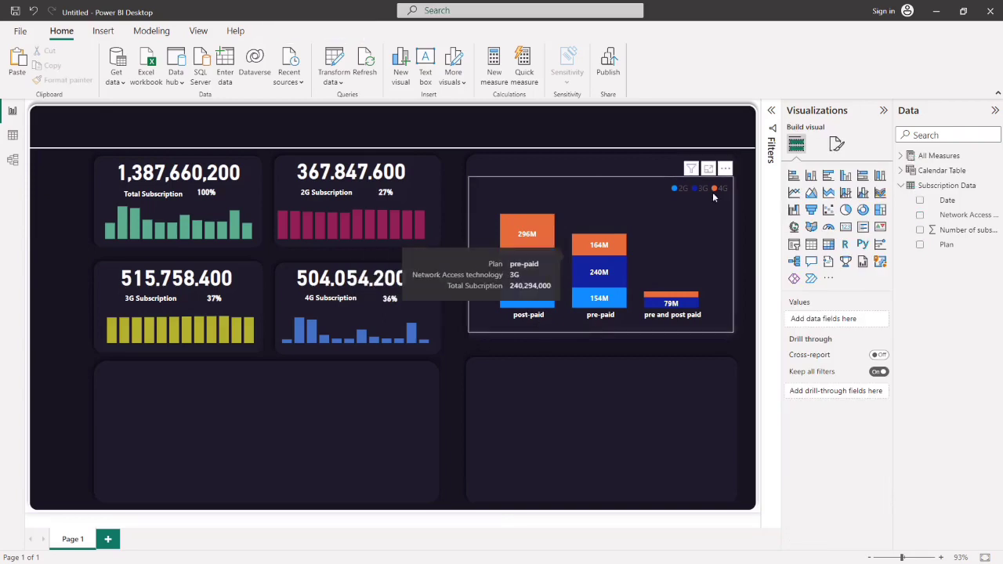
- Make the stacked column chart's legend text white and italic, without bold
left_click(693, 210)
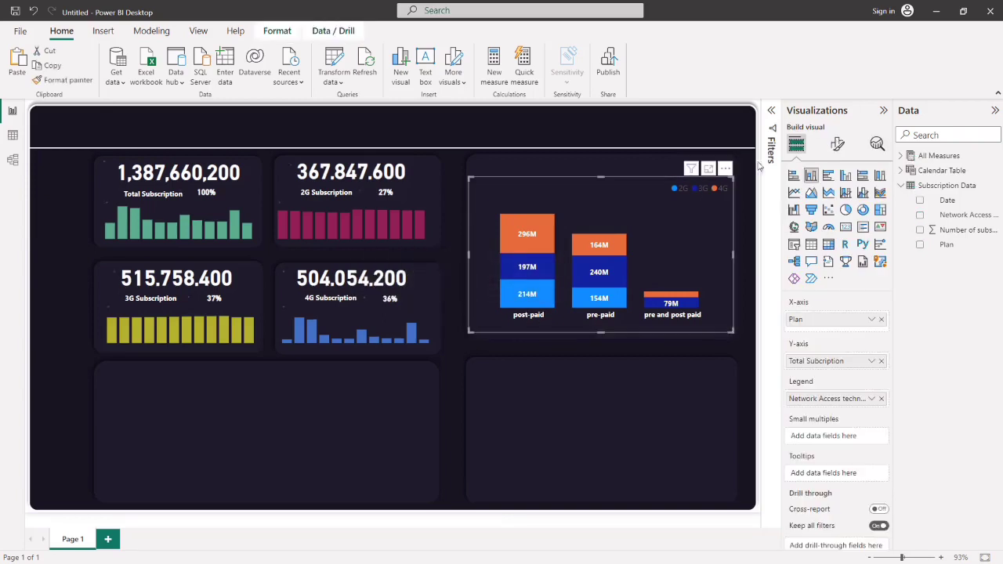
left_click(838, 143)
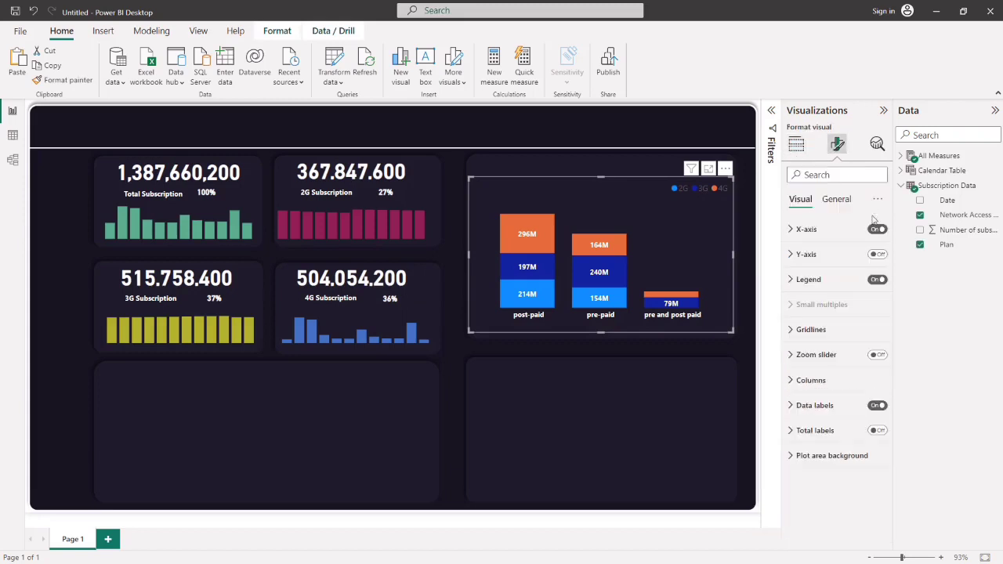
left_click(815, 279)
left_click(803, 373)
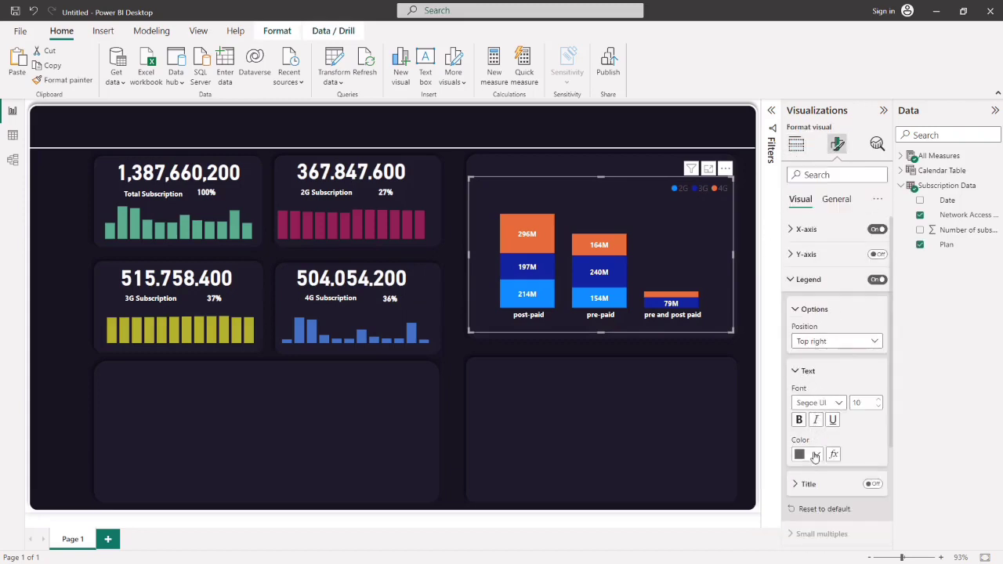
left_click(817, 454)
left_click(808, 400)
left_click(800, 421)
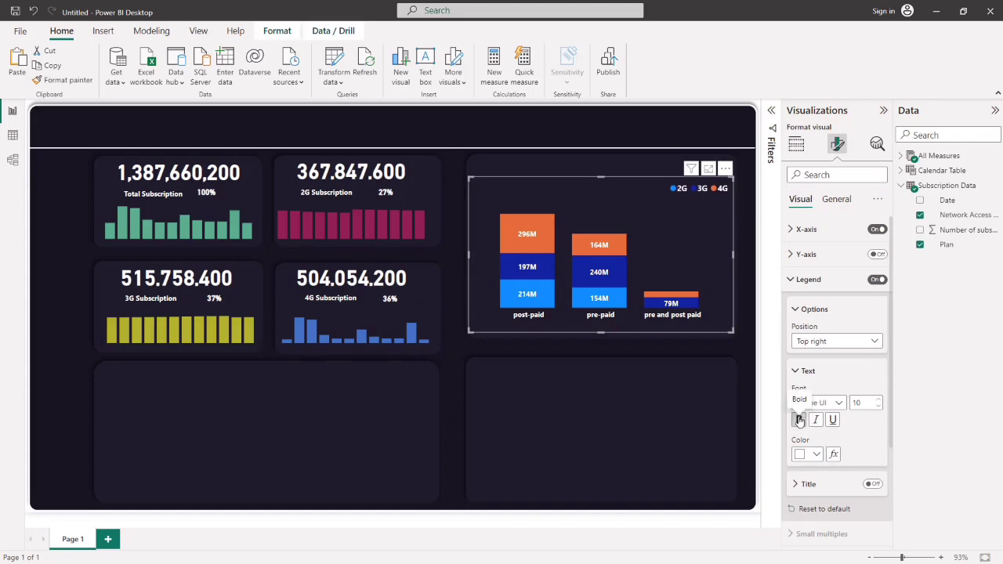
left_click(817, 421)
left_click(799, 421)
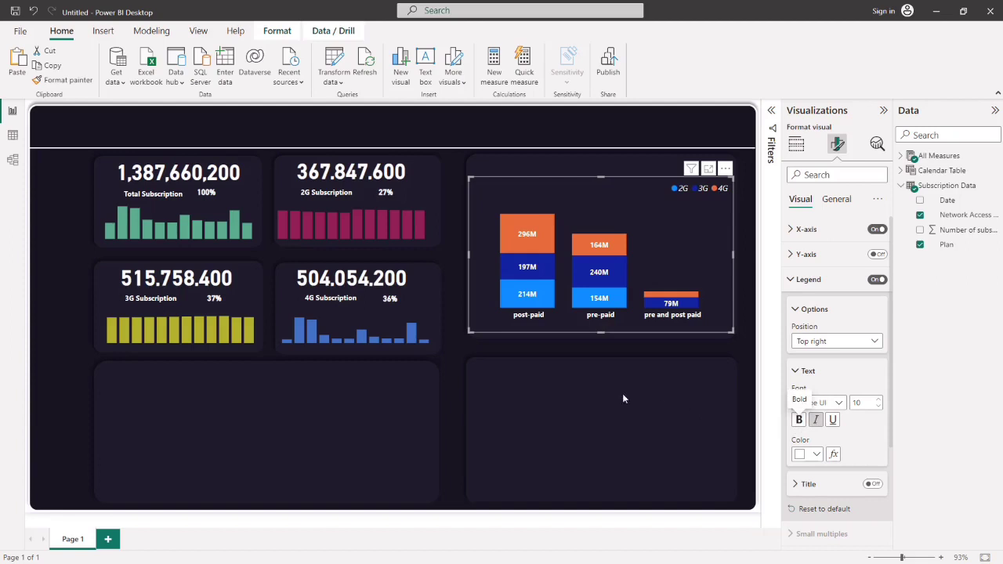
left_click(462, 339)
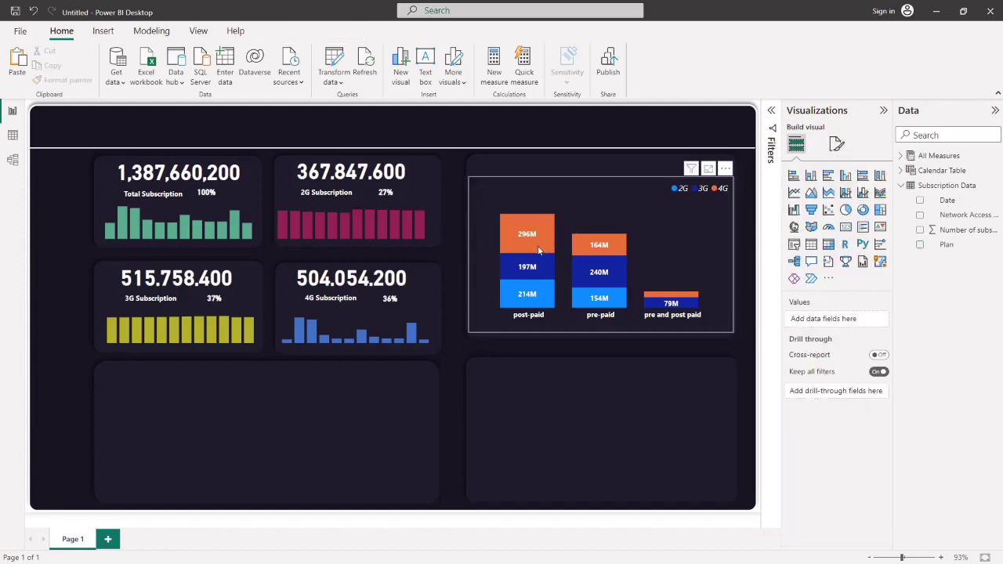
- Open the colour choices for the 4G series of the stacked column chart
mouse_move(530, 246)
left_click(704, 236)
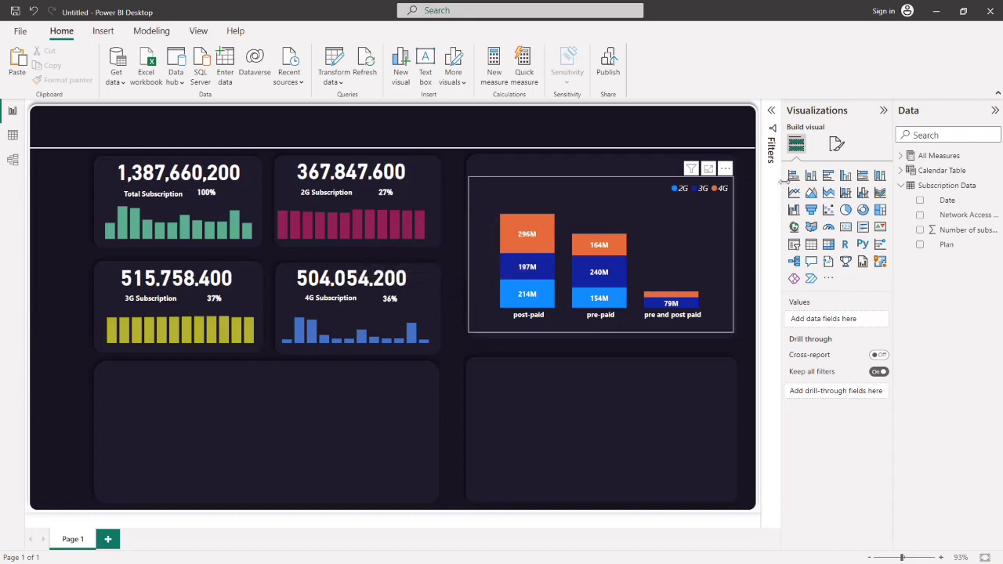
left_click(838, 143)
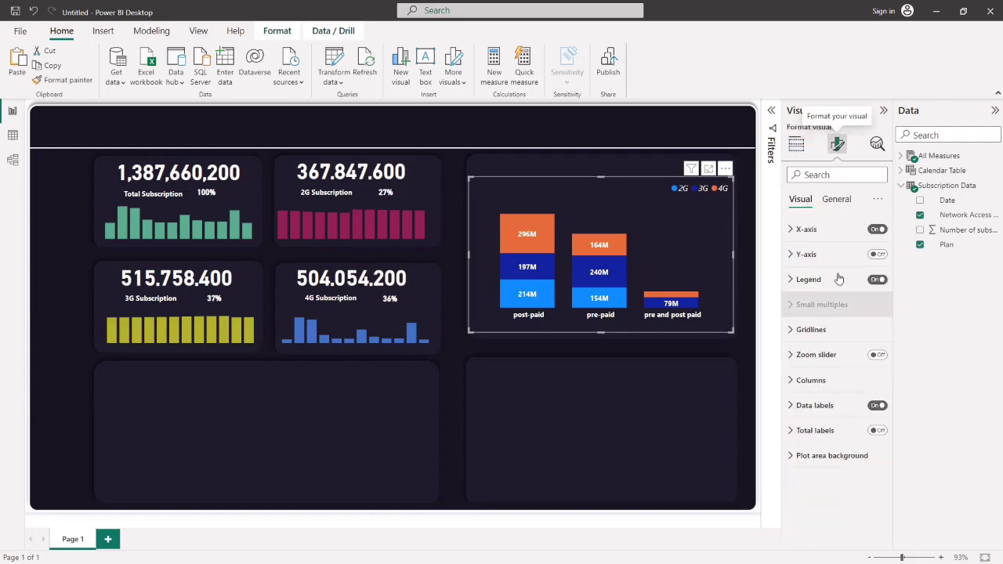
left_click(812, 383)
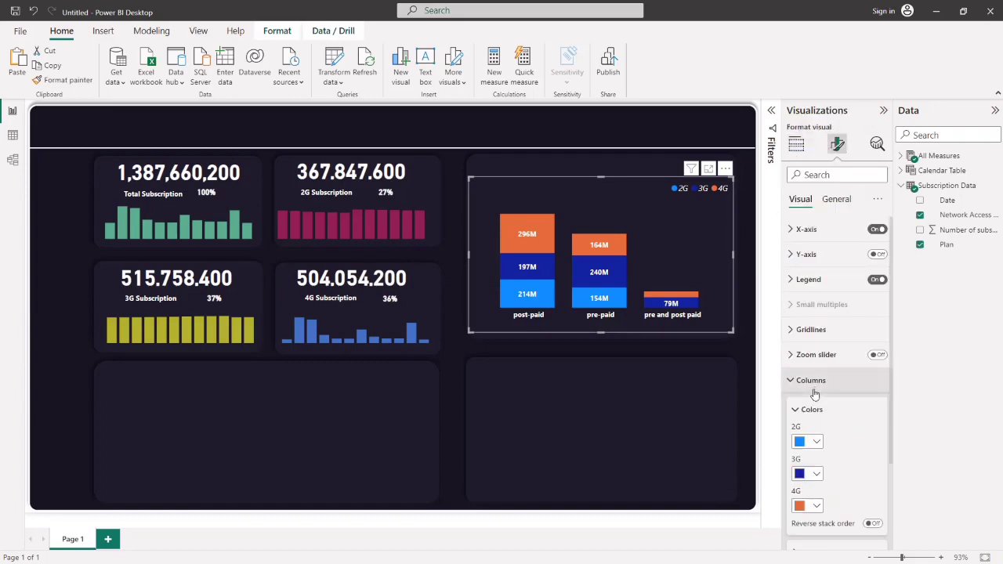
left_click(815, 507)
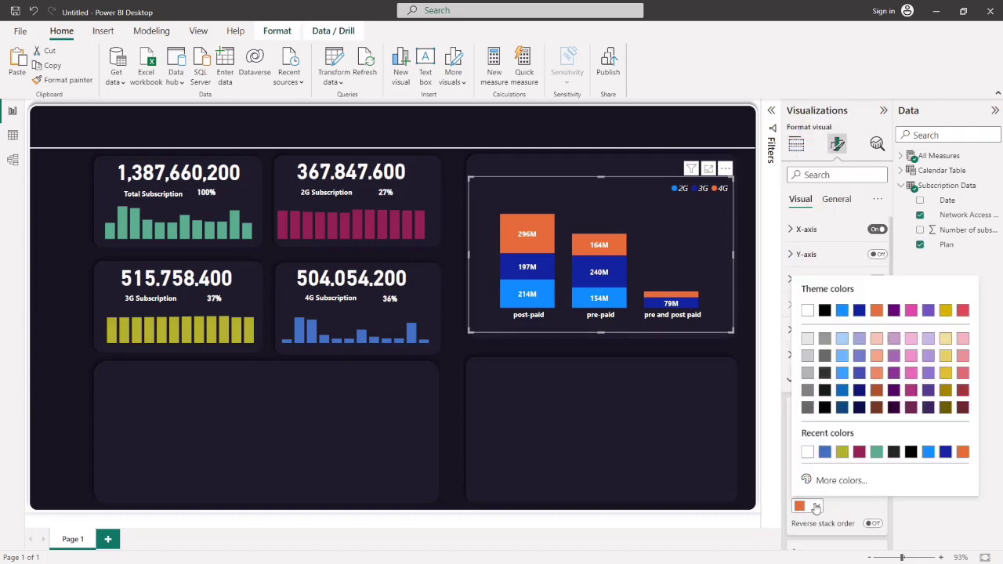
- Recolour the stacked column chart's series: 4G olive yellow, 3G maroon and 2G green #5AAE8C
left_click(842, 452)
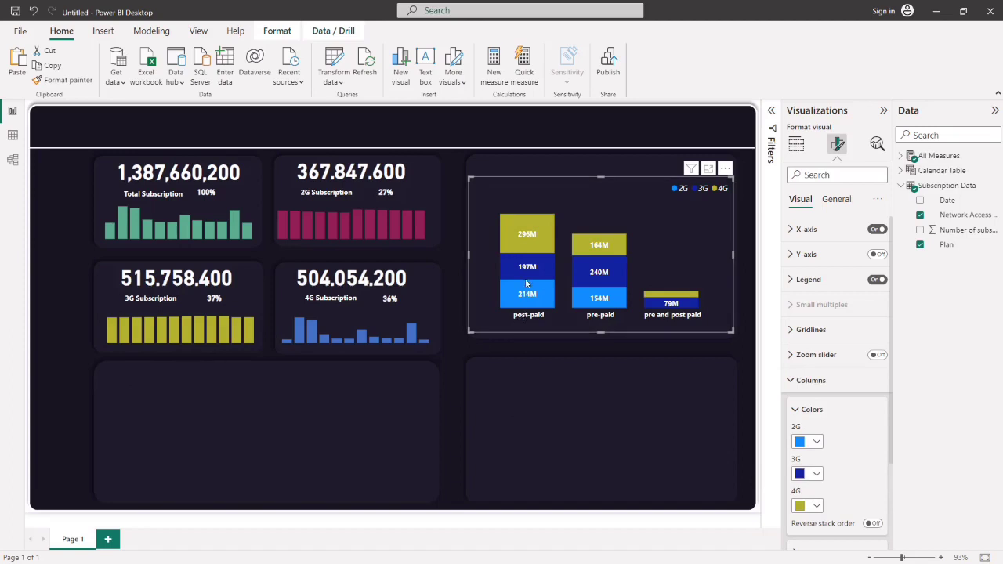
left_click(816, 474)
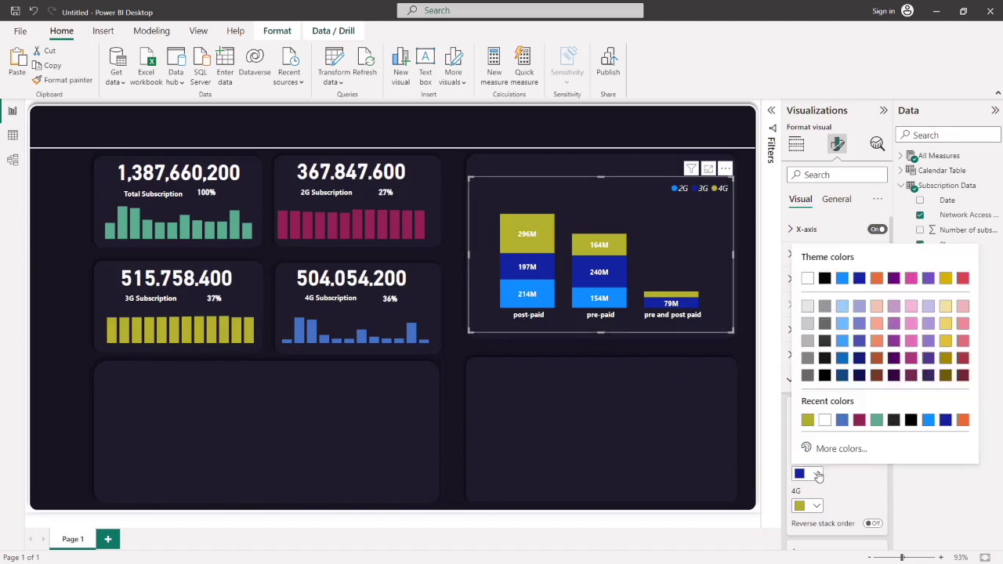
left_click(860, 421)
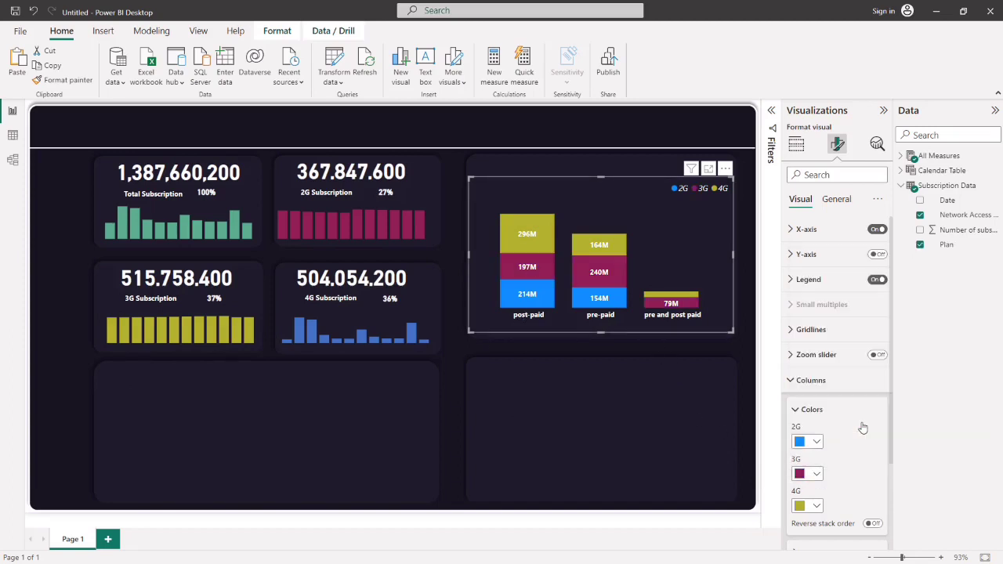
left_click(537, 302)
left_click(536, 303)
left_click(814, 444)
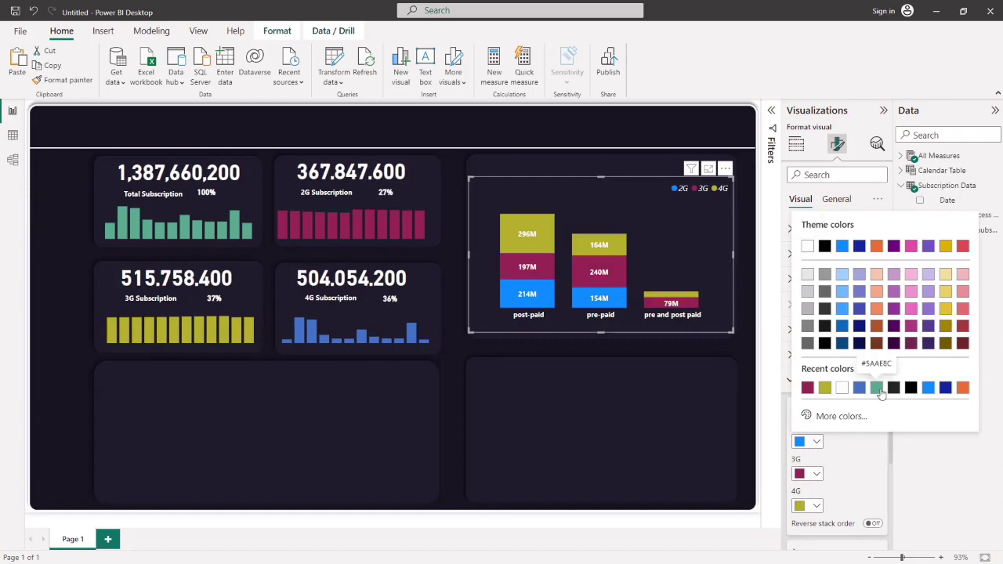
left_click(878, 387)
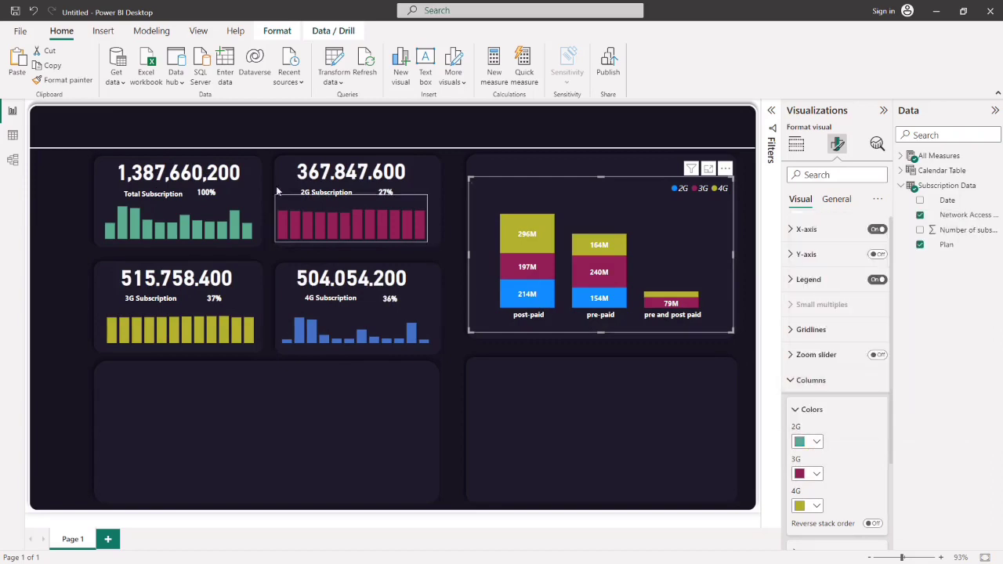
- Move the stacked column chart slightly down within its card to leave room above it
left_click(441, 350)
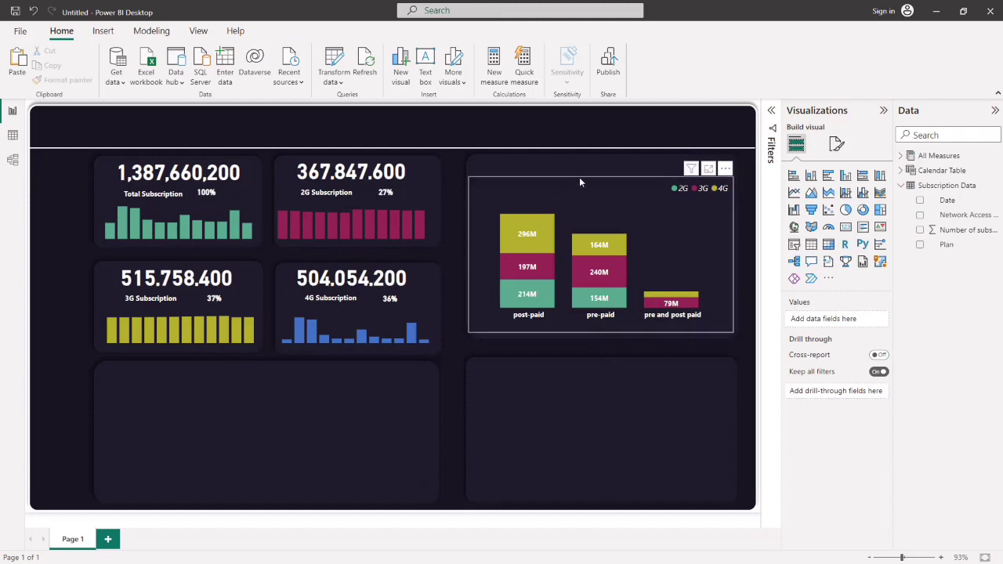
mouse_move(619, 203)
left_mouse_down()
mouse_move(626, 210)
mouse_move(618, 201)
left_mouse_up()
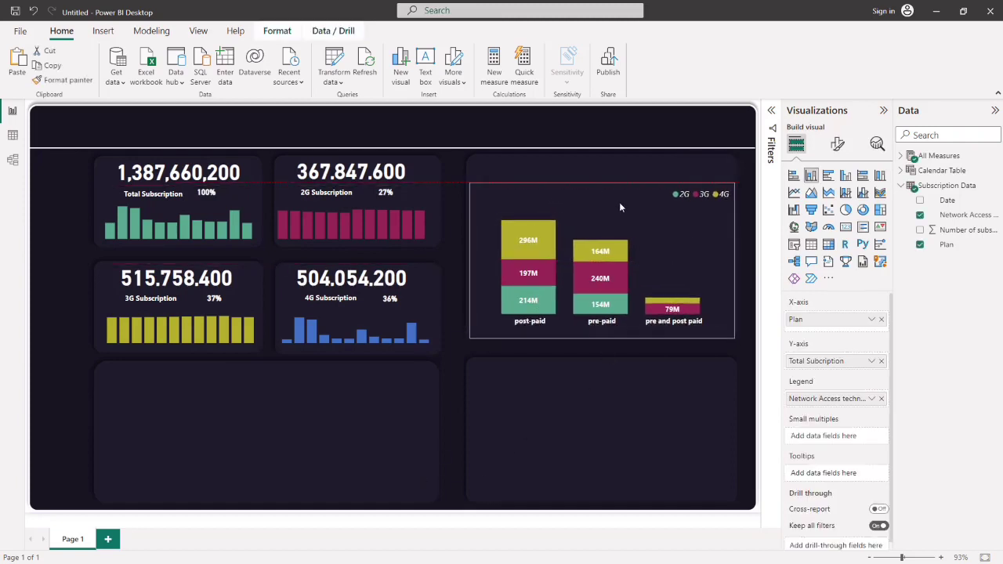
left_click(447, 260)
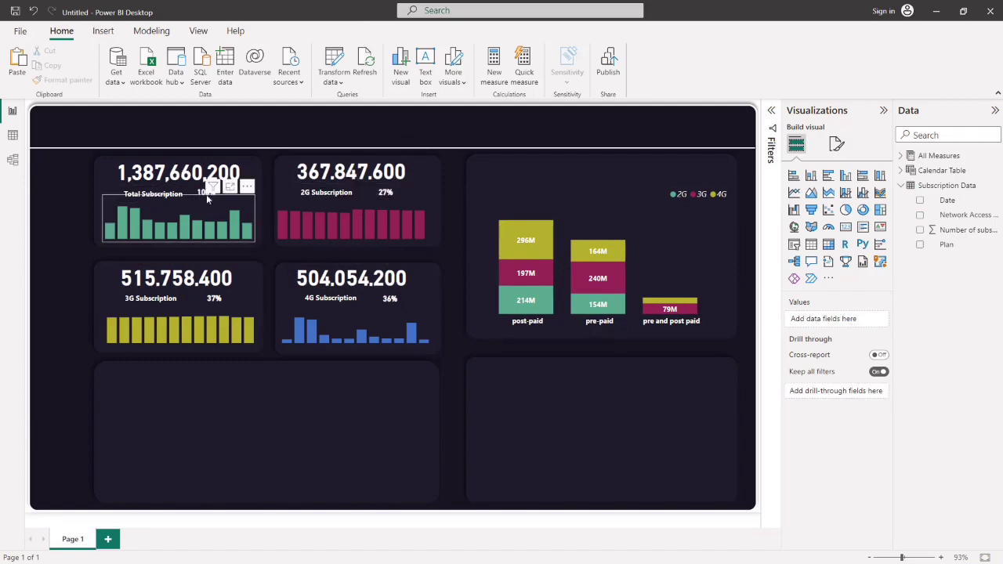
- Duplicate the "4G Subscription" label and place the copy above the stacked column chart
left_click(299, 295)
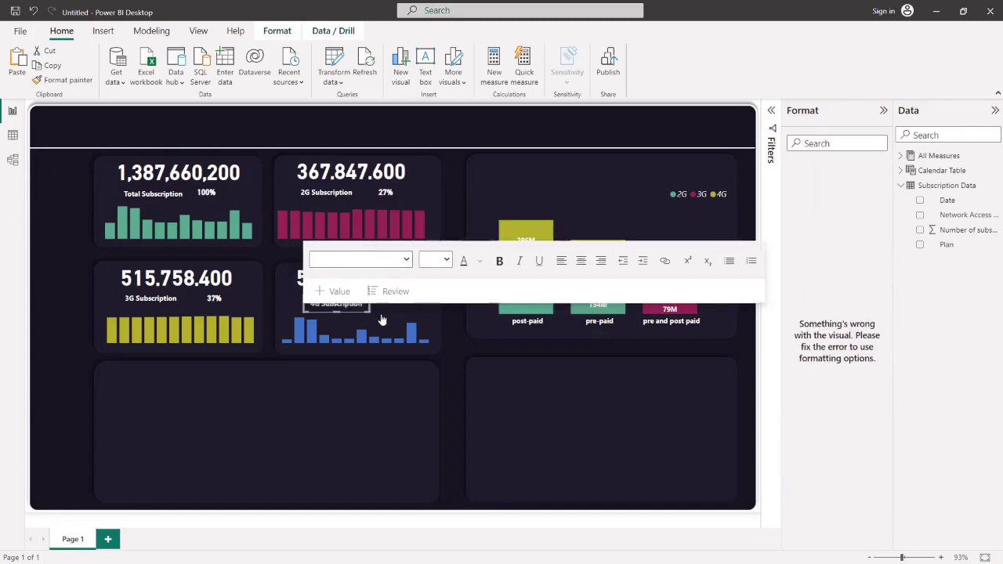
left_click_drag(354, 307, 526, 185)
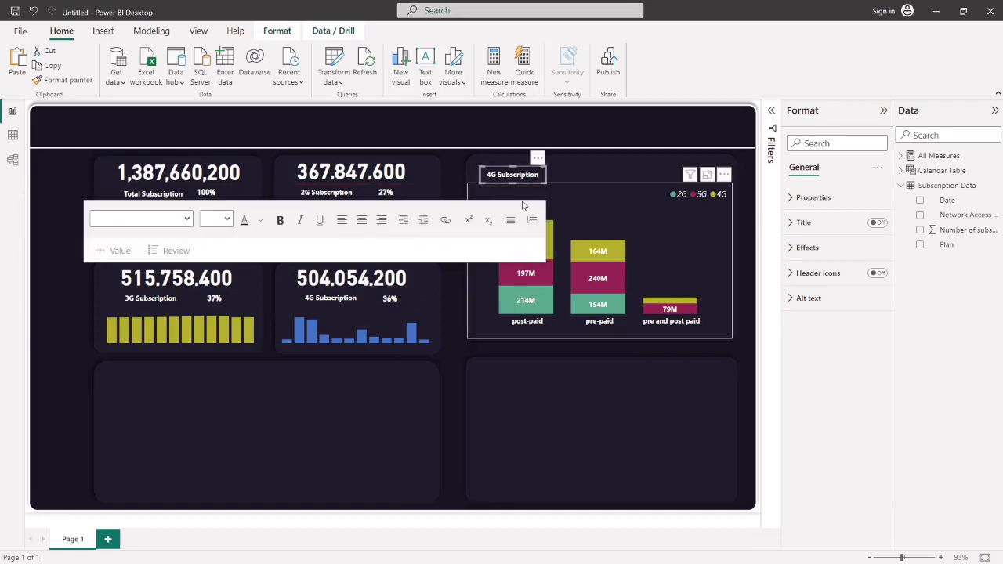
left_click(450, 163)
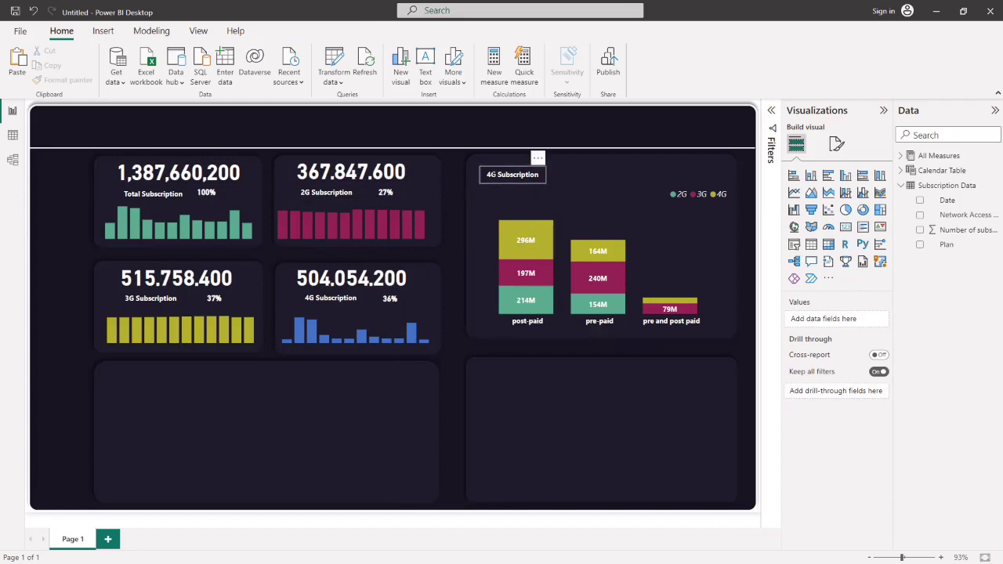
- Change the copied label's text to "Subscription By Plans and Network Types"
left_click(500, 174)
key("BackSpace")
key("BackSpace")
key("BackSpace")
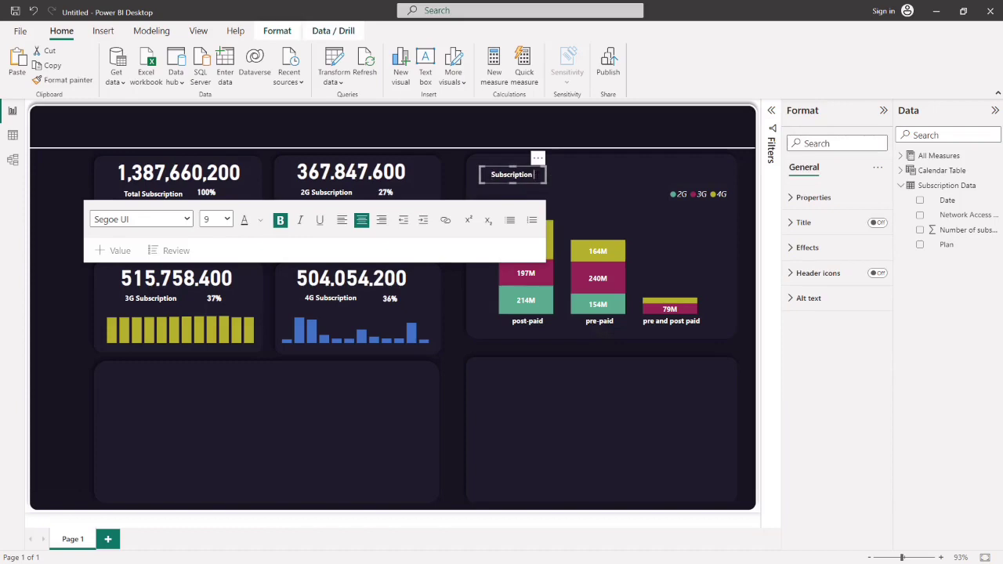
type("By")
key("ctrl+a")
type("Plans a")
type("nd")
type(" Networ")
type("k")
type(" Types")
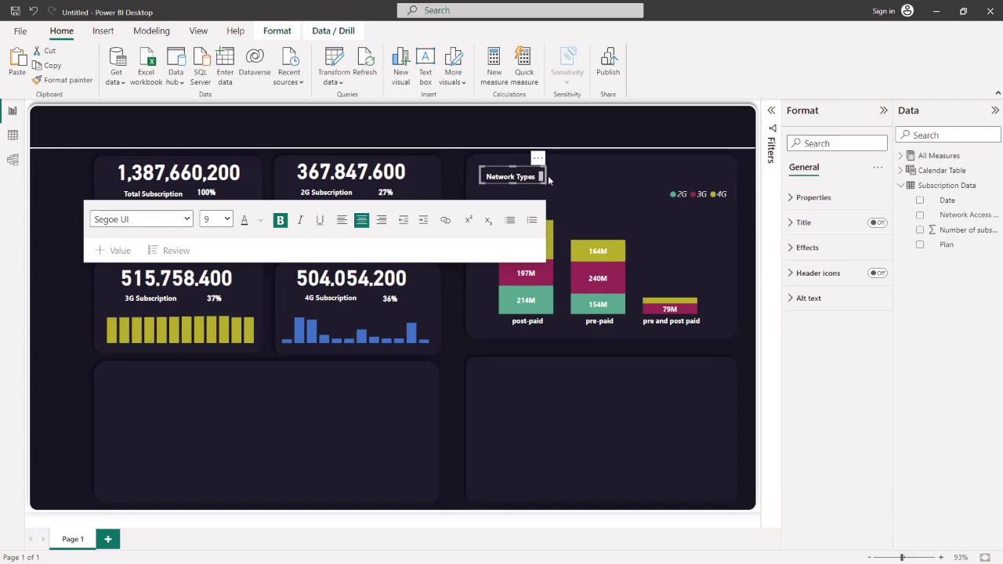
- Widen the chart title's text box to fit on one line and set its font size to 14
left_click_drag(548, 176, 689, 167)
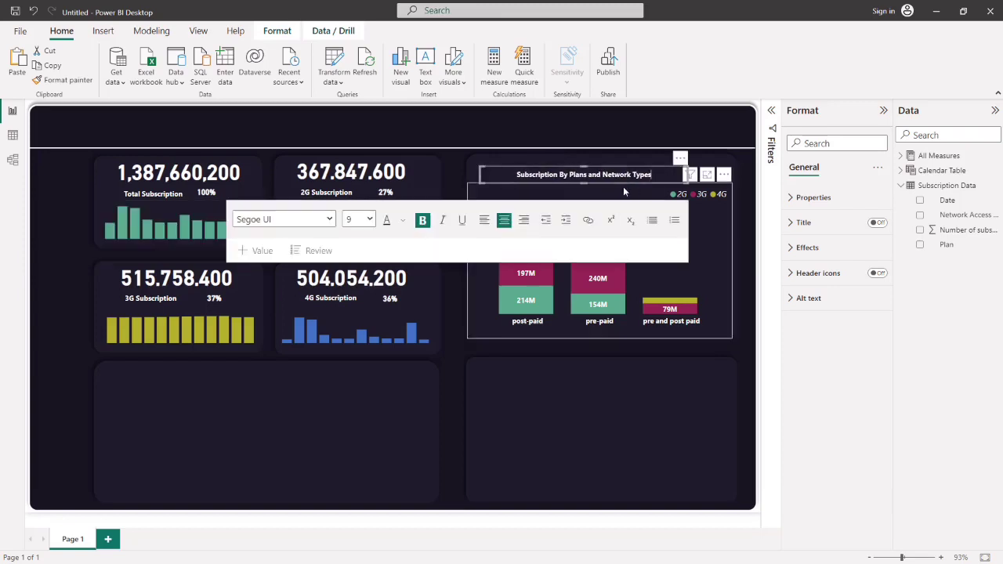
left_click_drag(613, 170, 624, 170)
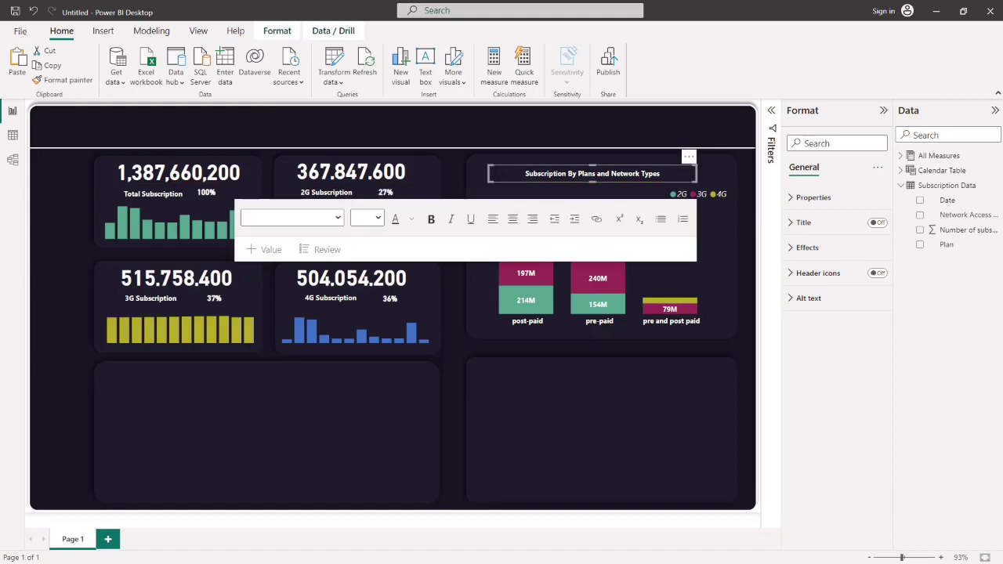
key("ctrl+a")
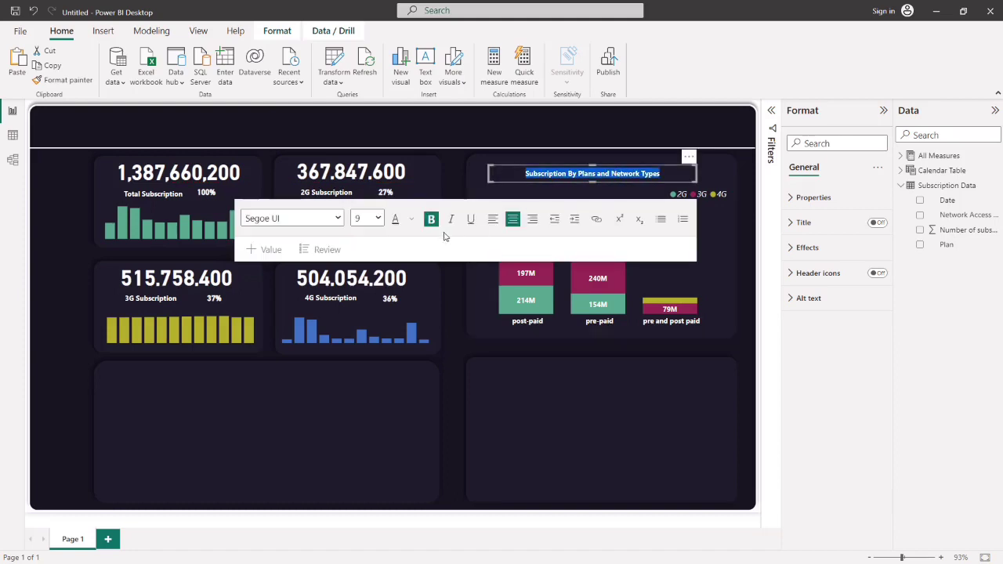
left_click(378, 219)
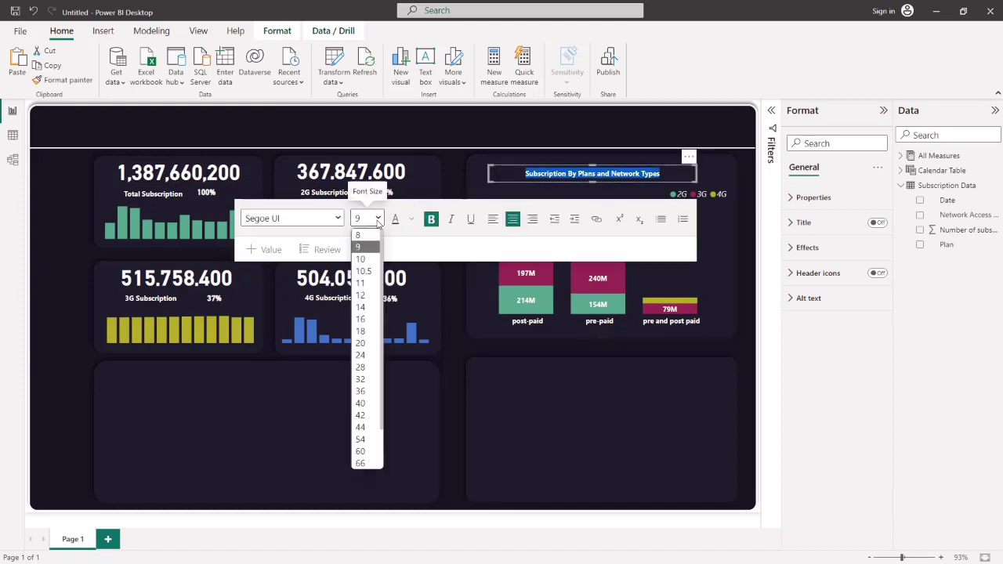
left_click(361, 306)
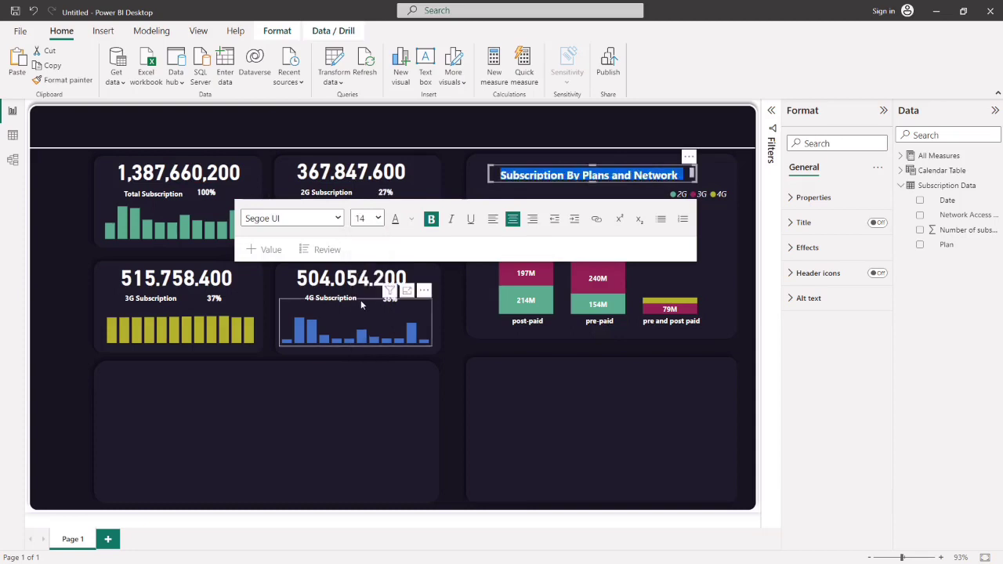
- Enlarge the chart title's text box until the full title fits, and move it up to the card's upper edge
left_click(455, 163)
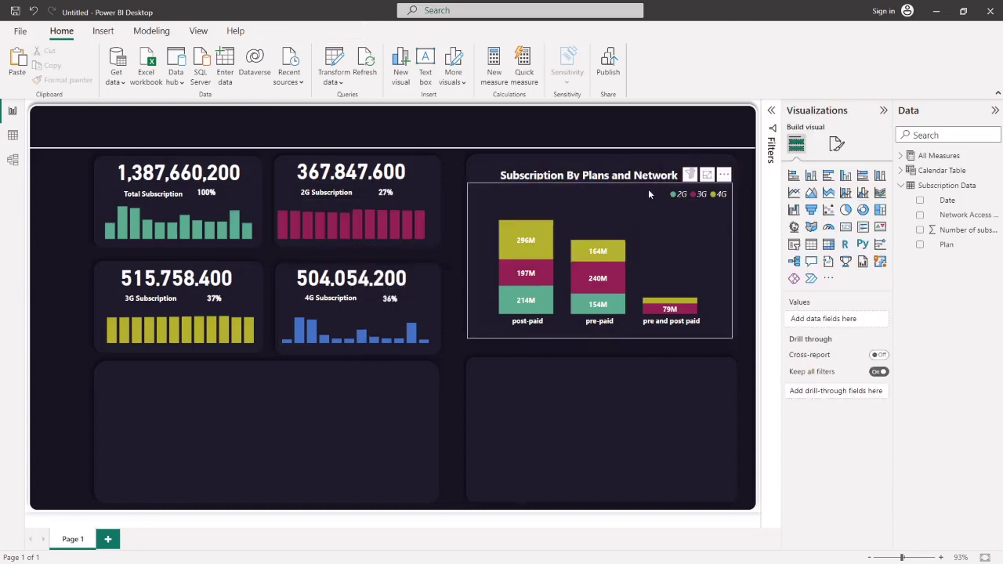
left_click(696, 174)
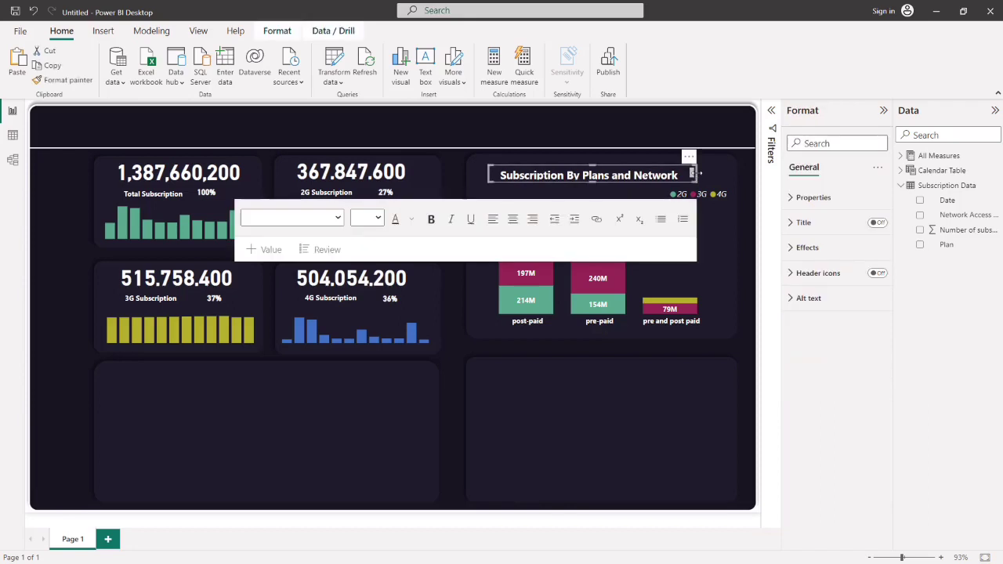
left_click_drag(697, 174, 731, 171)
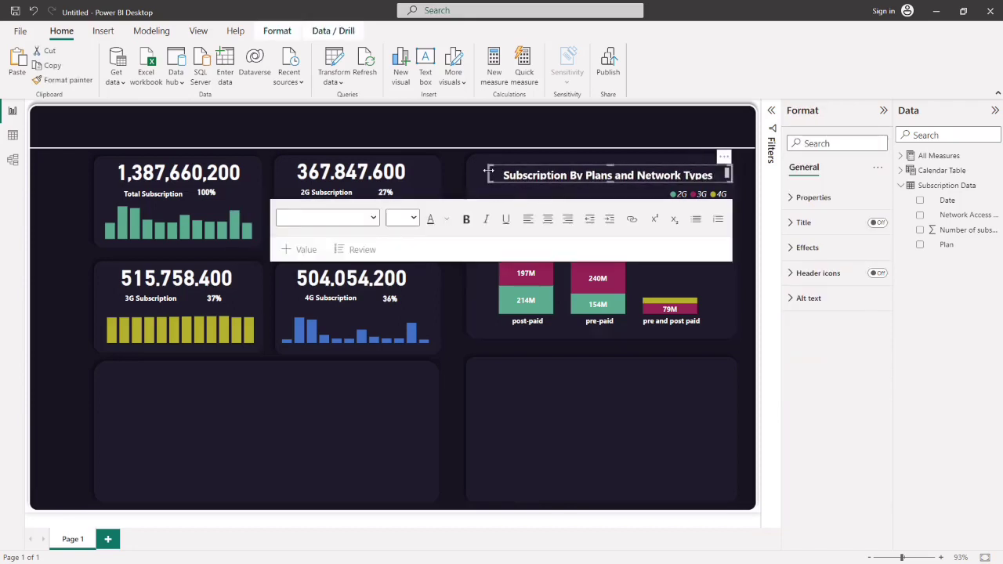
left_click_drag(489, 171, 473, 177)
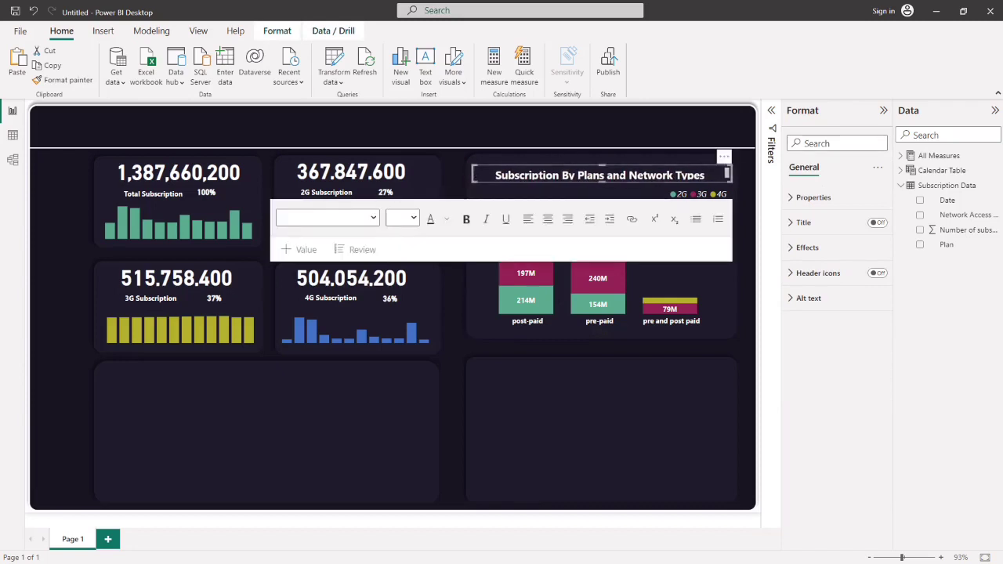
left_click(602, 190)
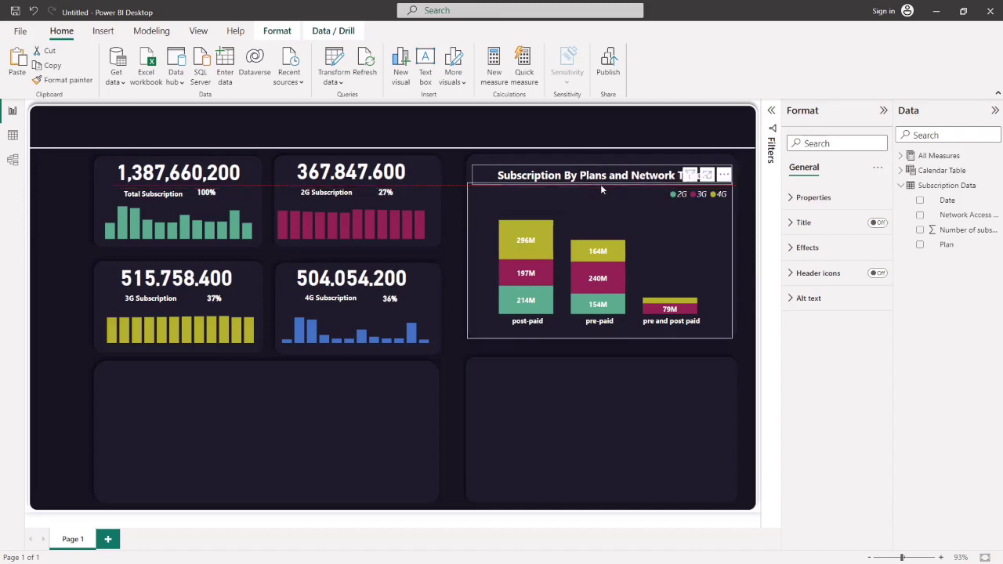
left_click(600, 185)
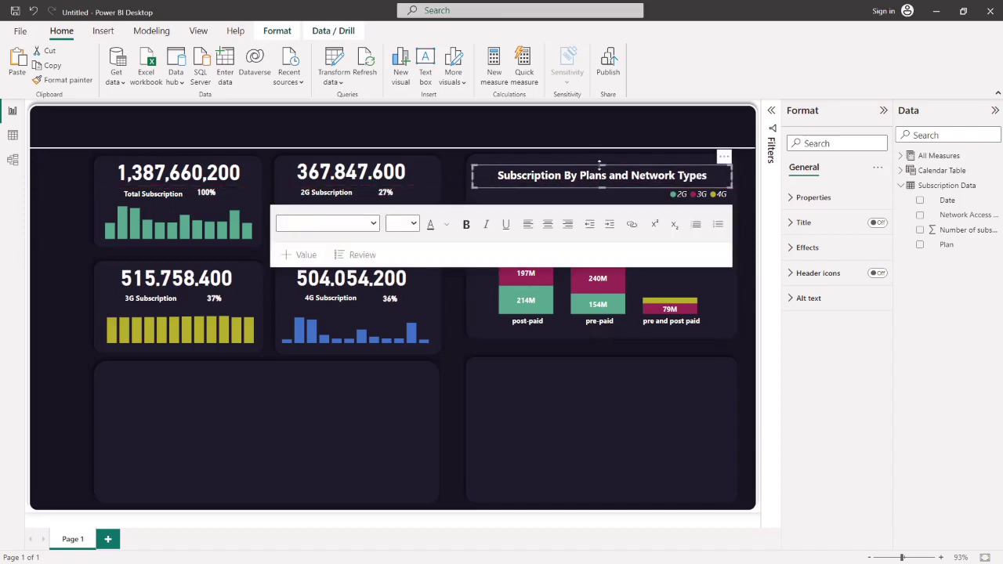
left_click_drag(601, 164, 599, 176)
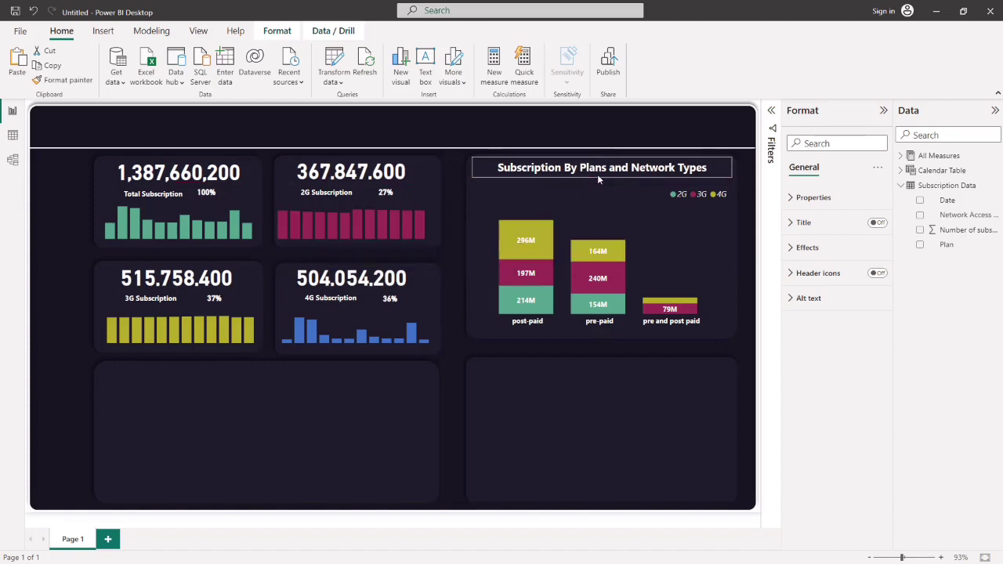
left_click(598, 179)
left_click(461, 161)
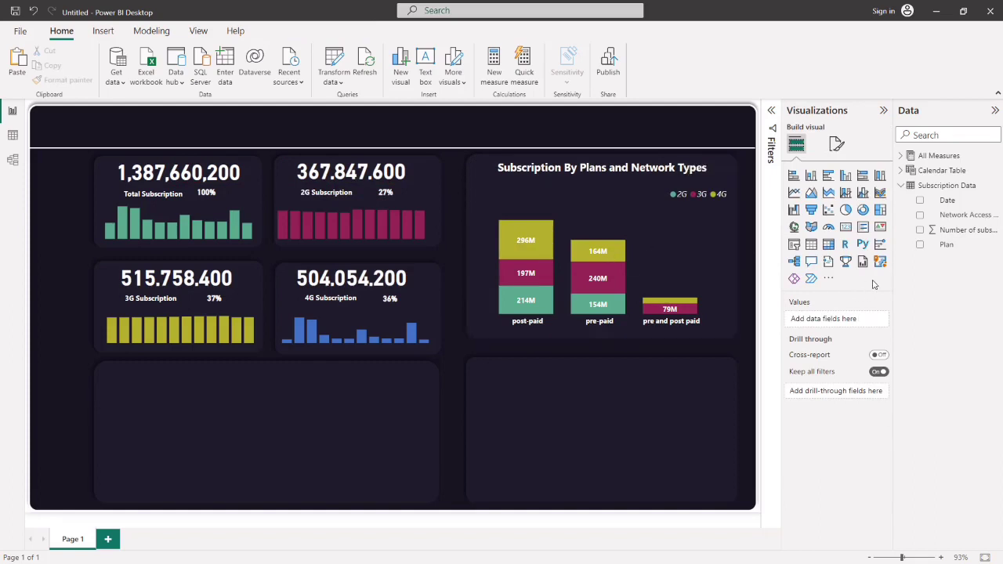
- Insert a stacked bar chart and size it to fill the empty card below the stacked column chart, leaving space for a title
left_click(794, 175)
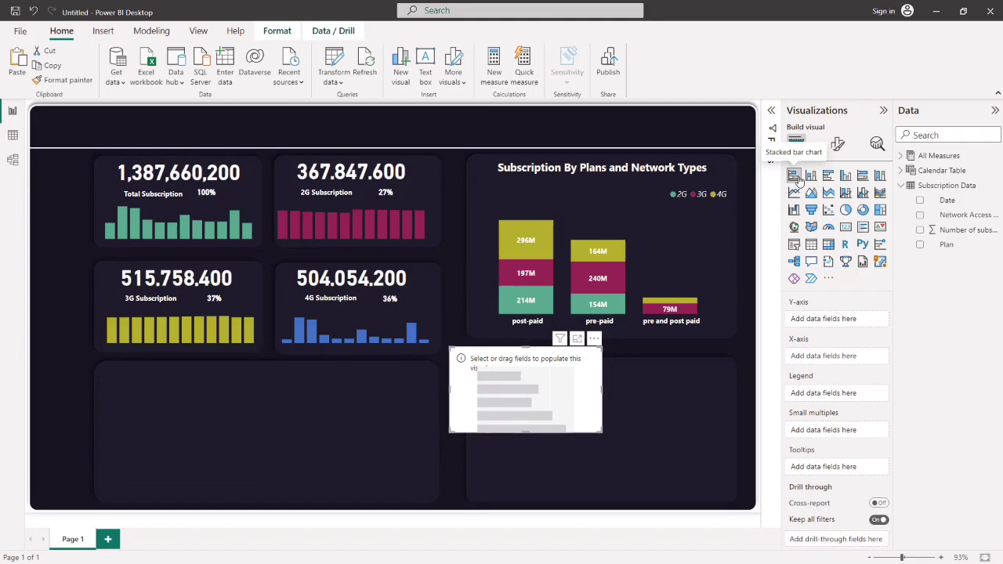
left_click_drag(522, 402, 556, 495)
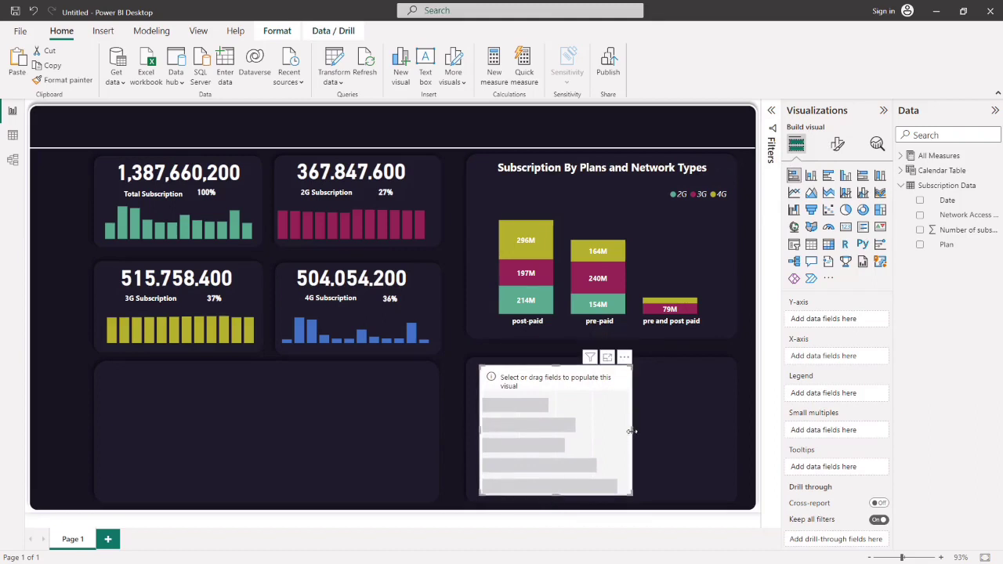
left_click_drag(632, 432, 729, 445)
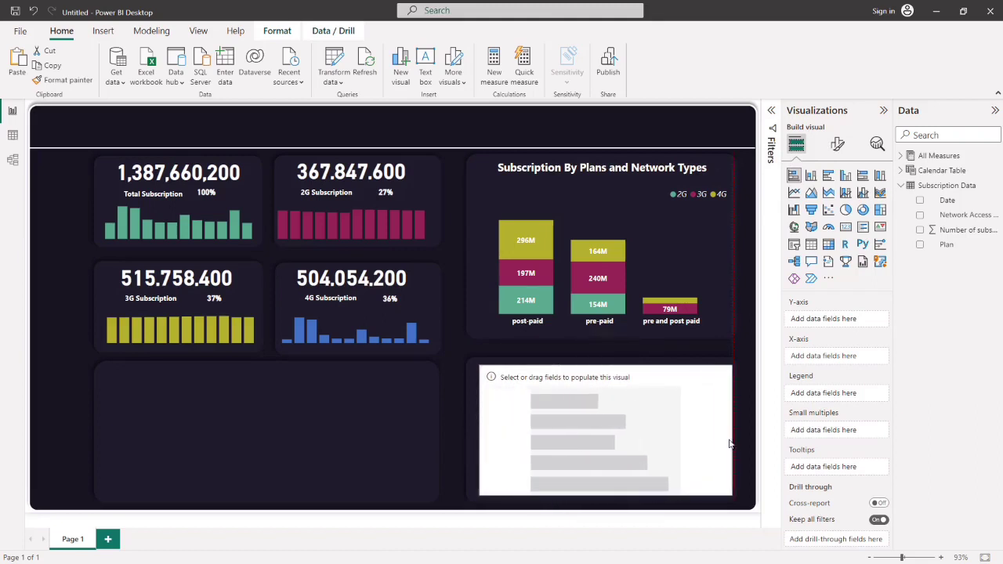
left_click(605, 363)
left_click(609, 372)
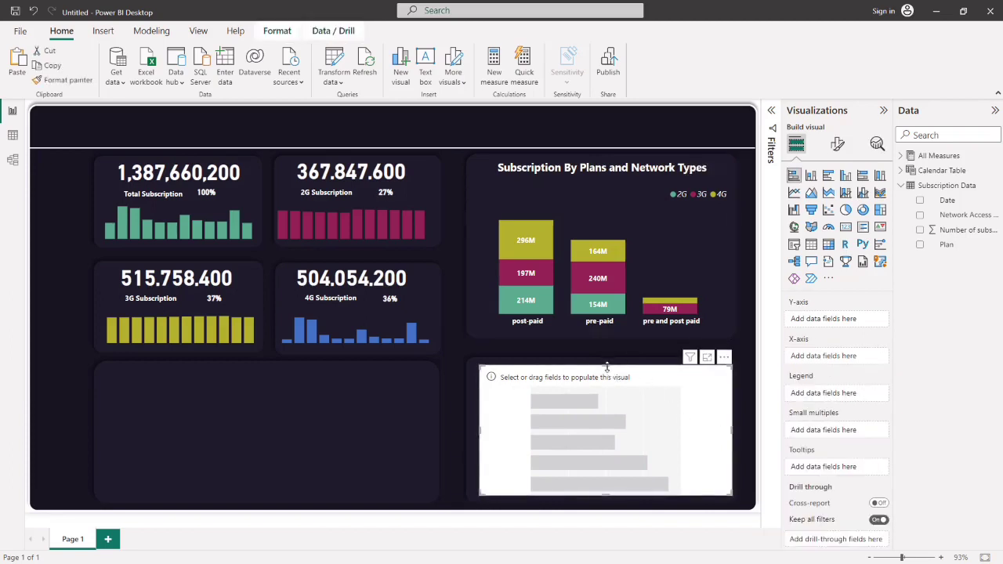
left_click_drag(606, 365, 605, 376)
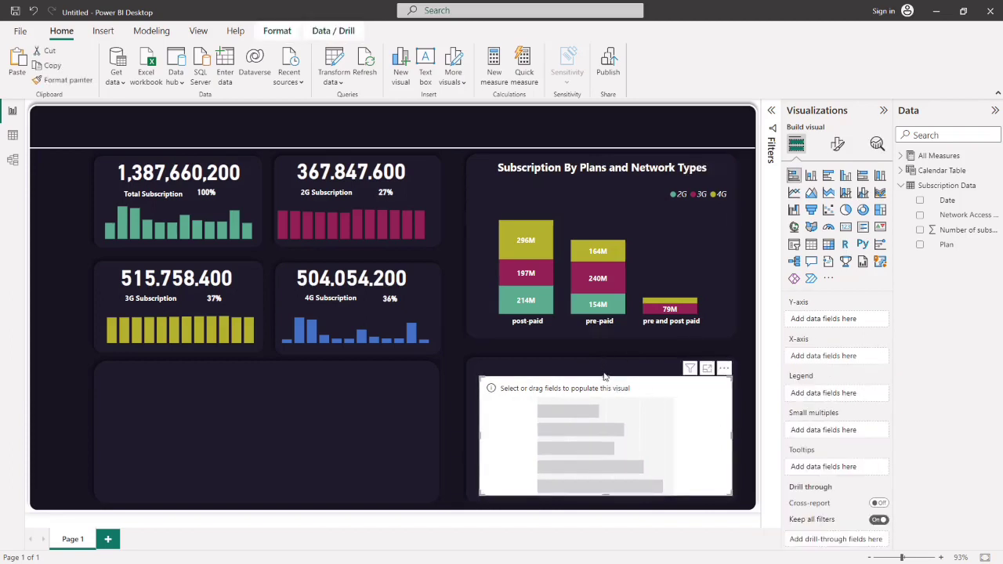
- Assign the Quarters field from Calendar Table to the stacked bar chart's Y-axis
left_click(902, 186)
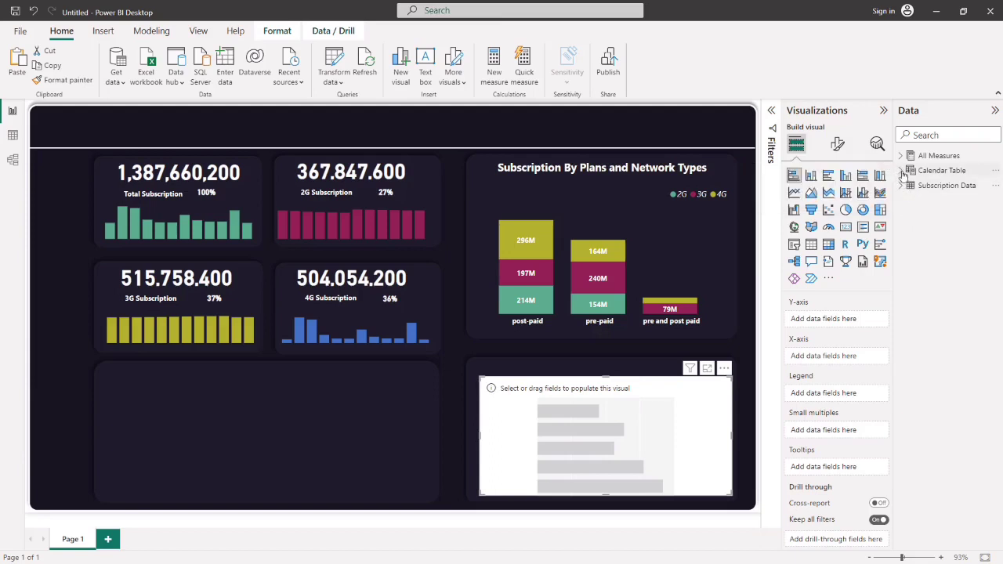
left_click(902, 171)
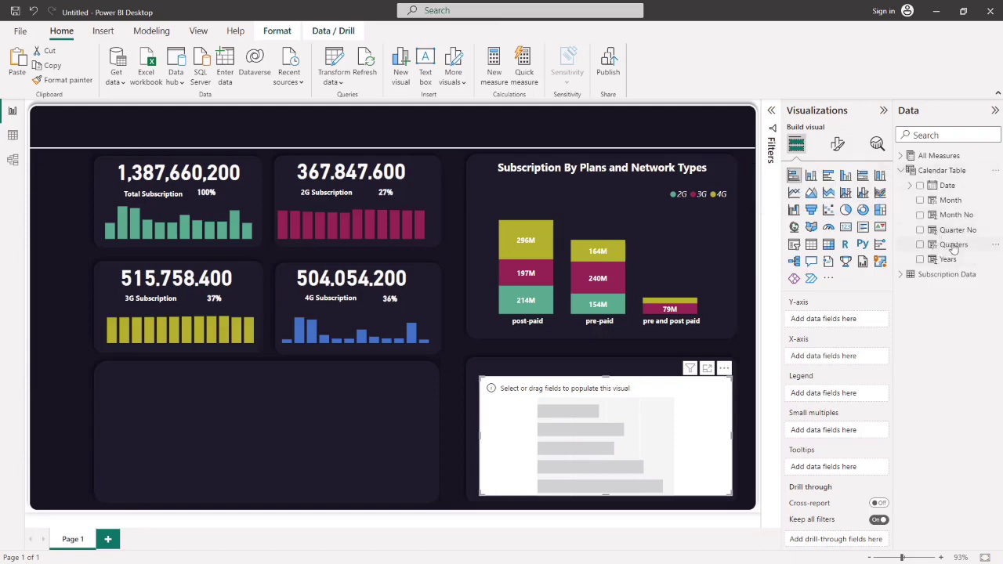
left_click_drag(954, 248, 835, 320)
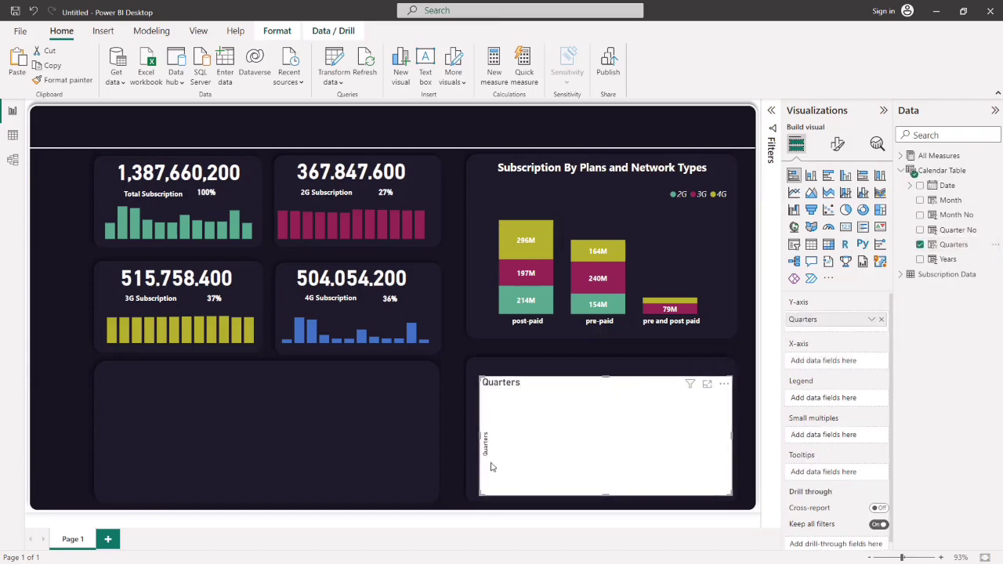
- Assign the Total Subcription measure from All Measures to the stacked bar chart's X-axis
left_click(902, 170)
left_click(901, 156)
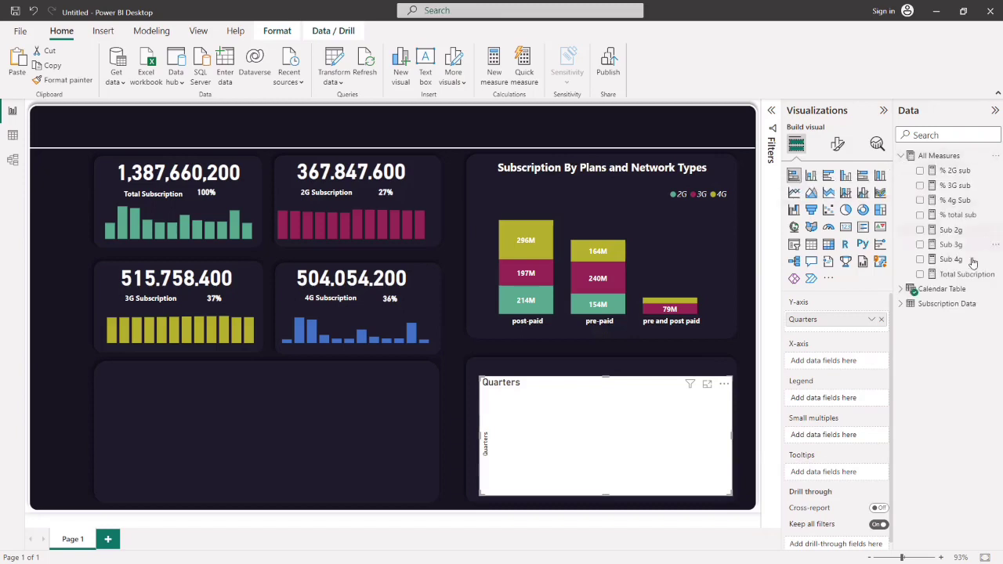
left_click_drag(961, 274, 833, 362)
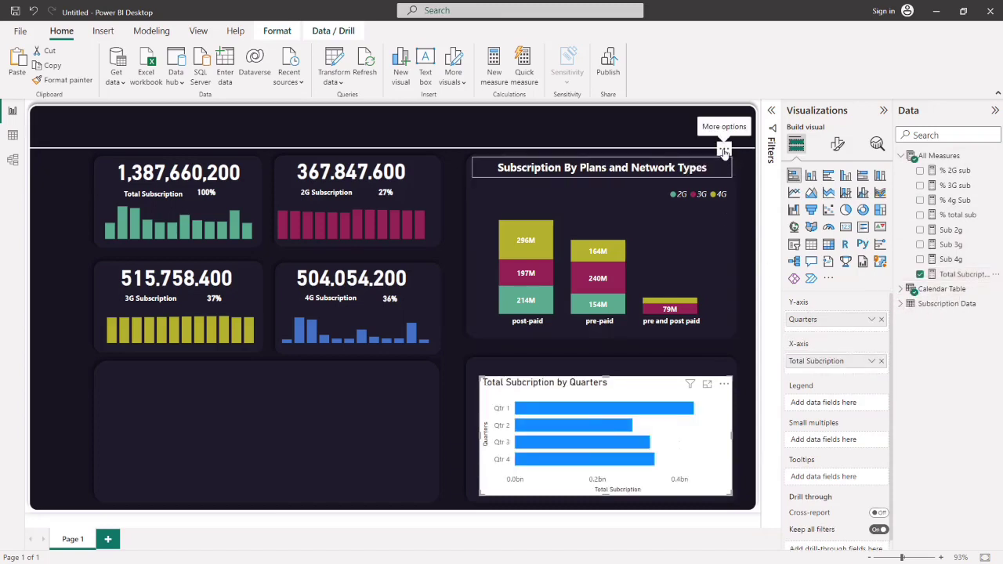
- Turn off the background of the quarterly stacked bar chart so the dark card shows through
left_click(837, 146)
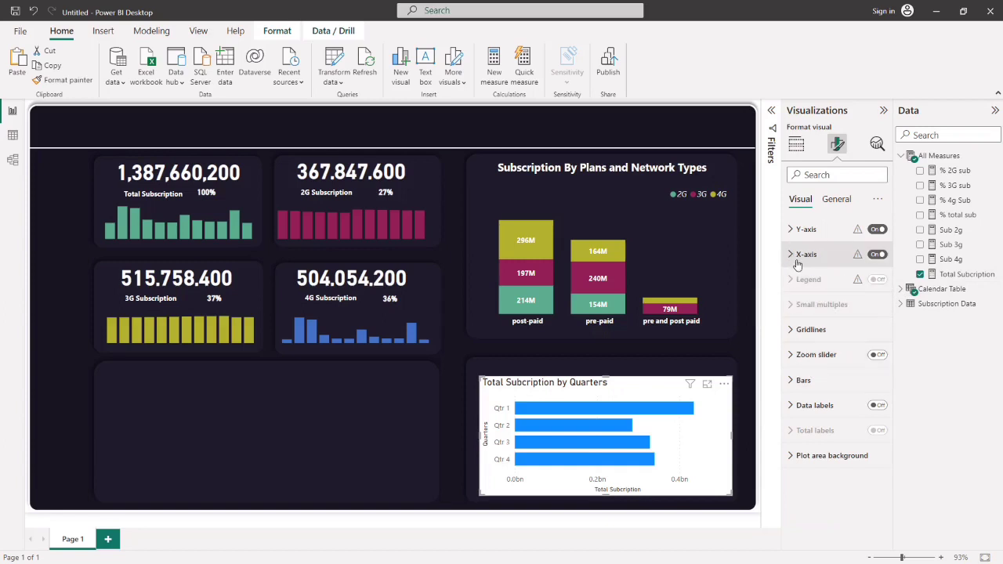
left_click(835, 199)
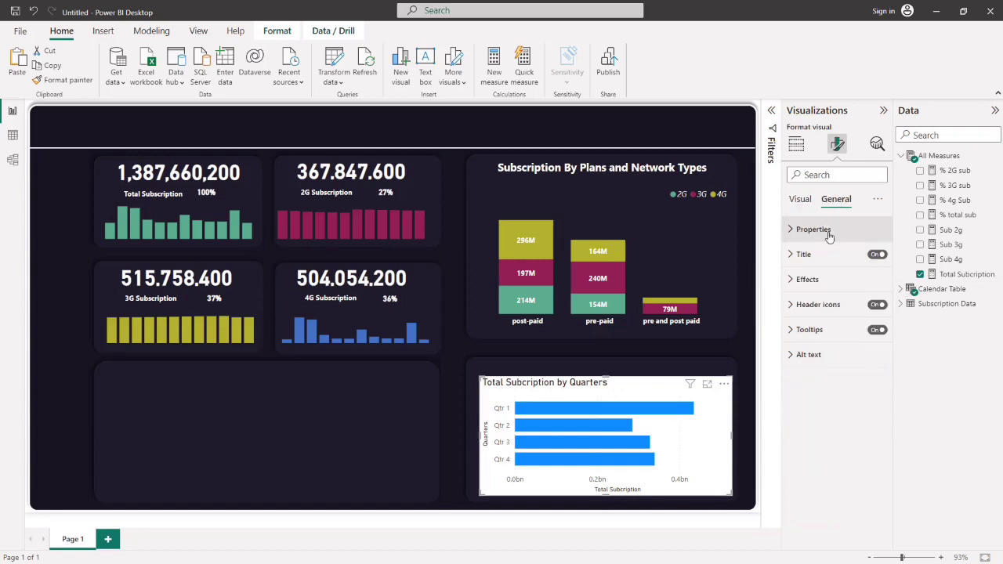
left_click(812, 280)
left_click(873, 309)
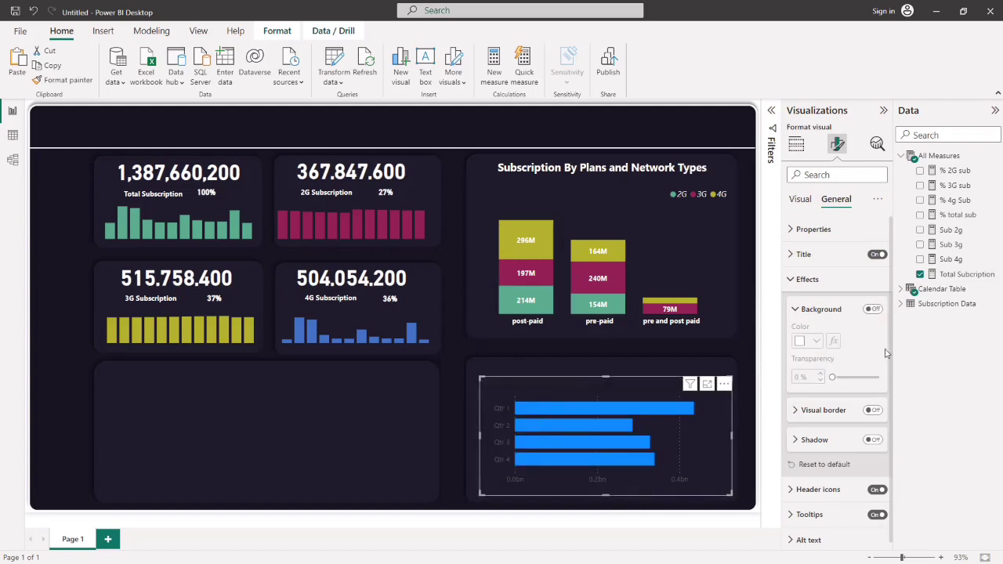
left_click(796, 309)
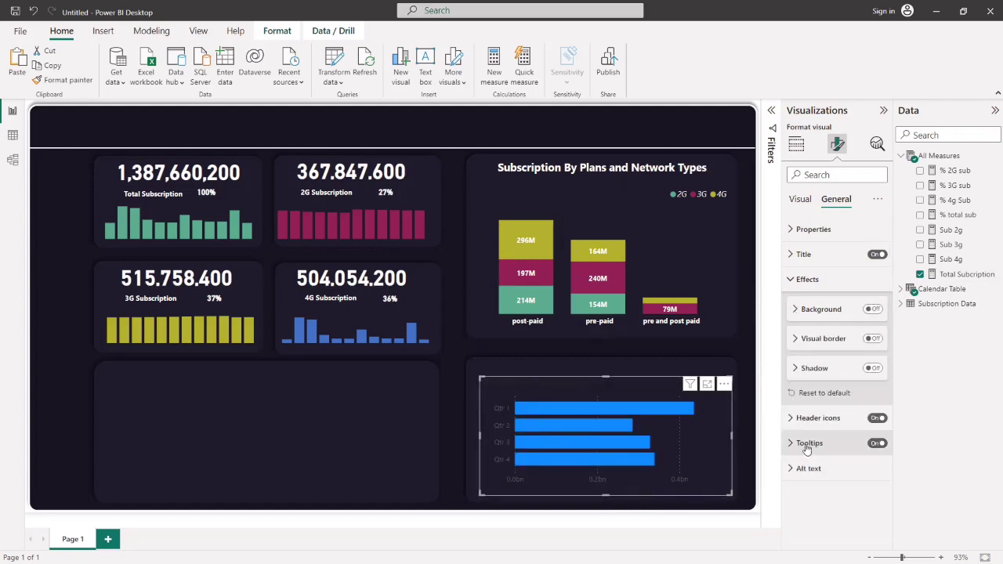
- Turn off the vertical gridlines of the quarterly stacked bar chart
left_click(806, 202)
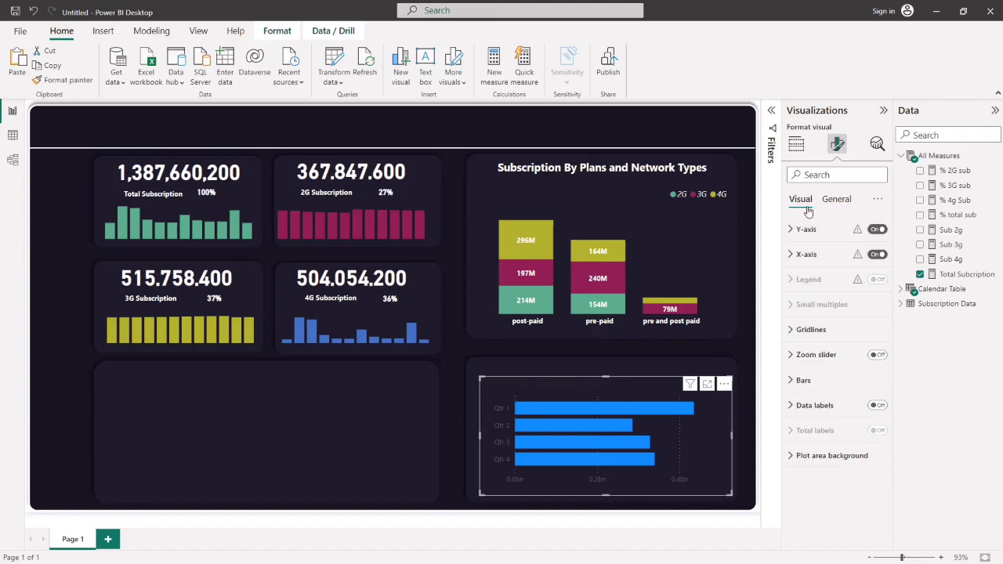
left_click(791, 332)
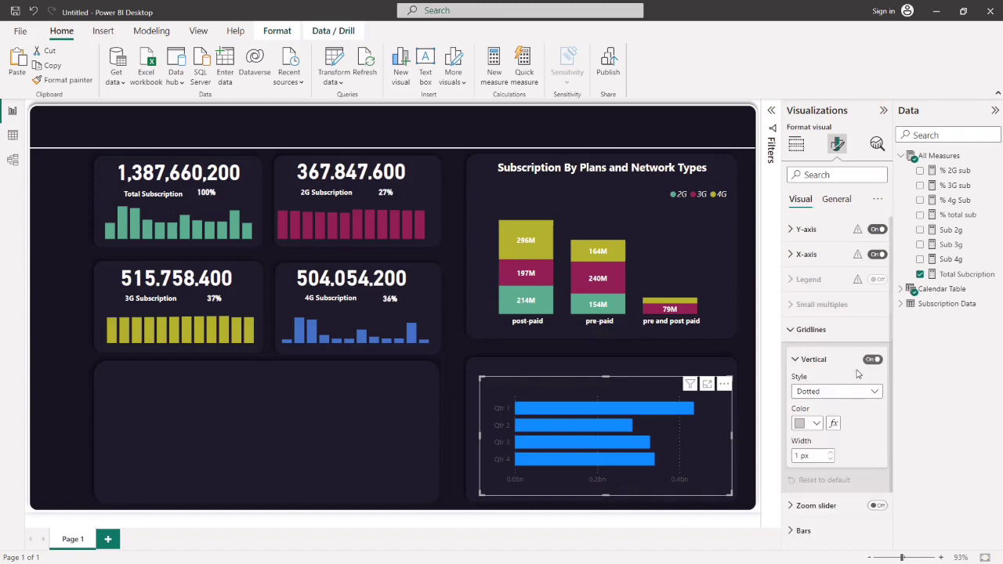
left_click(872, 359)
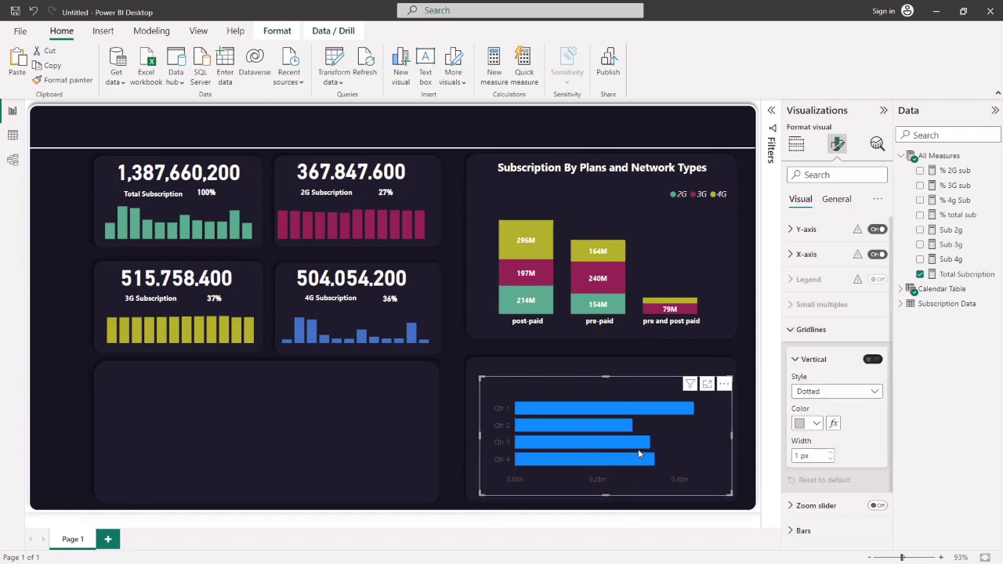
left_click(797, 330)
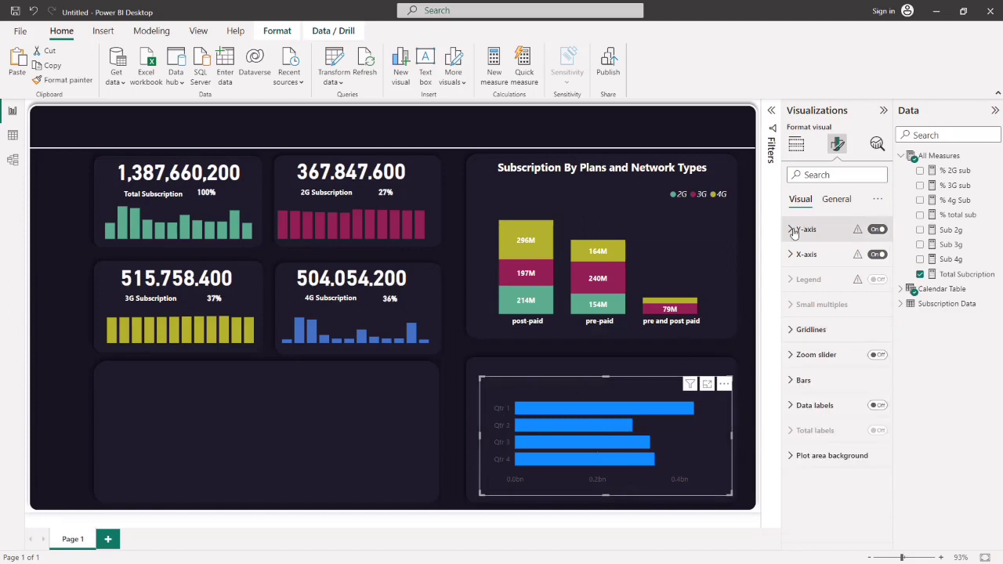
- Format the bar chart's Y-axis quarter labels in white and bold
left_click(793, 229)
left_click(817, 342)
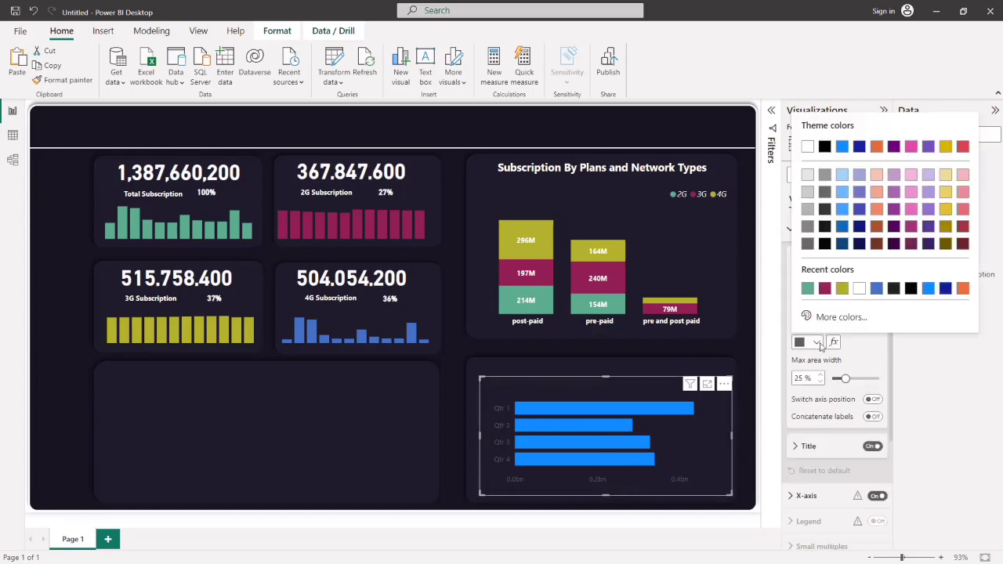
left_click(859, 288)
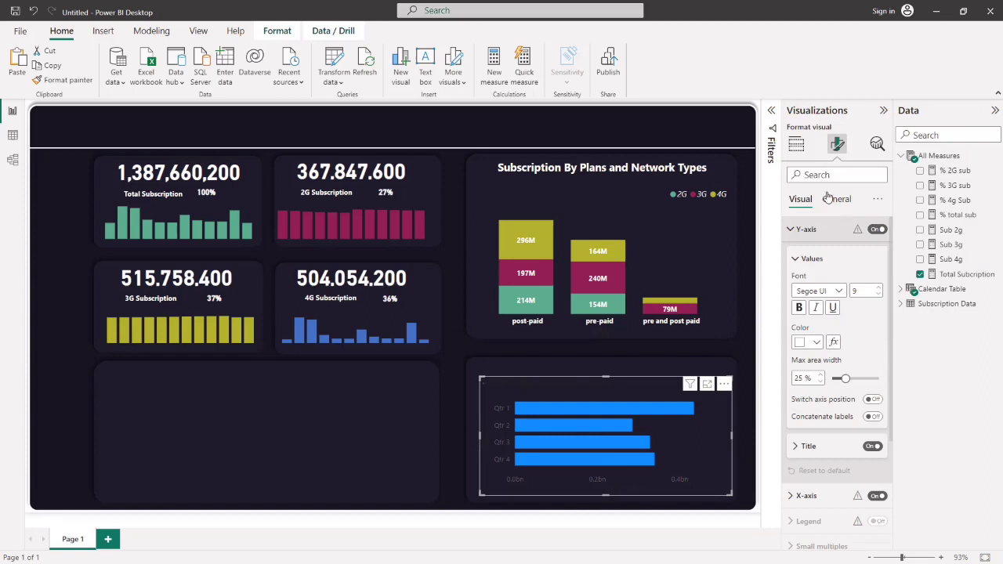
left_click(799, 308)
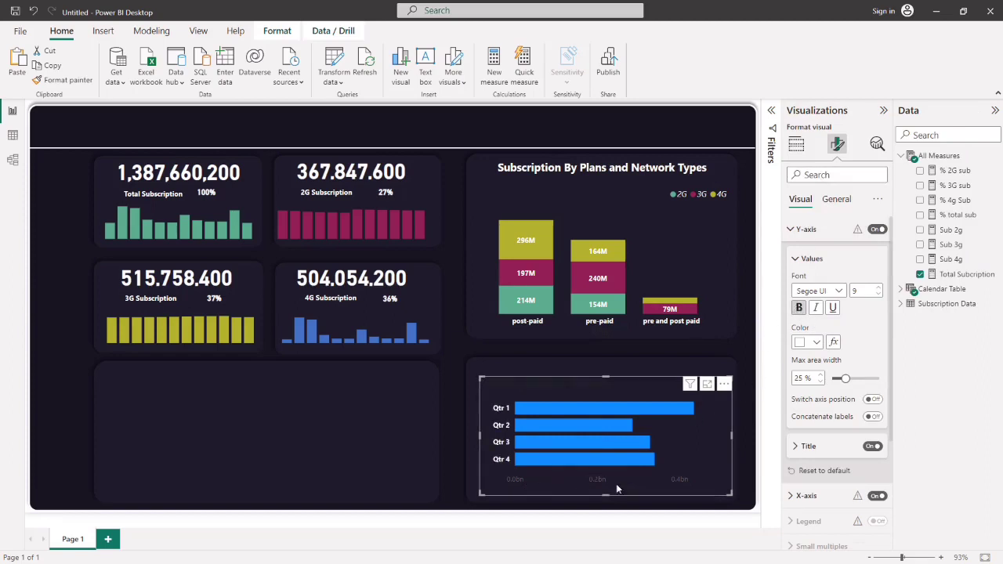
left_click(795, 259)
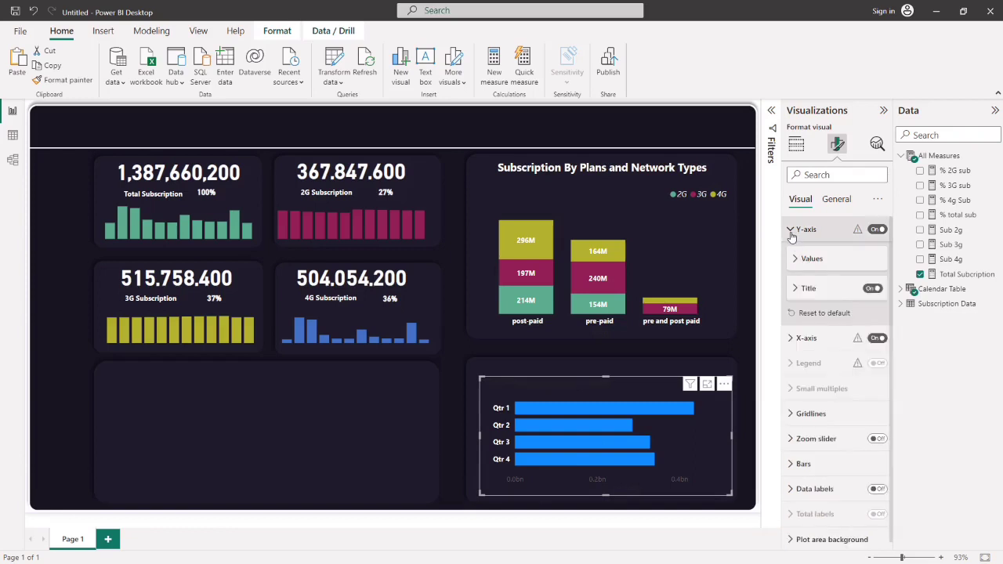
left_click(791, 230)
- Turn off the bar chart's X-axis title and hide the entire X-axis
left_click(790, 254)
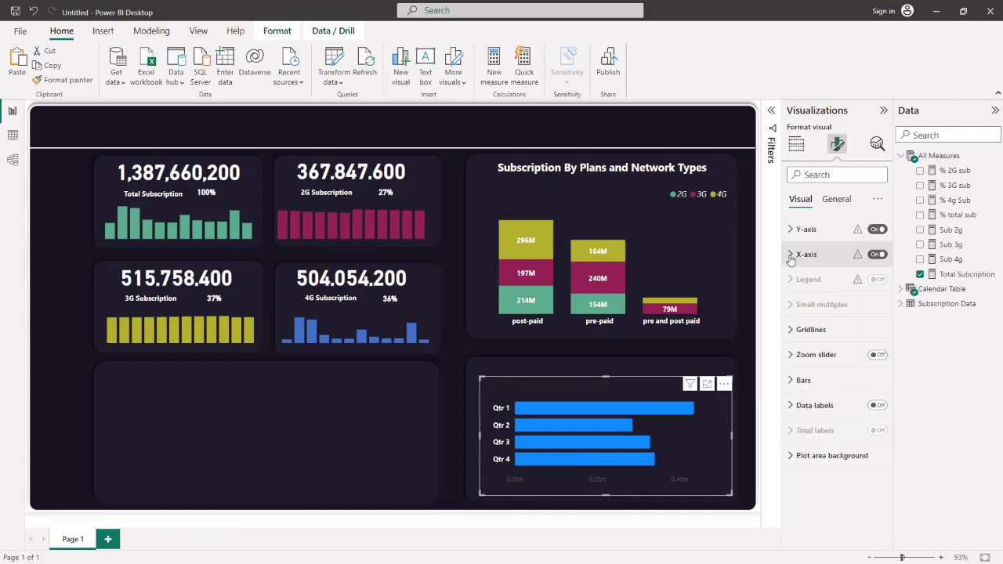
left_click(807, 415)
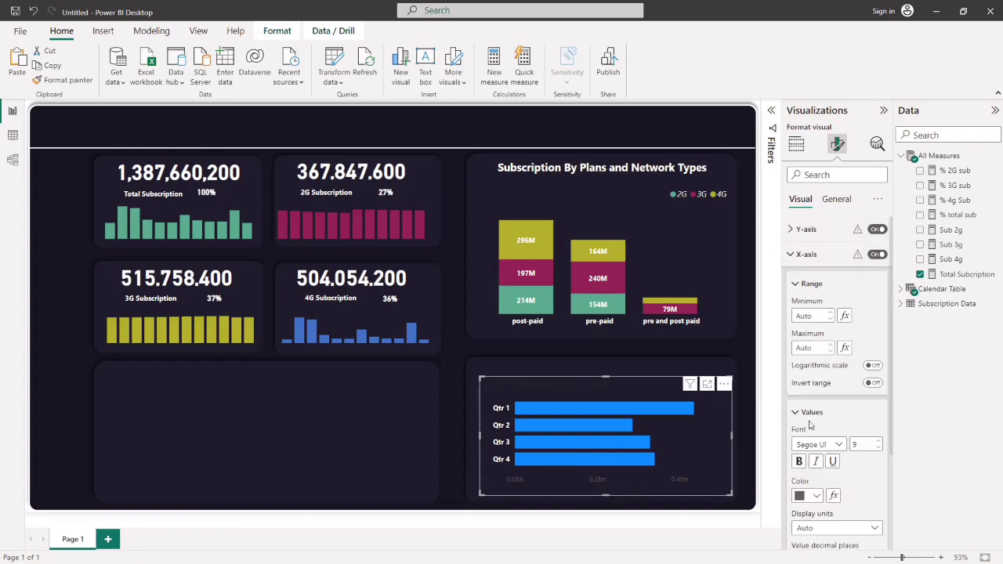
scroll(830, 396, "down", 1)
scroll(830, 396, "down", 2)
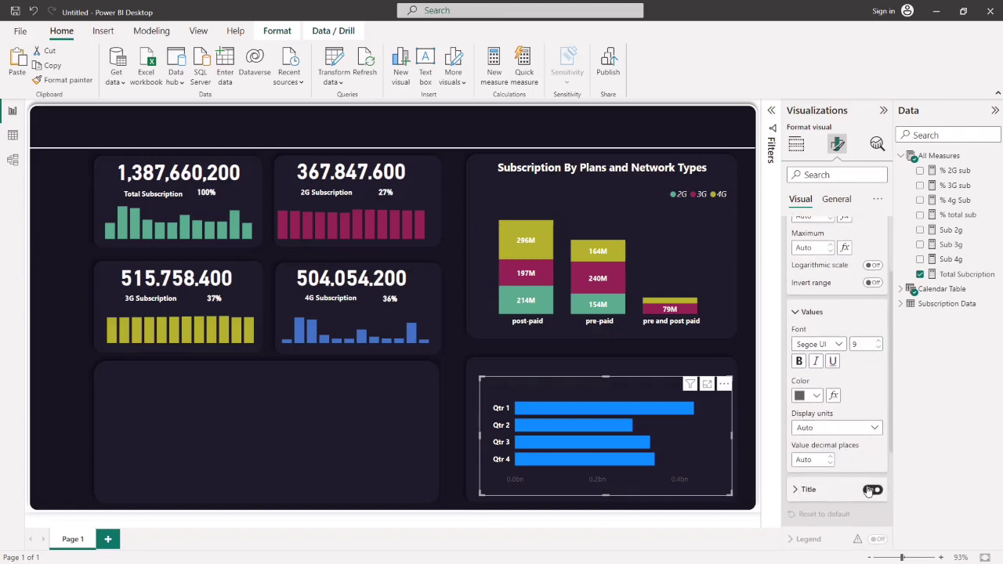
left_click(870, 489)
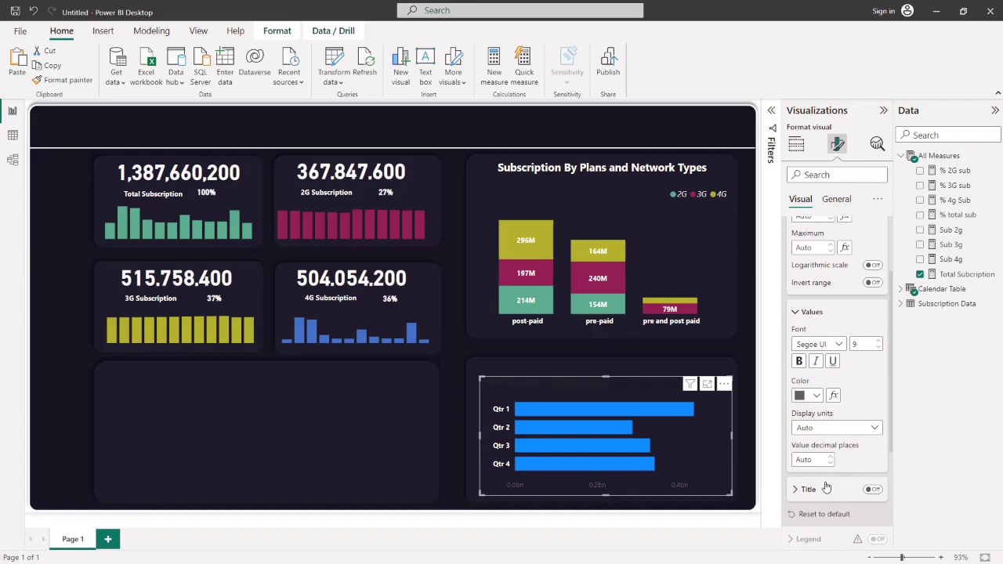
left_click(800, 314)
scroll(801, 305, "up", 2)
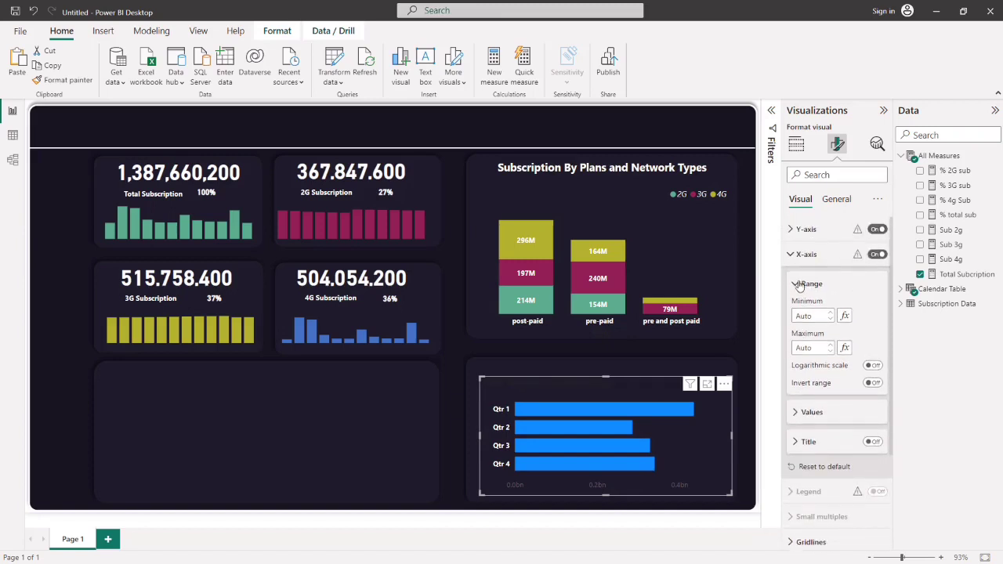
left_click(798, 256)
left_click(876, 256)
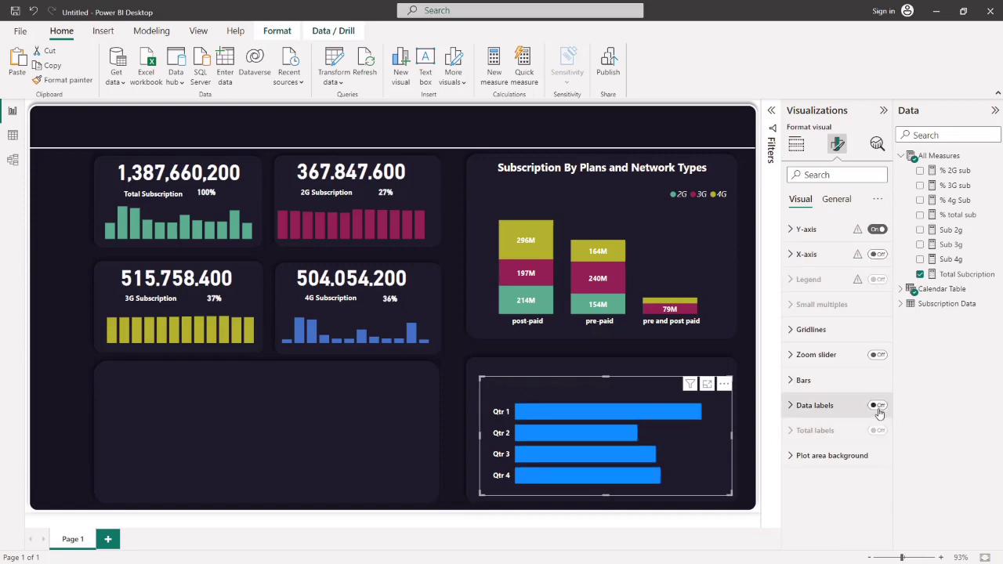
- Turn on data labels for the quarterly bar chart and set their display units to Millions
left_click(877, 407)
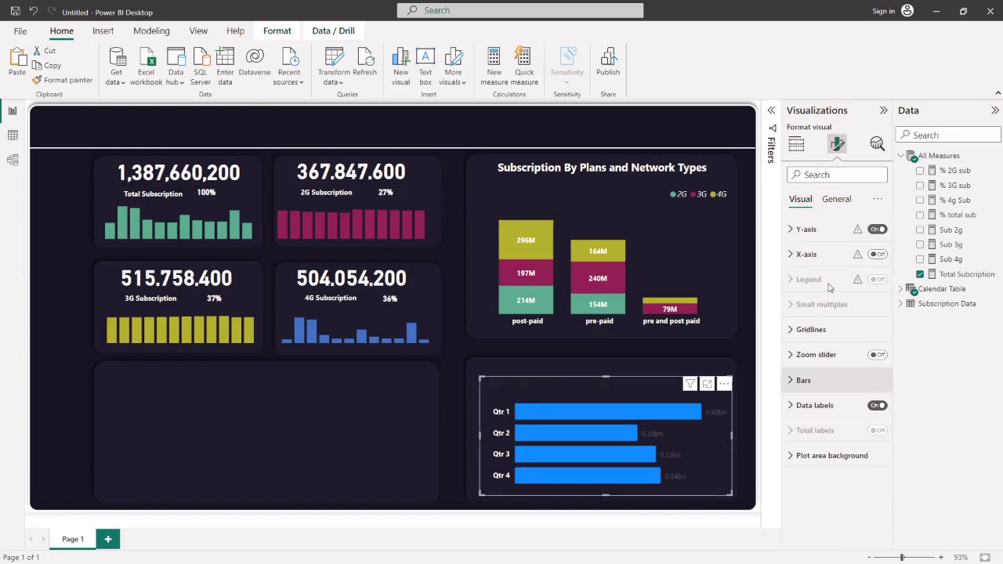
left_click(794, 405)
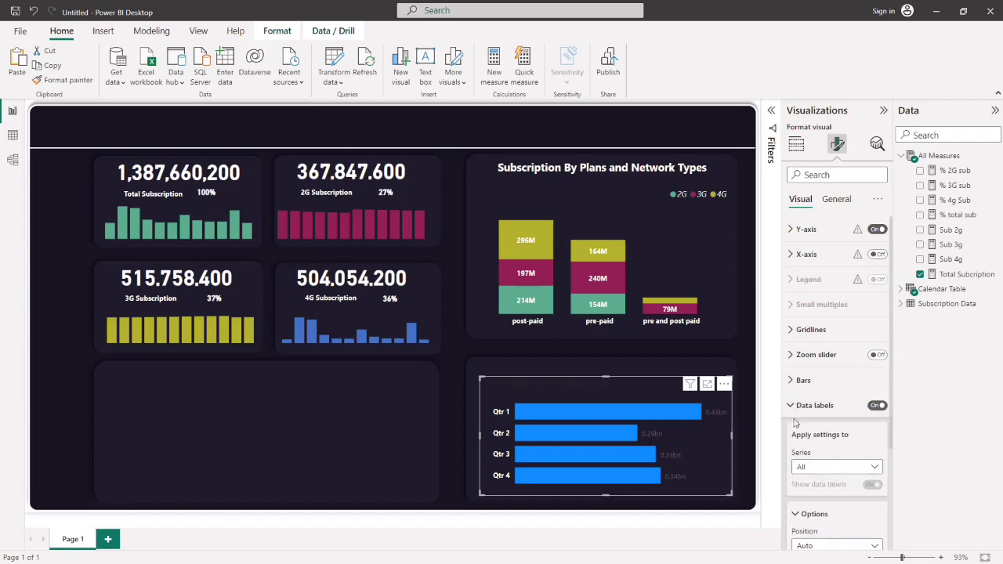
scroll(795, 424, "down", 2)
left_click(835, 446)
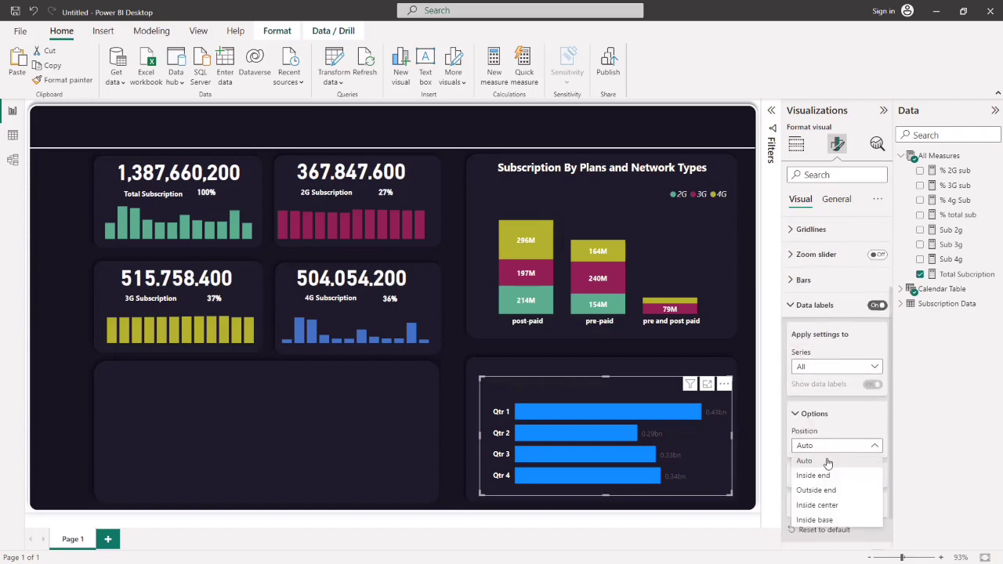
scroll(836, 426, "down", 1)
left_click(796, 432)
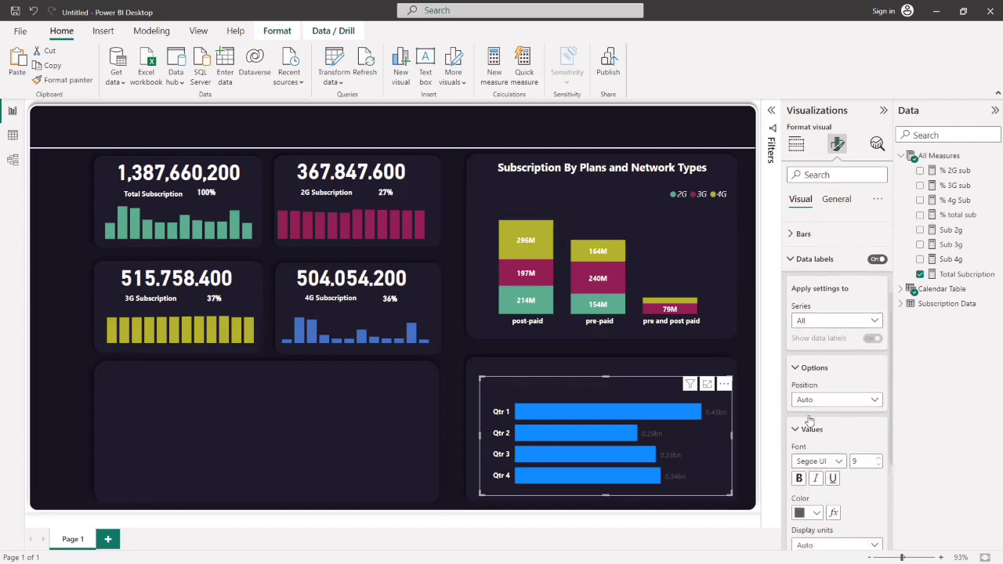
scroll(836, 443, "down", 2)
left_click(834, 445)
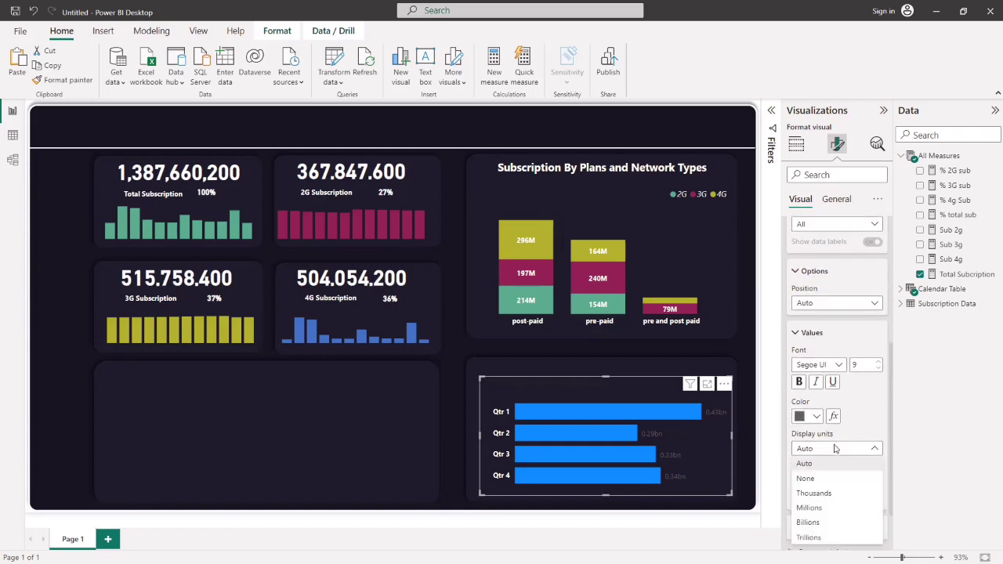
left_click(809, 508)
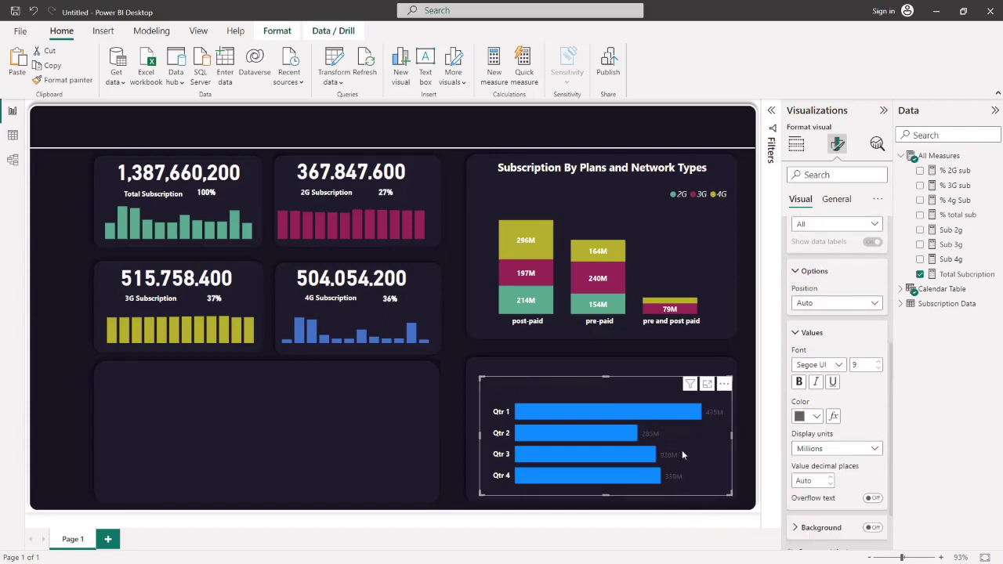
- Turn off the built-in title of the quarterly stacked bar chart
left_click(629, 339)
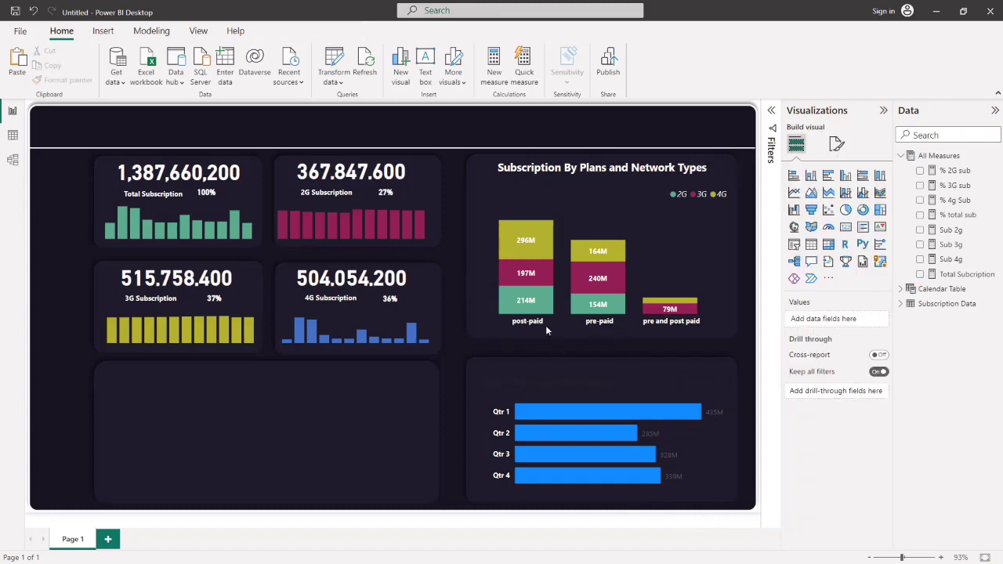
left_click(570, 385)
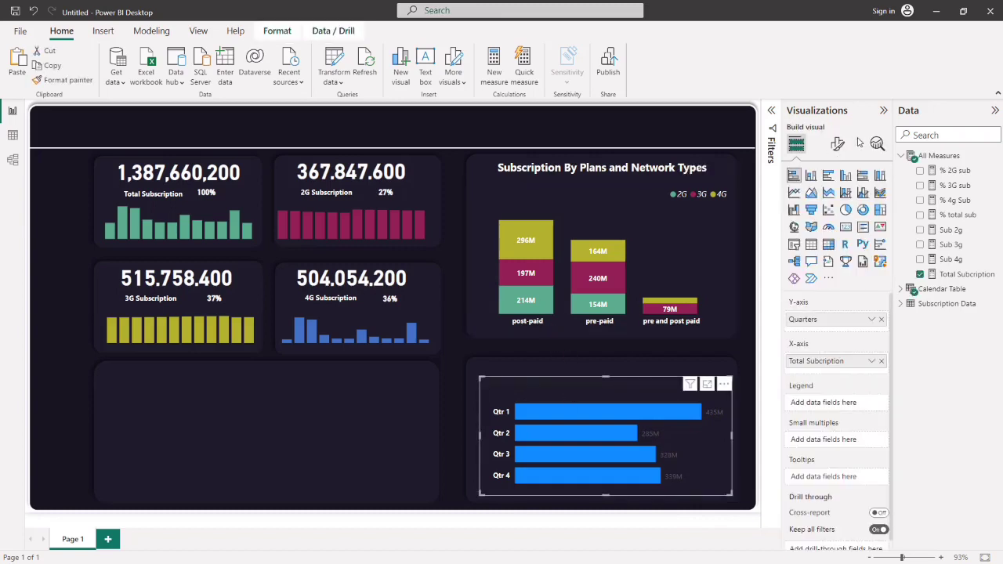
left_click(838, 145)
left_click(845, 202)
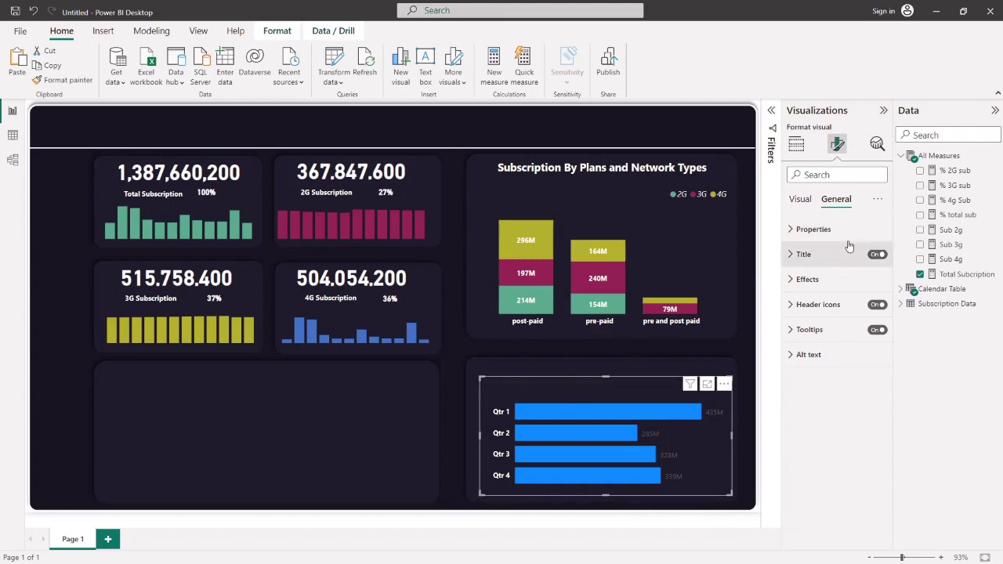
left_click(878, 254)
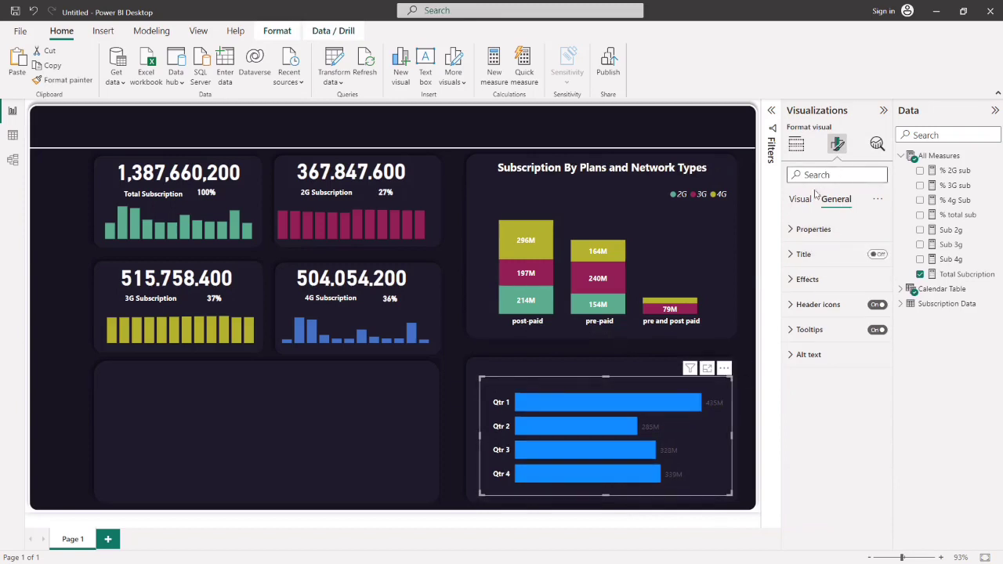
- Format the quarterly bar chart's data label values in white and bold
left_click(800, 199)
left_click(808, 406)
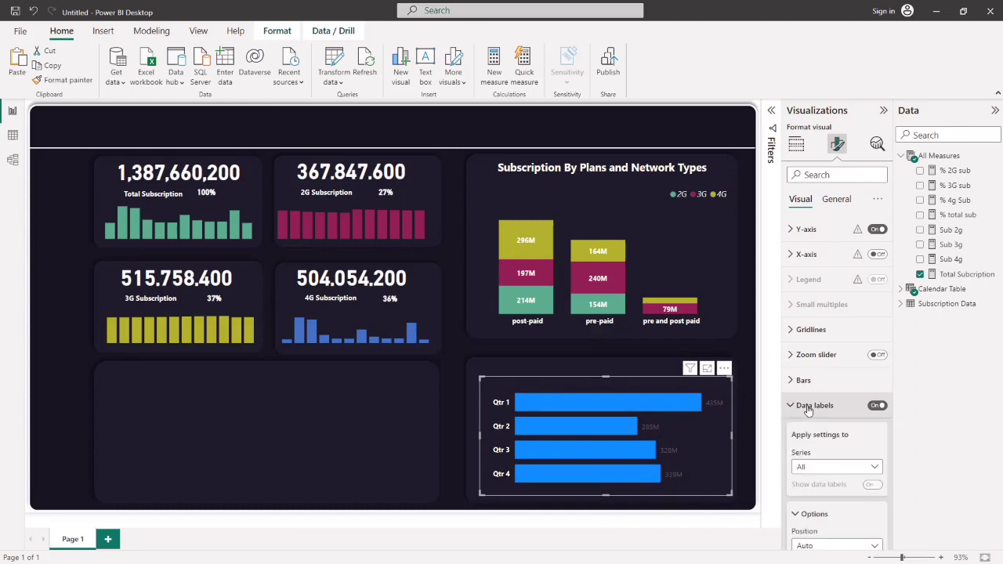
scroll(834, 450, "down", 2)
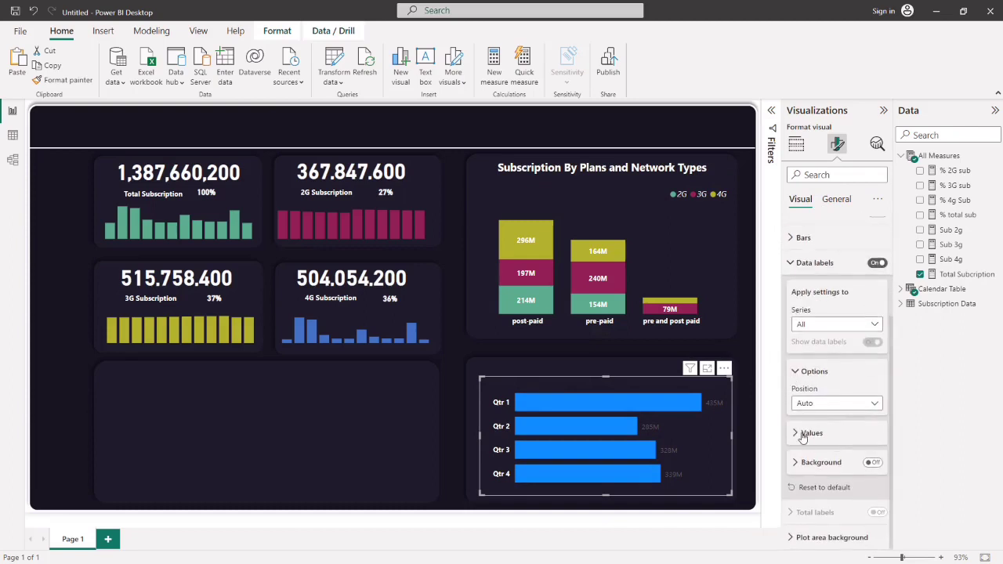
left_click(803, 436)
scroll(806, 437, "down", 2)
left_click(816, 416)
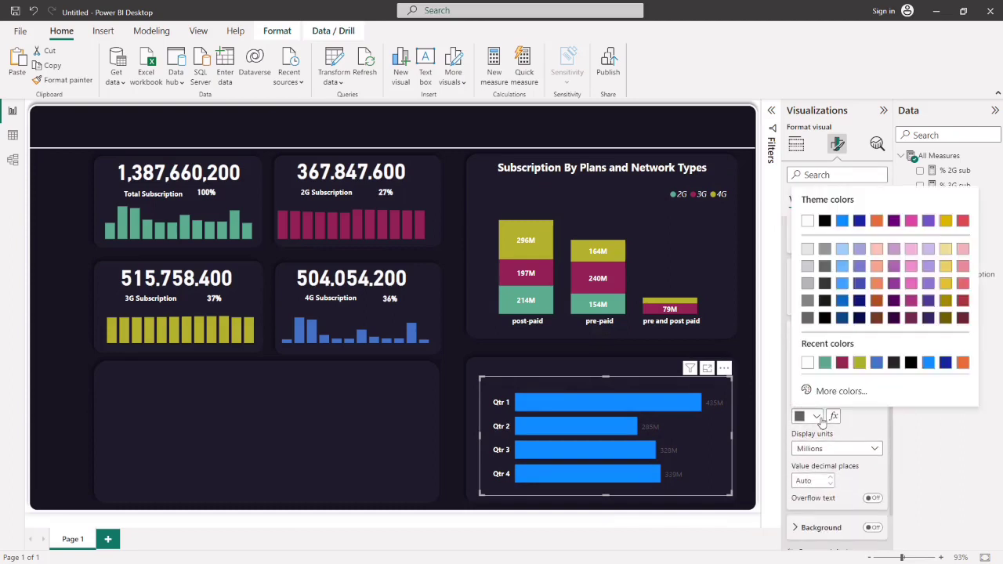
left_click(809, 363)
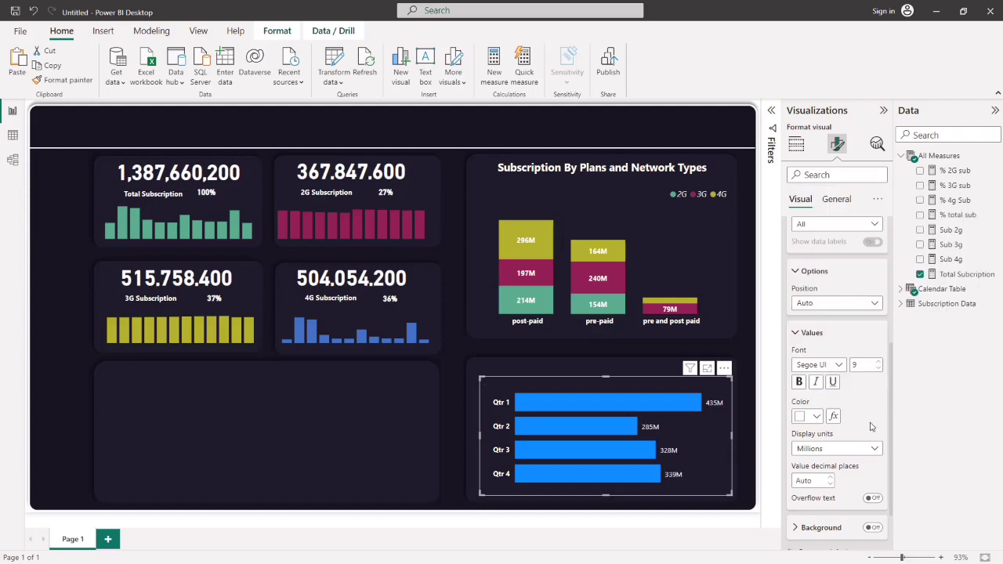
left_click(801, 383)
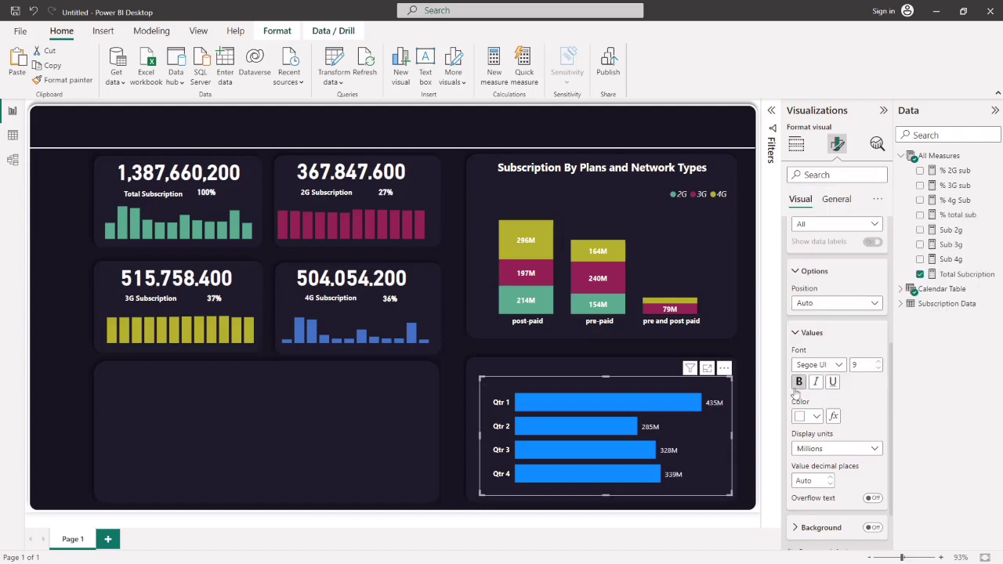
- Shrink the quarterly bar chart slightly from its upper edge to make room for a title above it
left_click(758, 402)
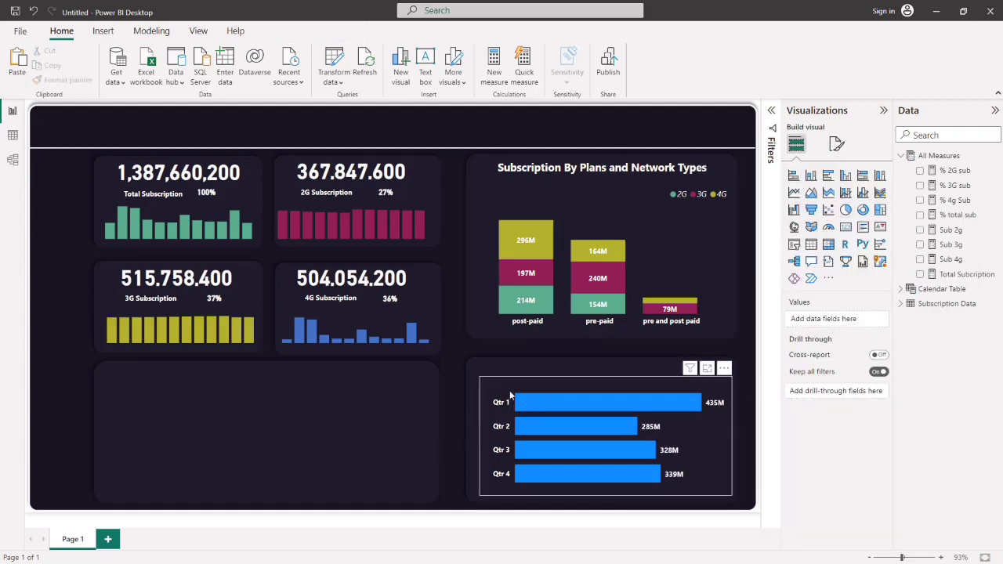
left_click(593, 378)
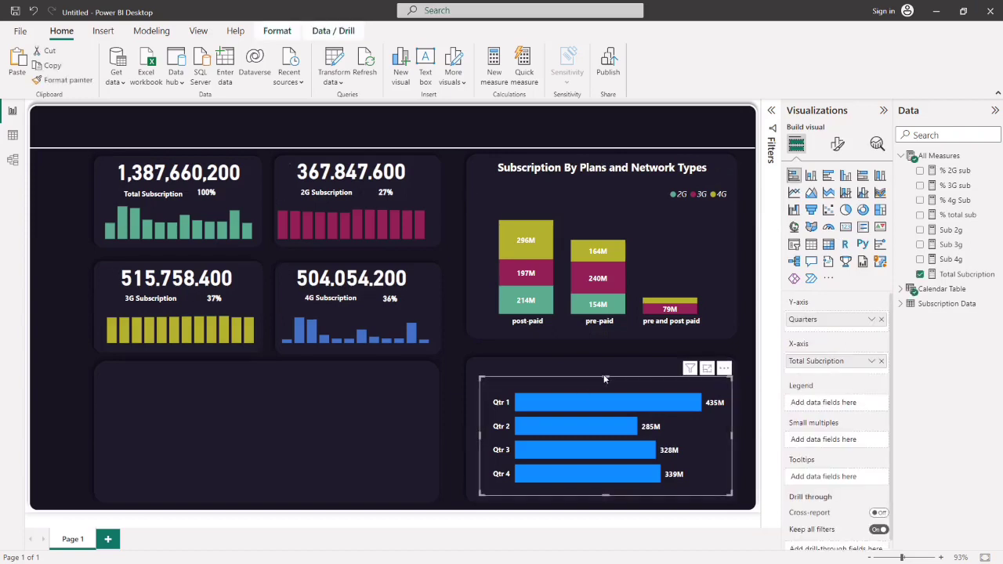
left_click_drag(605, 379, 610, 387)
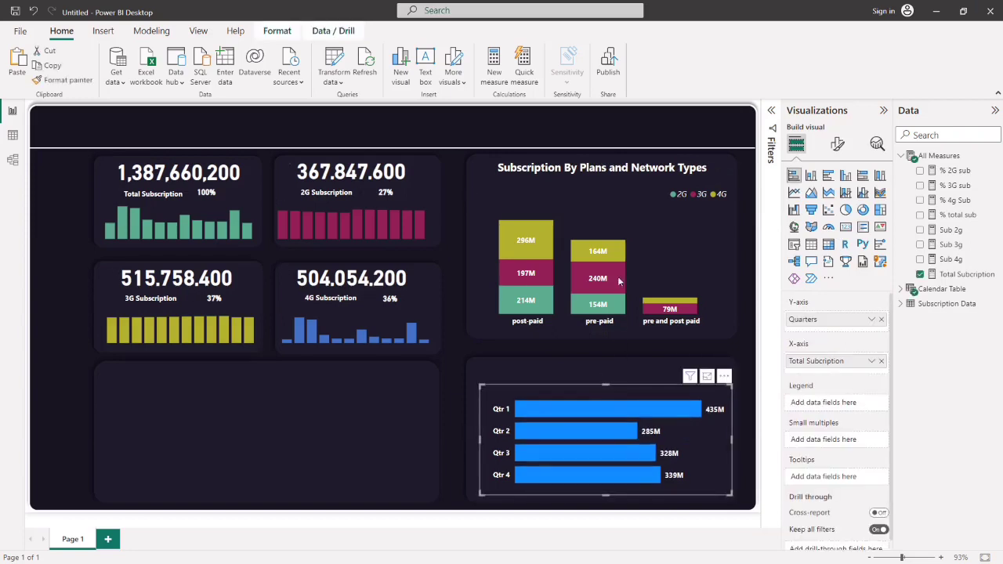
- Duplicate the "Subscription By Plans and Network Types" text box and place the copy above the quarterly bar chart
left_click(619, 177)
double_click(621, 176)
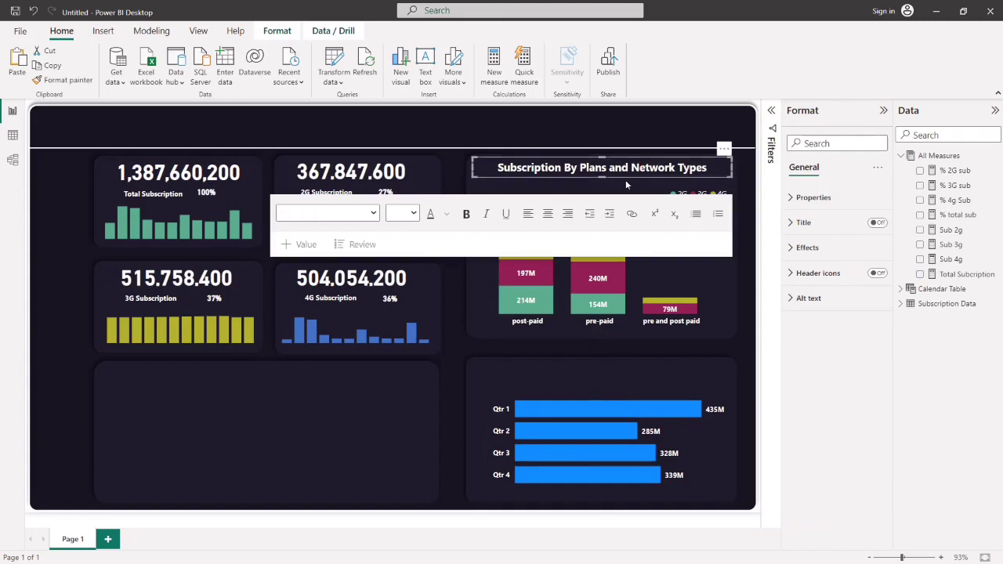
key("ctrl+v")
left_click_drag(626, 181, 650, 362)
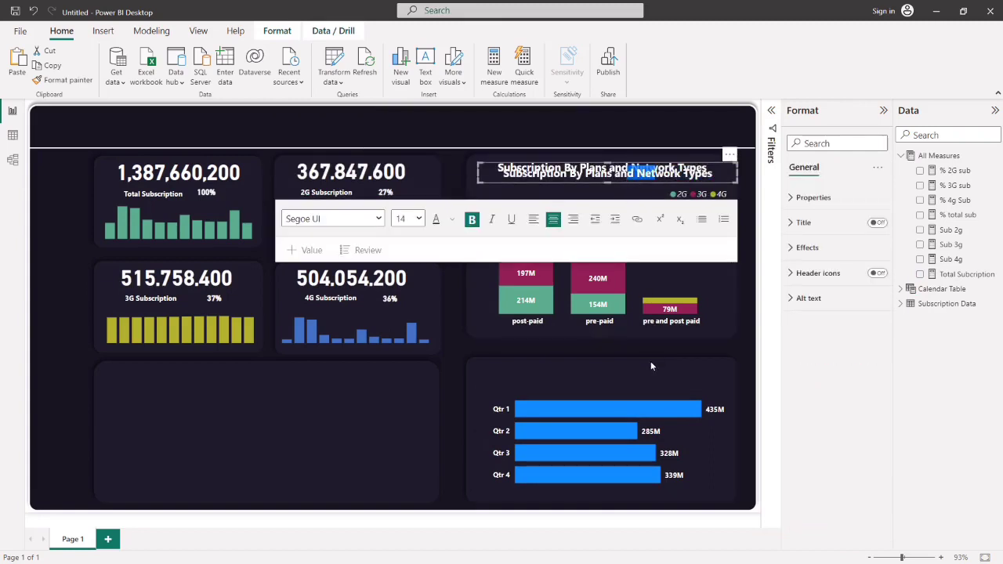
left_click_drag(615, 182, 626, 234)
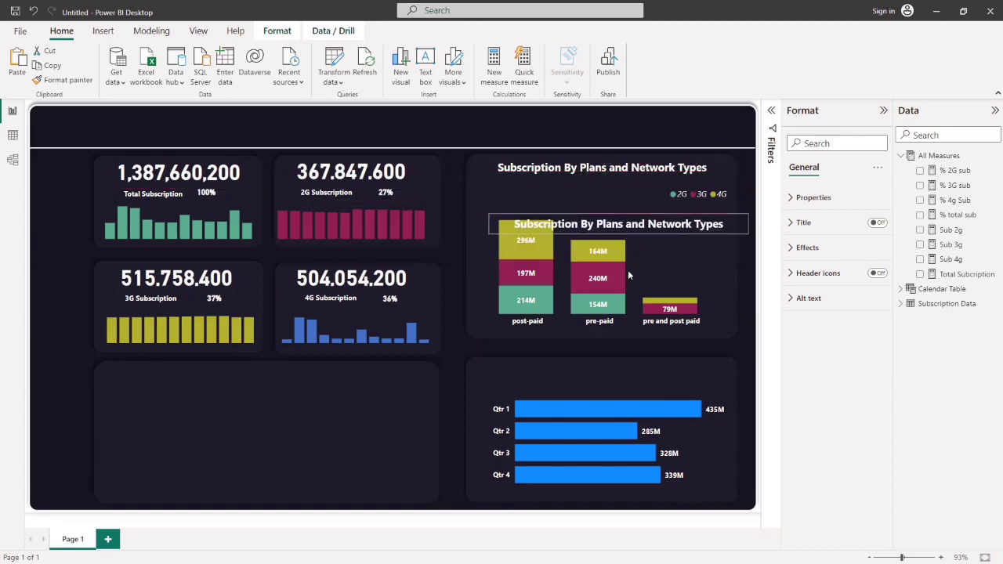
left_click_drag(628, 270, 616, 390)
left_click(611, 374)
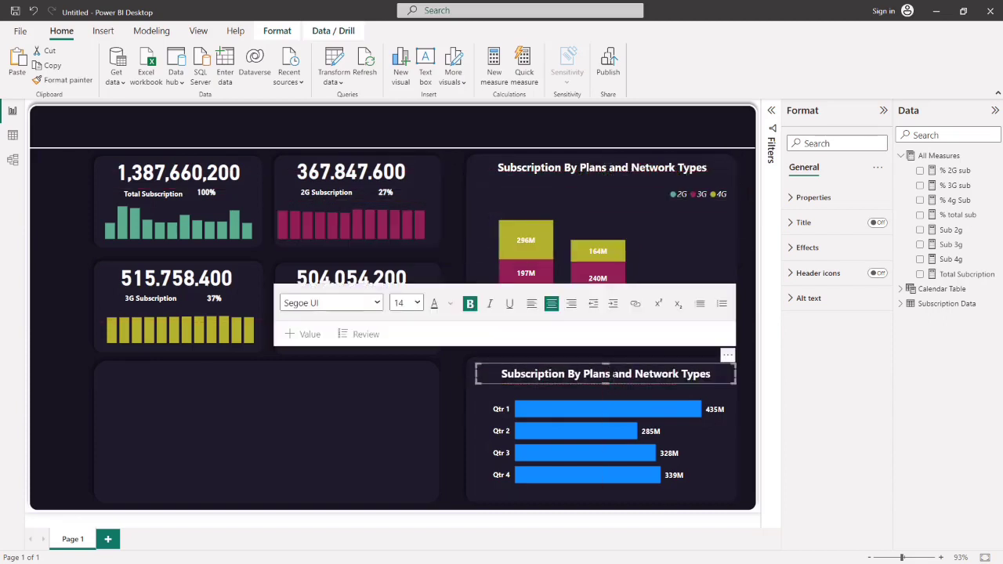
- Replace the text of the copied title above the quarterly bar chart with "Quarterly Subscriptions"
left_click_drag(679, 374, 501, 374)
key("BackSpace")
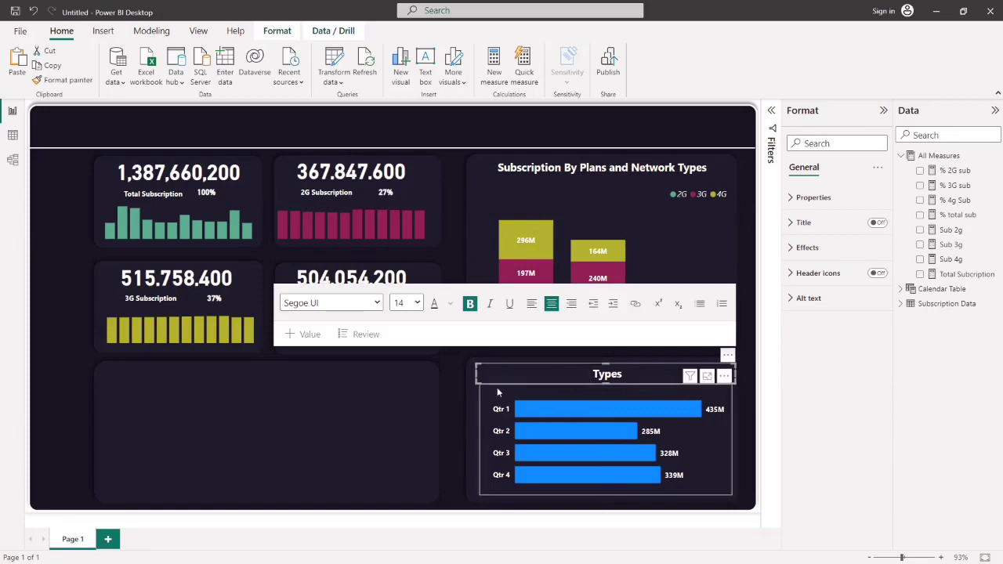
type("Qua ")
type("rterly")
type(" Subcrip")
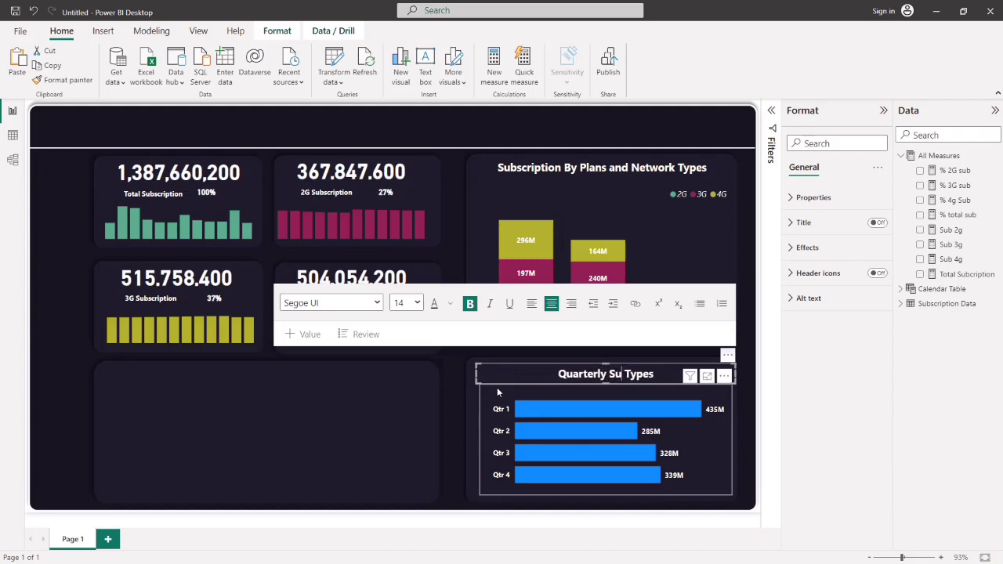
type("tions")
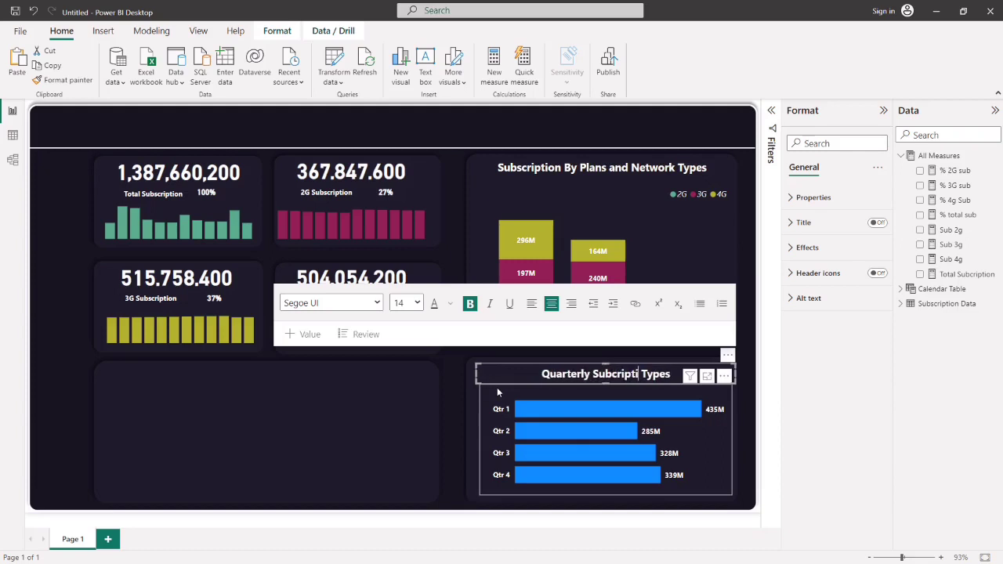
key("Delete")
key("Delete")
key("Delete")
key("Delete")
key("Delete")
key("Delete")
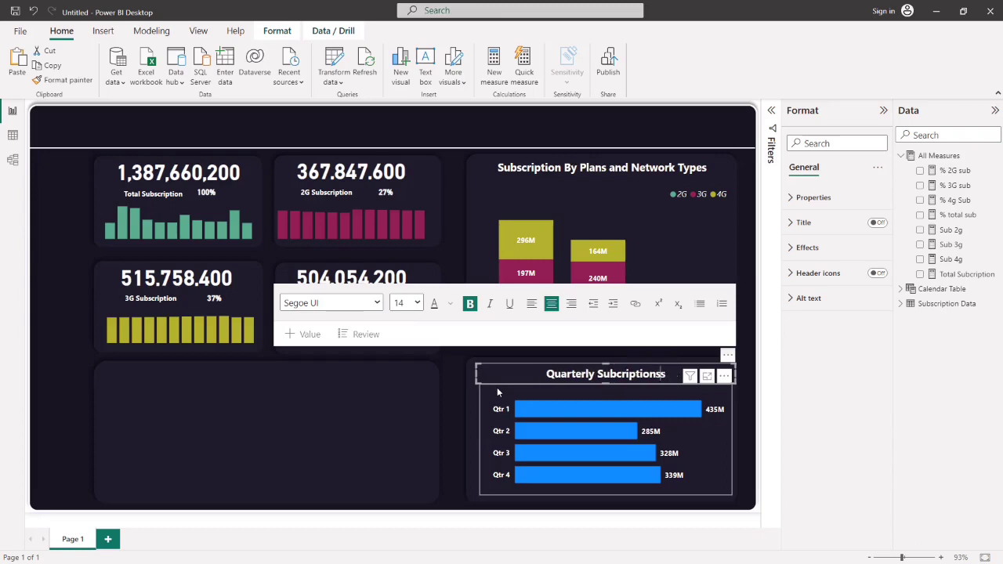
left_click(458, 380)
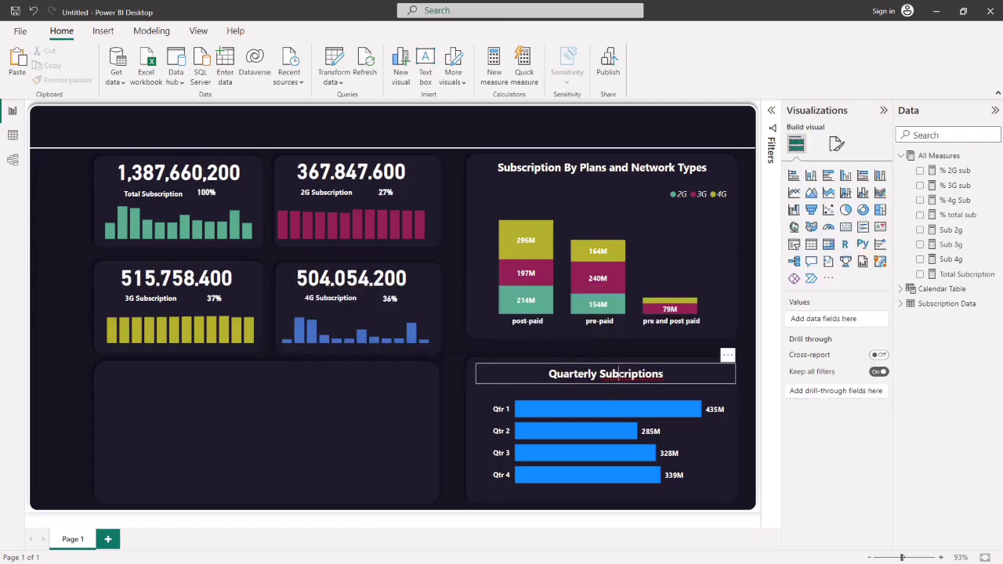
left_click(619, 374)
type("s")
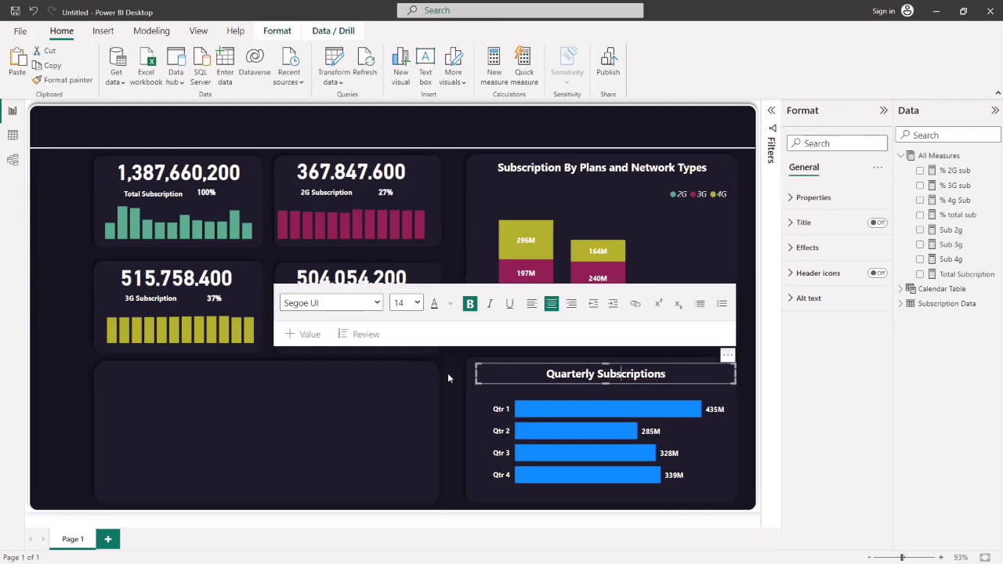
left_click(449, 373)
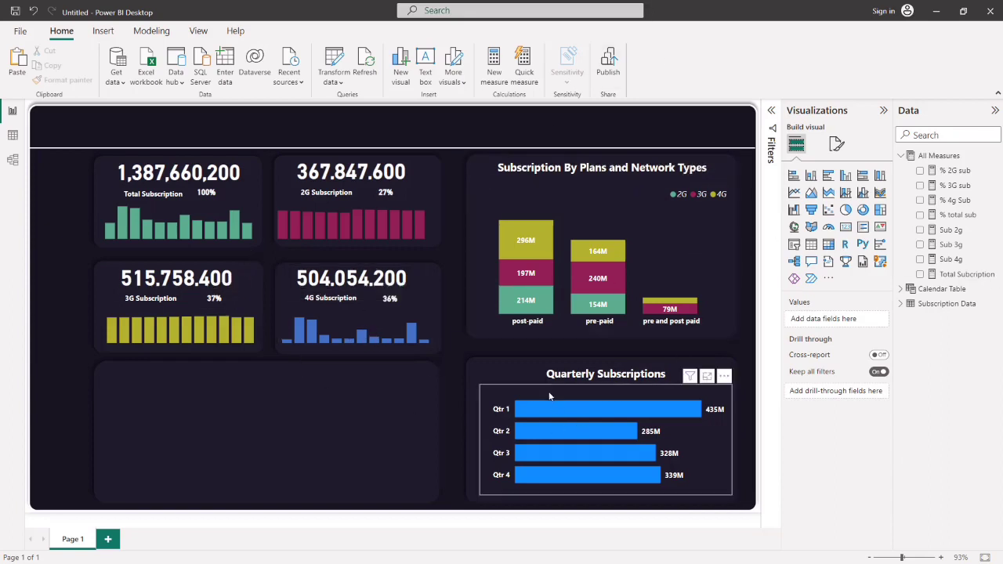
- Recolour the quarterly chart's bars with the recently used blue that matches the 4G Subscription column chart
left_click(682, 388)
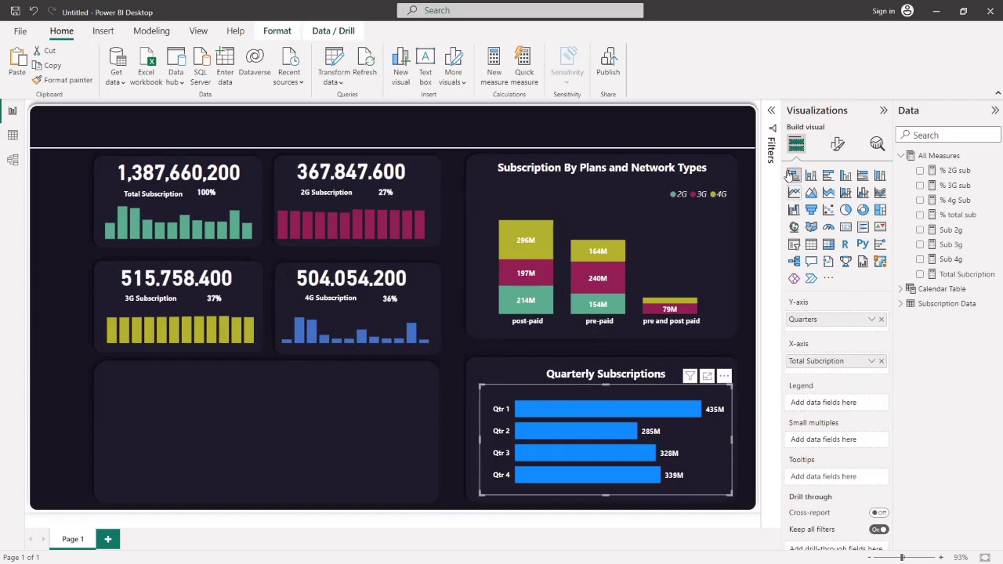
left_click(837, 144)
left_click(811, 384)
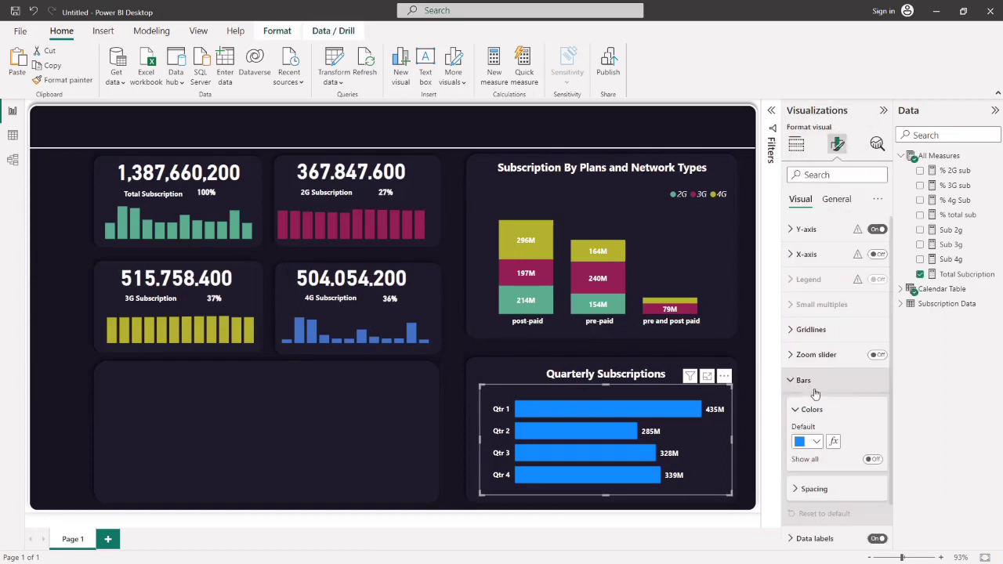
left_click(817, 442)
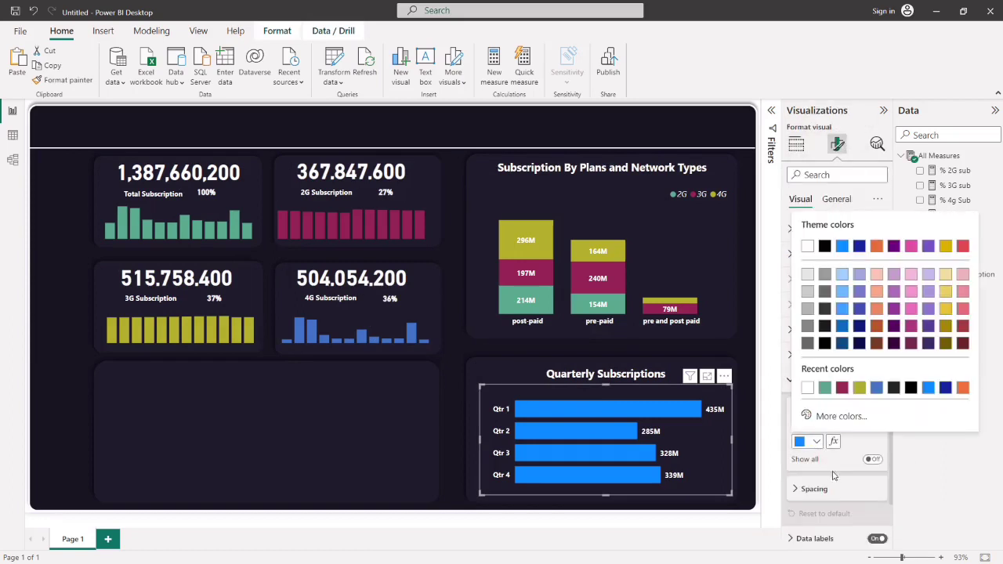
left_click(877, 388)
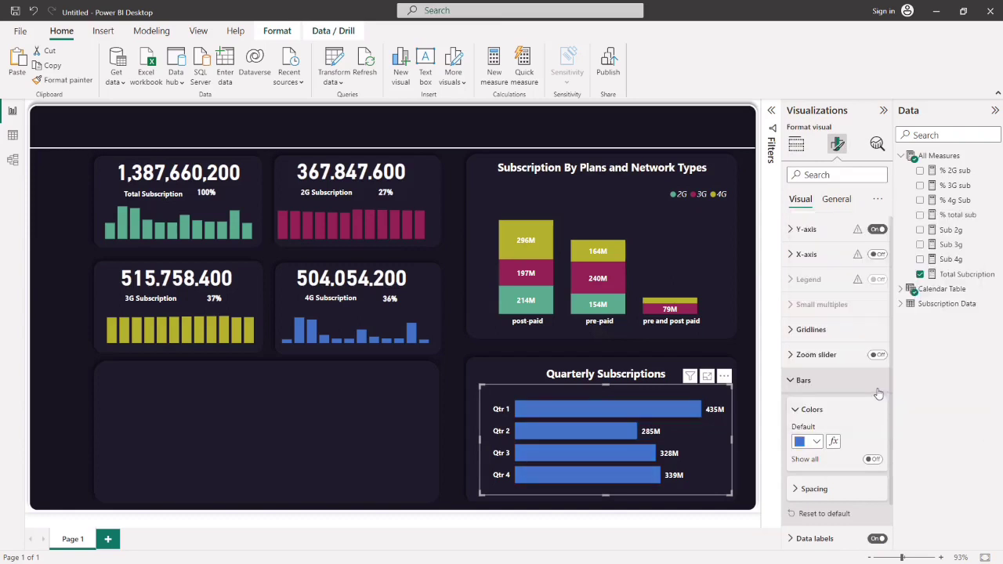
left_click(443, 366)
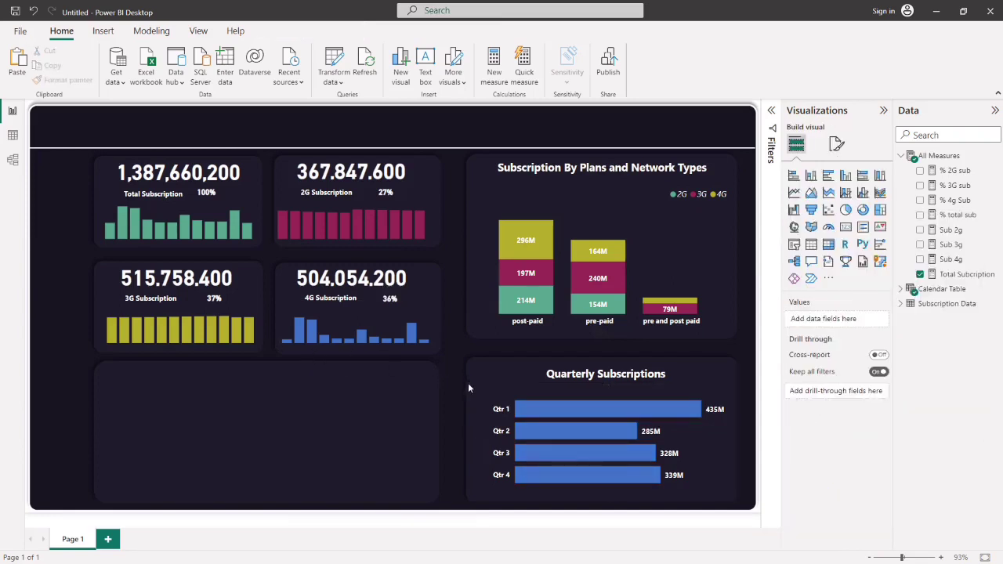
- Move and resize the quarterly bar chart so it sits below its title and ends within the card
left_click(529, 395)
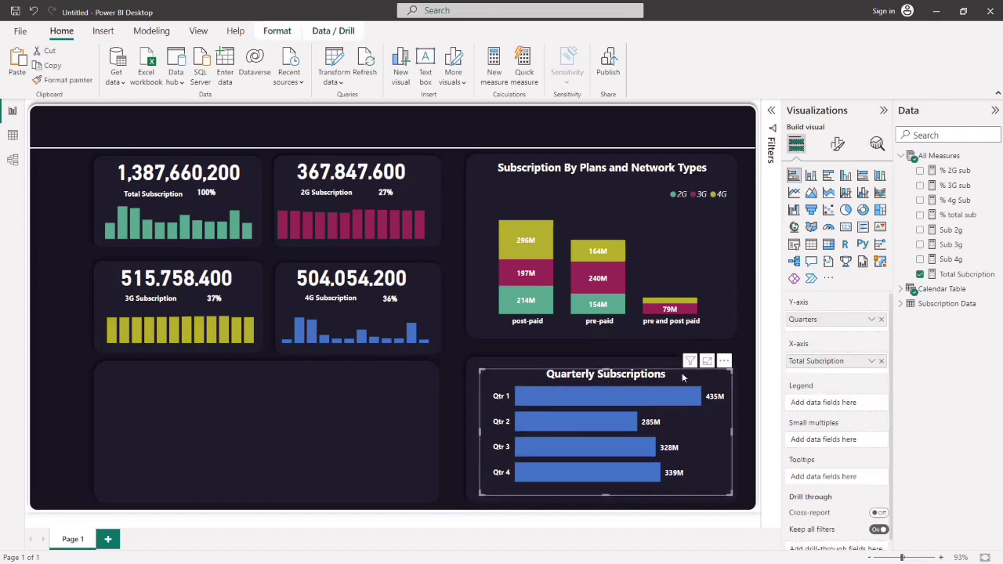
left_click_drag(676, 368, 680, 382)
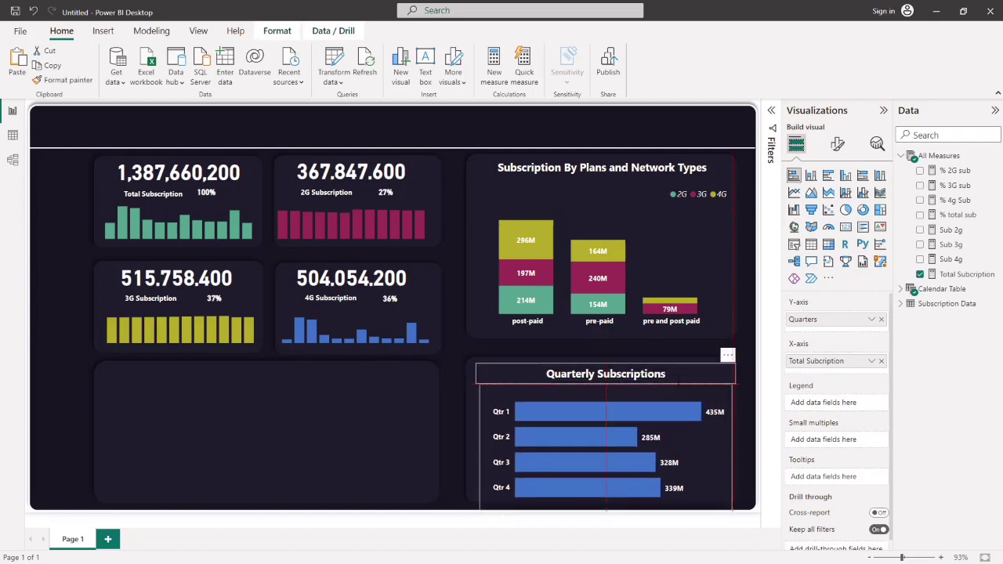
left_click_drag(599, 510, 599, 503)
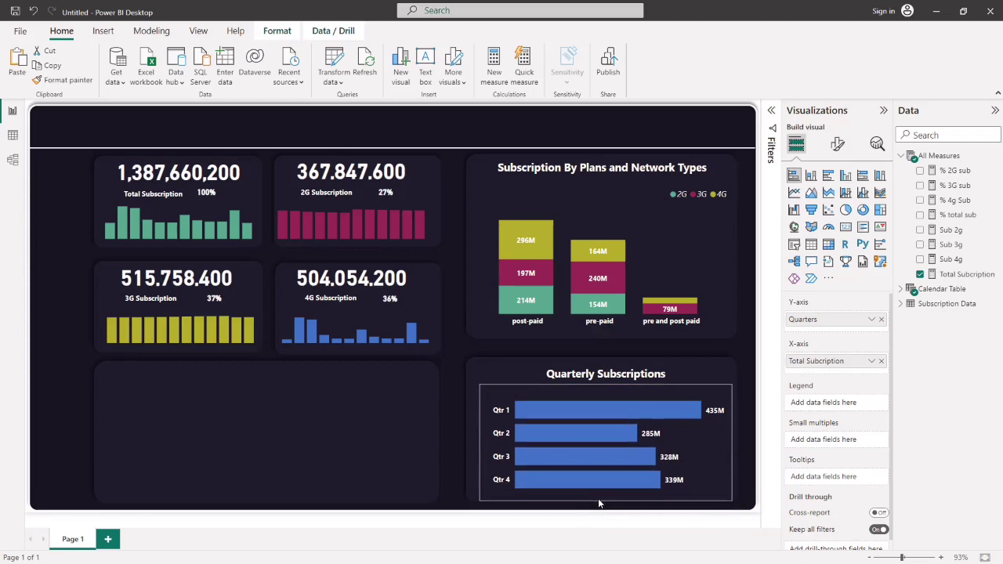
left_click(457, 449)
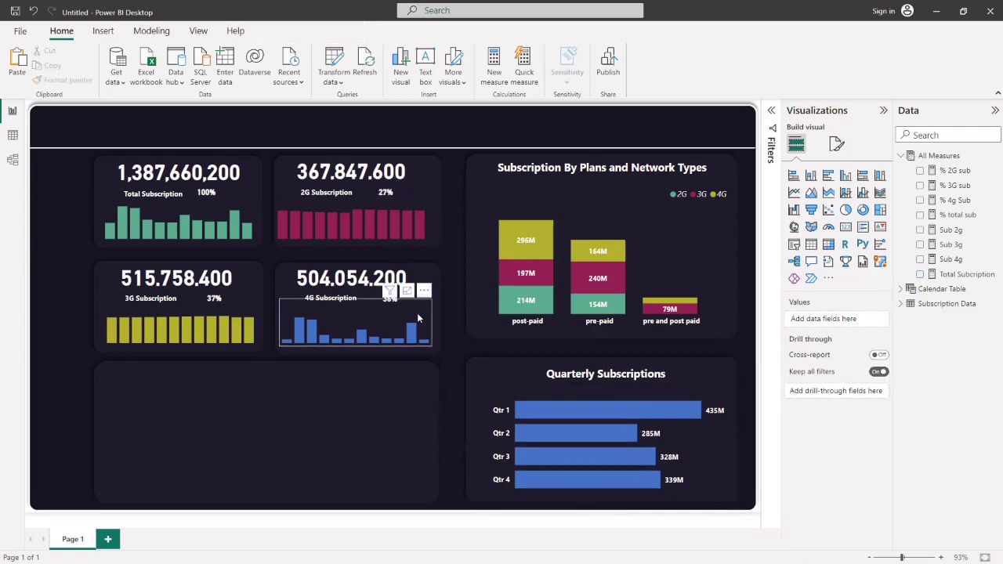
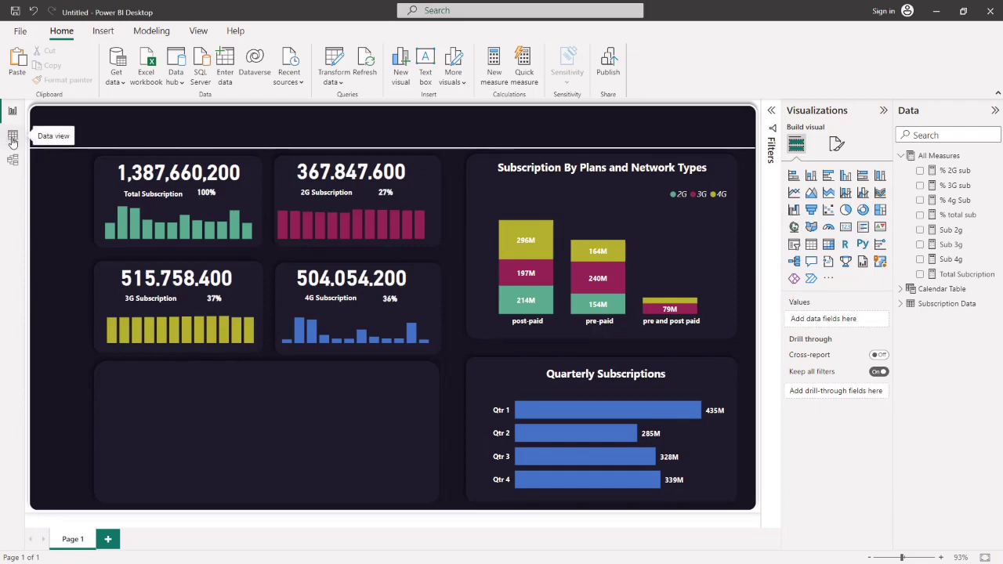
- Examine the Subscription Data table's columns, especially Network Access technology, and return to the report page
left_click(13, 138)
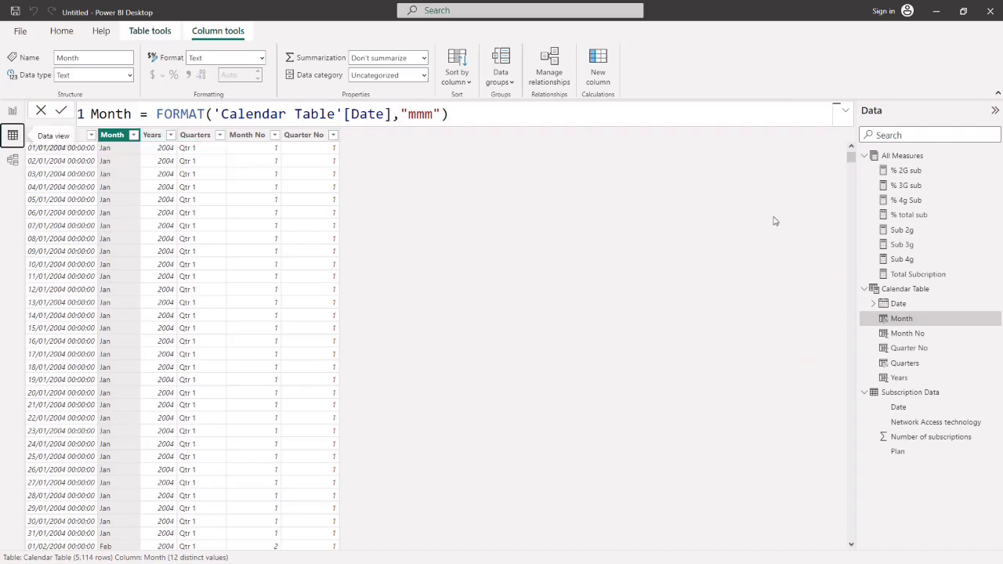
left_click(864, 155)
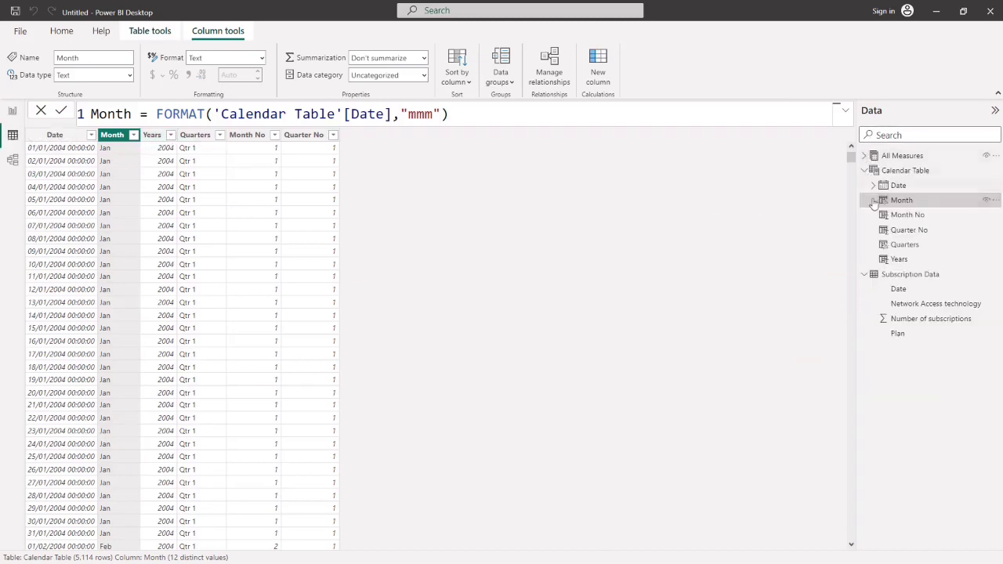
left_click(865, 274)
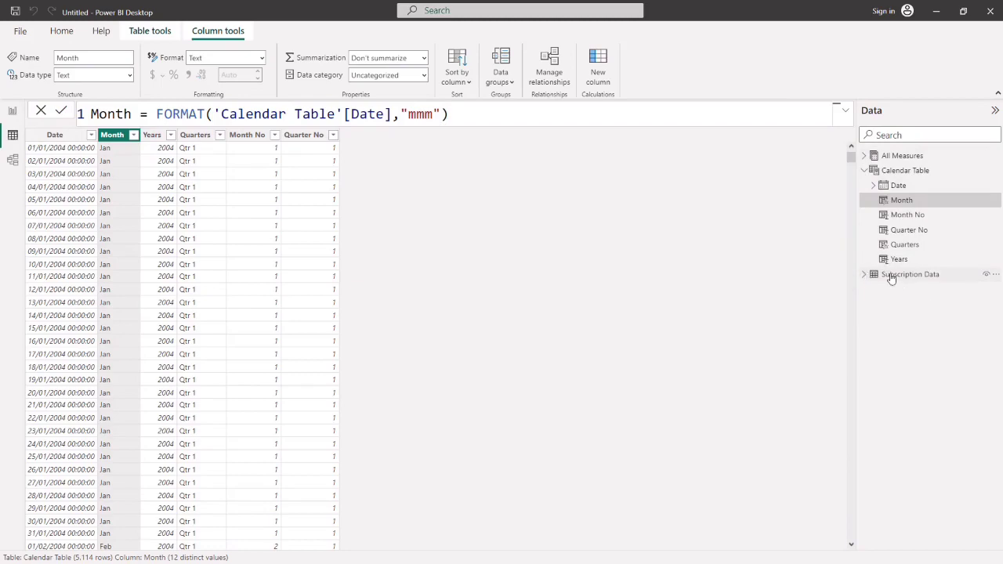
left_click(902, 275)
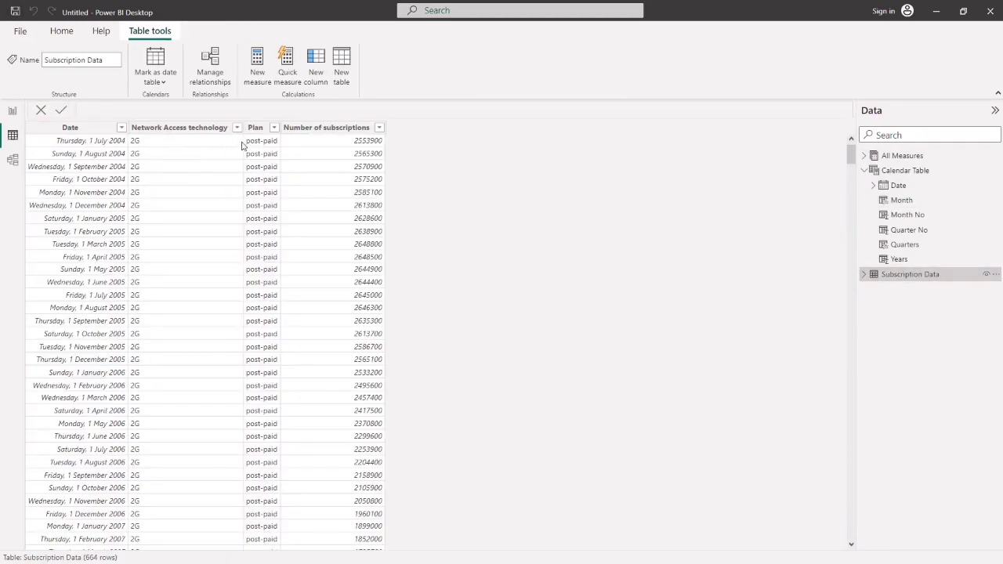
left_click(211, 128)
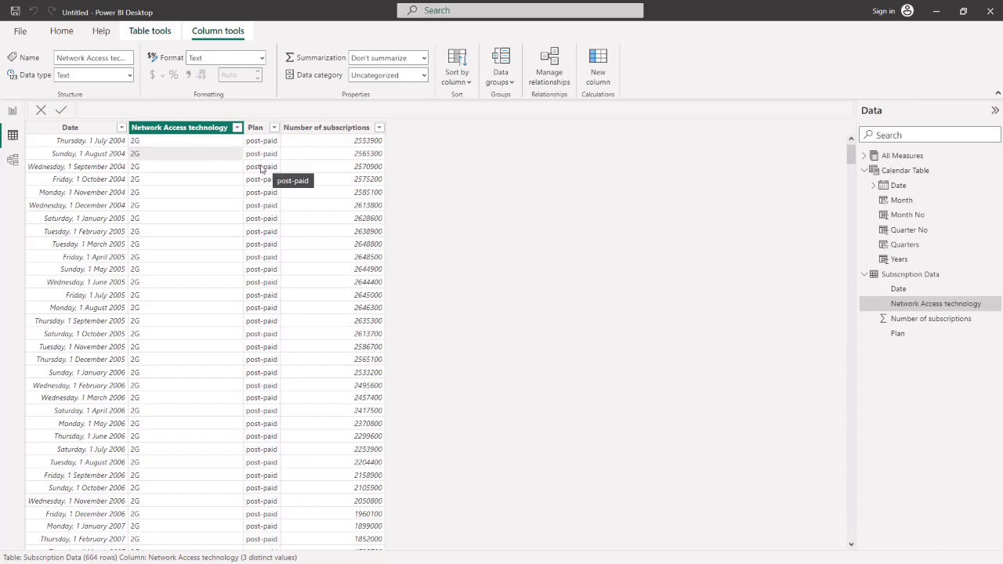
left_click(13, 110)
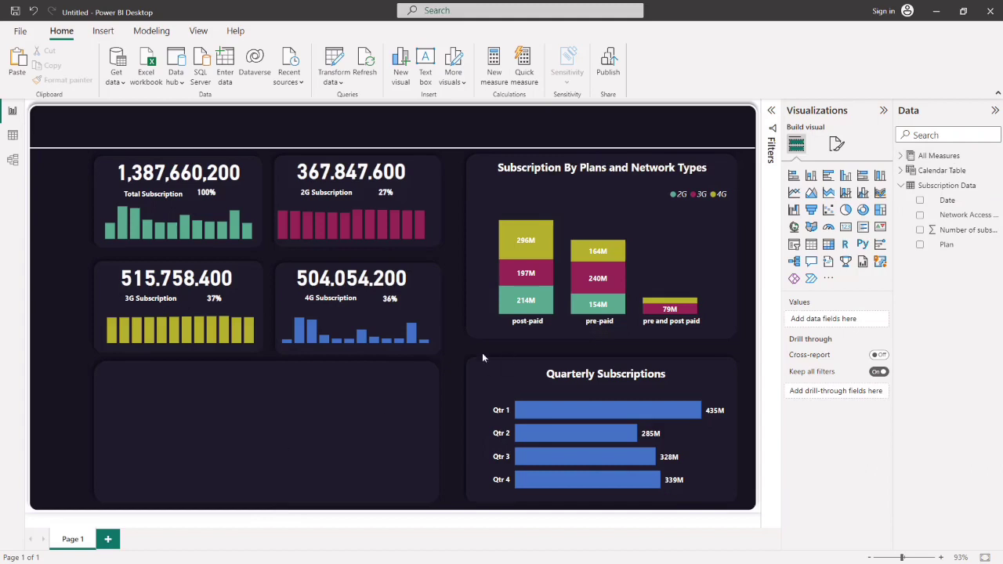
- Insert a donut chart and position and size it in the left part of the empty card below the 3G Subscription card
left_click(902, 186)
left_click(863, 211)
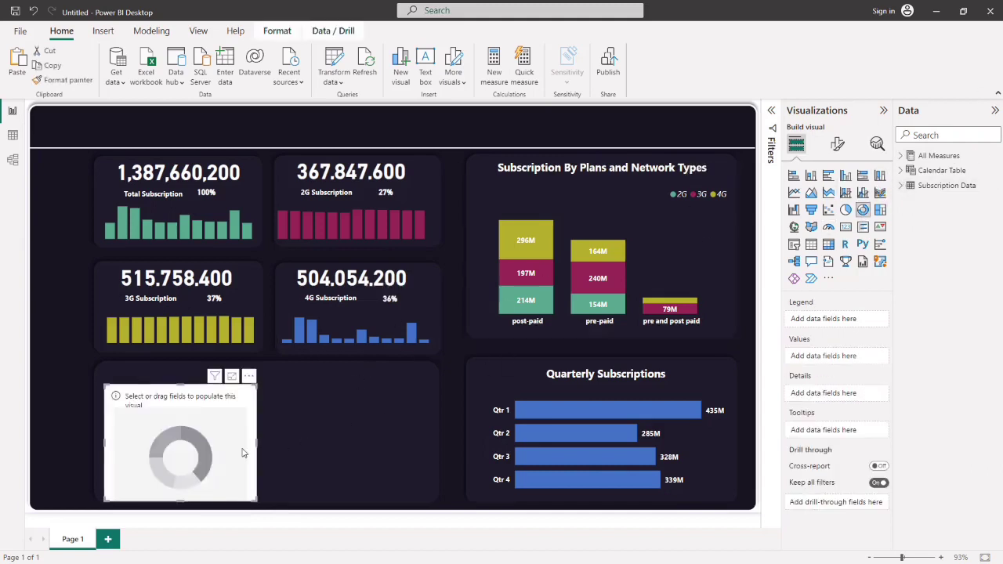
left_click_drag(248, 447, 254, 436)
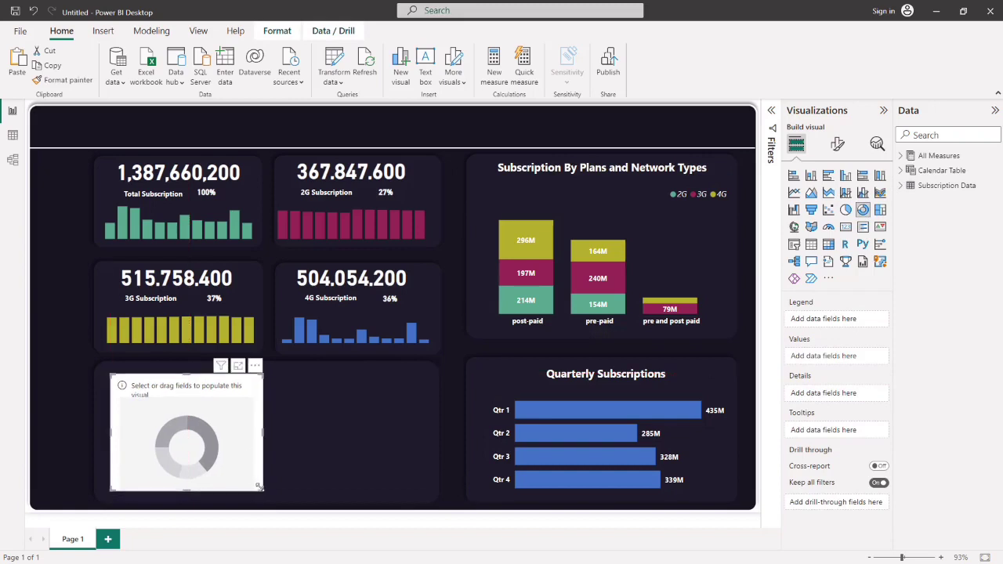
left_click_drag(260, 492, 236, 495)
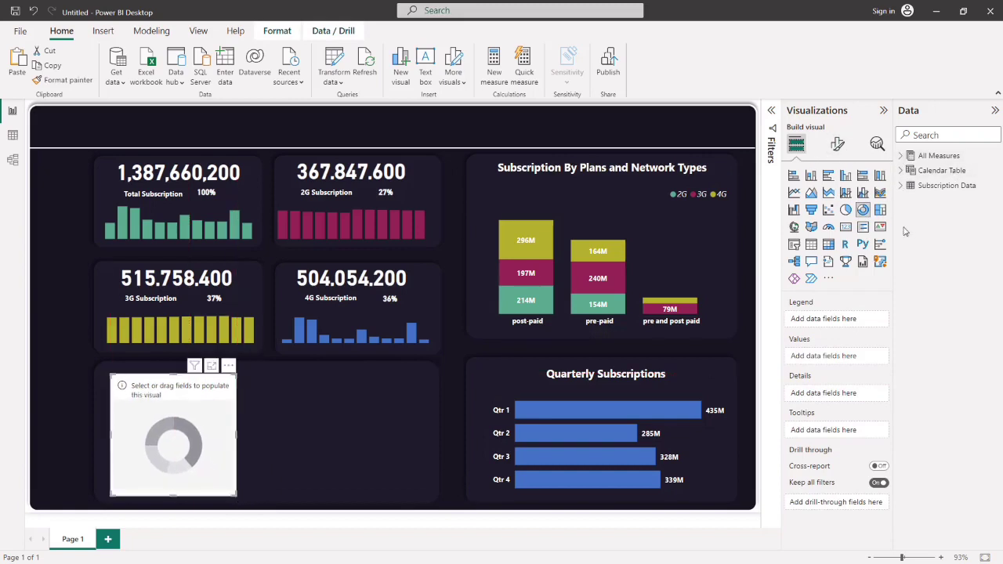
- Populate the donut chart with Network Access technology from Subscription Data as both its counted values and its legend
left_click(903, 186)
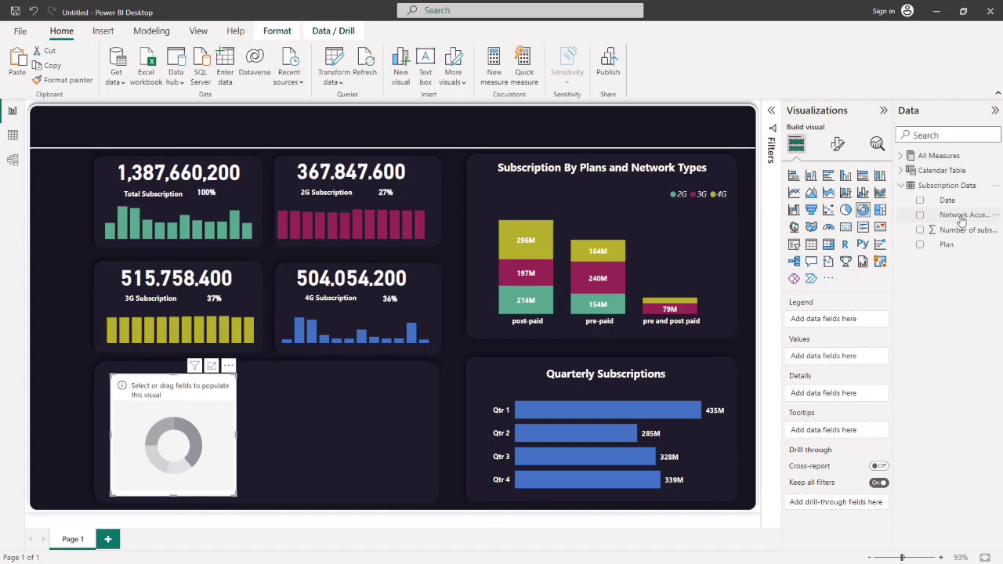
left_click_drag(961, 220, 804, 363)
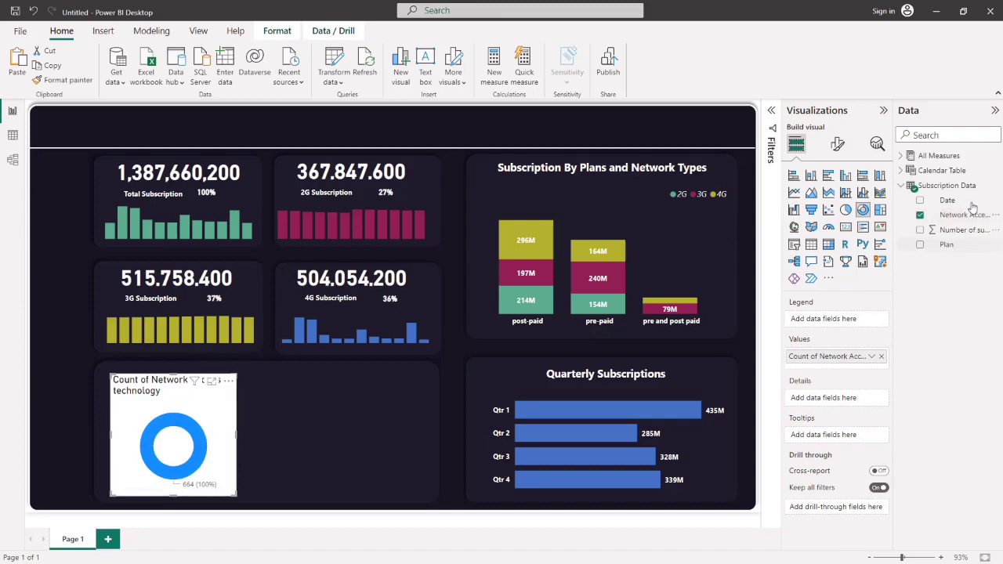
left_click_drag(962, 220, 870, 318)
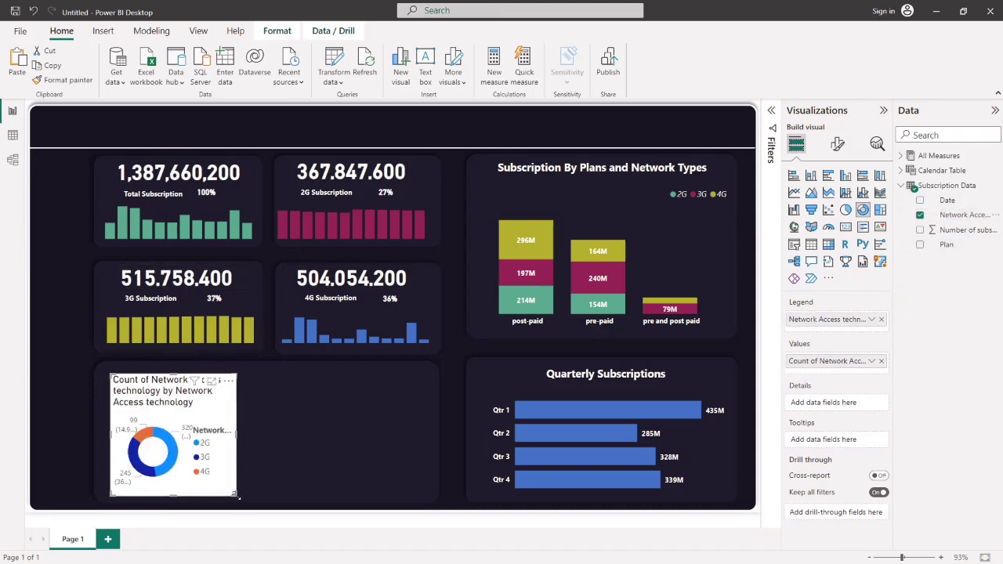
- Enlarge the donut chart and shift it towards the middle of the empty card so its legend and labels have more room
left_click_drag(237, 496, 382, 512)
left_click_drag(309, 406, 331, 389)
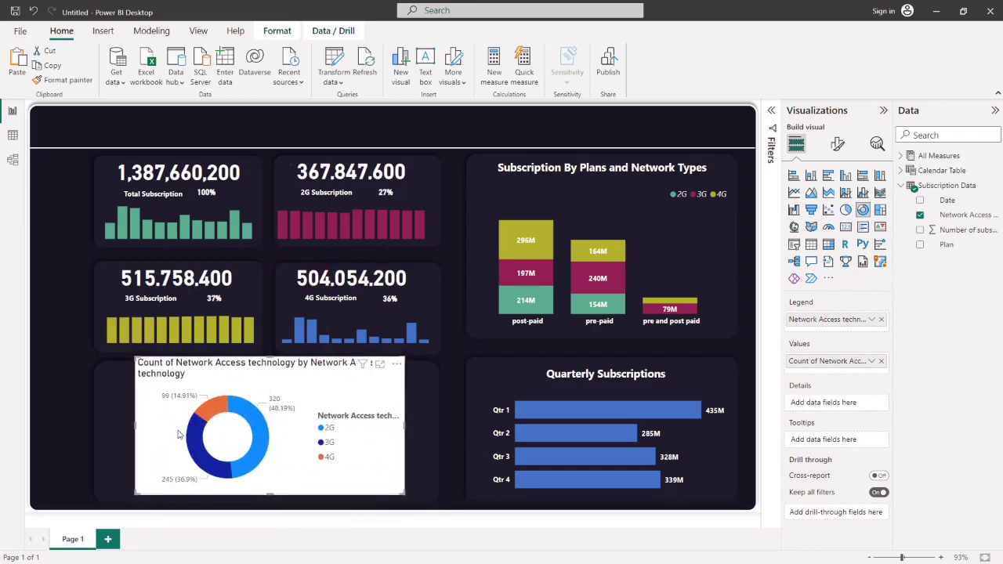
mouse_move(166, 402)
left_click_drag(400, 492, 341, 500)
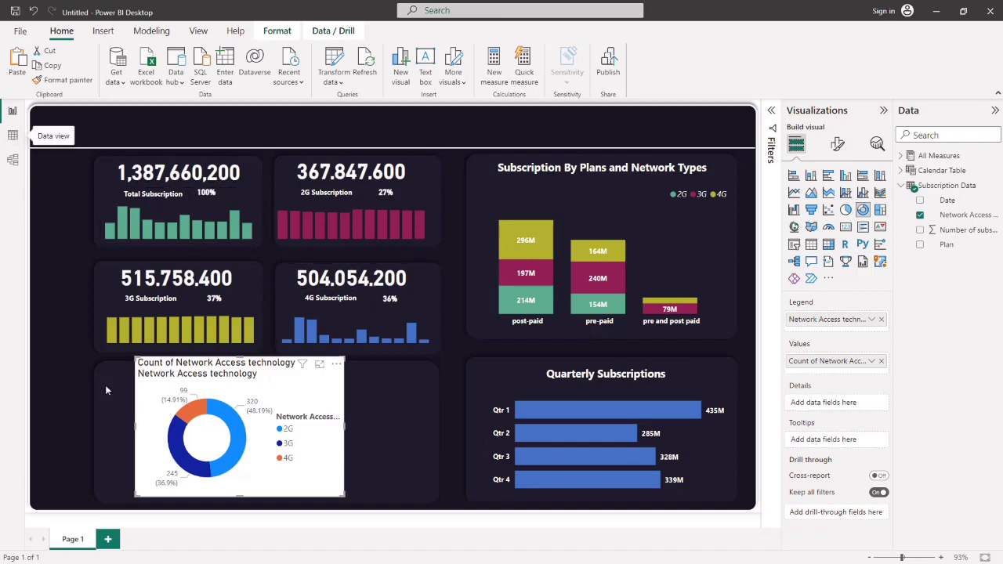
- Examine the Network Access technology column in the Subscription Data table and return to the report page
left_click(12, 135)
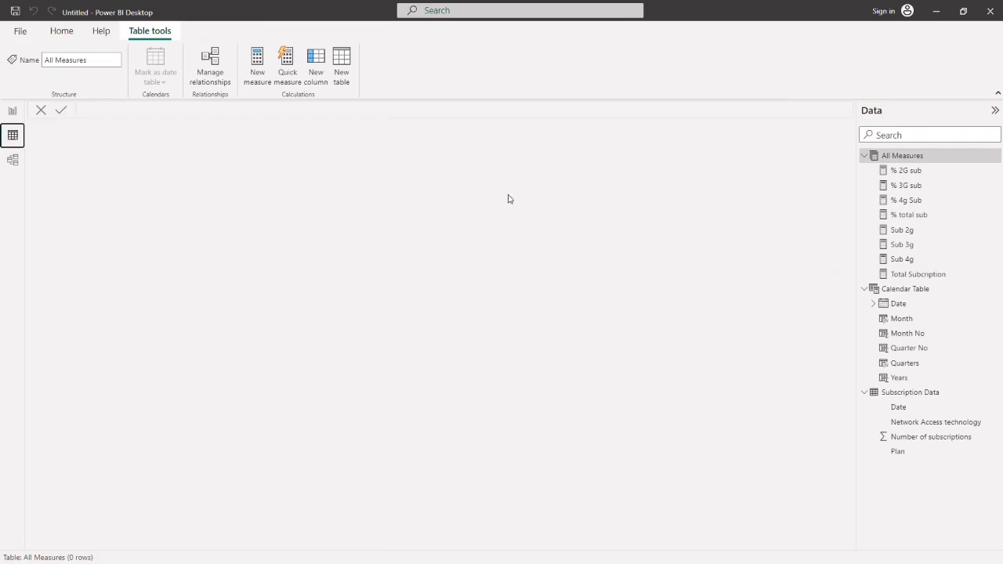
left_click(866, 156)
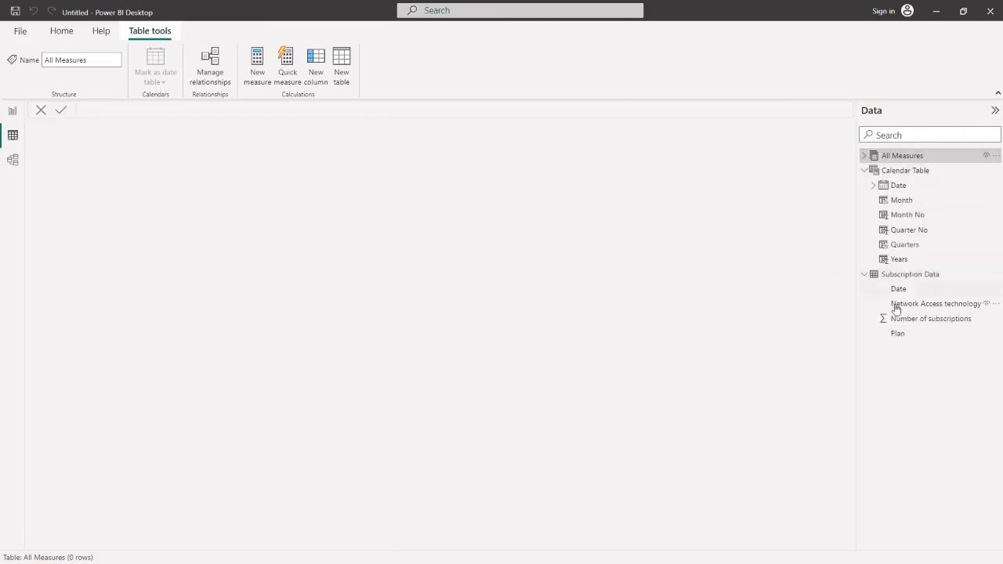
left_click(910, 275)
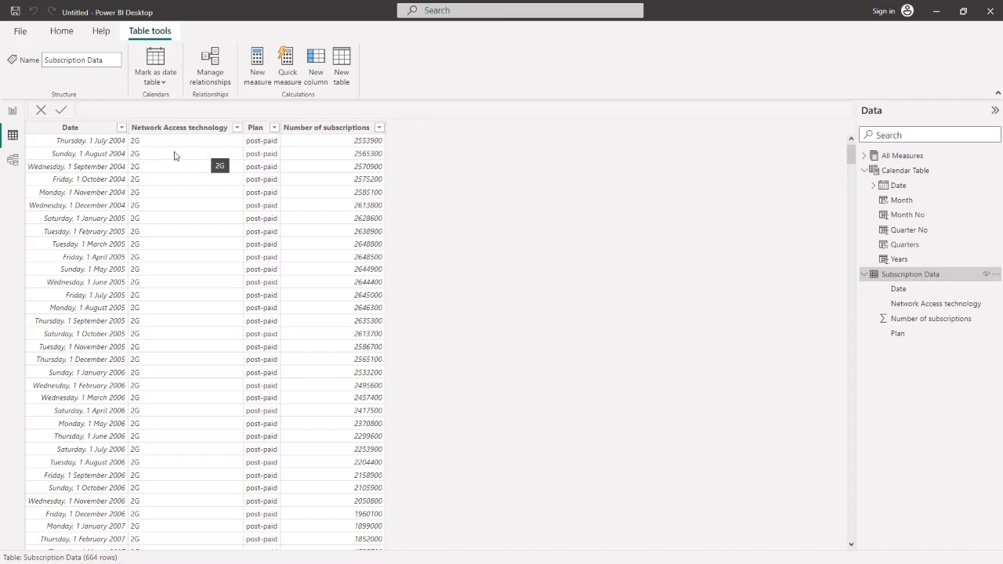
left_click(140, 146)
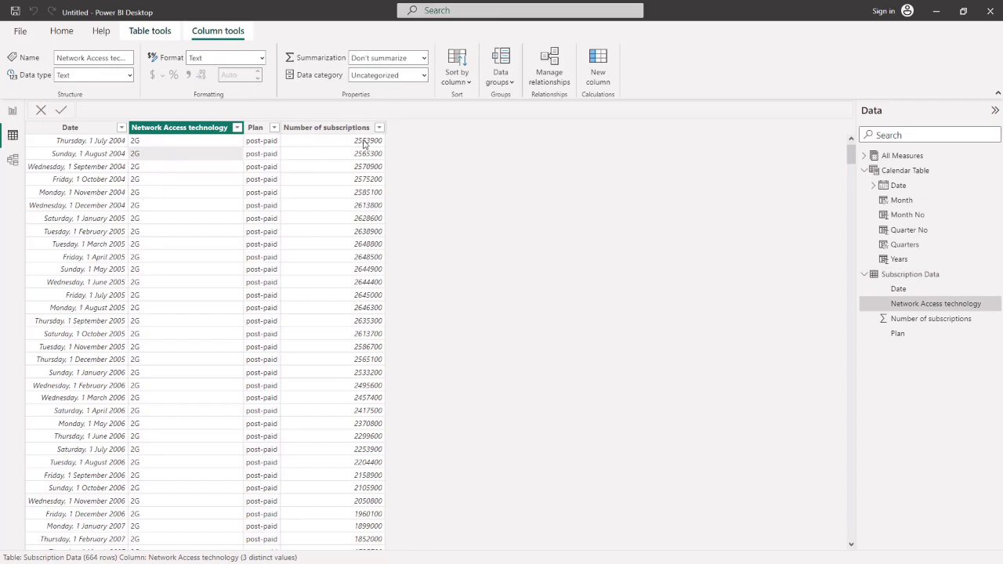
left_click(13, 112)
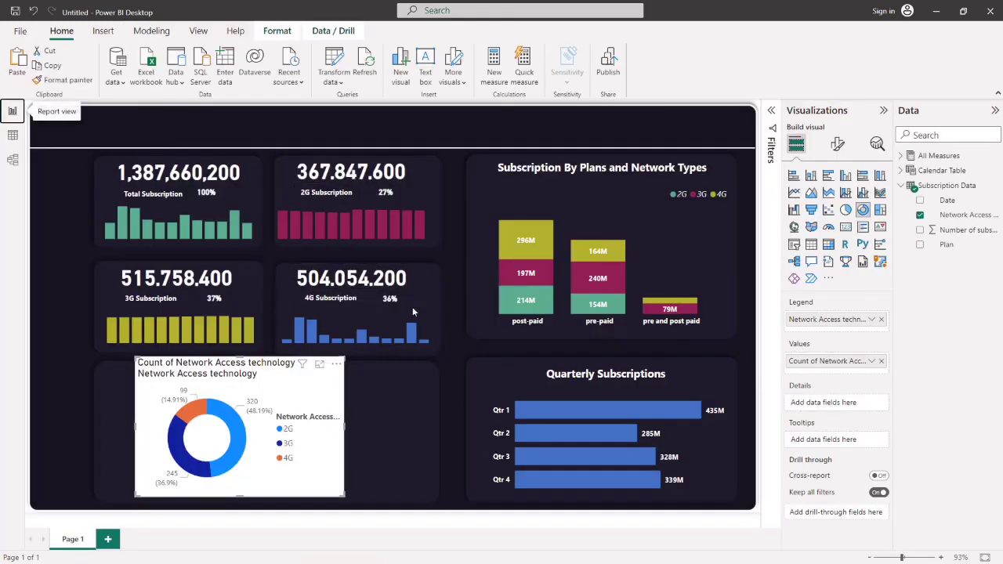
- Move the donut chart to the left part of its card, turn off its background and make it slightly narrower and taller
left_click_drag(342, 495, 339, 493)
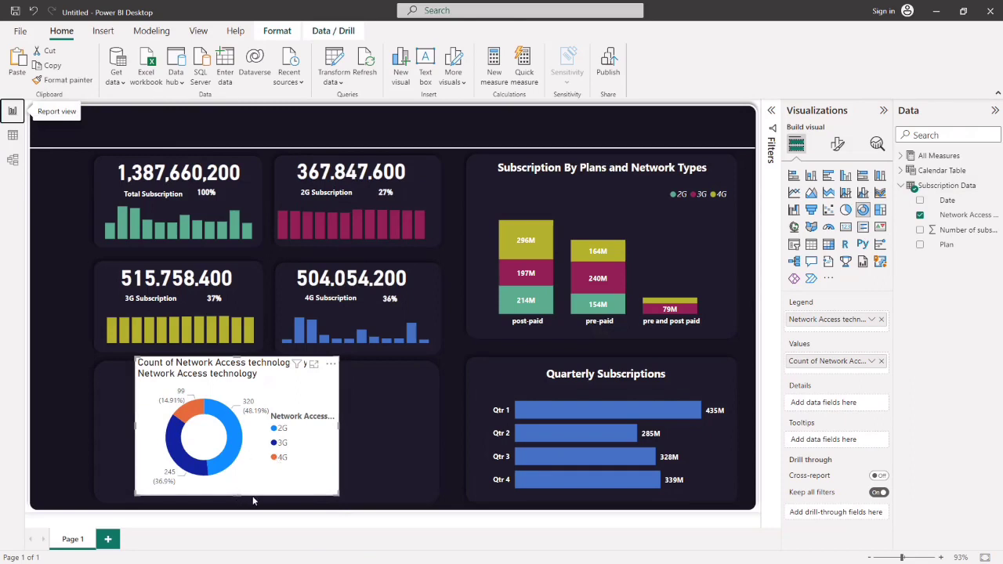
left_click_drag(252, 500, 222, 504)
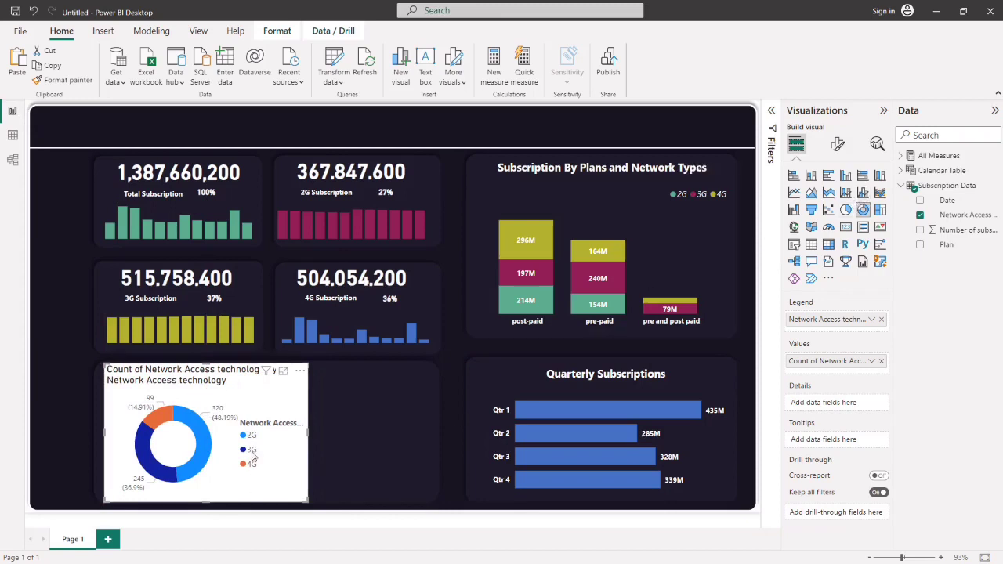
left_click(839, 152)
left_click(834, 202)
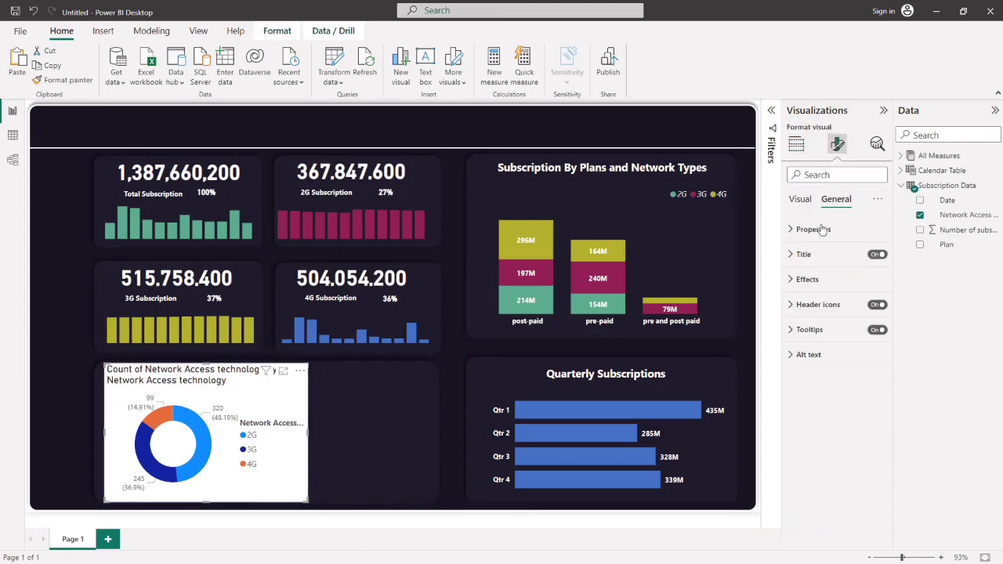
left_click(807, 279)
left_click(872, 309)
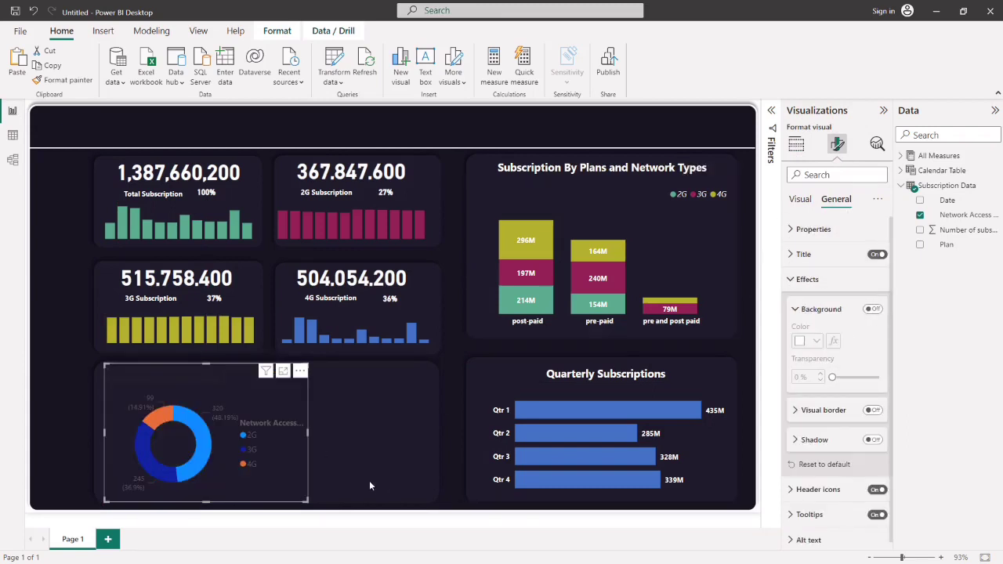
mouse_move(305, 499)
left_mouse_down()
mouse_move(273, 508)
mouse_move(293, 510)
left_mouse_up()
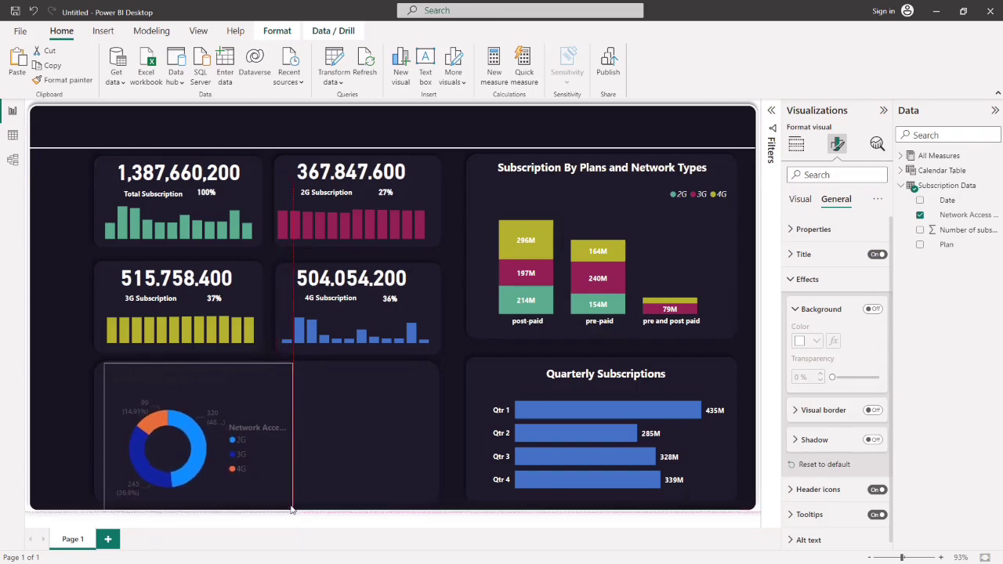
- Turn off the donut chart's legend title and chart title, and shrink the visual to end within the card
left_click(798, 277)
left_click(801, 201)
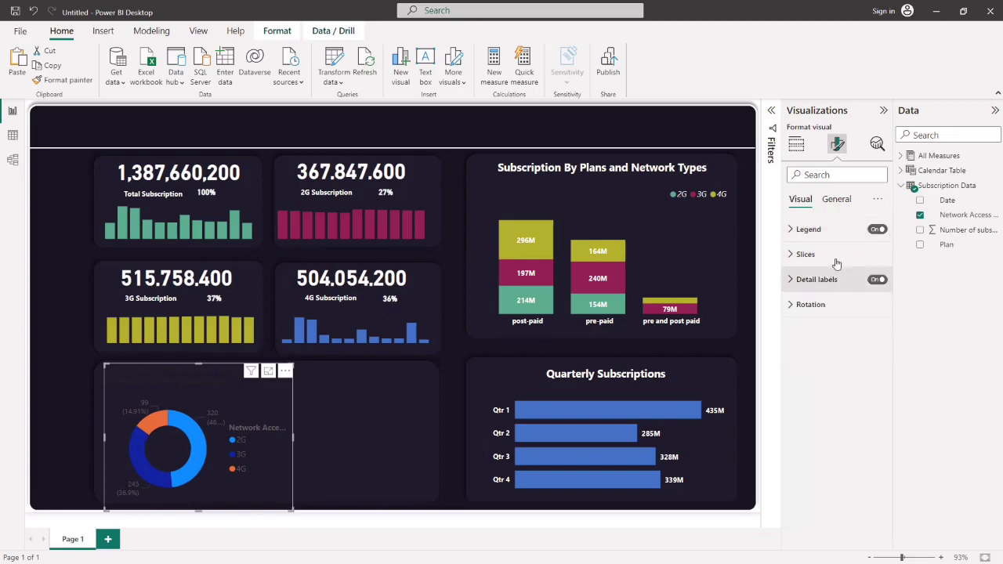
left_click(802, 229)
left_click(870, 350)
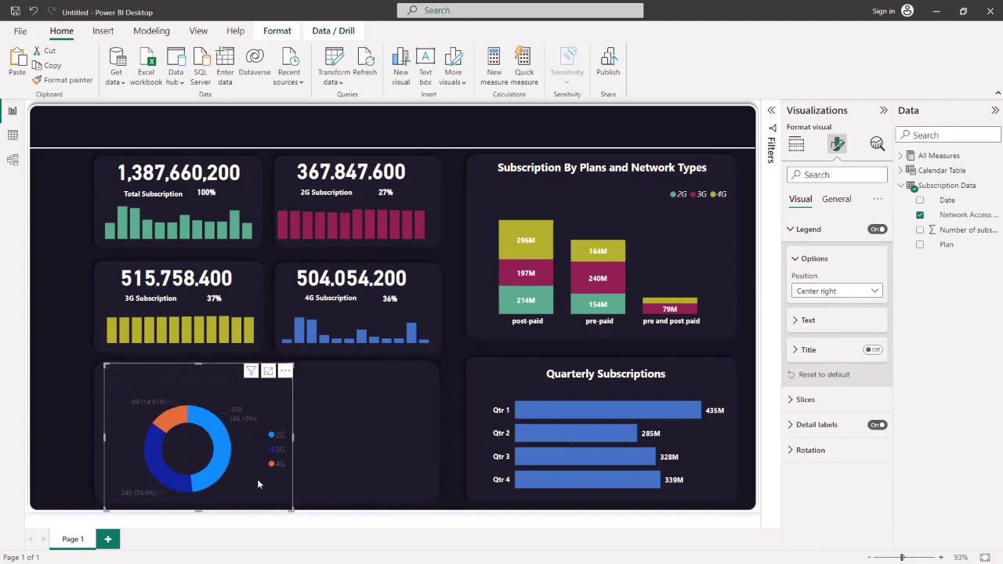
left_click_drag(293, 512, 267, 500)
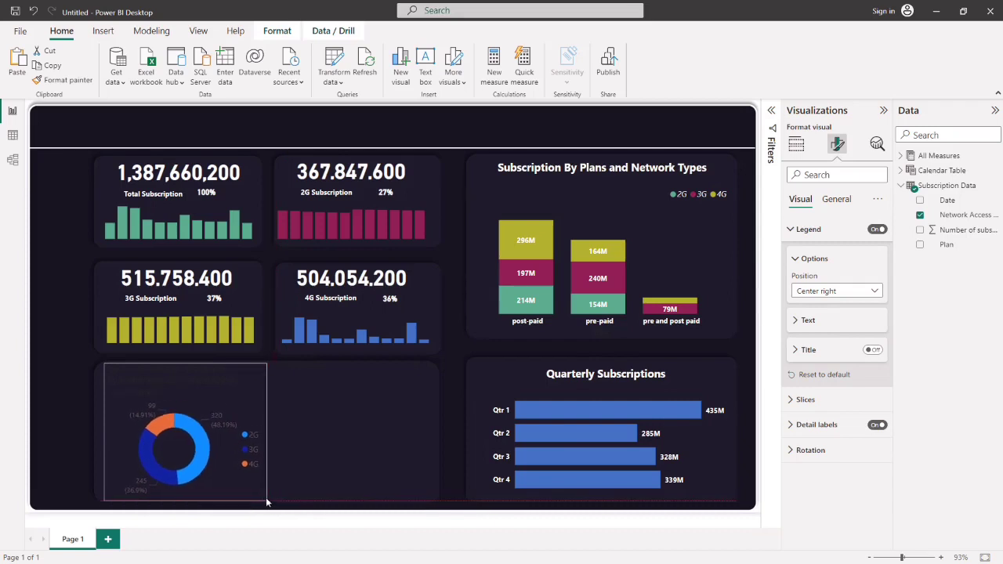
left_click(836, 199)
left_click(877, 254)
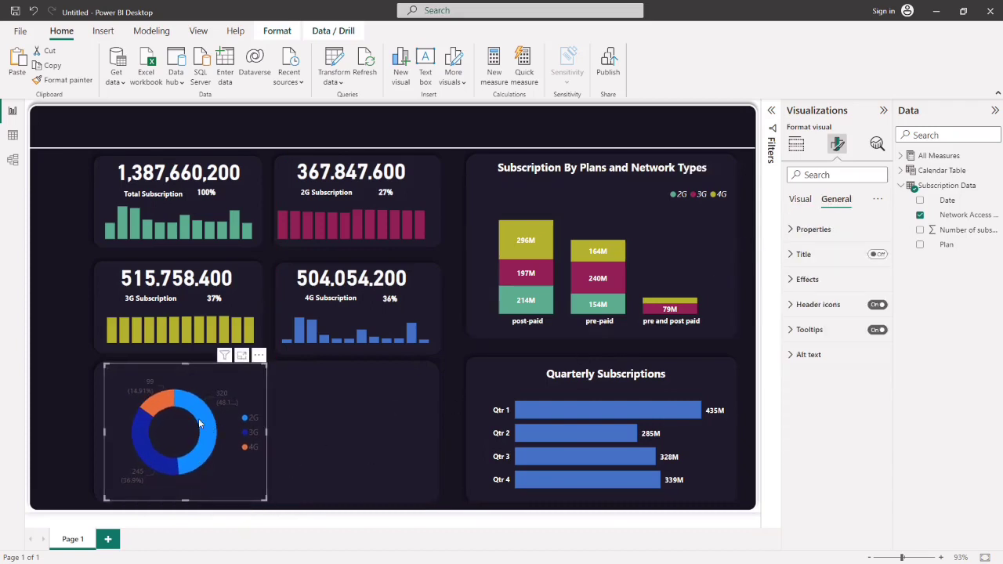
- Resize the donut chart so it fits within the left half of the card below the 3G Subscription card
left_click_drag(104, 364, 102, 366)
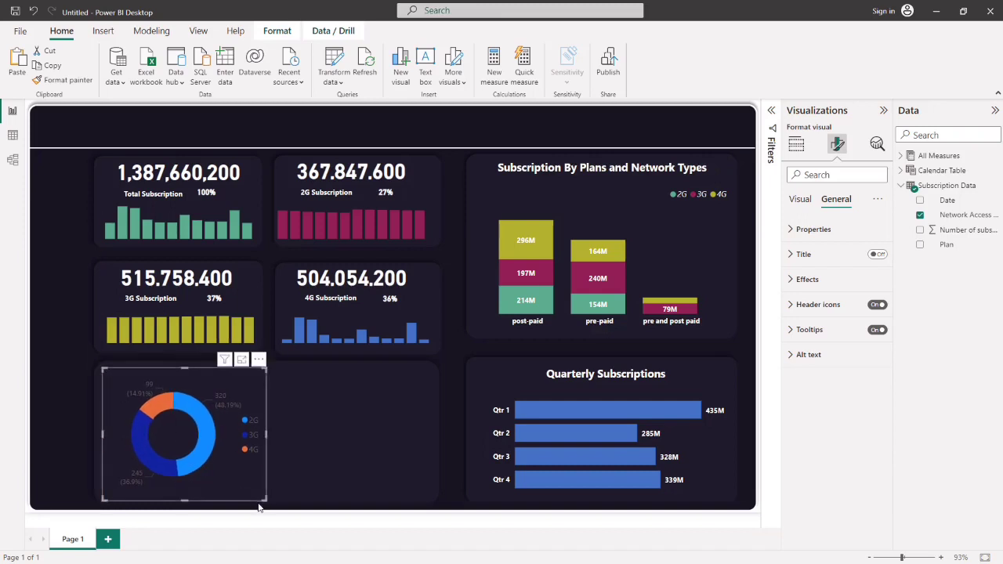
left_click_drag(262, 497, 243, 455)
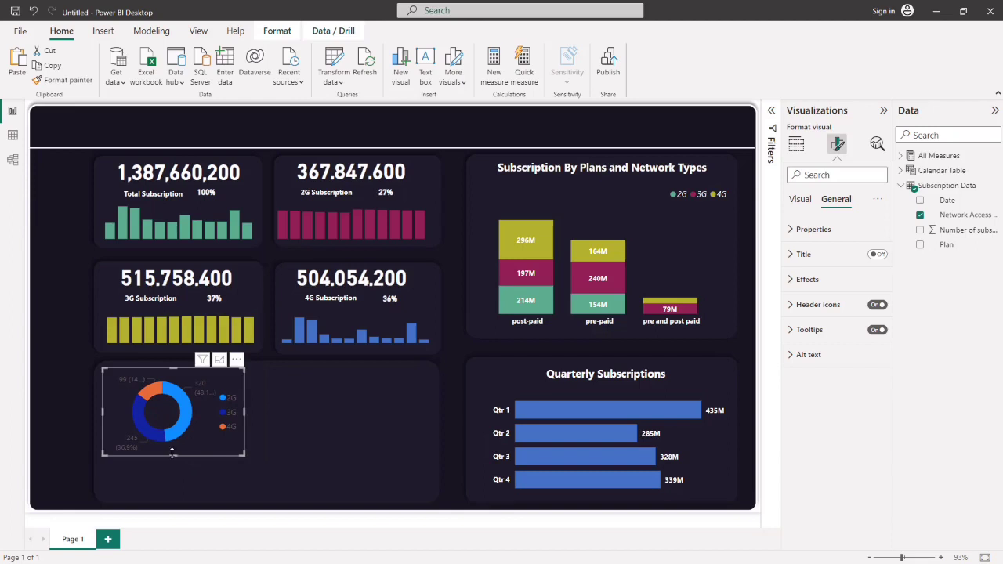
left_click_drag(174, 457, 160, 492)
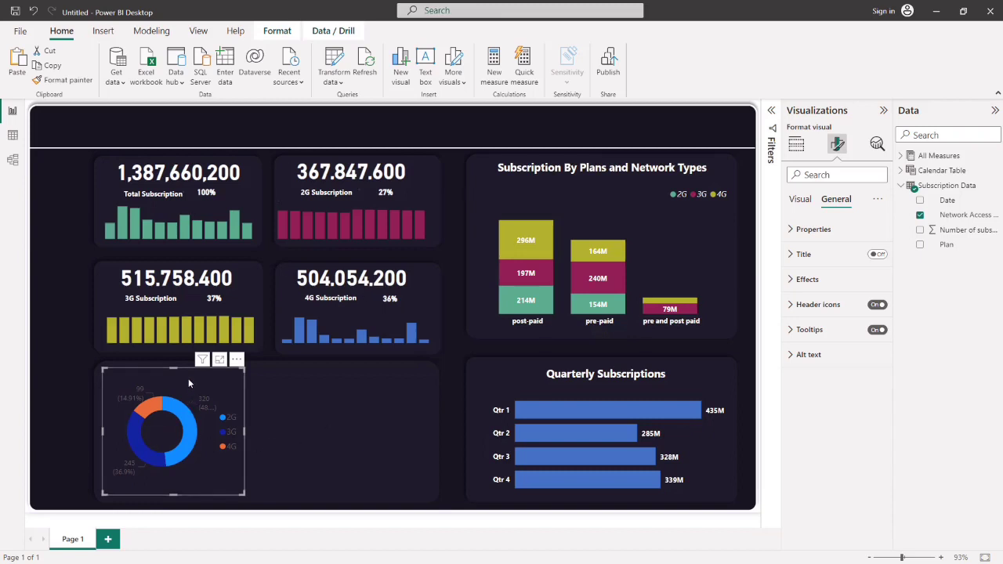
- Duplicate the donut chart and place the copy beside the original in the right half of the card
key("ctrl+c")
key("ctrl+v")
left_click_drag(188, 382, 358, 377)
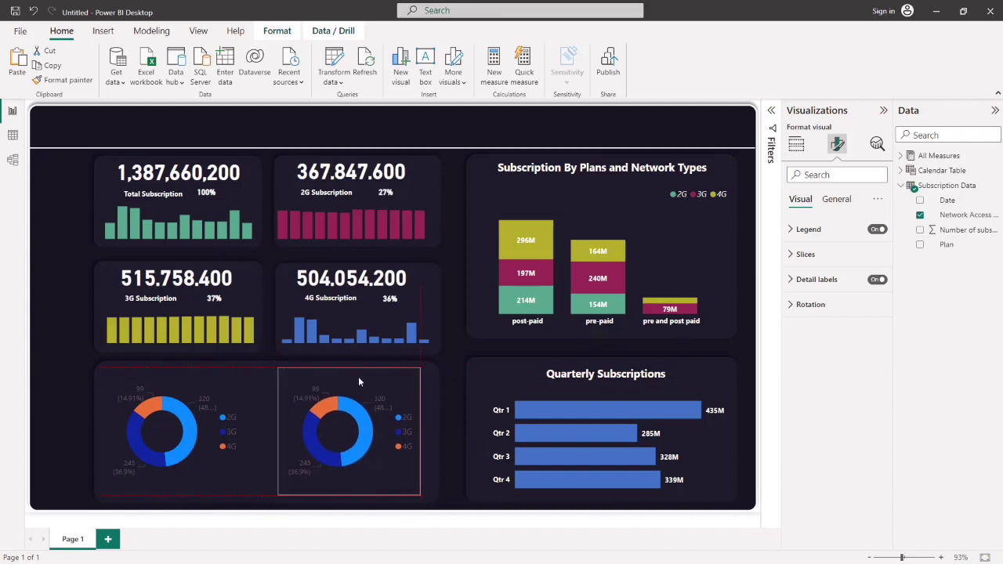
- Replace the copied donut chart's Network Access technology legend field with Plan
left_click(233, 383)
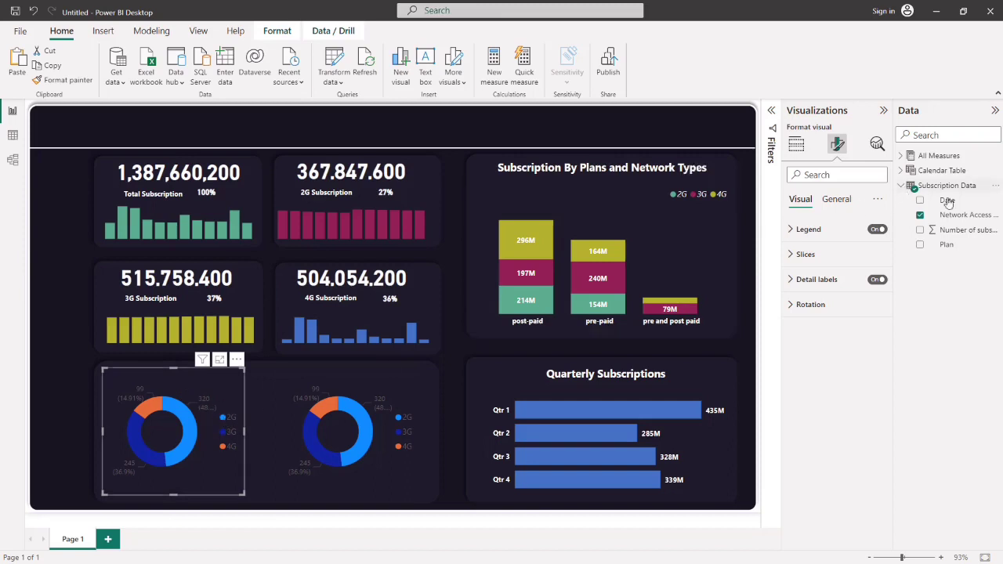
left_click(281, 415, "ctrl")
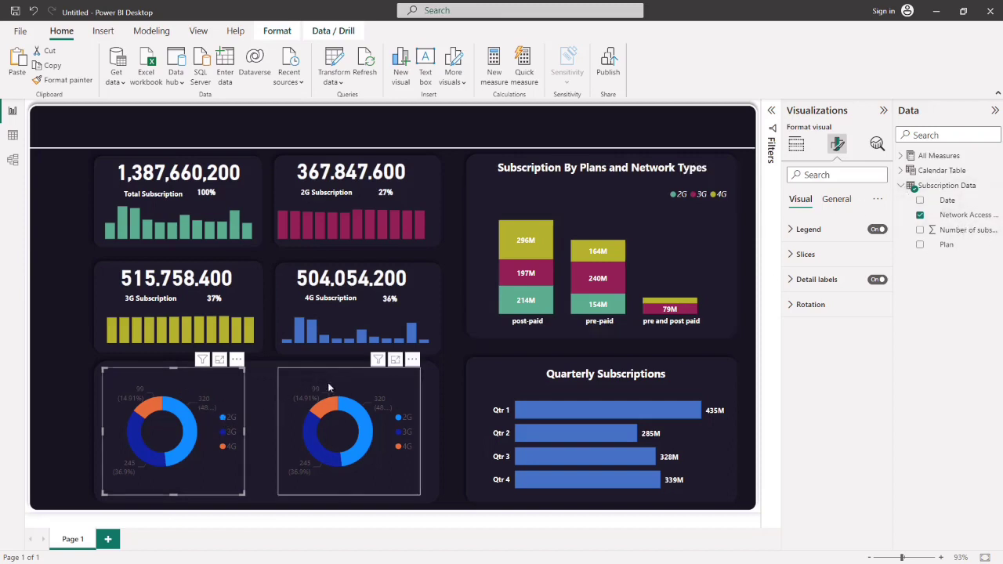
left_click(359, 387)
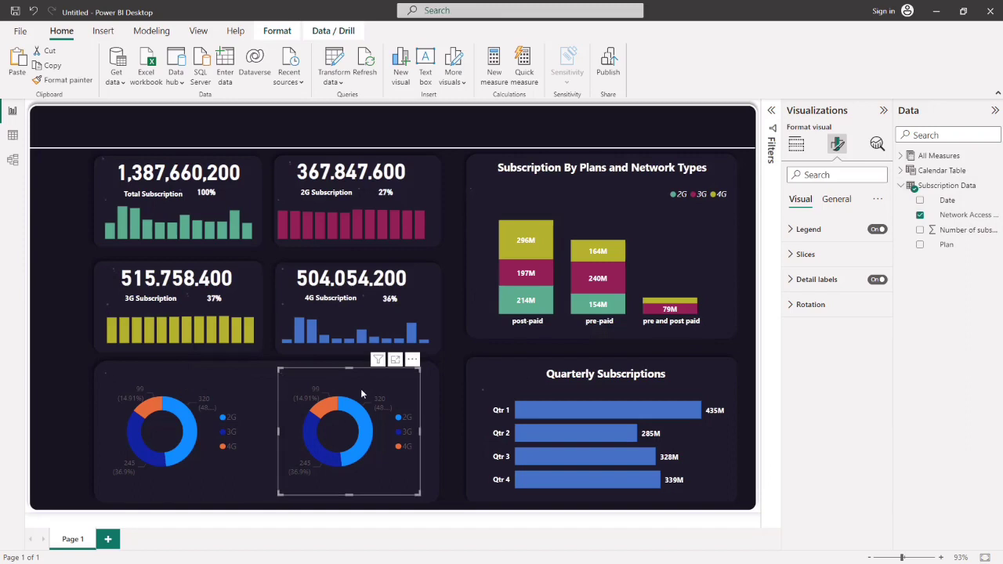
left_click(831, 201)
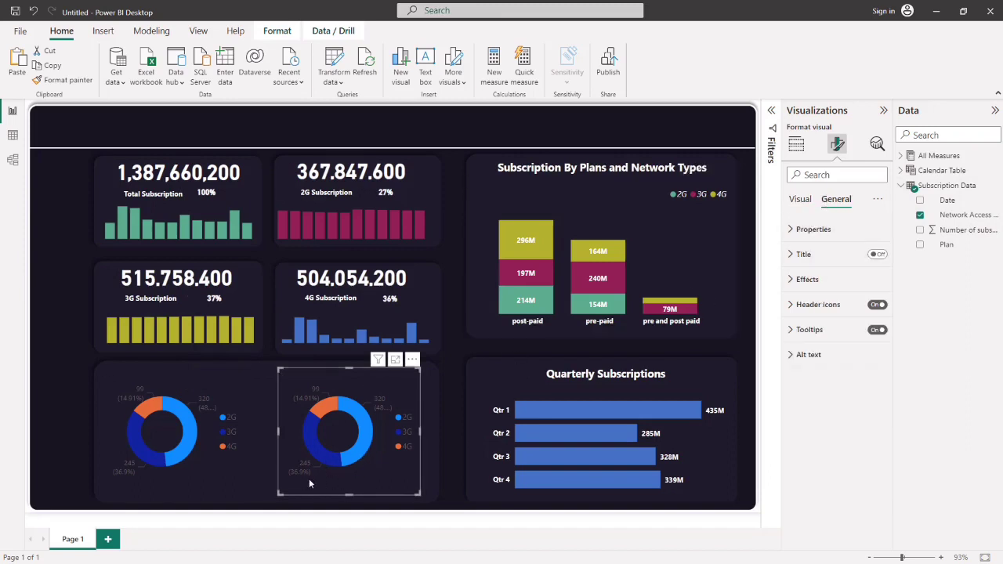
left_click(795, 201)
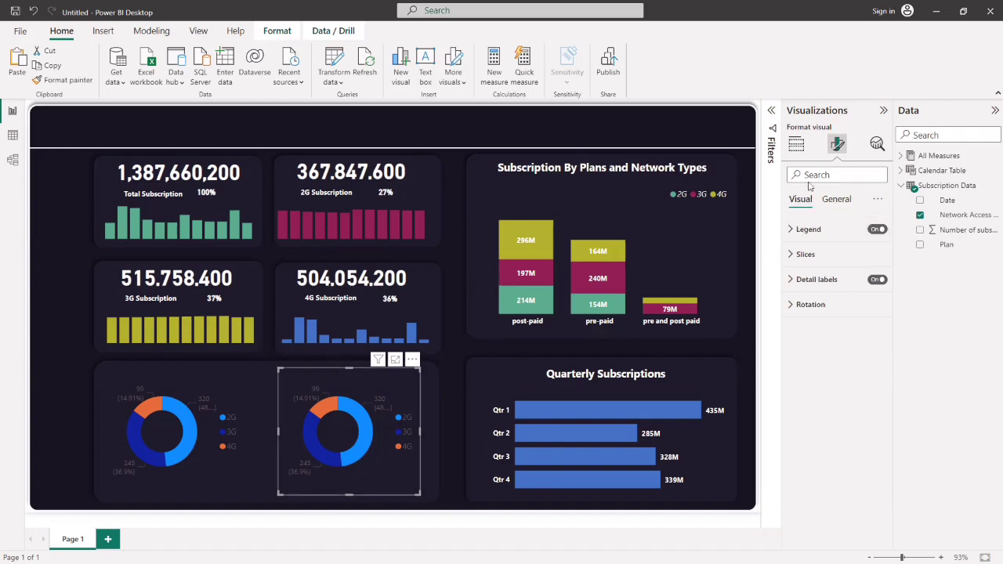
left_click(796, 144)
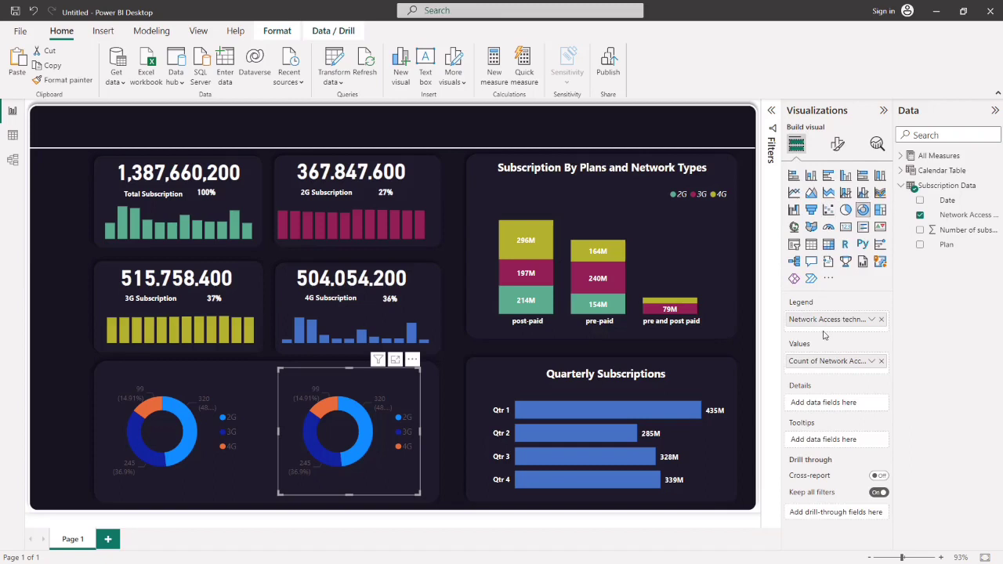
left_click(881, 320)
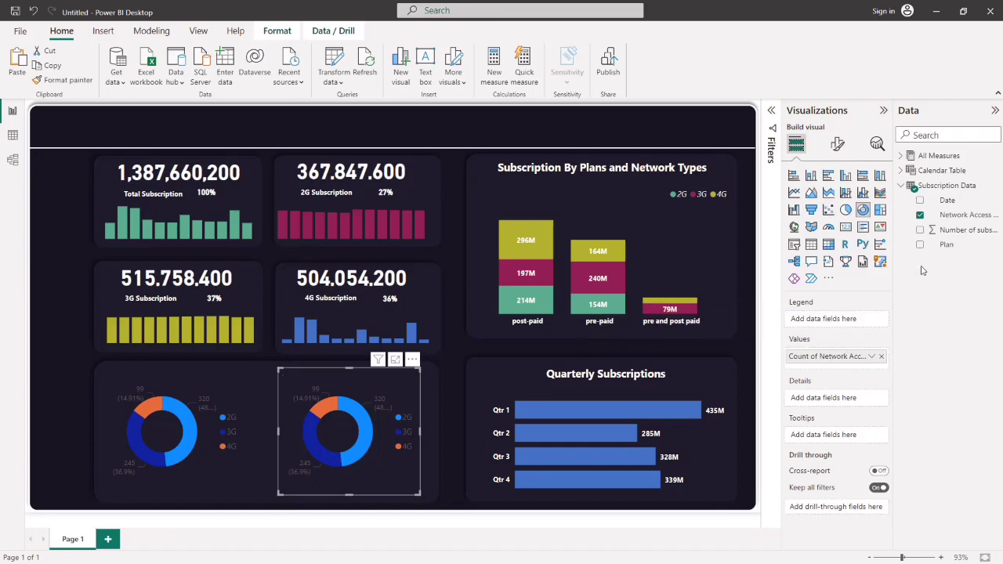
left_click_drag(945, 249, 807, 320)
- Replace the copied donut chart's values field with a count of Plan
right_click(882, 365)
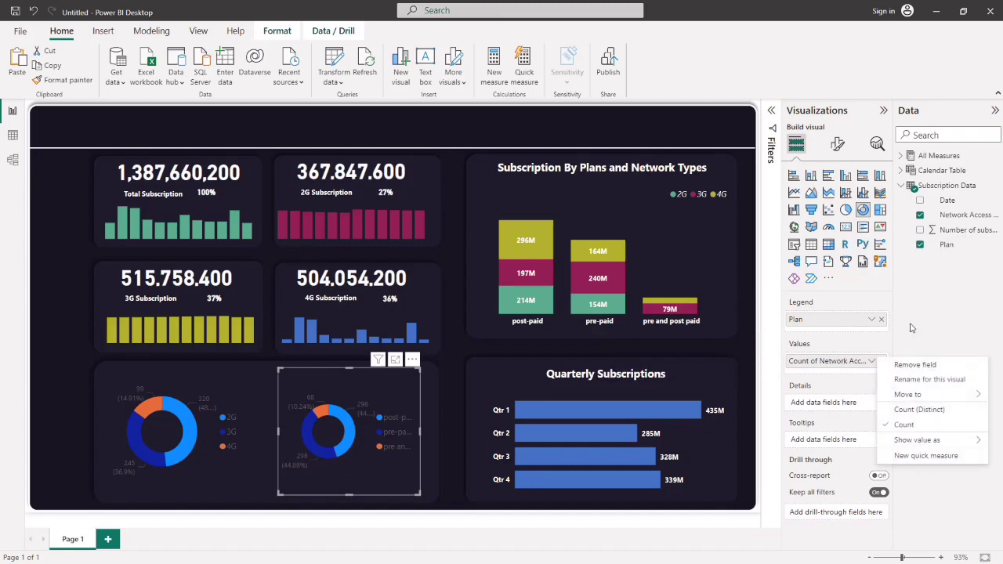
key("Escape")
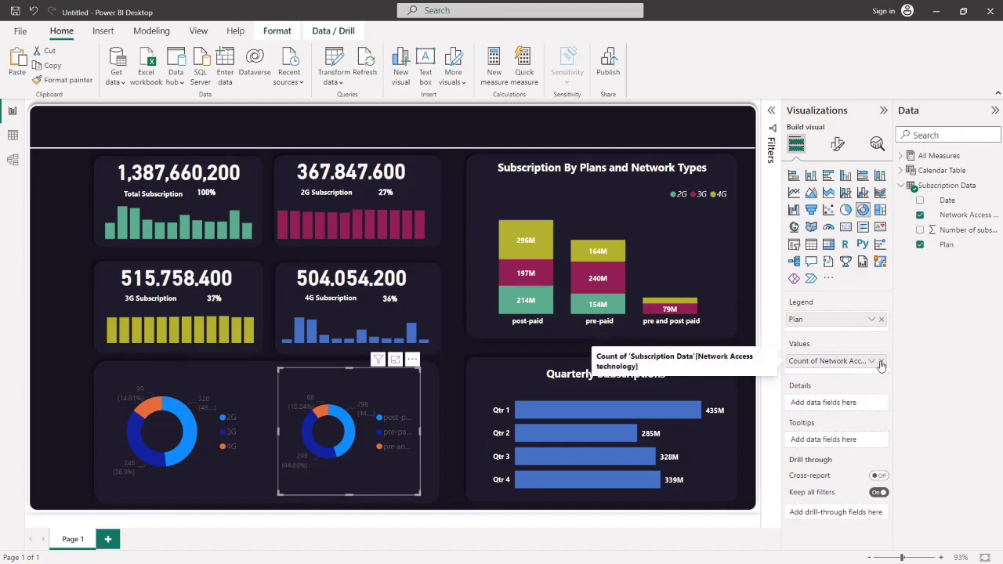
left_click(881, 362)
left_click_drag(939, 248, 818, 360)
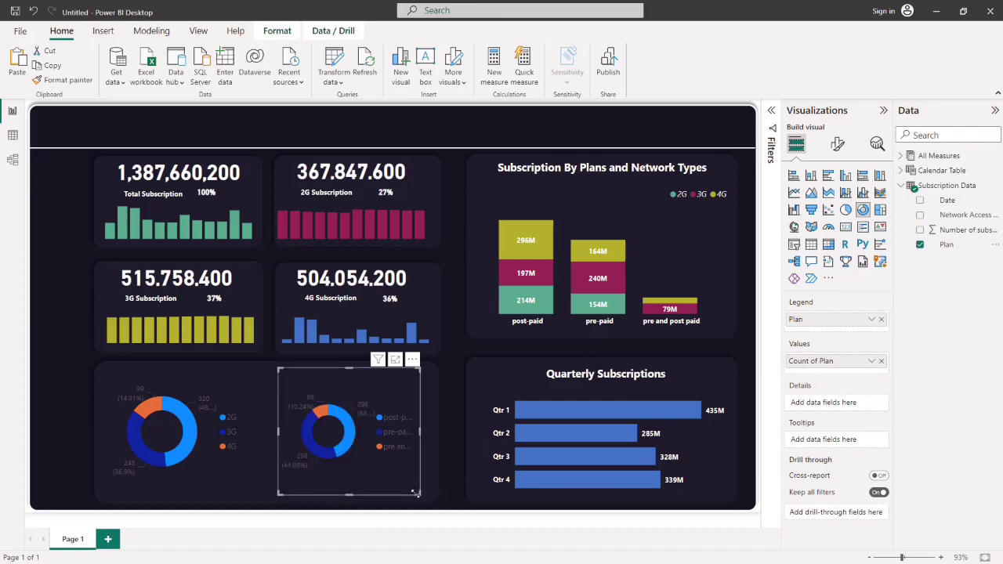
- Widen the Plan donut chart on both sides and extend it slightly downwards to fill the right half of the card
left_click_drag(418, 492, 432, 494)
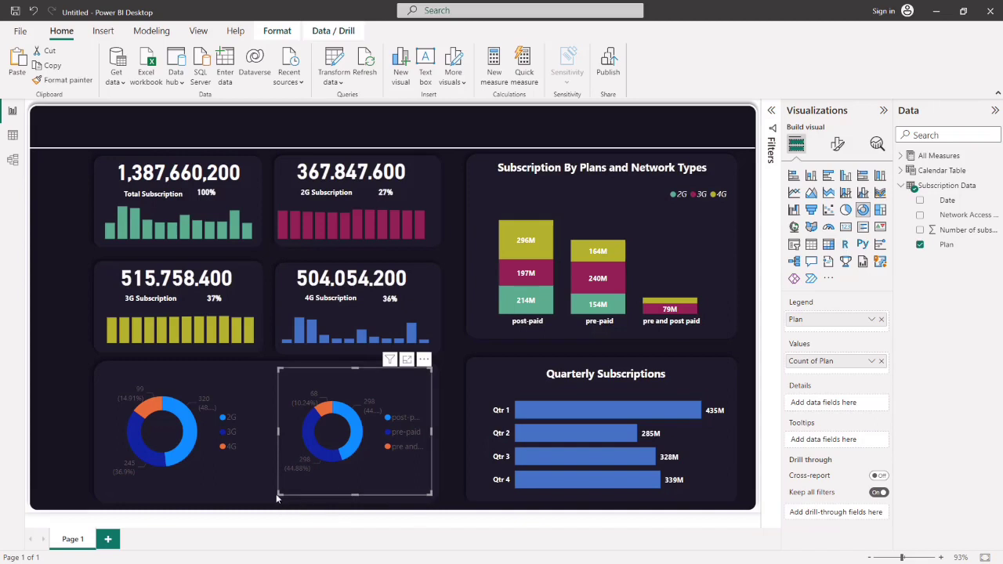
left_click_drag(277, 497, 265, 501)
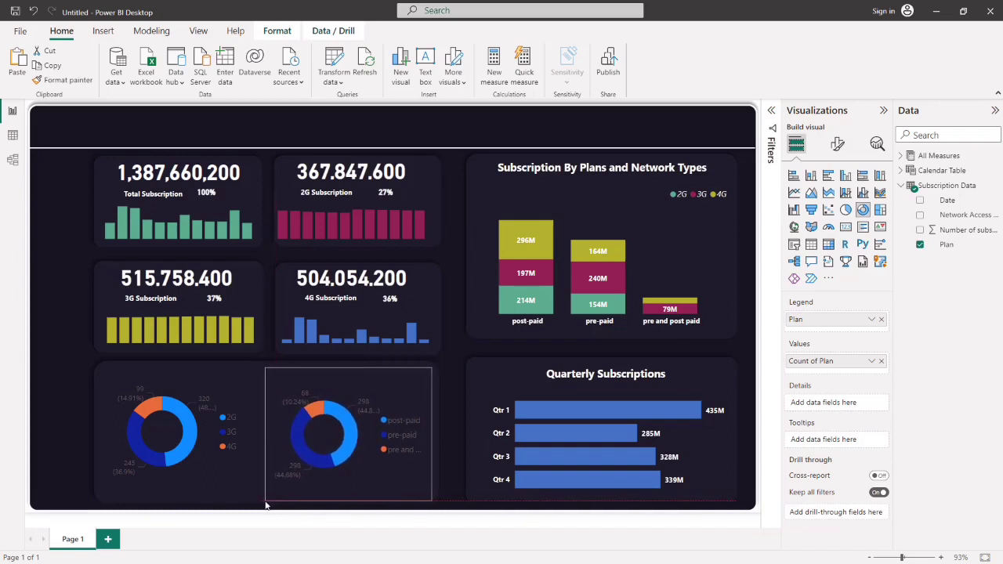
- Widen the network type donut chart slightly towards the Plan donut chart
left_click(78, 406)
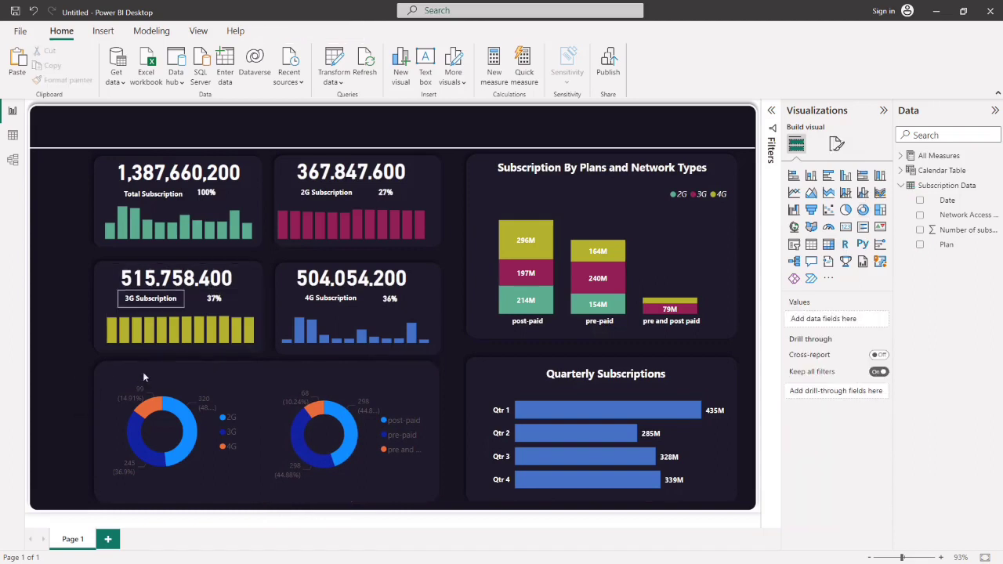
left_click(201, 453)
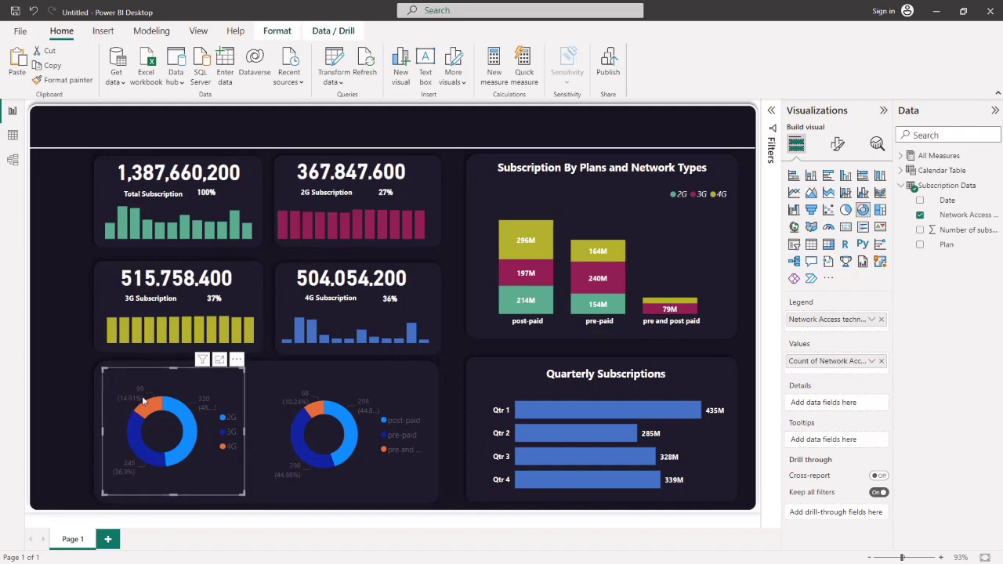
mouse_move(137, 390)
left_click_drag(248, 493, 254, 493)
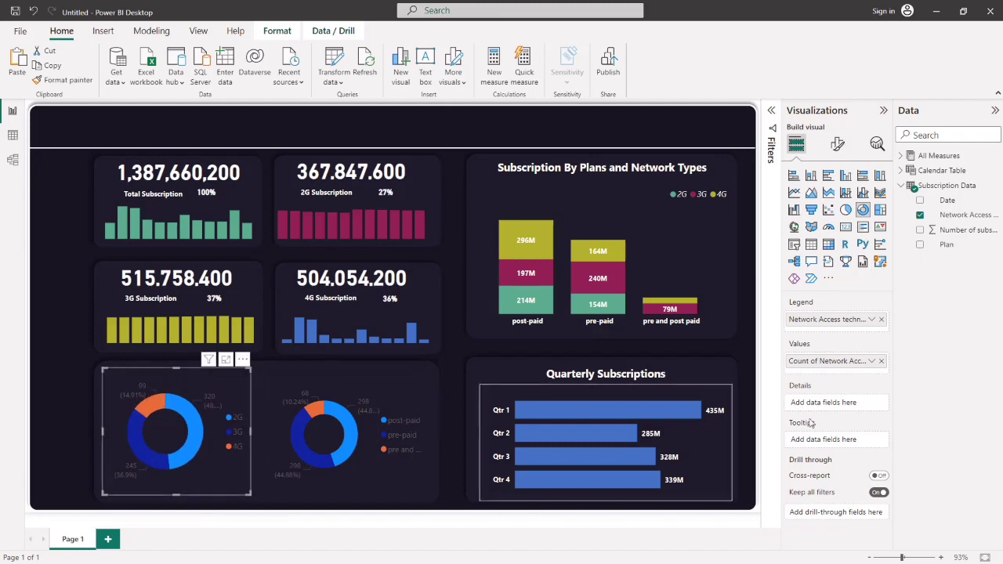
- Set the network type donut's detail label contents to Percent of total and extend the chart's outer edge to the card's border
left_click(836, 146)
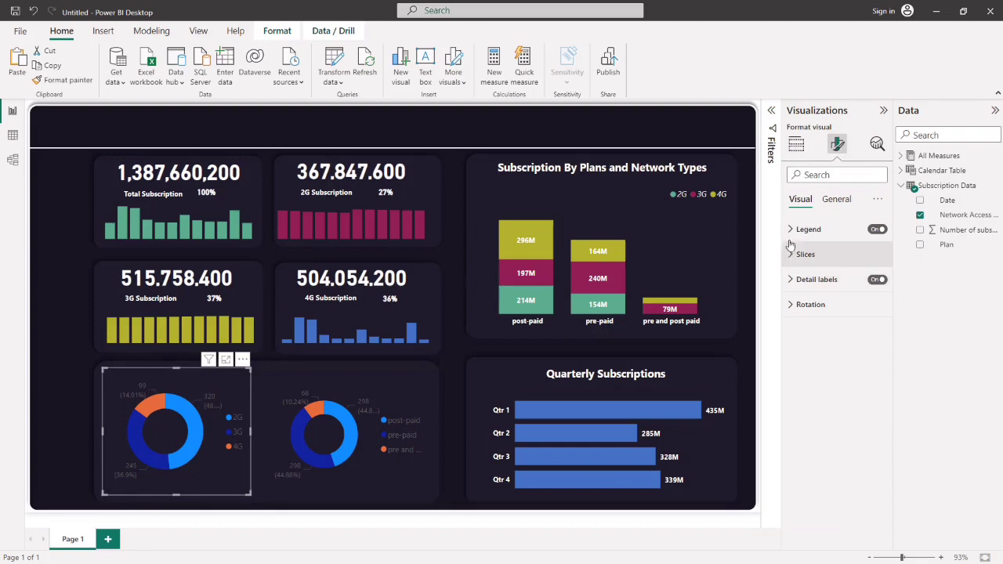
left_click(837, 199)
left_click(800, 199)
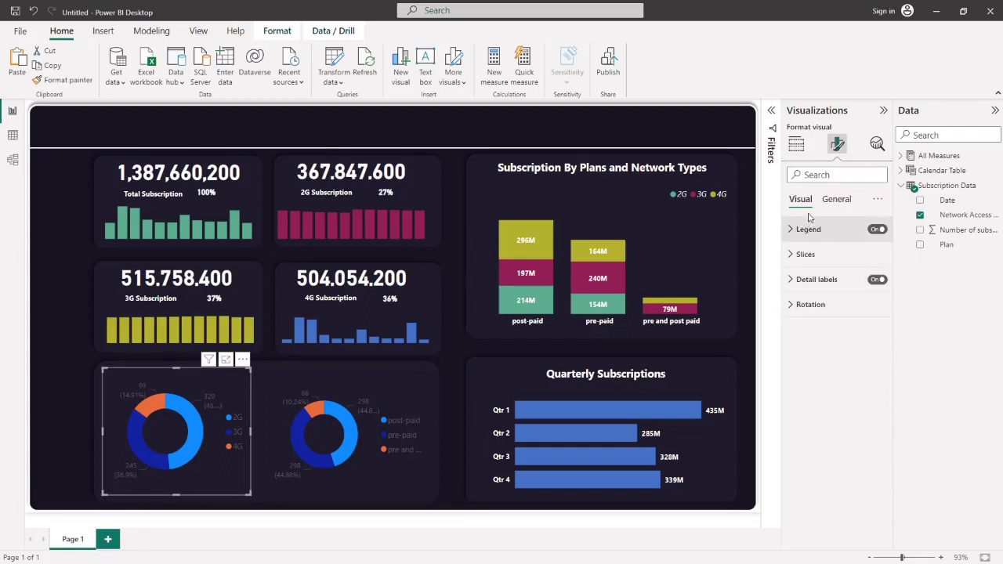
left_click(796, 144)
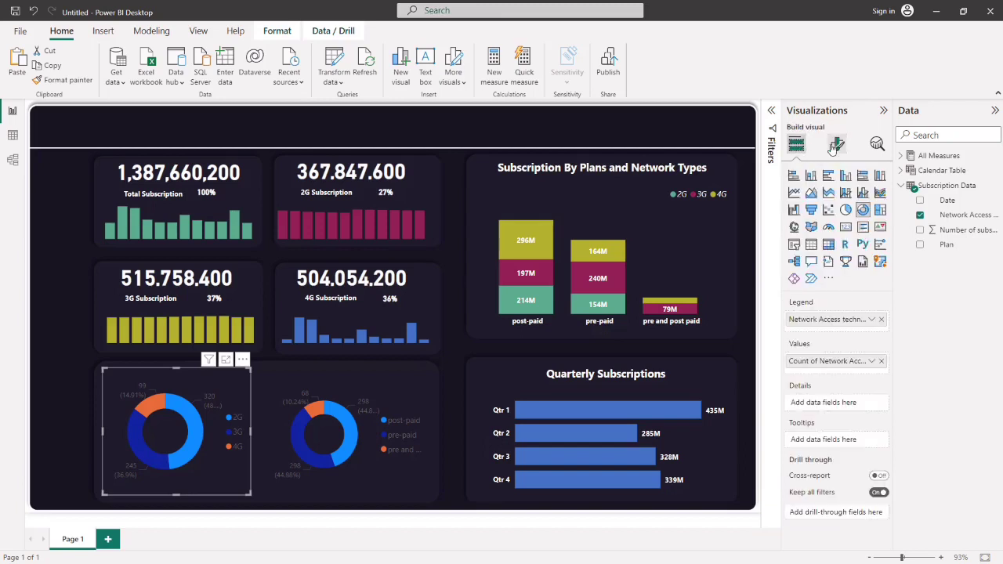
left_click(837, 145)
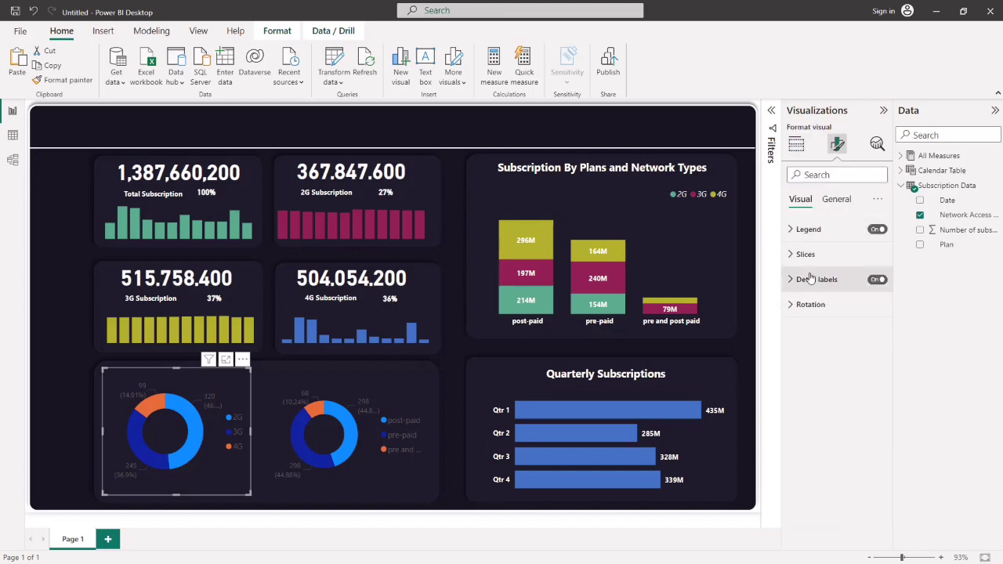
left_click(809, 280)
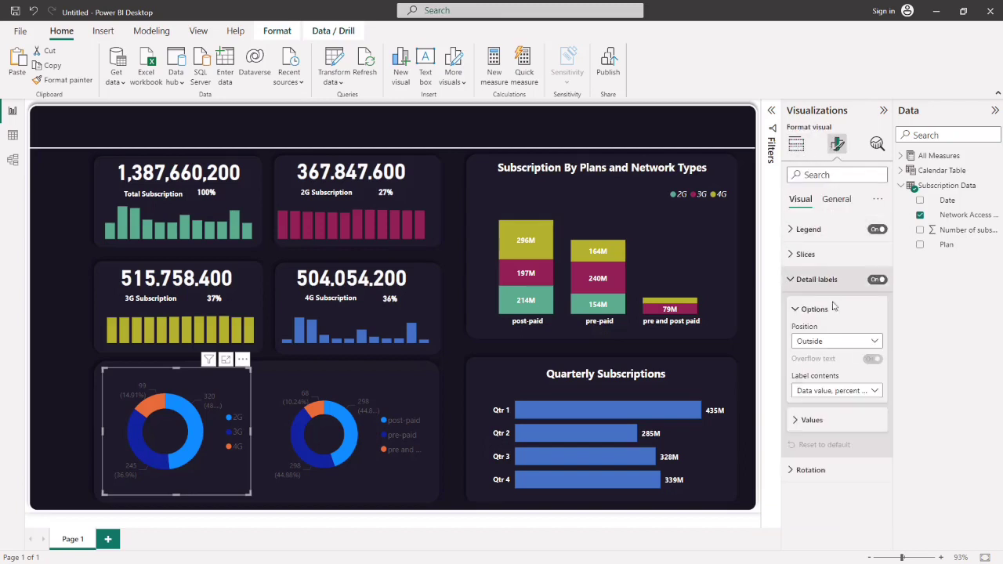
left_click(875, 392)
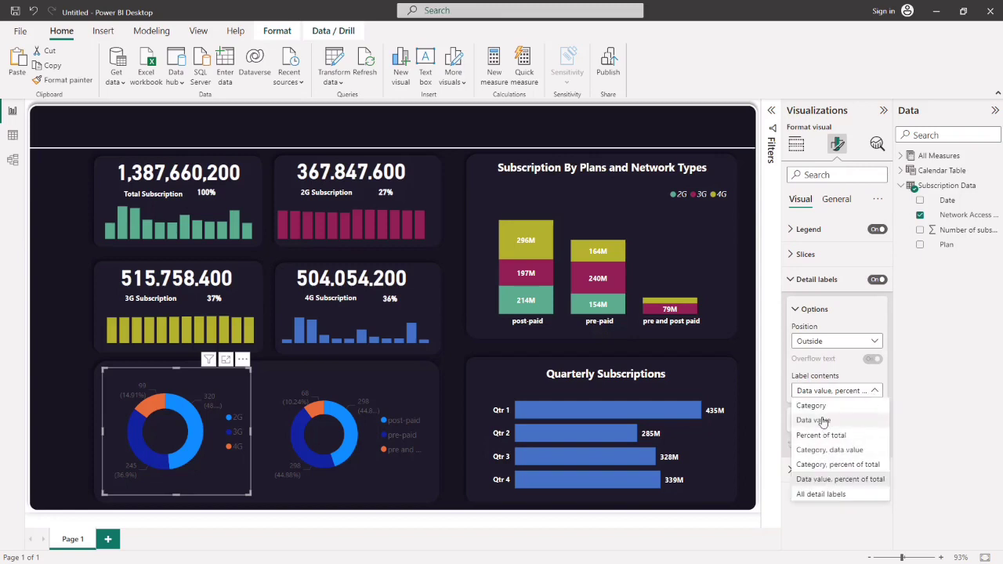
left_click(818, 422)
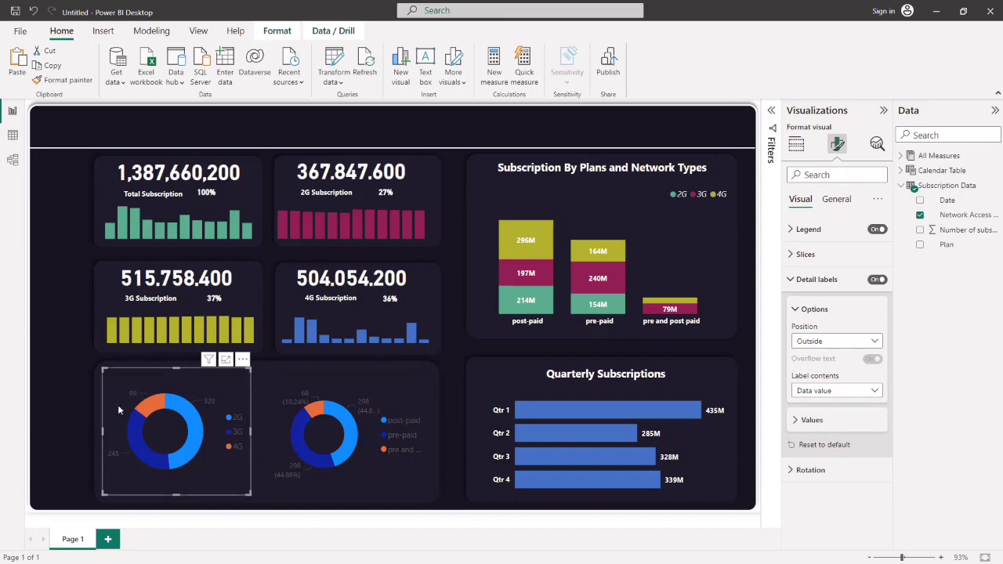
left_click(848, 392)
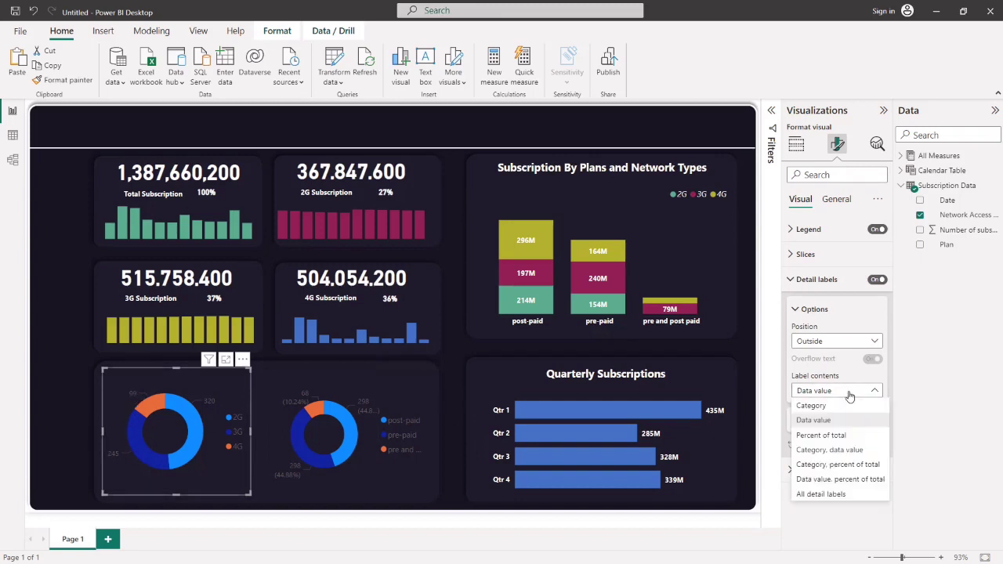
left_click(839, 438)
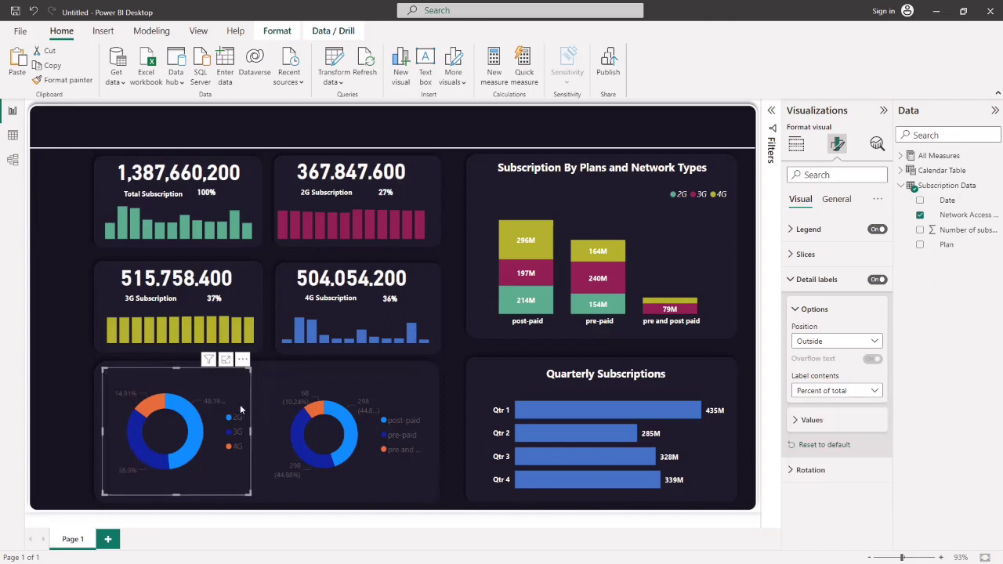
left_click_drag(103, 369, 94, 367)
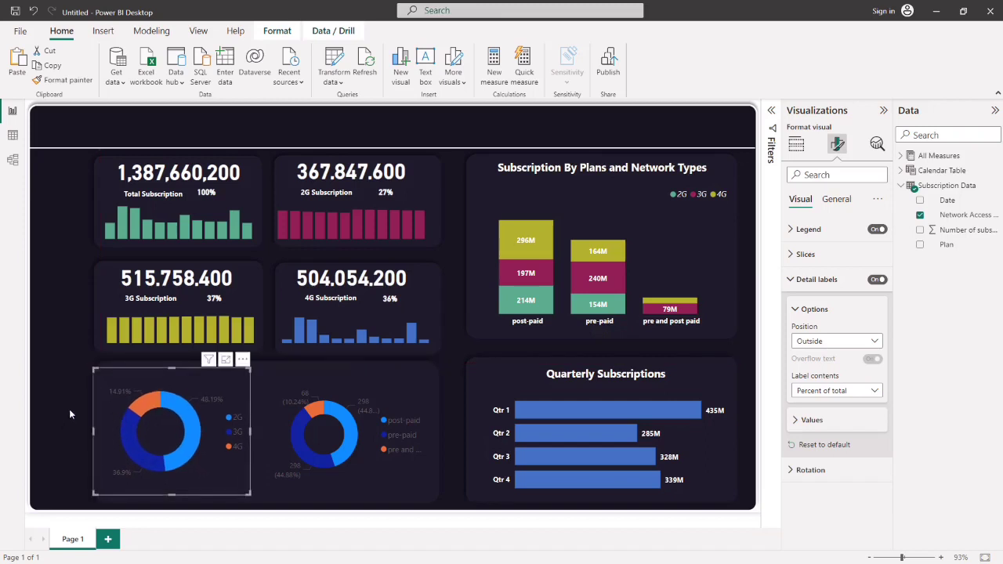
left_click(69, 409)
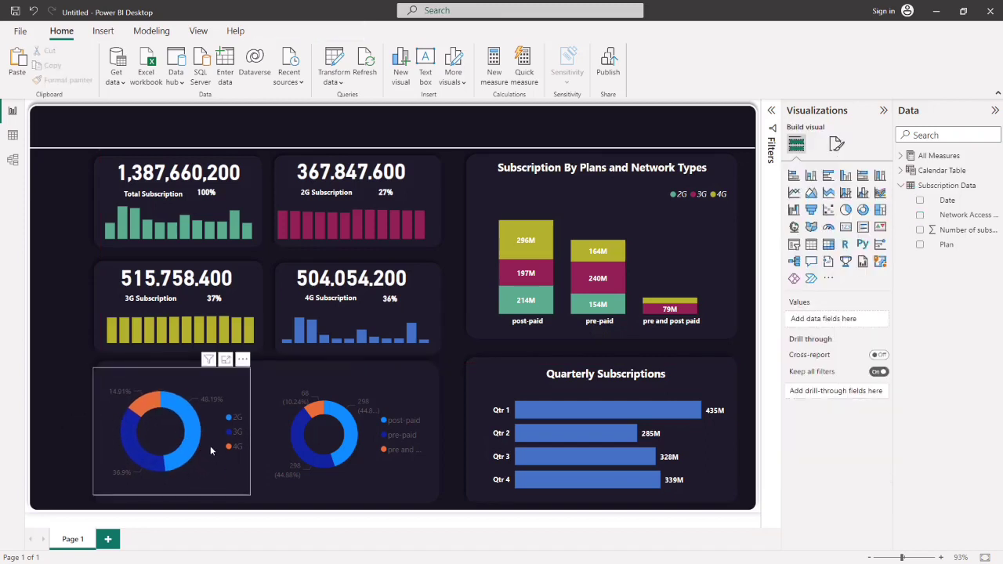
- Position the network type donut chart's legend at Top center
left_click(211, 470)
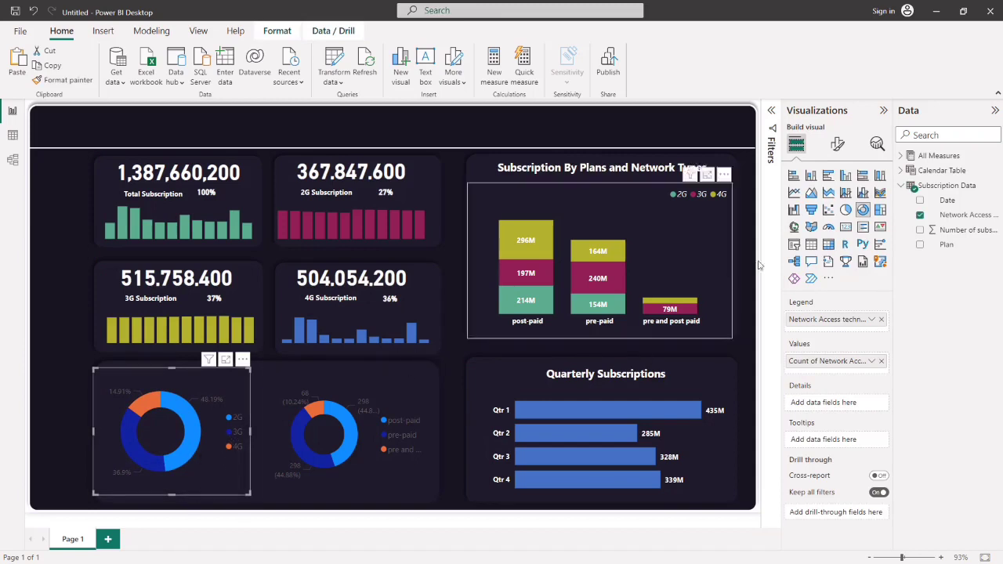
left_click(837, 144)
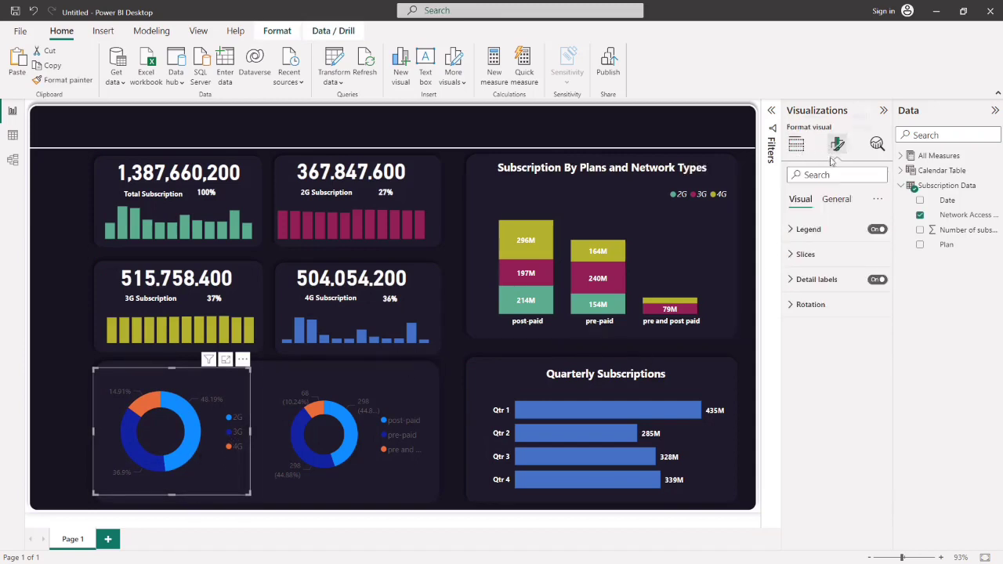
left_click(813, 230)
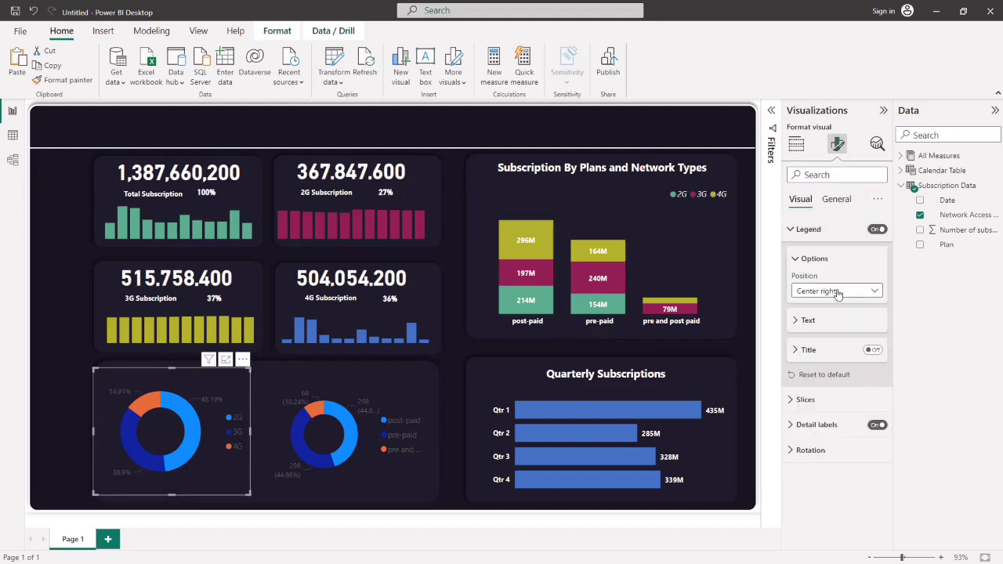
left_click(836, 292)
left_click(816, 320)
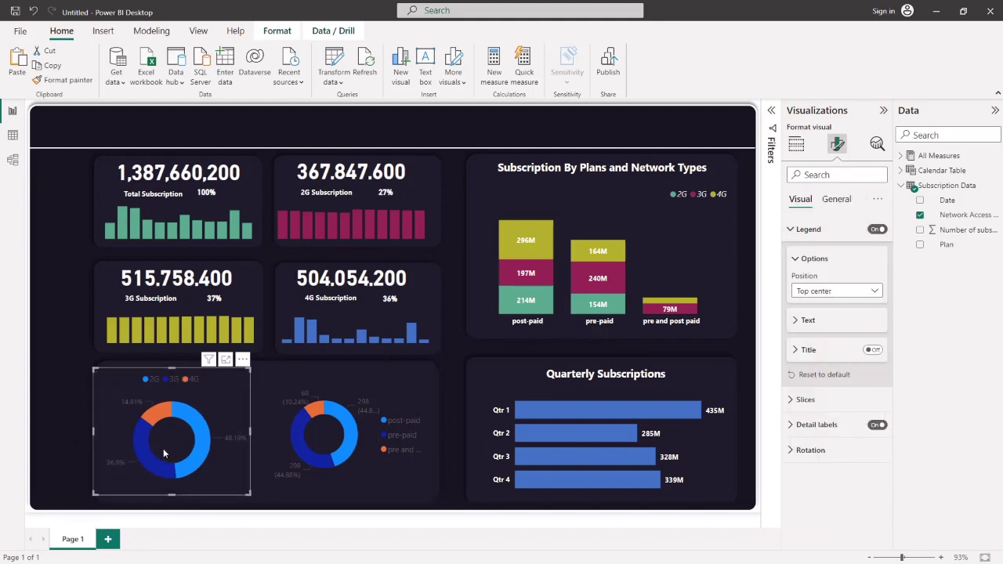
- Lower the network type donut's upper edge to free space above it and widen the chart slightly towards the Plan donut
left_click_drag(172, 368, 175, 385)
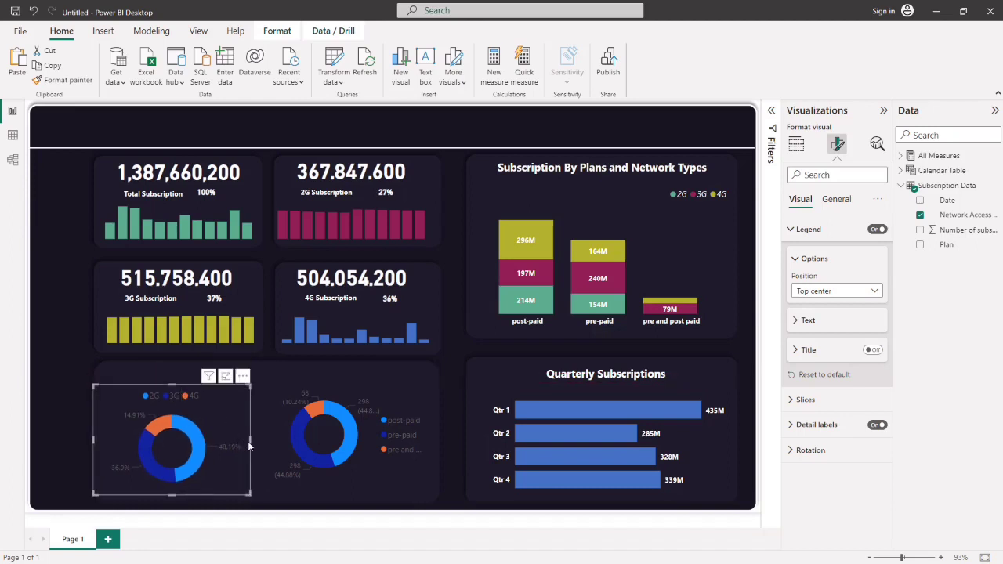
left_click_drag(253, 441, 257, 441)
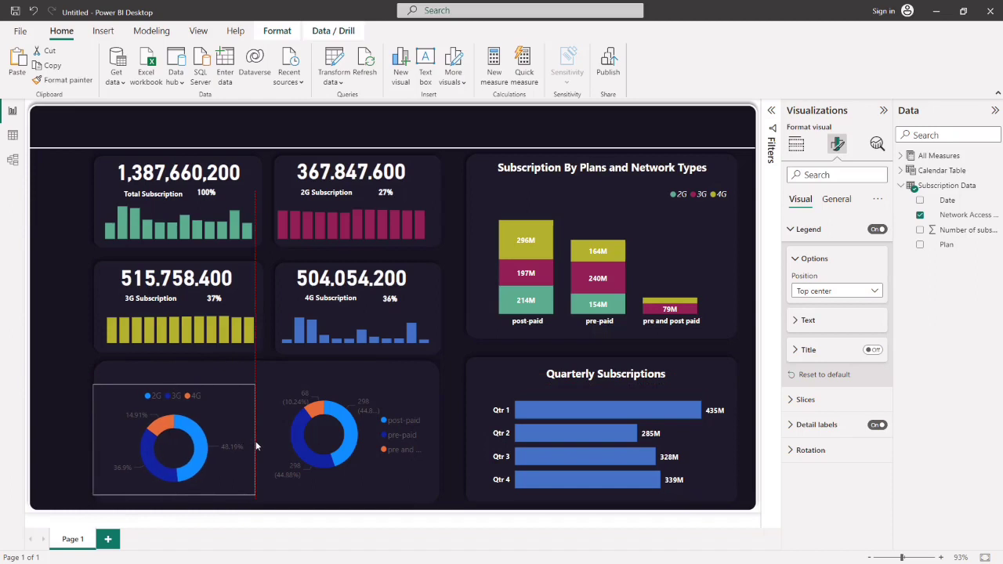
left_click(62, 424)
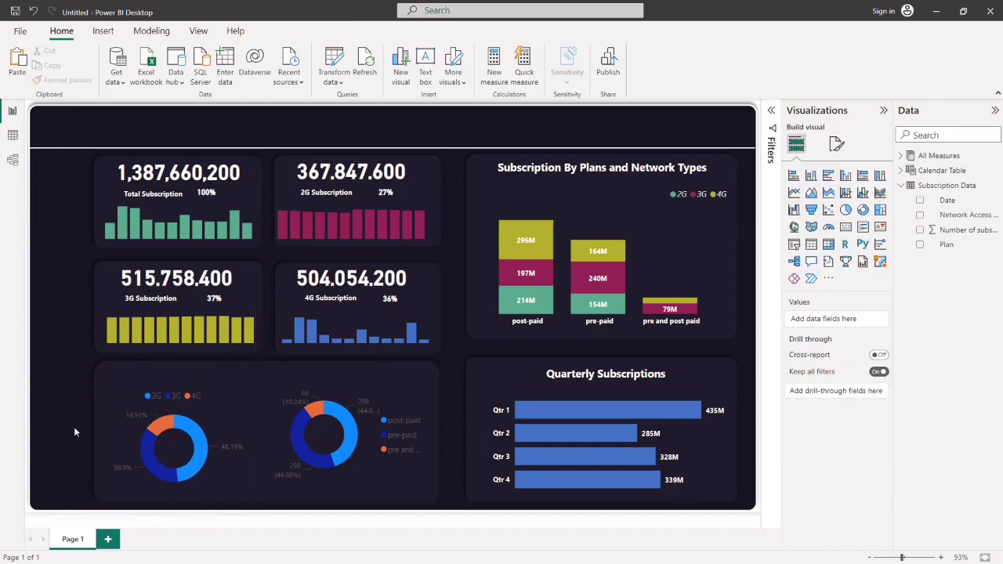
- Make the network type donut's detail label values white and bold
left_click(239, 444)
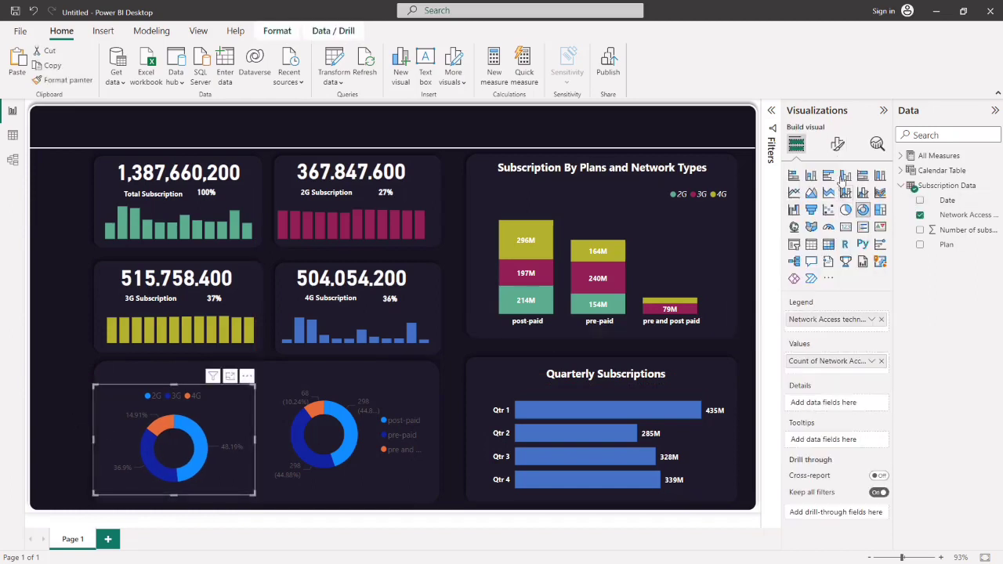
left_click(837, 144)
left_click(806, 232)
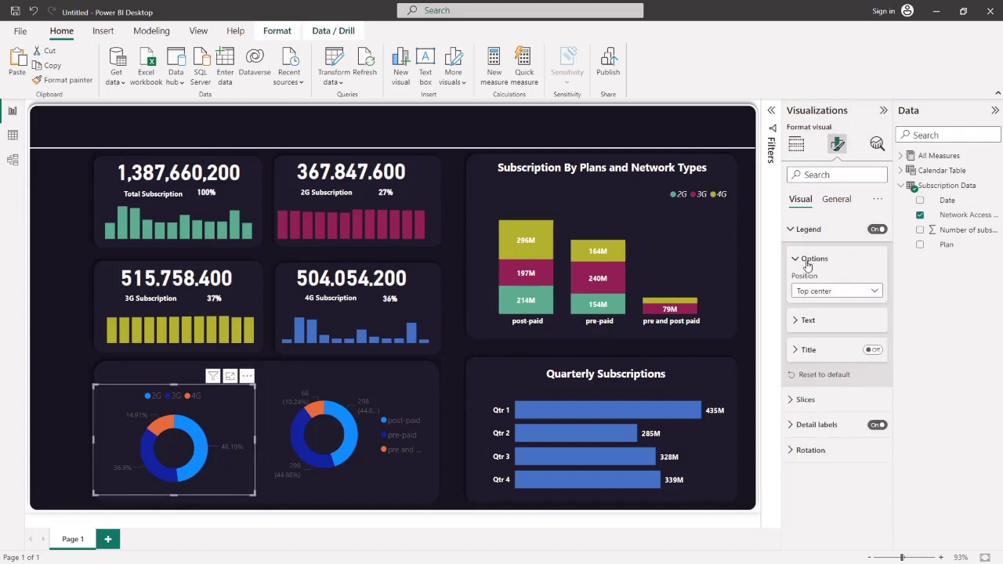
left_click(815, 425)
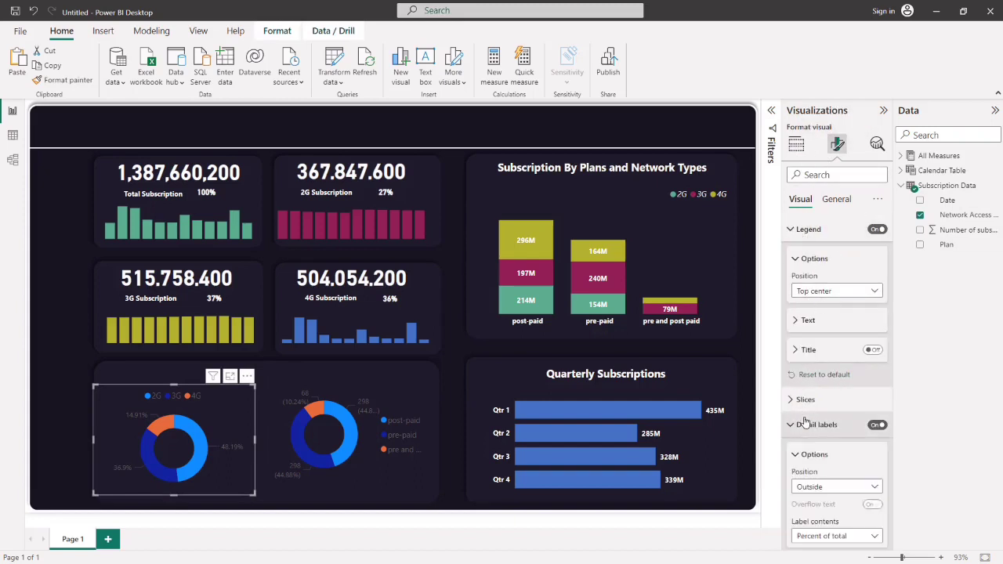
scroll(800, 389, "down", 2)
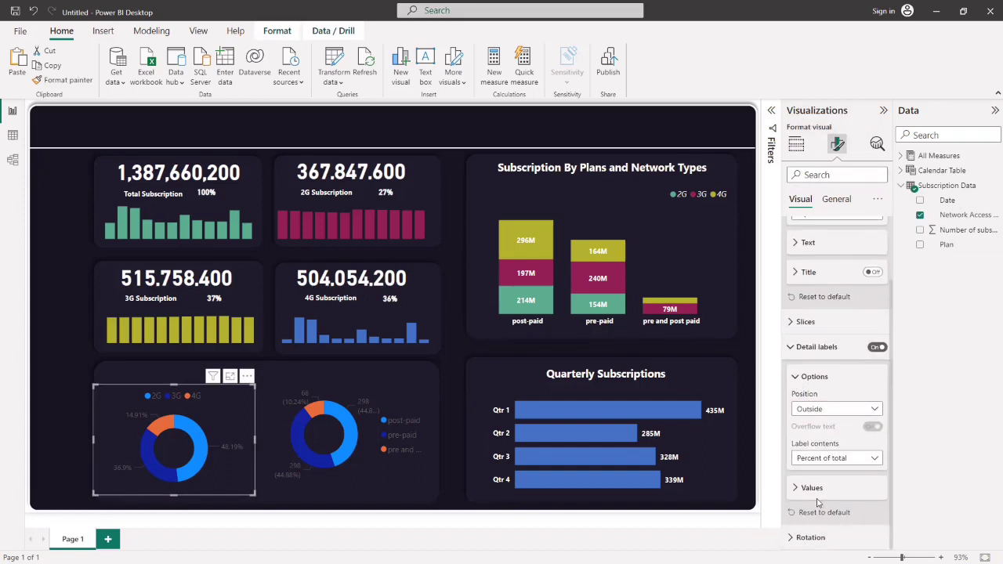
left_click(797, 490)
scroll(798, 494, "down", 3)
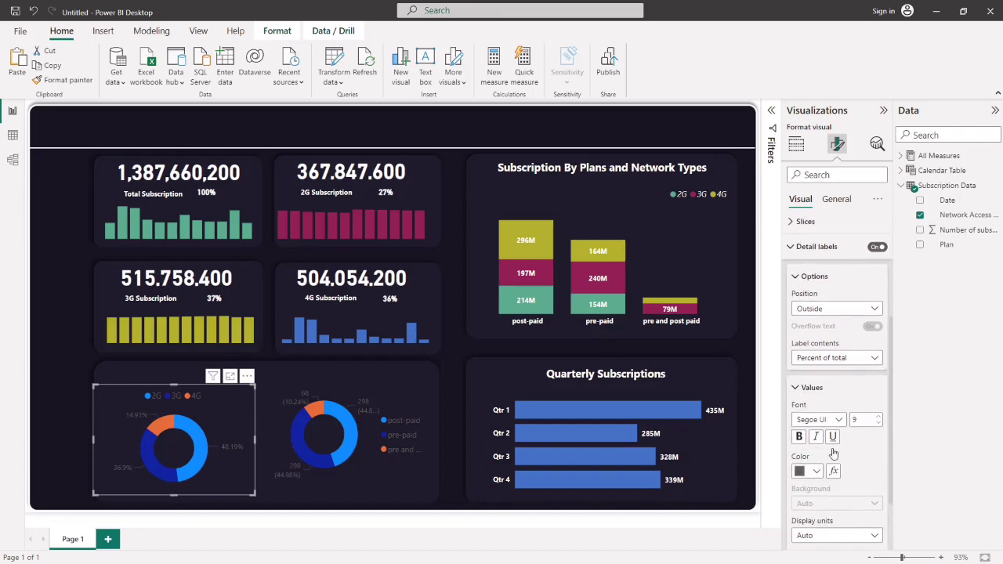
left_click(816, 471)
left_click(825, 419)
left_click(800, 438)
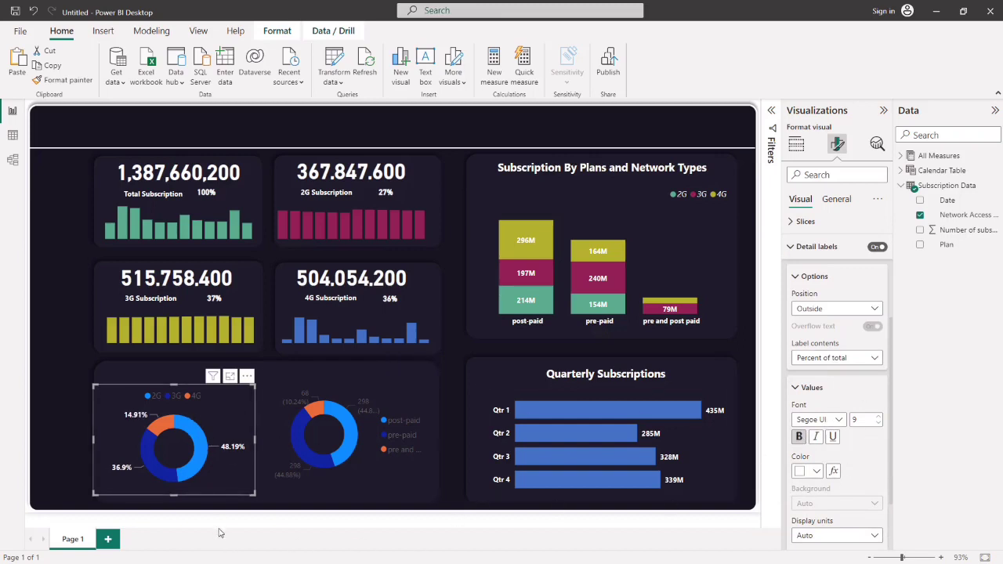
- Make the network type donut's legend text white and bold
left_click(790, 247)
left_click(802, 232)
left_click(802, 235)
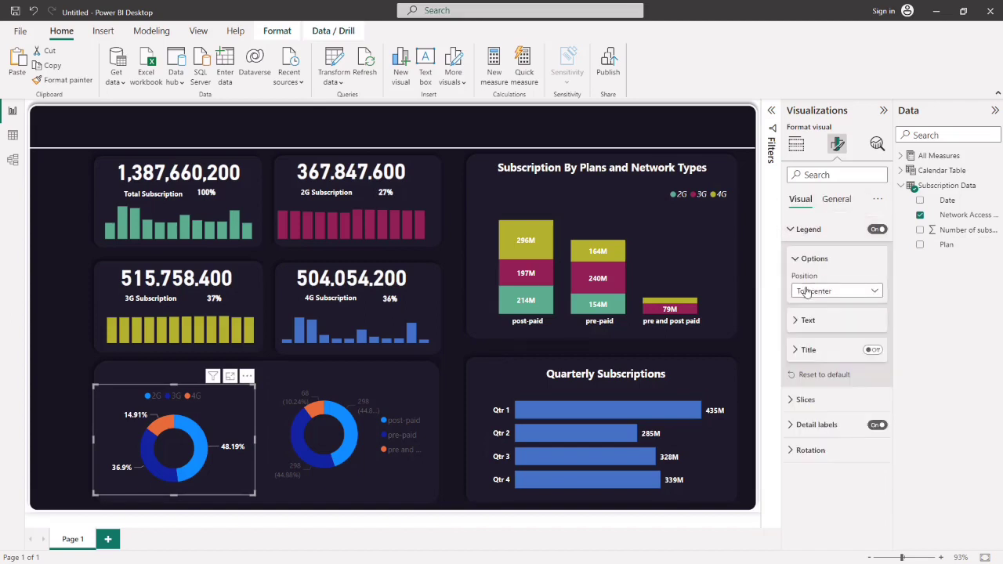
left_click(815, 321)
left_click(817, 404)
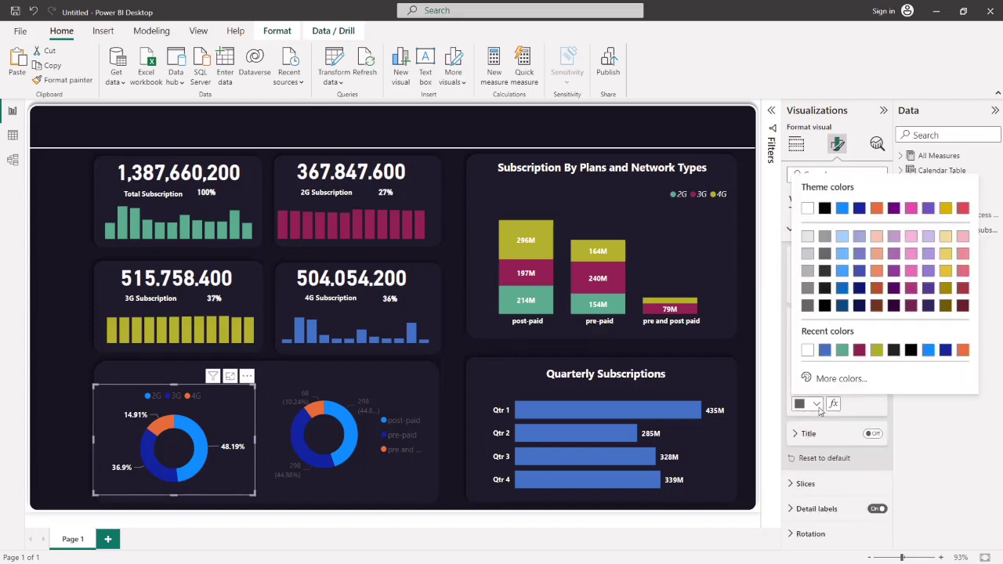
left_click(809, 352)
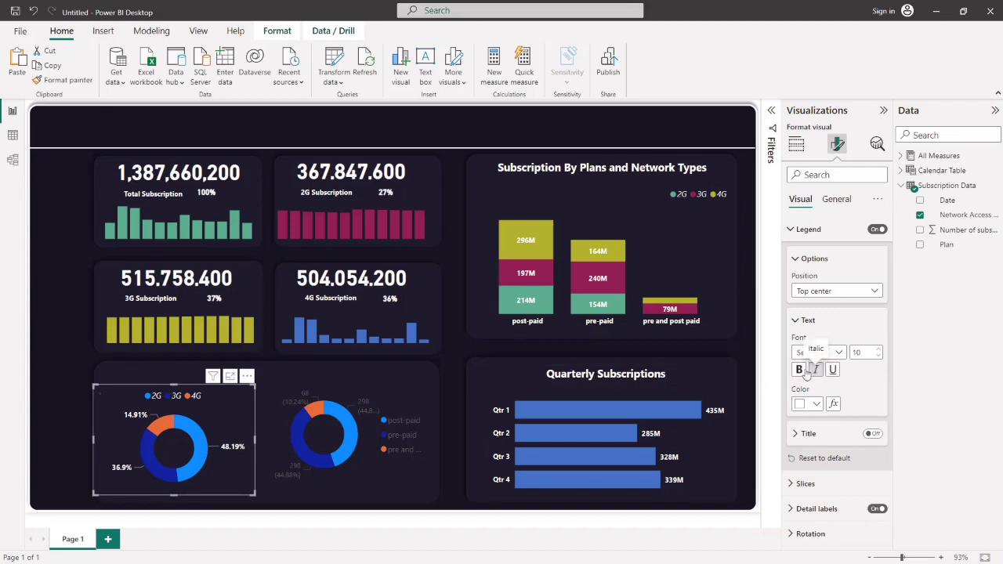
left_click(798, 369)
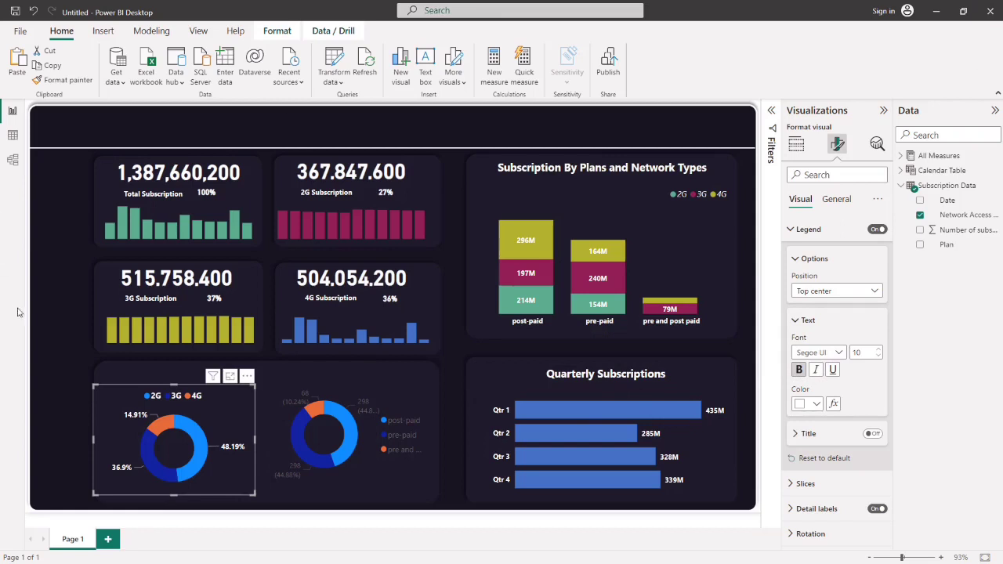
left_click(72, 418)
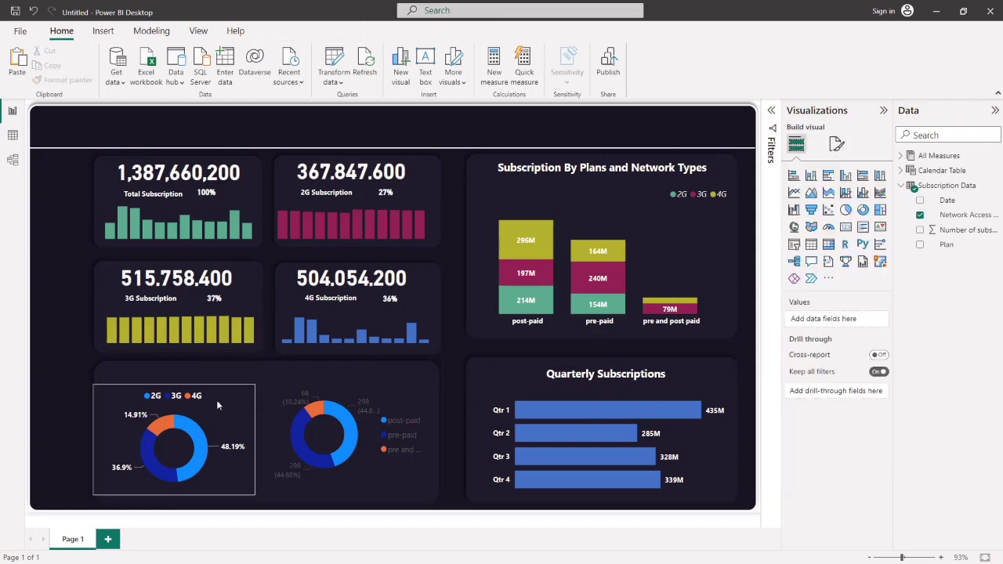
- Copy the network type donut's formatting to the Plan donut chart with Format painter
left_click(224, 420)
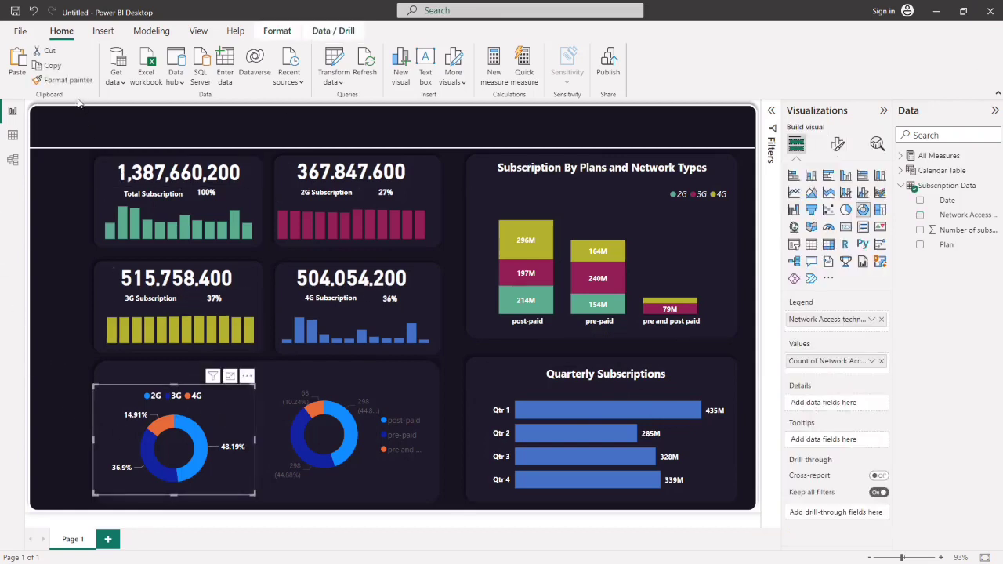
left_click(68, 79)
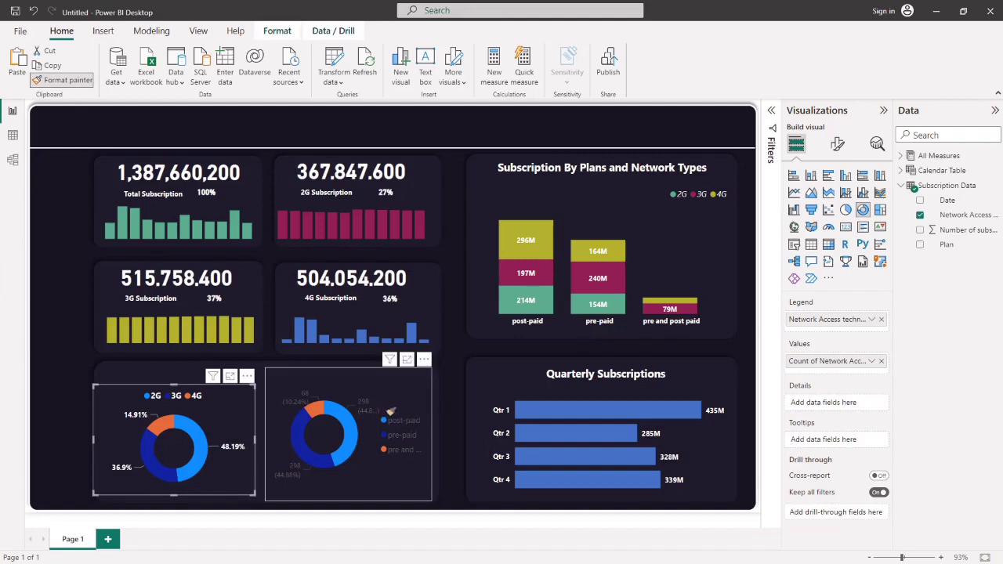
left_click(390, 411)
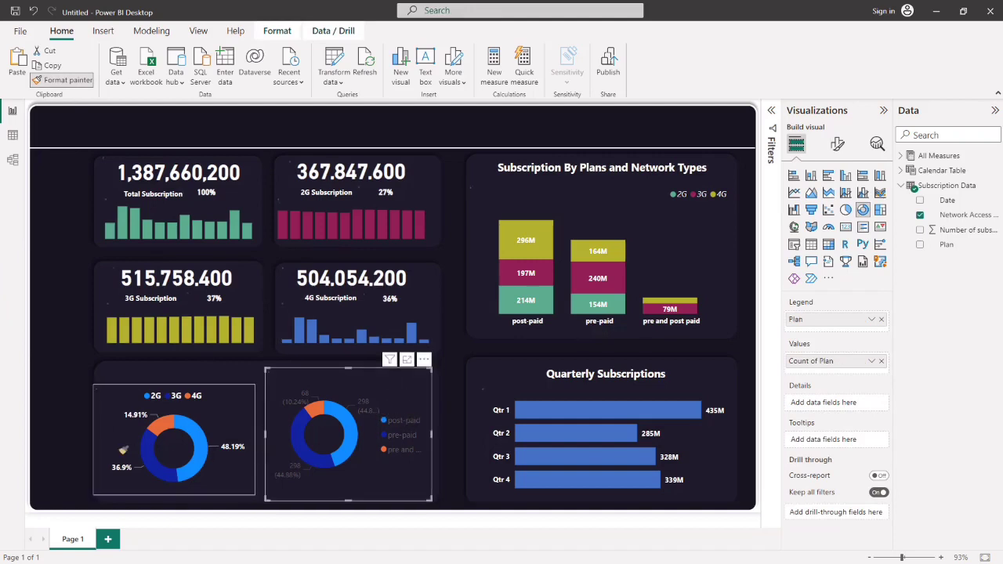
- Lower the Plan donut's upper edge to line up with the network type donut and widen the chart slightly outward
left_click(69, 410)
left_click_drag(407, 467, 402, 460)
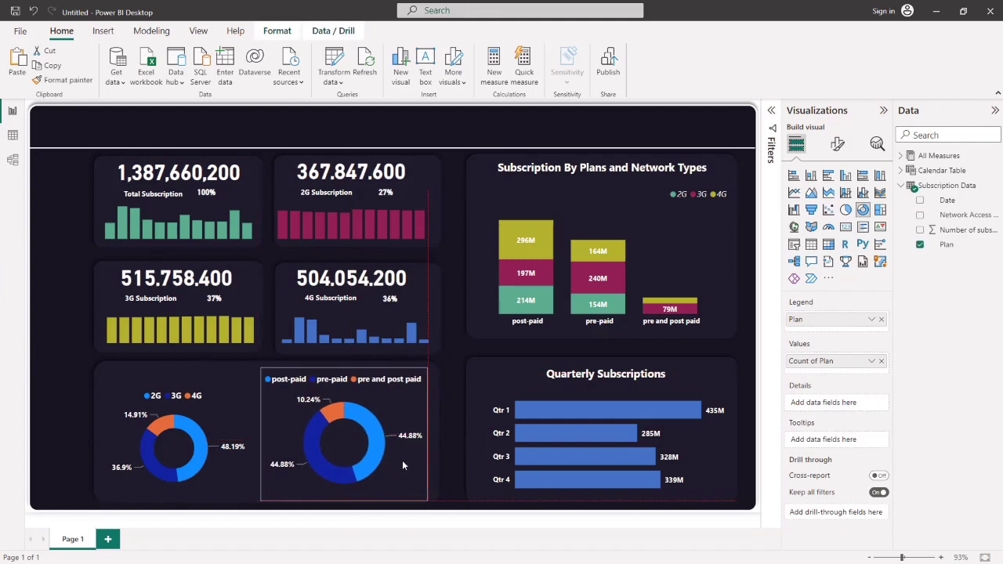
left_click_drag(354, 380, 355, 386)
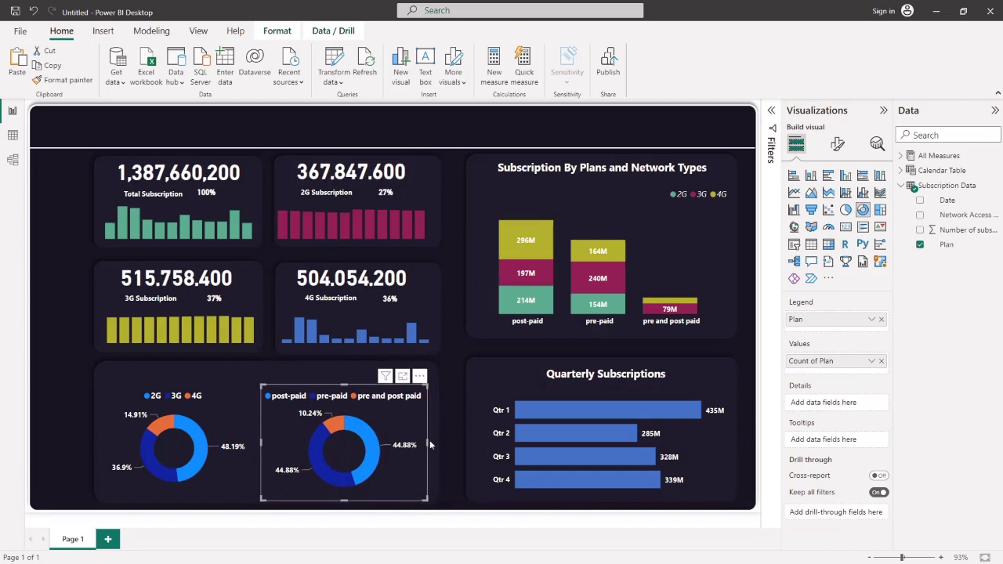
left_click_drag(429, 442, 435, 443)
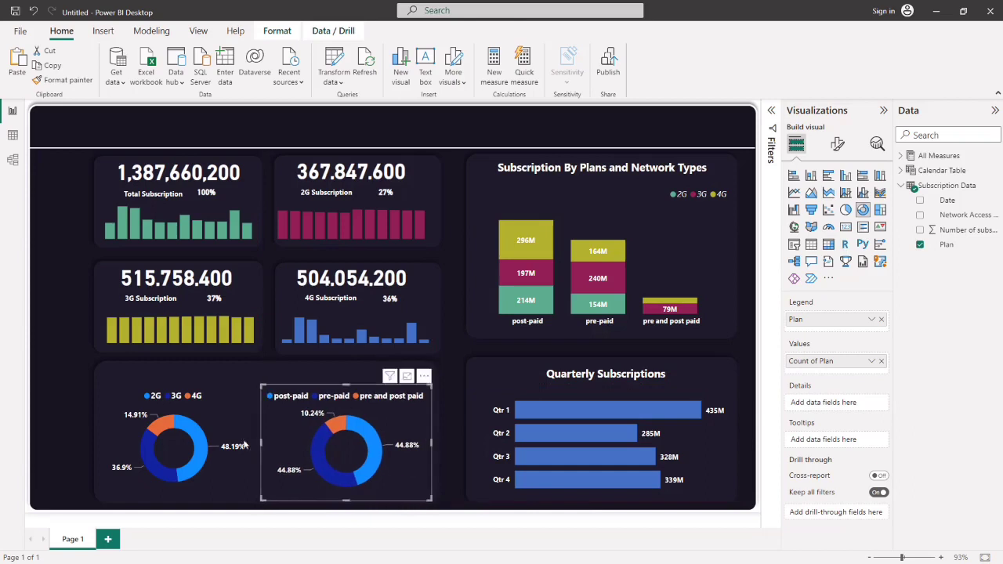
left_click(37, 395)
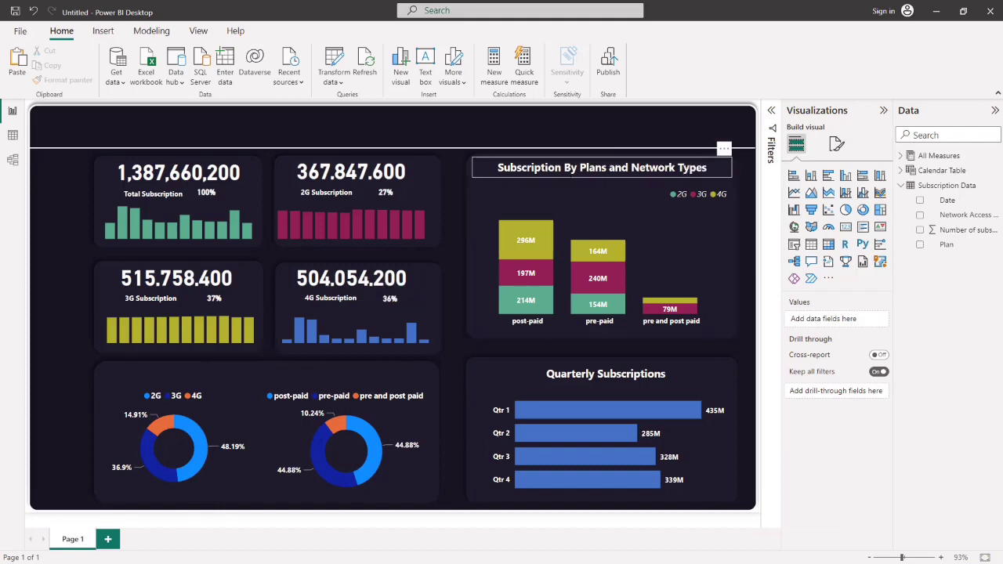
- Duplicate the "Subscription By Plans and Network Types" title text box and place the copy above the two donut charts
double_click(570, 180)
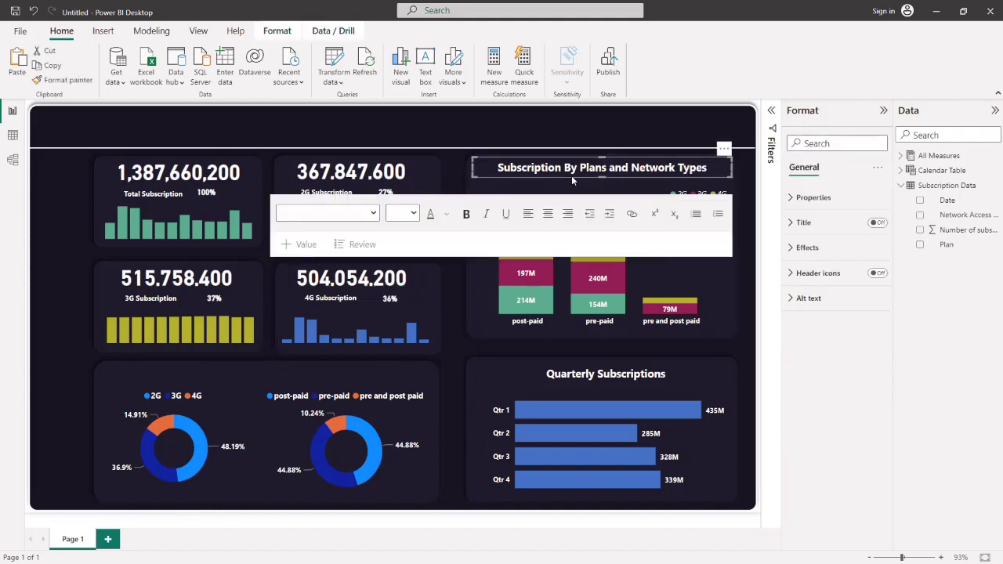
key("ctrl+v")
left_click_drag(570, 180, 213, 388)
left_click(353, 374)
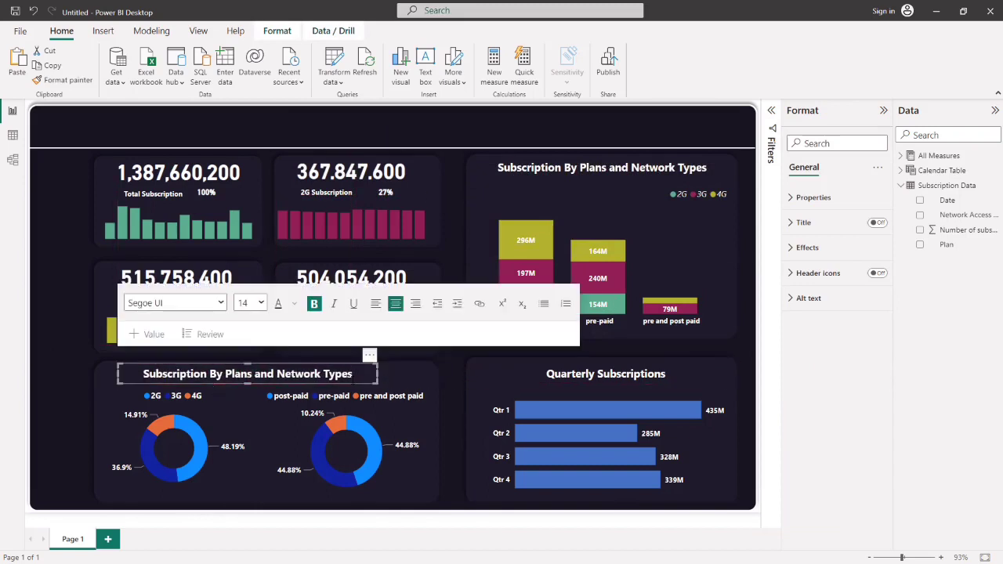
- Replace the text of the copied title above the donuts with "Plans"
key("BackSpace")
key("BackSpace")
key("BackSpace")
key("BackSpace")
key("BackSpace")
key("BackSpace")
key("BackSpace")
key("BackSpace")
key("BackSpace")
key("BackSpace")
key("BackSpace")
key("BackSpace")
key("BackSpace")
key("BackSpace")
key("BackSpace")
key("BackSpace")
key("BackSpace")
key("BackSpace")
key("BackSpace")
key("BackSpace")
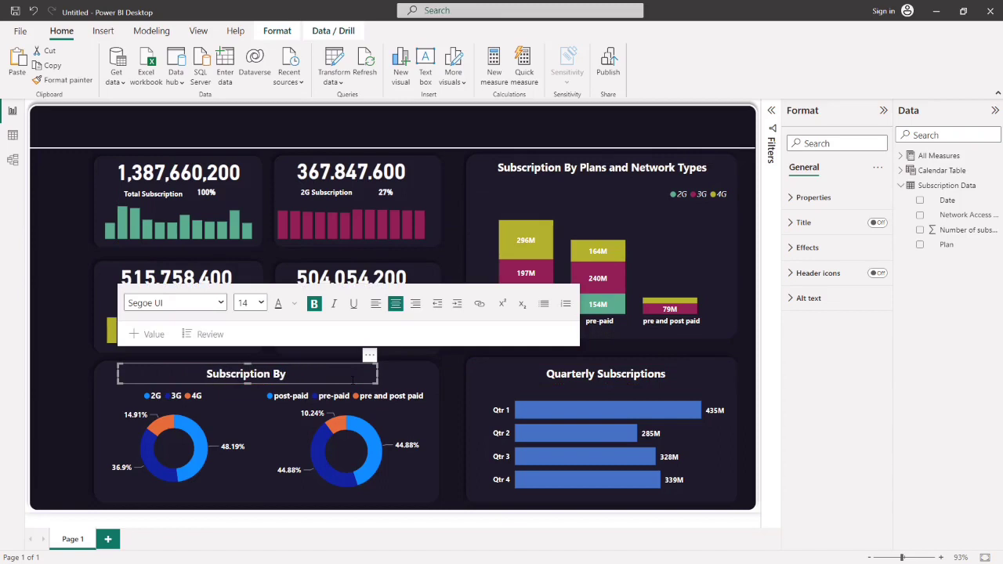
key("BackSpace")
key("BackSpace")
key("BackSpace")
key("BackSpace")
key("BackSpace")
key("BackSpace")
key("BackSpace")
key("BackSpace")
key("BackSpace")
key("BackSpace")
key("BackSpace")
key("BackSpace")
type("Plans")
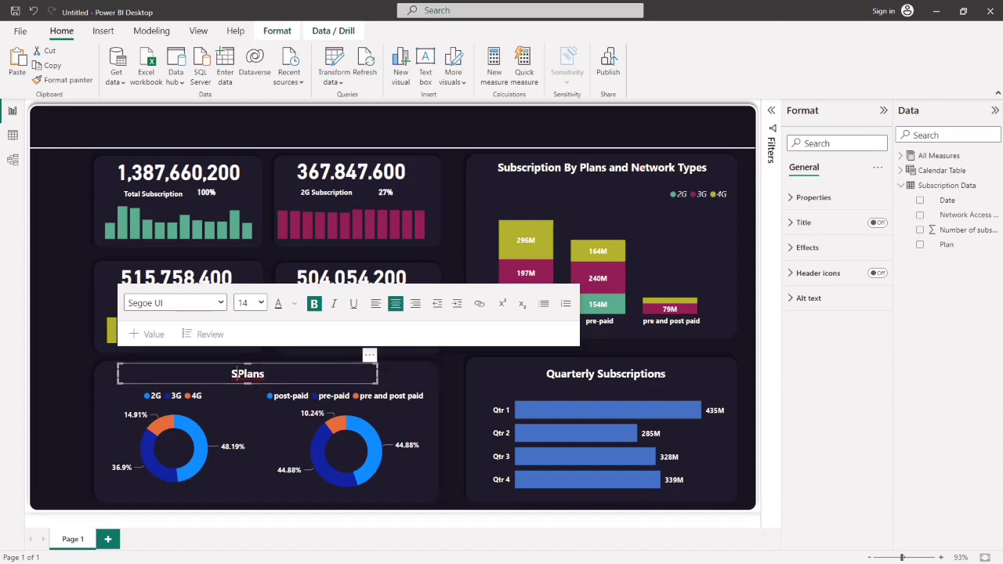
left_click(238, 375)
key("BackSpace")
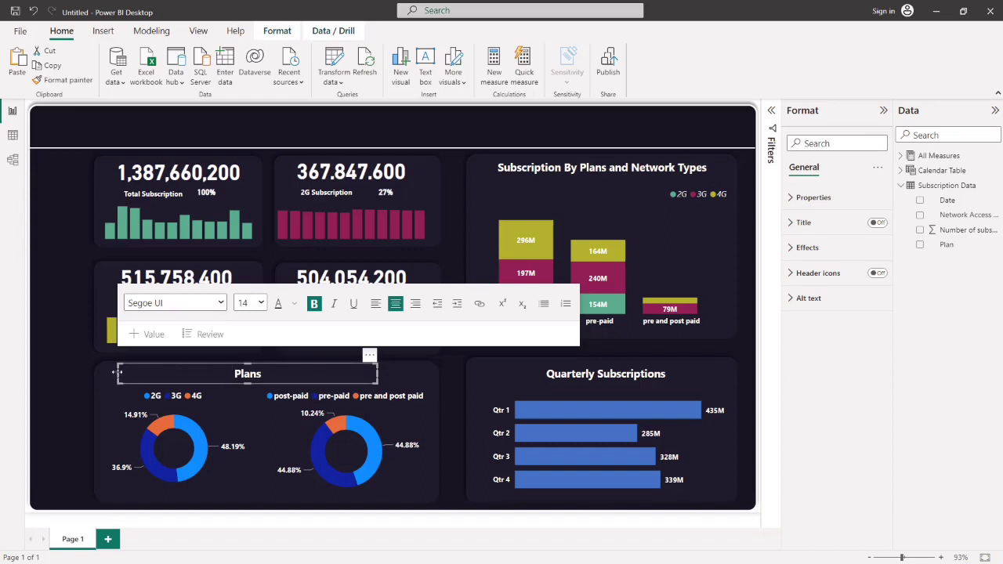
- Narrow the Plans title box so it sits above the Plan donut and duplicate it
left_click_drag(116, 373, 340, 382)
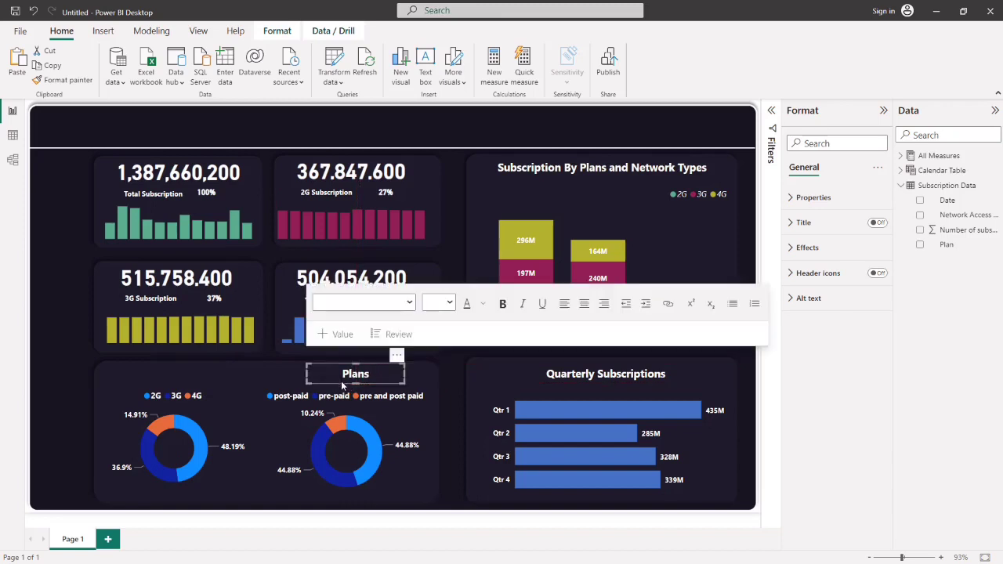
key("ctrl+c")
key("ctrl+v")
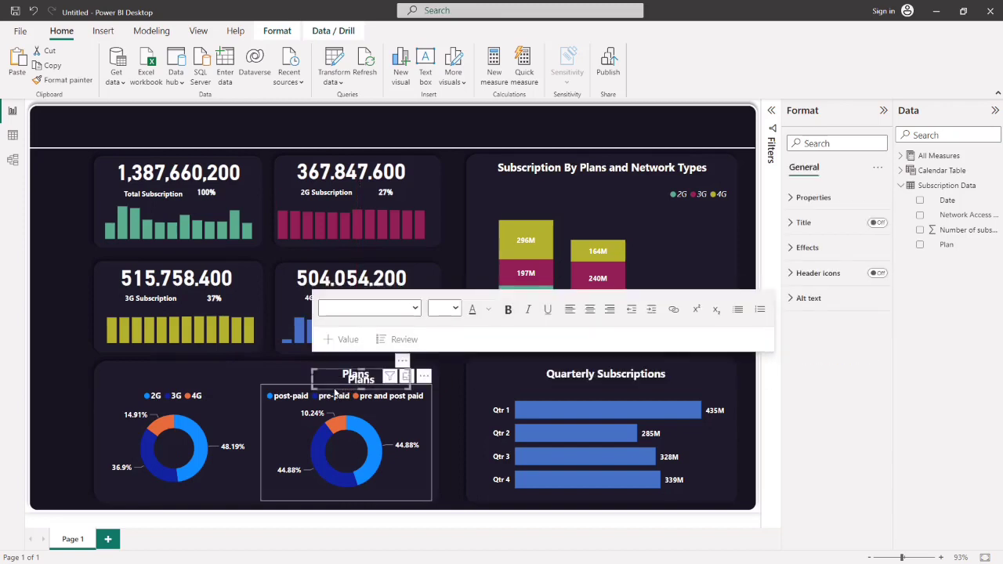
left_click(323, 394)
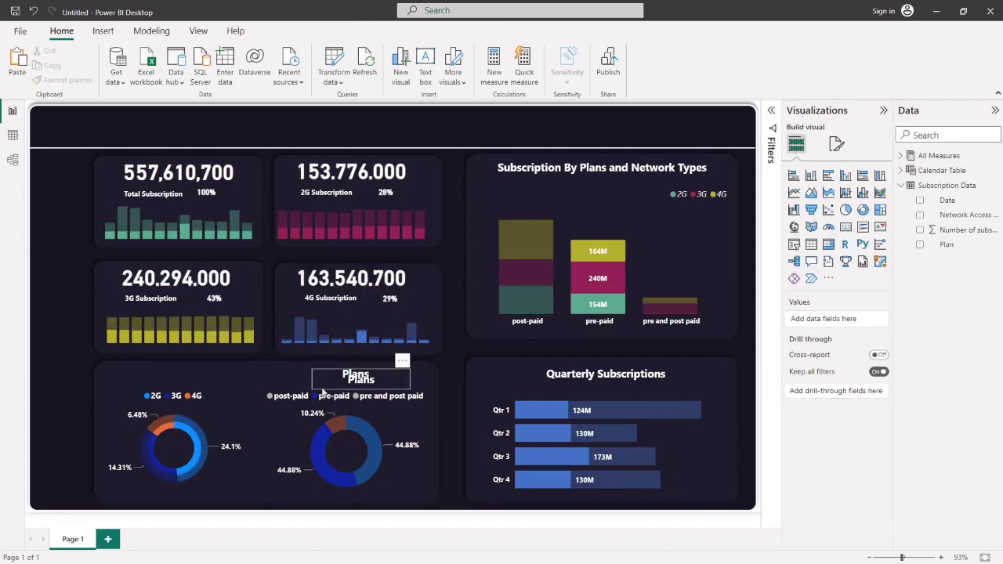
left_click_drag(317, 382, 133, 379)
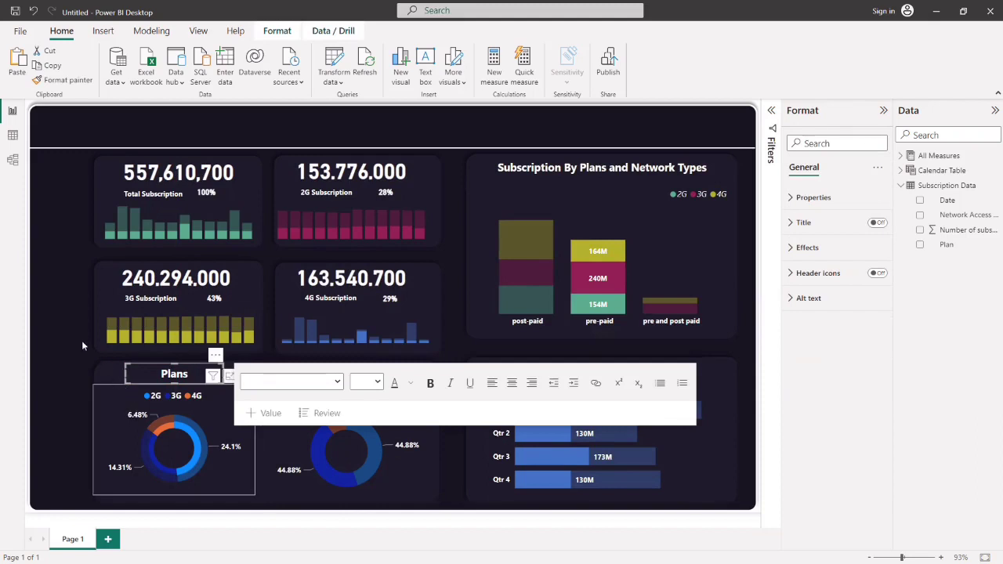
key("ctrl+z")
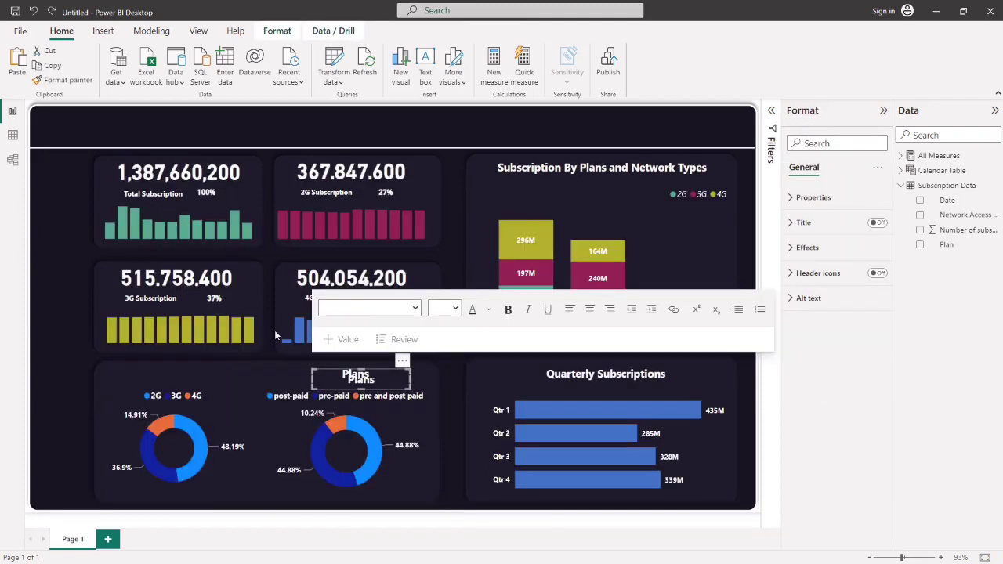
- Move the duplicated Plans title above the network type donut, change its text to "Network Types" and centre it over the chart
left_click_drag(374, 389, 208, 380)
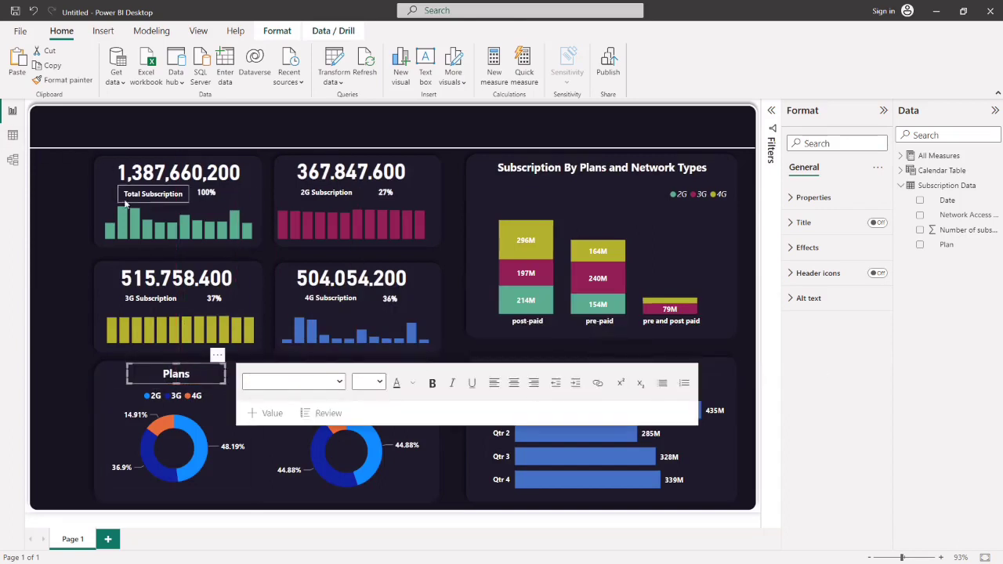
left_click(182, 375)
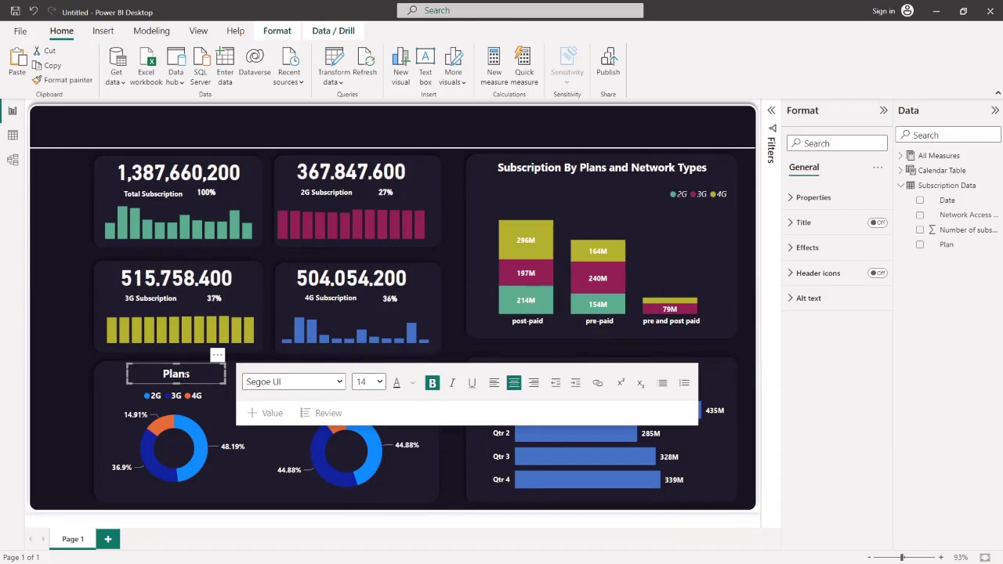
key("BackSpace")
key("BackSpace")
key("BackSpace")
type("Network Type")
left_click(75, 367)
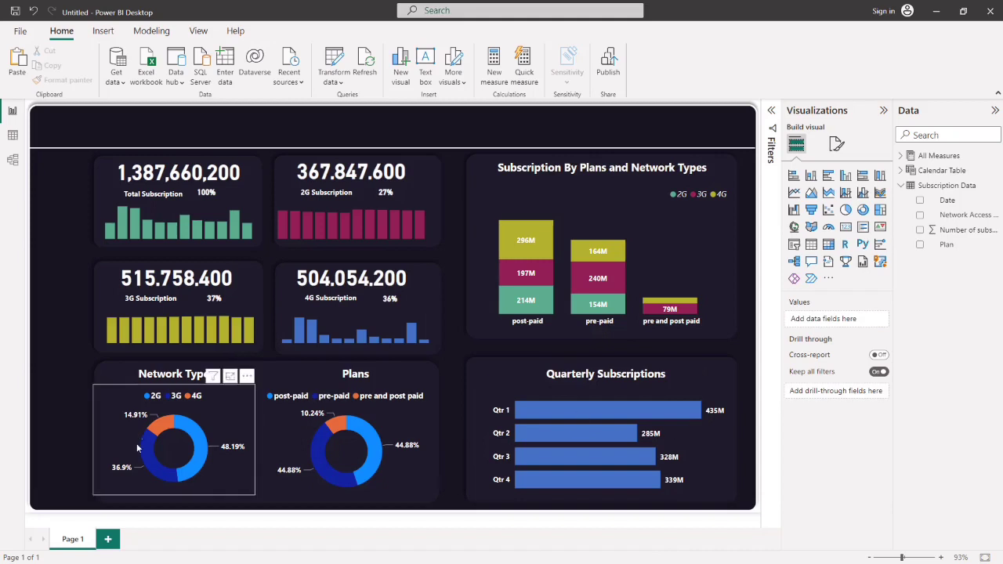
left_click(210, 386)
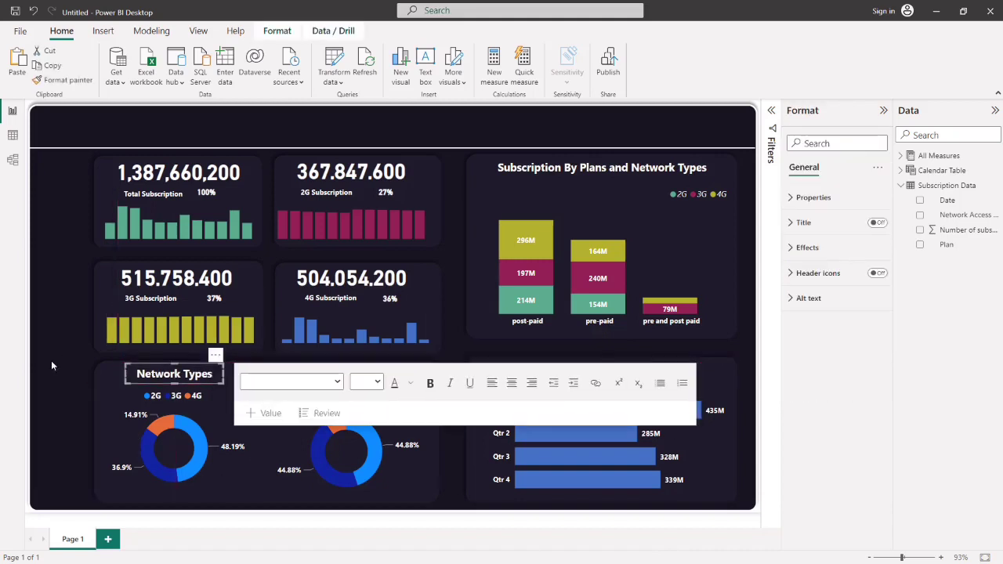
left_click(435, 399)
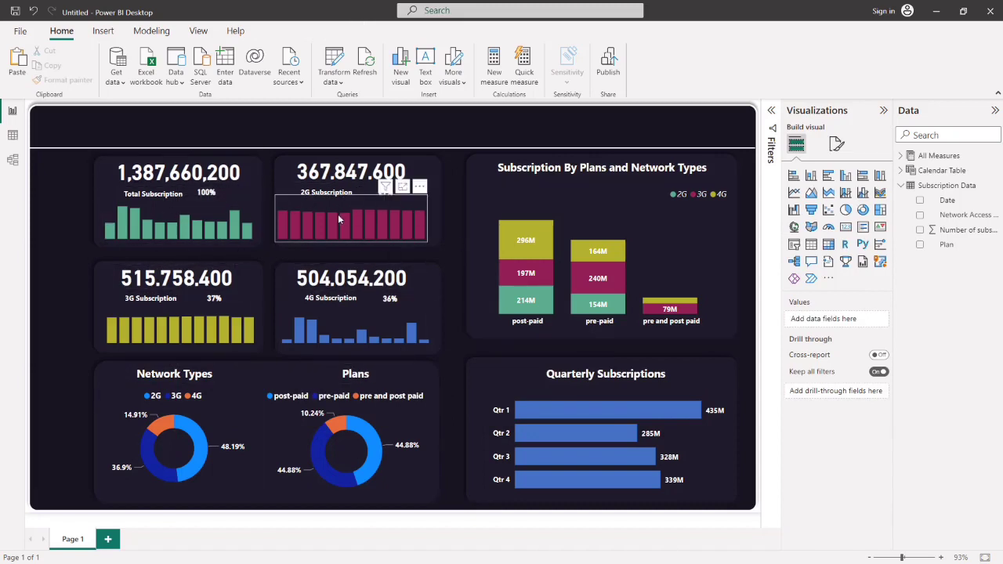
- Colour the network type donut's slices with recent colours: blue for 2G, maroon for 3G and olive yellow for 4G
left_click(233, 417)
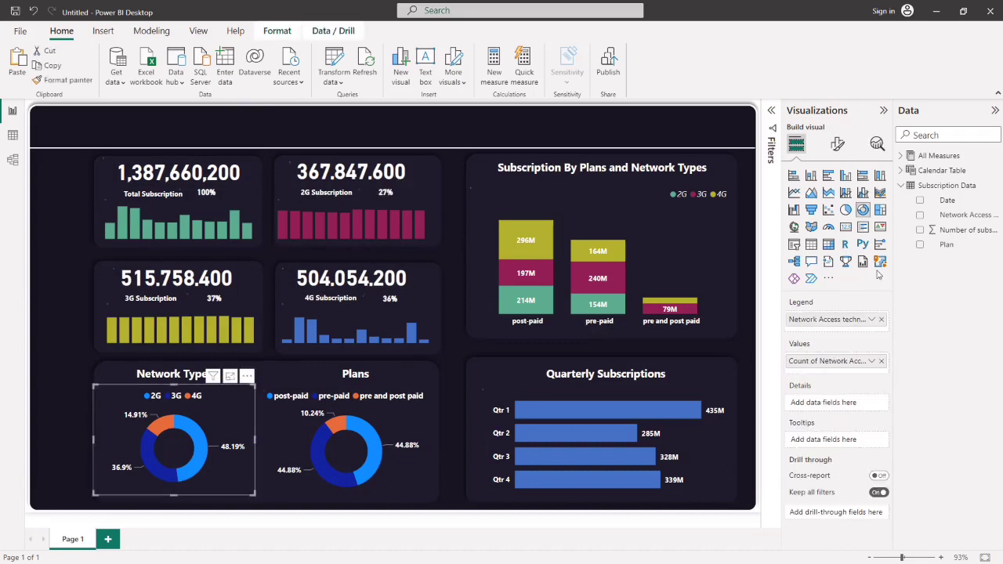
left_click(837, 146)
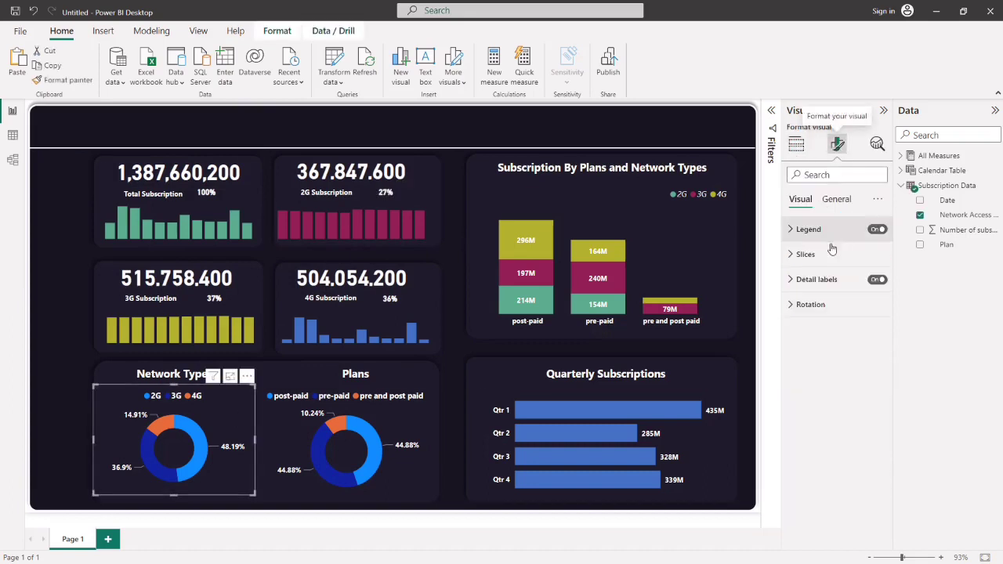
left_click(796, 254)
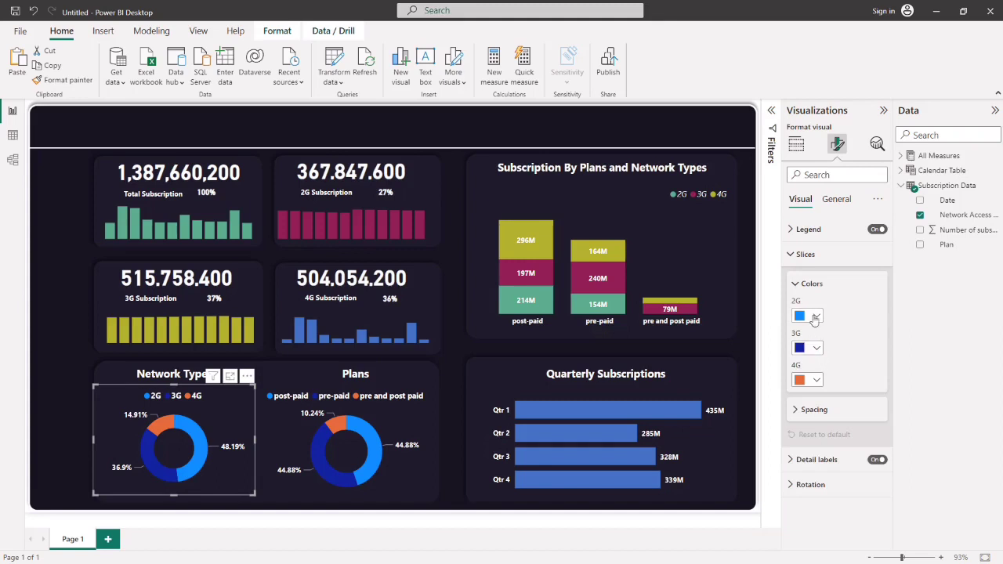
left_click(817, 316)
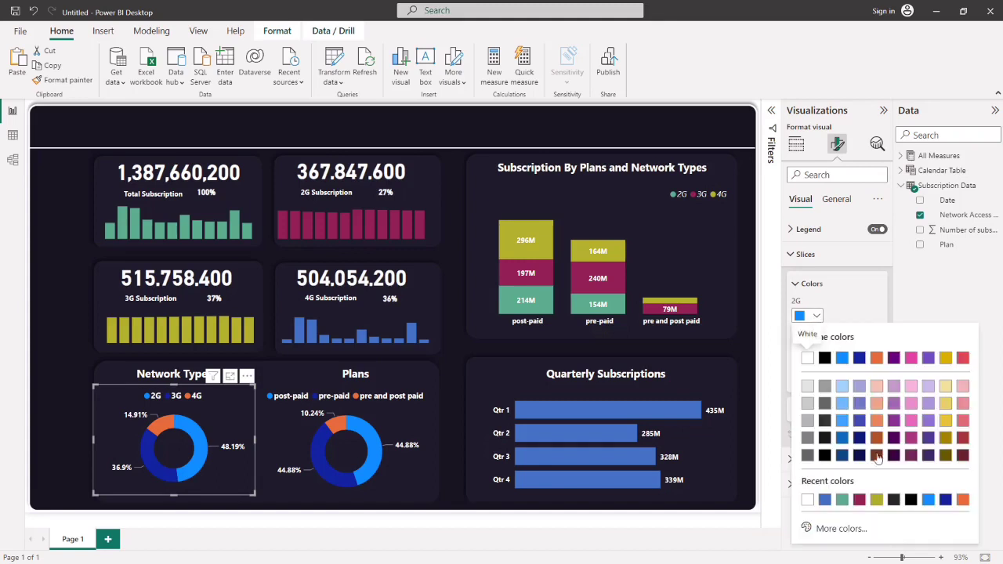
left_click(826, 500)
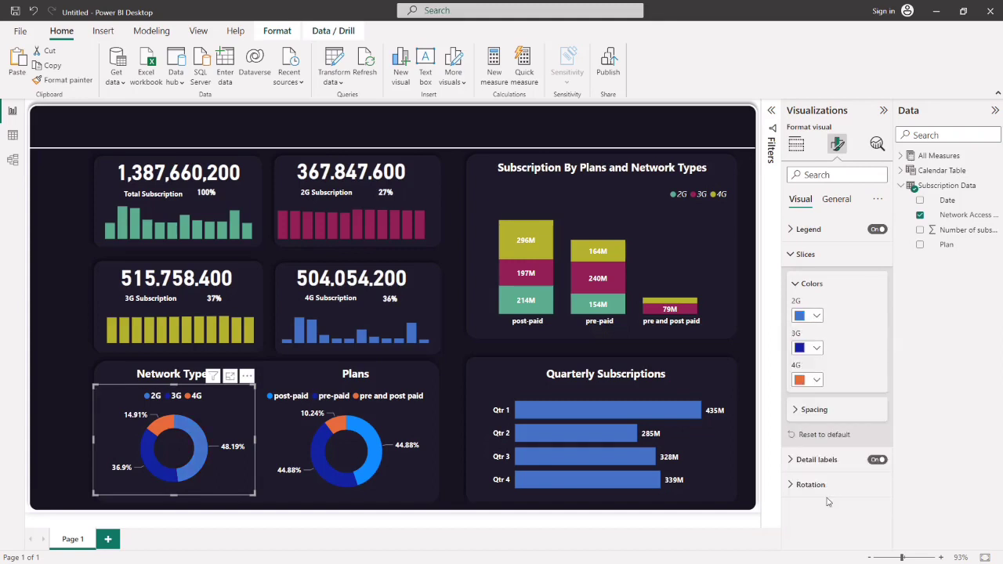
left_click(817, 349)
left_click(859, 294)
left_click(818, 381)
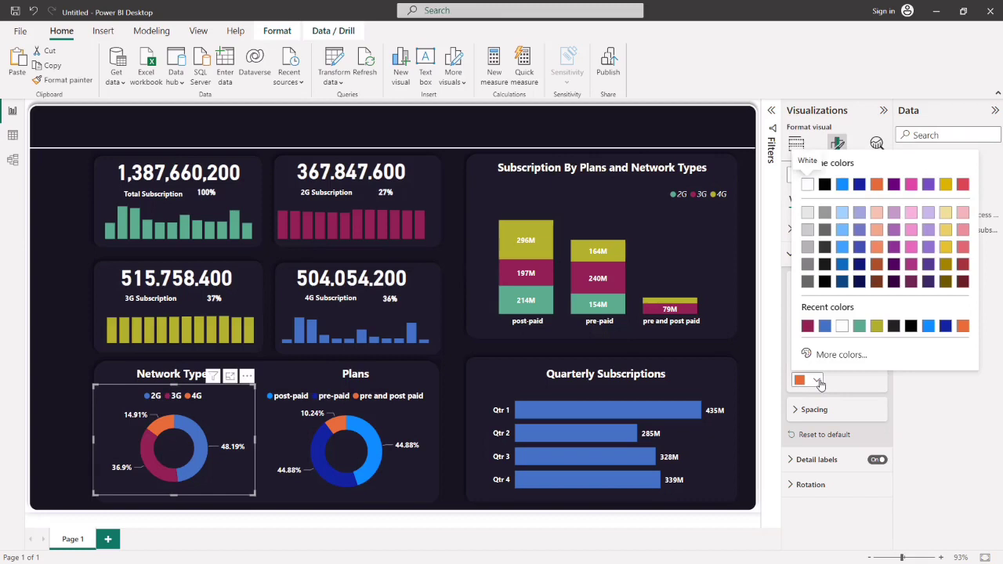
left_click(878, 326)
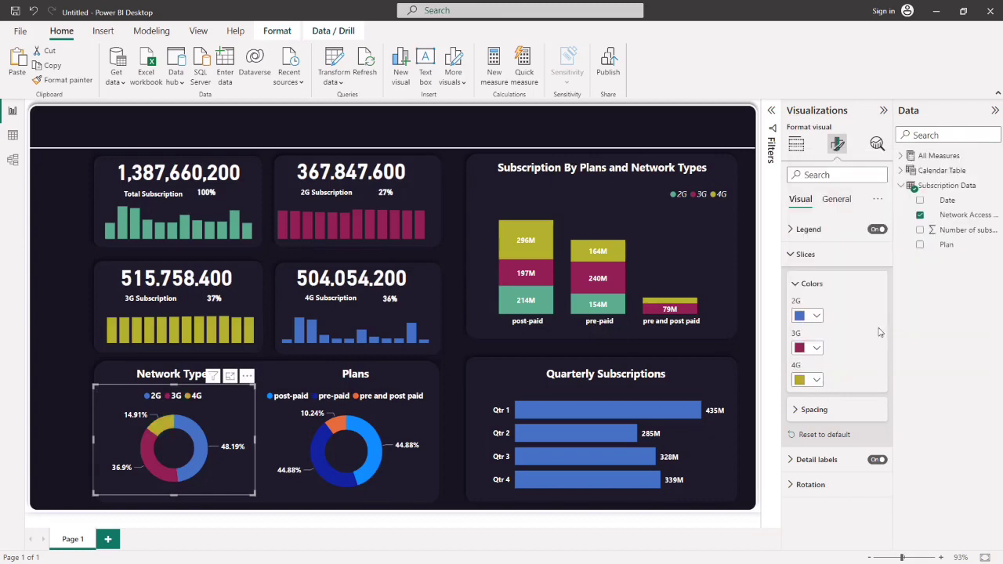
- Try to copy the network type donut's slice colours to the Plan donut with Format painter
left_click(68, 80)
left_click(394, 417)
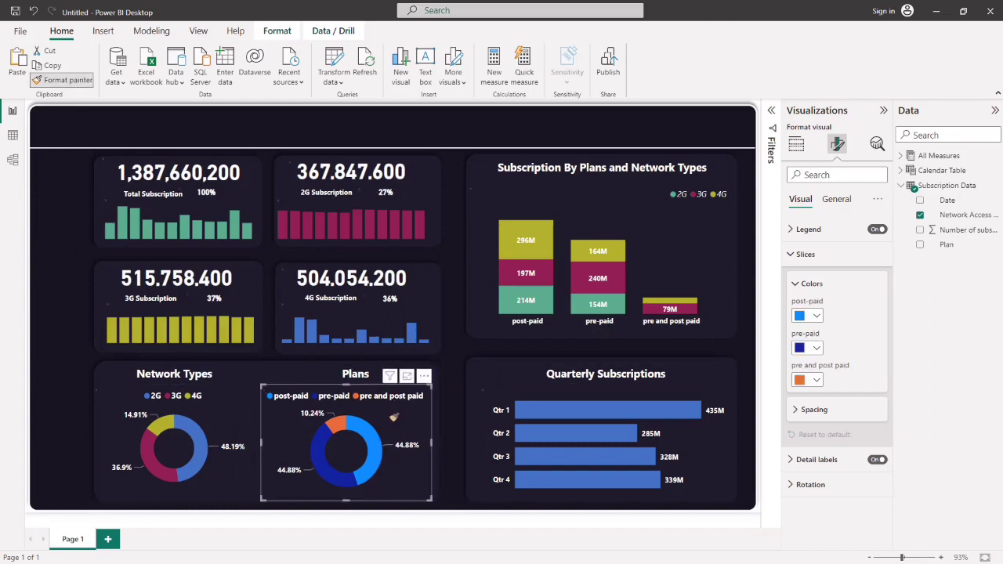
left_click(394, 417)
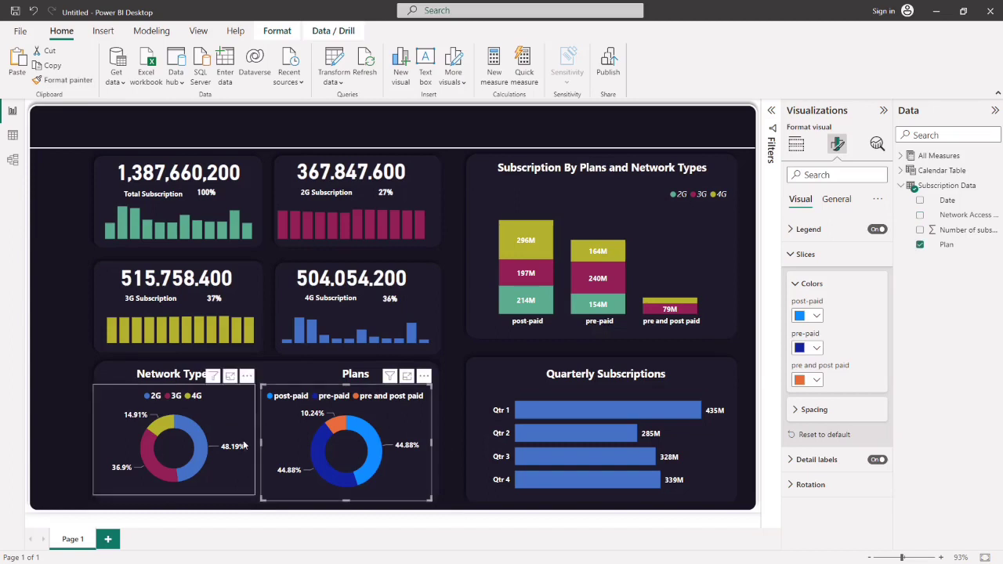
- Colour the Plan donut's slices with recent colours: maroon for post-paid, olive yellow for pre-paid and blue for pre and post paid
left_click(814, 316)
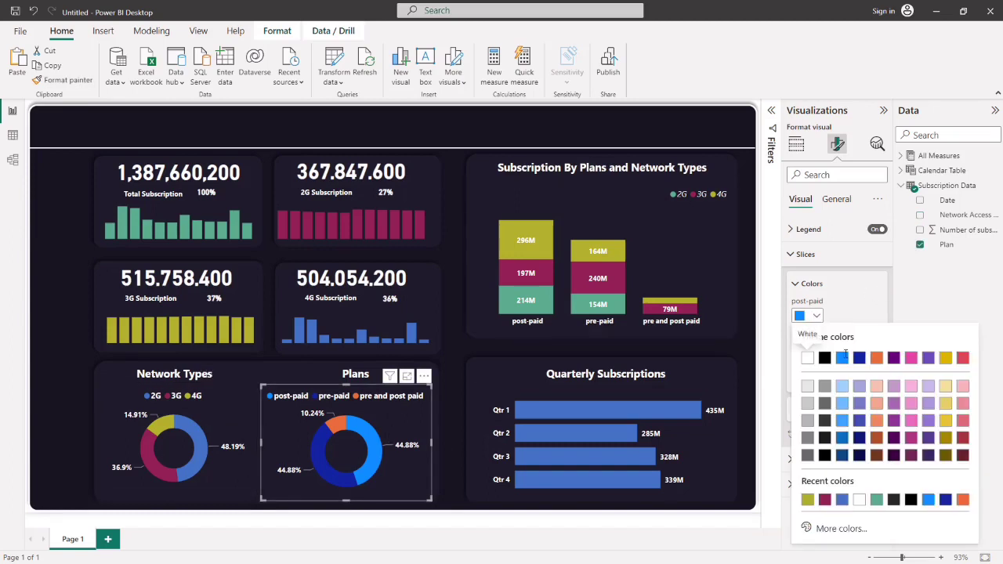
left_click(824, 505)
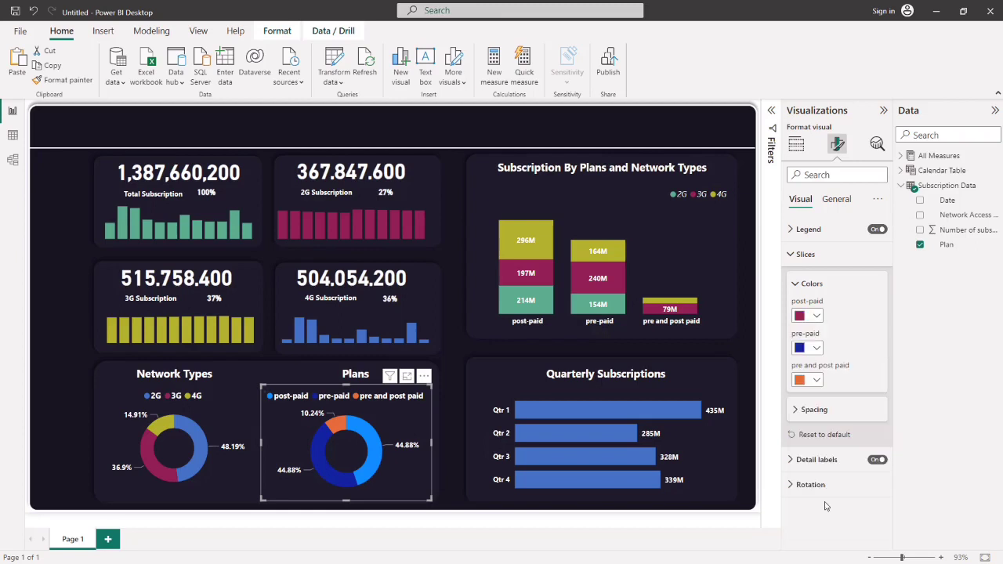
left_click(816, 349)
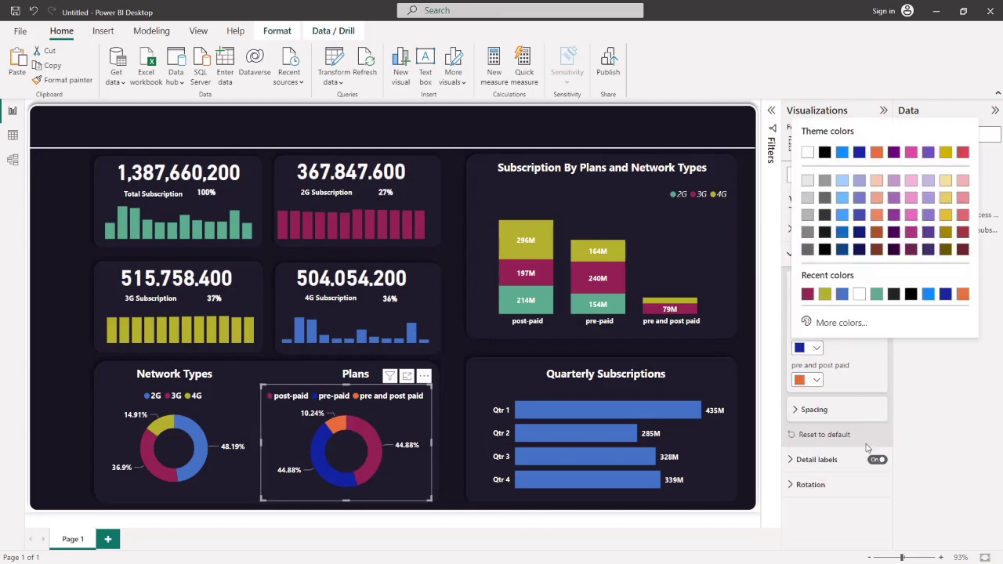
left_click(825, 295)
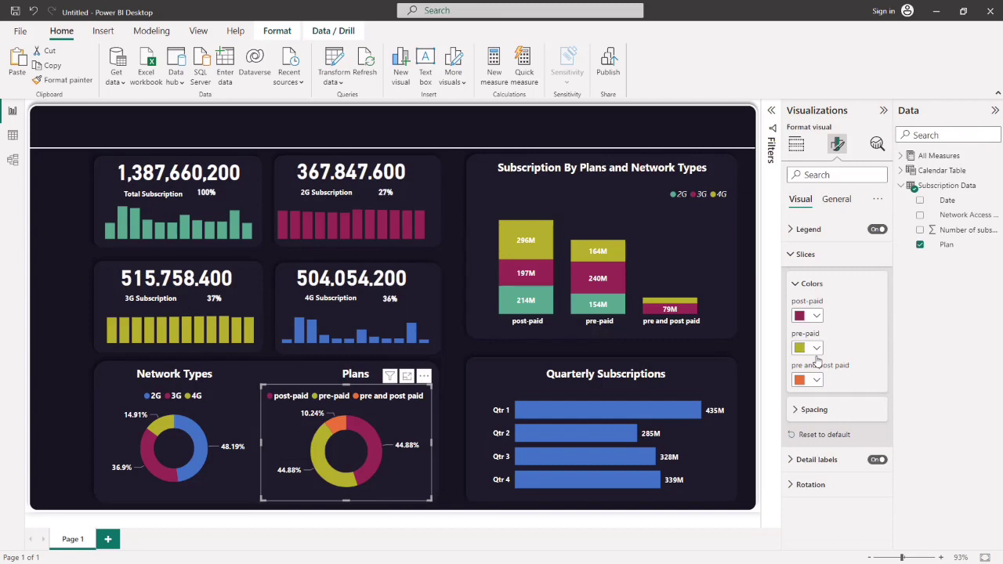
left_click(817, 382)
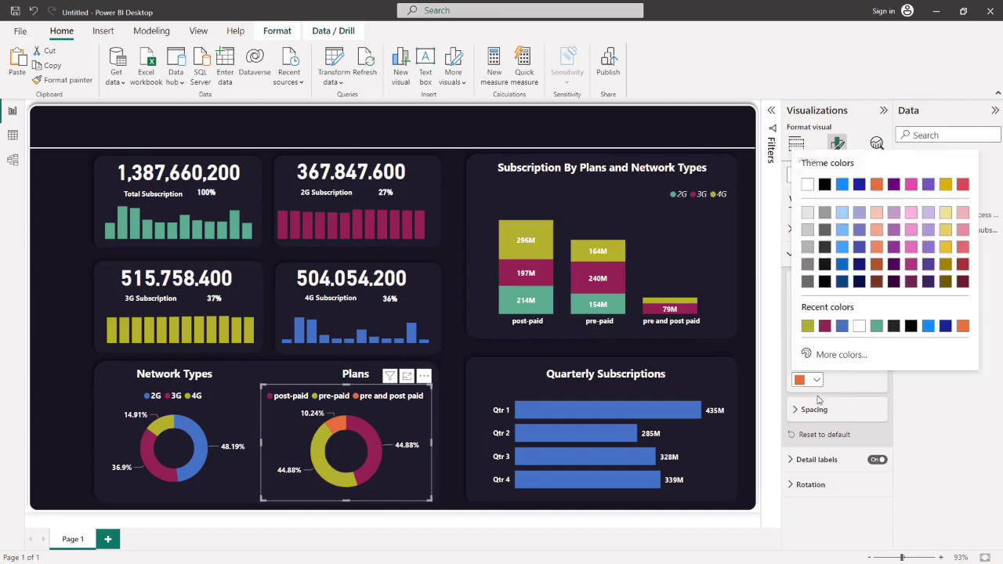
left_click(842, 327)
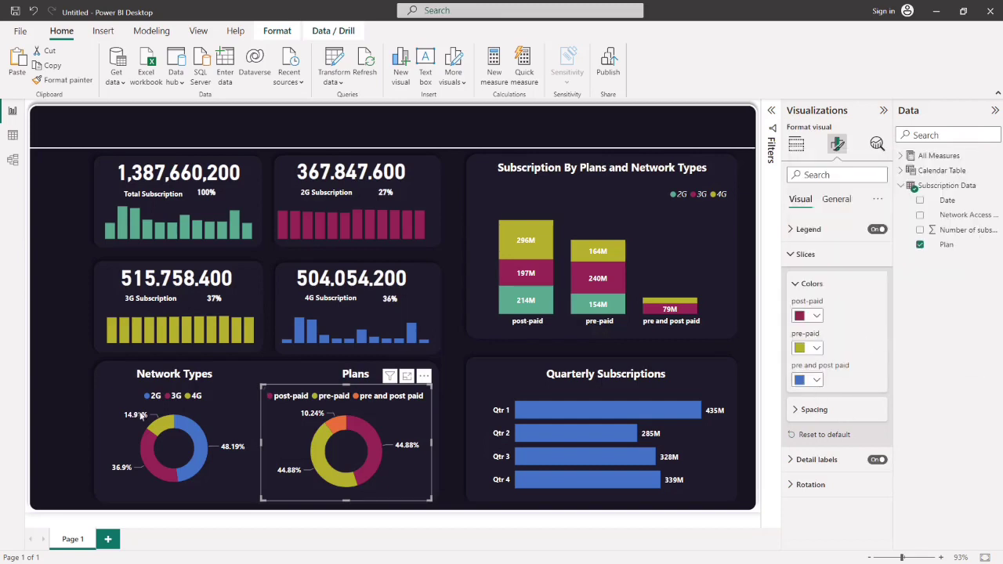
left_click(59, 415)
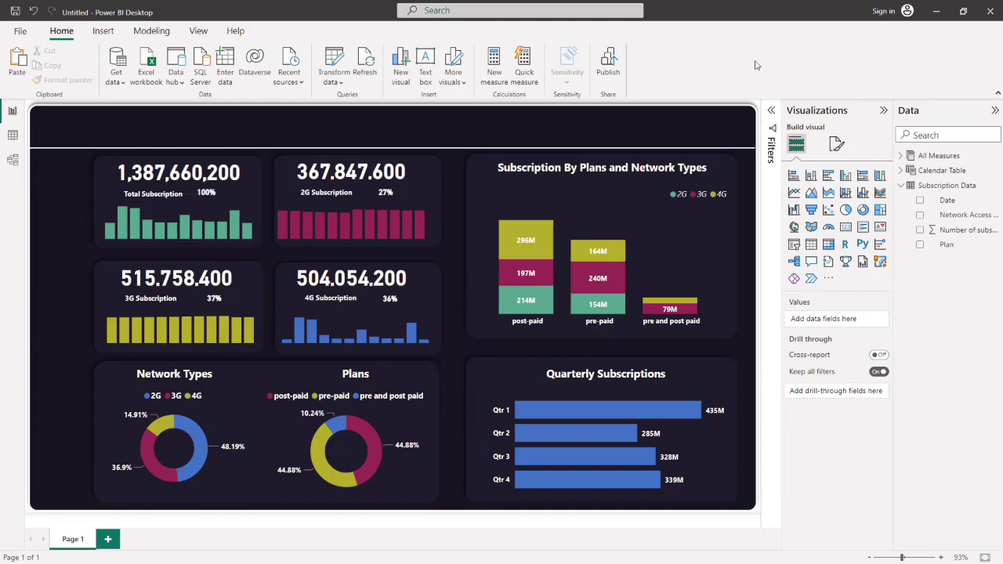
left_click(884, 109)
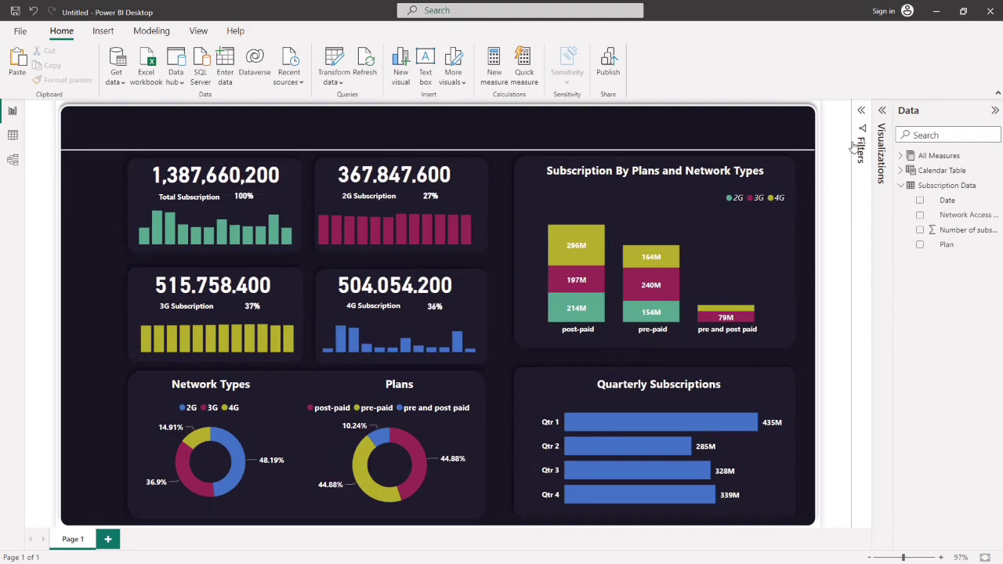
left_click(881, 121)
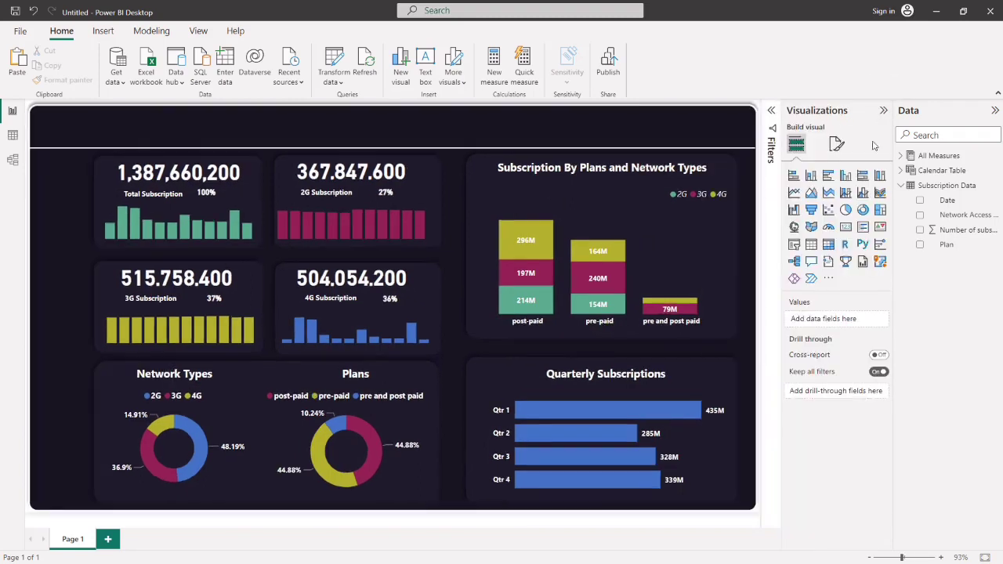
- Add a slicer to the report page and fill it with the Years field from the Calendar Table
left_click(795, 246)
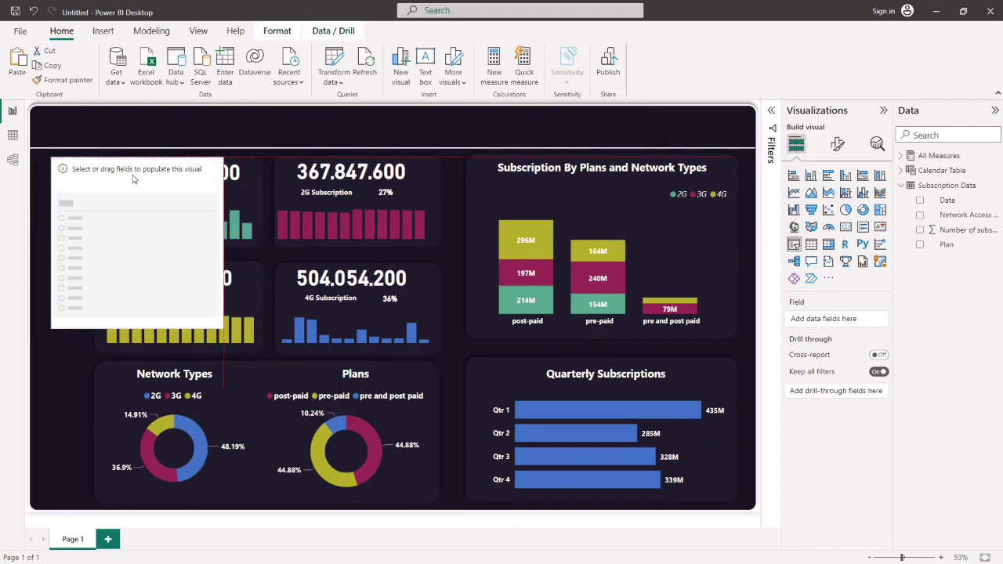
left_click(906, 185)
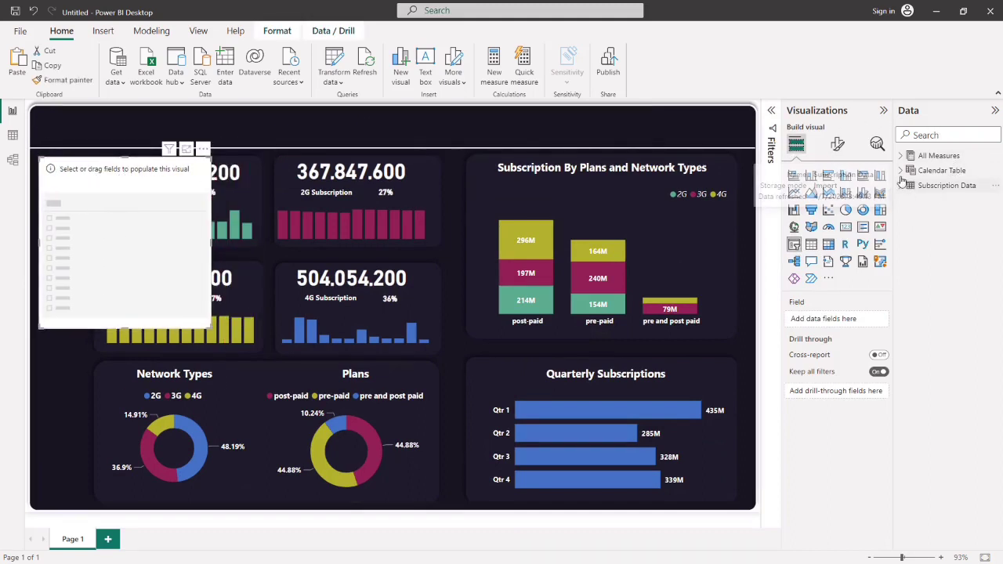
left_click(903, 172)
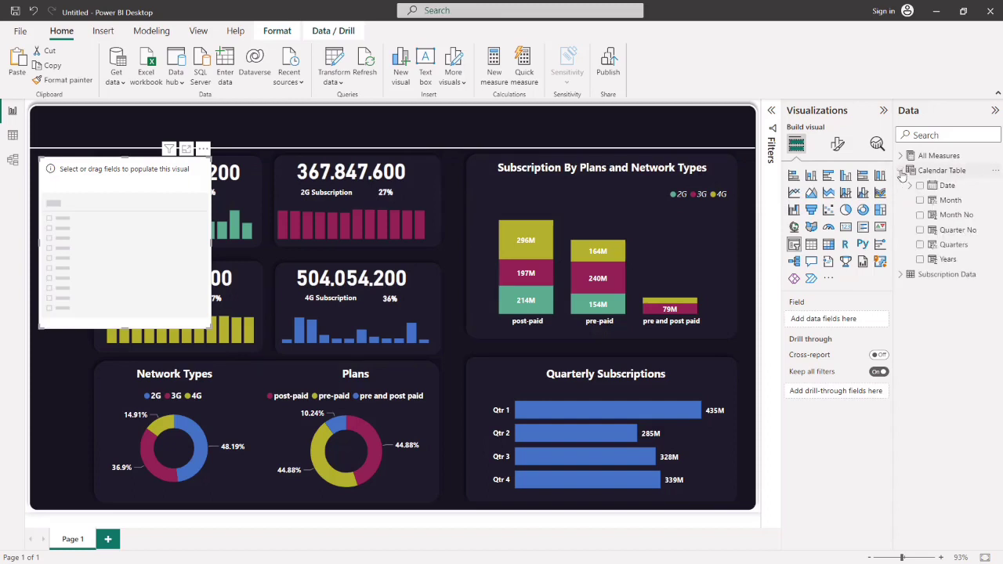
left_click(920, 259)
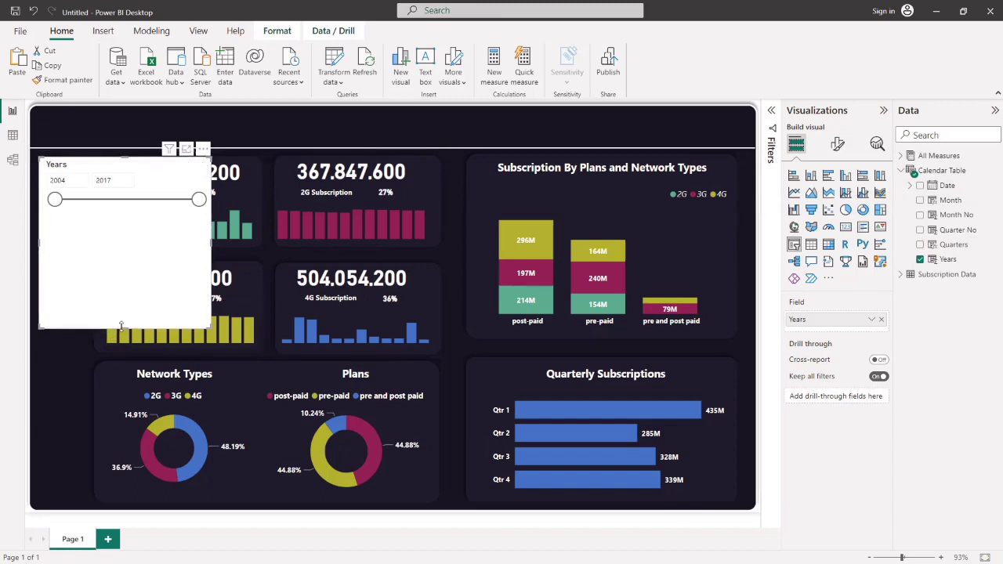
- Lengthen the Years slicer and change its style from a range slider to Vertical list
left_click_drag(122, 325, 118, 383)
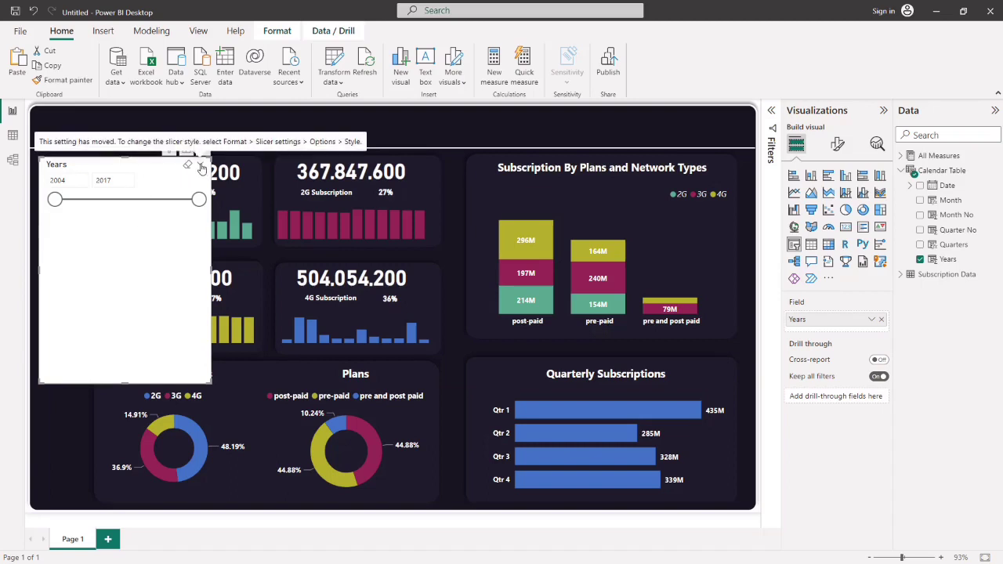
left_click(873, 322)
left_click(838, 321)
left_click(838, 143)
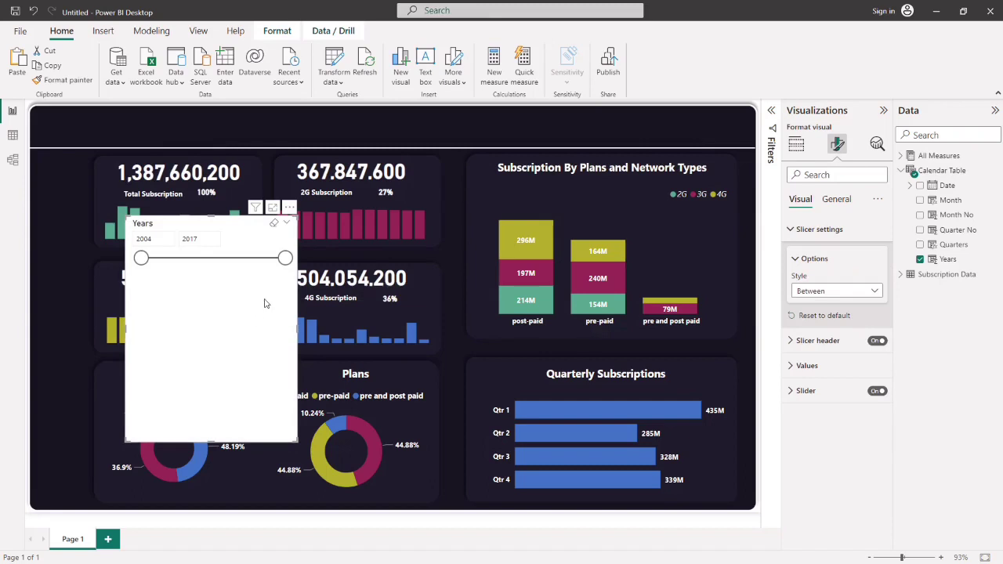
left_click(815, 292)
left_click(818, 305)
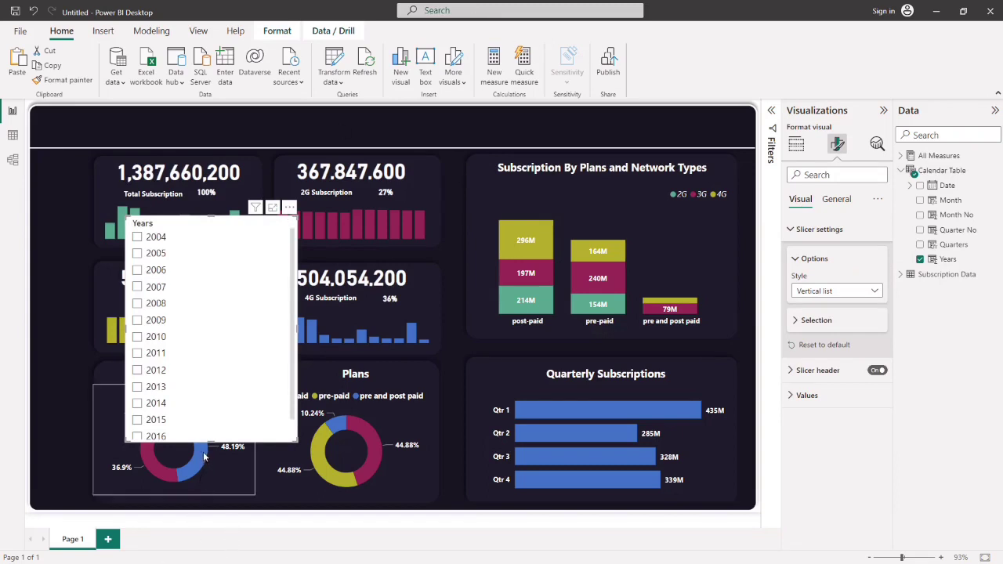
- Resize the Years slicer into a tall, narrow column and fit it in the empty strip beside the subscription cards, below the header line
left_click_drag(208, 444, 220, 494)
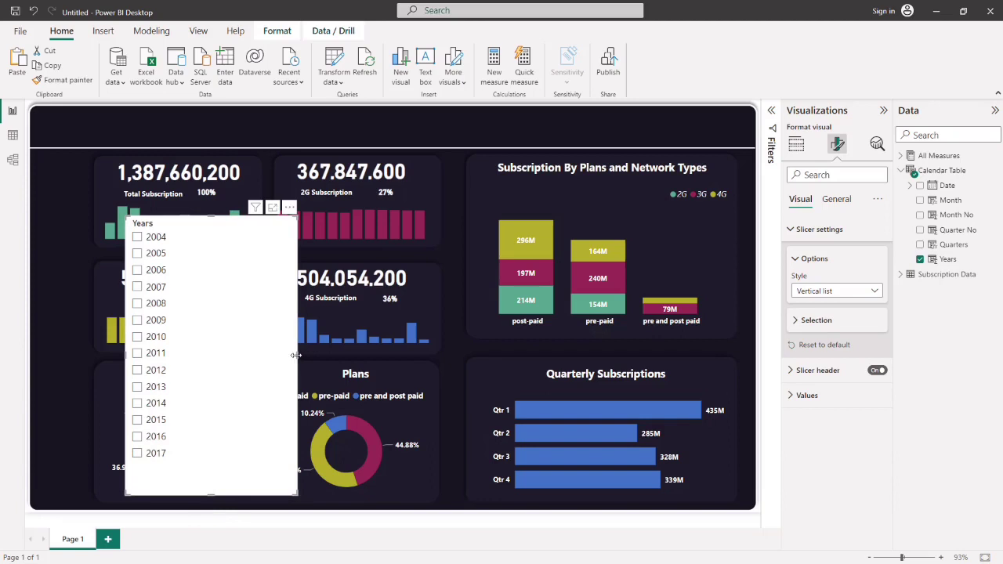
left_click_drag(298, 356, 188, 365)
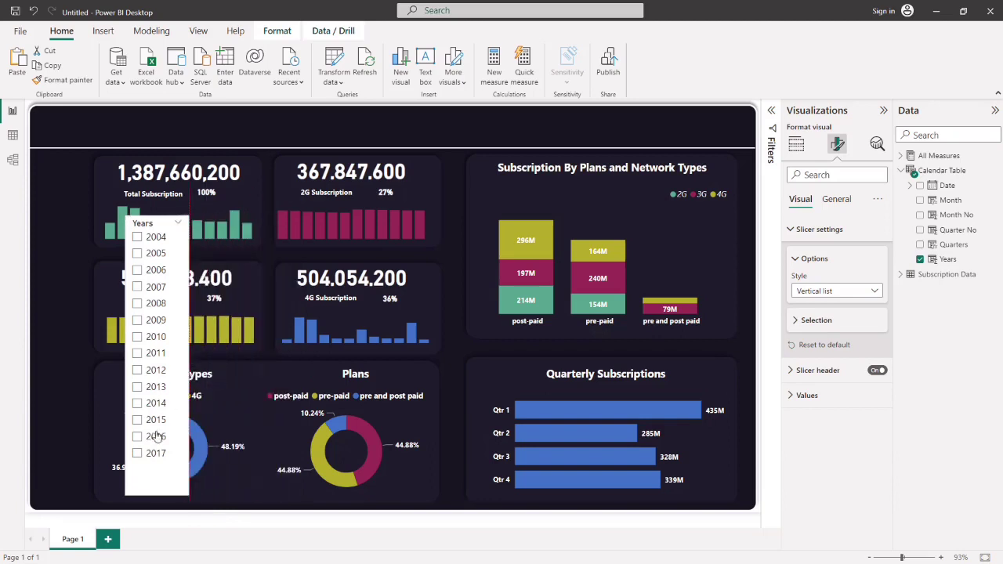
left_click_drag(161, 487, 65, 432)
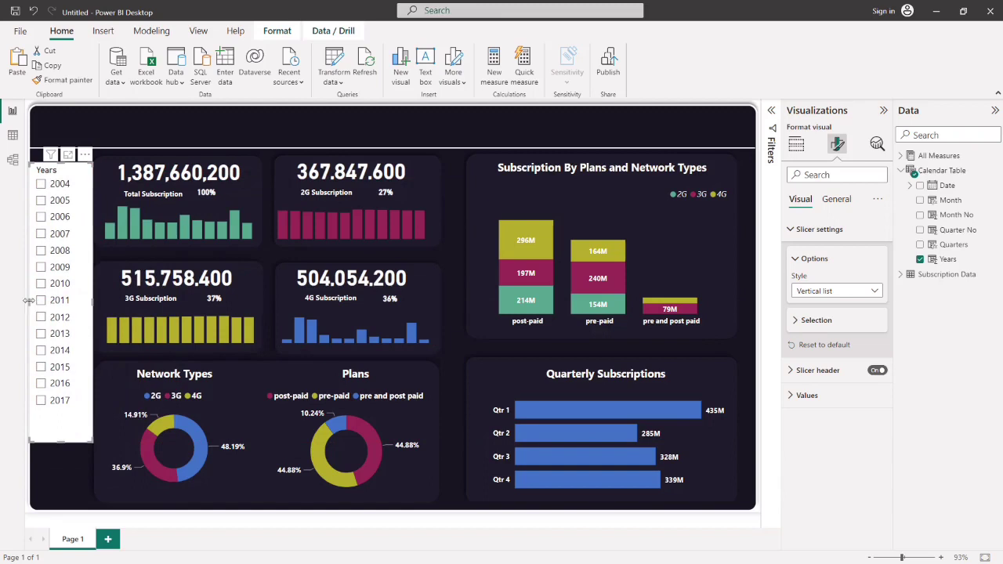
left_click_drag(28, 301, 33, 301)
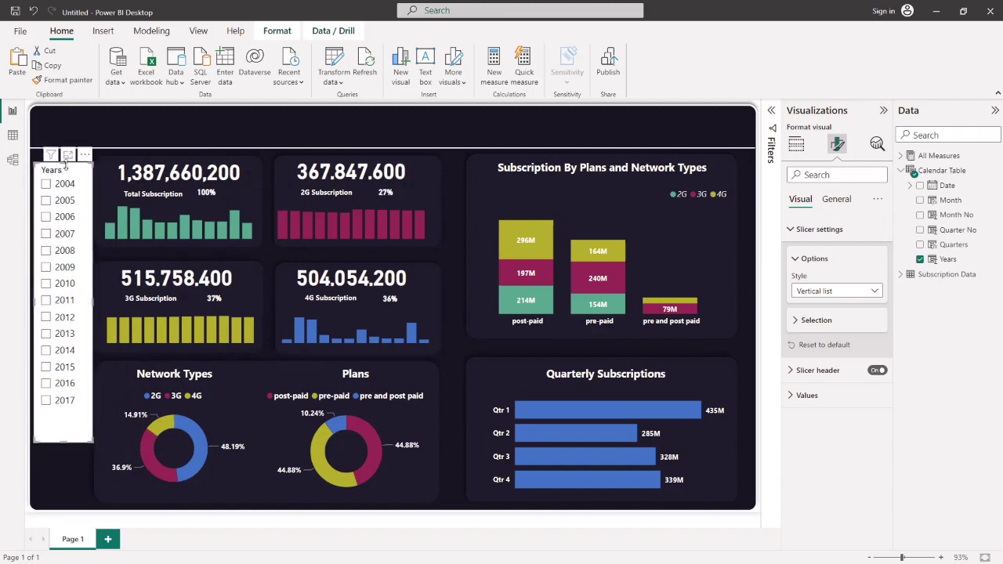
left_click_drag(66, 162, 66, 159)
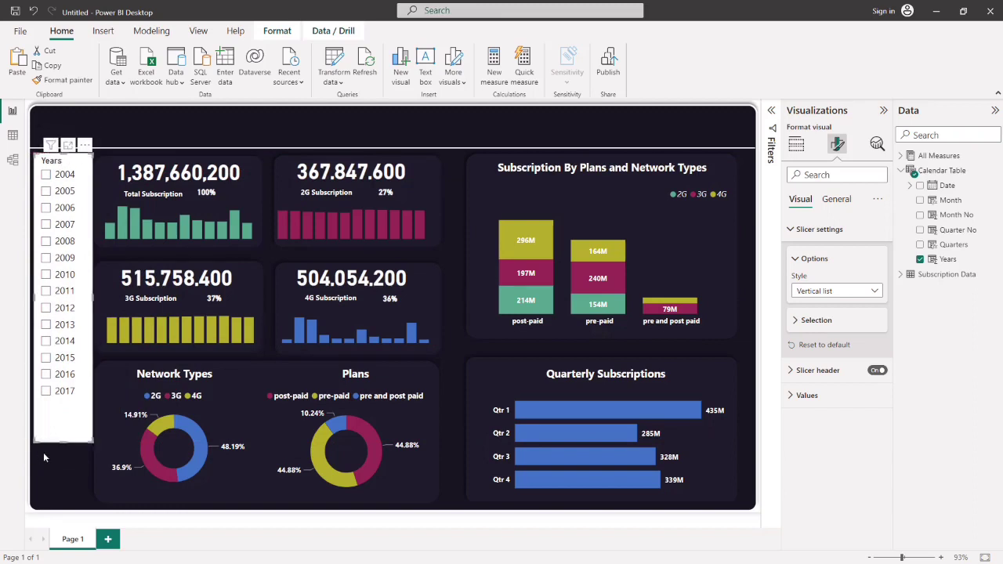
left_click_drag(63, 446, 68, 500)
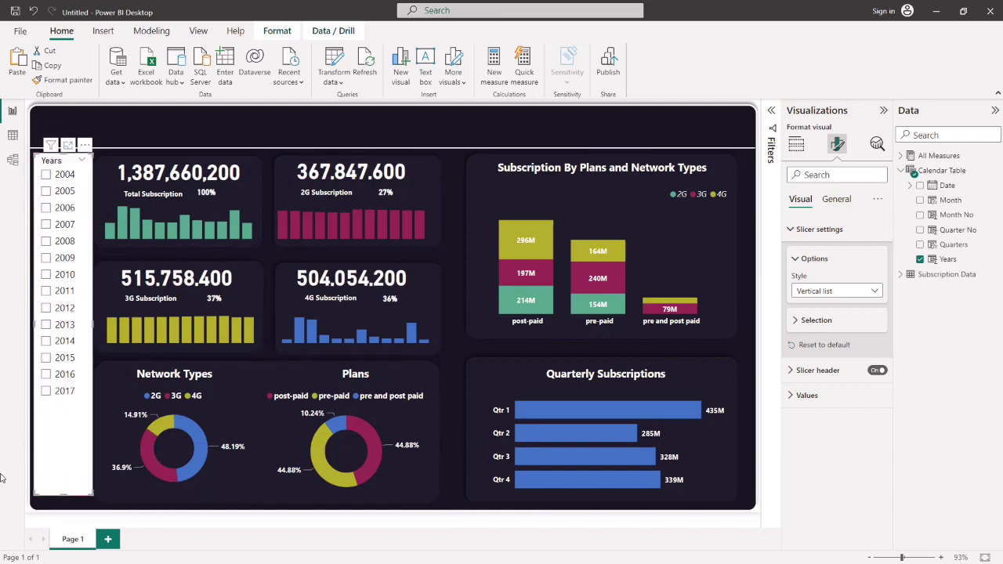
- Turn off the Years slicer's background
left_click(834, 201)
left_click(808, 282)
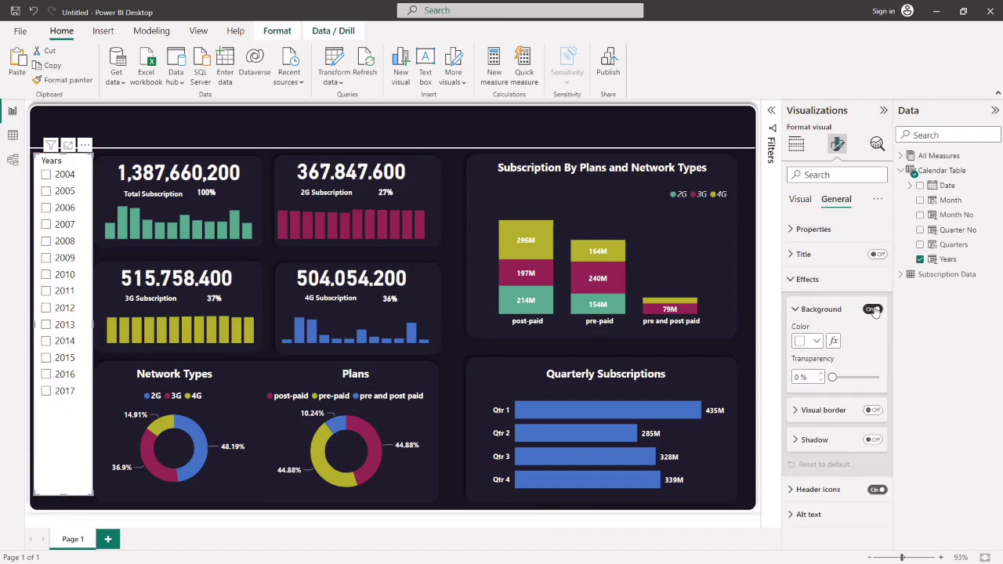
left_click(874, 309)
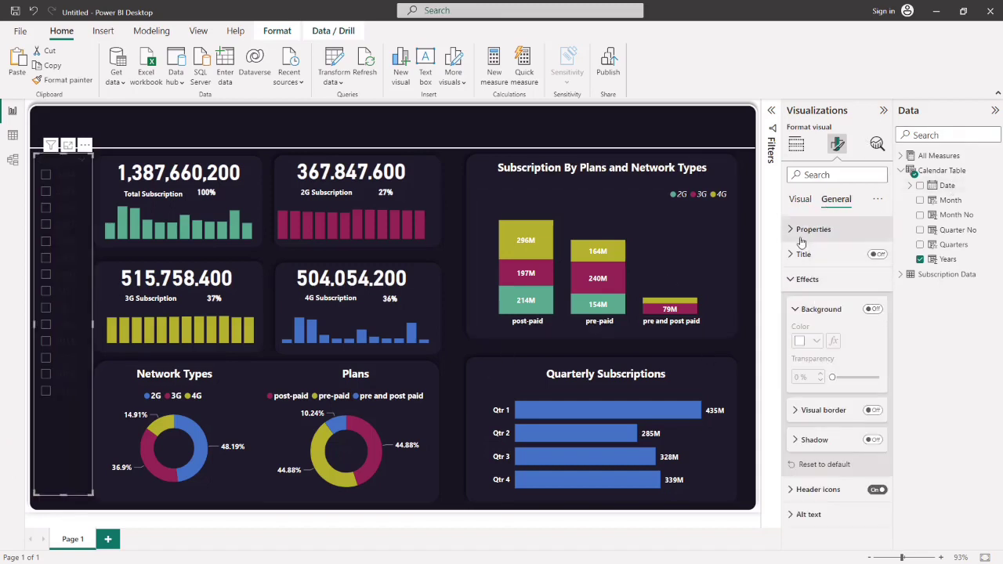
left_click(799, 280)
- Format the Years slicer's values in bold white Segoe UI at font size 17
left_click(800, 199)
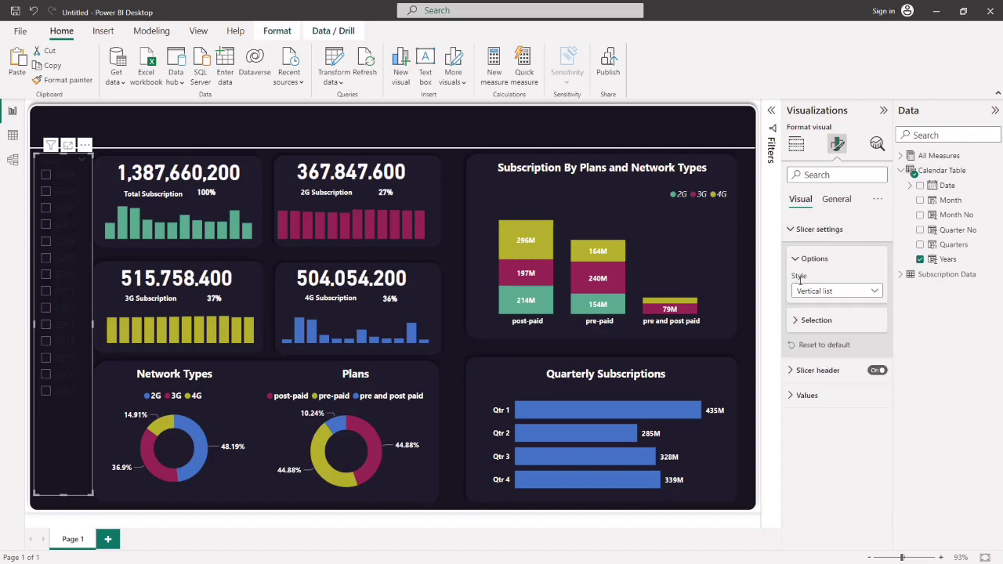
left_click(836, 201)
left_click(794, 204)
left_click(801, 281)
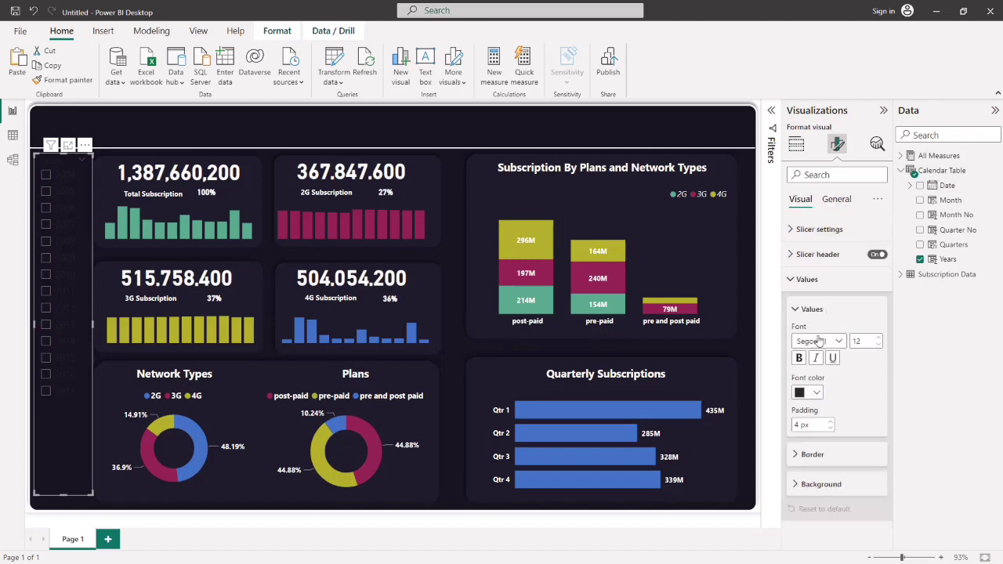
left_click(879, 339)
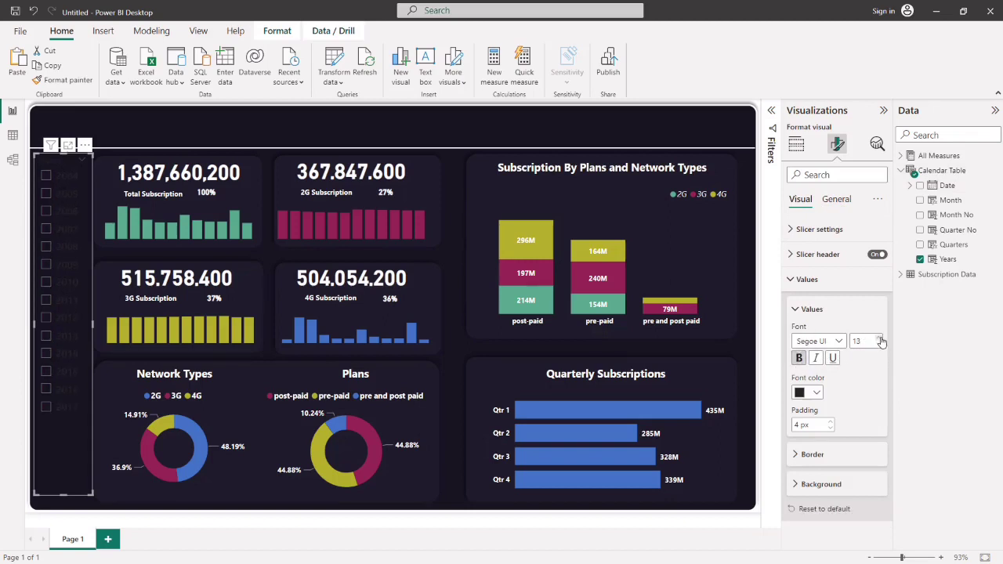
left_click(880, 339)
left_click(880, 339)
left_click(880, 338)
left_click(879, 339)
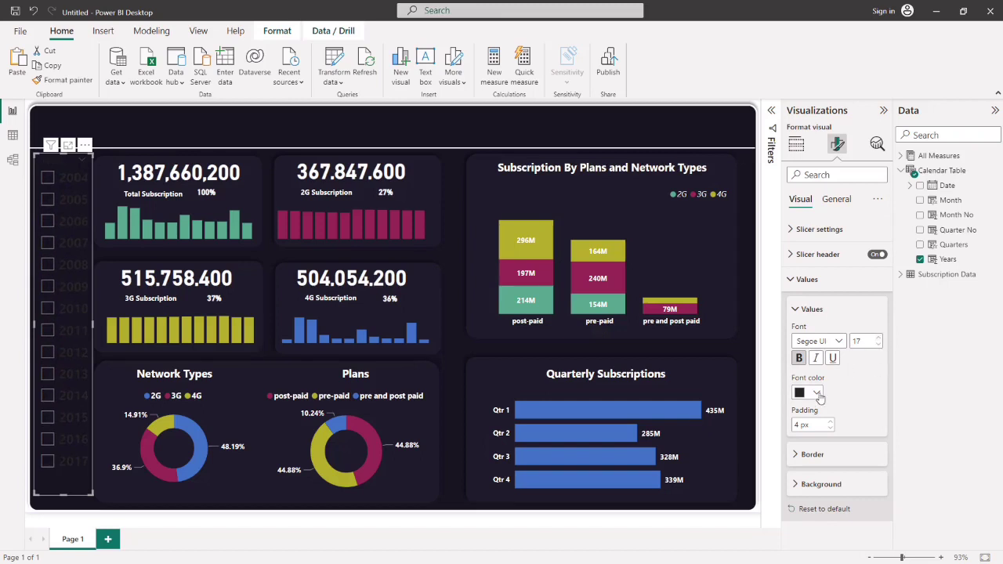
left_click(818, 393)
left_click(857, 343)
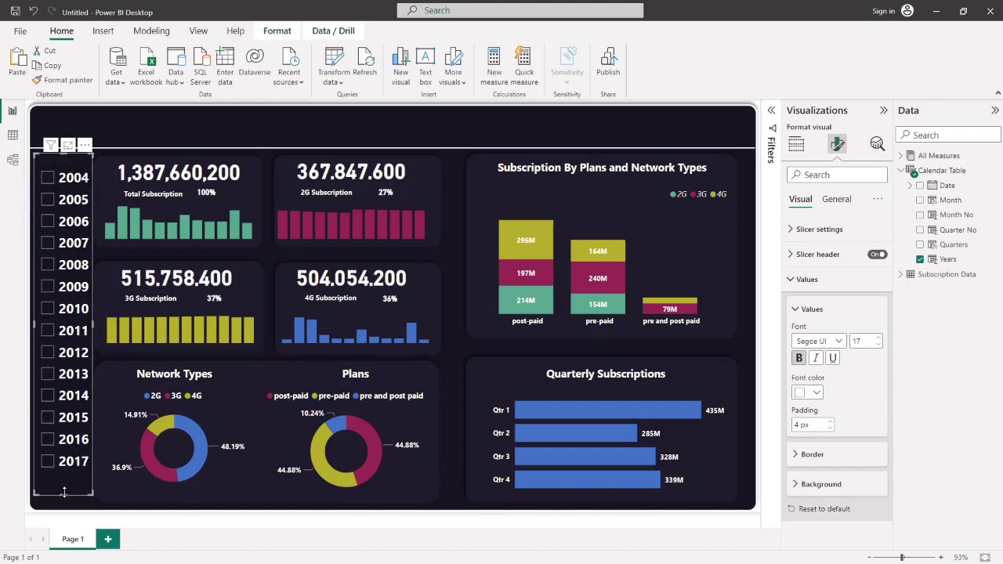
left_click(172, 118)
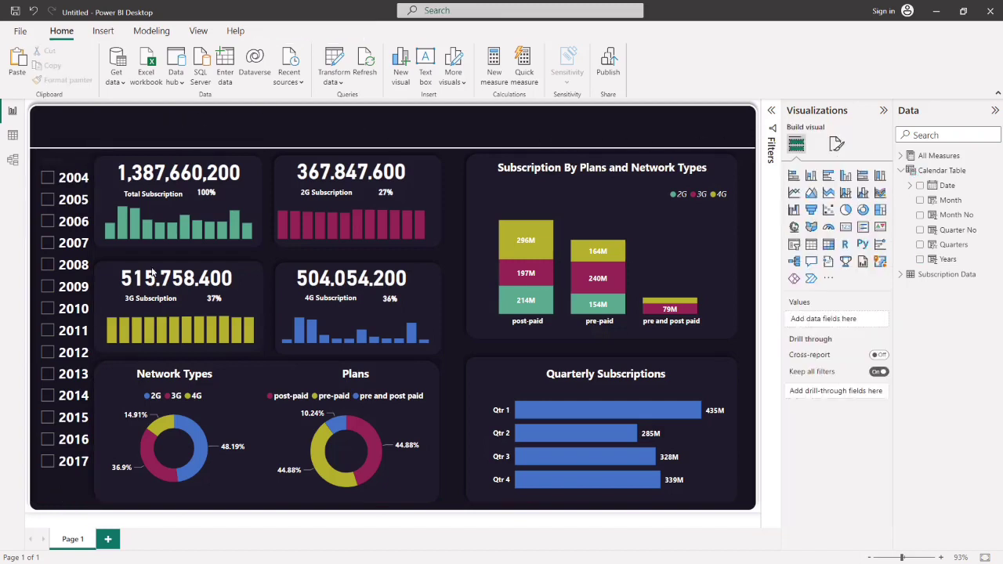
- Test the Years slicer by filtering the dashboard to 2004, 2011 and 2015 in turn, and clear the filter
left_click(48, 179)
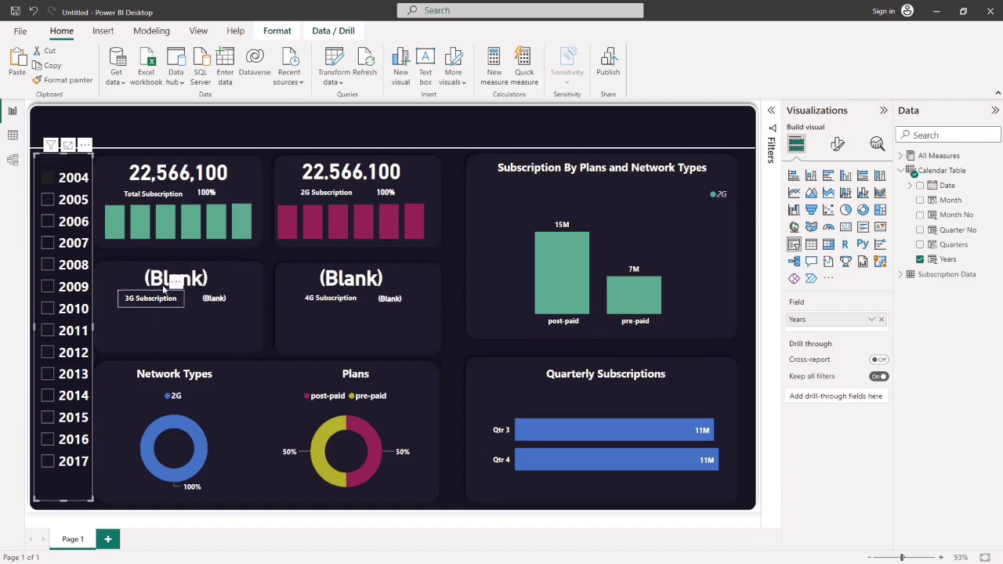
left_click(48, 332)
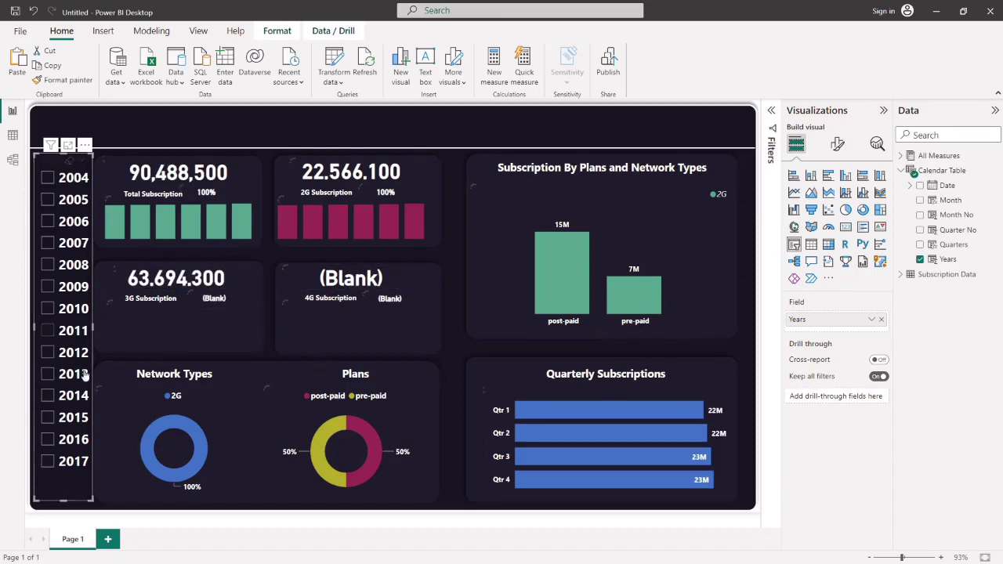
left_click(49, 419)
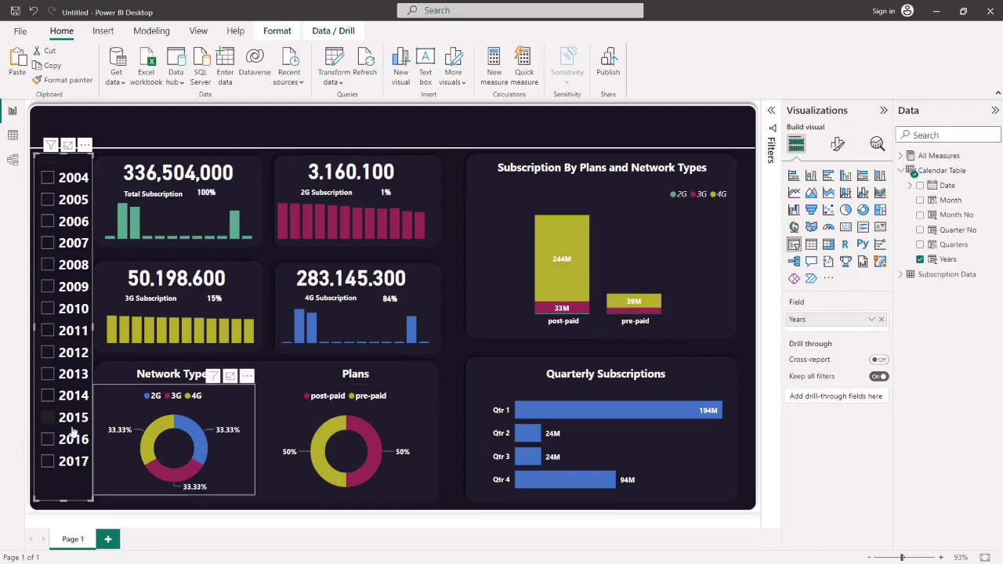
left_click(49, 419)
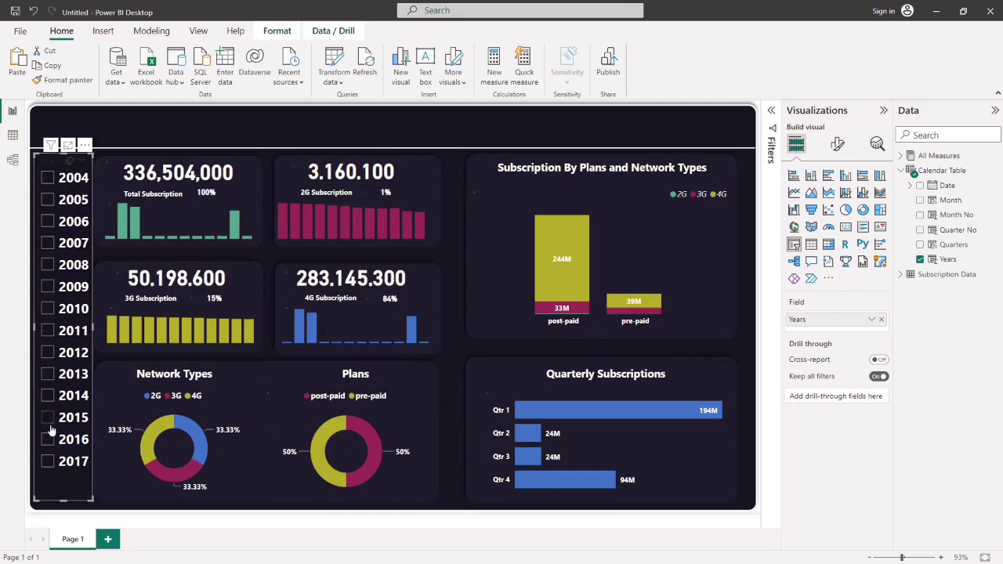
- Try font size 18 for the Years slicer's values and set it back to 17
left_click(838, 144)
left_click(808, 280)
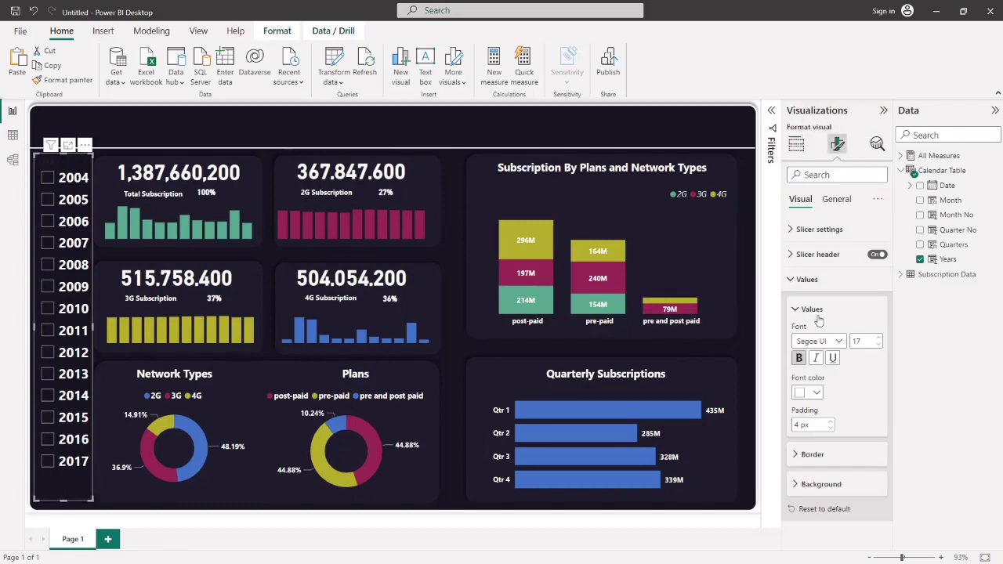
left_click(880, 342)
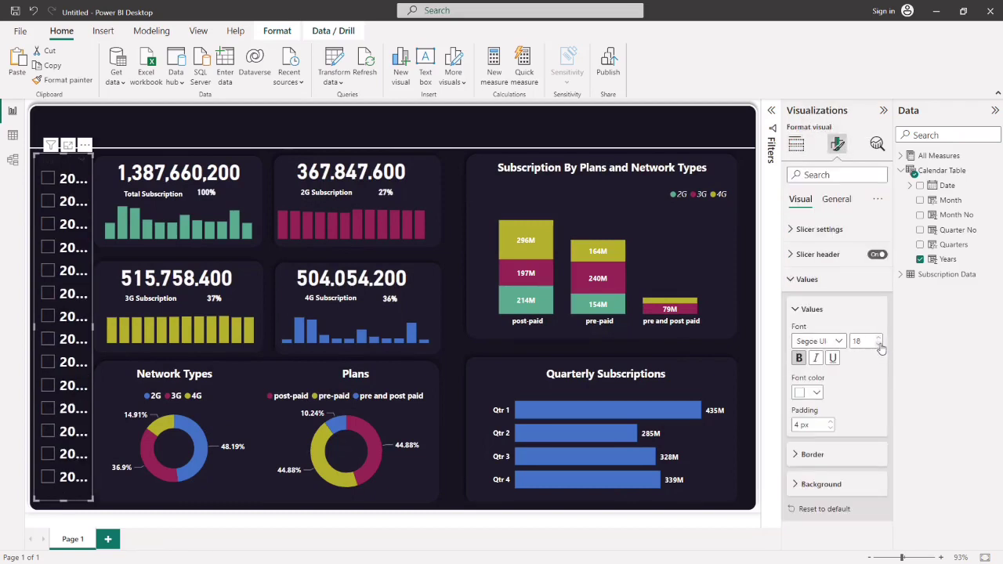
left_click(67, 512)
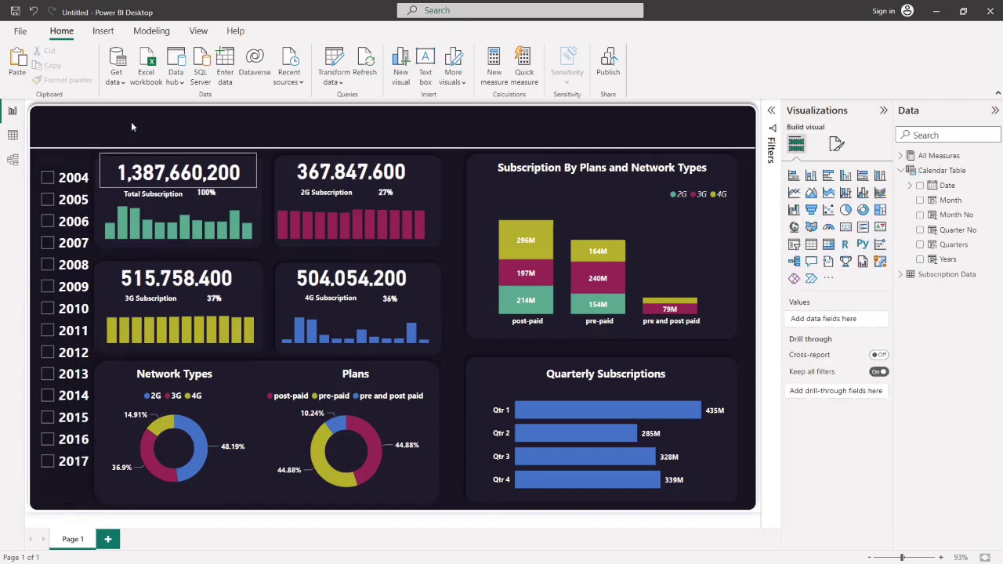
- Turn off the Years slicer's header
left_click(52, 161)
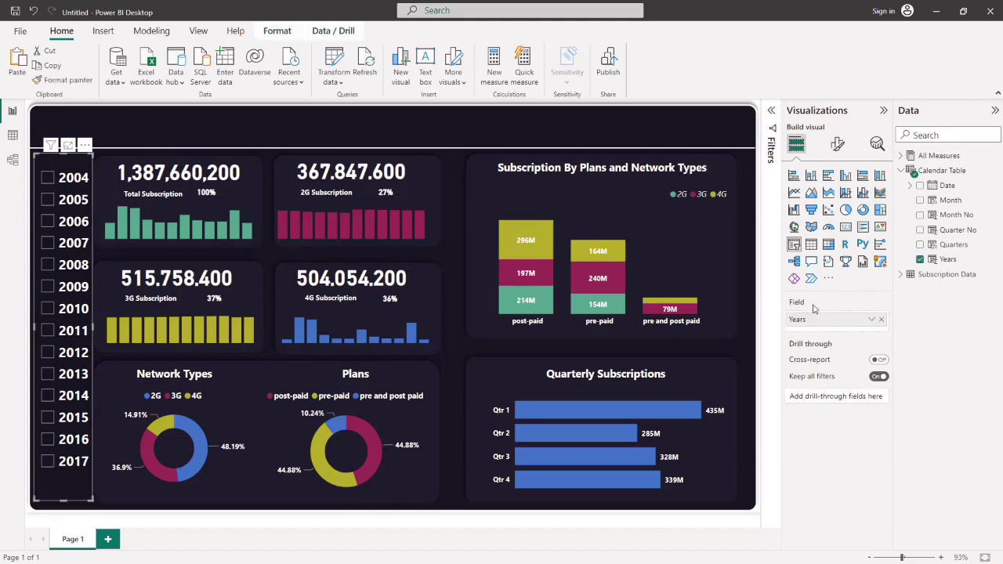
left_click(837, 144)
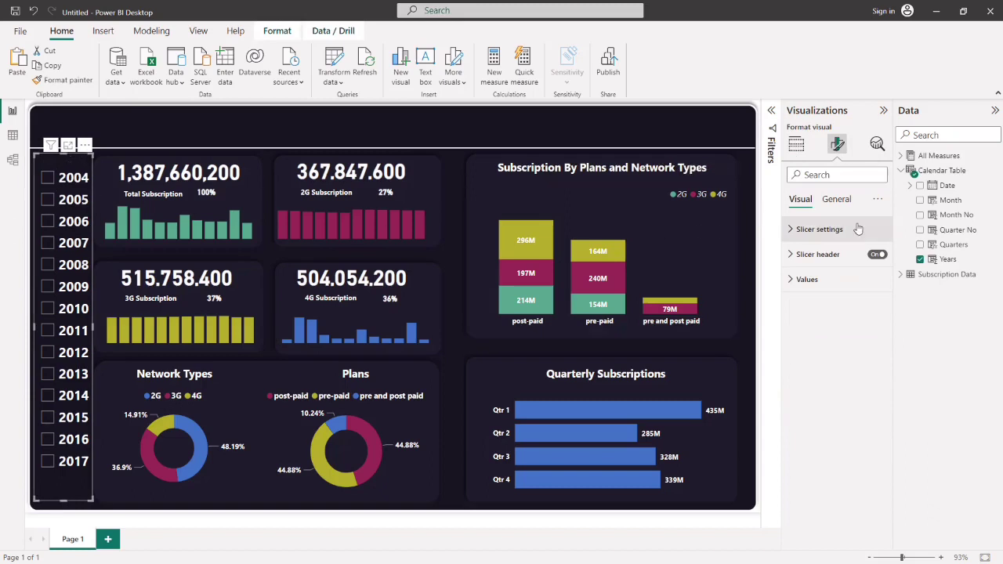
left_click(877, 254)
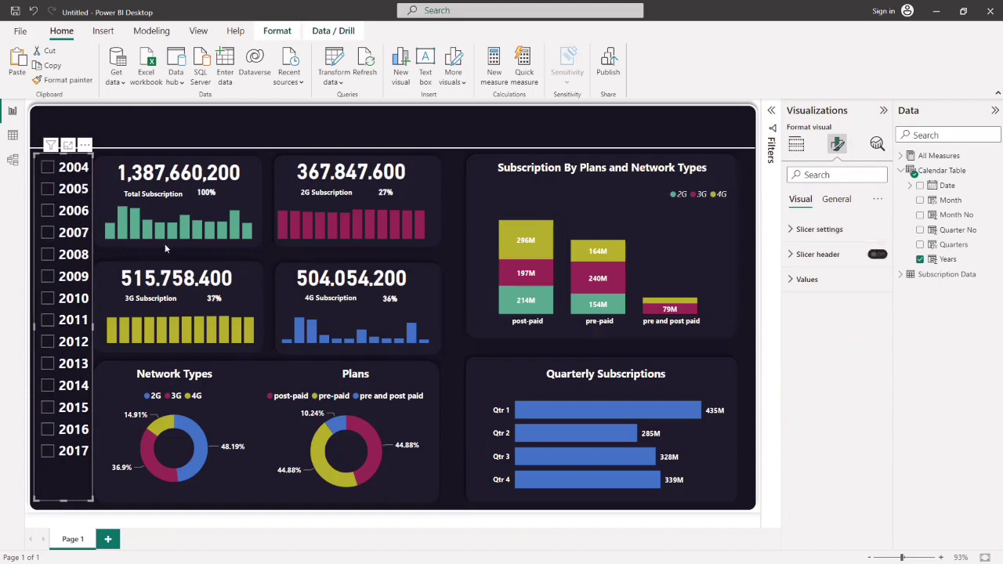
- Try a font size of 18 for the Years slicer's values and restore it to 17
left_click(796, 282)
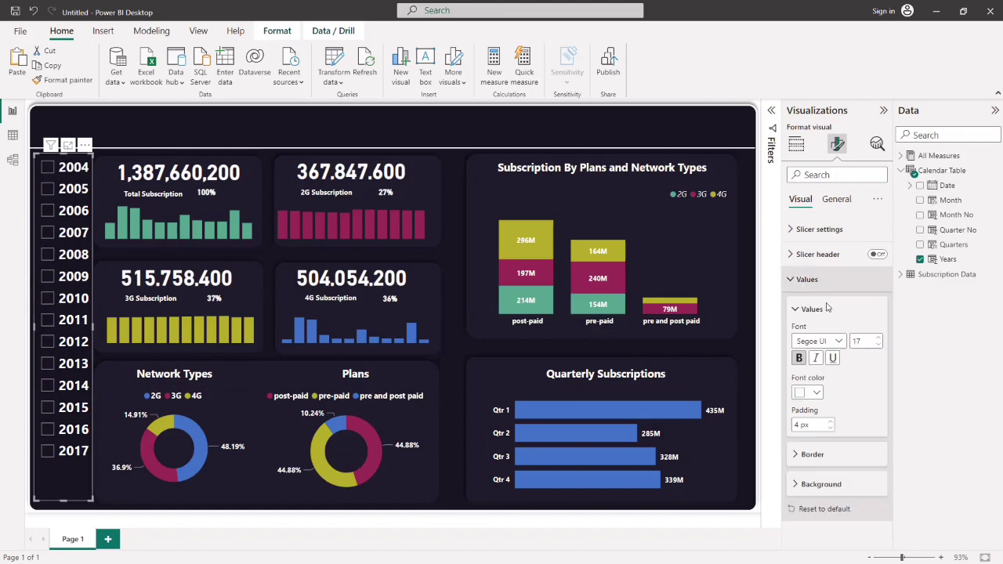
left_click(878, 340)
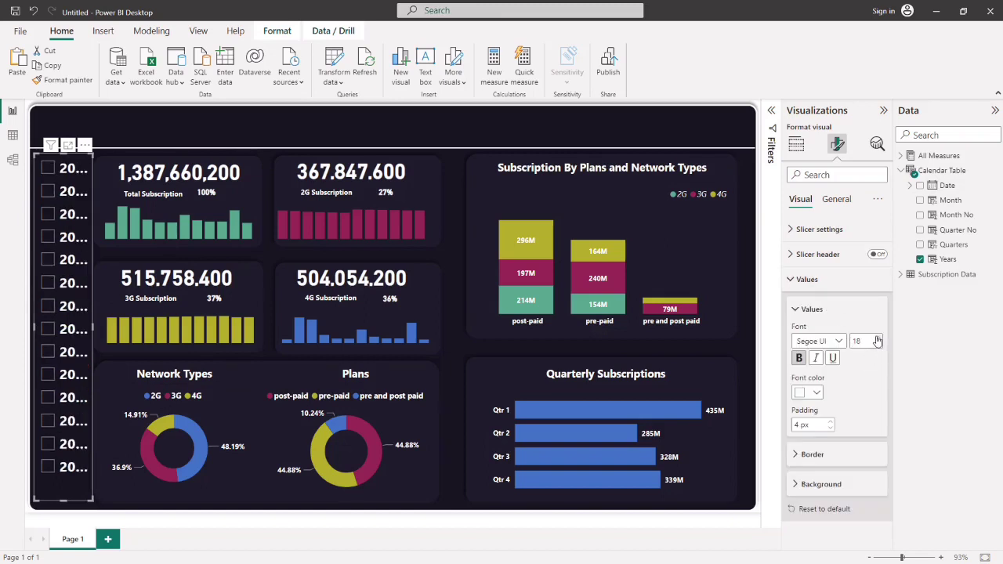
left_click(879, 344)
- Collapse the visualizations pane and nudge the Years slicer slightly lower on the canvas
left_click(196, 122)
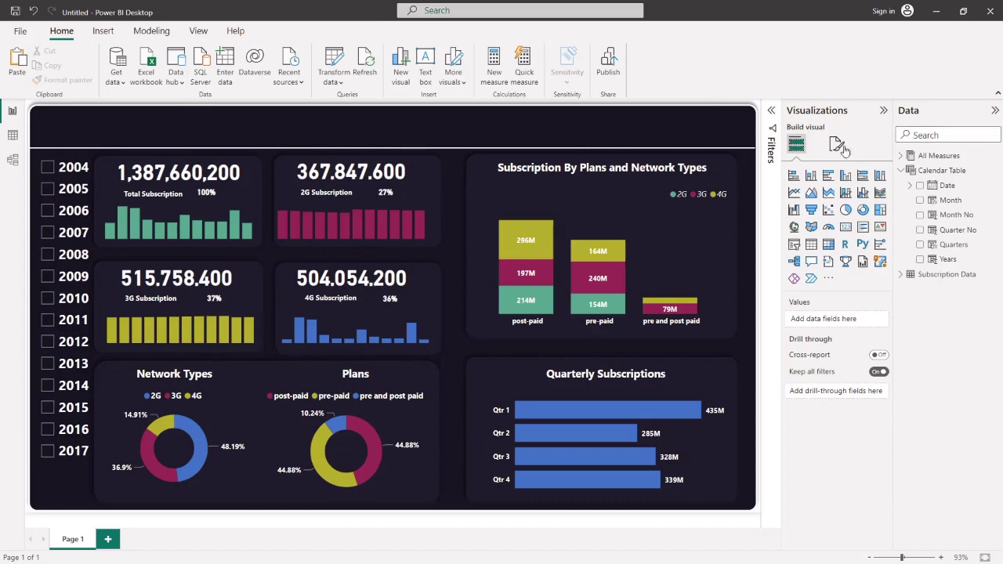
left_click(884, 110)
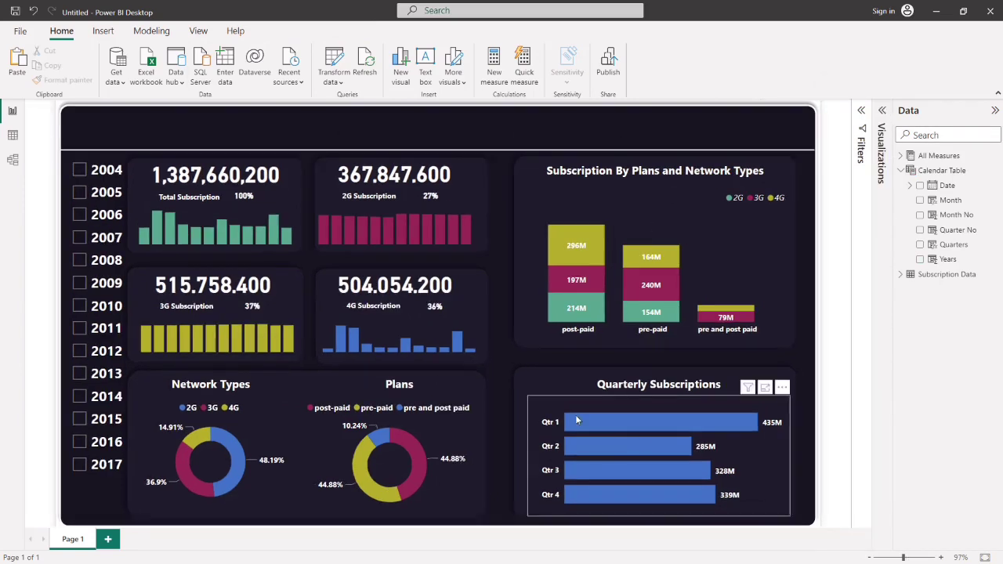
left_click(103, 501)
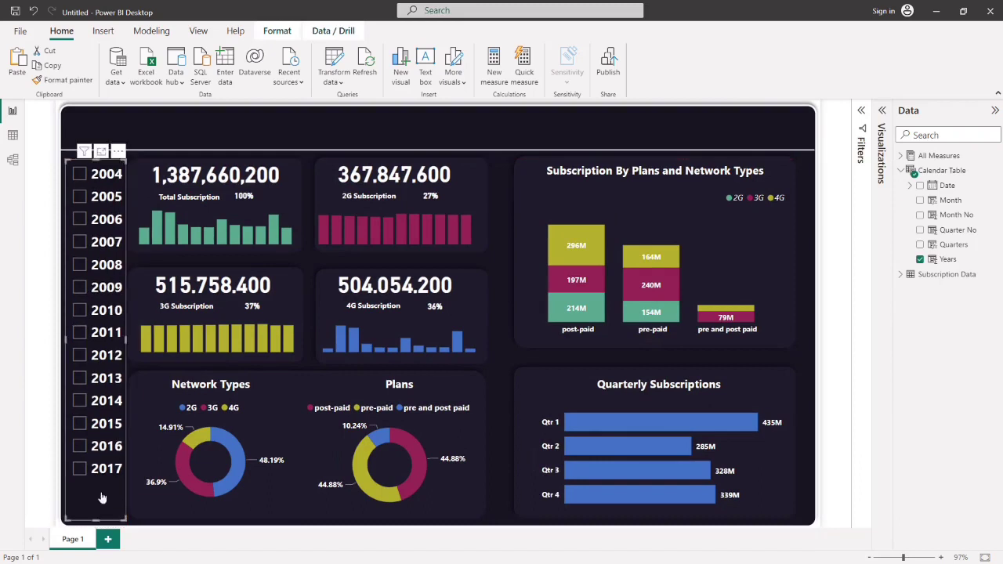
left_click(271, 135)
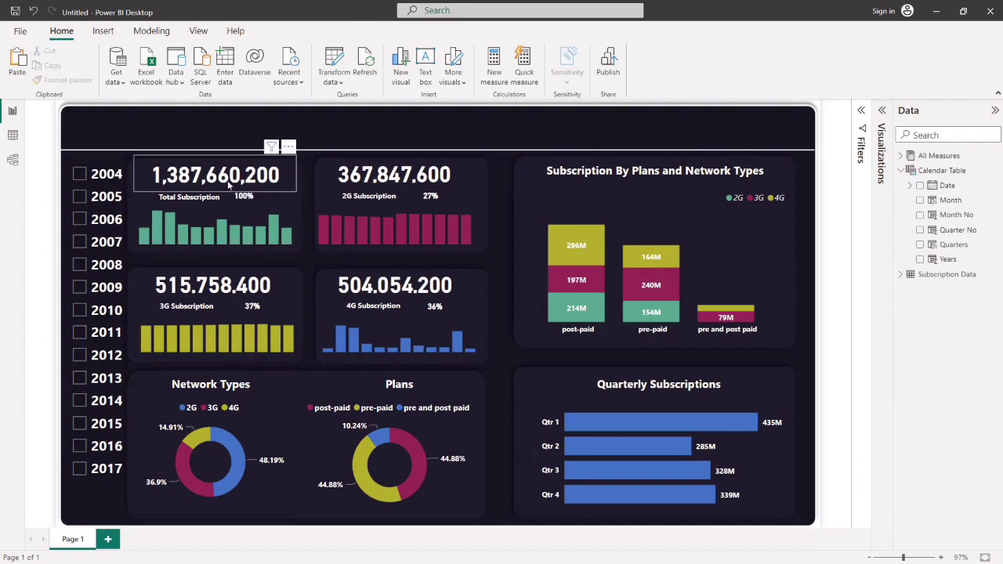
- Duplicate the "Subscription By Plans and Network Types" title text box and place the copy in the dashboard's header band
left_click(591, 178)
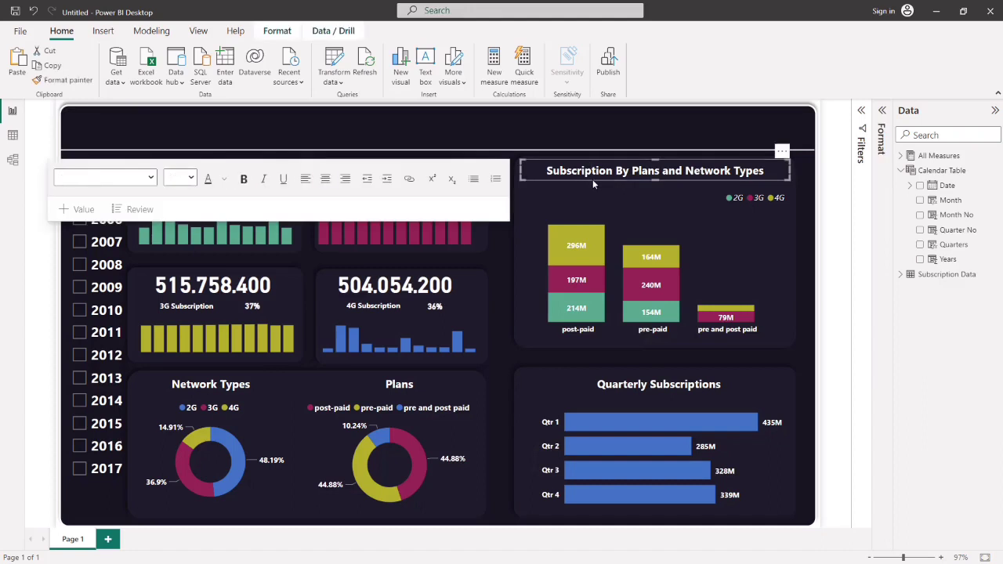
left_click_drag(594, 184, 254, 145)
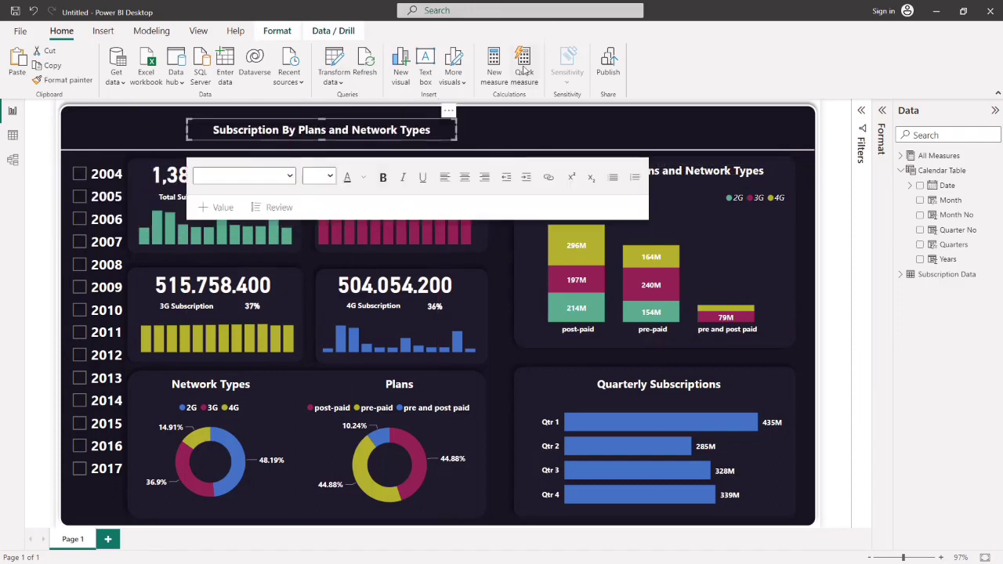
- Replace the text in the header text box with "Mobile Network Subscription Dashboard"
left_click(440, 131)
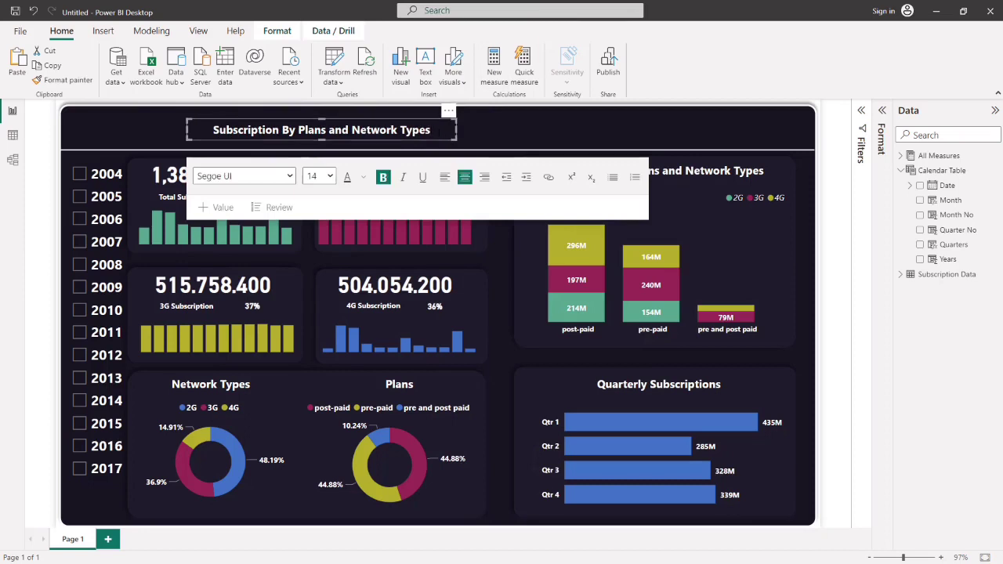
key("BackSpace")
key("BackSpace")
key("BackSpace")
key("BackSpace")
key("BackSpace")
key("BackSpace")
key("BackSpace")
key("BackSpace")
key("BackSpace")
key("BackSpace")
key("BackSpace")
key("BackSpace")
key("BackSpace")
key("BackSpace")
key("BackSpace")
key("BackSpace")
key("BackSpace")
key("BackSpace")
key("BackSpace")
key("BackSpace")
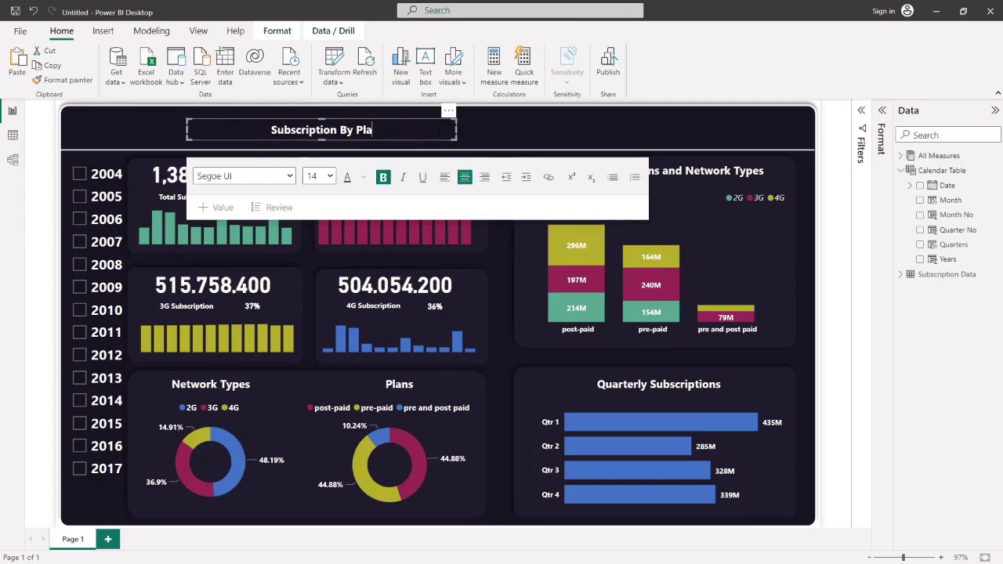
key("BackSpace")
key("BackSpace")
key("BackSpace")
key("BackSpace")
key("BackSpace")
key("BackSpace")
key("BackSpace")
key("BackSpace")
key("BackSpace")
key("BackSpace")
key("BackSpace")
key("BackSpace")
key("BackSpace")
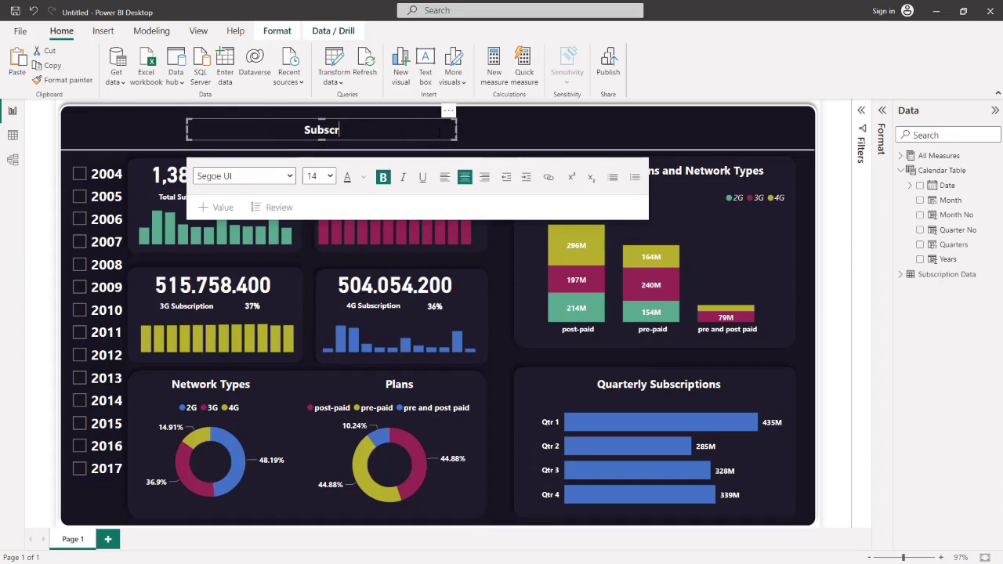
key("BackSpace")
type("two")
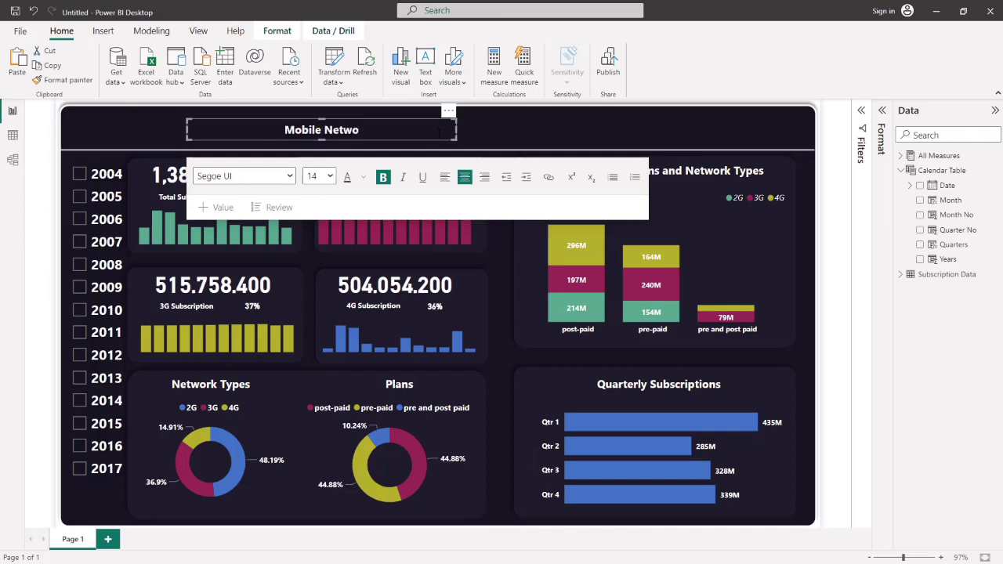
type("rk Subc")
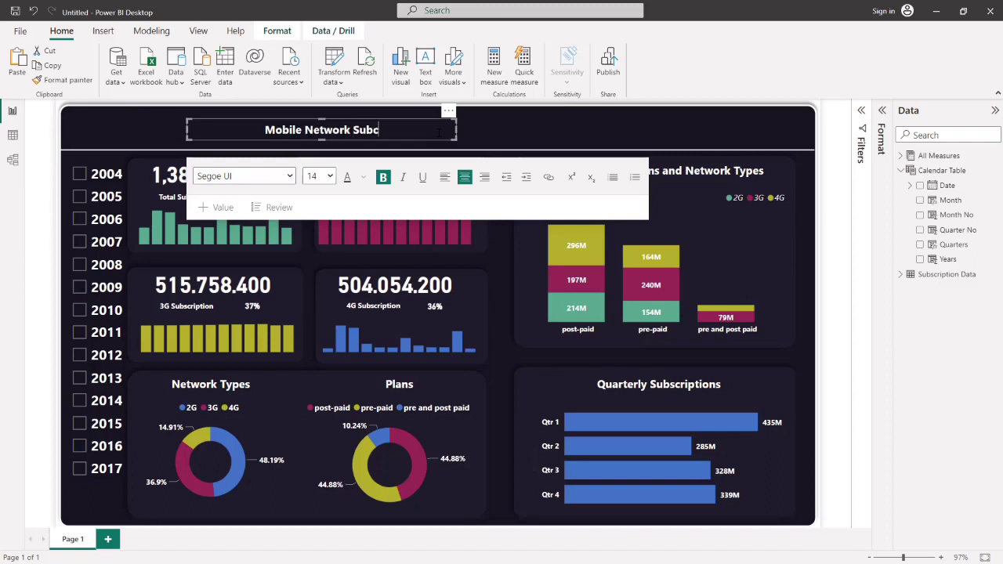
type("r")
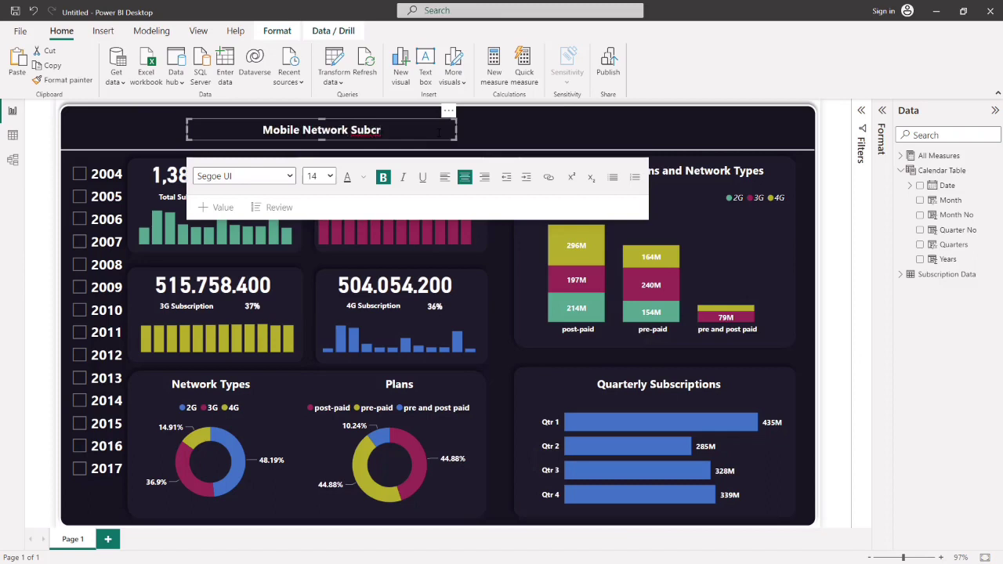
type("iptio")
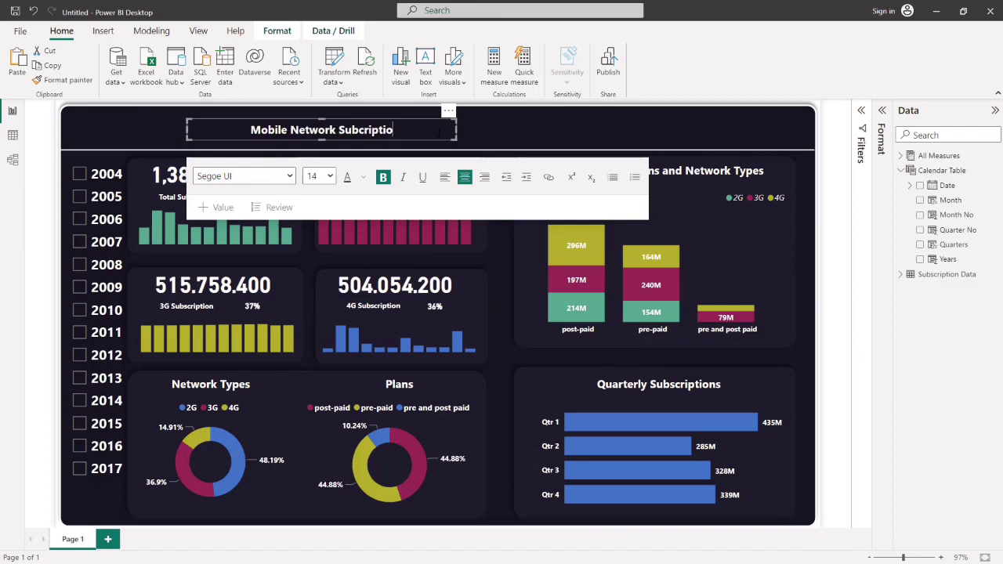
type("n DAs")
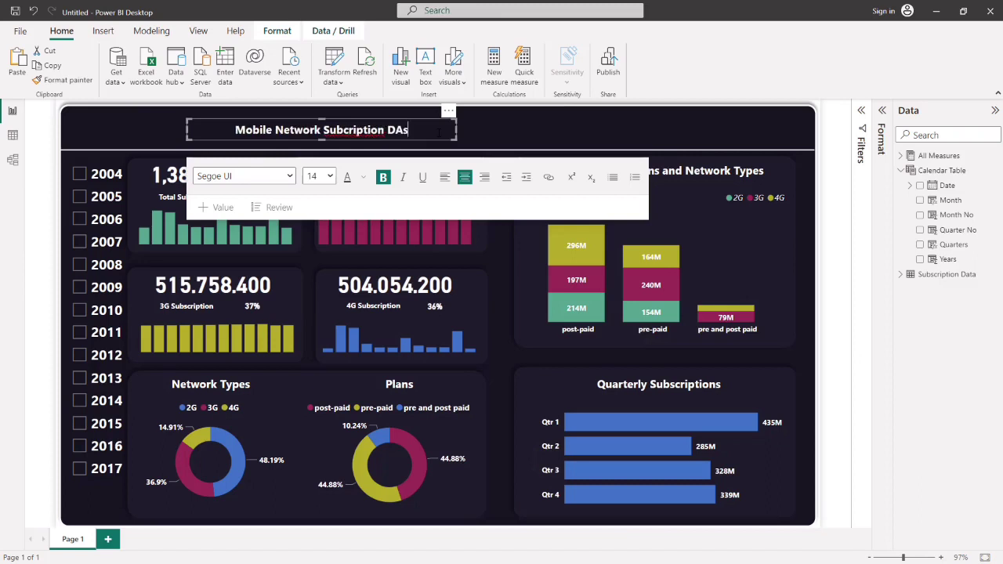
key("BackSpace")
key("BackSpace")
key("BackSpace")
type("Das")
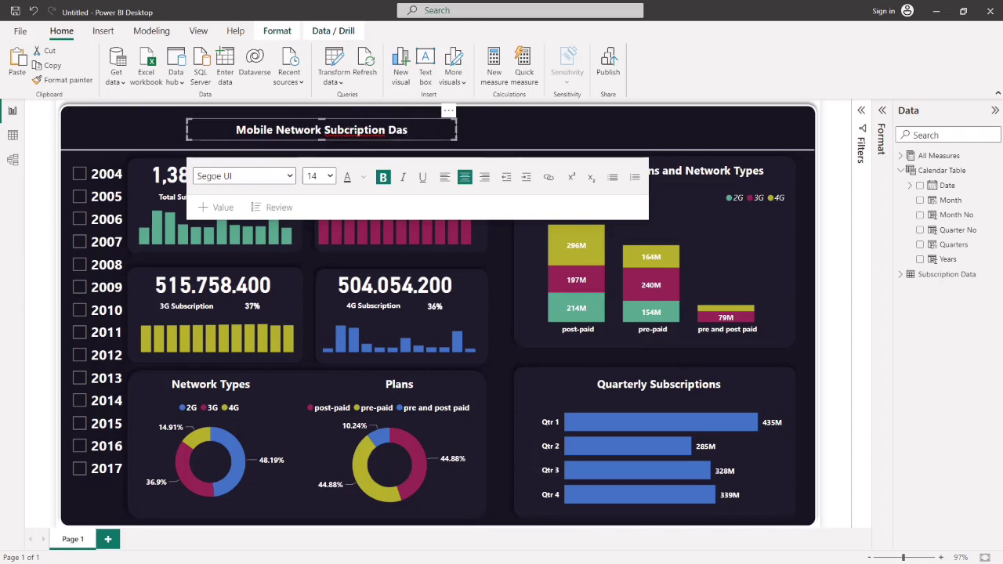
type("s")
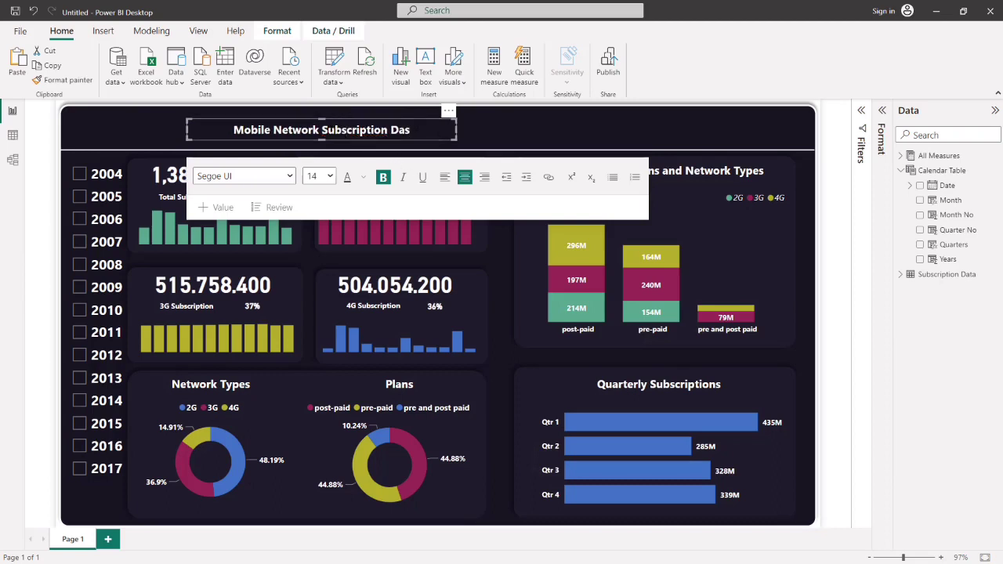
type("hboard")
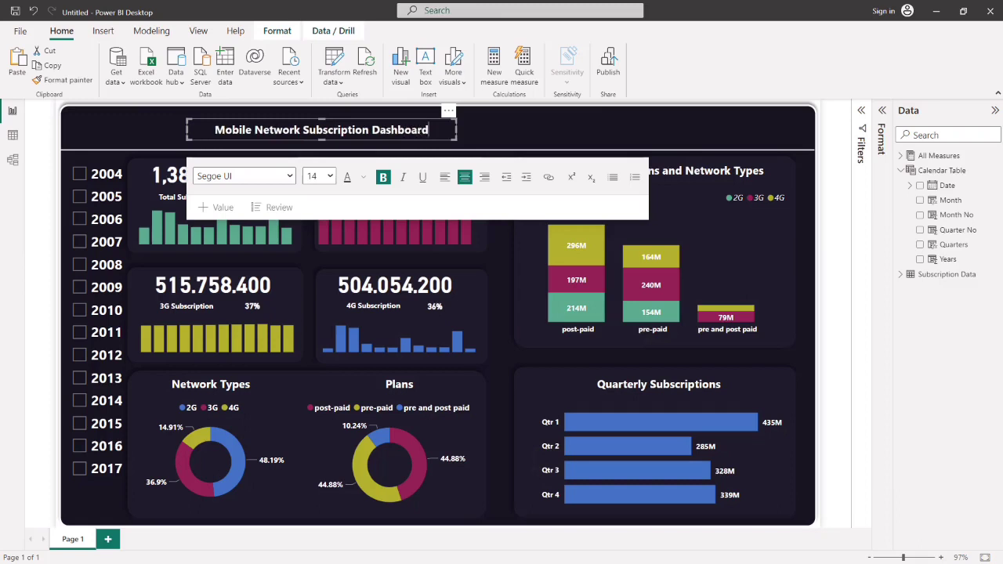
- Set the font size of the entire dashboard title to 28
key("ctrl+a")
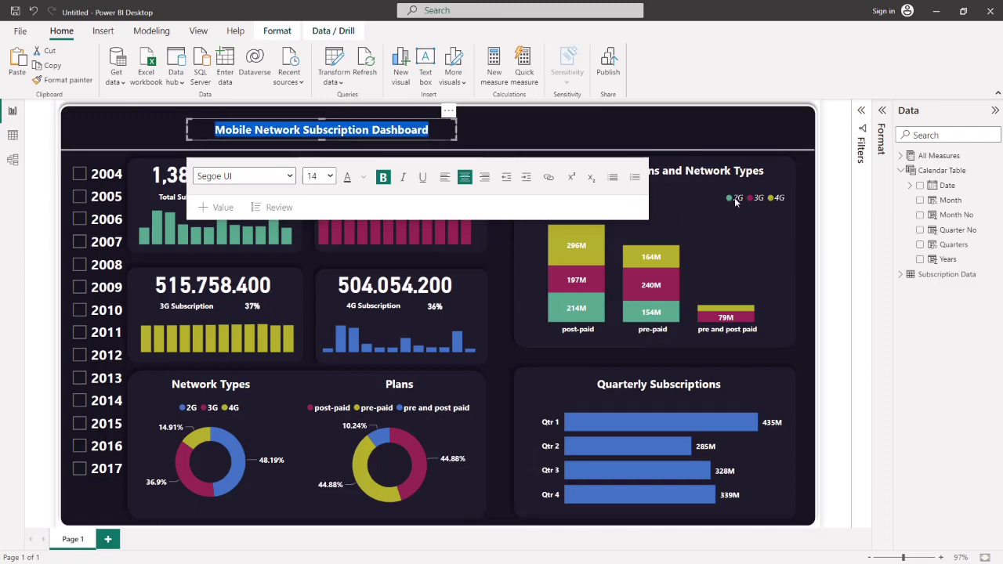
left_click(322, 177)
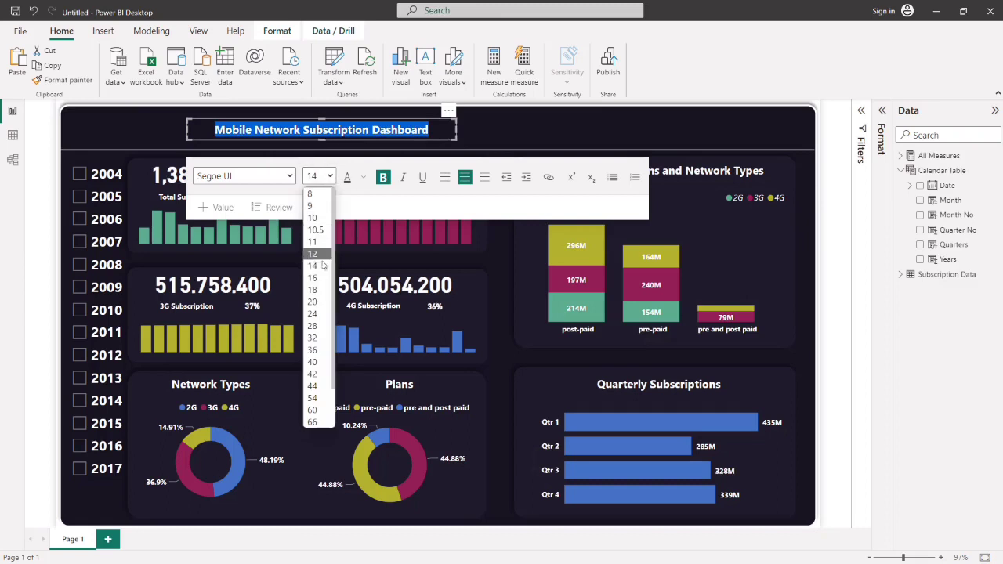
left_click(313, 325)
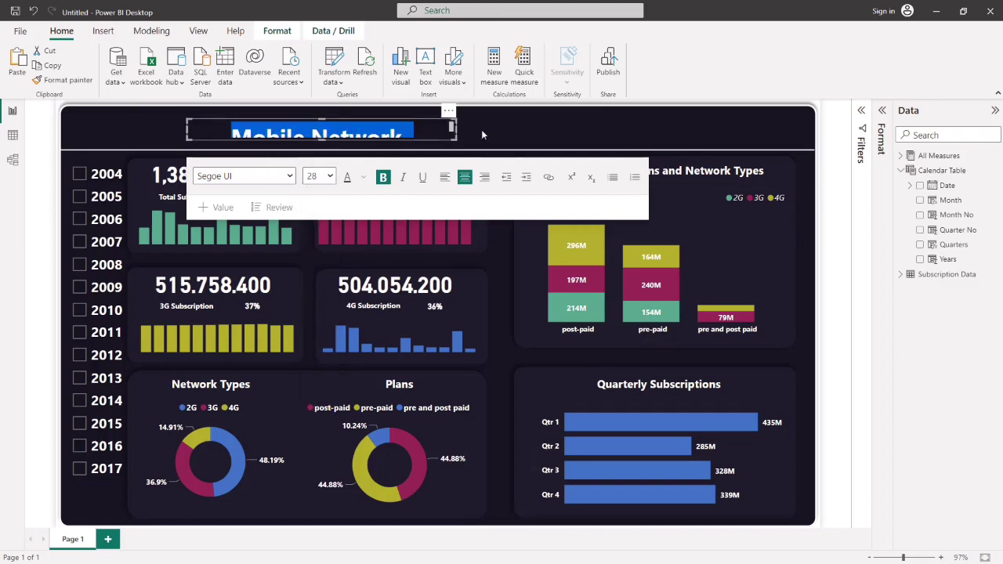
- Enlarge the dashboard title's text box in width and height so the full title fits on one line
left_click(453, 131)
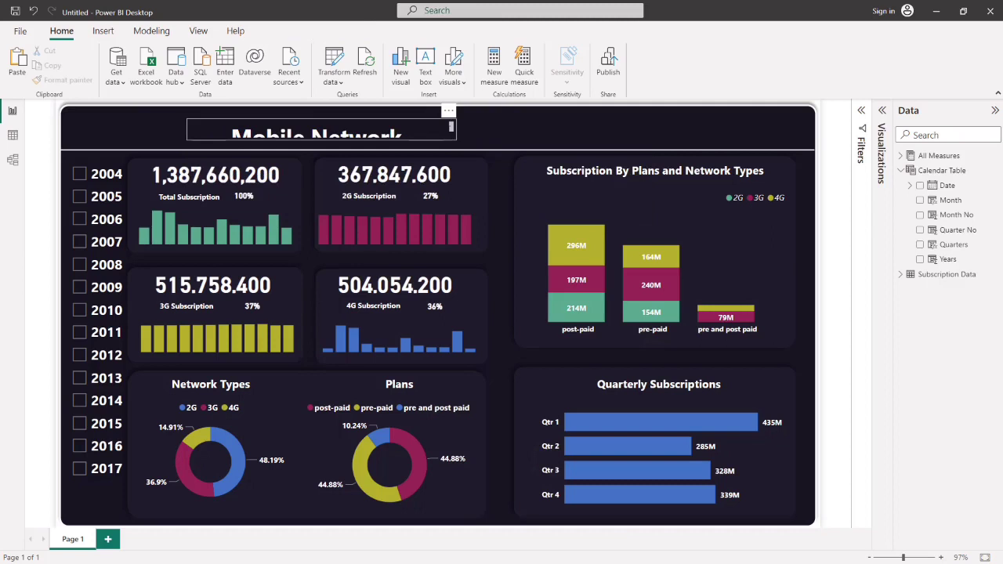
left_click(480, 134)
left_click(456, 131)
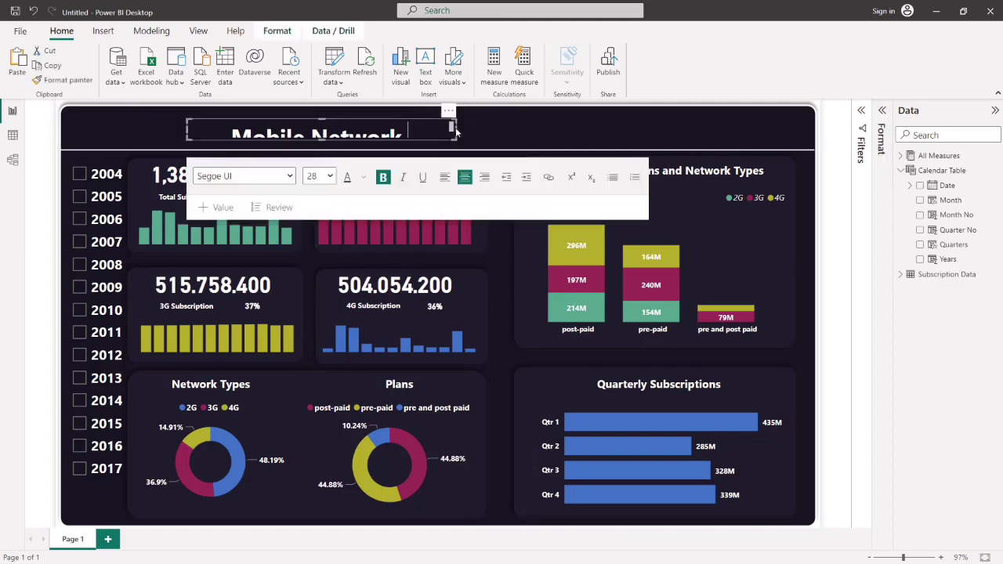
type("Subscription")
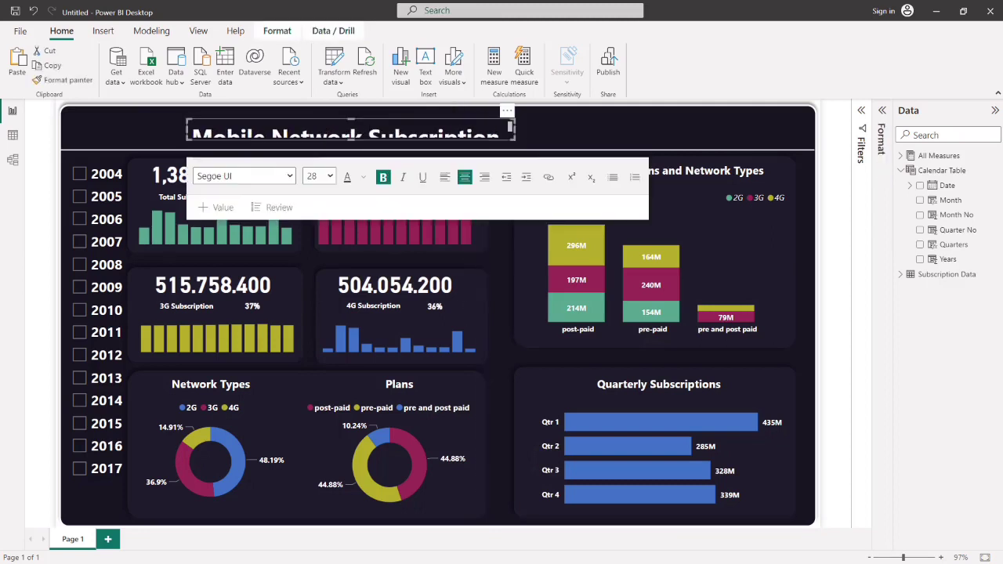
left_click_drag(352, 140, 352, 112)
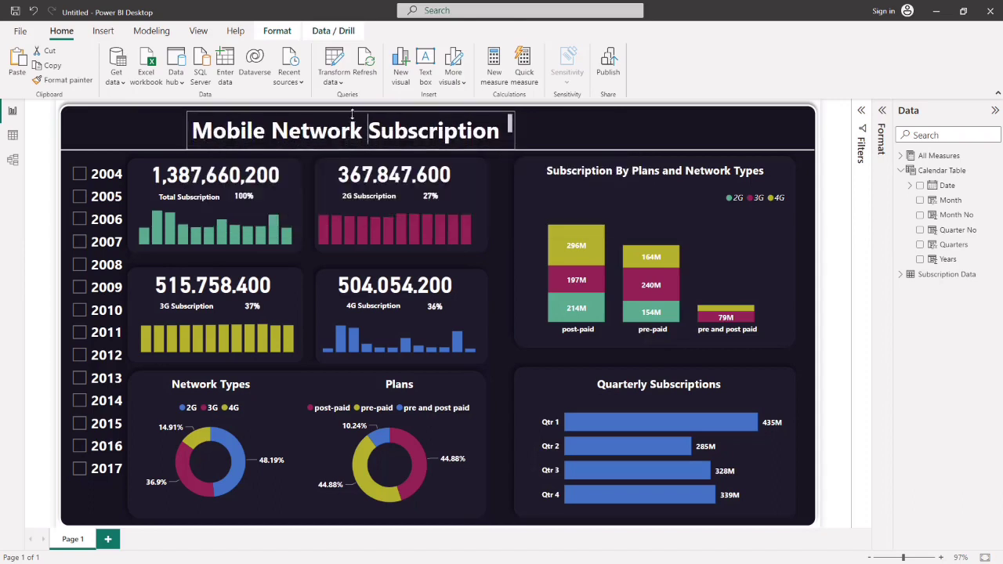
left_click_drag(188, 128, 61, 135)
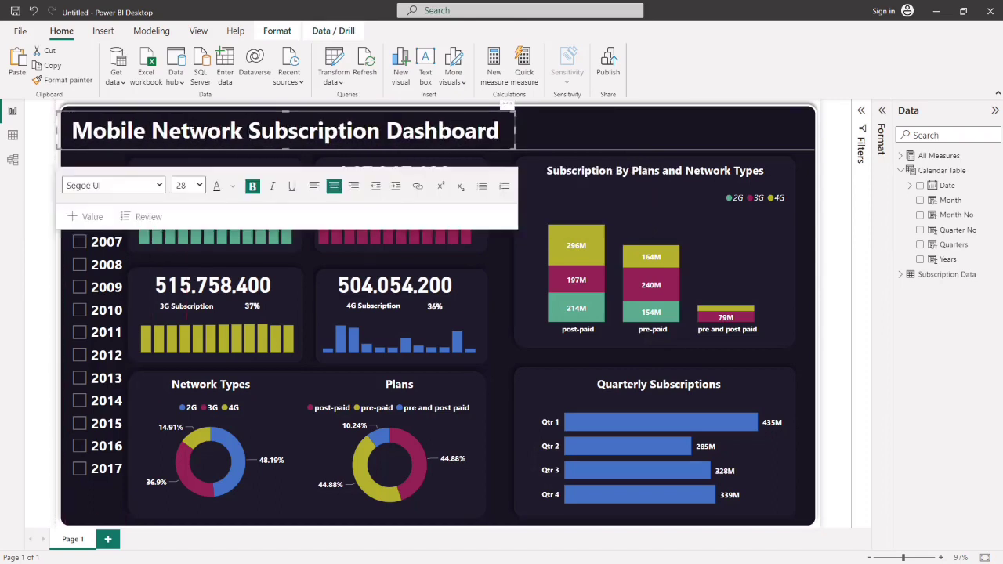
- Trim the title text box slightly and position it at the left end of the header band, above the divider line
left_click_drag(246, 116, 238, 113)
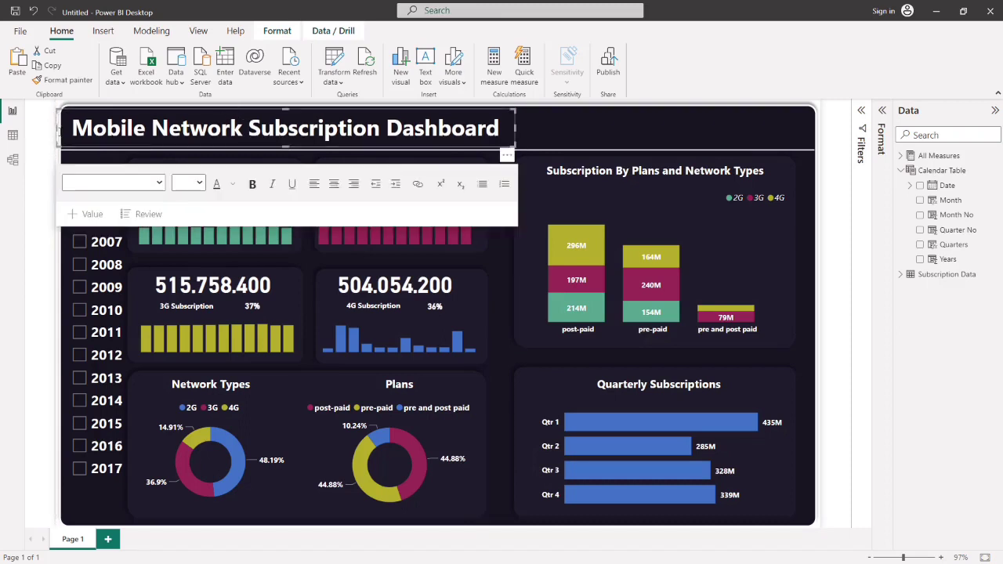
left_click_drag(60, 133, 67, 133)
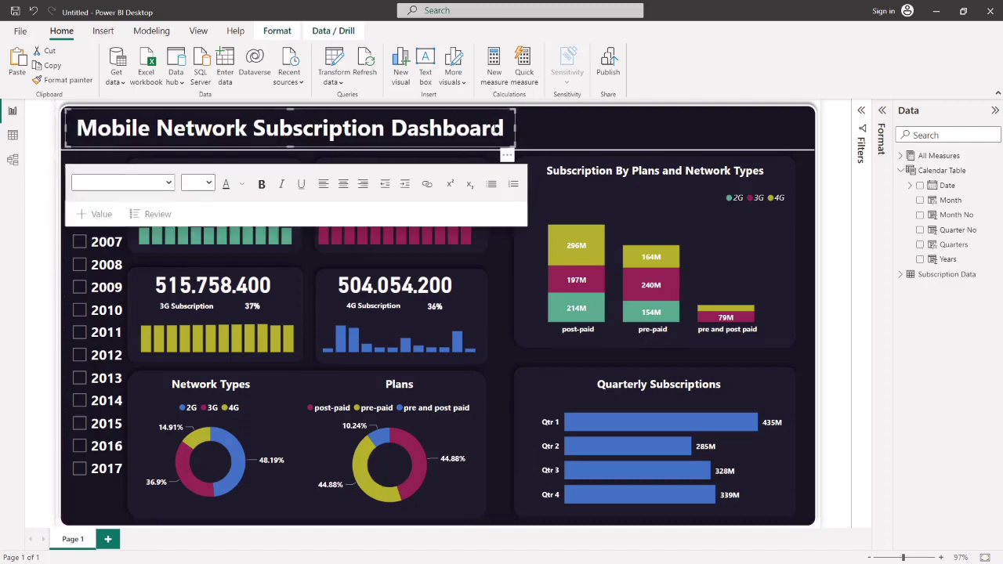
left_click(581, 122)
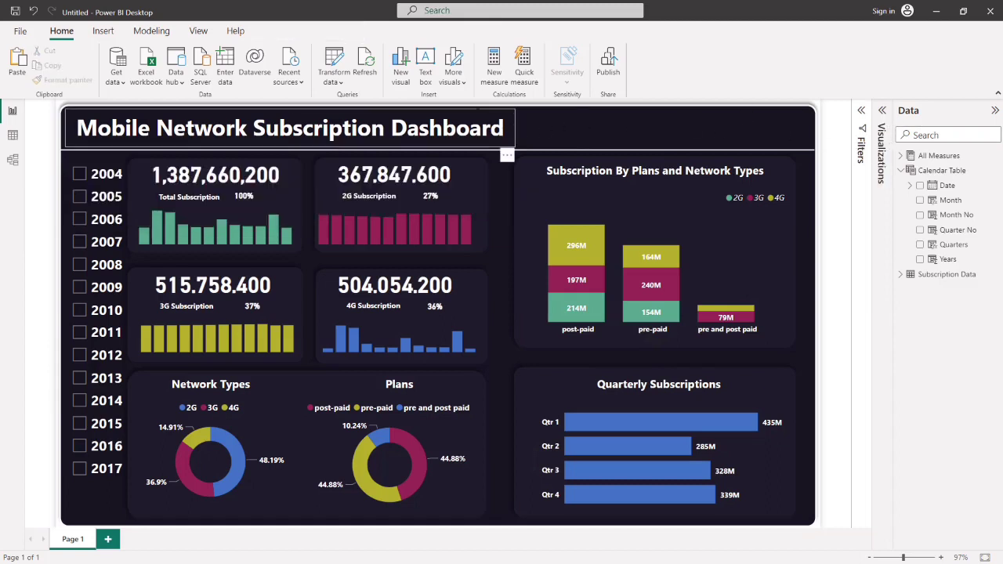
double_click(469, 108)
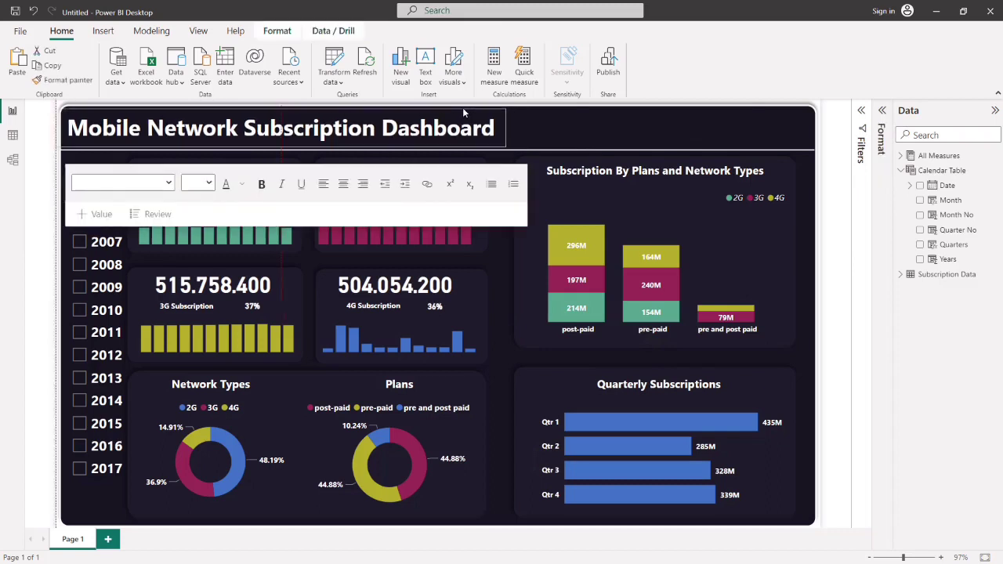
left_click_drag(464, 108, 465, 109)
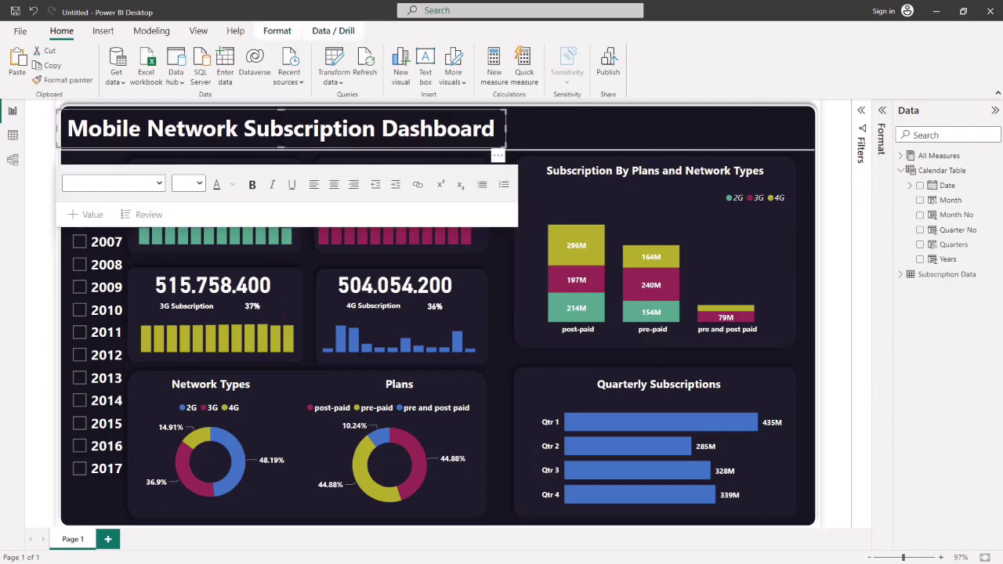
left_click(43, 135)
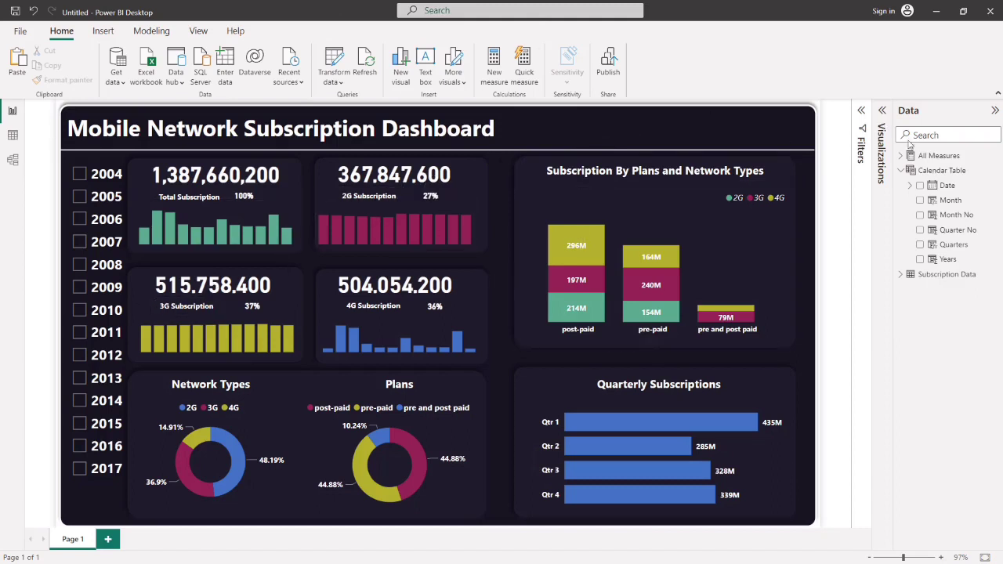
- Add a slicer to the report page using the Plan field from the Subscription Data table
left_click(881, 113)
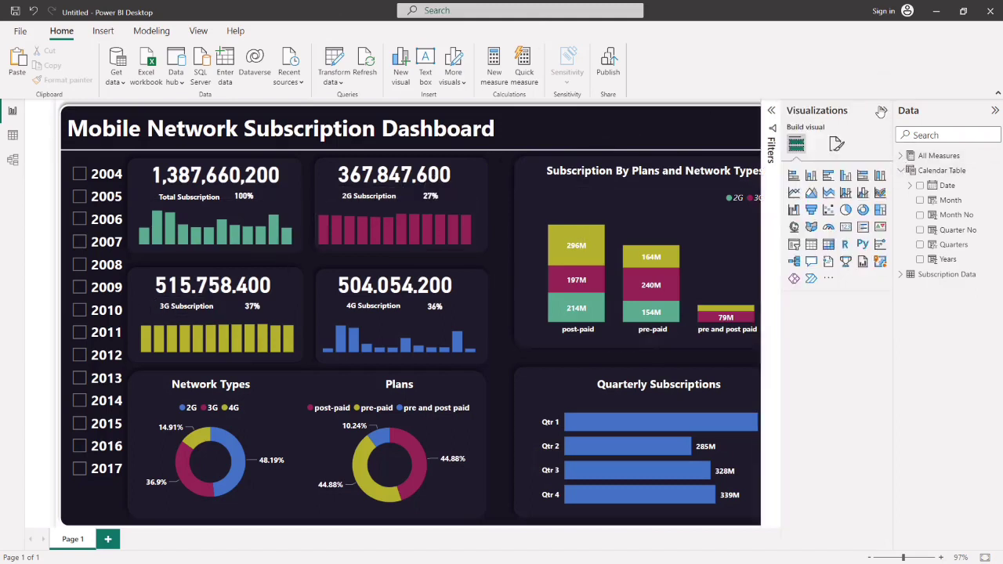
left_click(794, 244)
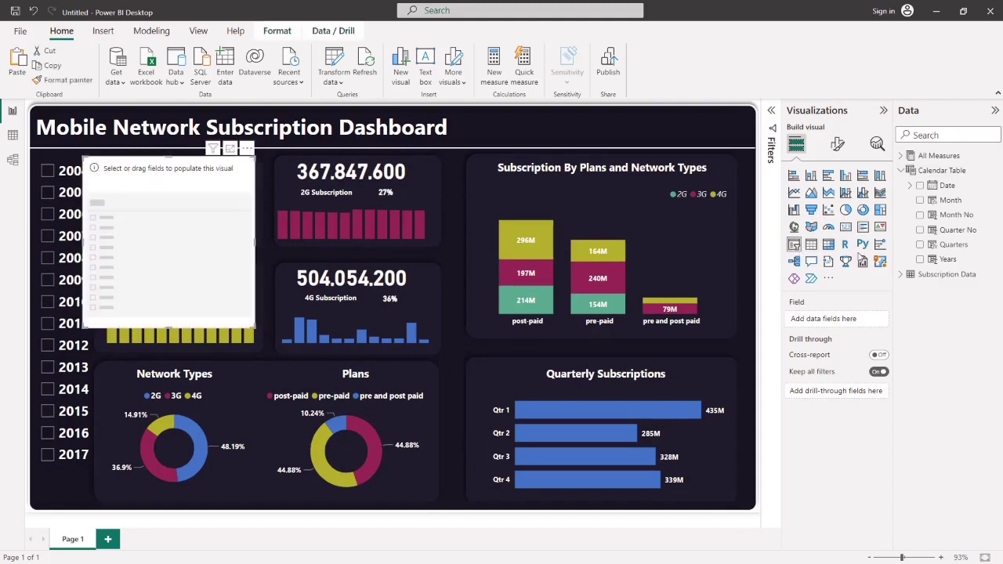
left_click(906, 276)
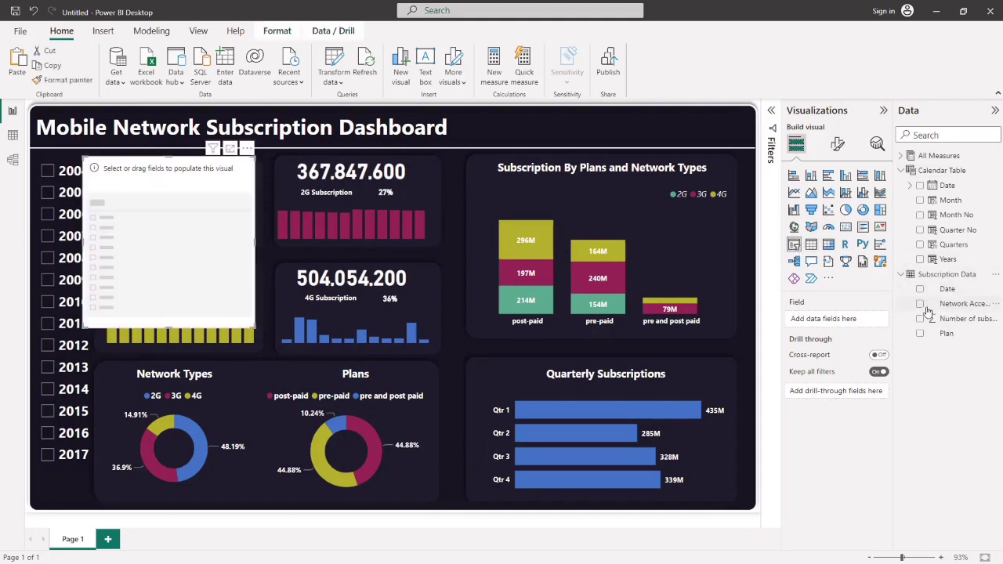
left_click(921, 333)
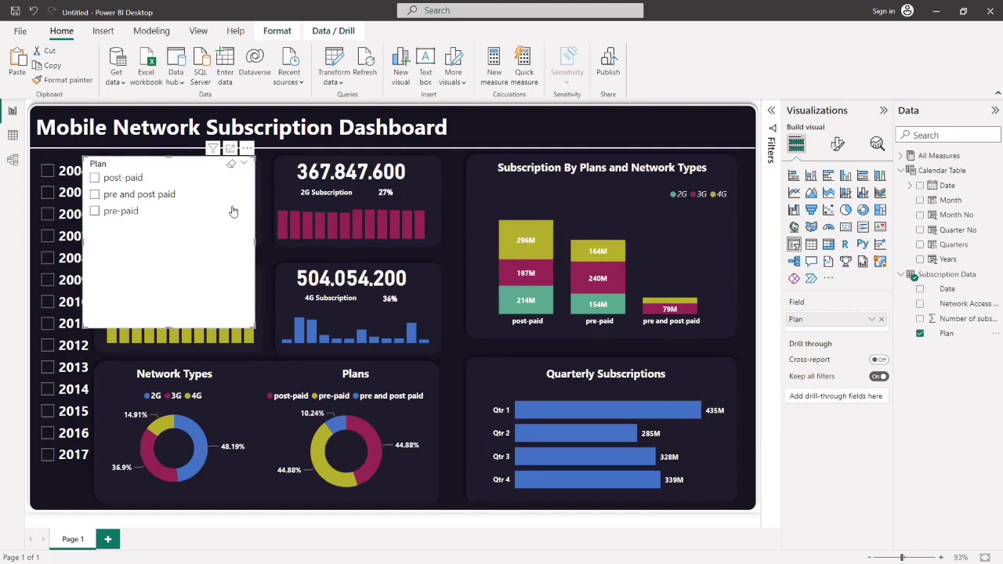
- Change the Plan slicer's style to Tile
left_click(837, 144)
left_click(817, 235)
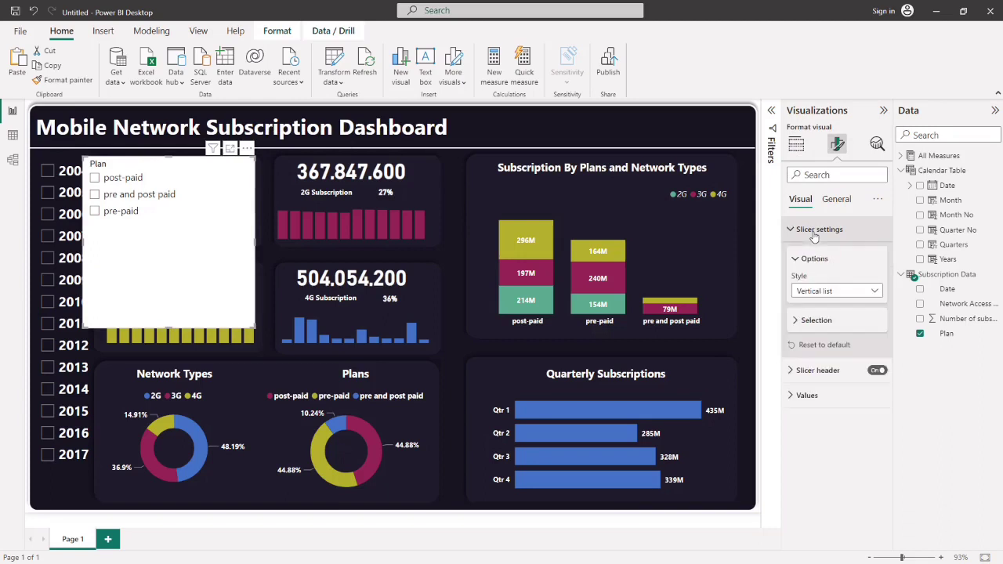
left_click(830, 291)
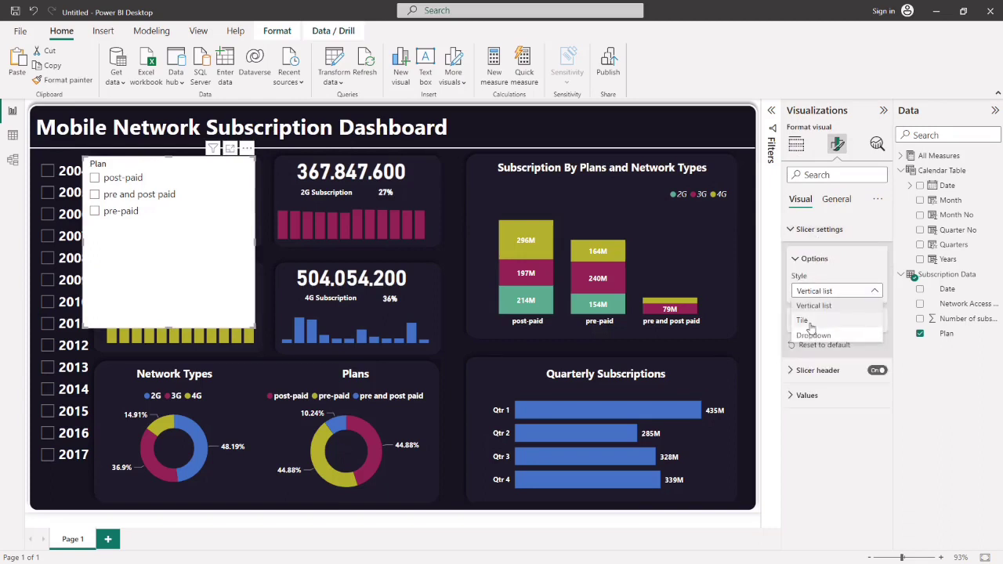
left_click(805, 321)
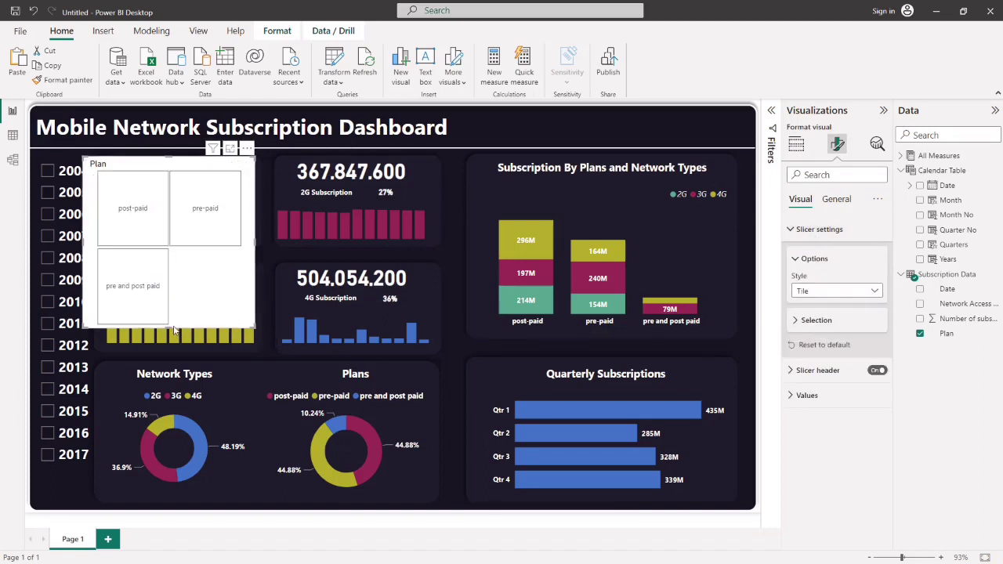
- Resize the Plan slicer into a short, wide strip with its three tiles in one row, and turn off its slicer header
left_click_drag(170, 333, 205, 231)
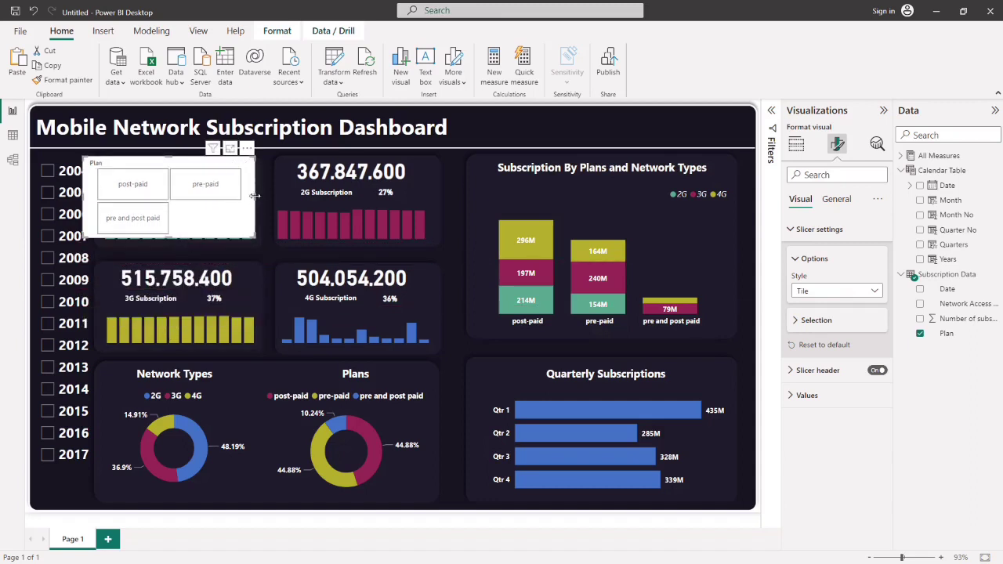
left_click_drag(255, 196, 320, 196)
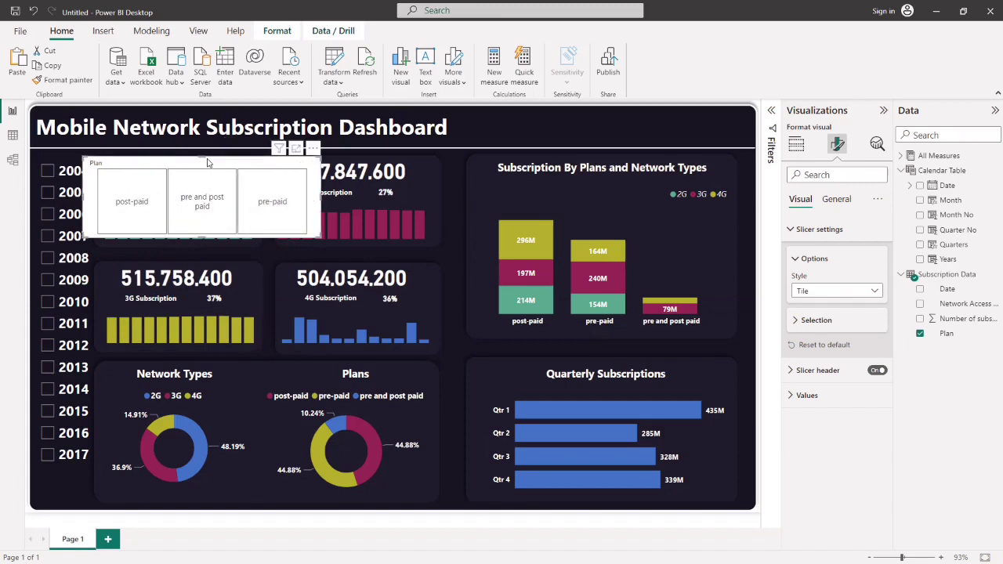
left_click_drag(199, 157, 162, 206)
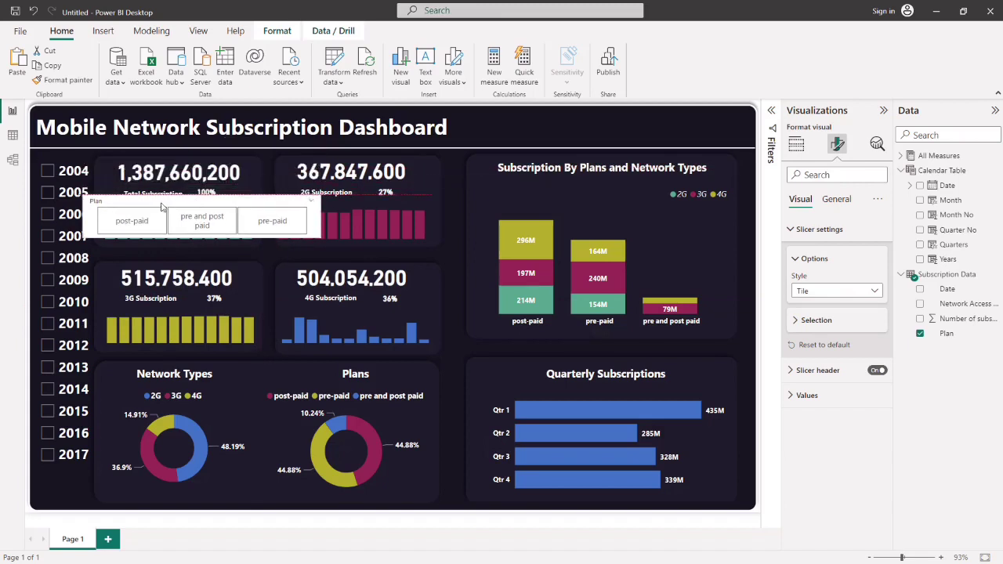
left_click_drag(83, 222, 101, 224)
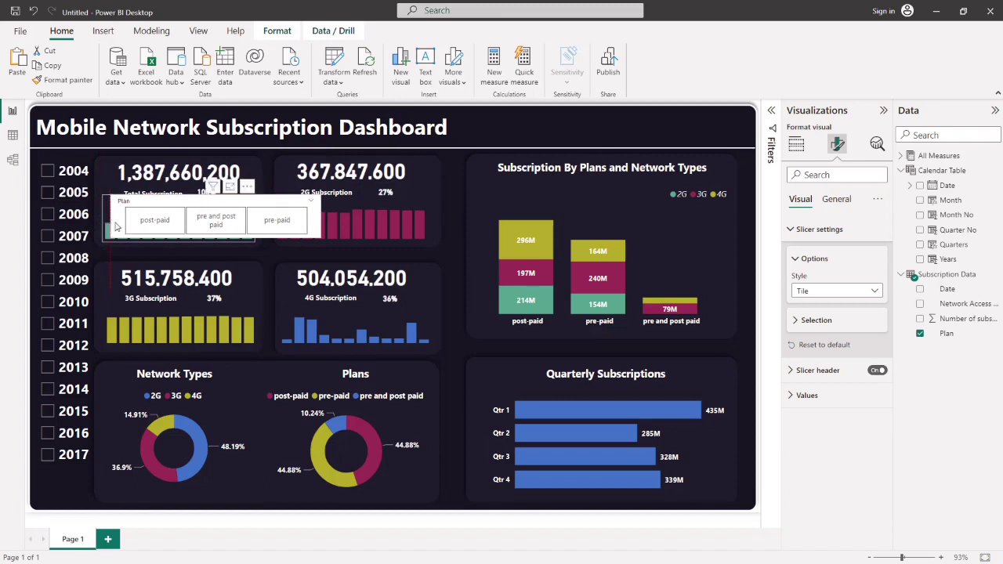
left_click(877, 370)
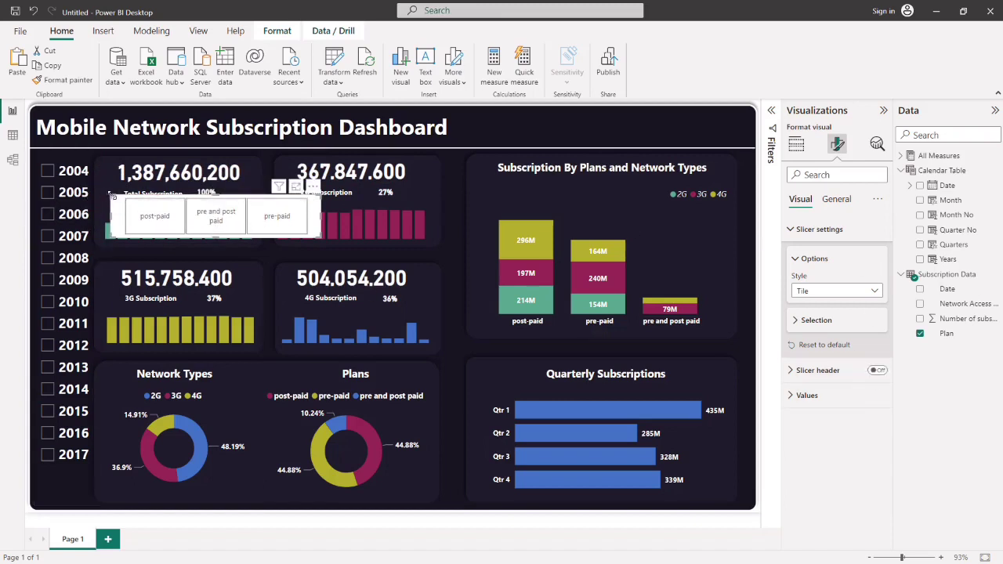
left_click_drag(221, 239, 215, 221)
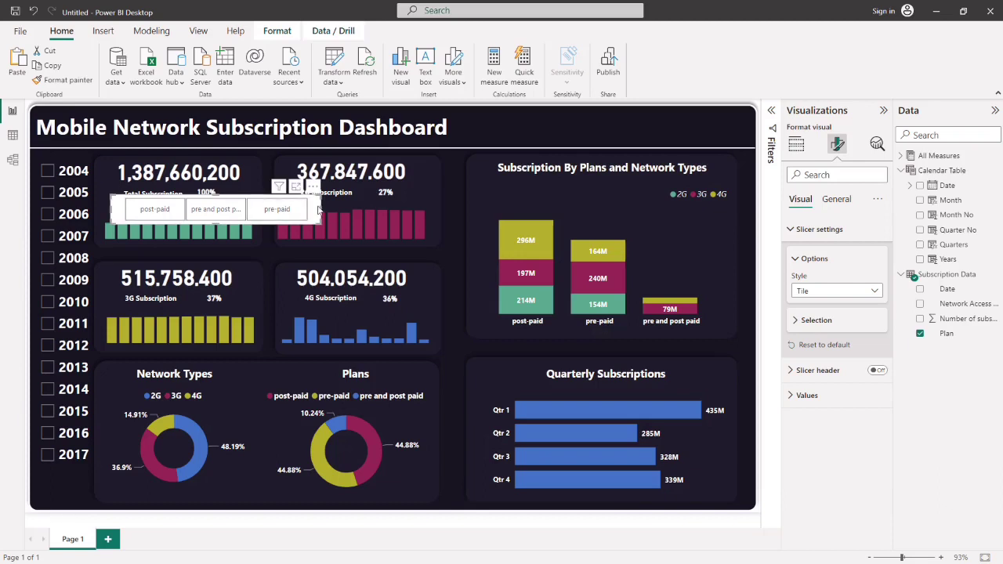
- Place the Plan slicer in the header band at the far end from the dashboard title and narrow it from its inner edge
left_click_drag(319, 208, 371, 210)
left_click_drag(288, 228, 664, 144)
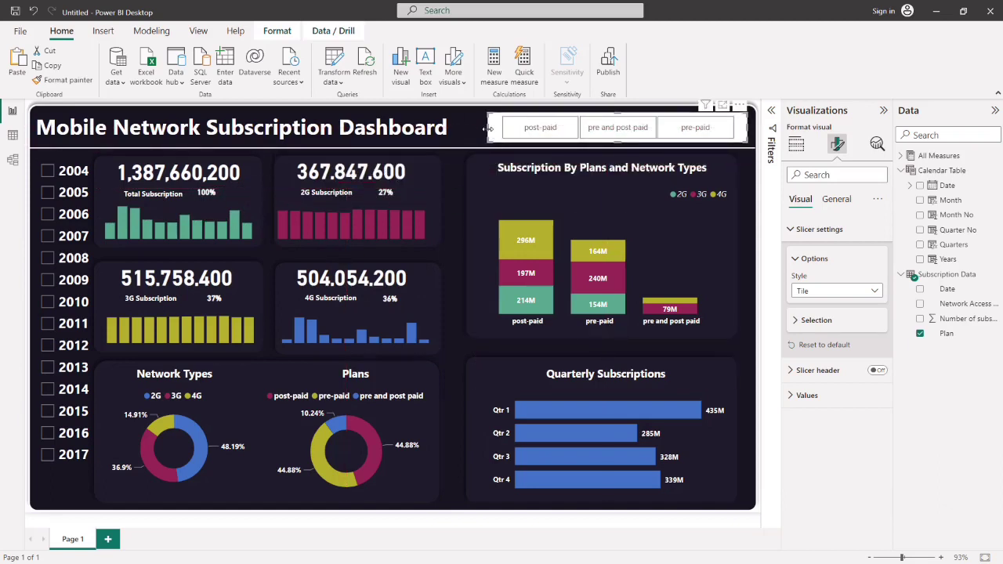
left_click_drag(488, 128, 546, 129)
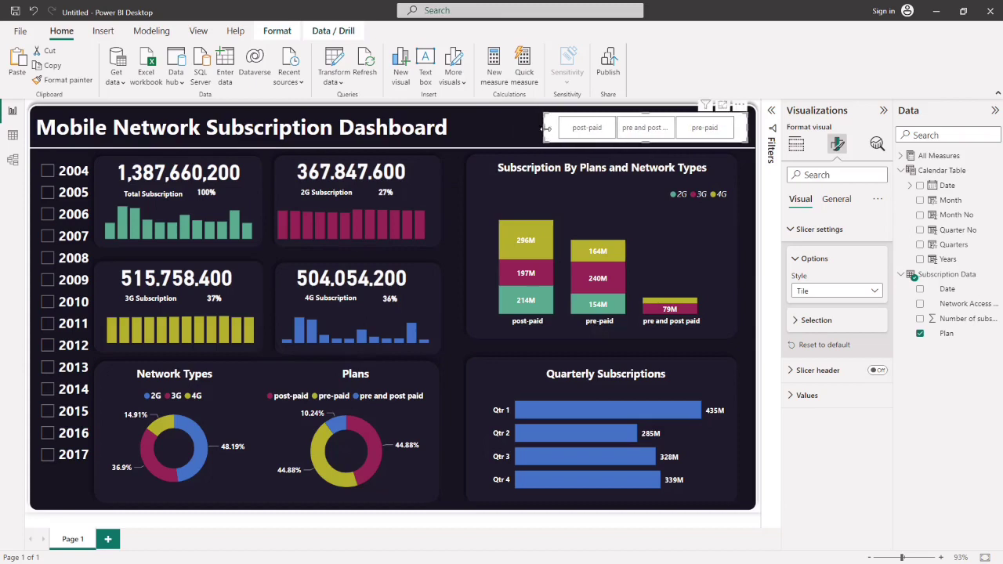
- Set the Plan slicer's value font size to 8 and narrow the slicer further from its title-facing edge
left_click(836, 397)
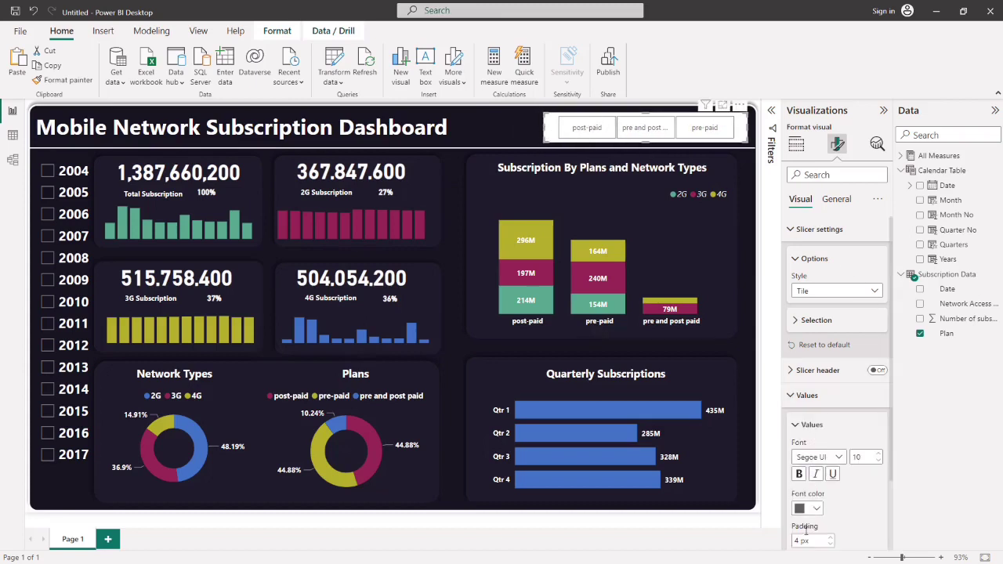
left_click(880, 462)
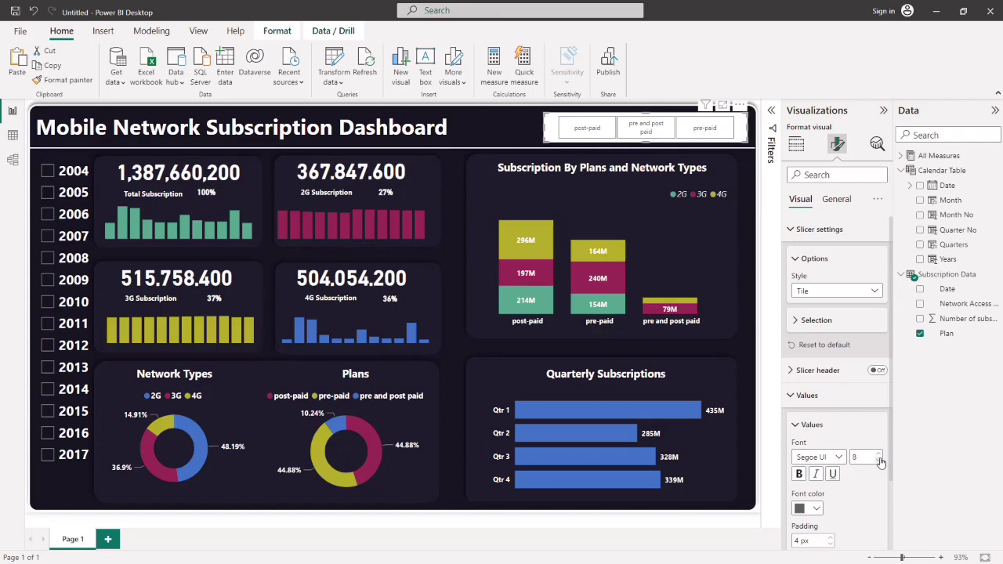
left_click(879, 456)
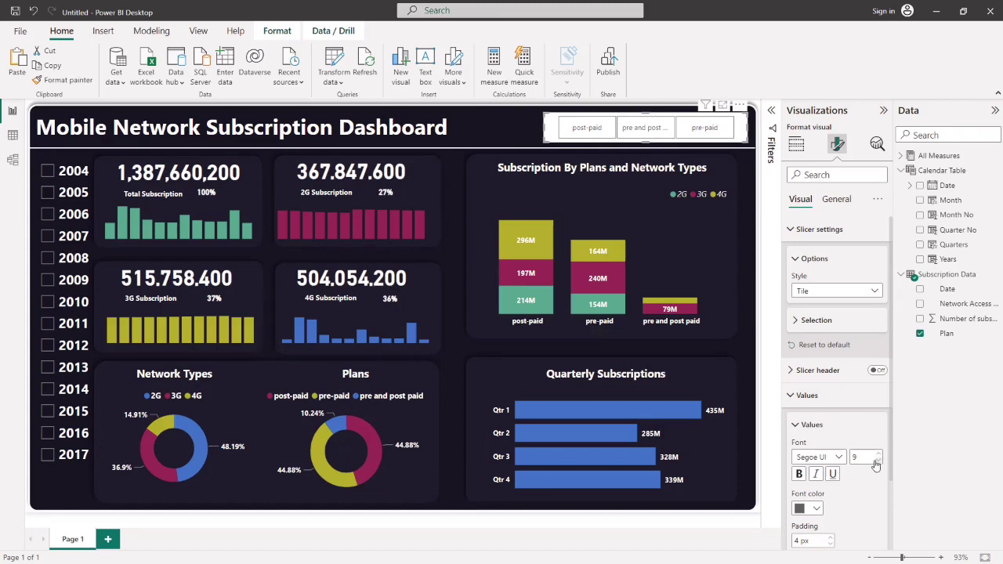
left_click(878, 462)
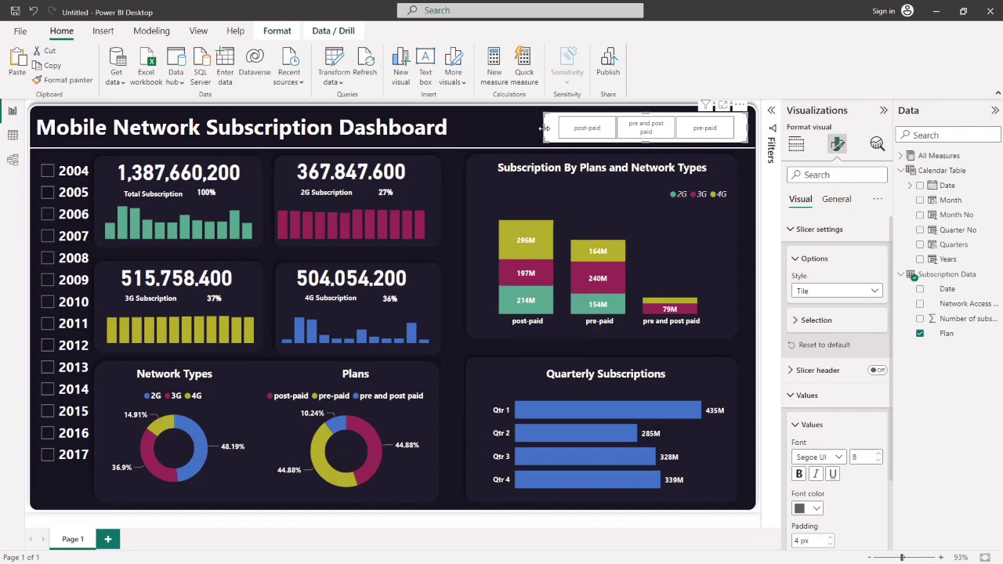
left_click_drag(546, 128, 602, 132)
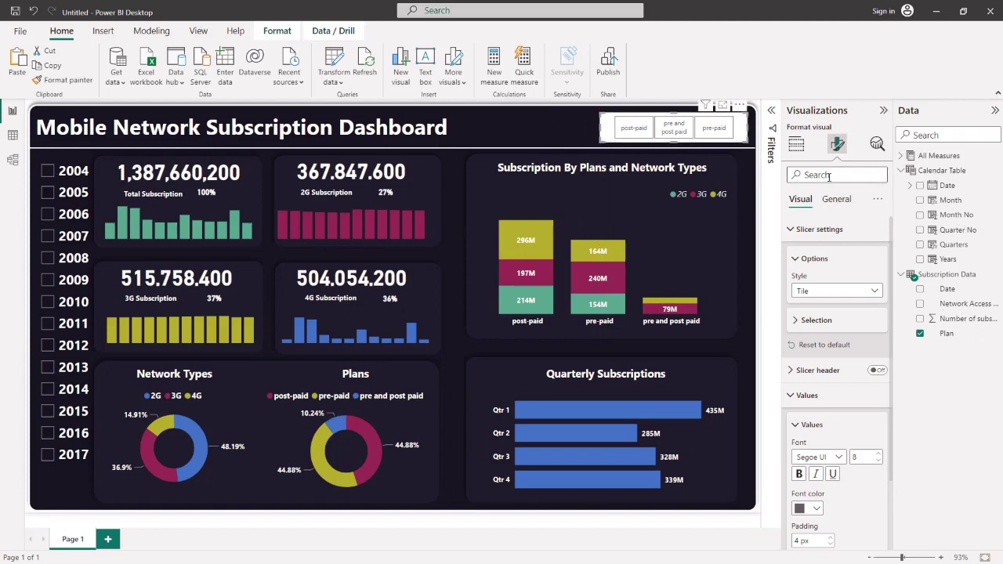
- Turn off the Plan slicer's overall visual background in its effects settings
left_click(836, 199)
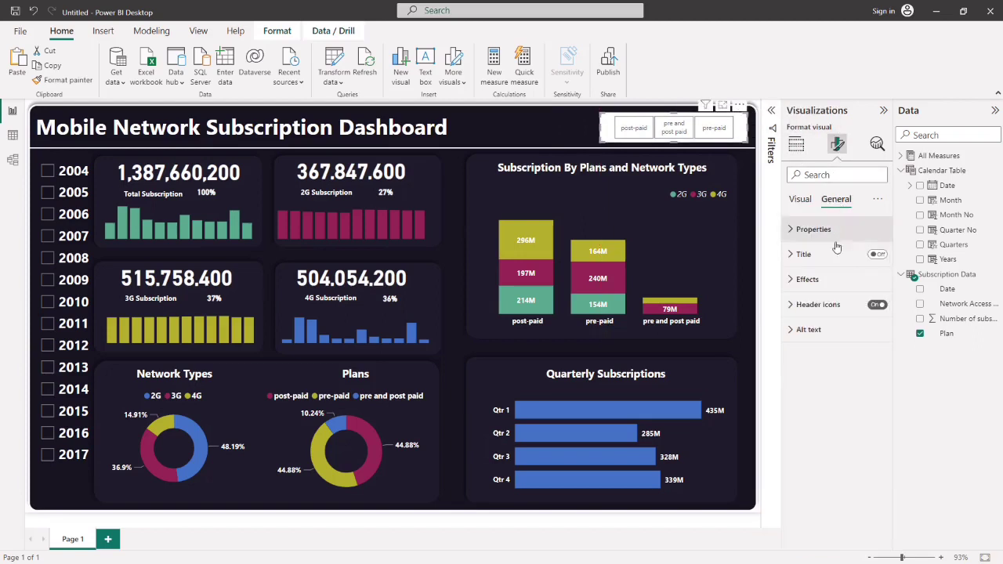
left_click(801, 280)
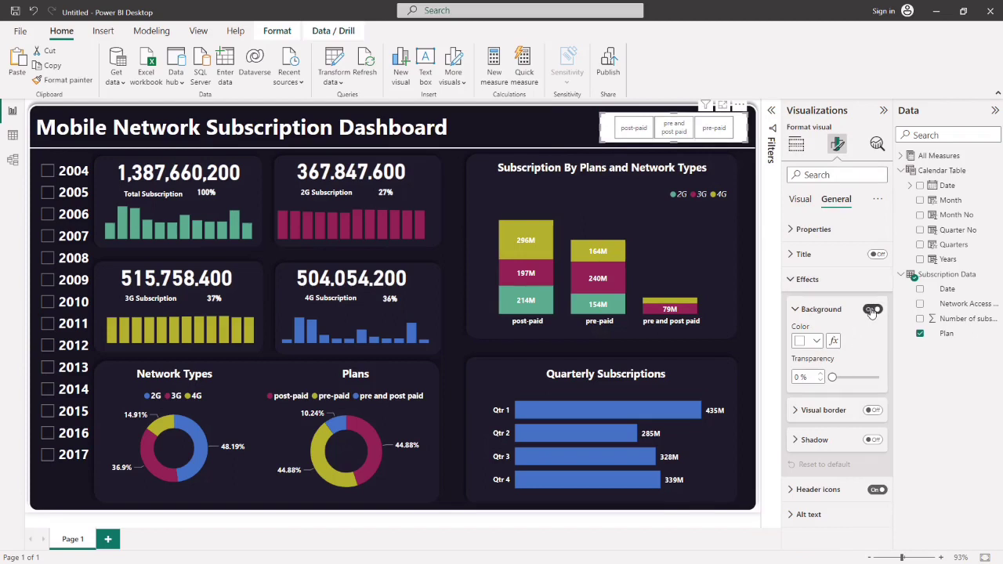
left_click(872, 309)
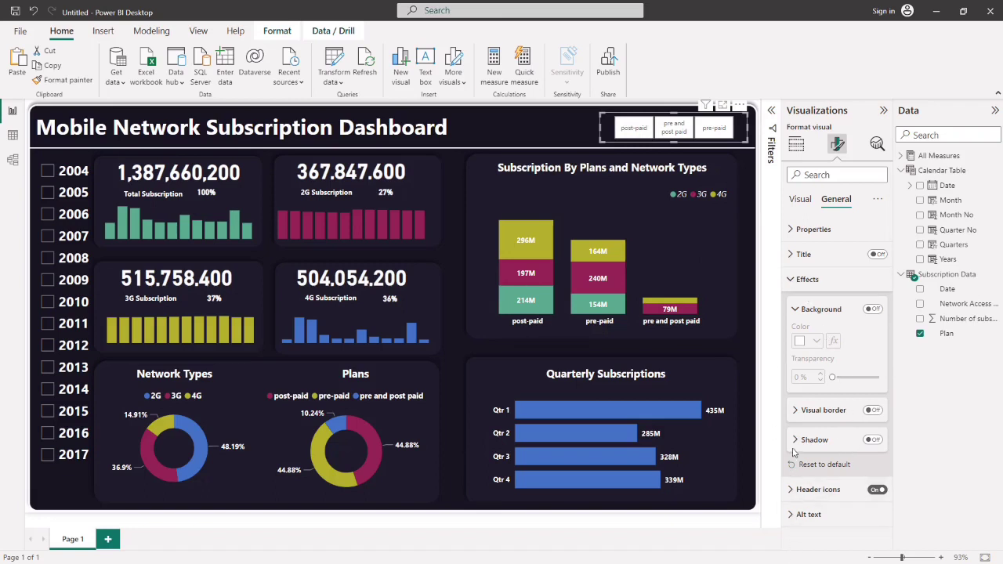
left_click(792, 279)
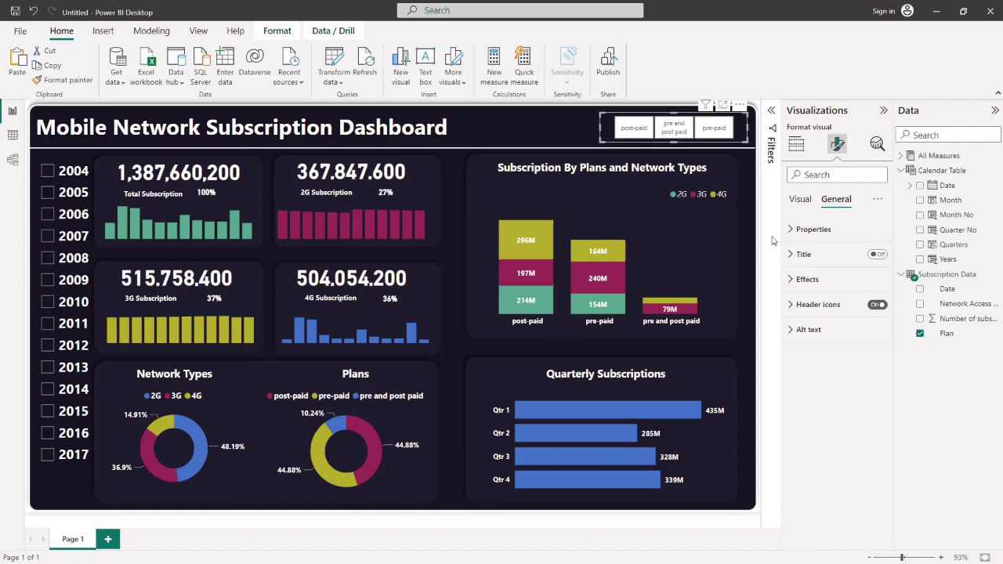
- Set the font color of the Plan slicer's values to the dark charcoal shade from the recent colors
left_click(799, 202)
scroll(838, 436, "down", 3)
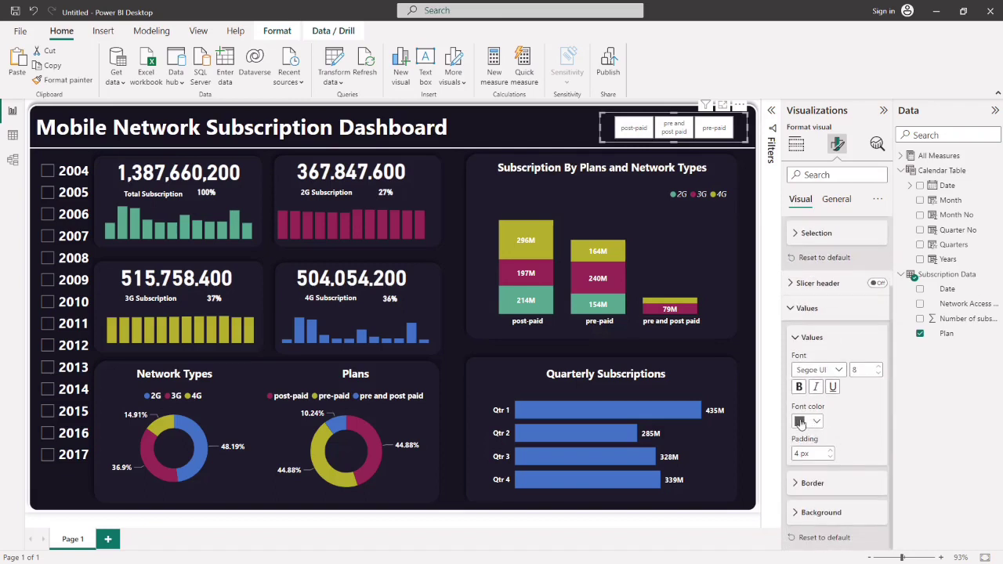
left_click(816, 422)
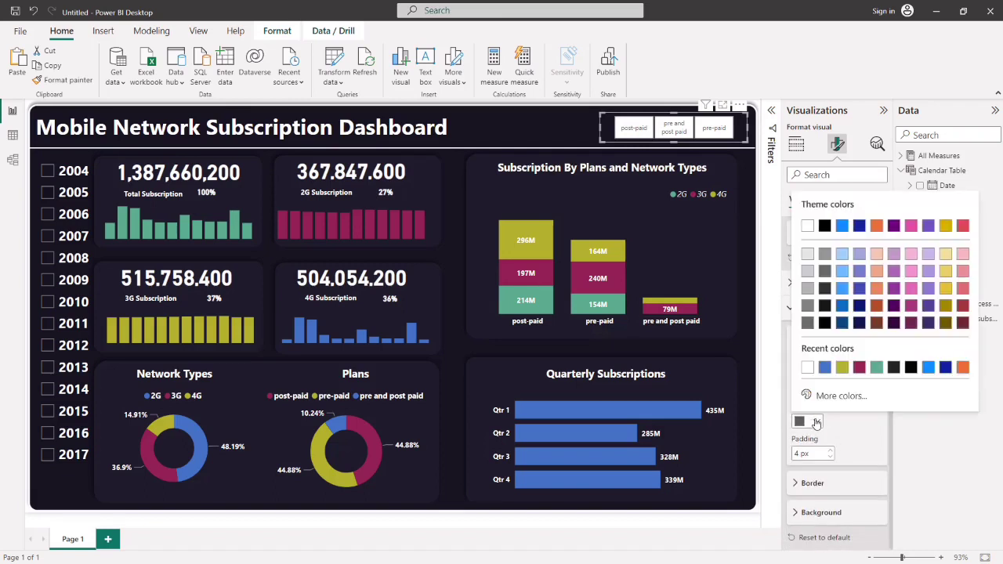
left_click(894, 367)
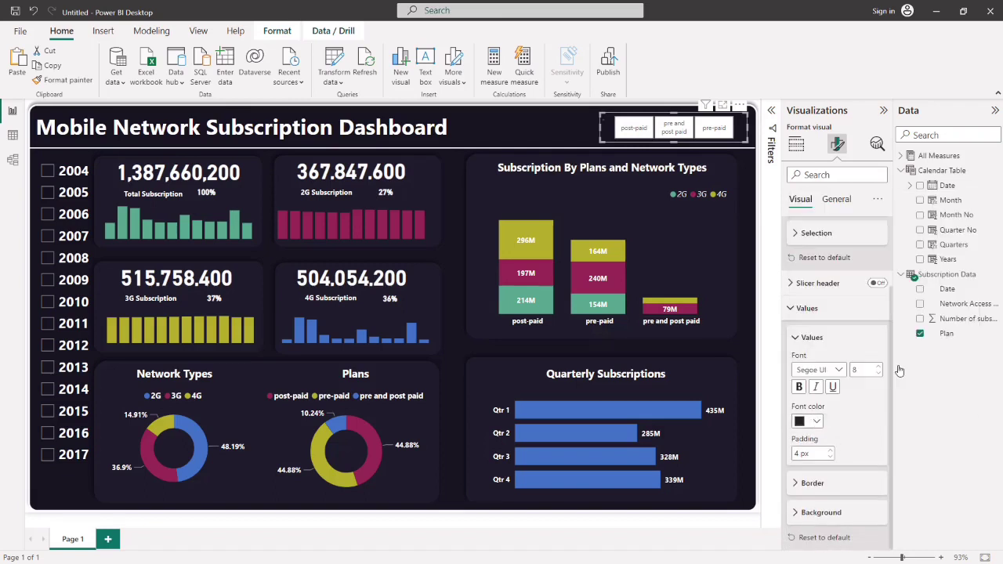